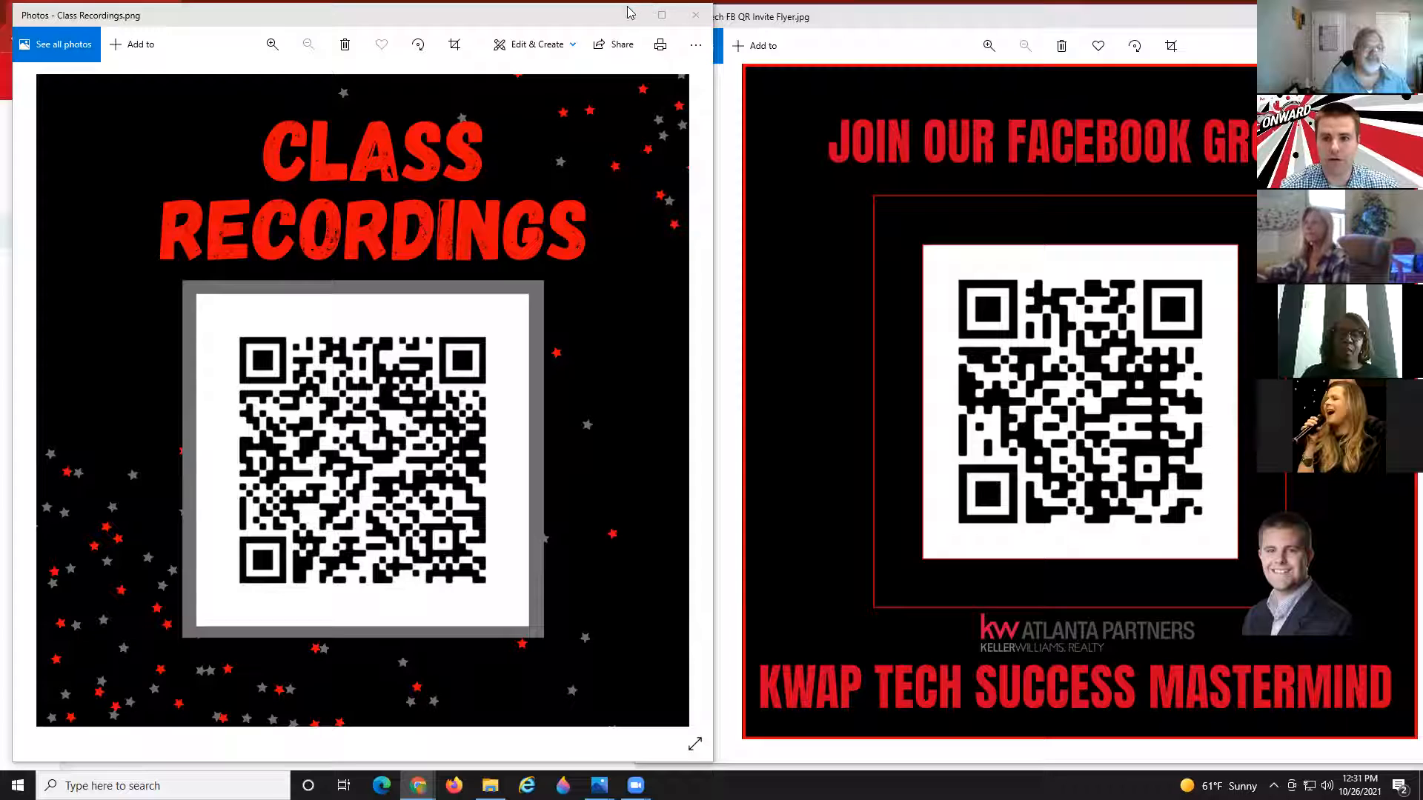
Minimize the Class Recordings photo viewer and bring the KW Command SmartPlans page forward.
left_click(628, 14)
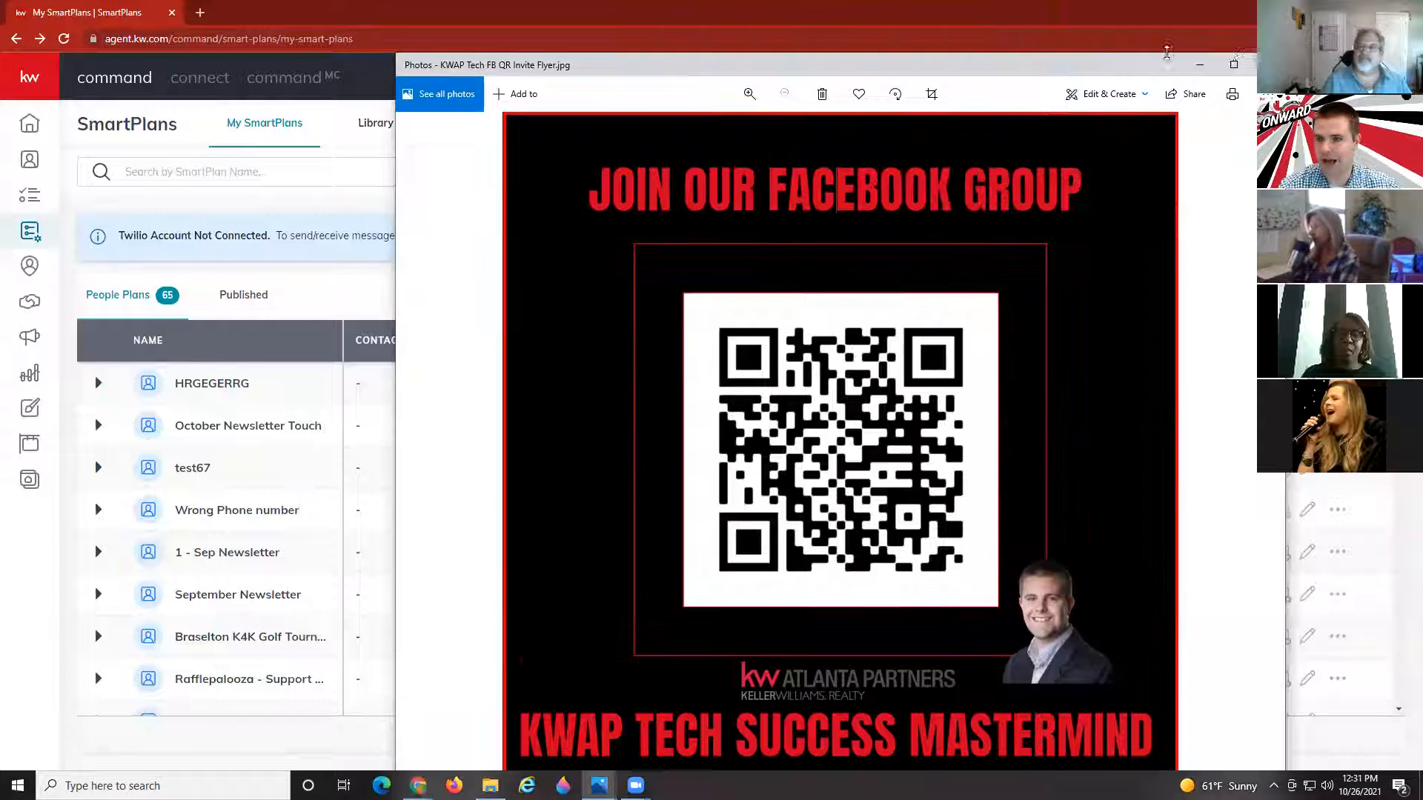
left_click(1204, 80)
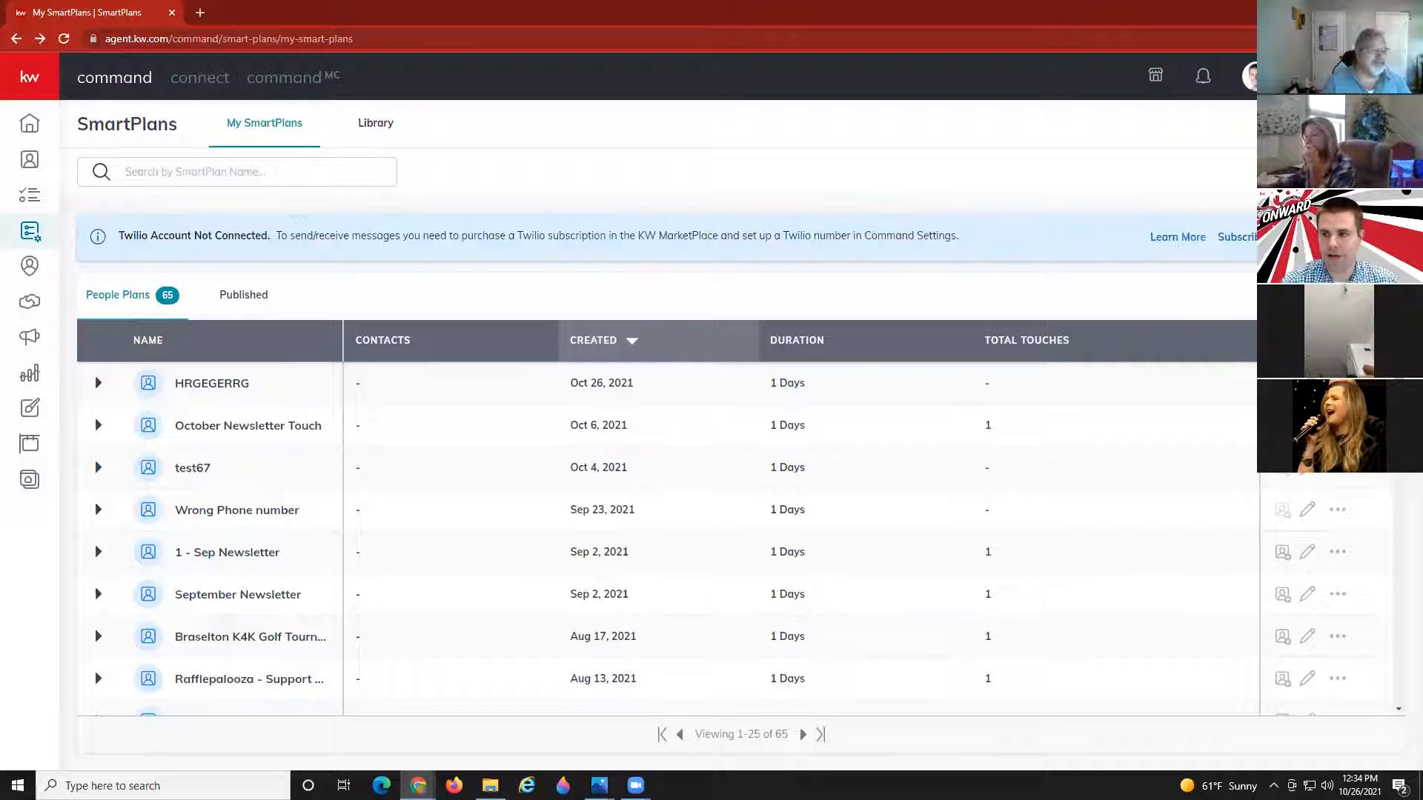
Create a new SmartPlan with the plan name 'test 44'.
left_click(1340, 124)
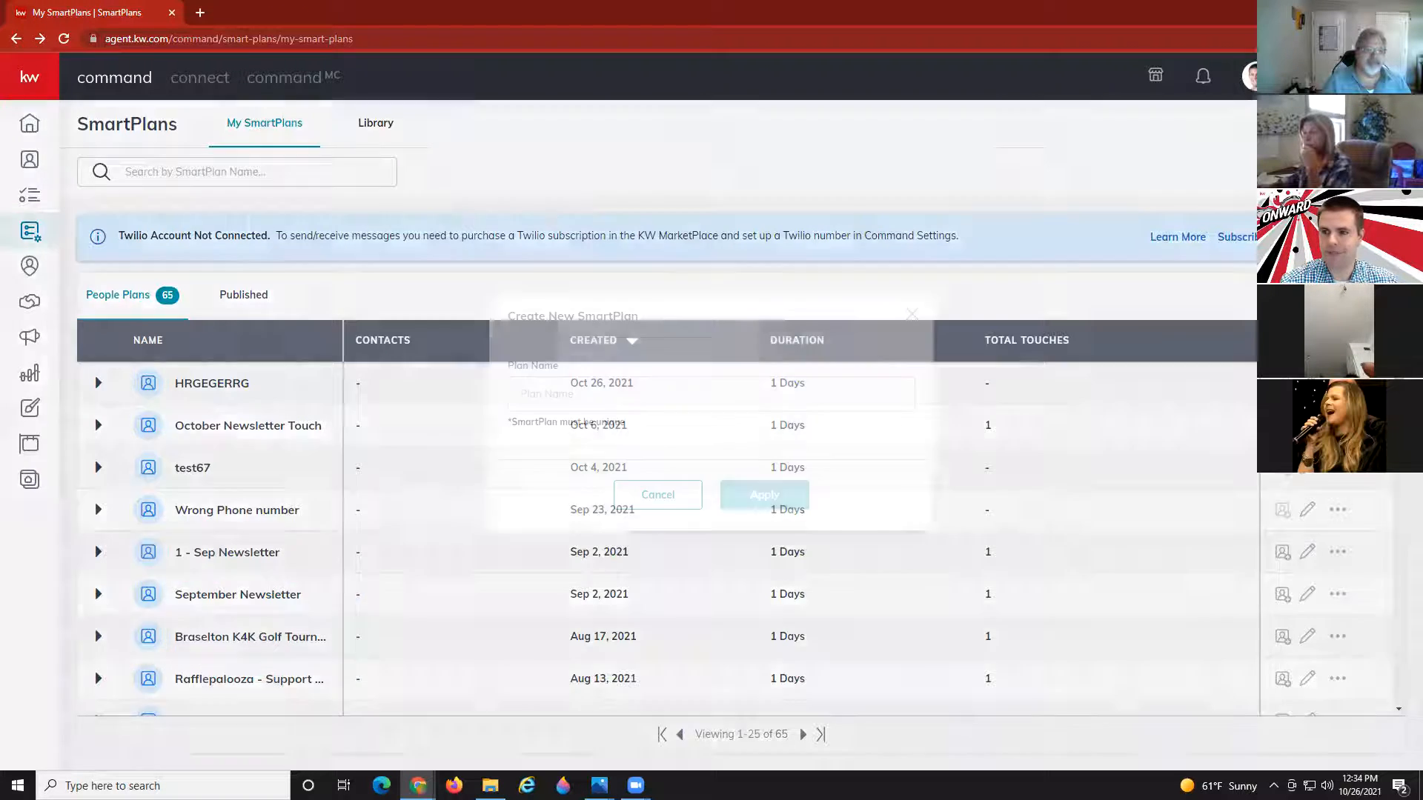
left_click(743, 395)
type("te")
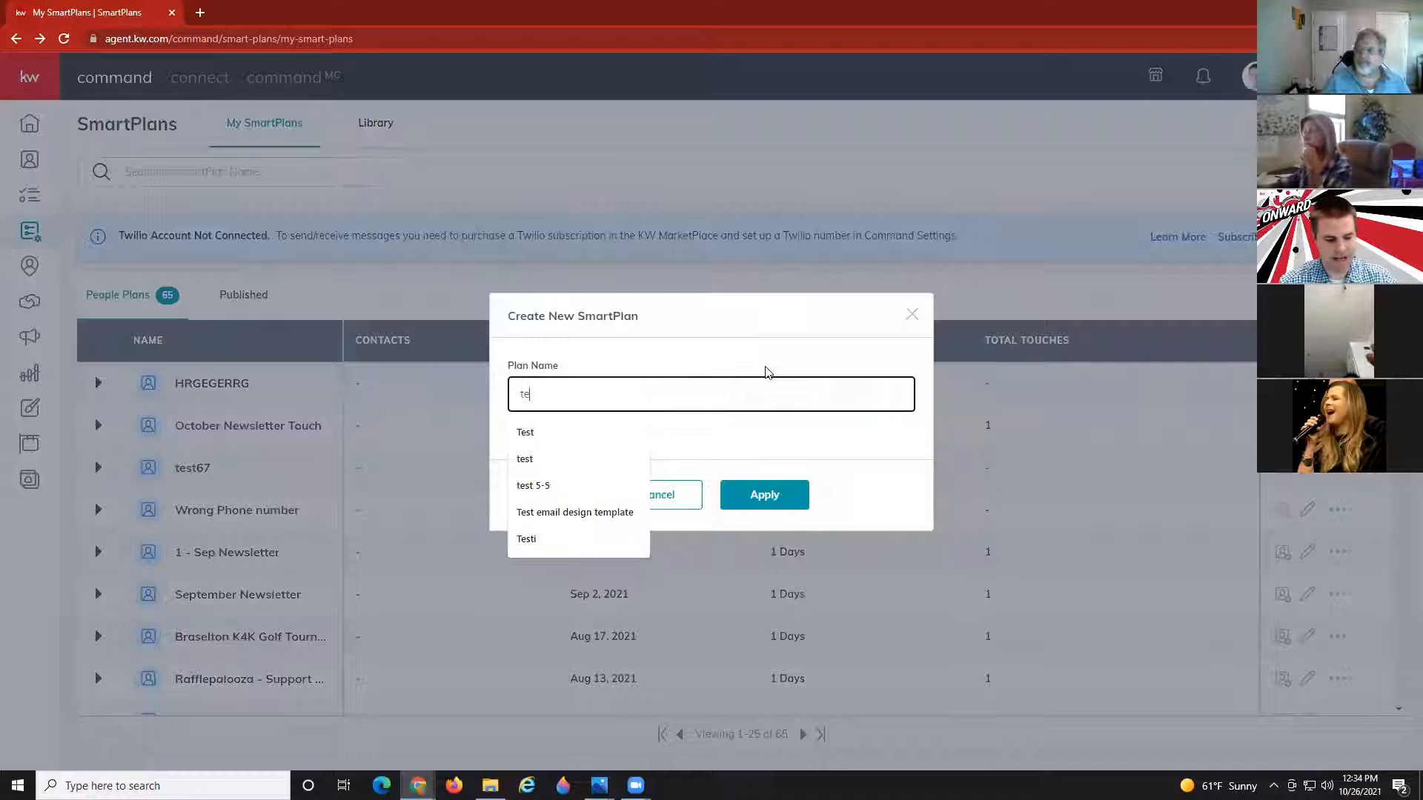
type("st 44")
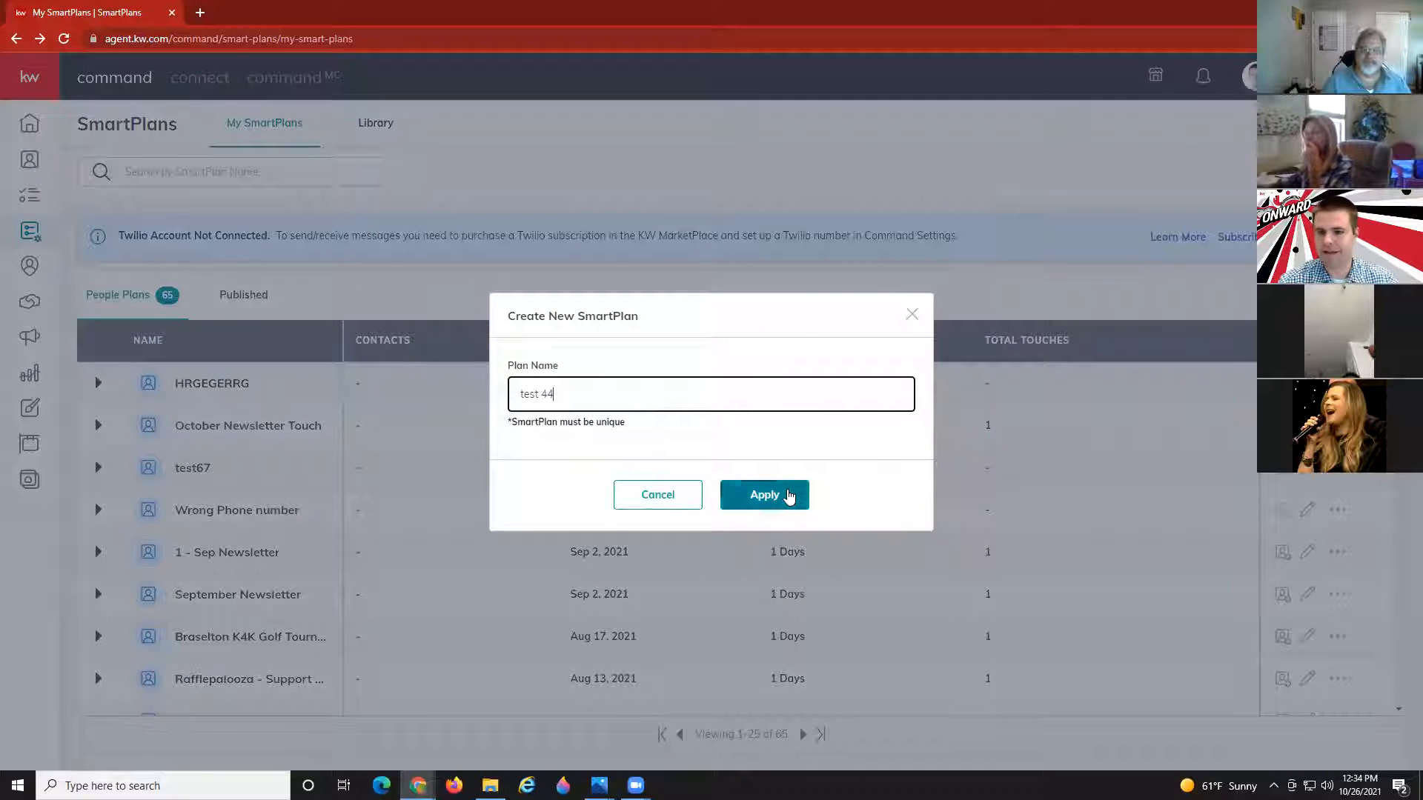
left_click(787, 493)
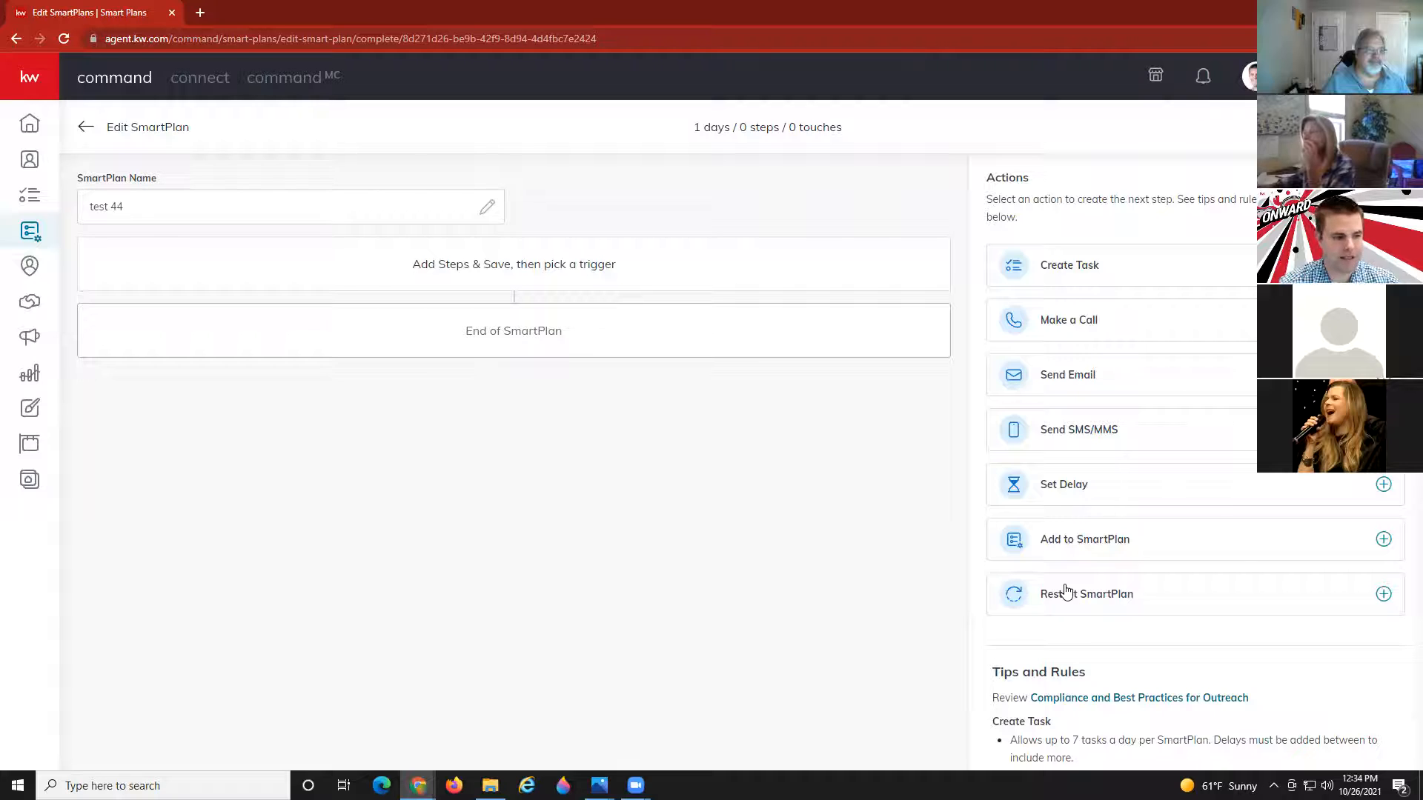
left_click(1072, 265)
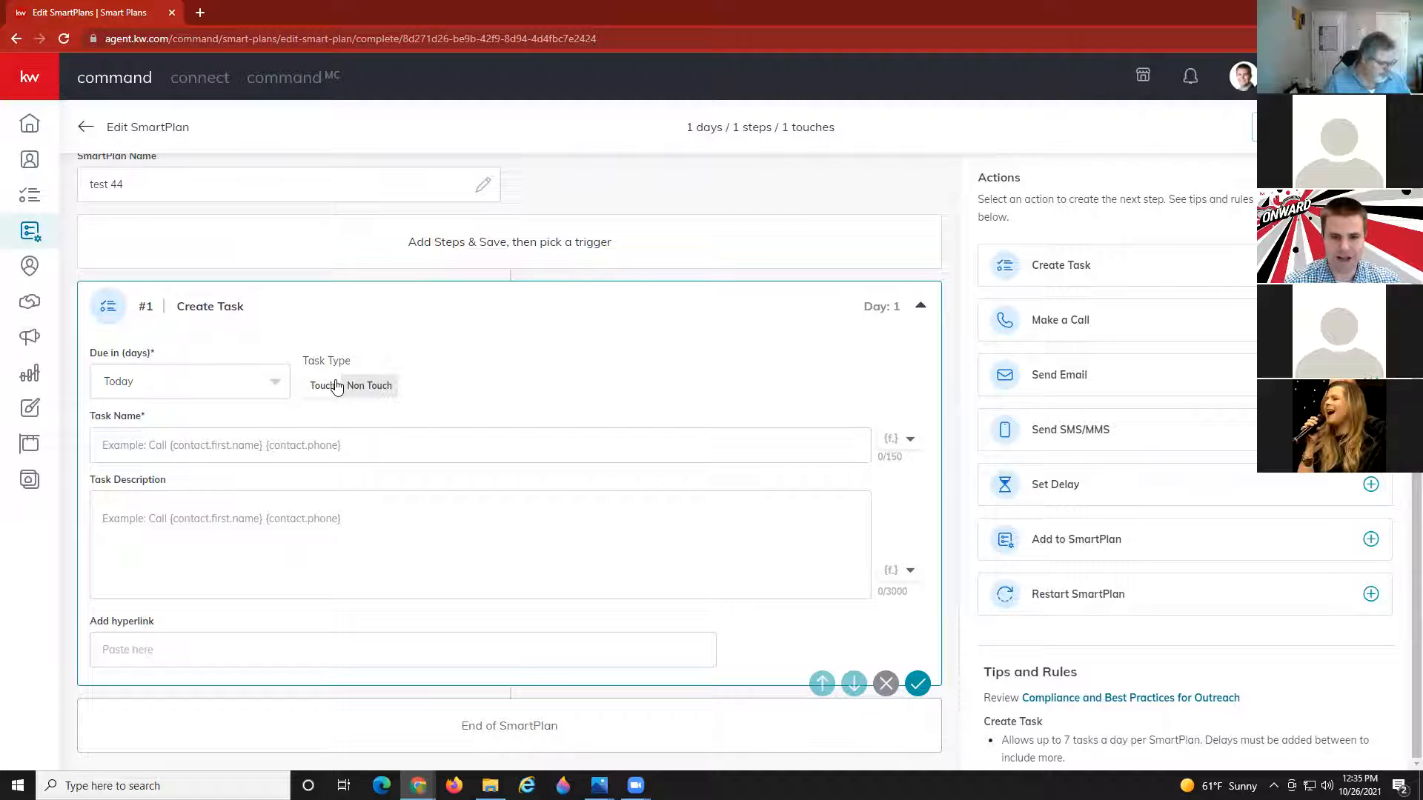
left_click(358, 390)
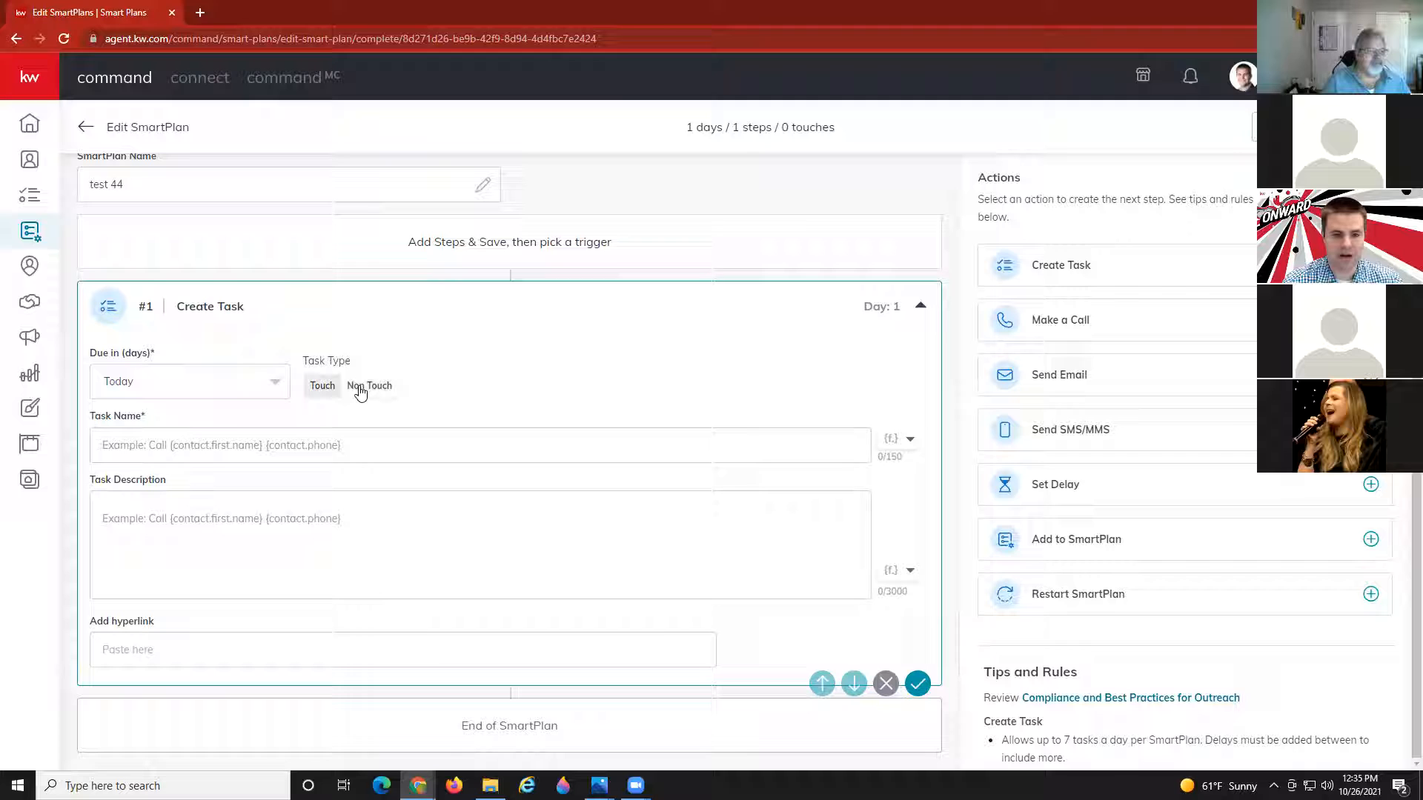
left_click(310, 389)
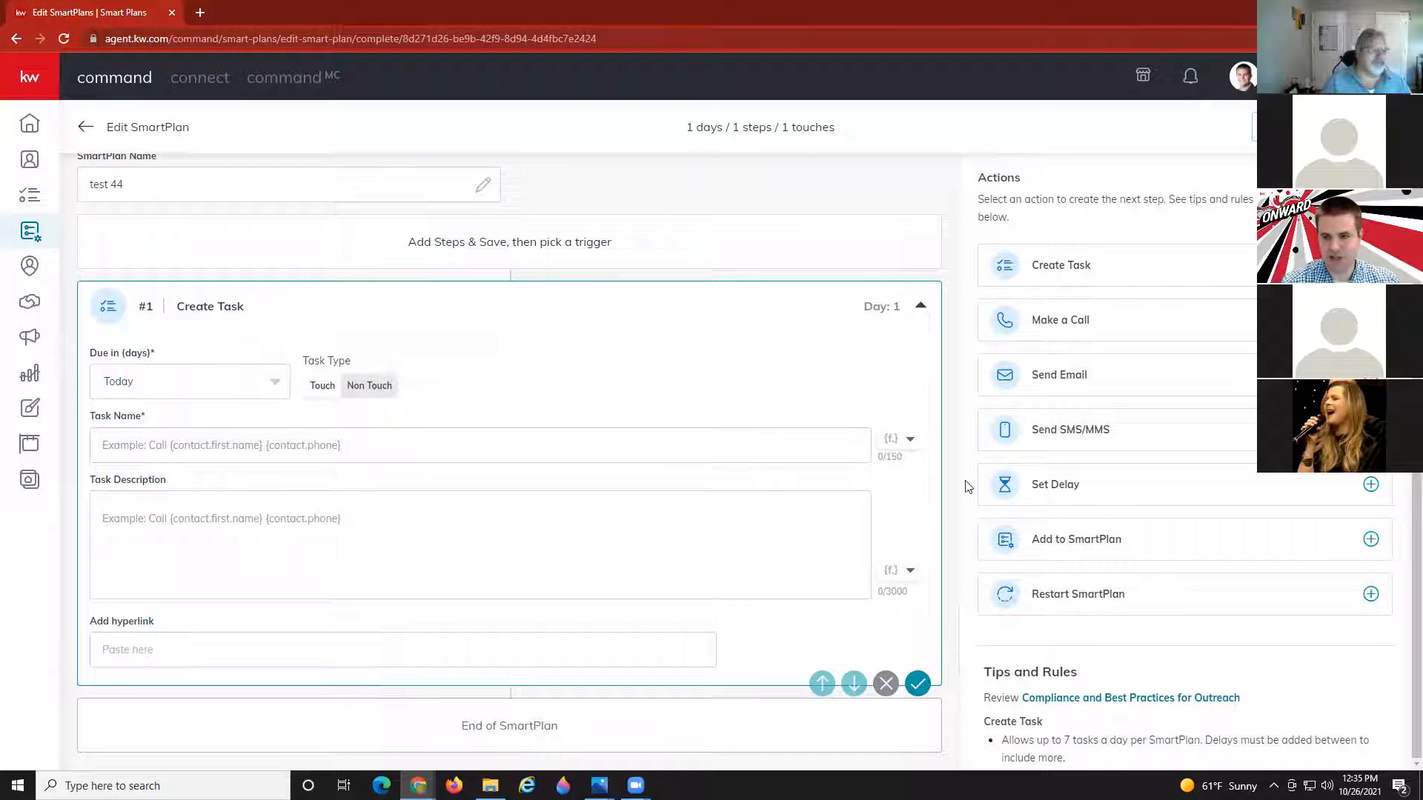
left_click(887, 686)
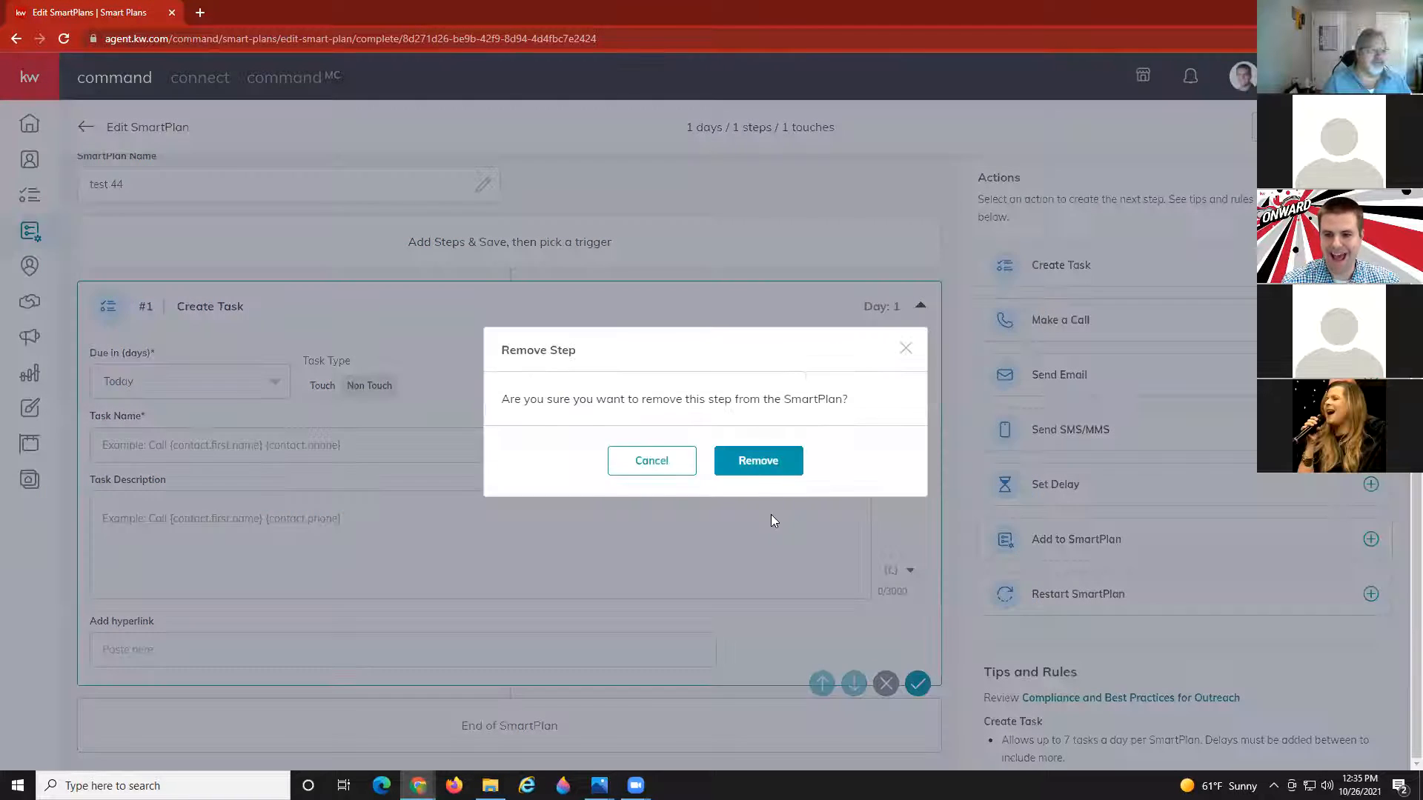
left_click(733, 465)
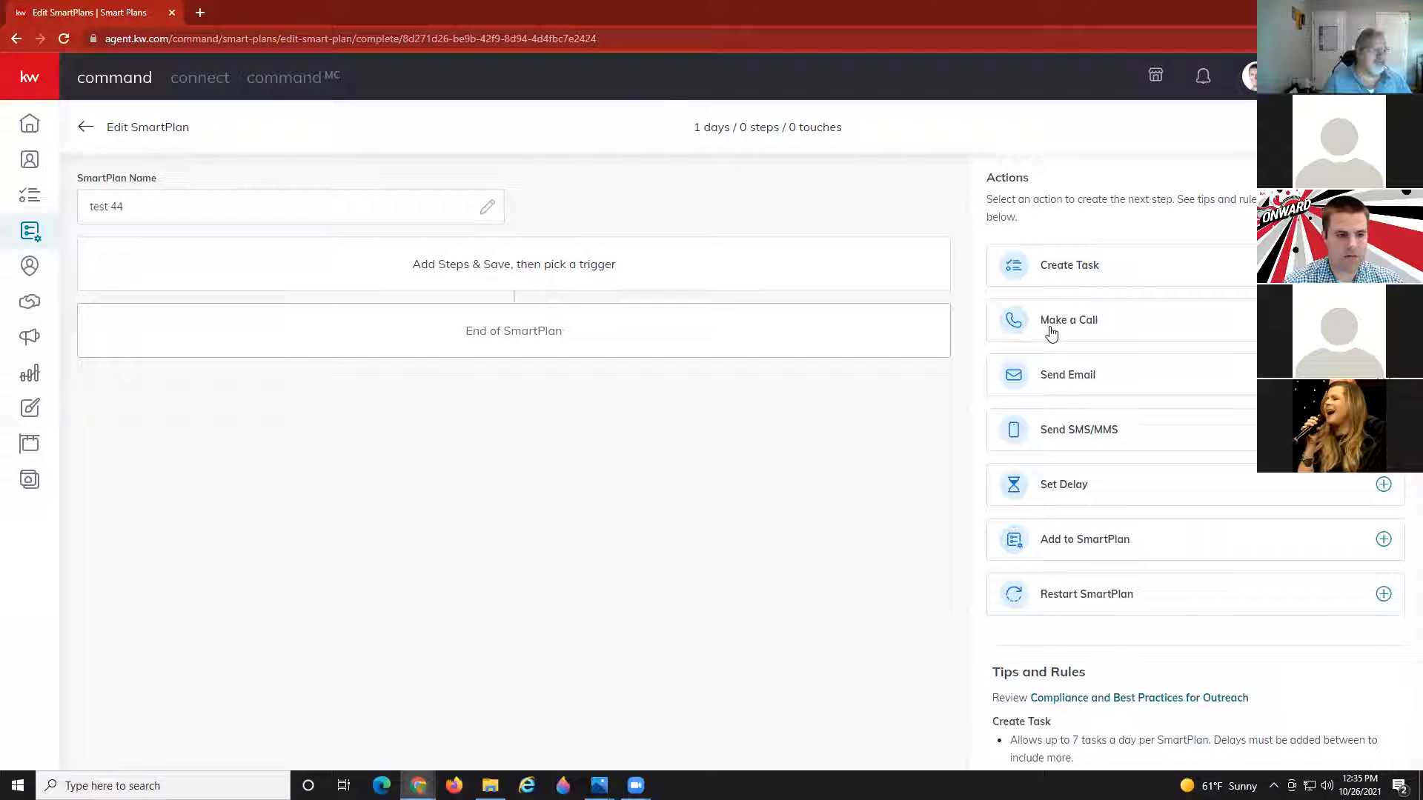
Add a Send Email step whose body starts 'Hi {contact.first.name},' followed by a new line.
left_click(1065, 381)
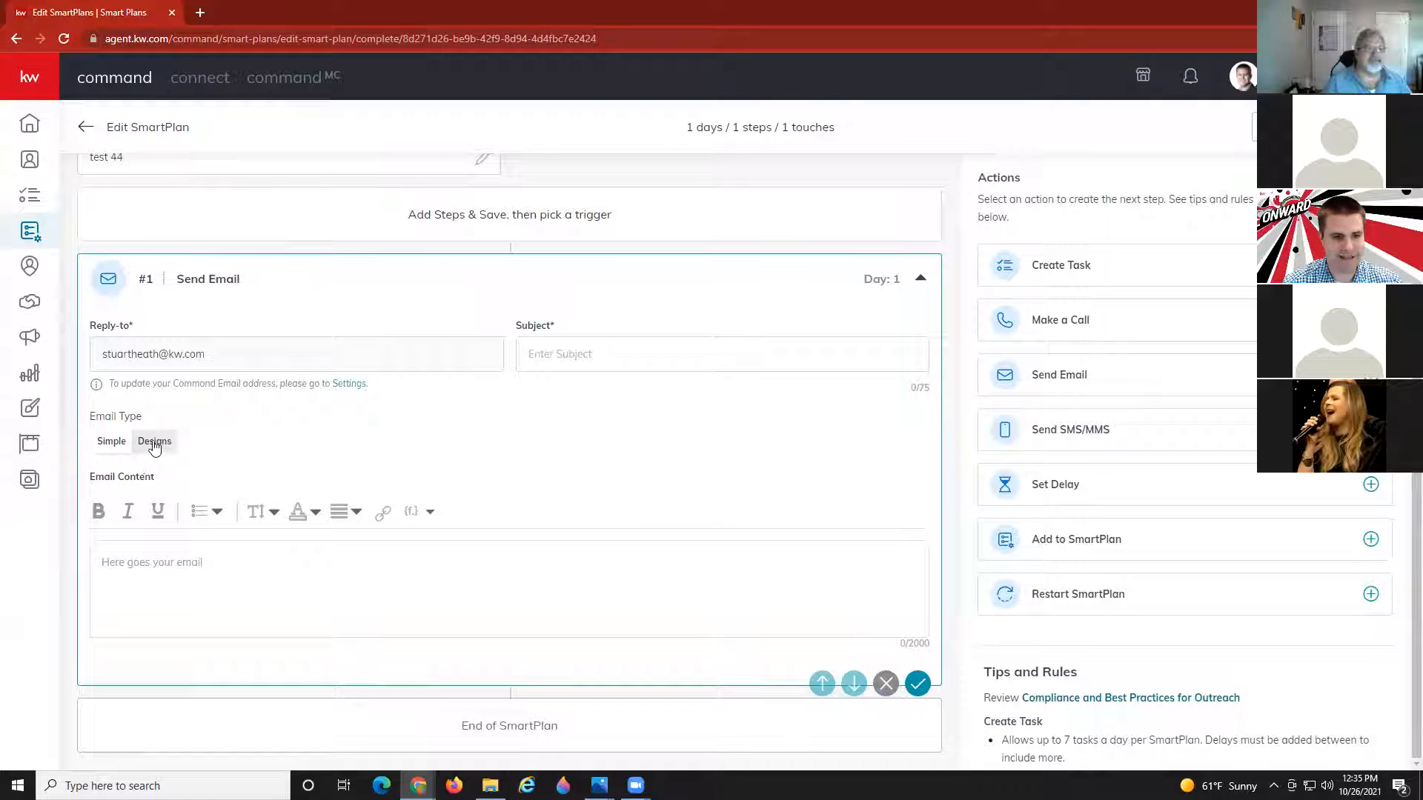
left_click(148, 571)
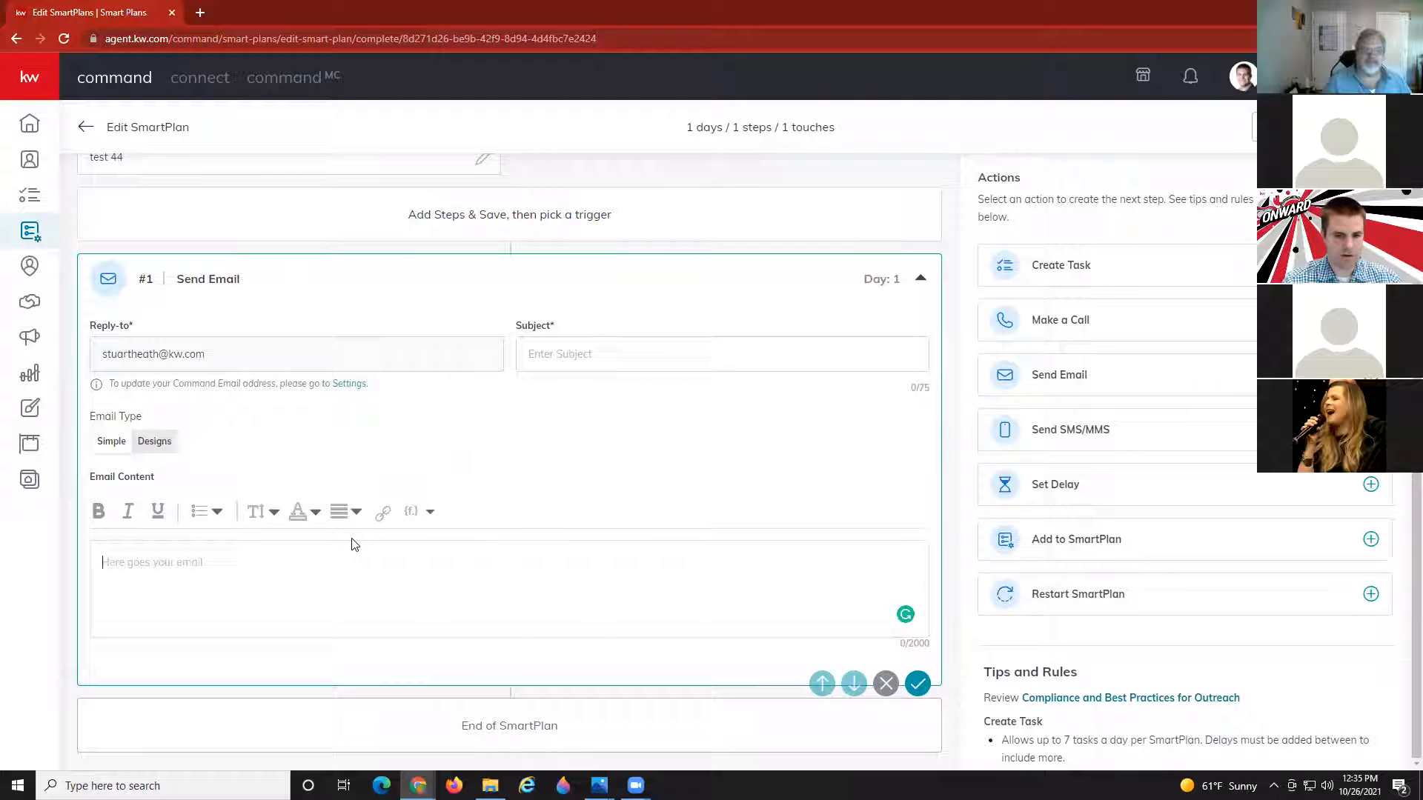
type("Hi")
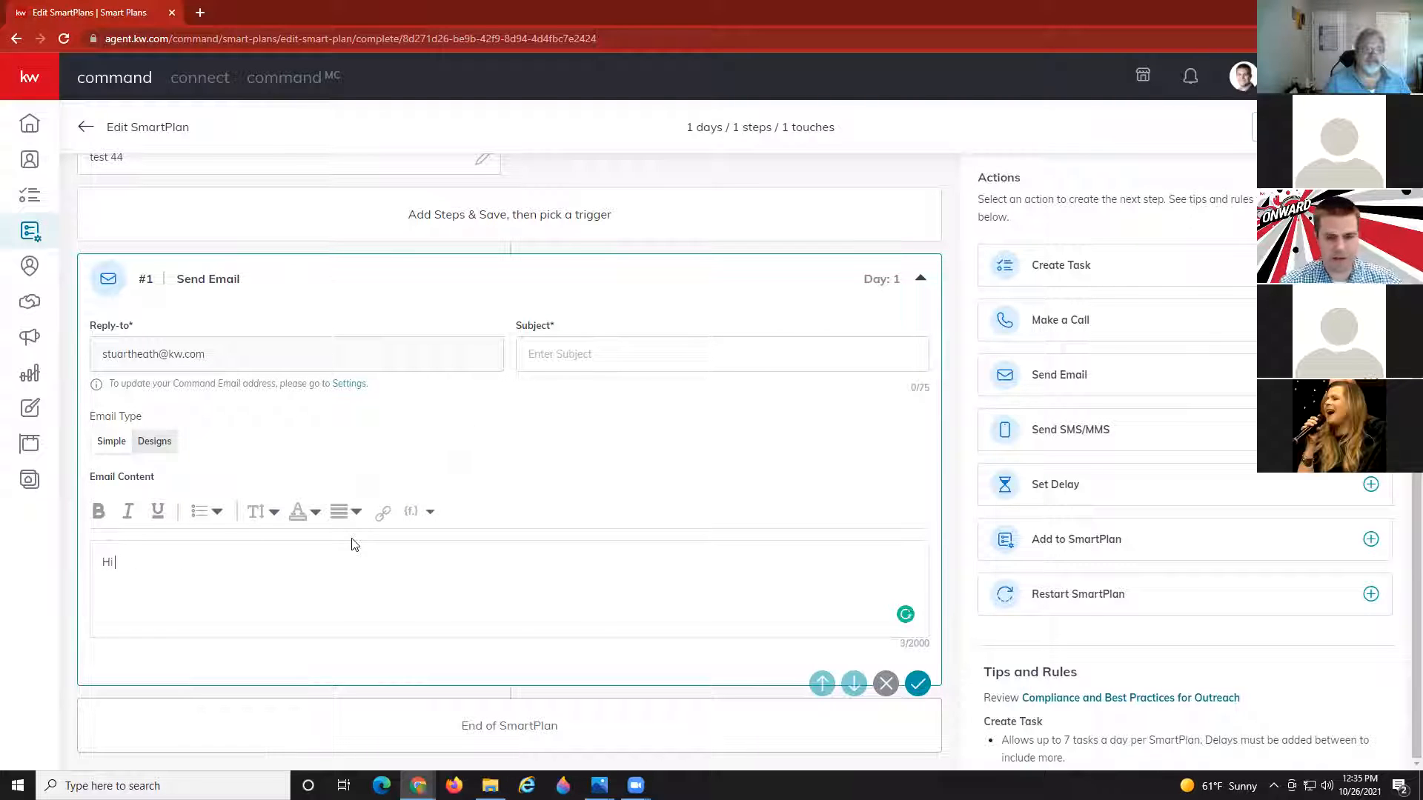
left_click(413, 513)
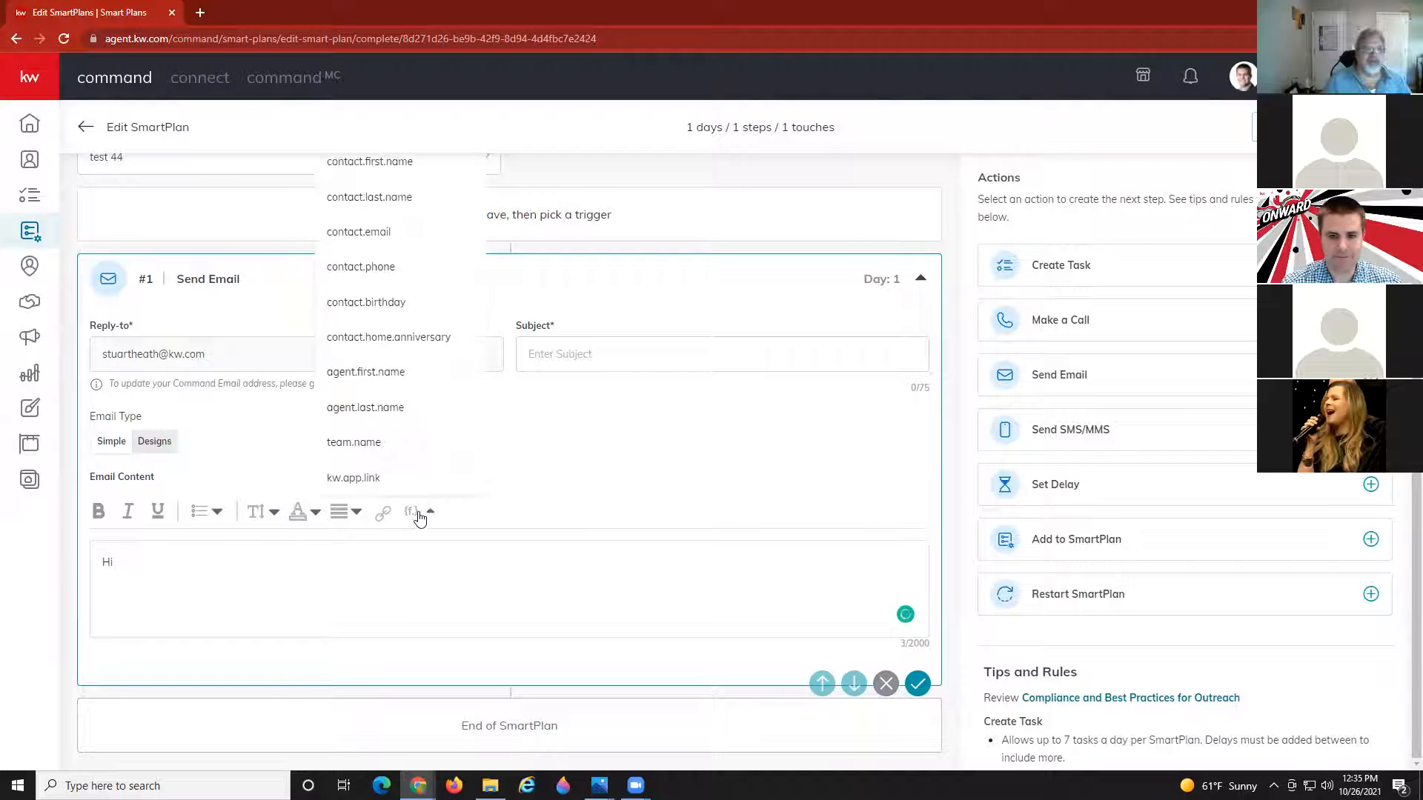
left_click(375, 169)
type(",")
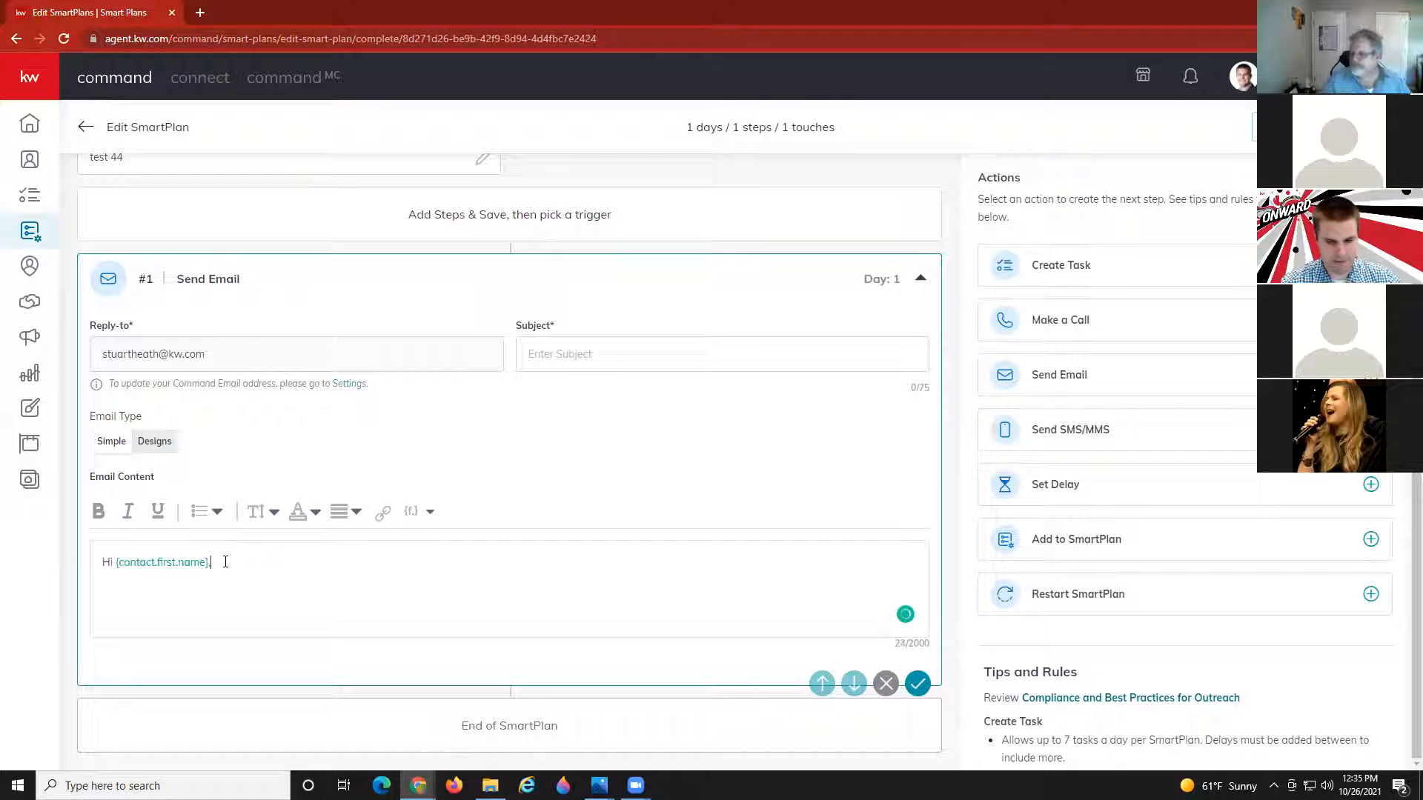
key("Return")
key("Return")
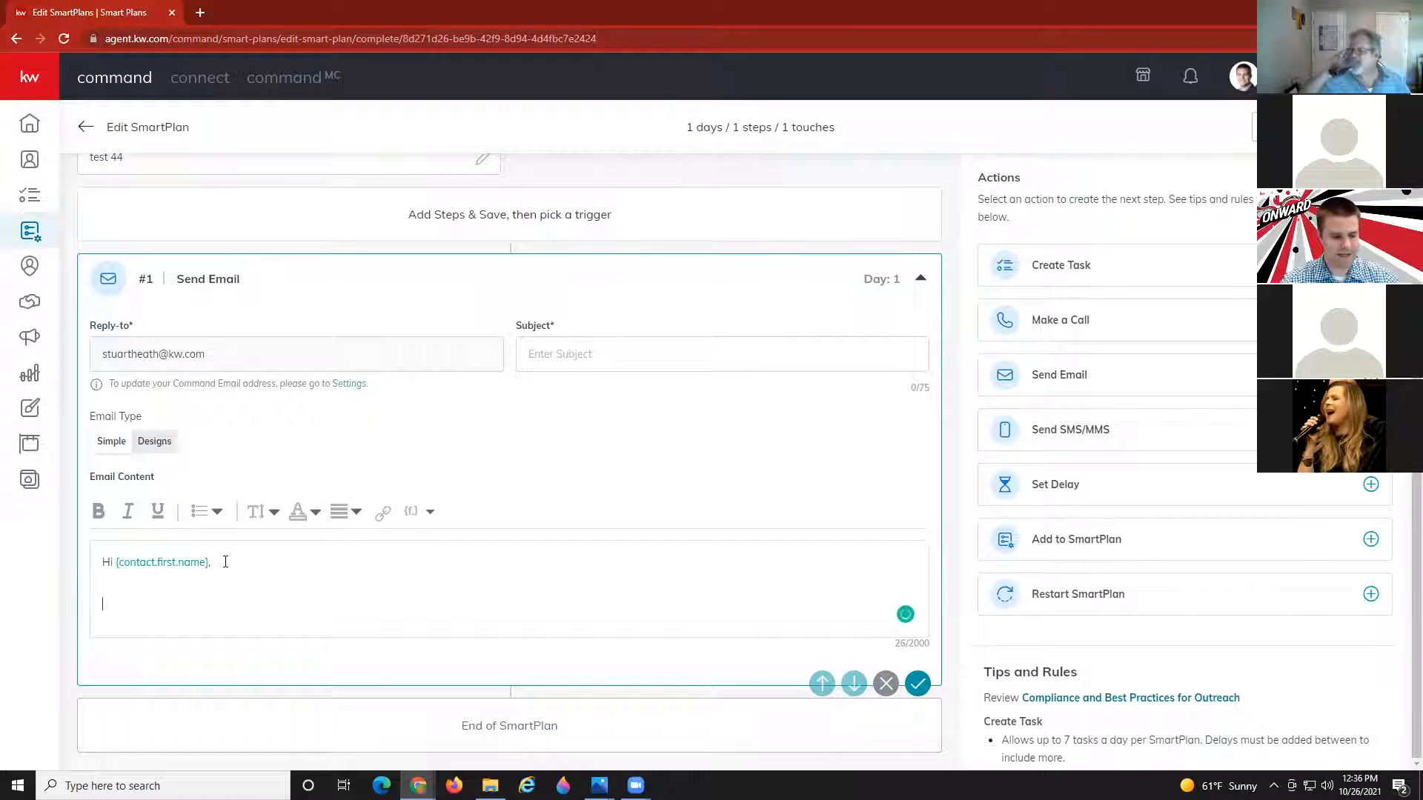
Insert the {agent.first.name} and {agent.last.name} merge fields on the new line.
left_click(431, 512)
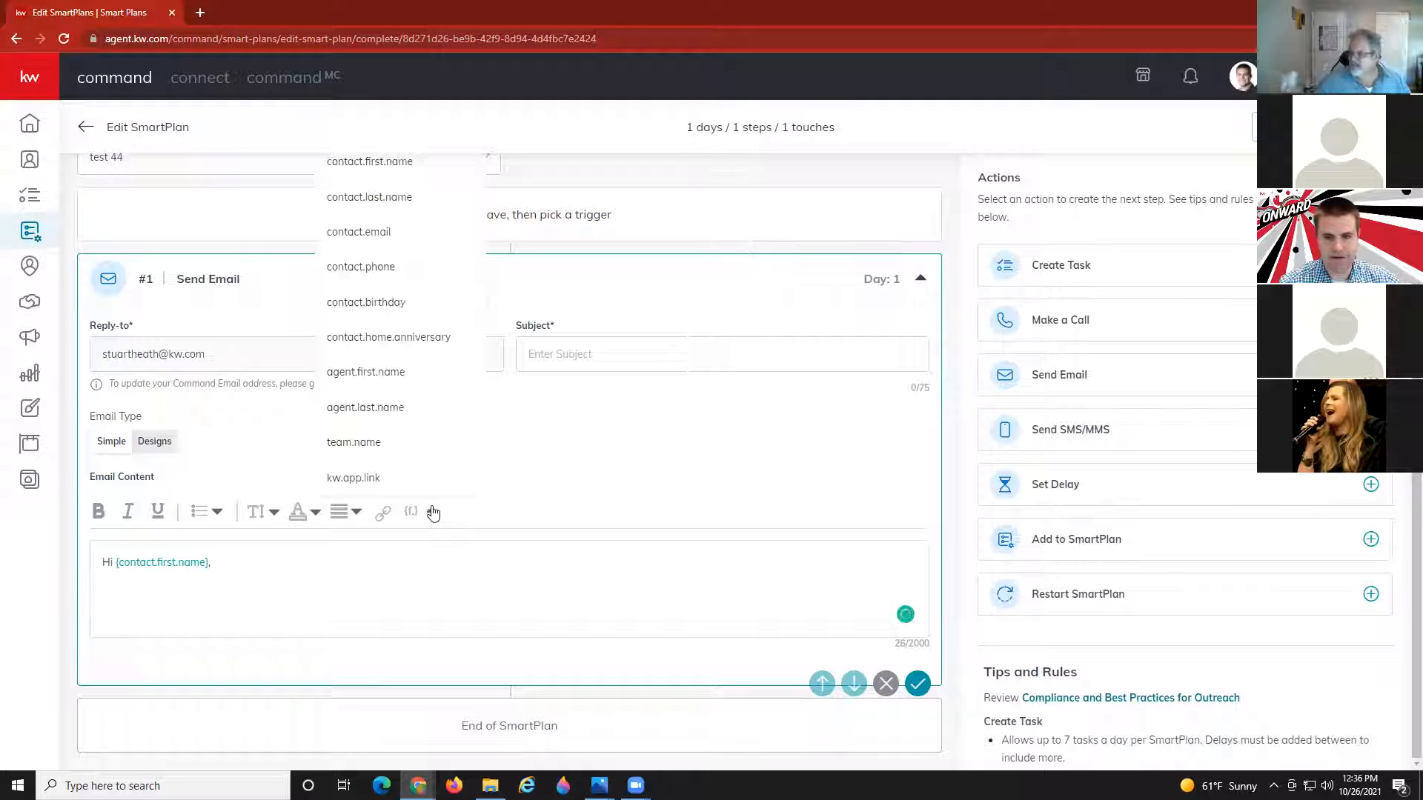
left_click(398, 372)
left_click(411, 510)
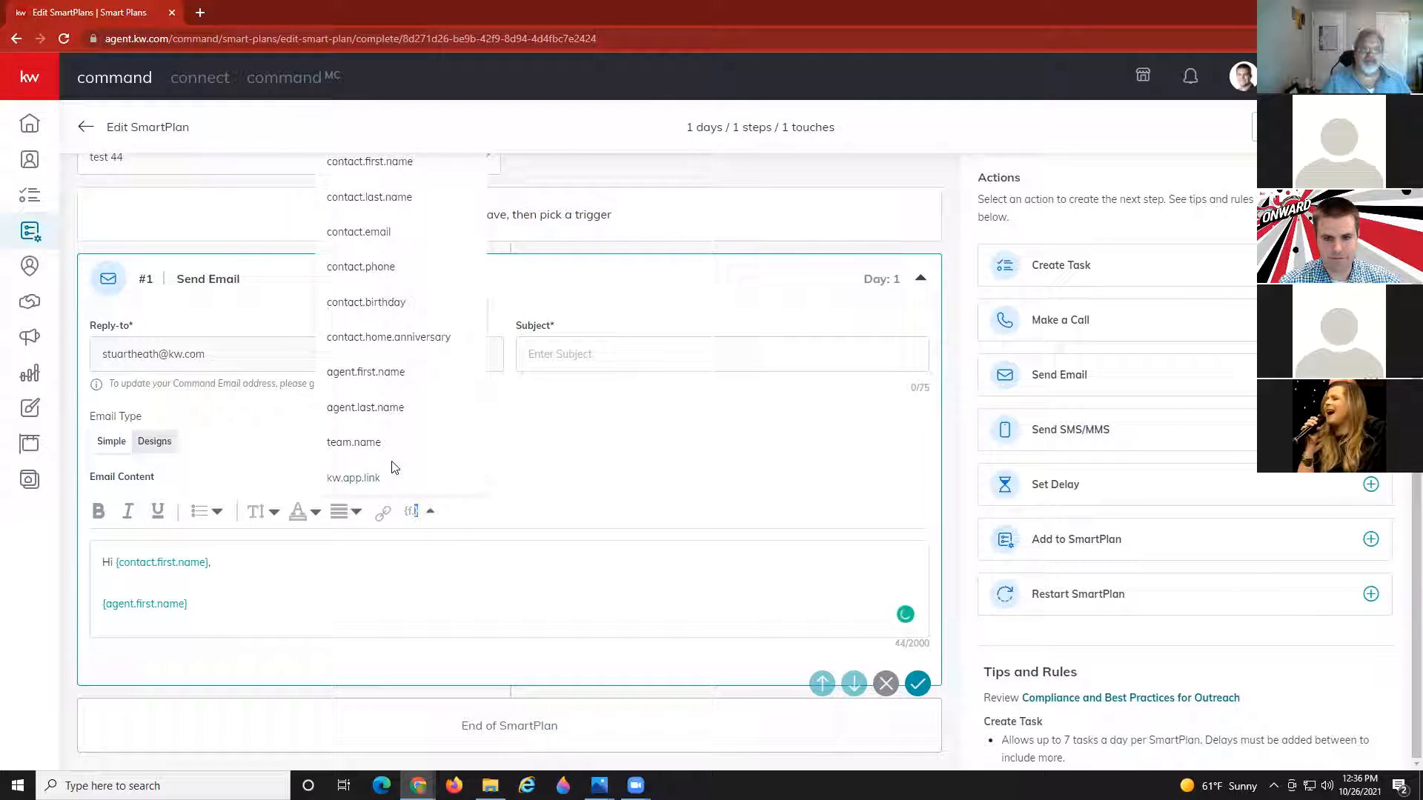
left_click(376, 409)
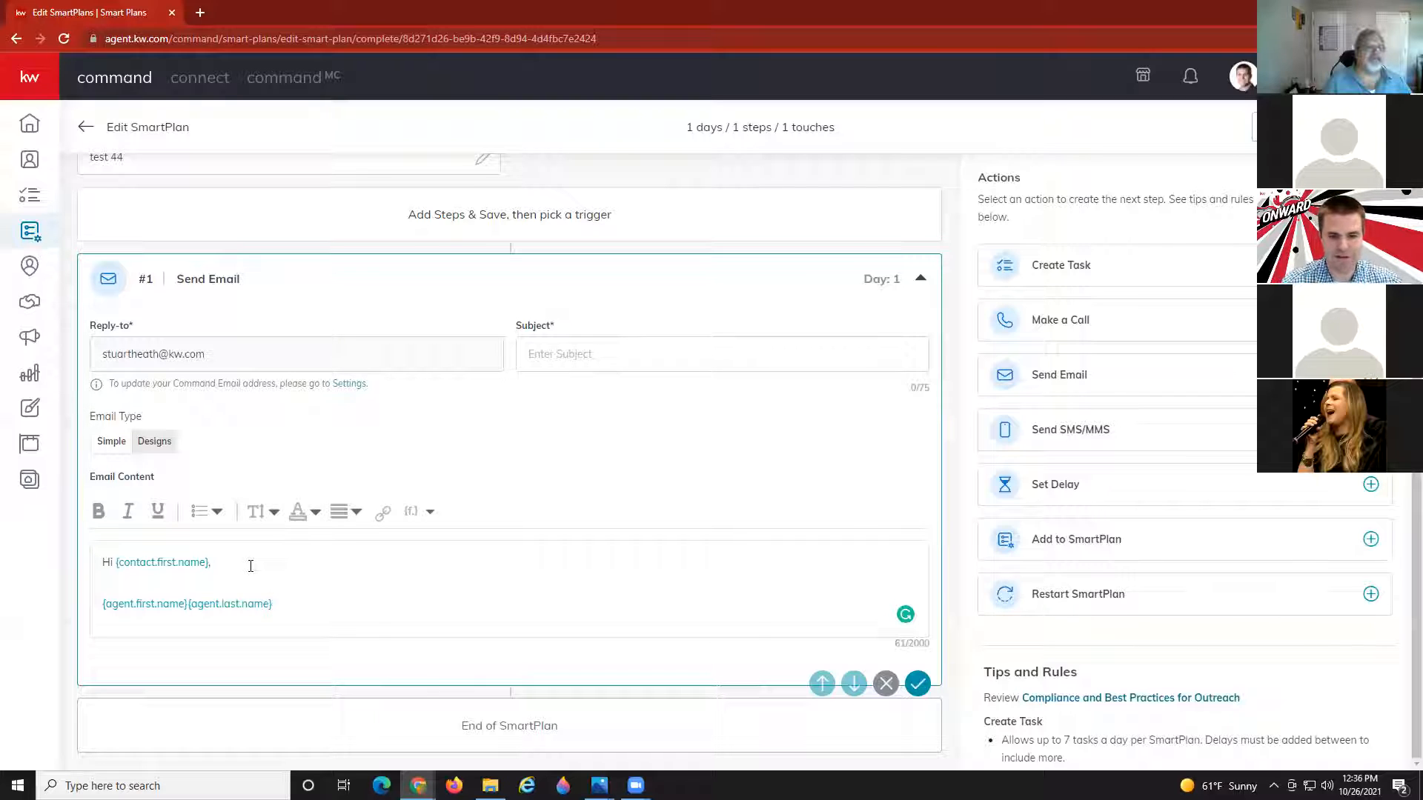
Switch the email step to the Designs type and preview the Classic - Newsletter A design.
left_click(154, 443)
left_click(111, 550)
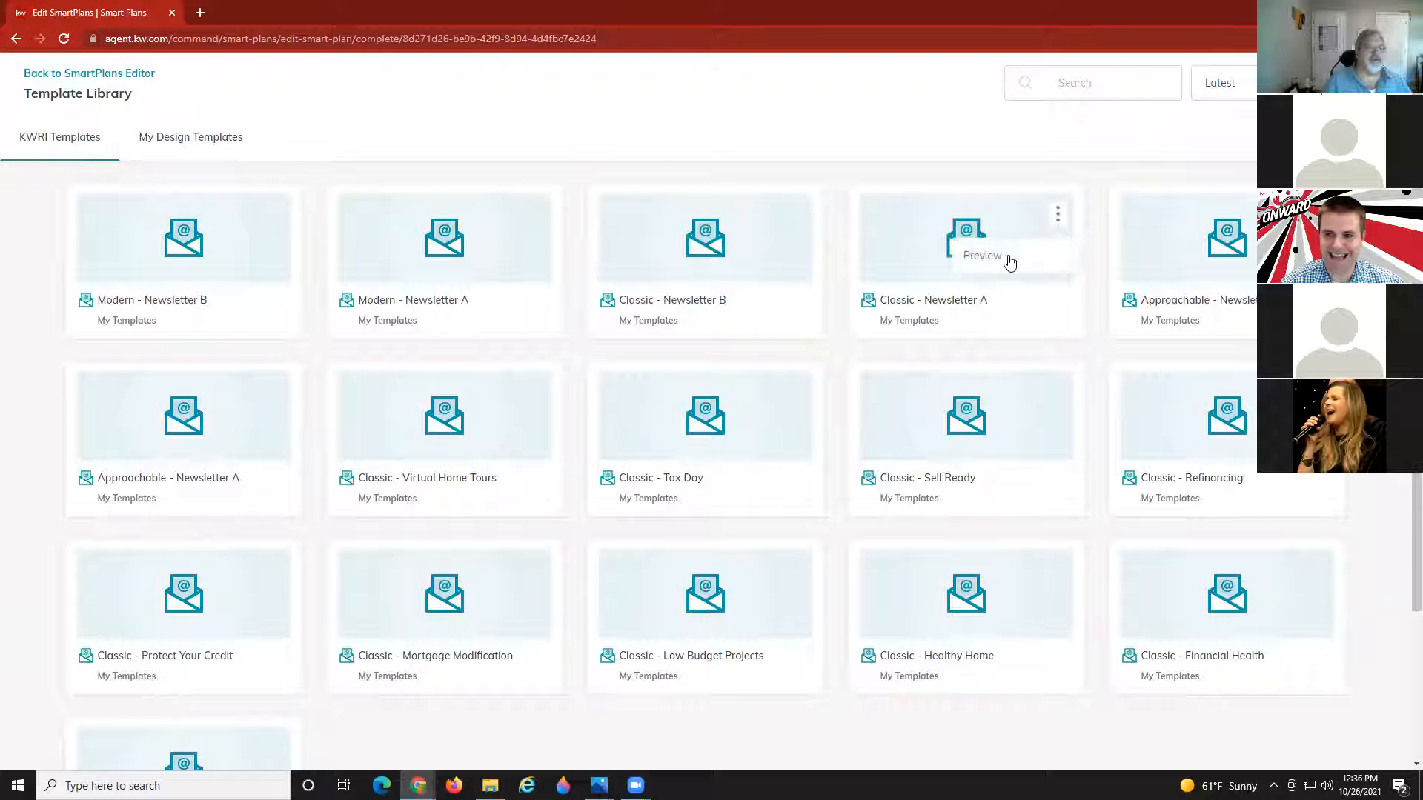
left_click(1008, 263)
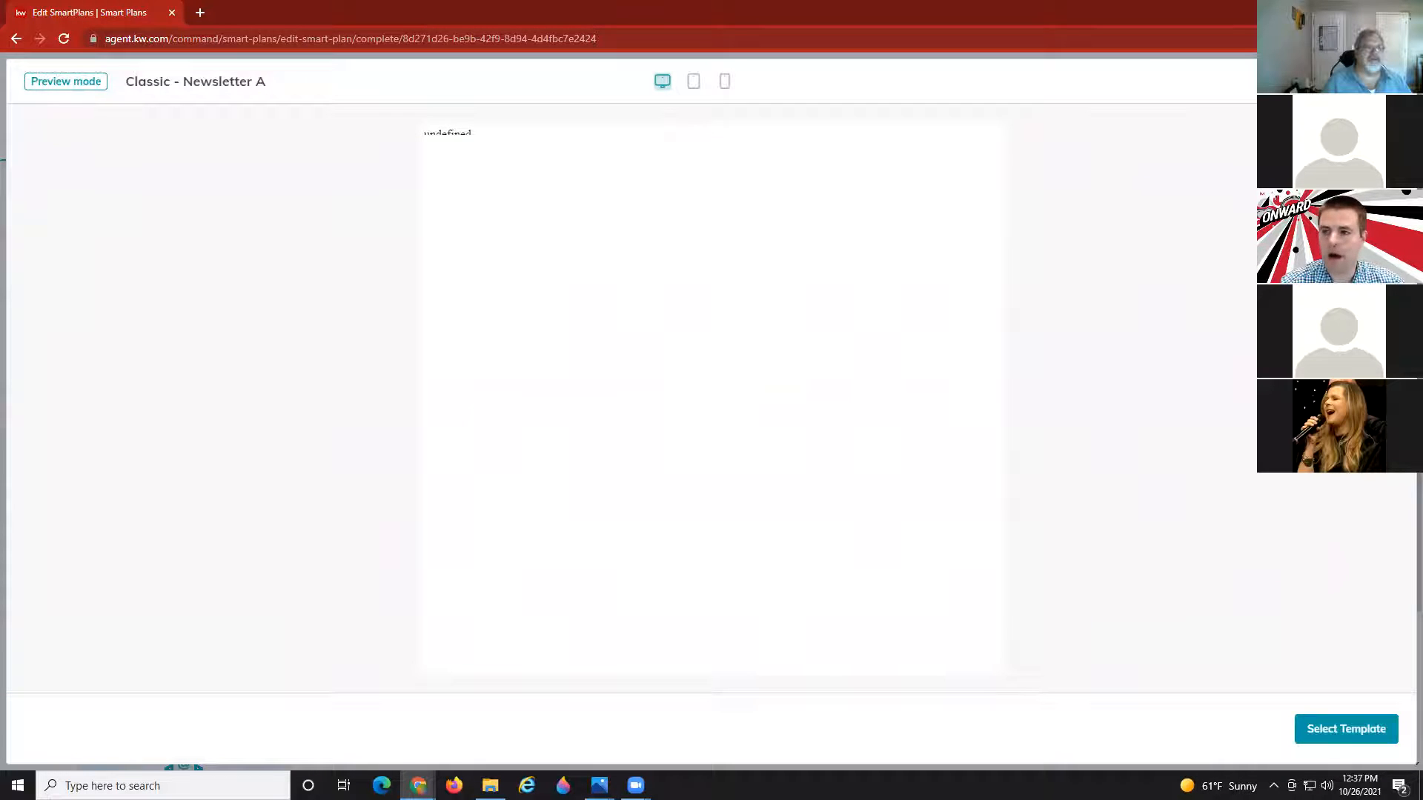
left_click(1391, 81)
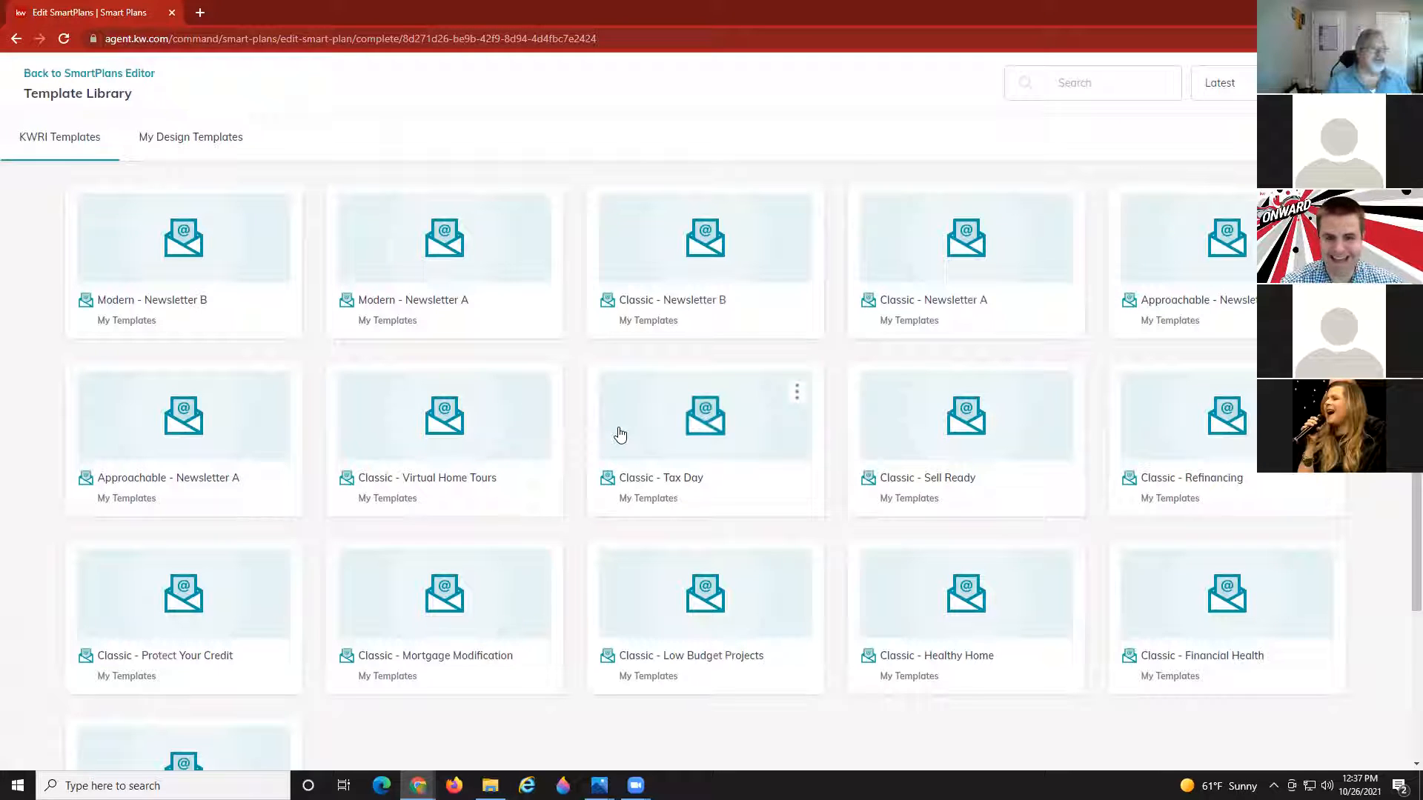
Look through My Design Templates, then go back to the SmartPlan editor.
left_click(192, 136)
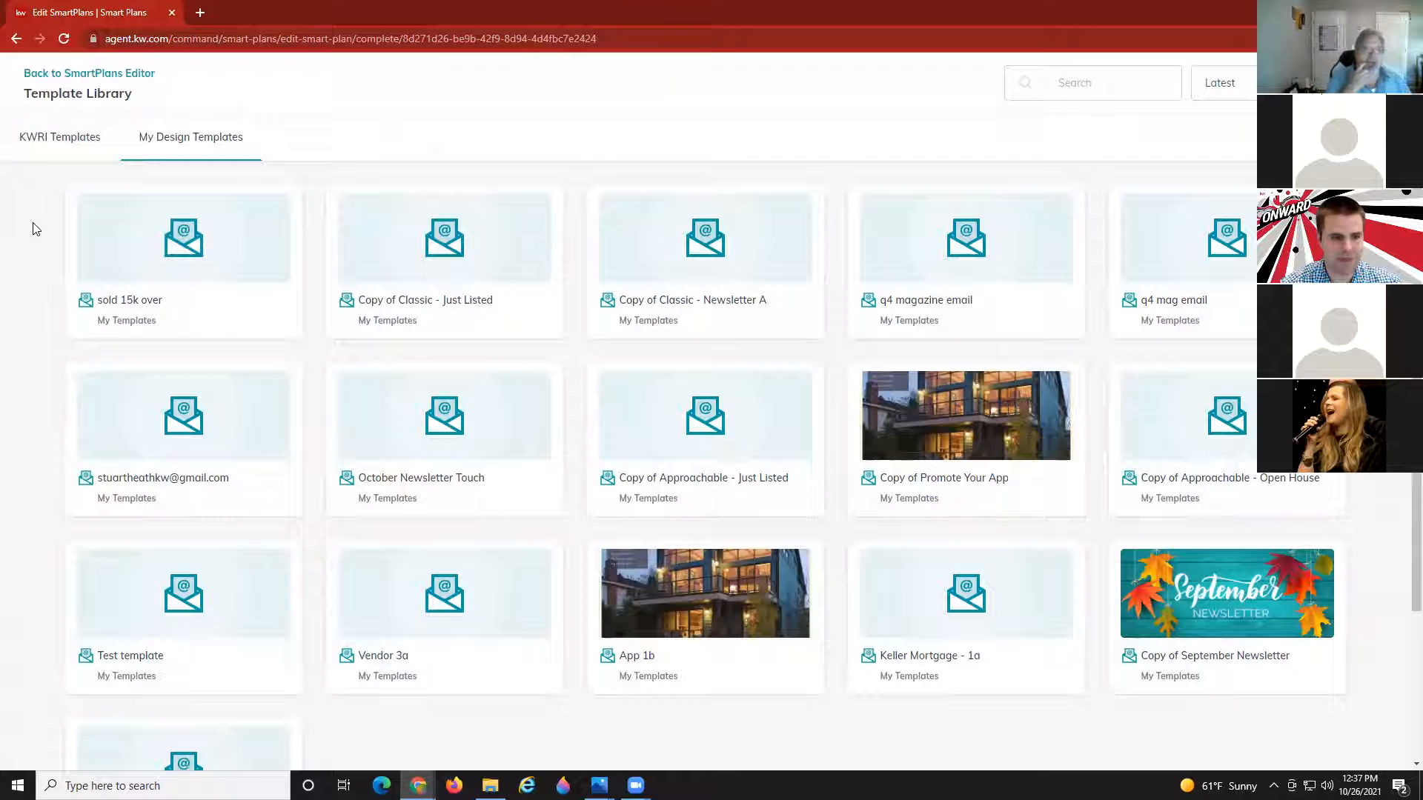
left_click(1109, 77)
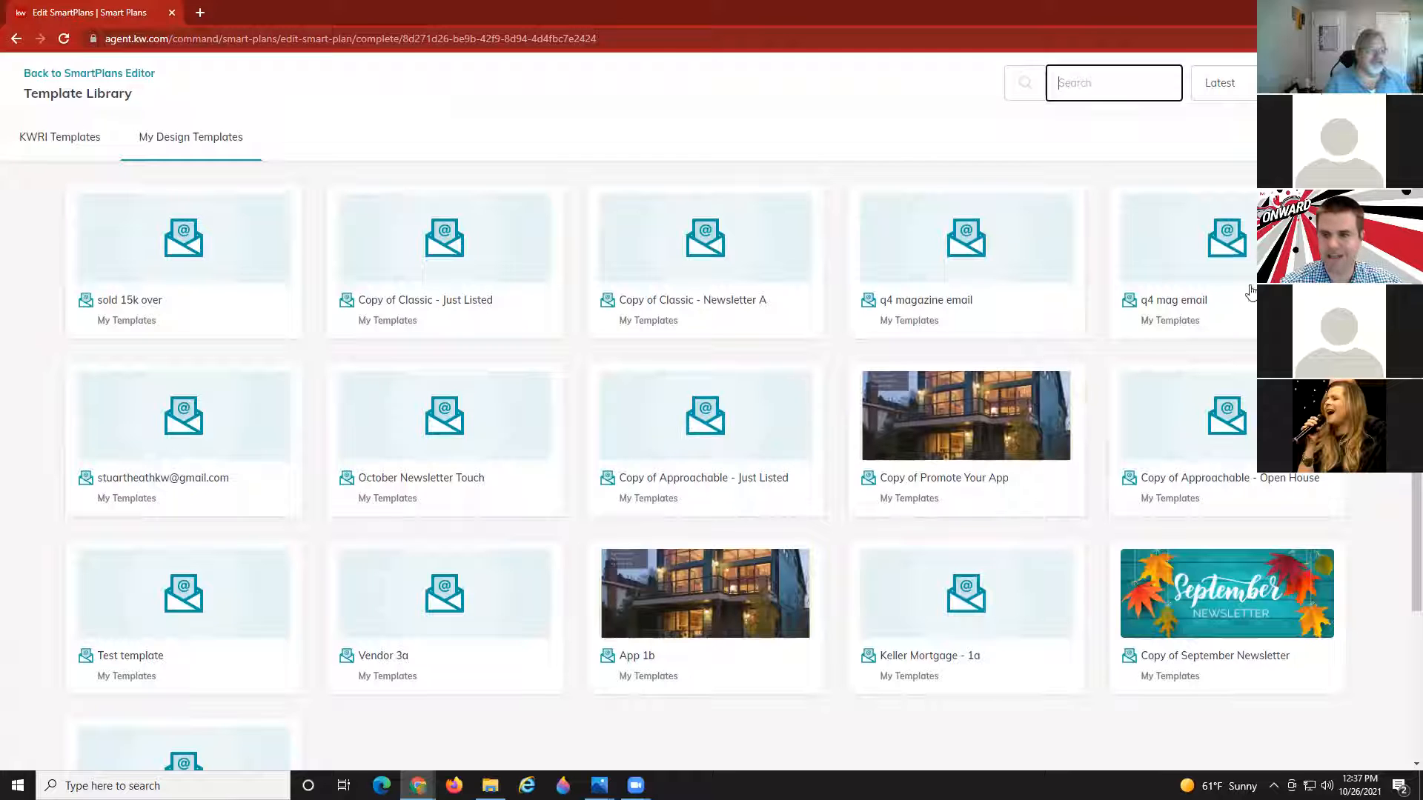
left_click(72, 76)
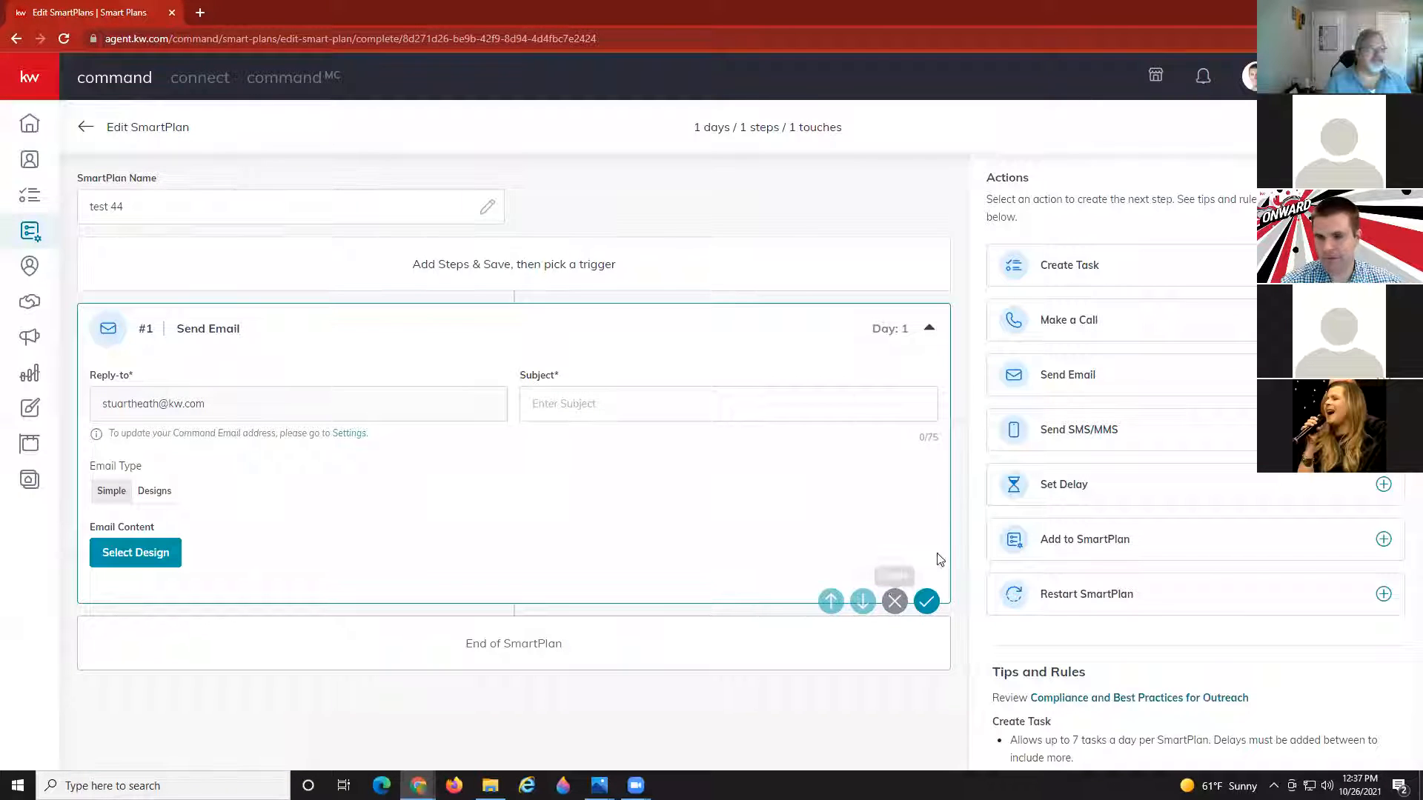
Delete the Send Email step and add a Send SMS/MMS step instead.
left_click(895, 602)
left_click(761, 458)
left_click(1079, 437)
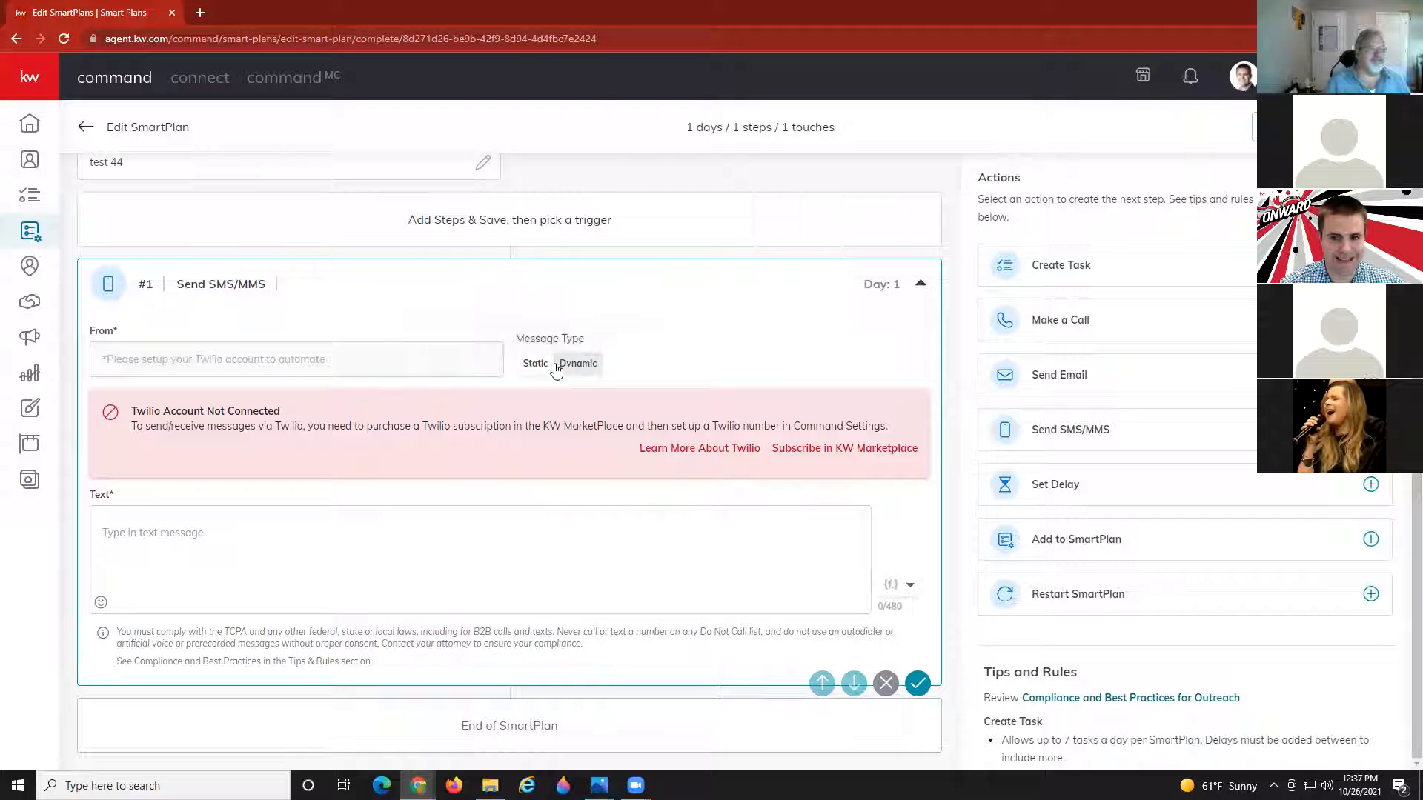
Set the SMS Message Type to Dynamic so #1 and #2 text slots appear.
left_click(420, 559)
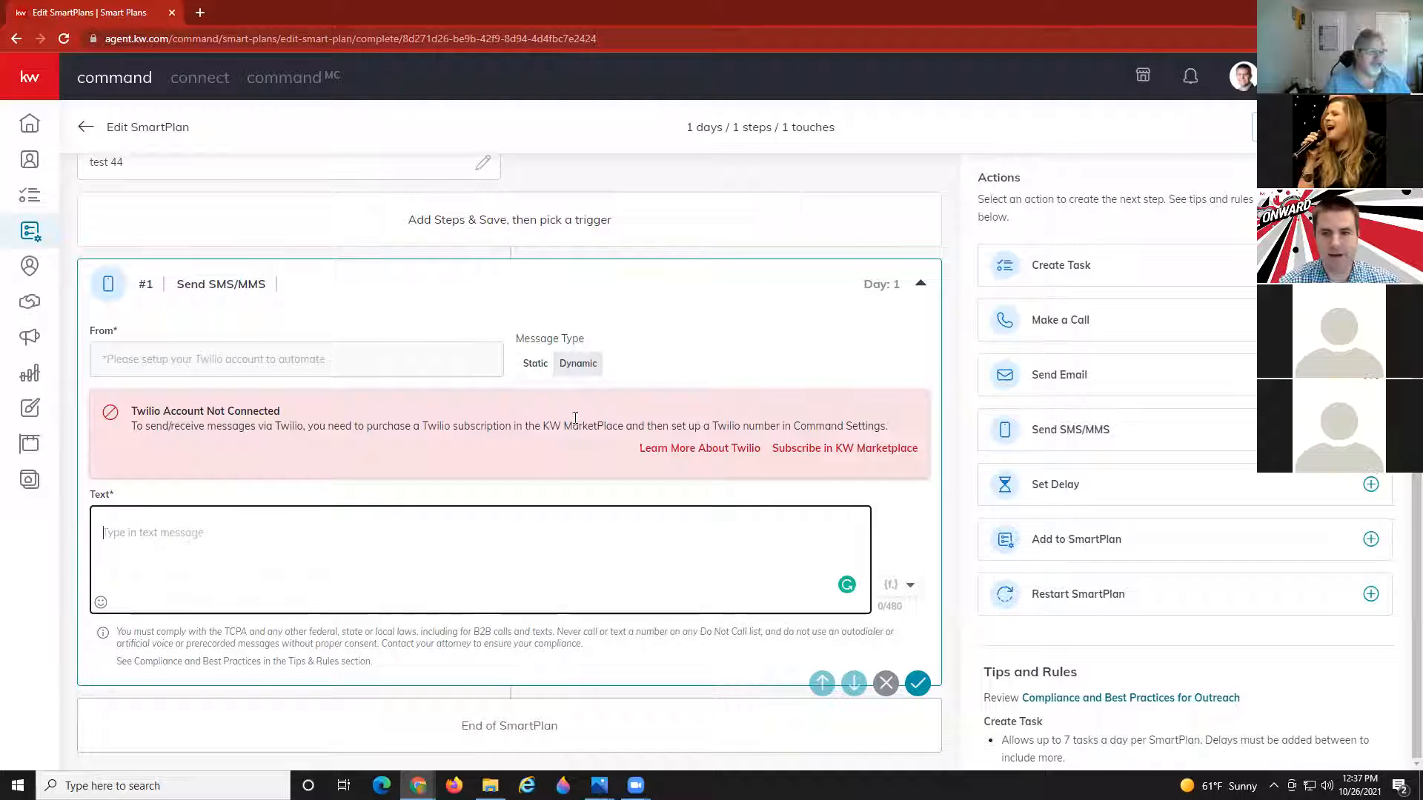
left_click(577, 364)
scroll(327, 504, "down", 1)
scroll(323, 508, "down", 3)
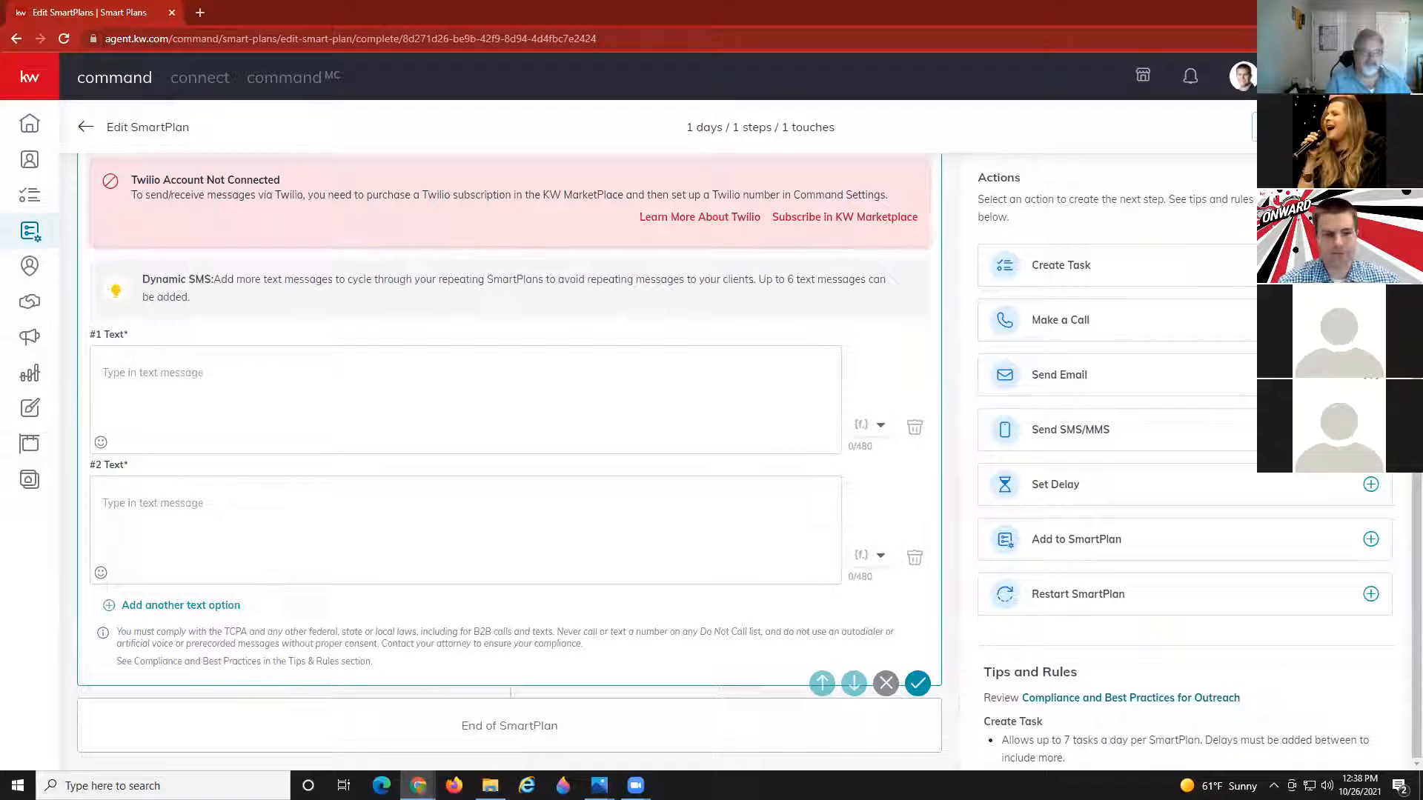
scroll(461, 378, "up", 3)
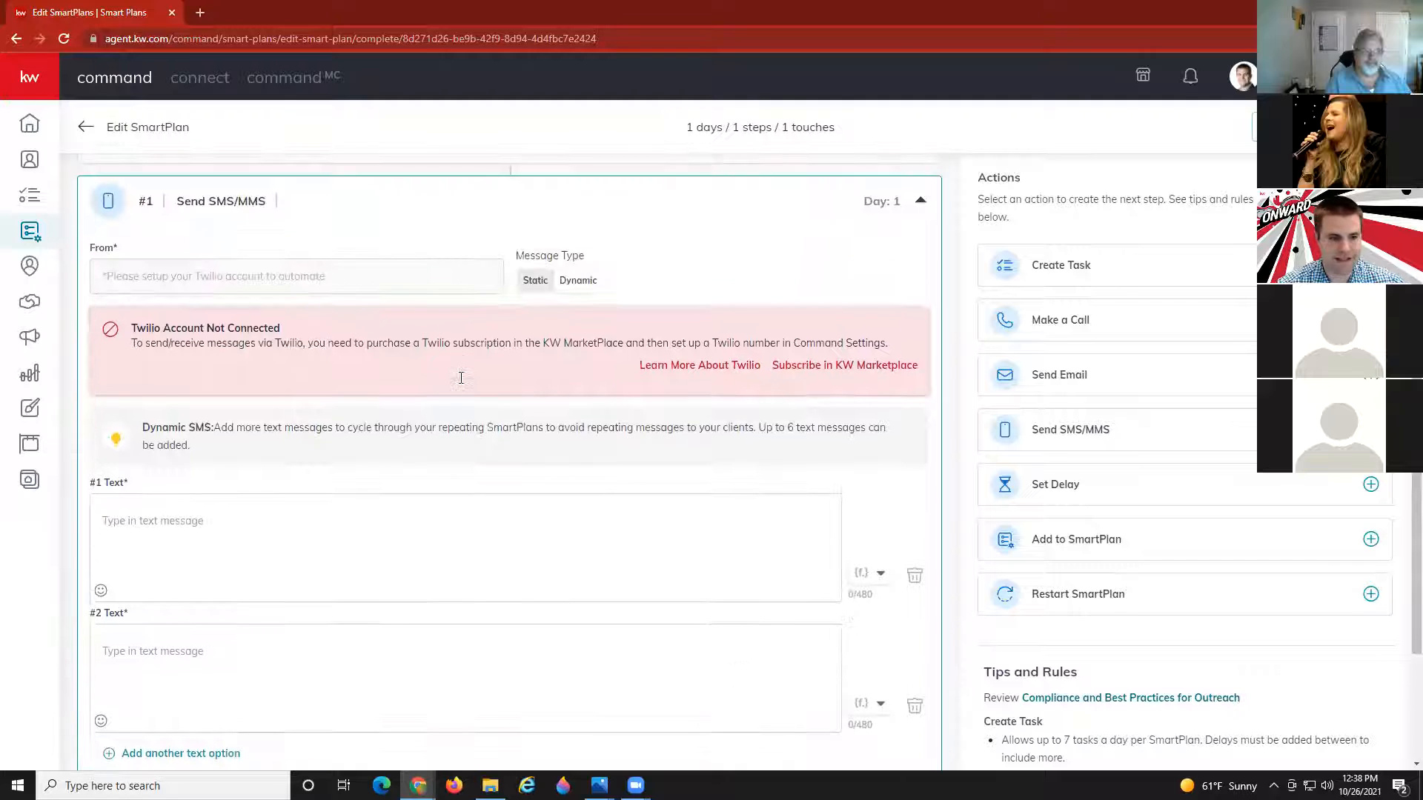
scroll(461, 378, "down", 1)
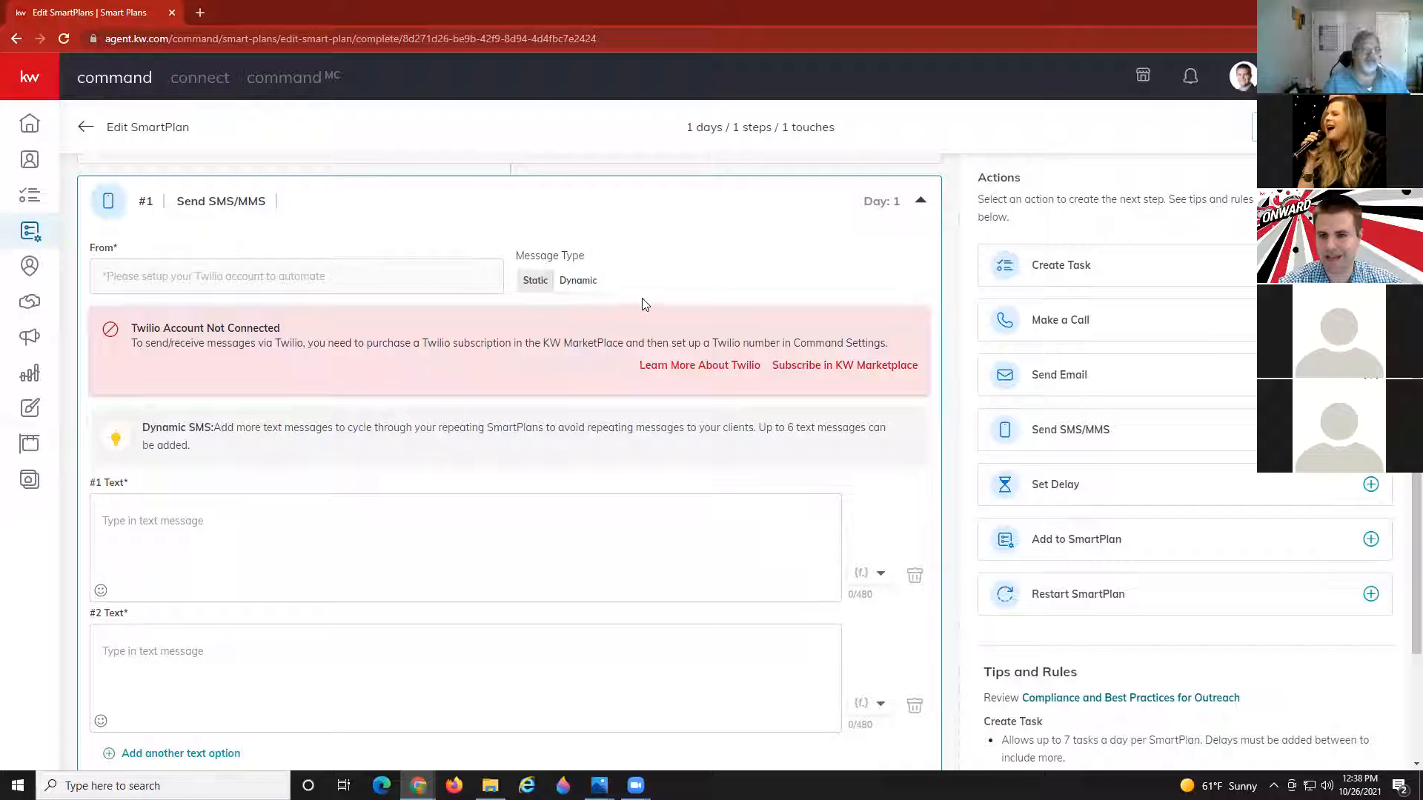
scroll(981, 492, "down", 1)
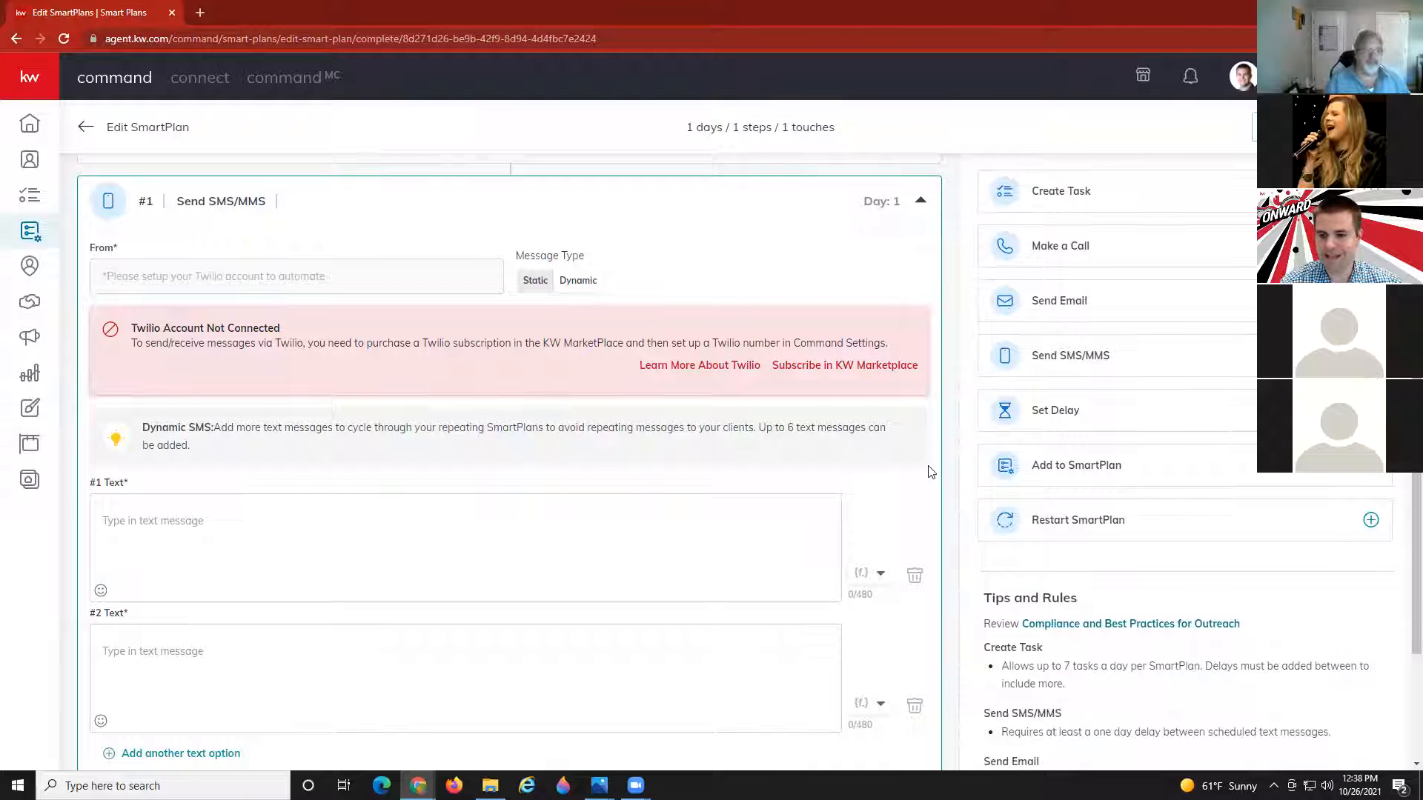
Add a 2-day delay, an Add to SmartPlan step, and a Restart SmartPlan step after the SMS.
left_click(1034, 422)
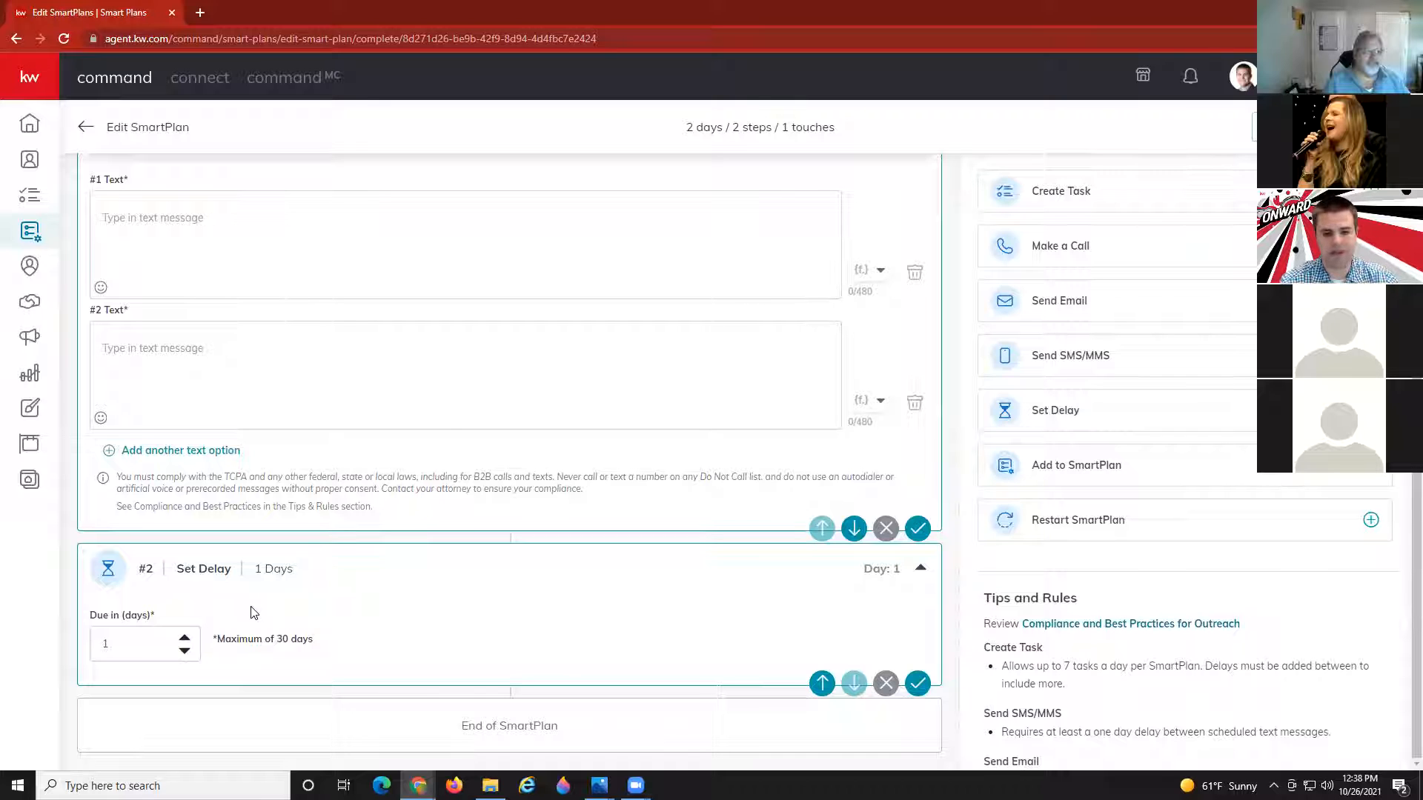
left_click(184, 638)
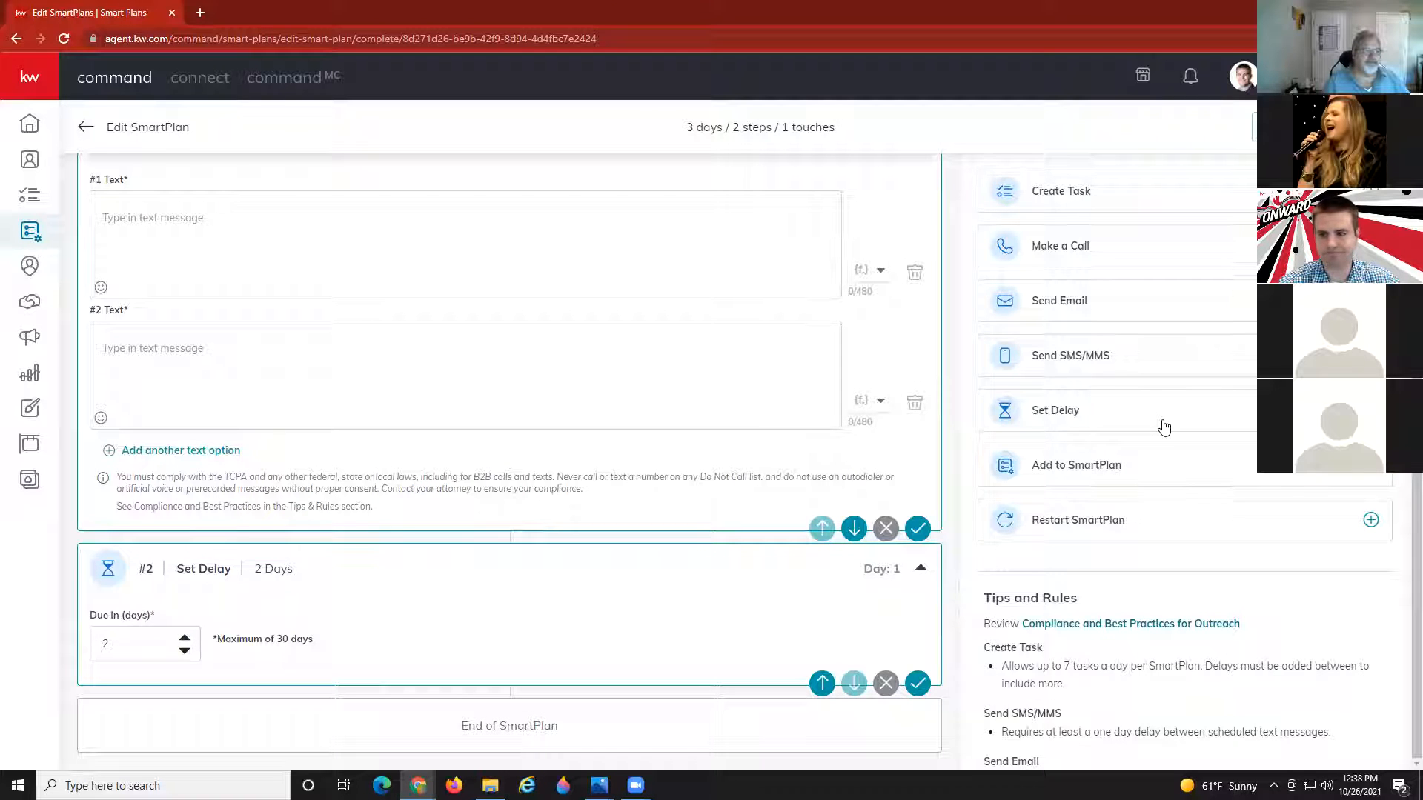
scroll(1160, 423, "down", 2)
left_click(1130, 331)
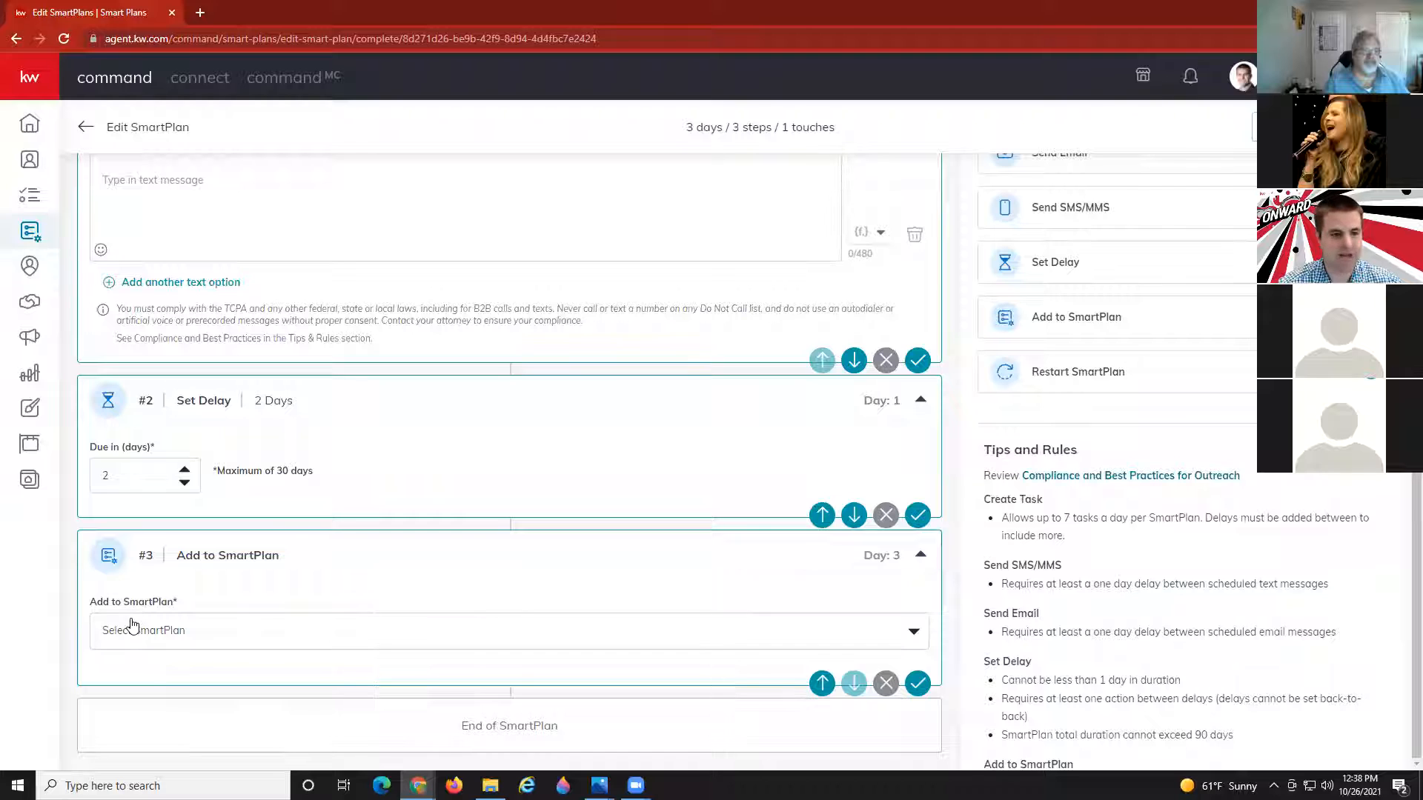
left_click(1079, 370)
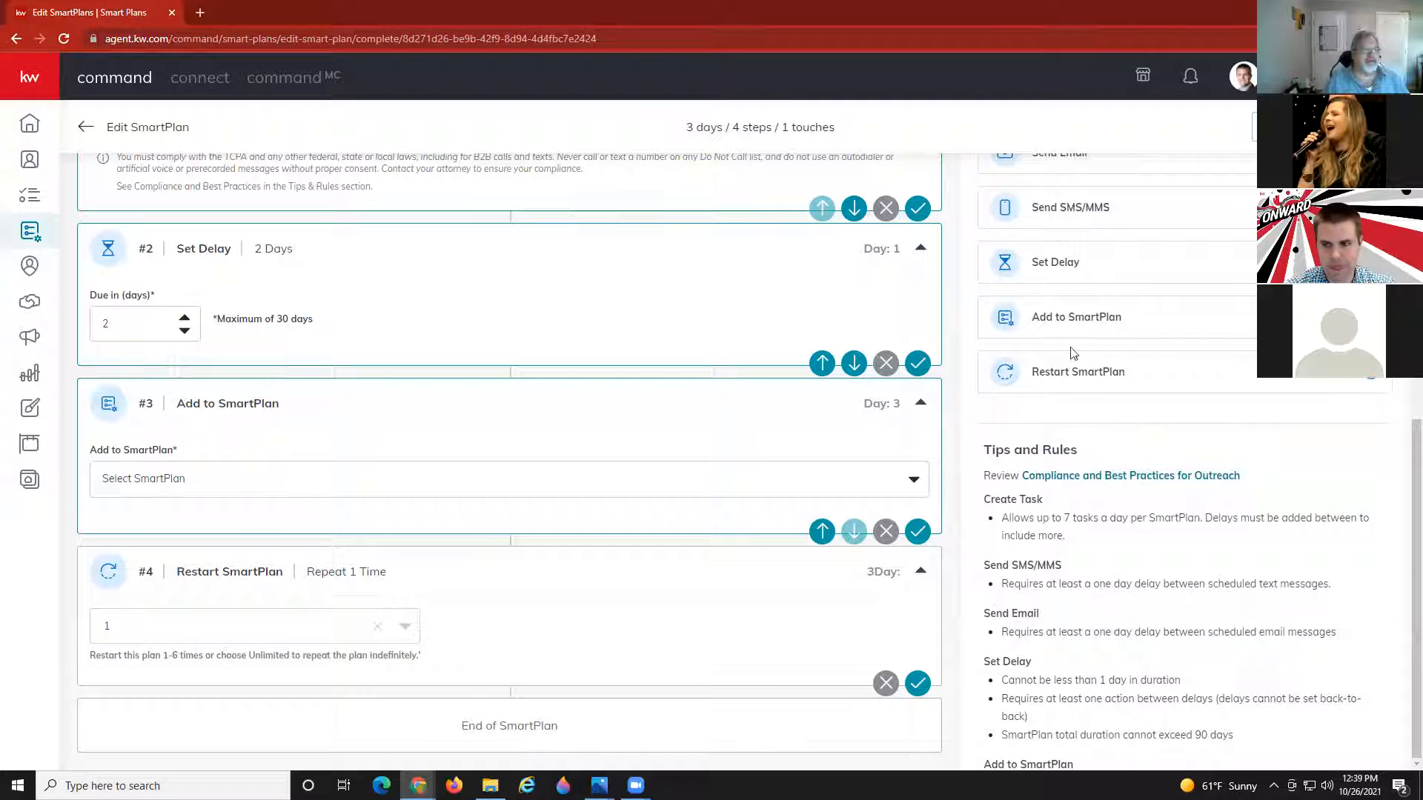
left_click(235, 630)
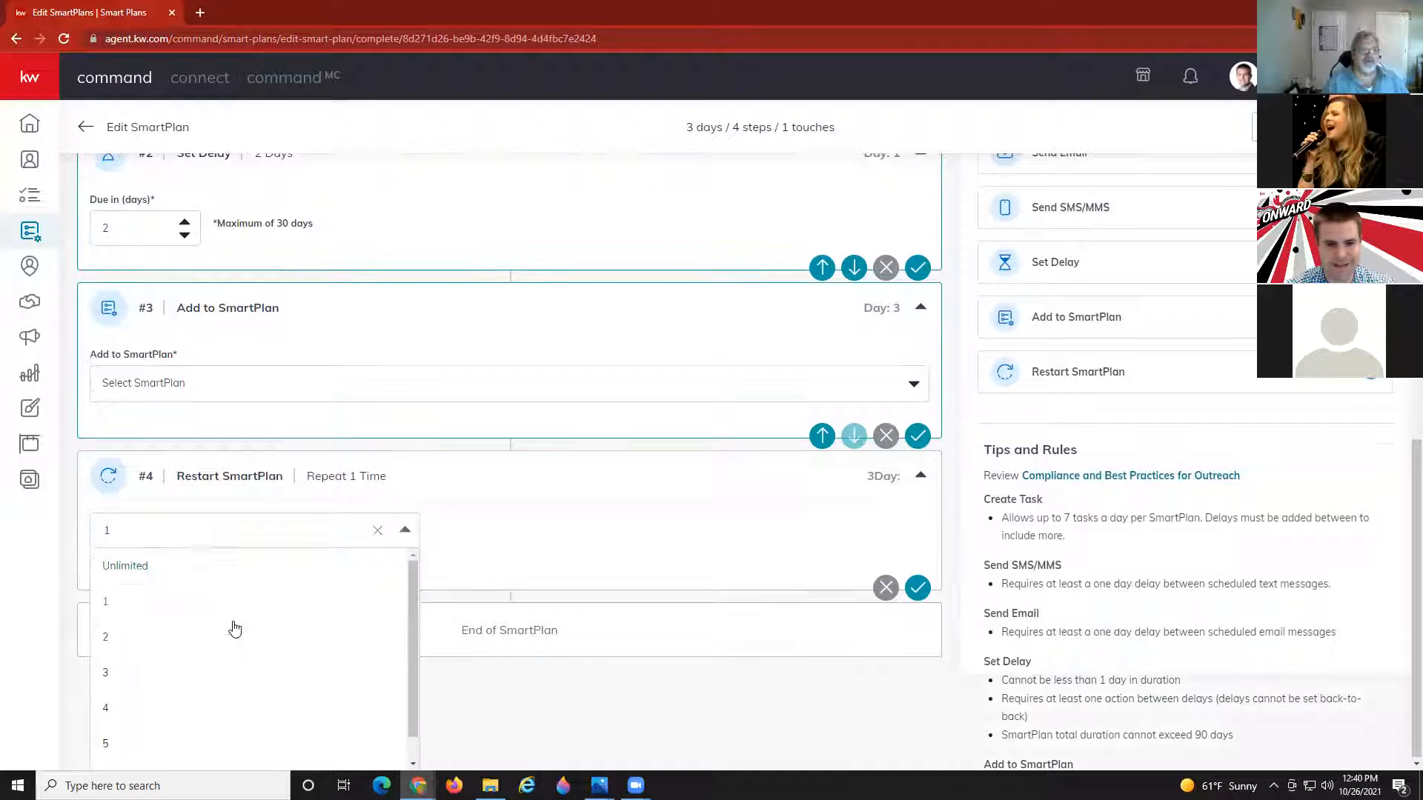
scroll(180, 589, "down", 1)
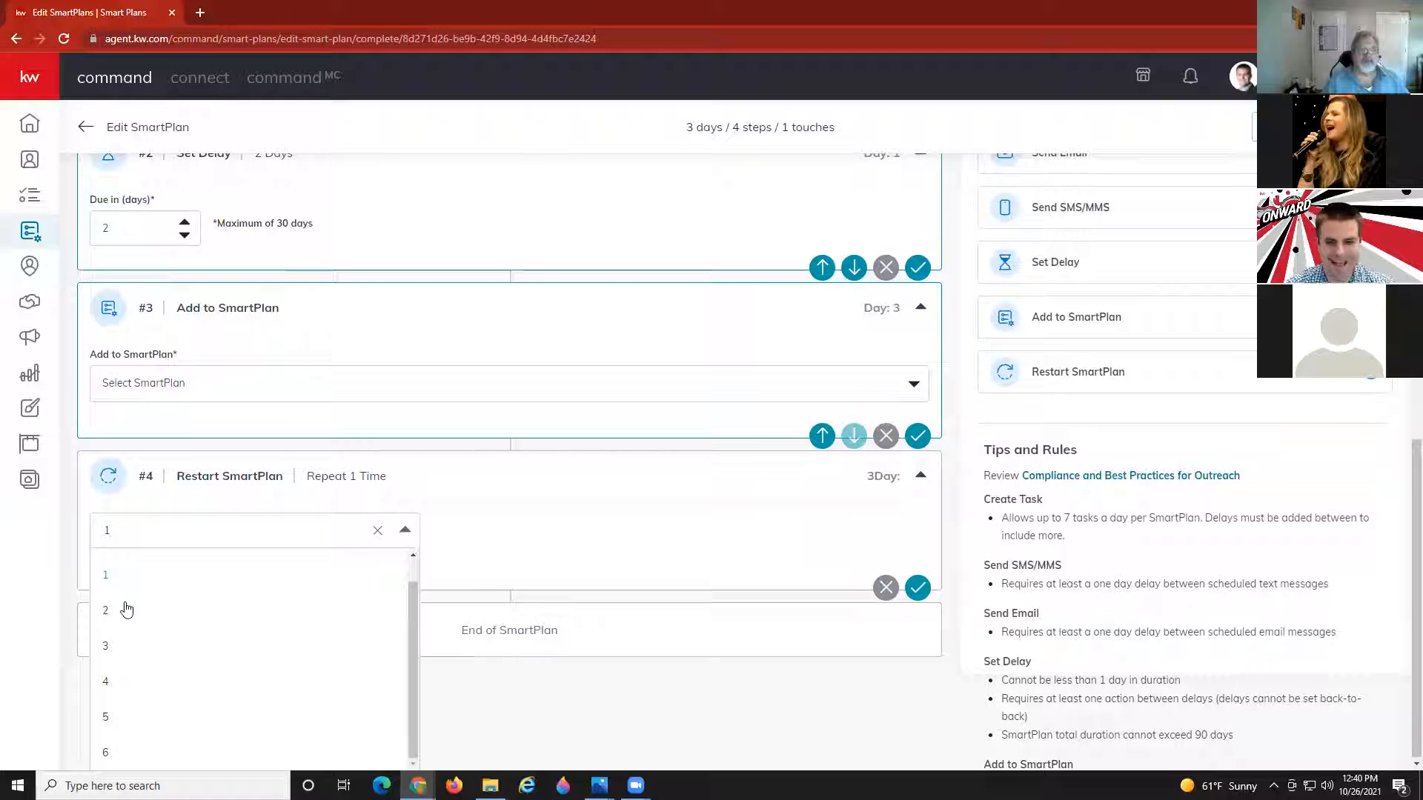
scroll(606, 135, "up", 1)
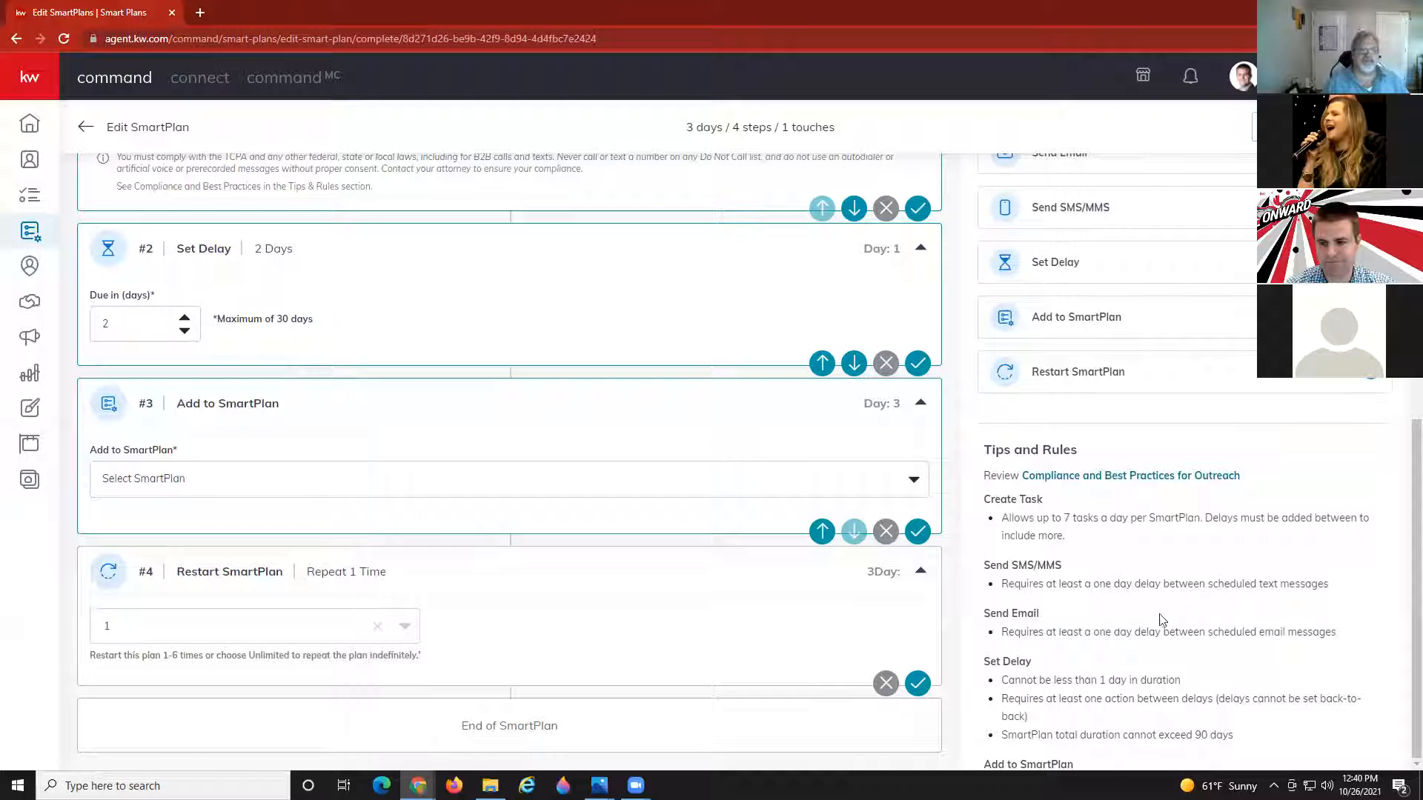
scroll(1100, 406, "up", 2)
scroll(1100, 405, "up", 1)
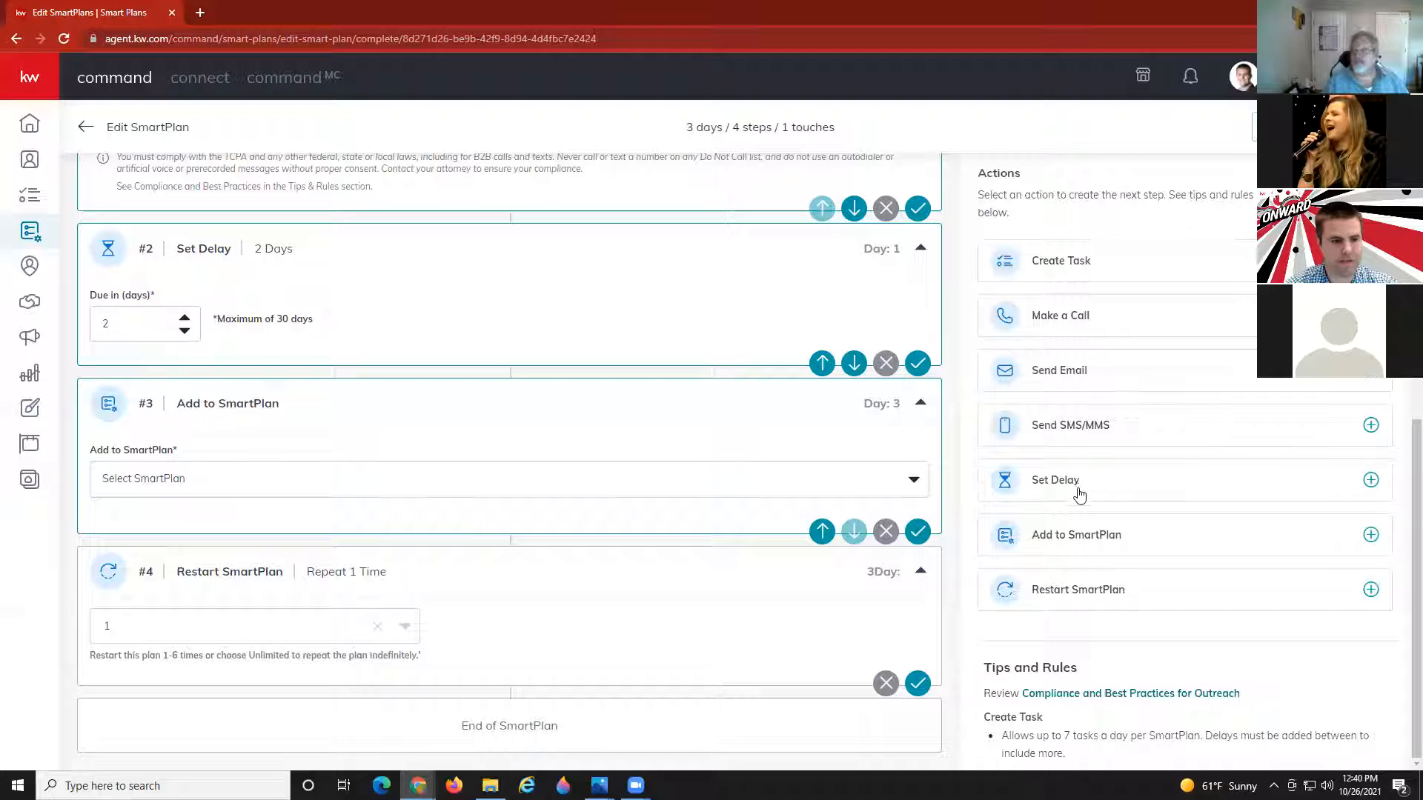
scroll(1079, 495, "down", 4)
scroll(1079, 494, "down", 1)
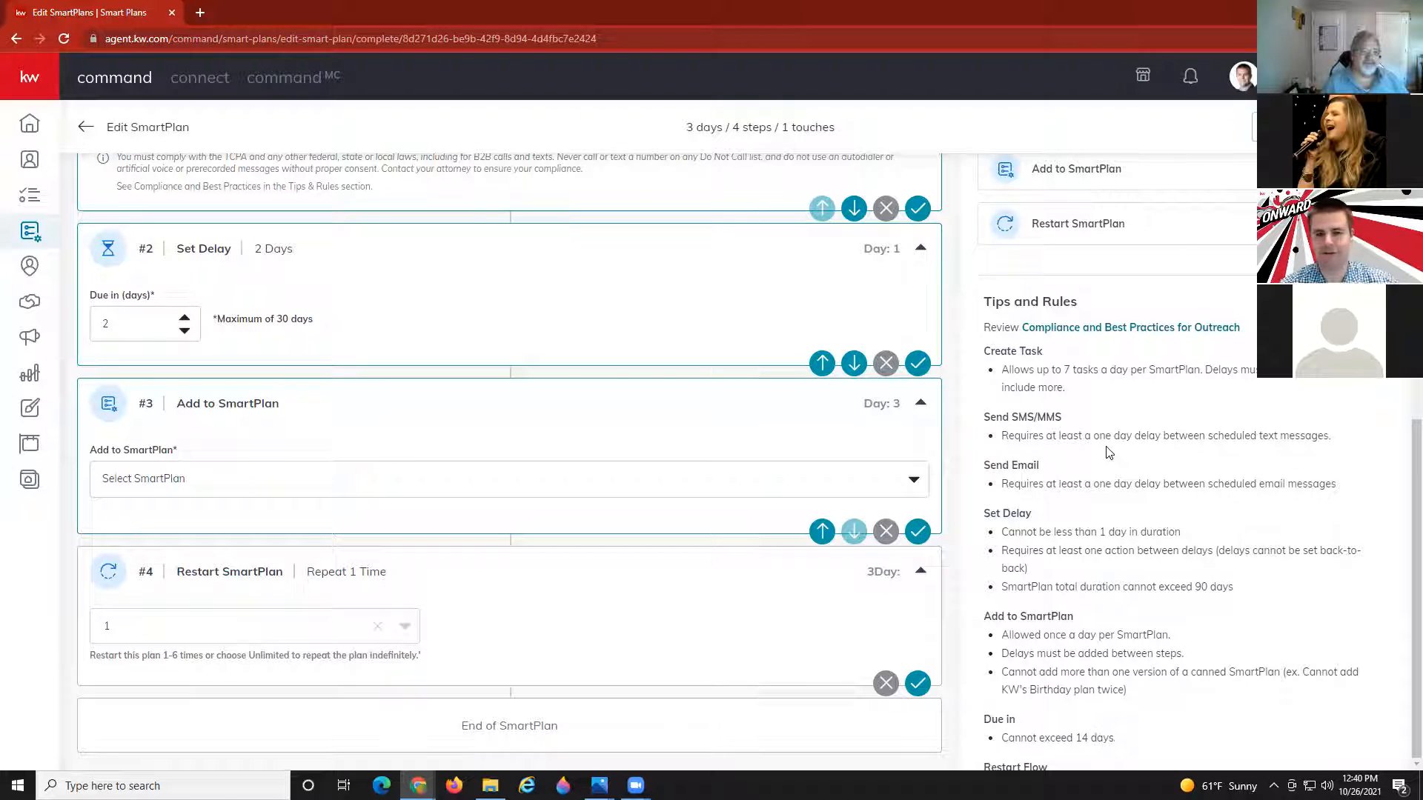
scroll(1181, 572, "down", 2)
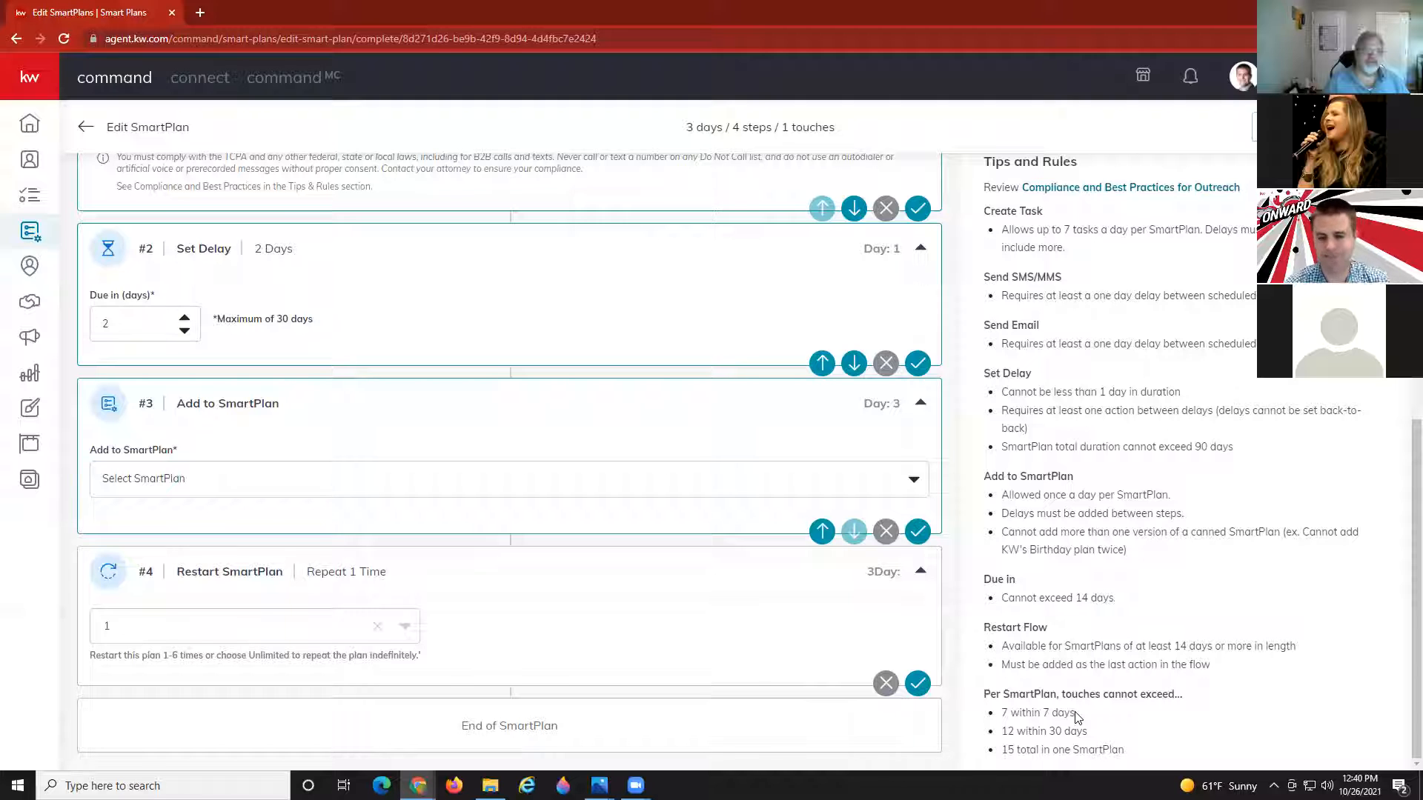
left_click(86, 129)
Discard the unsaved plan, go to Designs, reload the page, and start a new design.
left_click(830, 469)
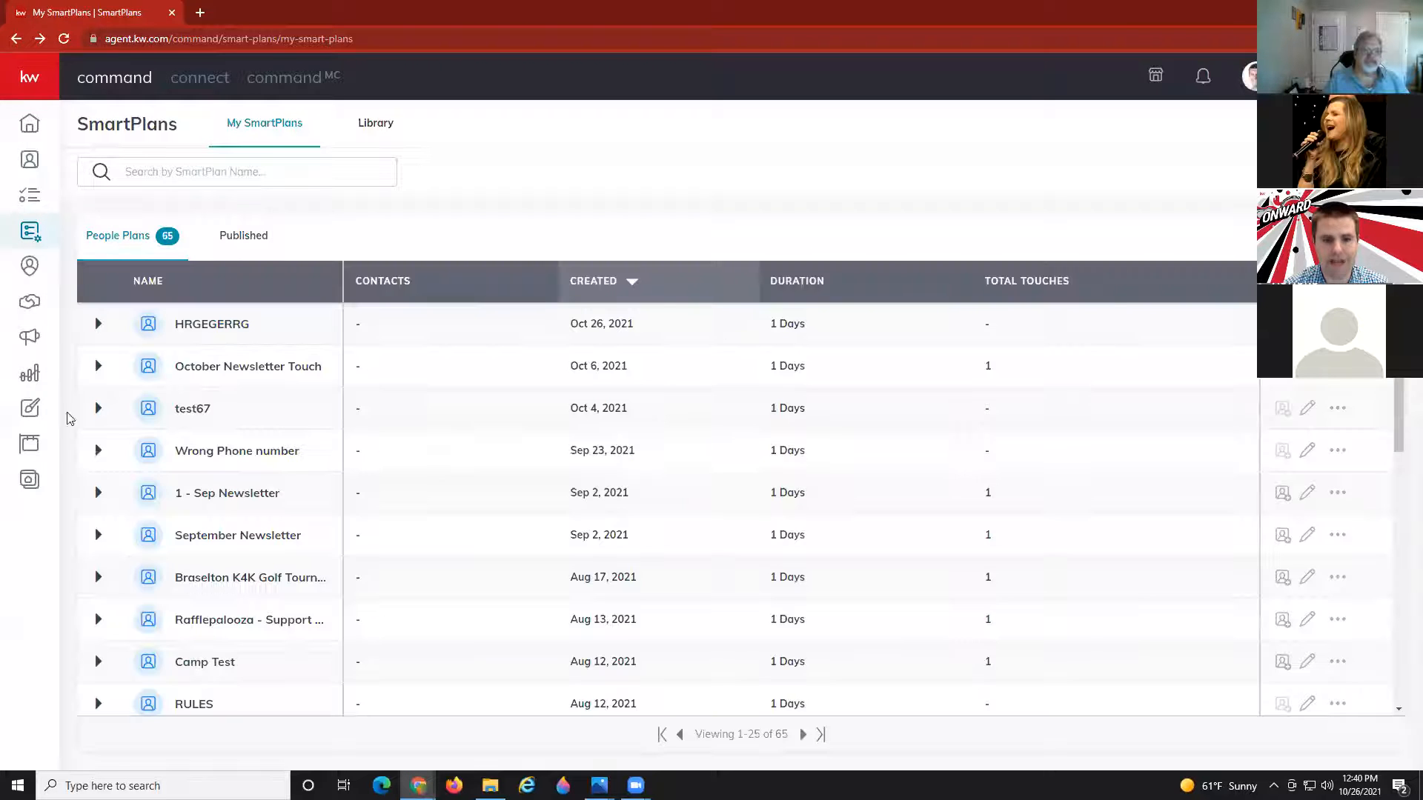
left_click(32, 414)
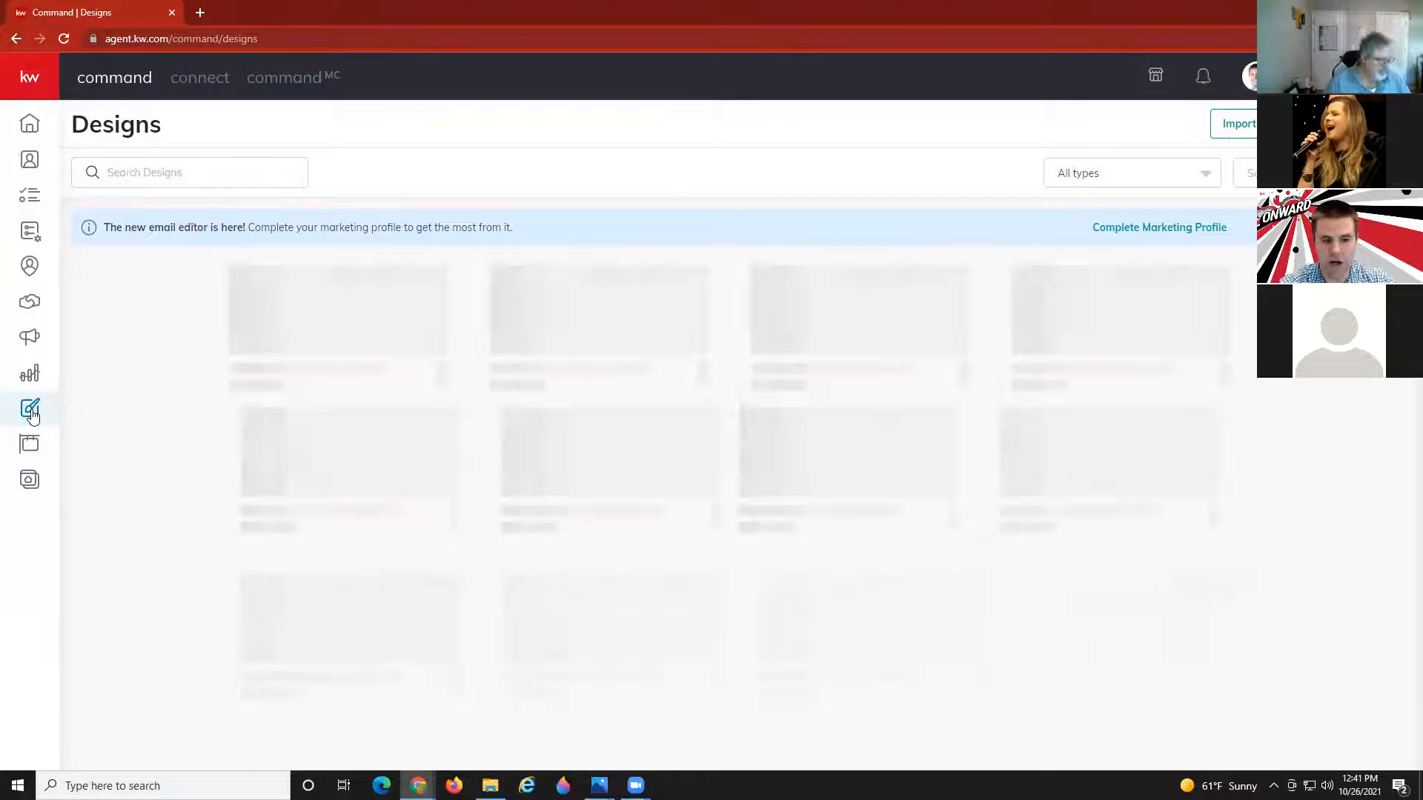
left_click(62, 35)
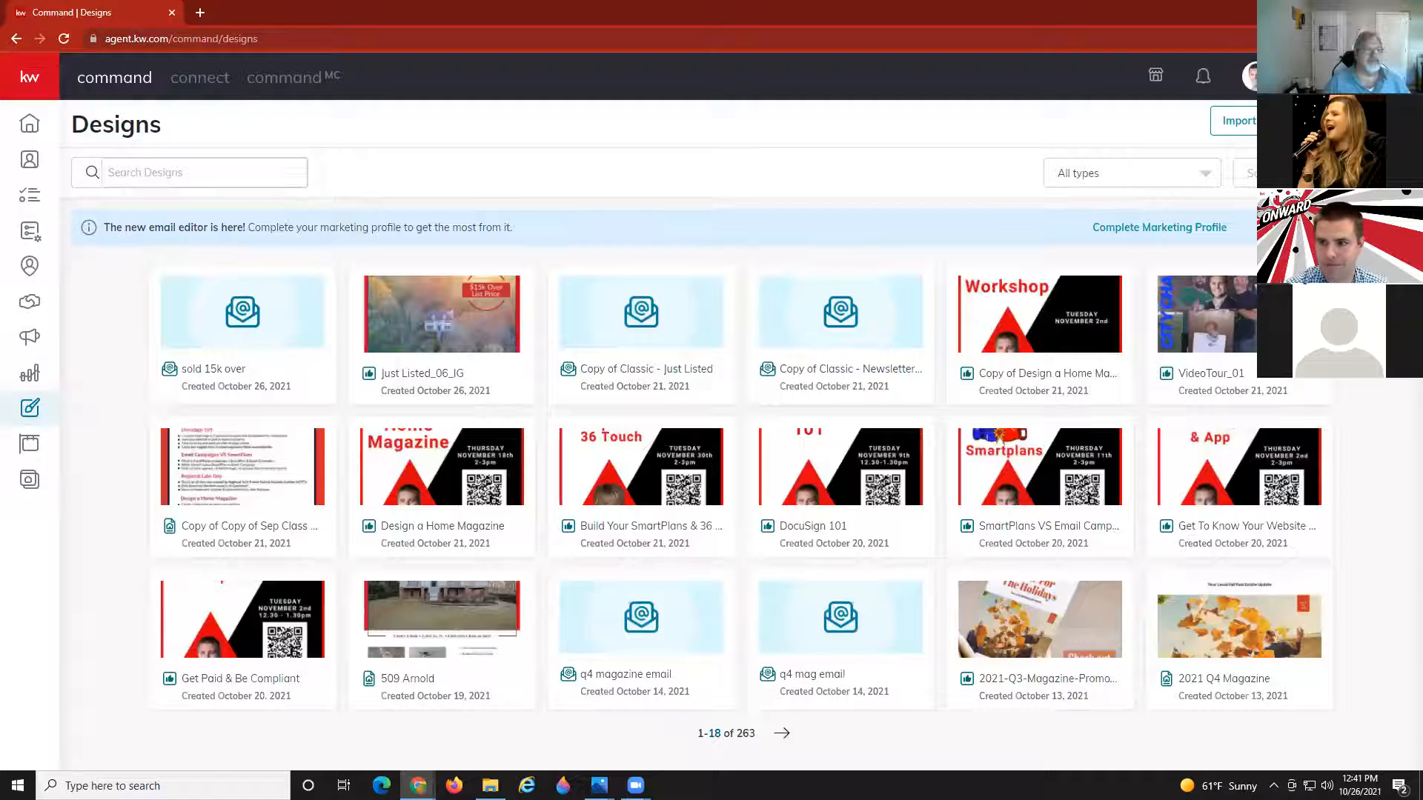
left_click(1355, 121)
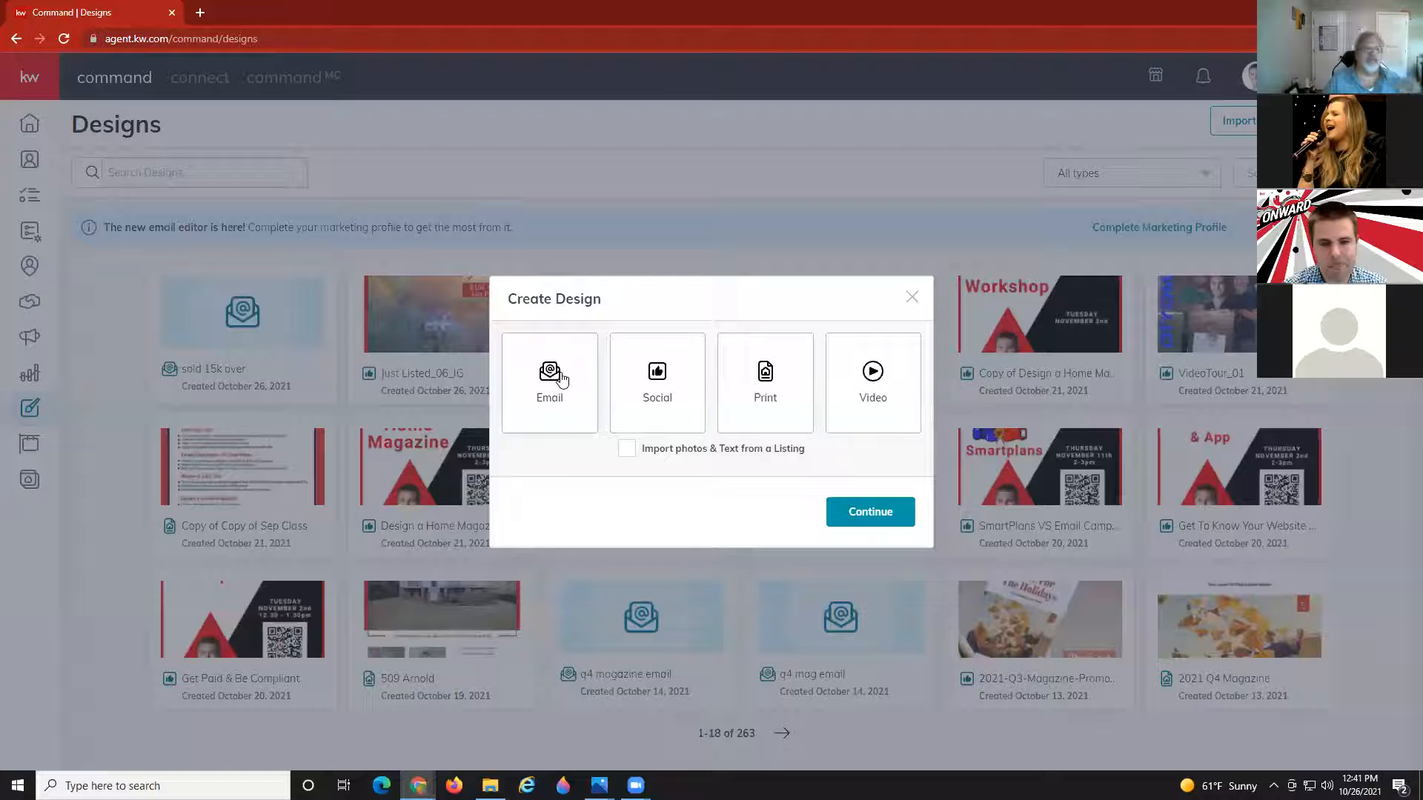
Choose Email as the design type and pick the Classic - Newsletter A template.
left_click(549, 378)
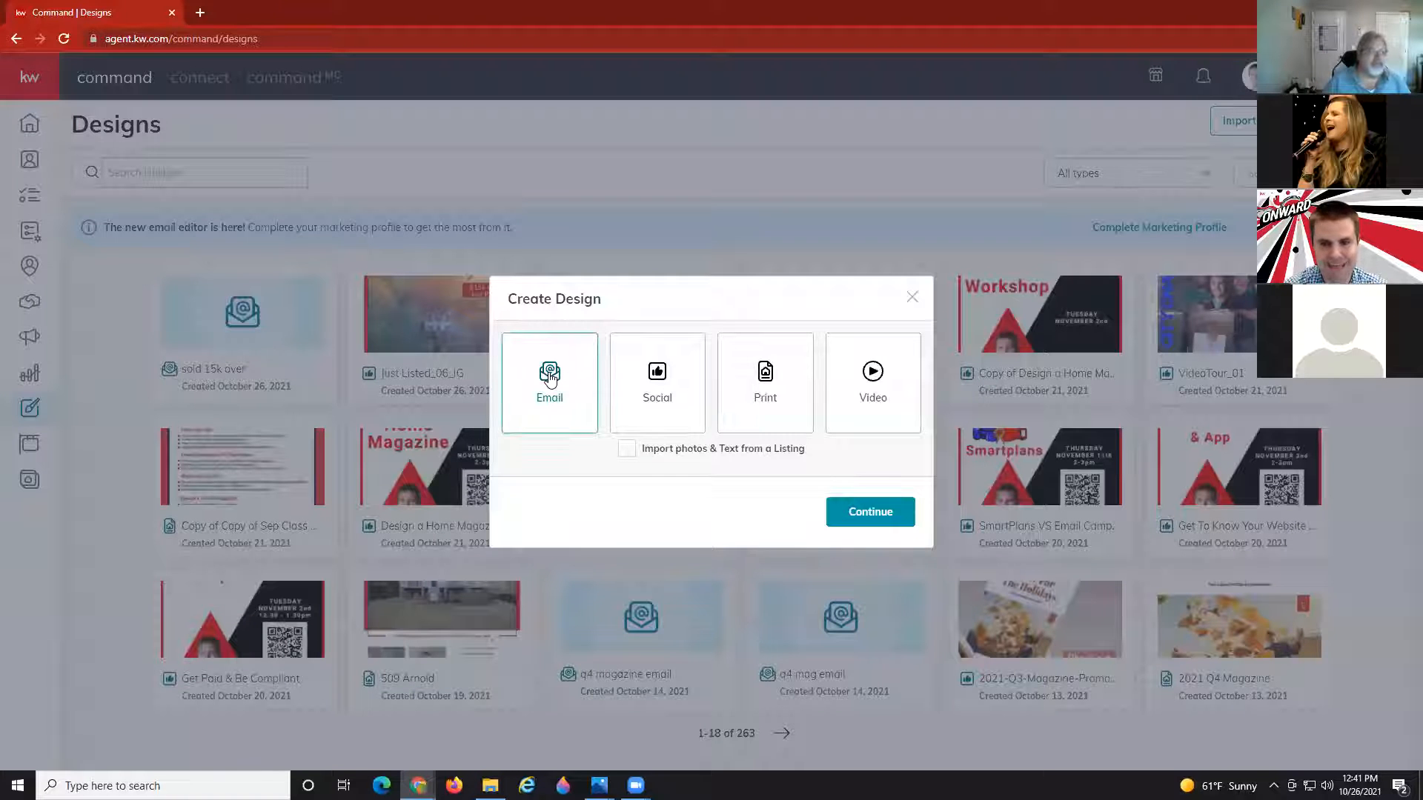
left_click(856, 519)
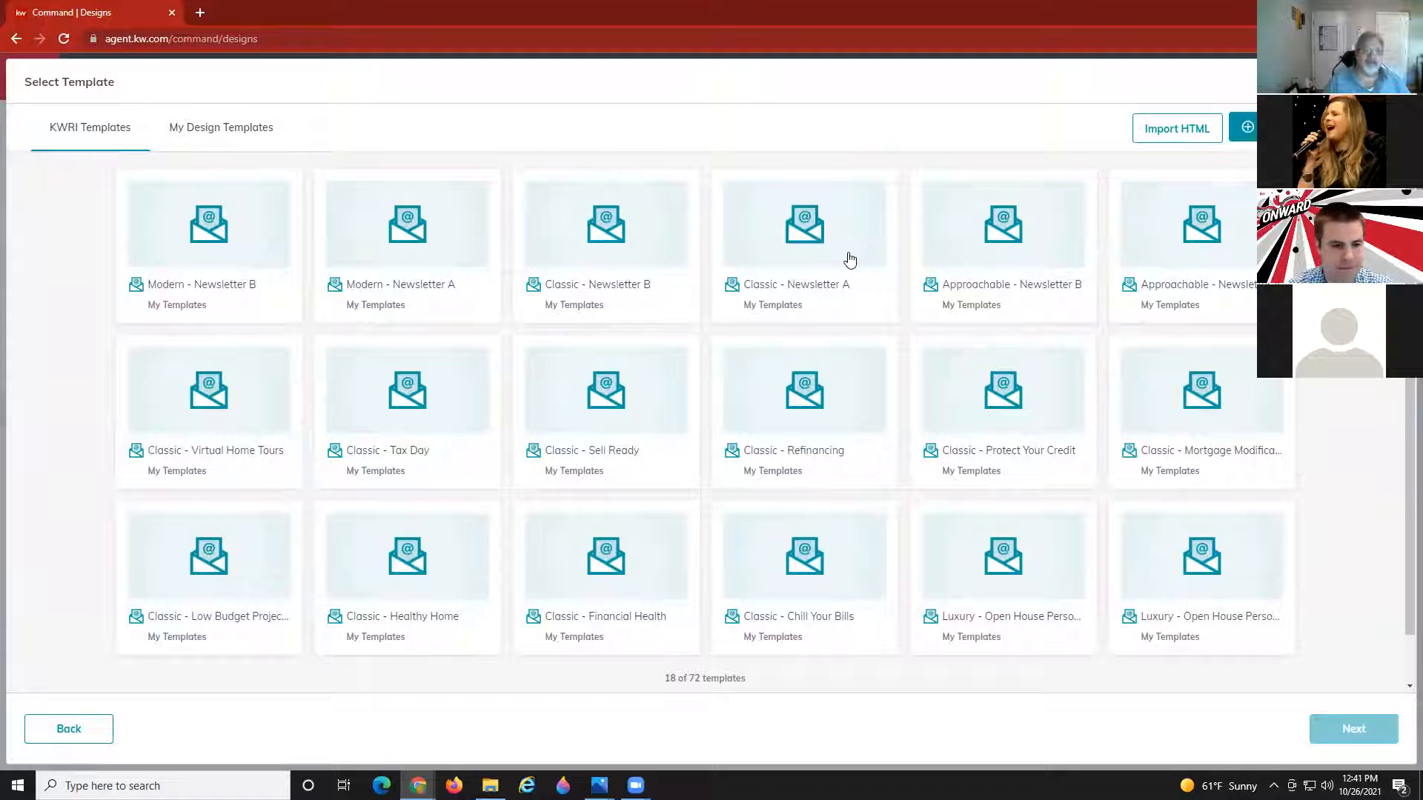
left_click(810, 242)
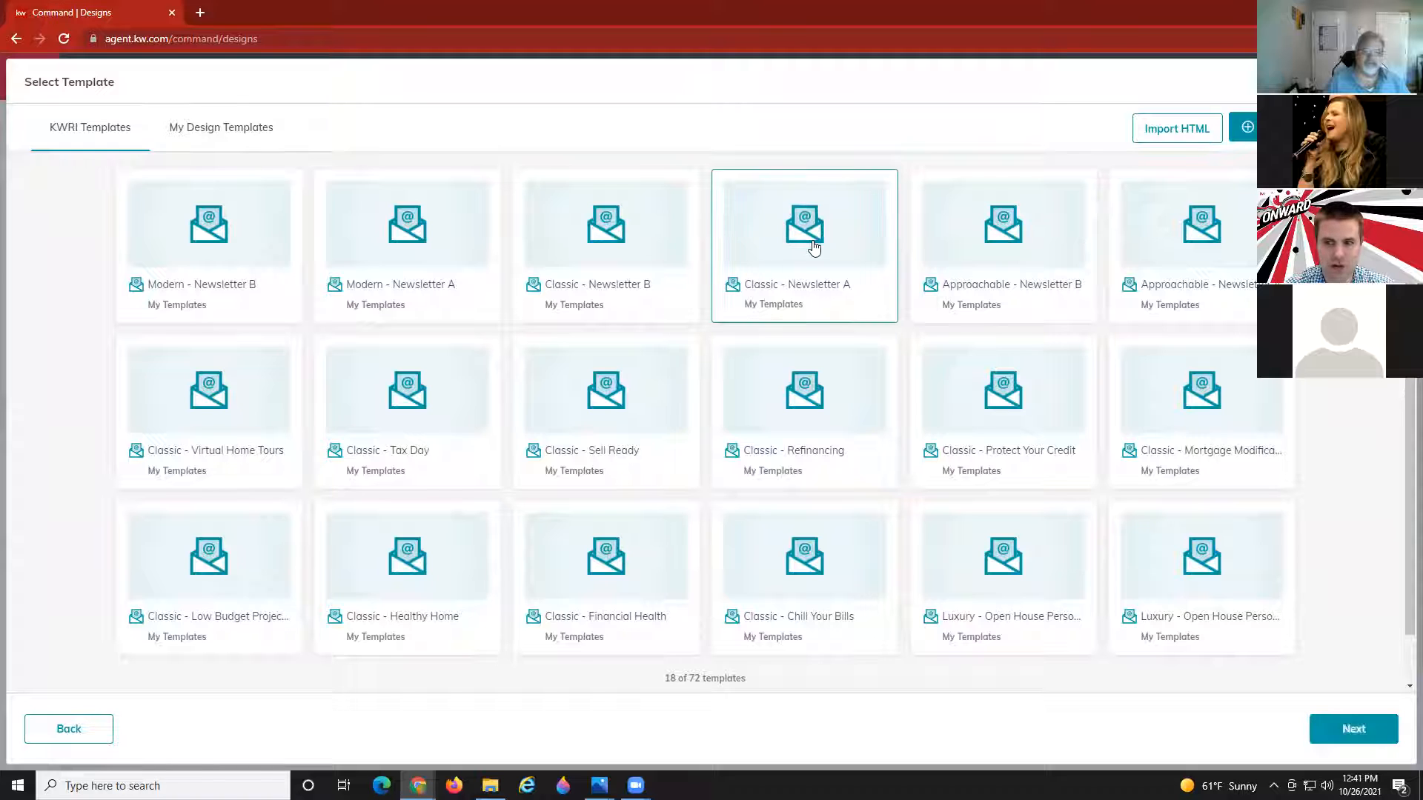
Open Classic - Newsletter A for editing, scroll through its recipient preview, then exit preview mode.
left_click(1334, 727)
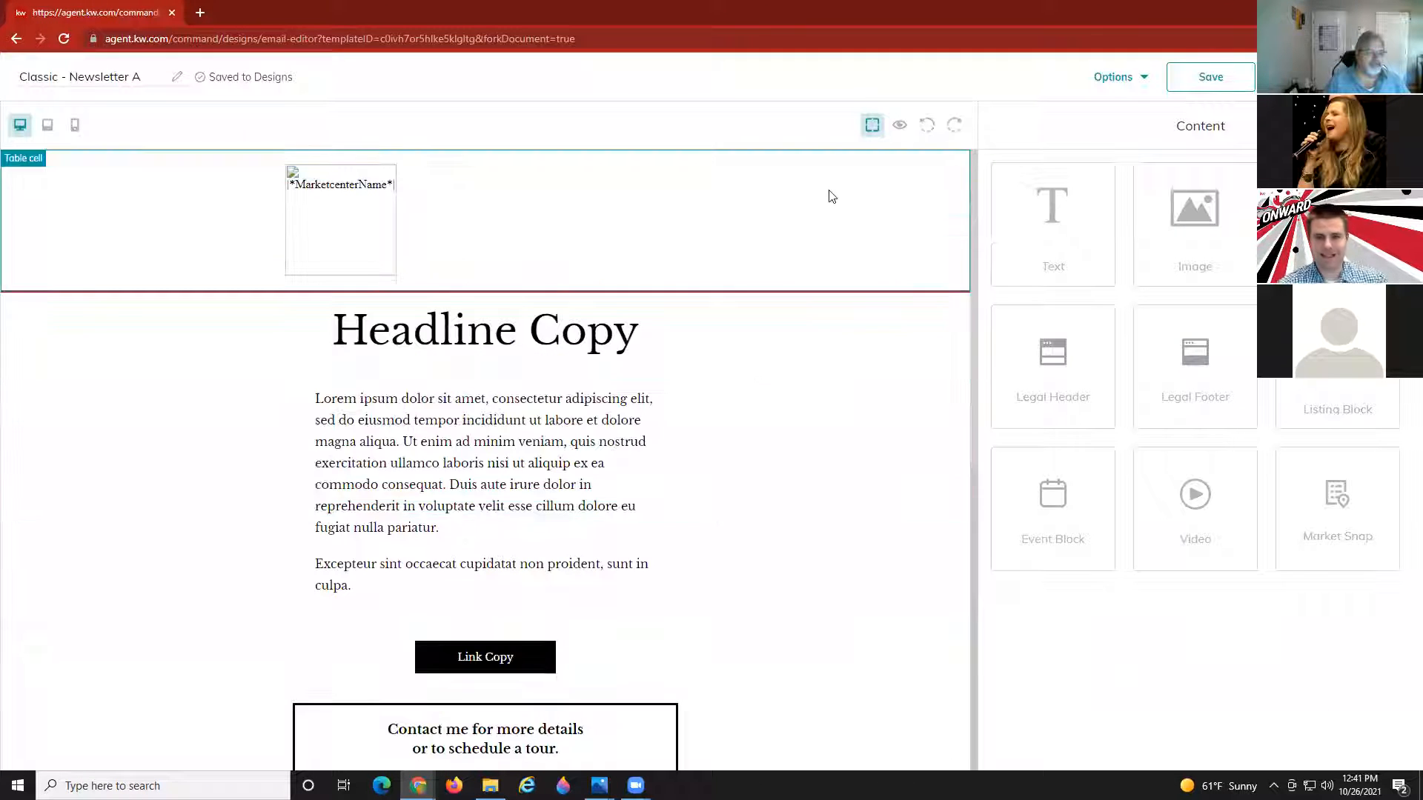
left_click(895, 128)
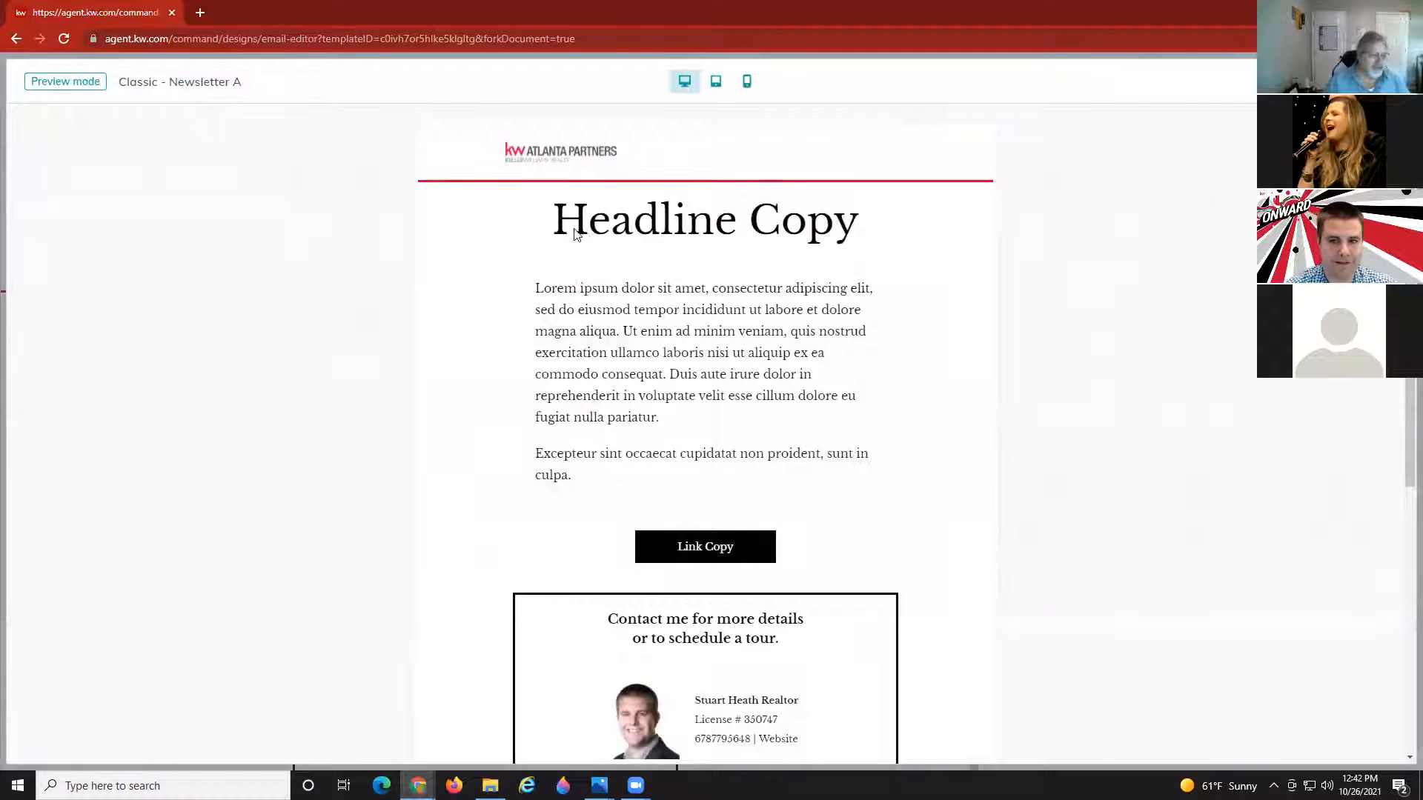
scroll(719, 315, "down", 1)
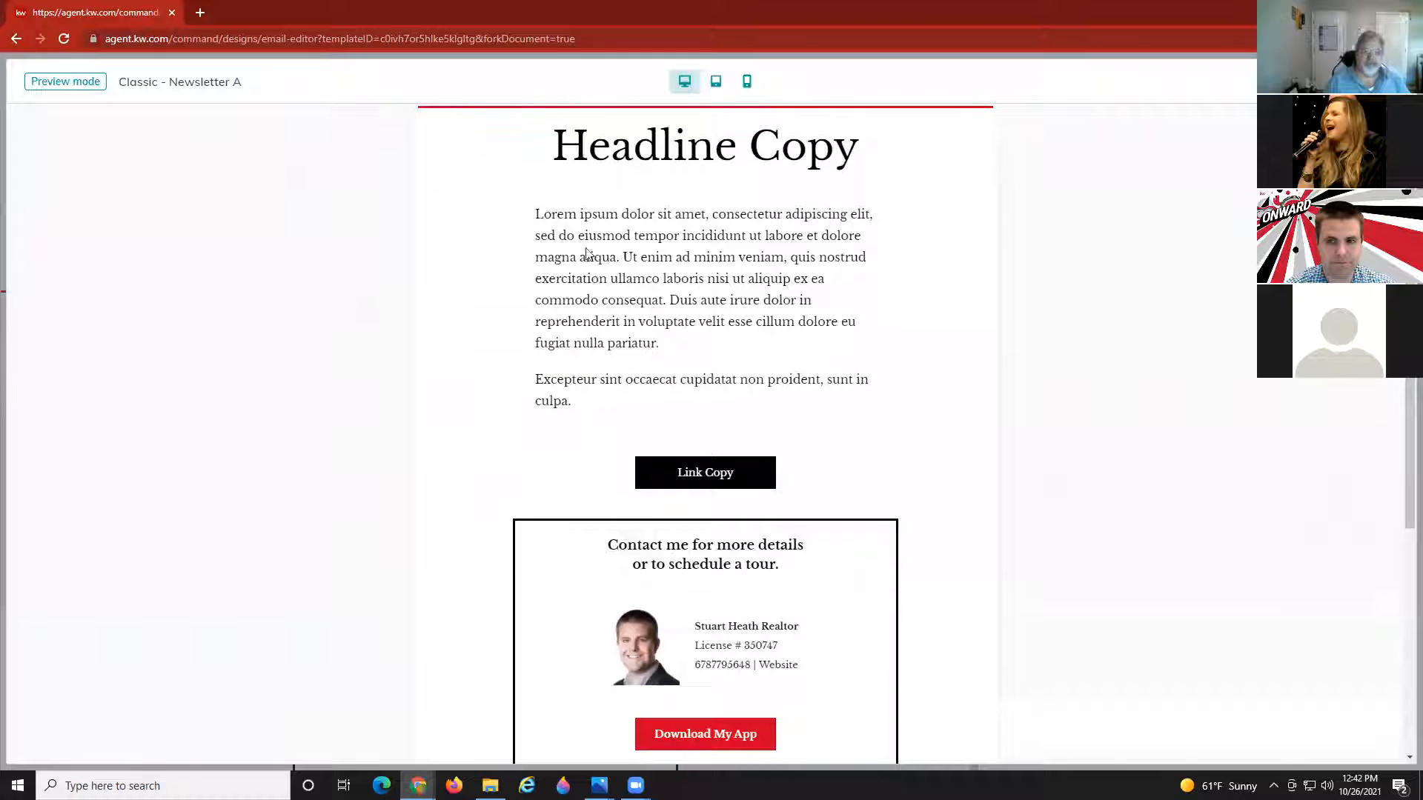
scroll(686, 359, "down", 2)
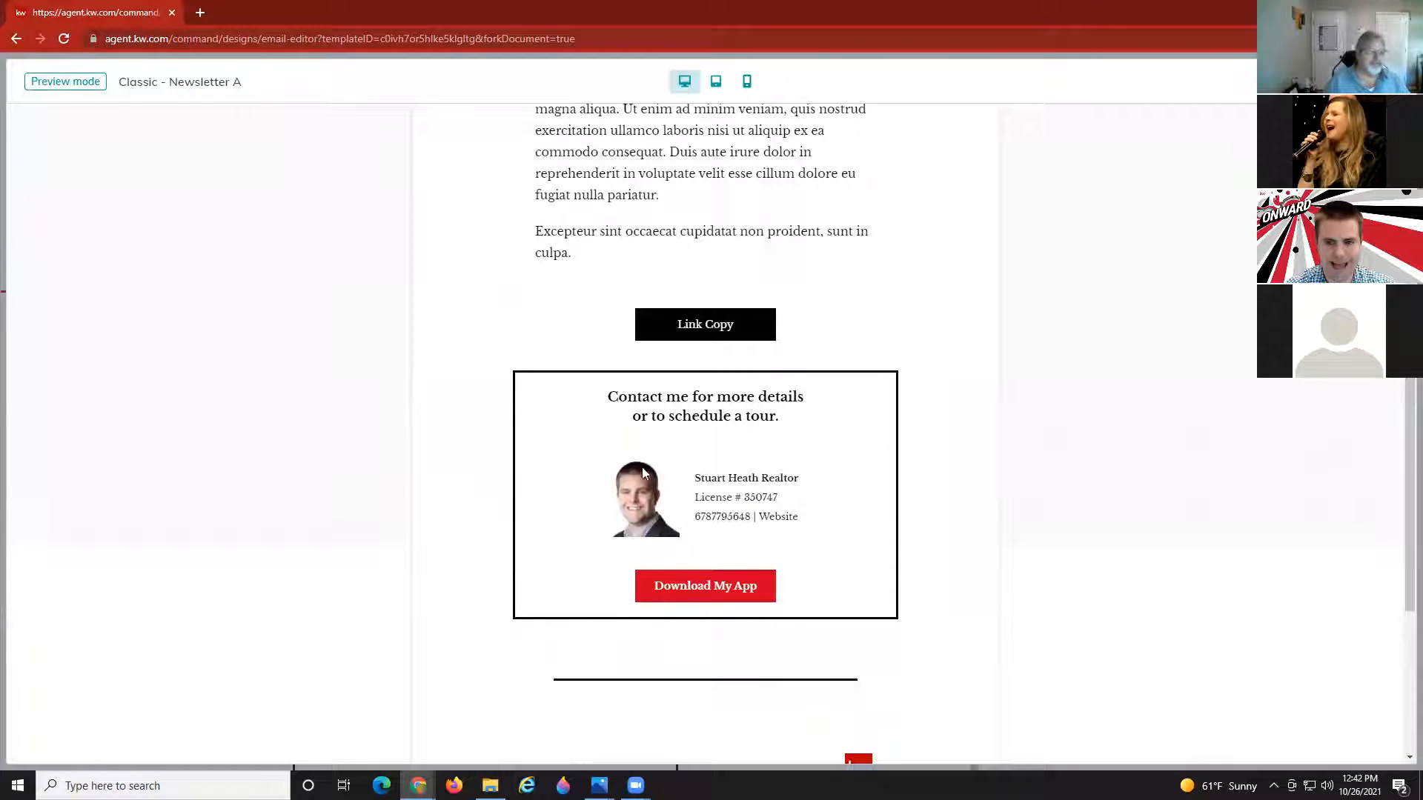
scroll(771, 456, "down", 2)
scroll(803, 442, "up", 5)
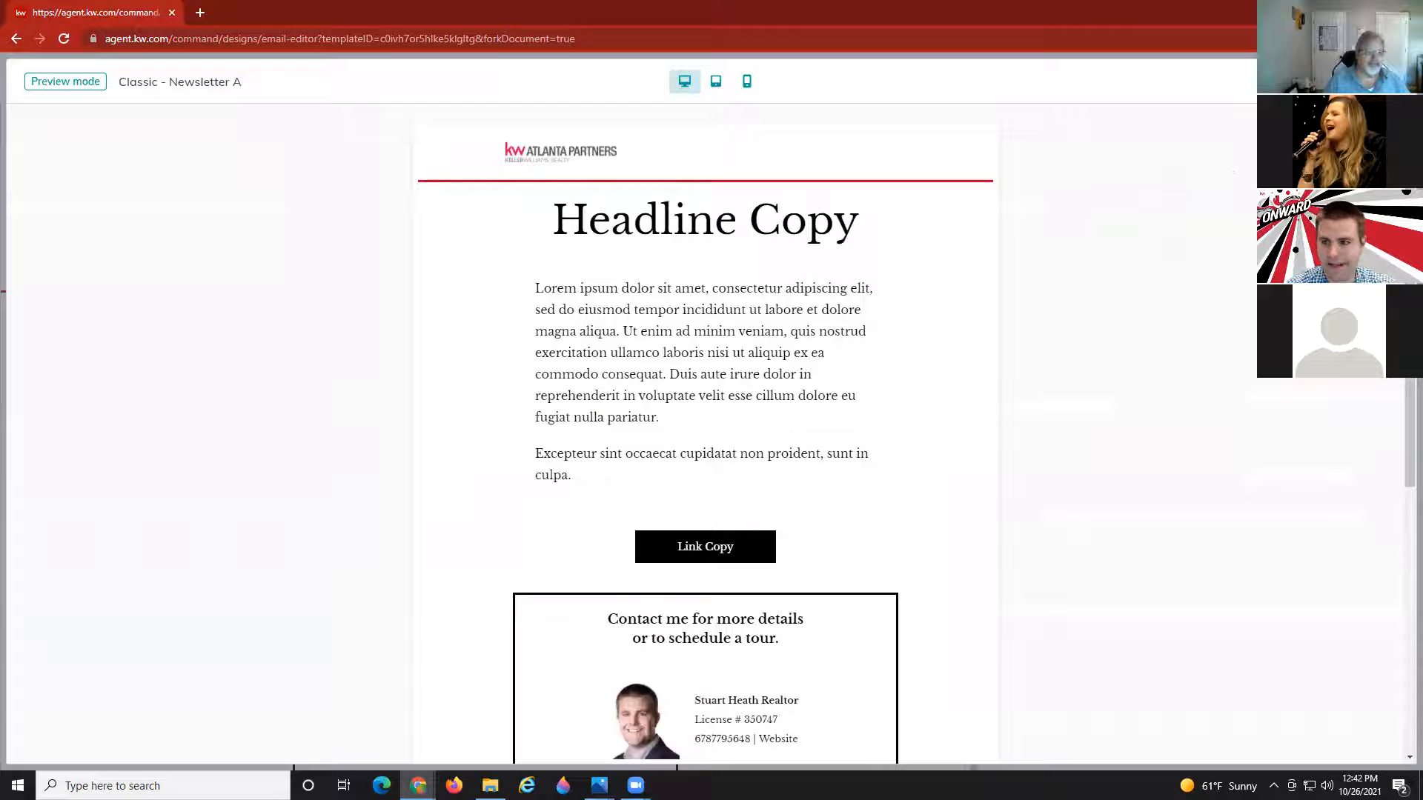
left_click(1392, 82)
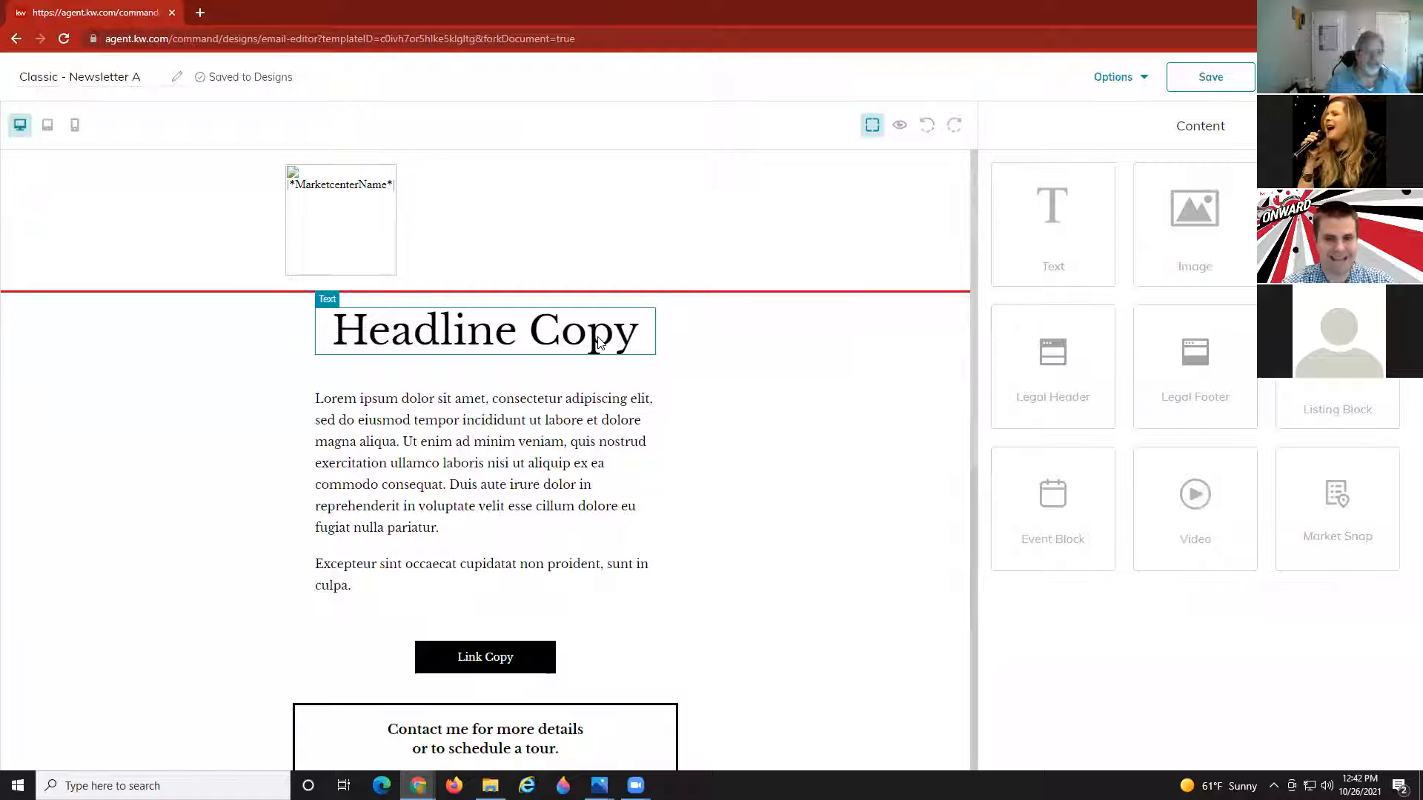
Center the header logo image and set its height to 45 px, then reopen its settings.
left_click(374, 239)
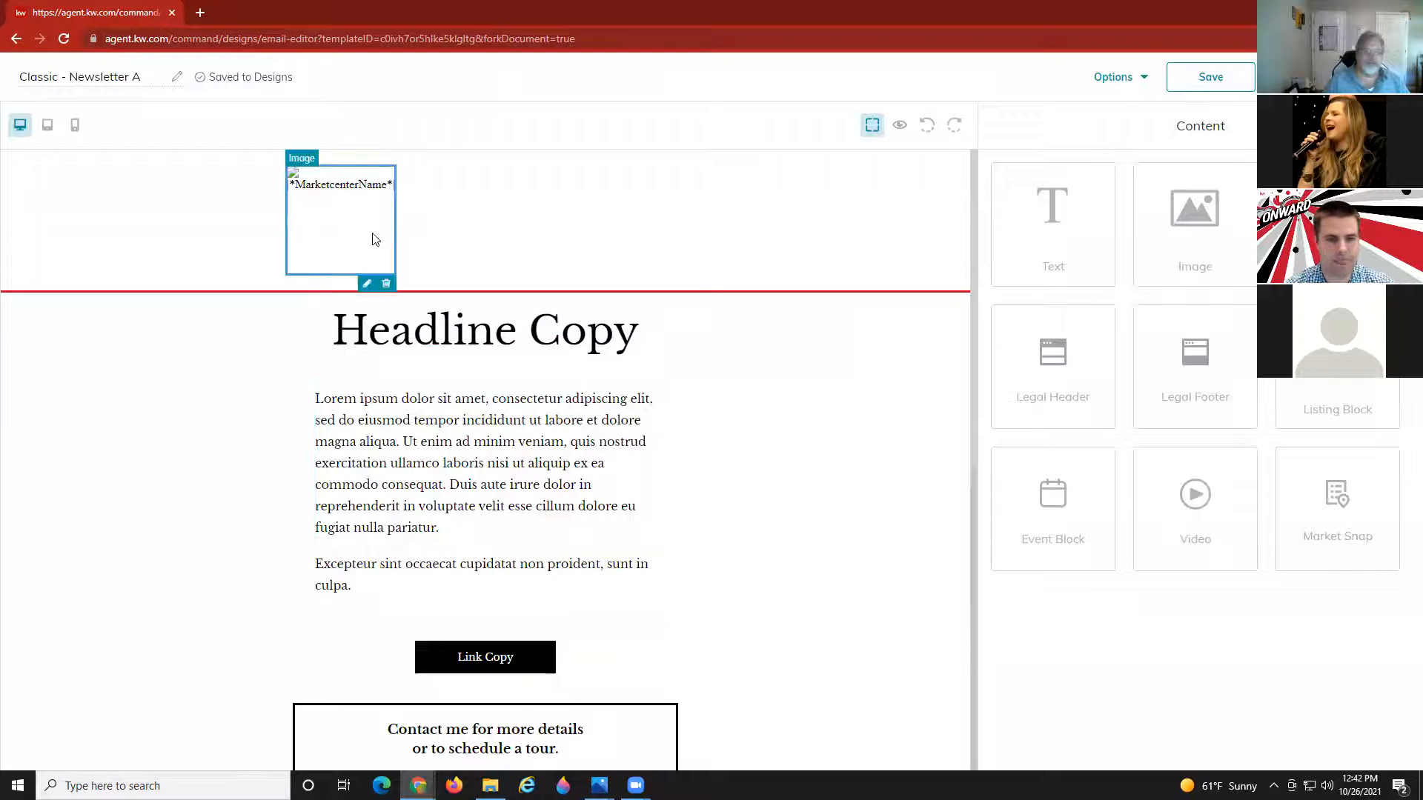
left_click(366, 283)
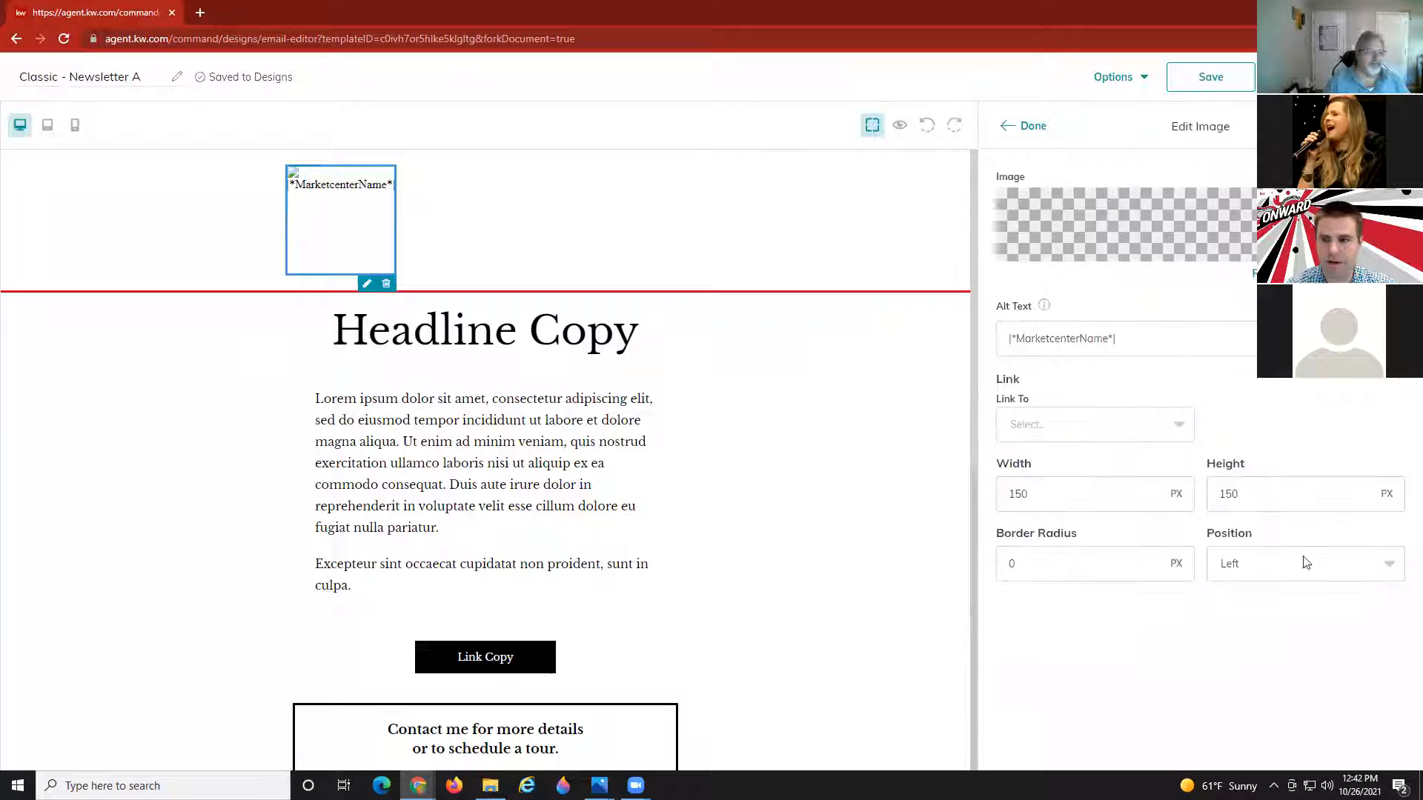
left_click(1306, 563)
left_click(1234, 595)
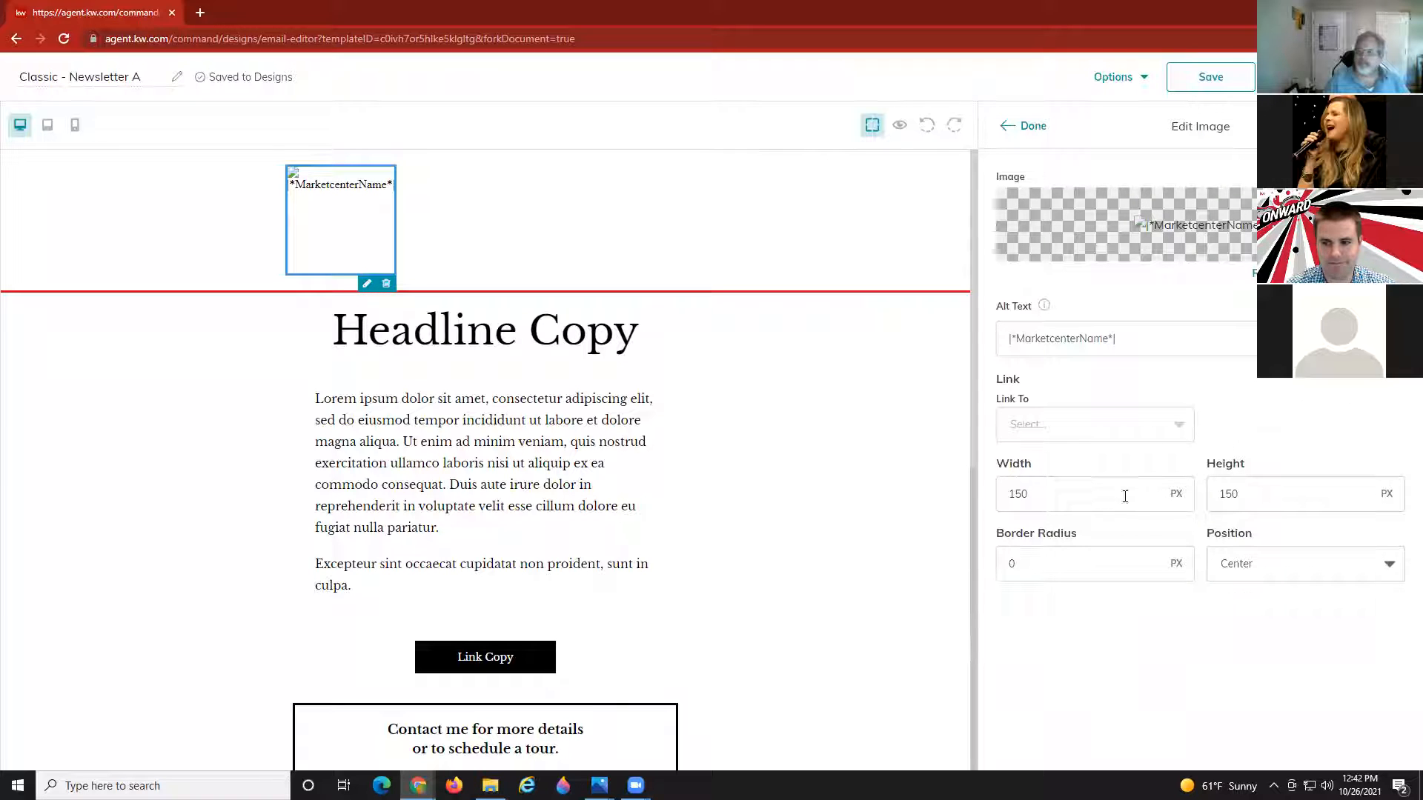
left_click_drag(1254, 495, 1089, 494)
type("45")
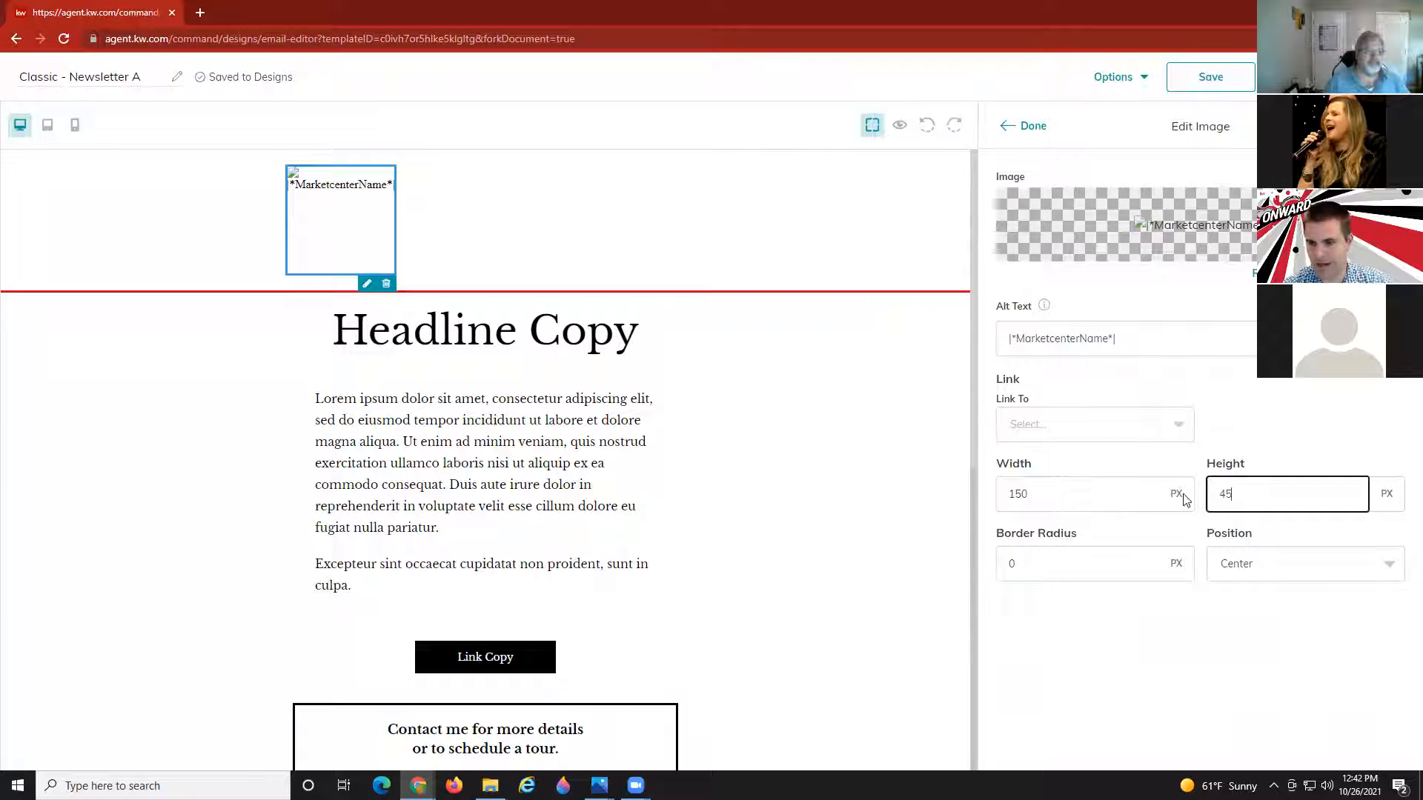
left_click(1032, 126)
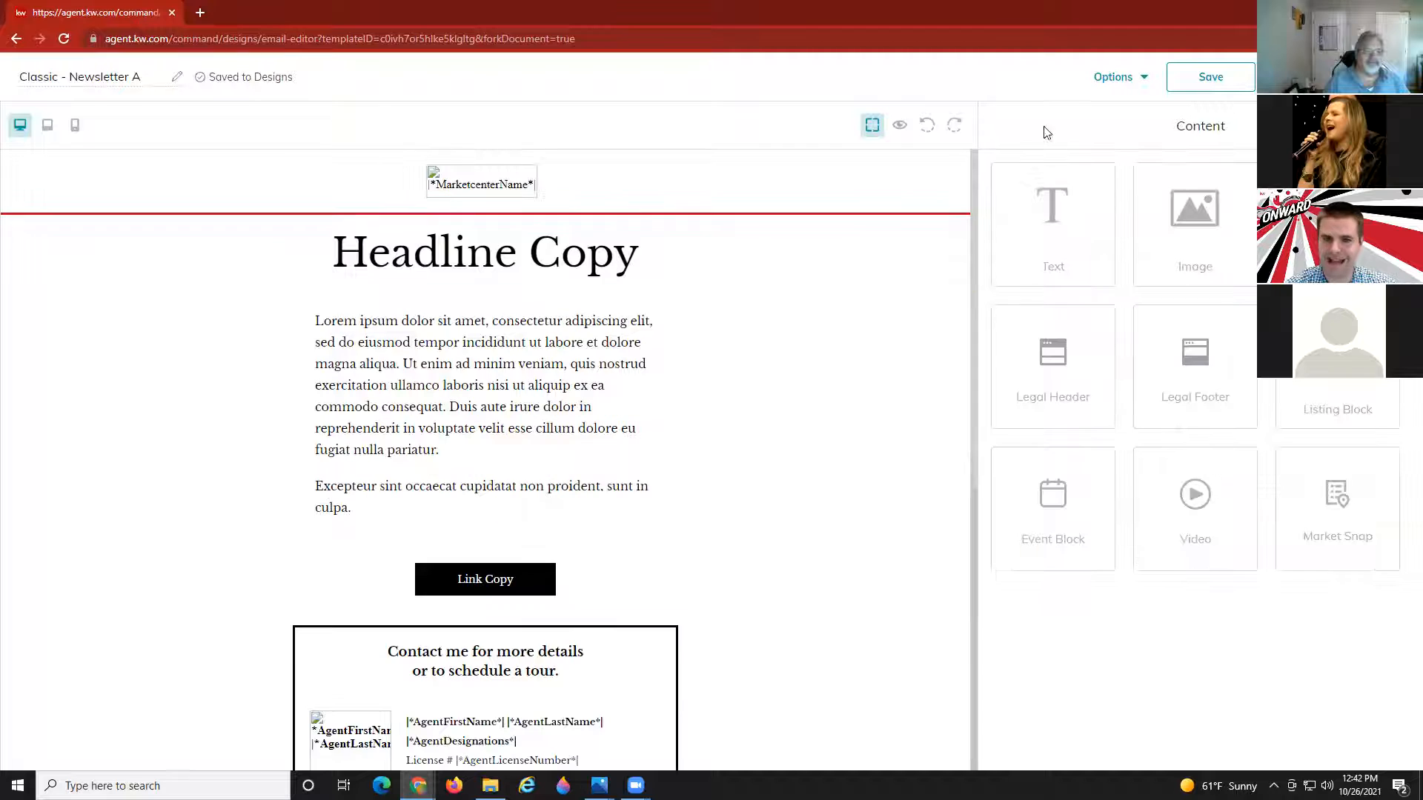
left_click(483, 184)
left_click(508, 206)
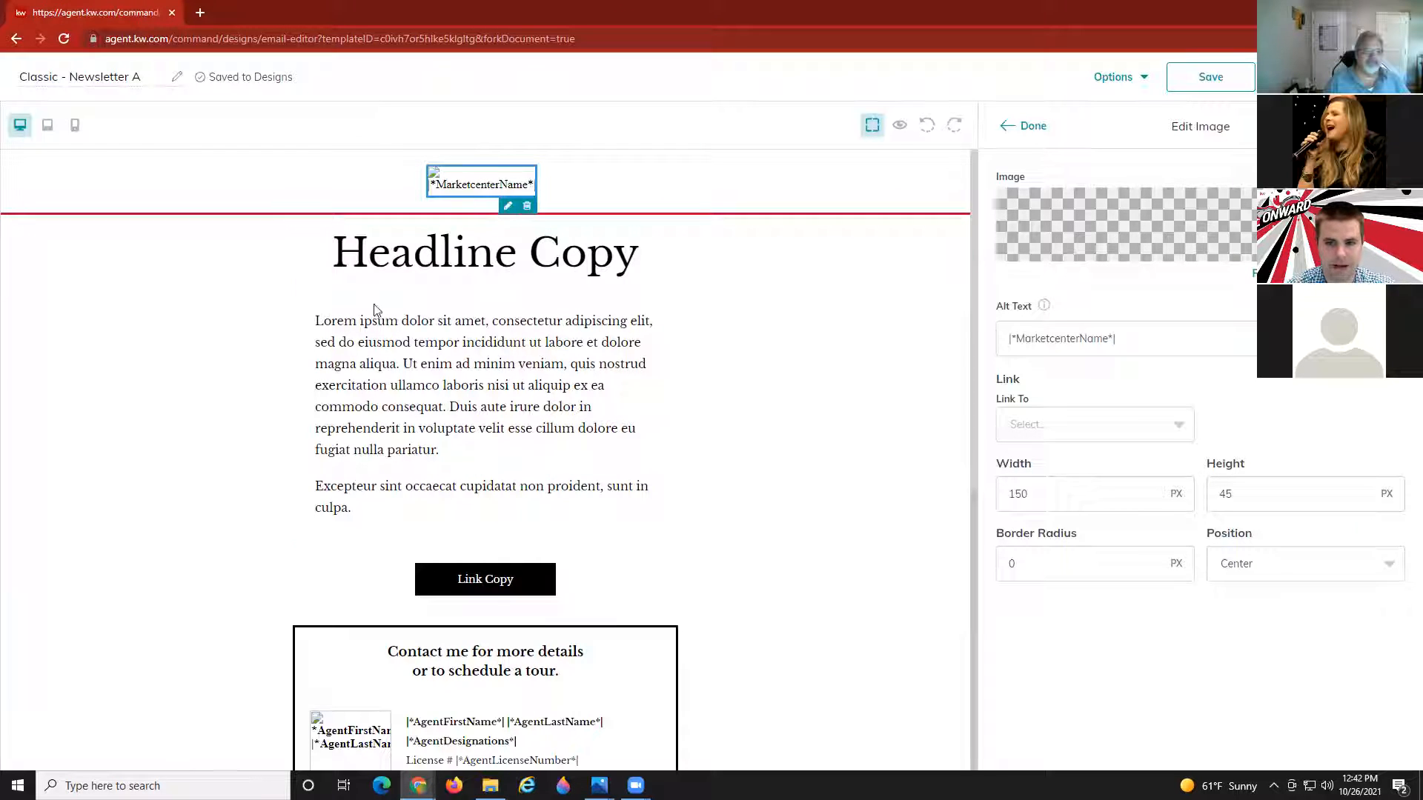
Delete the placeholder logo image above the headline, then scroll back up to the top.
left_click(526, 206)
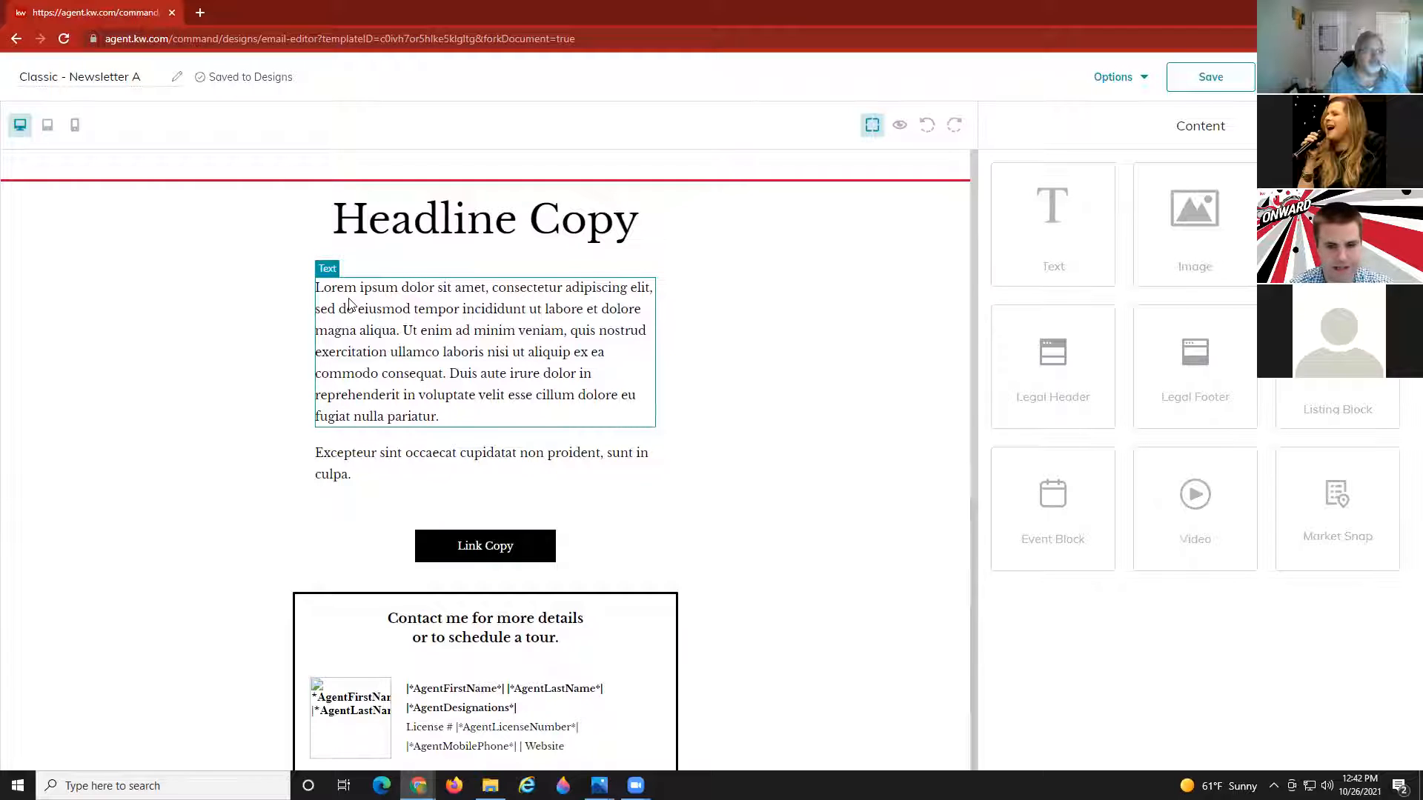
scroll(416, 421, "down", 6)
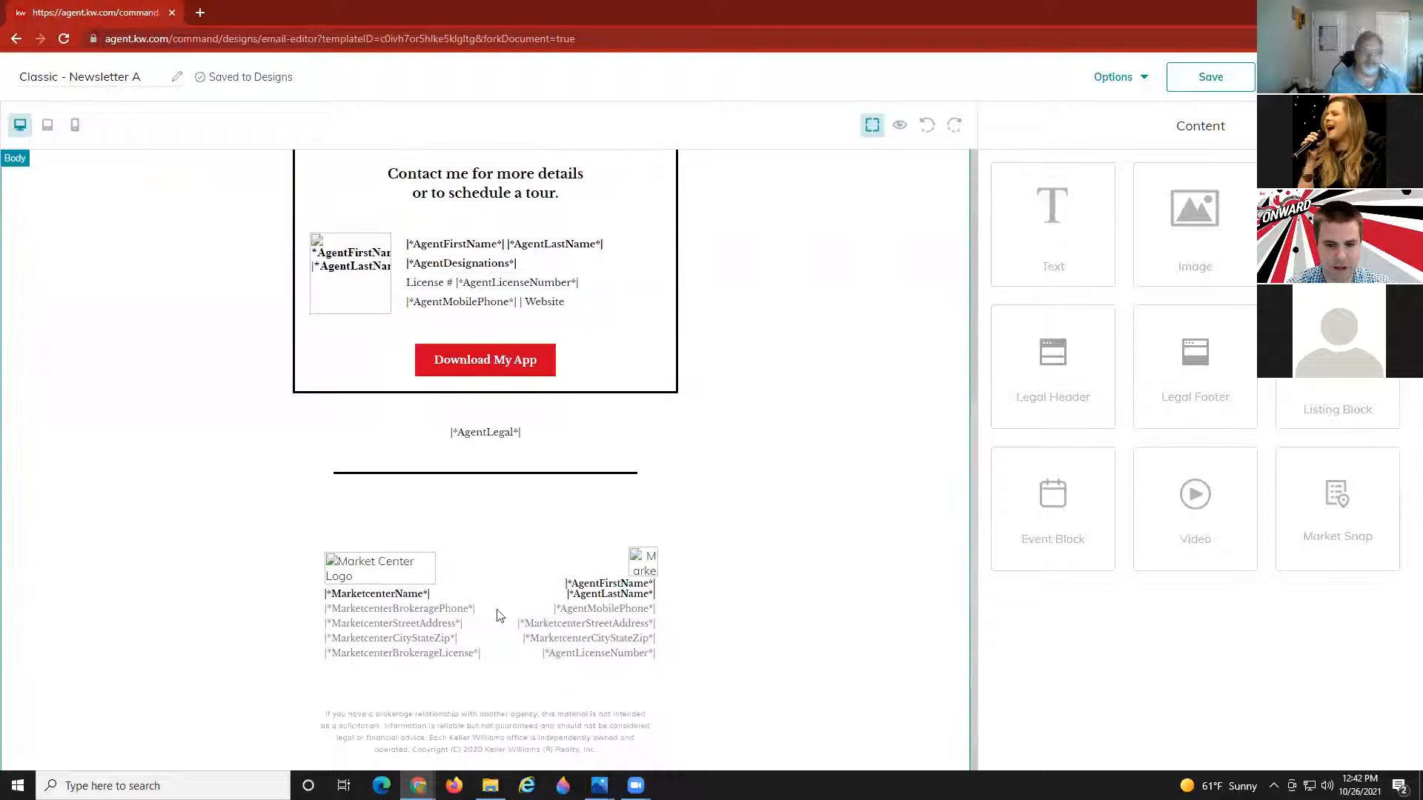
scroll(482, 463, "up", 3)
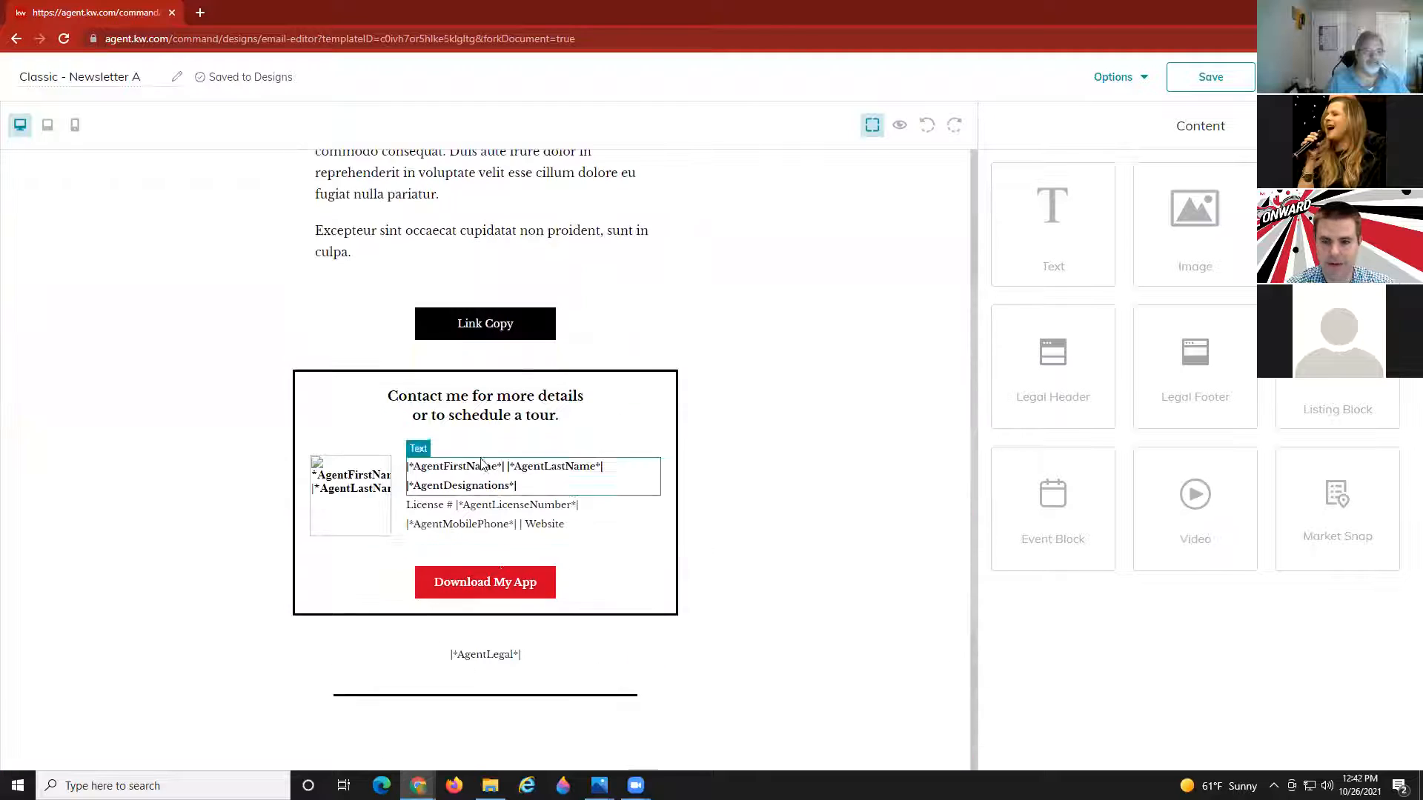
scroll(449, 524, "up", 2)
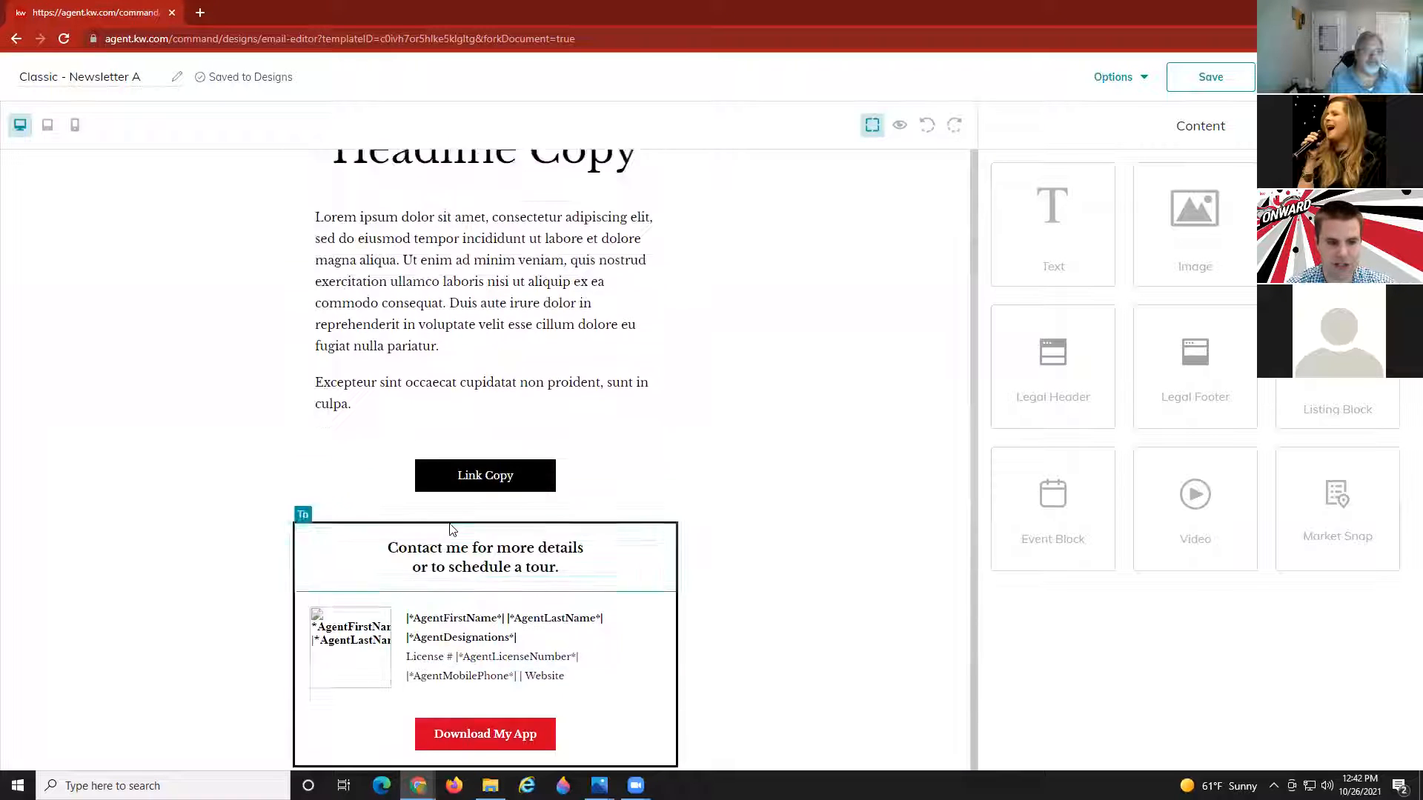
scroll(450, 530, "up", 1)
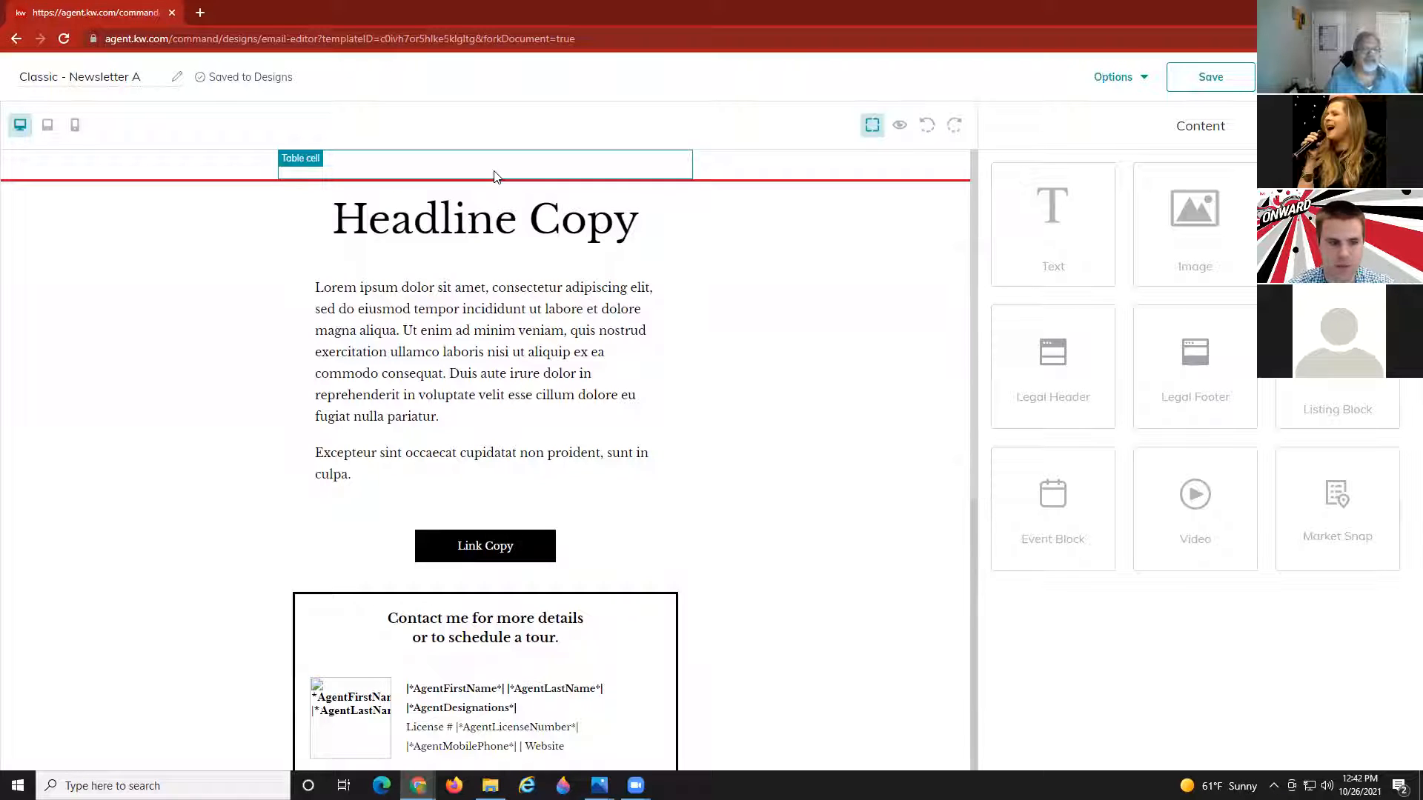
Replace 'Headline Copy' with 'Our Seller Received $15k Over List Price' and select the headline block.
left_click(491, 217)
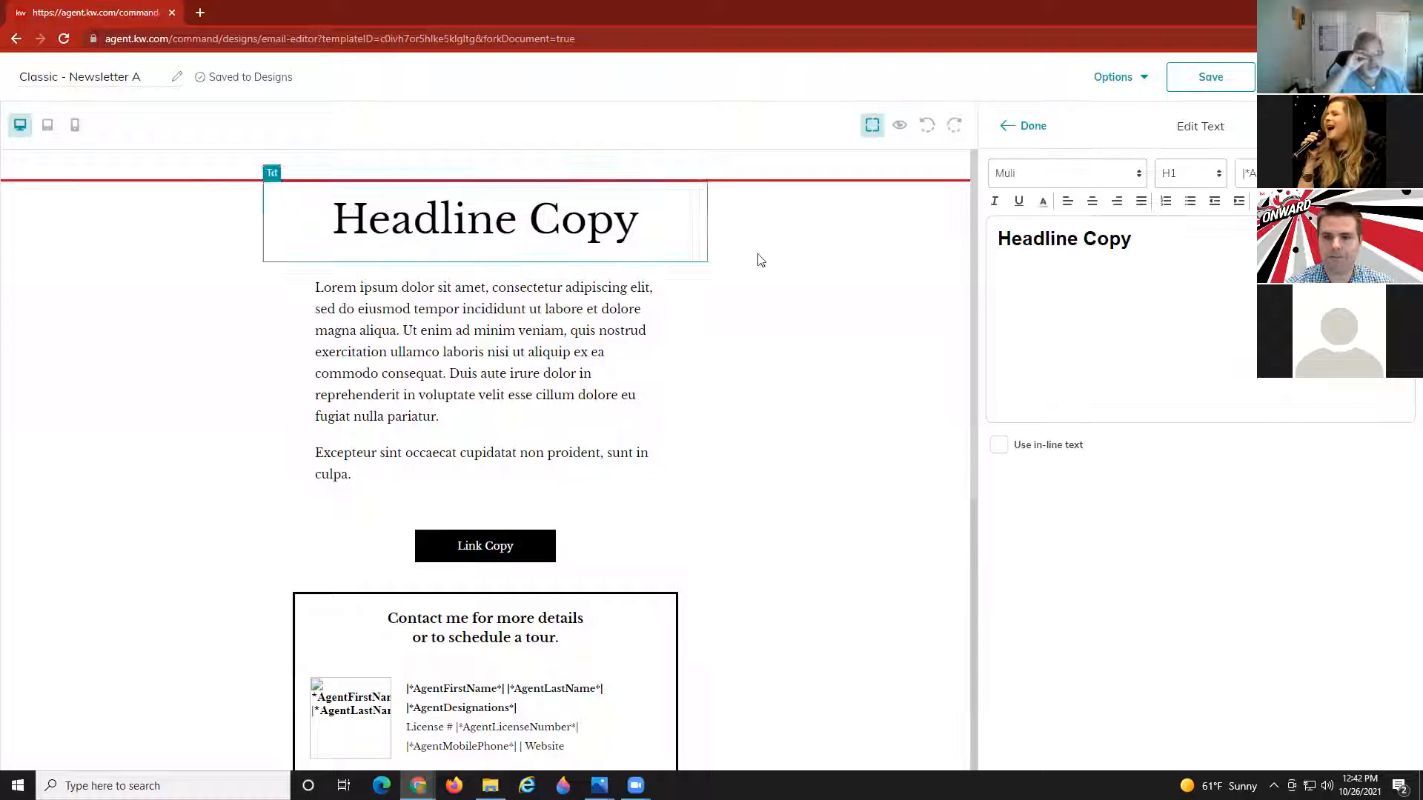
key("ctrl+a")
key("BackSpace")
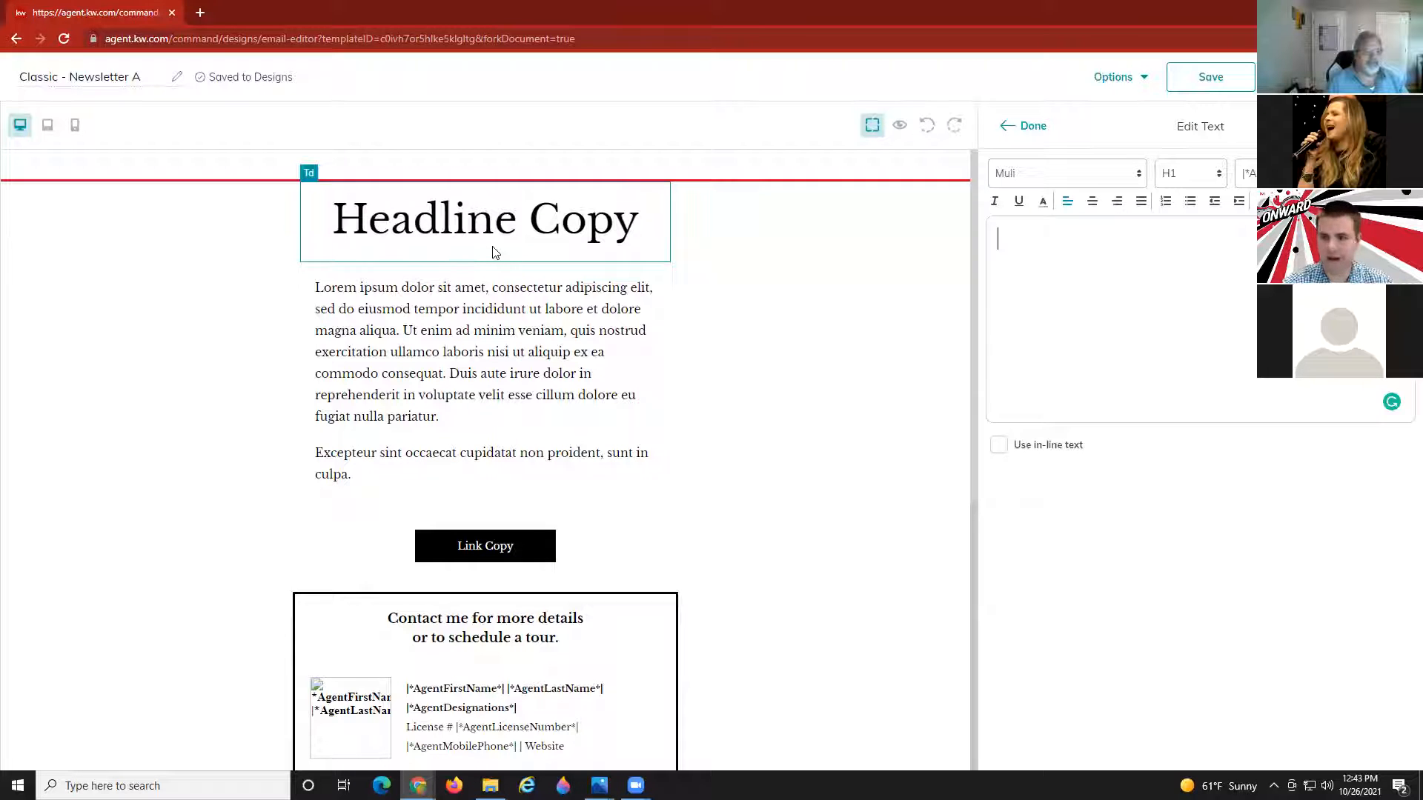
type("O")
key("BackSpace")
type("Our ")
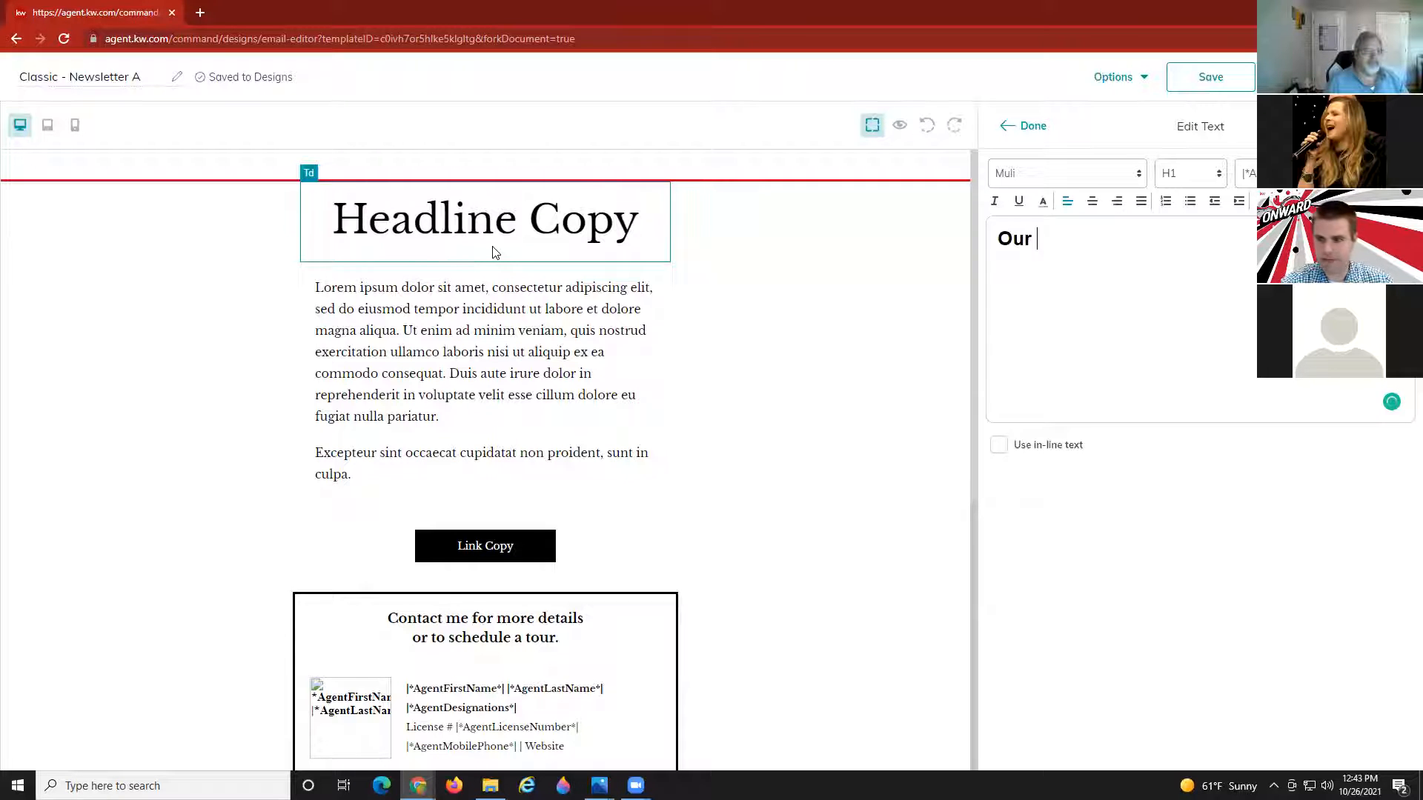
type("Seller Recei")
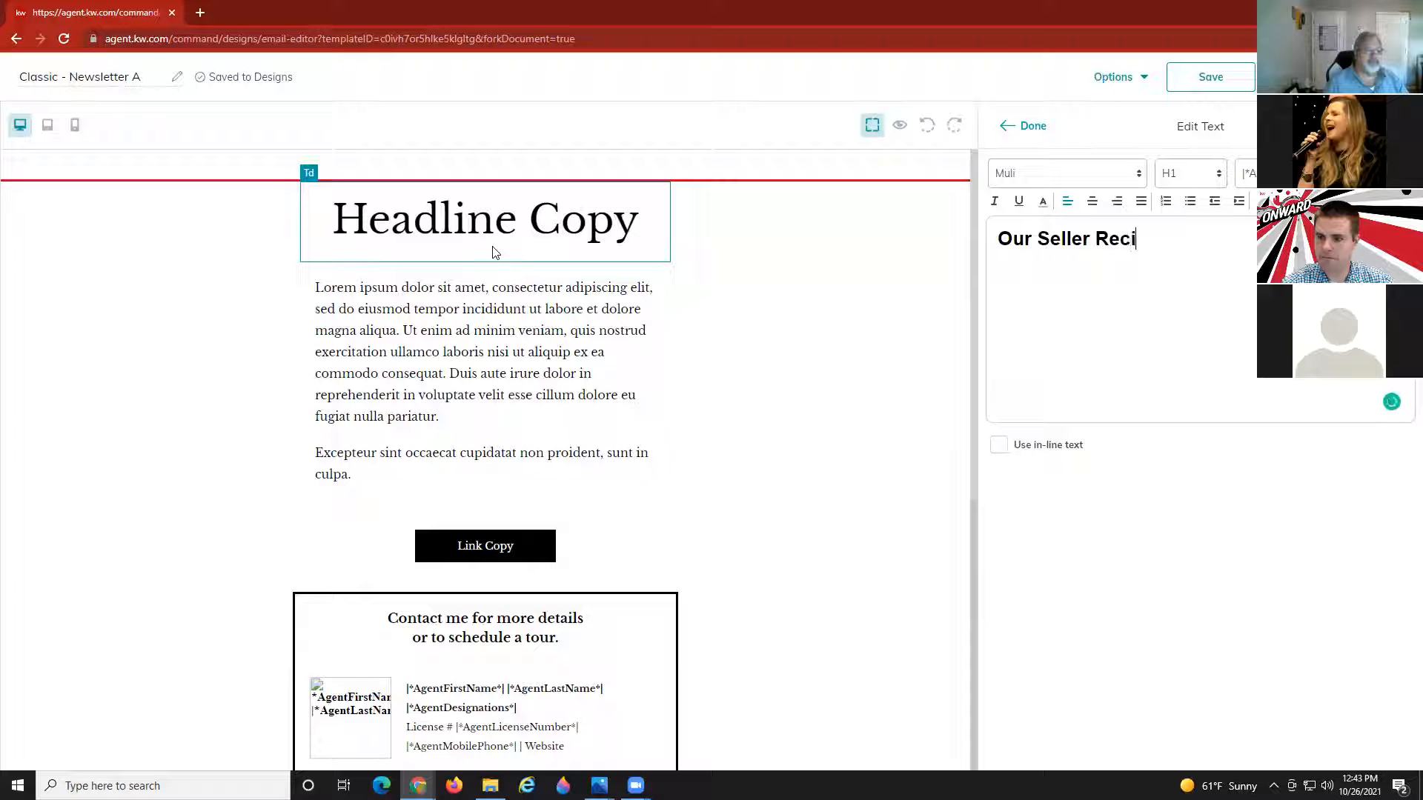
key("BackSpace")
type("eived $15")
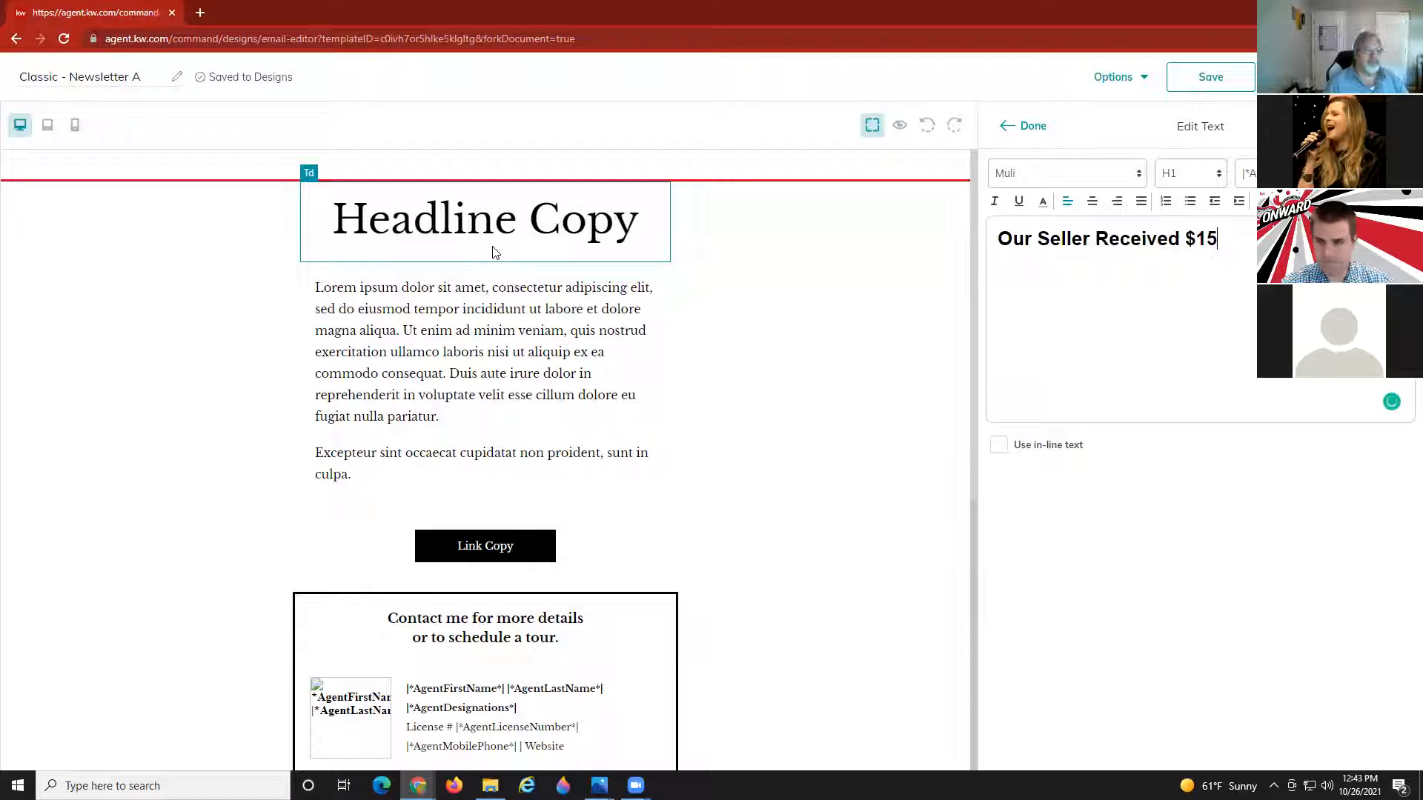
type("k Ov")
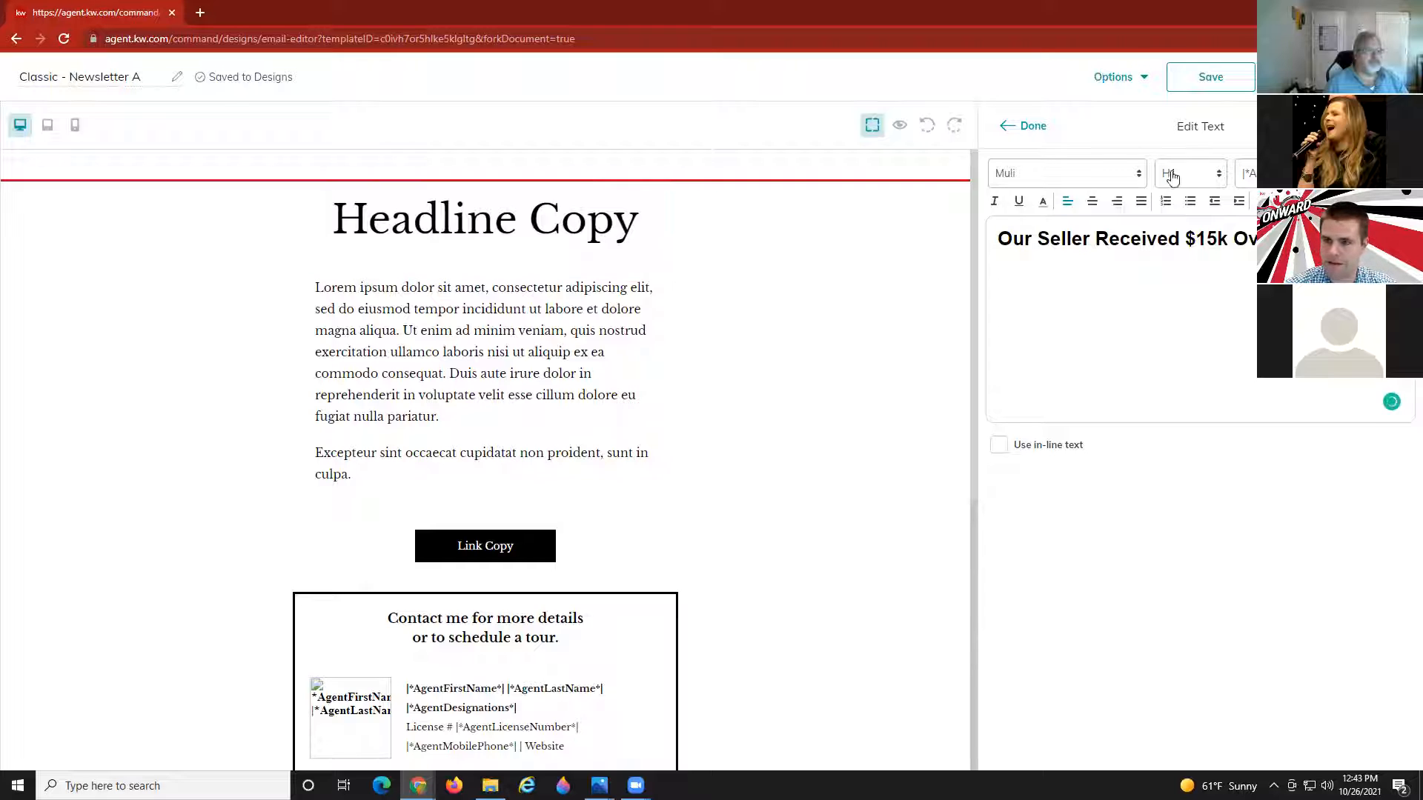
left_click(1032, 127)
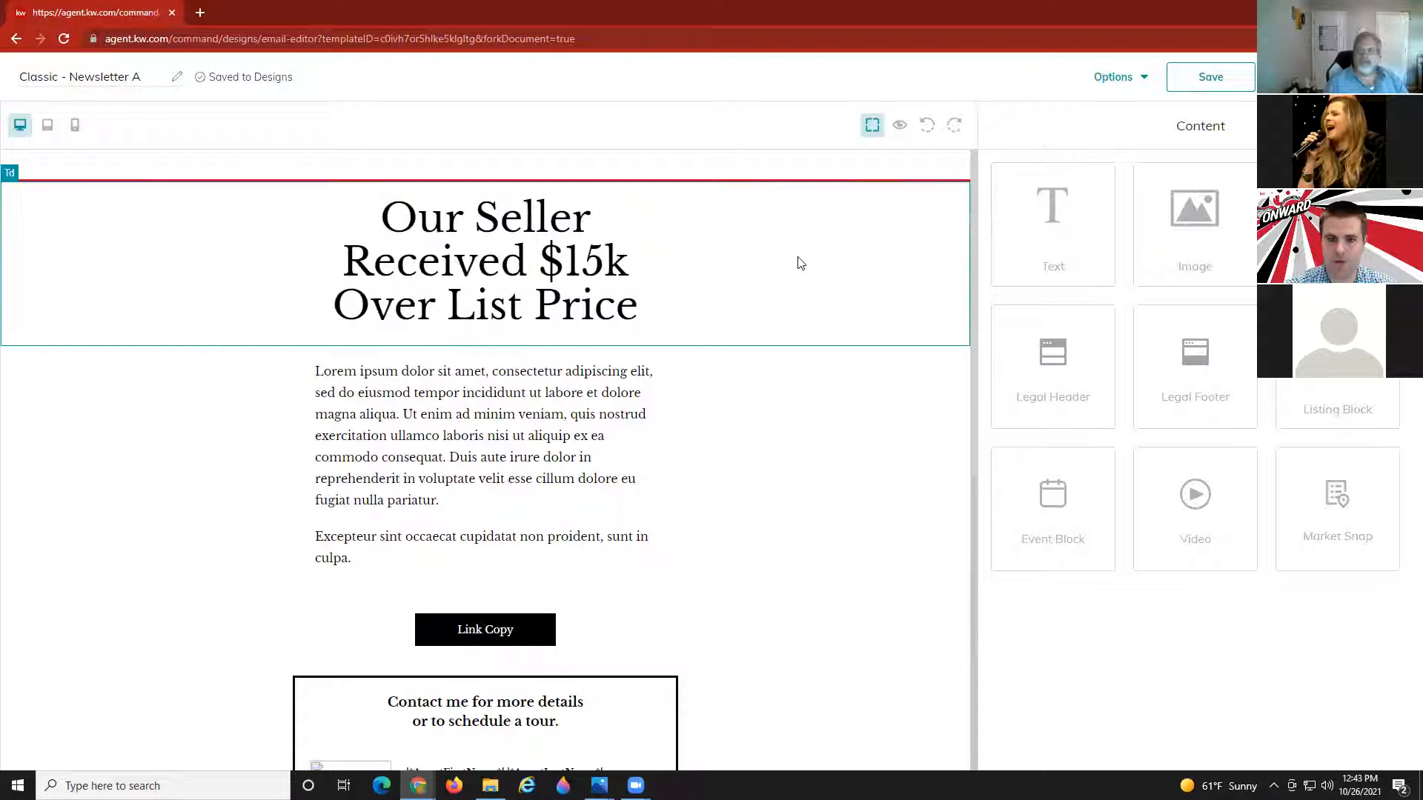
left_click(471, 274)
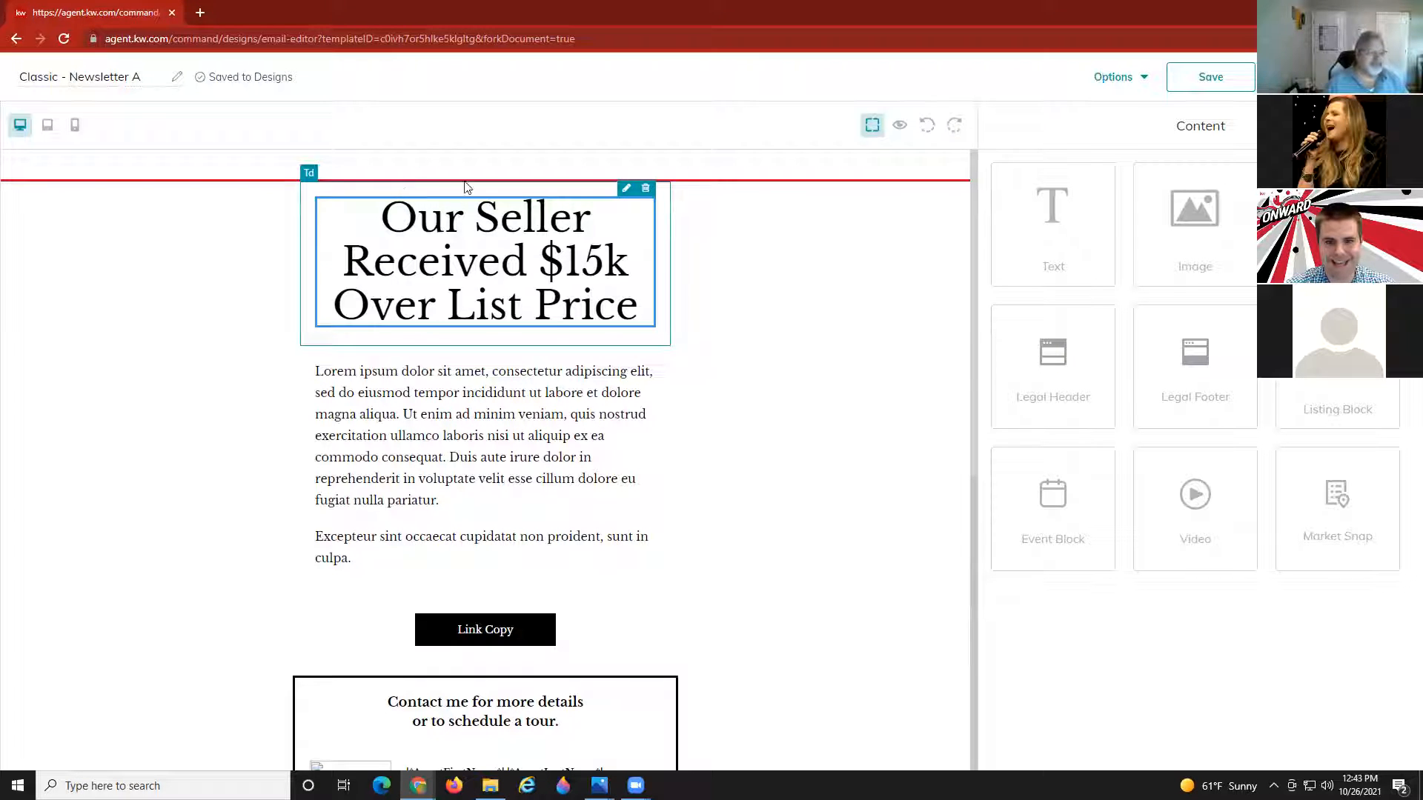
Recheck the headline, then add a trial text block beneath it and delete it again.
left_click(626, 192)
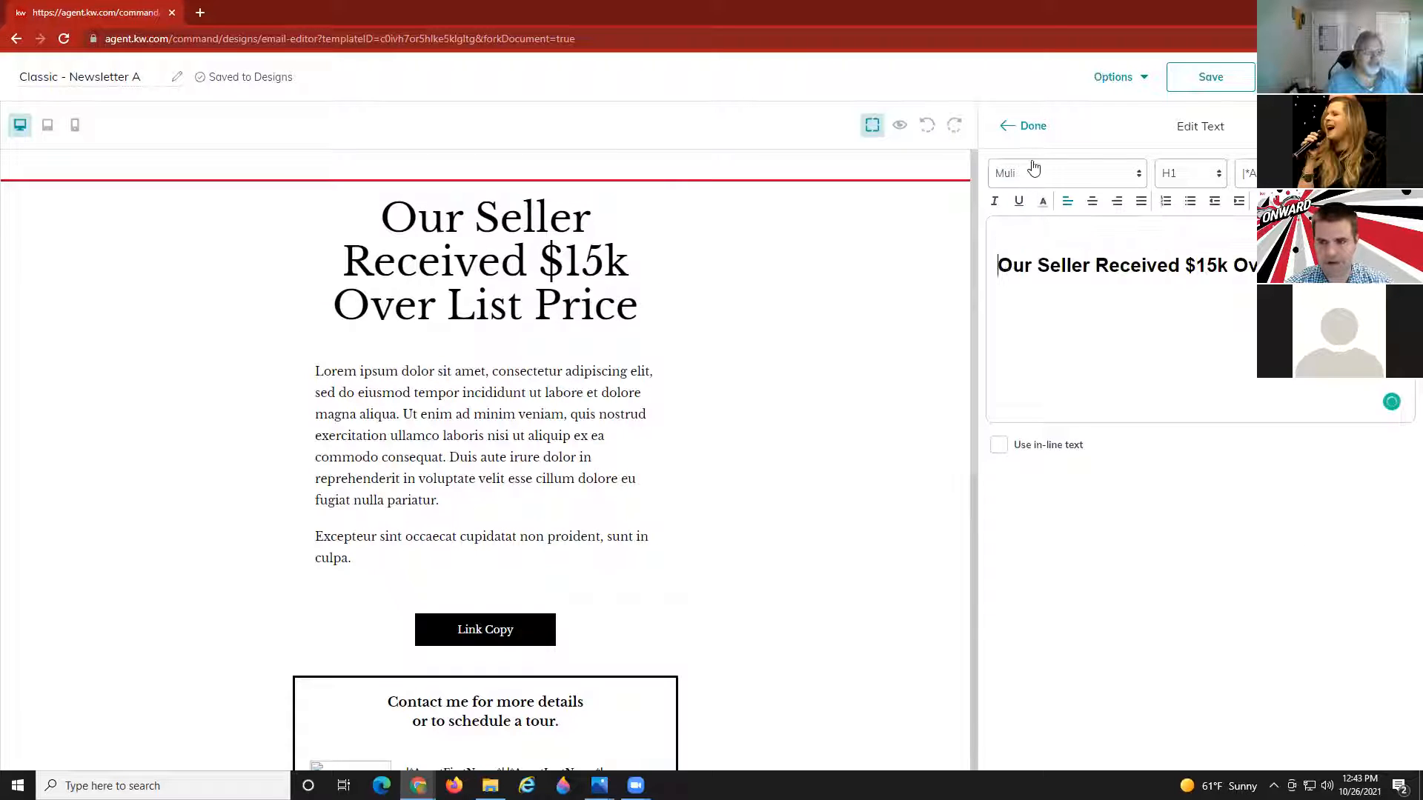
left_click(1035, 126)
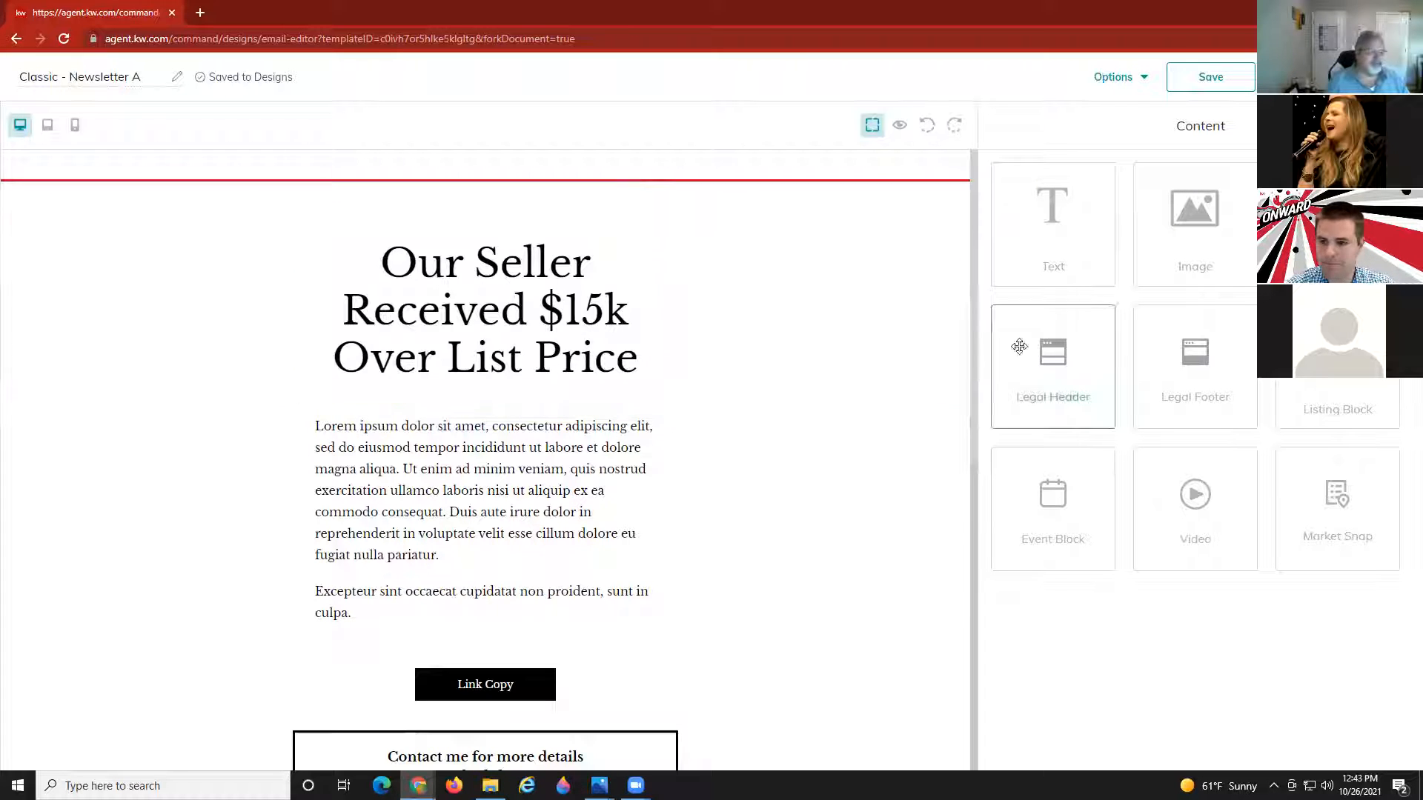
left_click_drag(1060, 262, 457, 401)
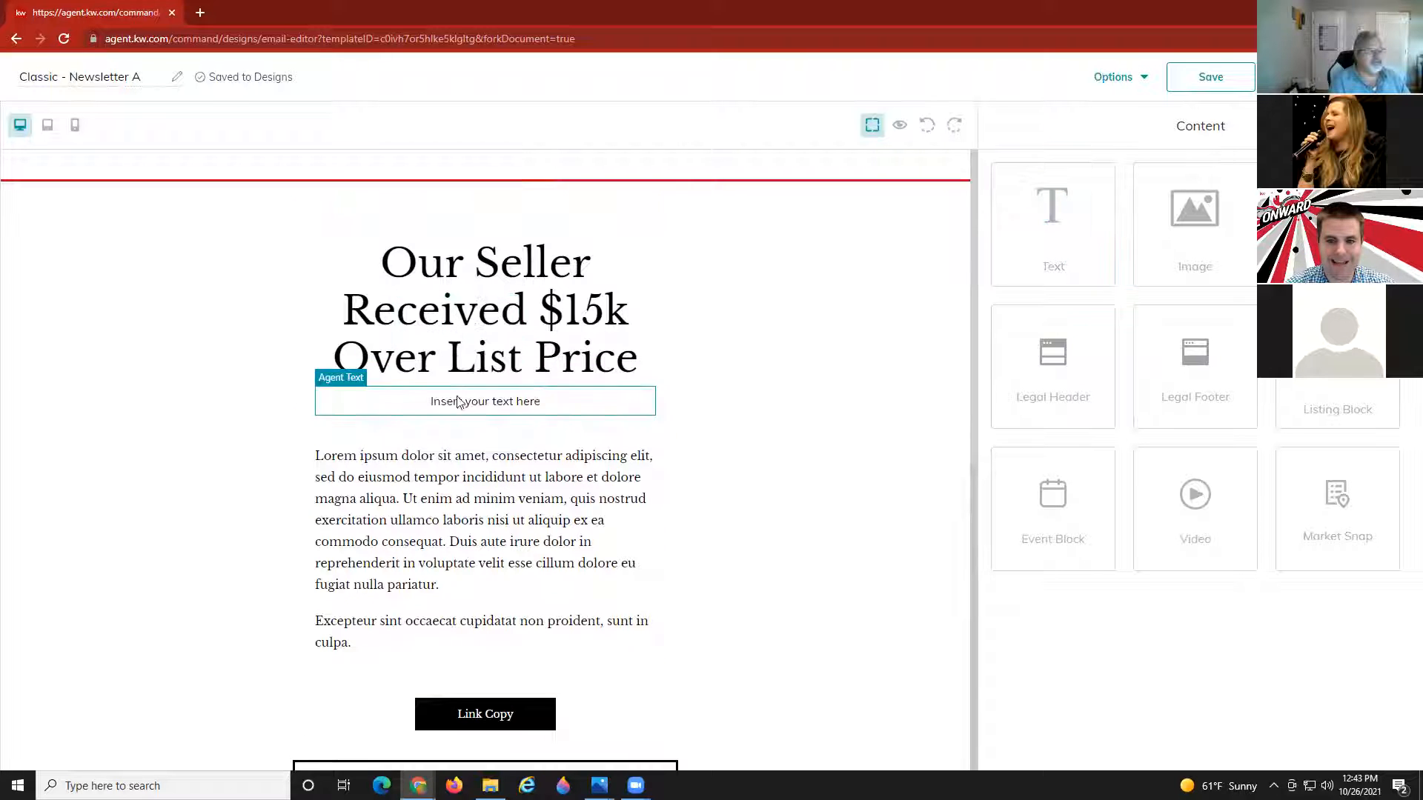
left_click(441, 407)
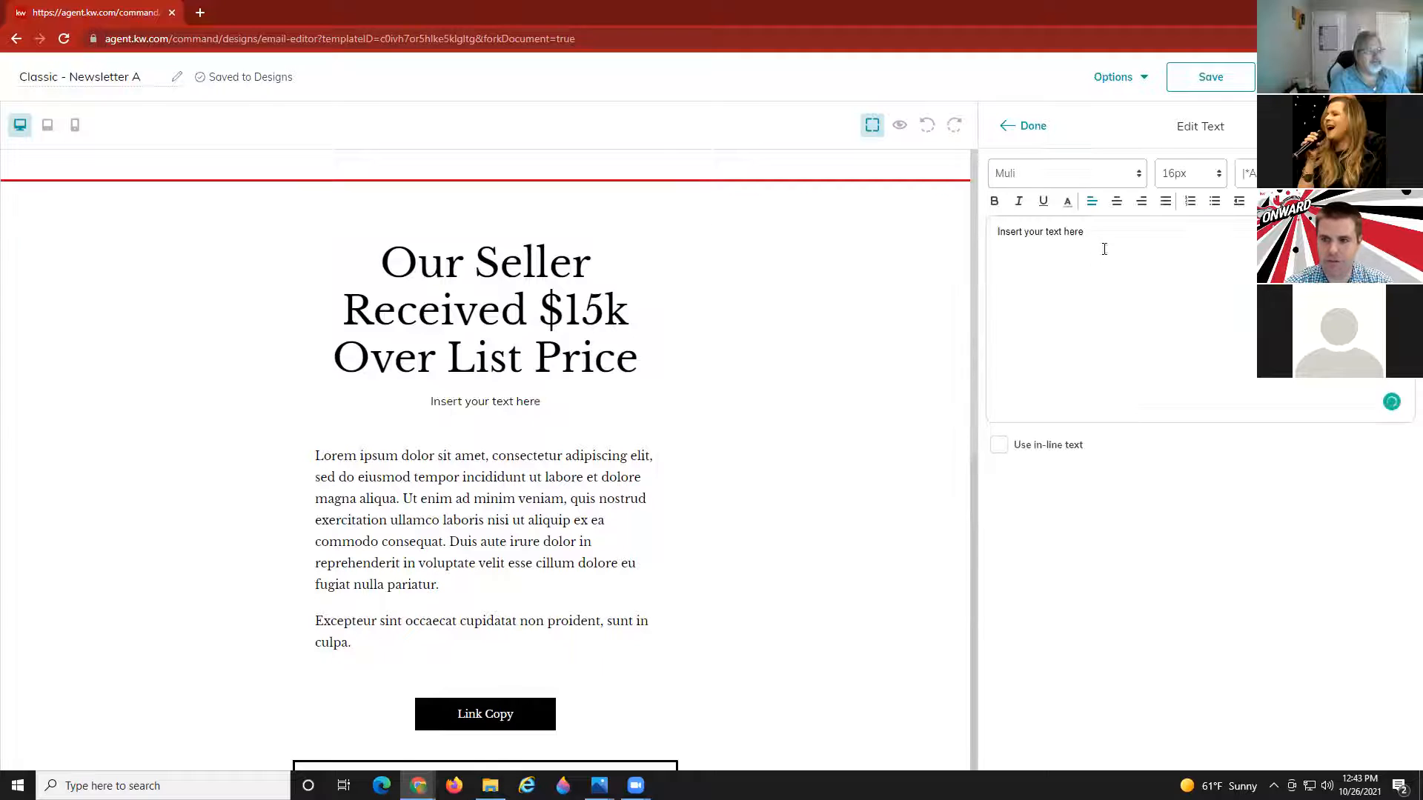
left_click_drag(1104, 247, 992, 187)
type("I")
left_click(1022, 126)
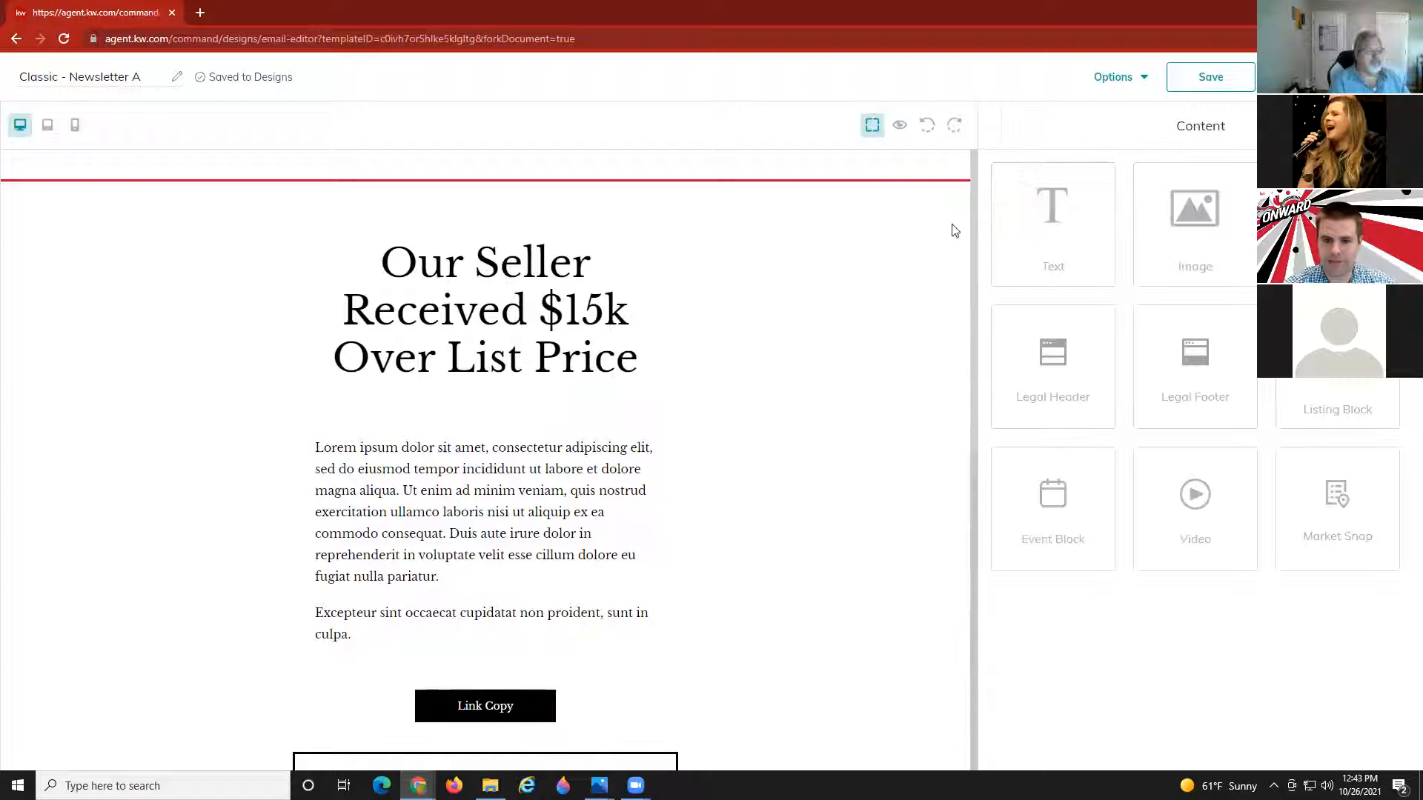
left_click(447, 407)
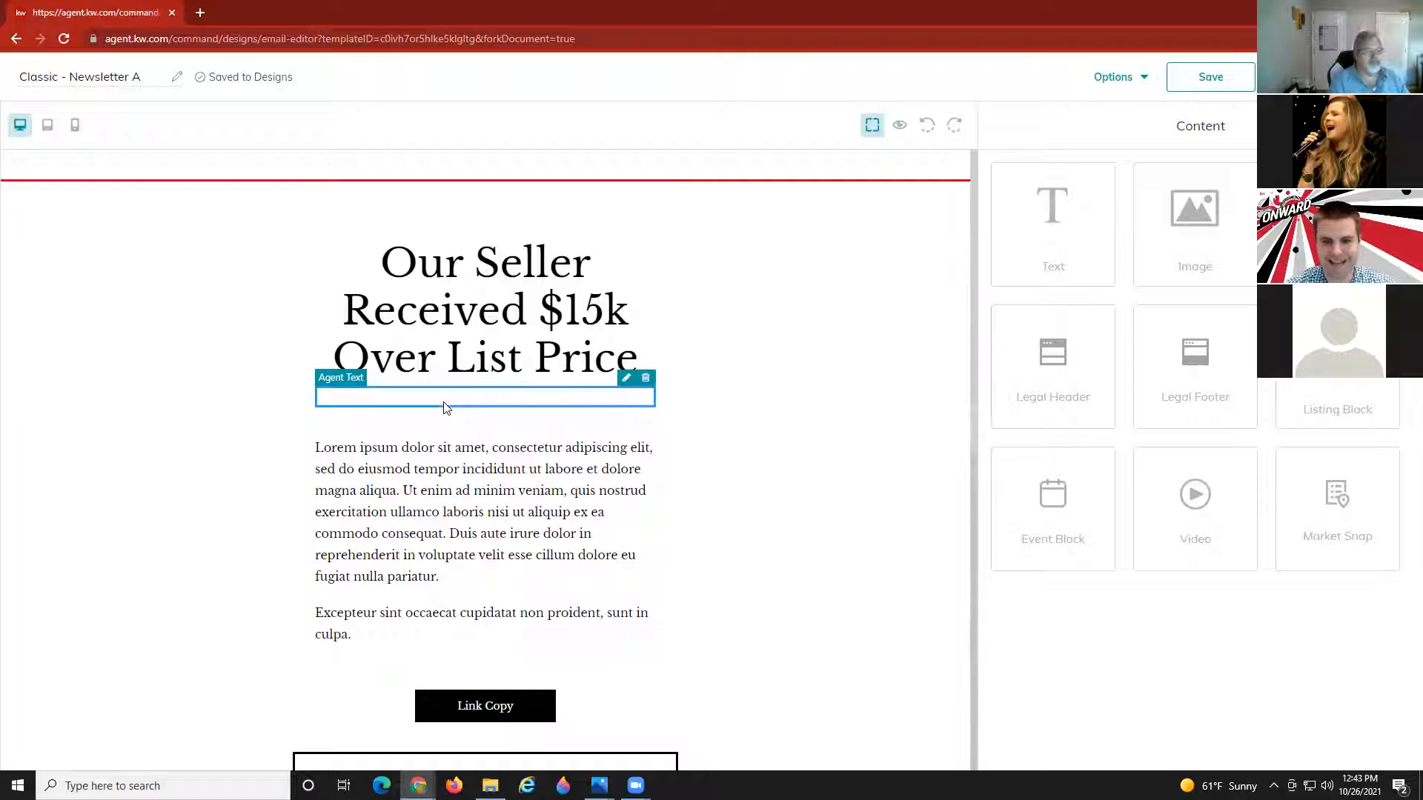
left_click(645, 380)
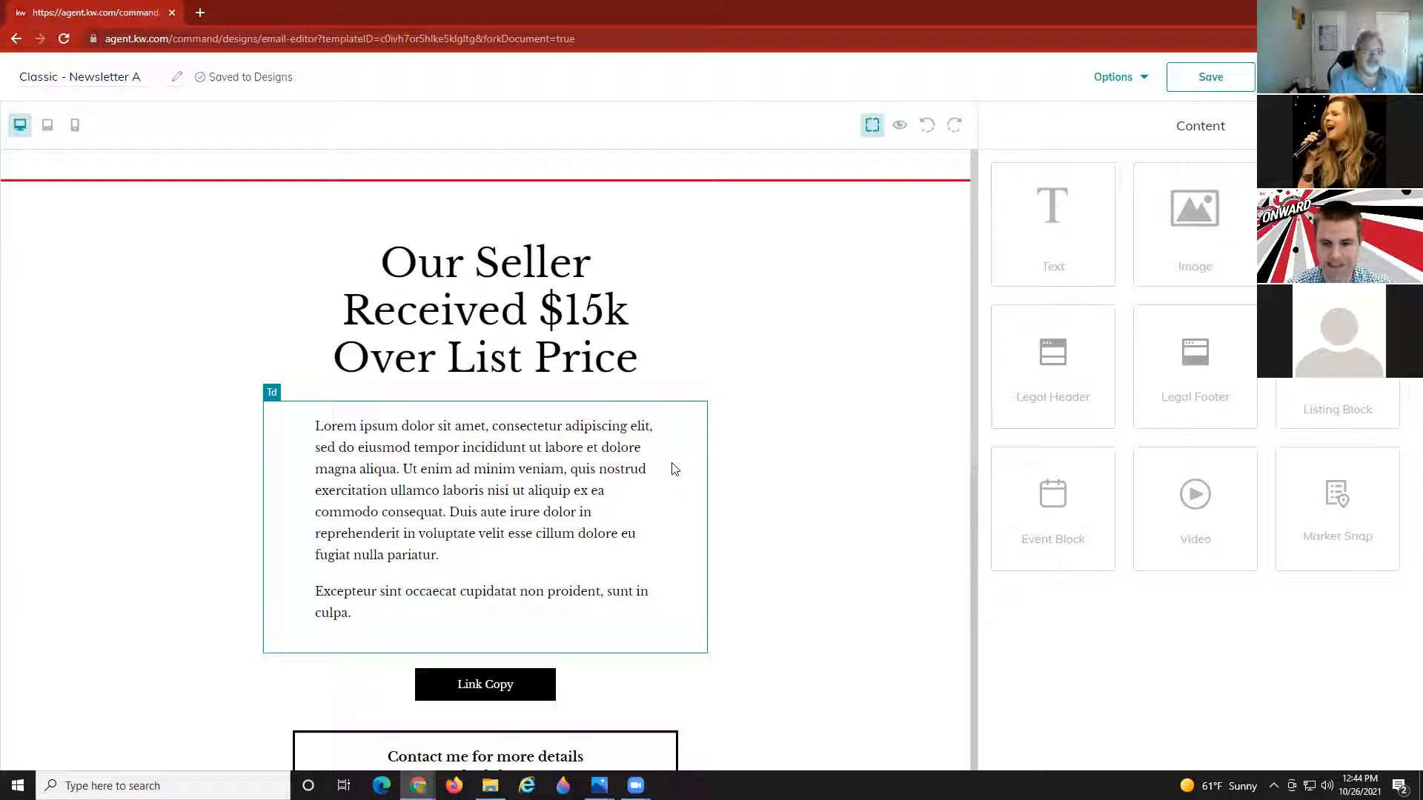
Delete the leftover 'Excepteur…' placeholder paragraph.
scroll(531, 478, "down", 1)
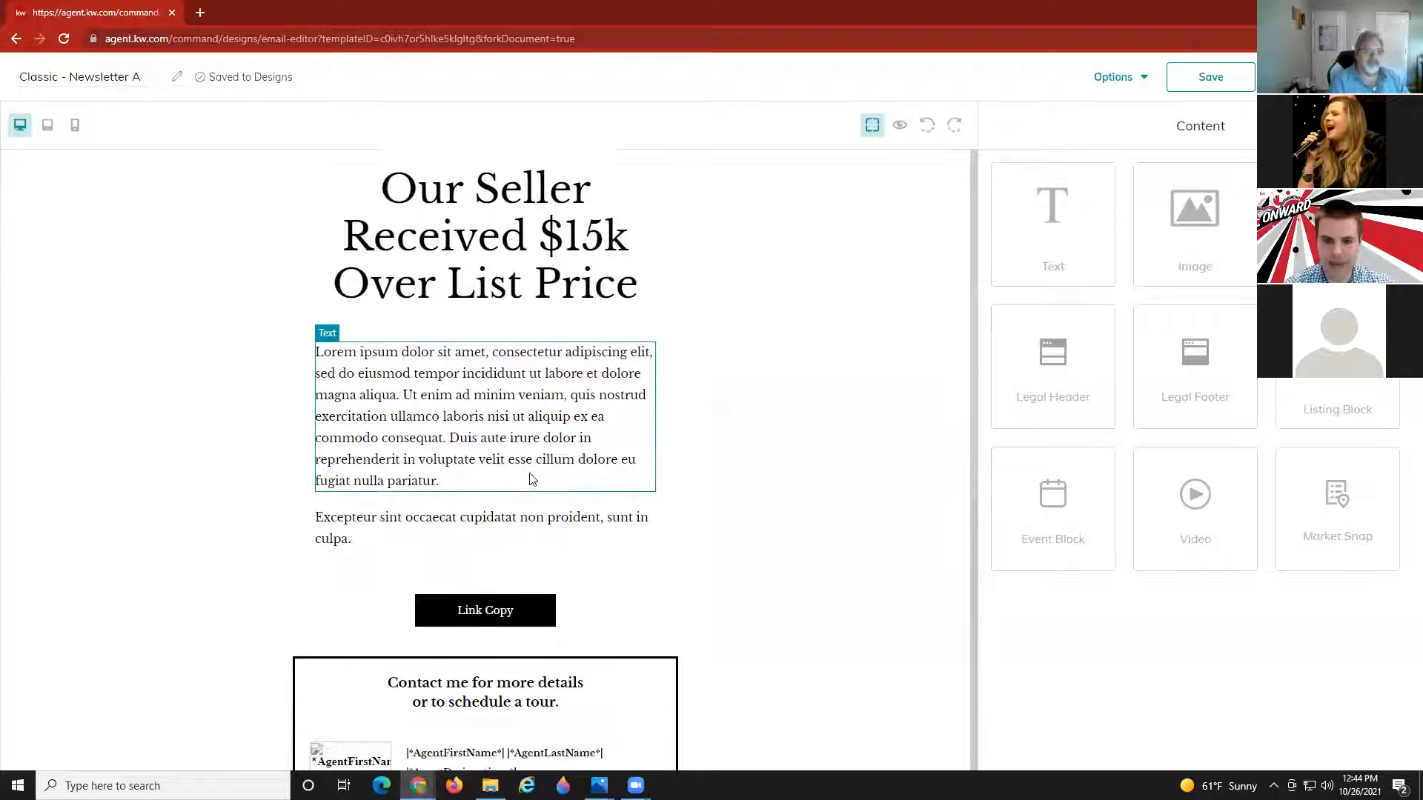
left_click(652, 512)
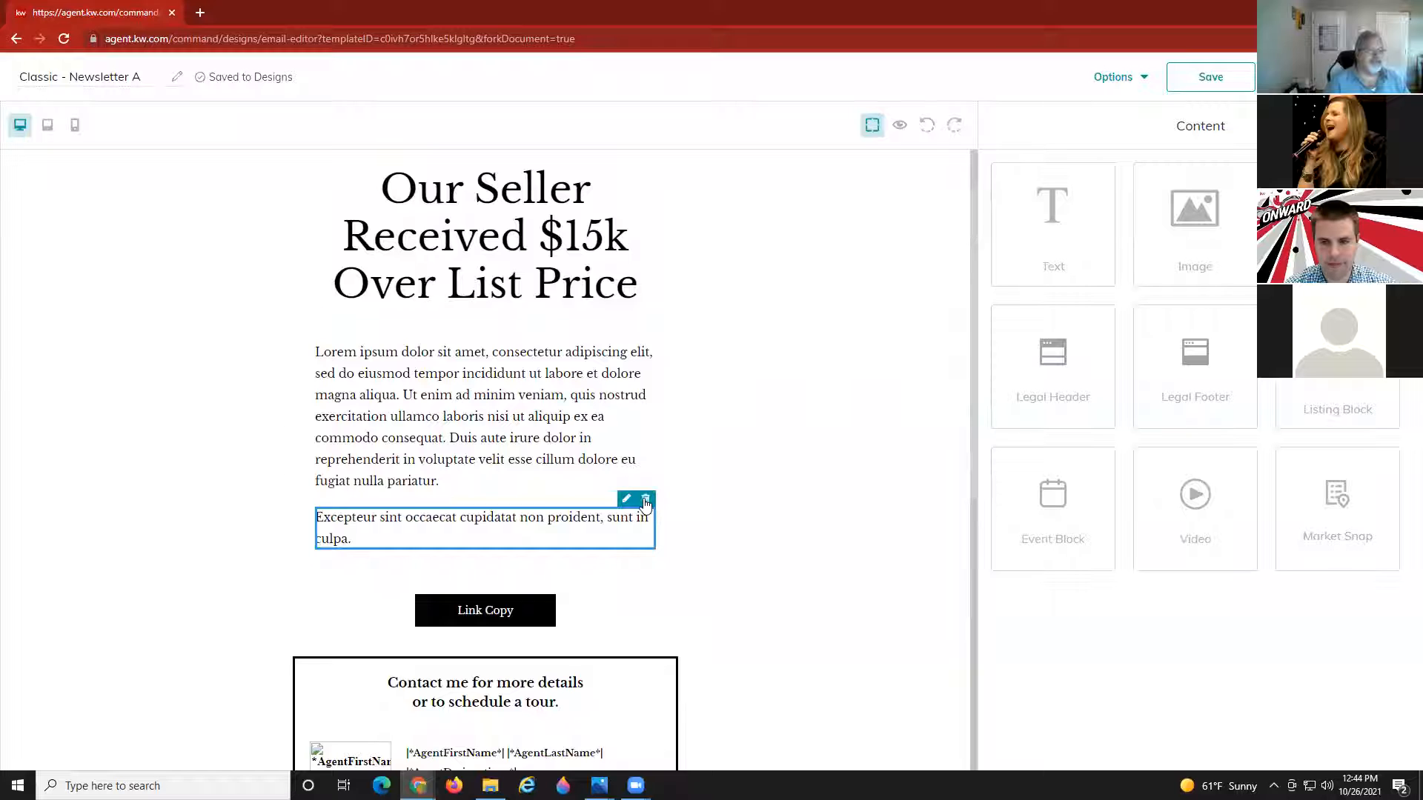
left_click(646, 499)
Replace the Lorem ipsum paragraph with the pasted $15,000-over-asking seller story.
double_click(531, 452)
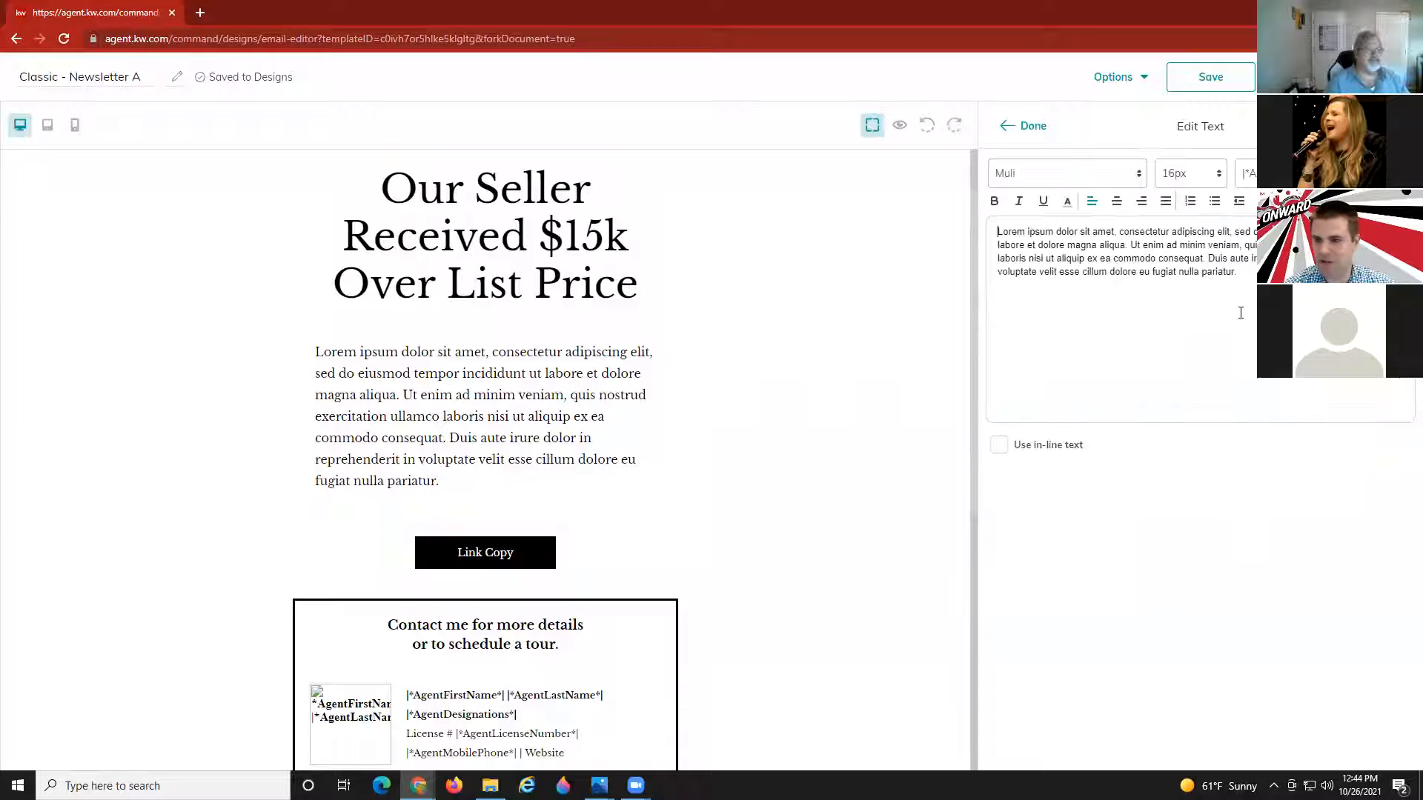
left_click_drag(1223, 276, 963, 223)
key("BackSpace")
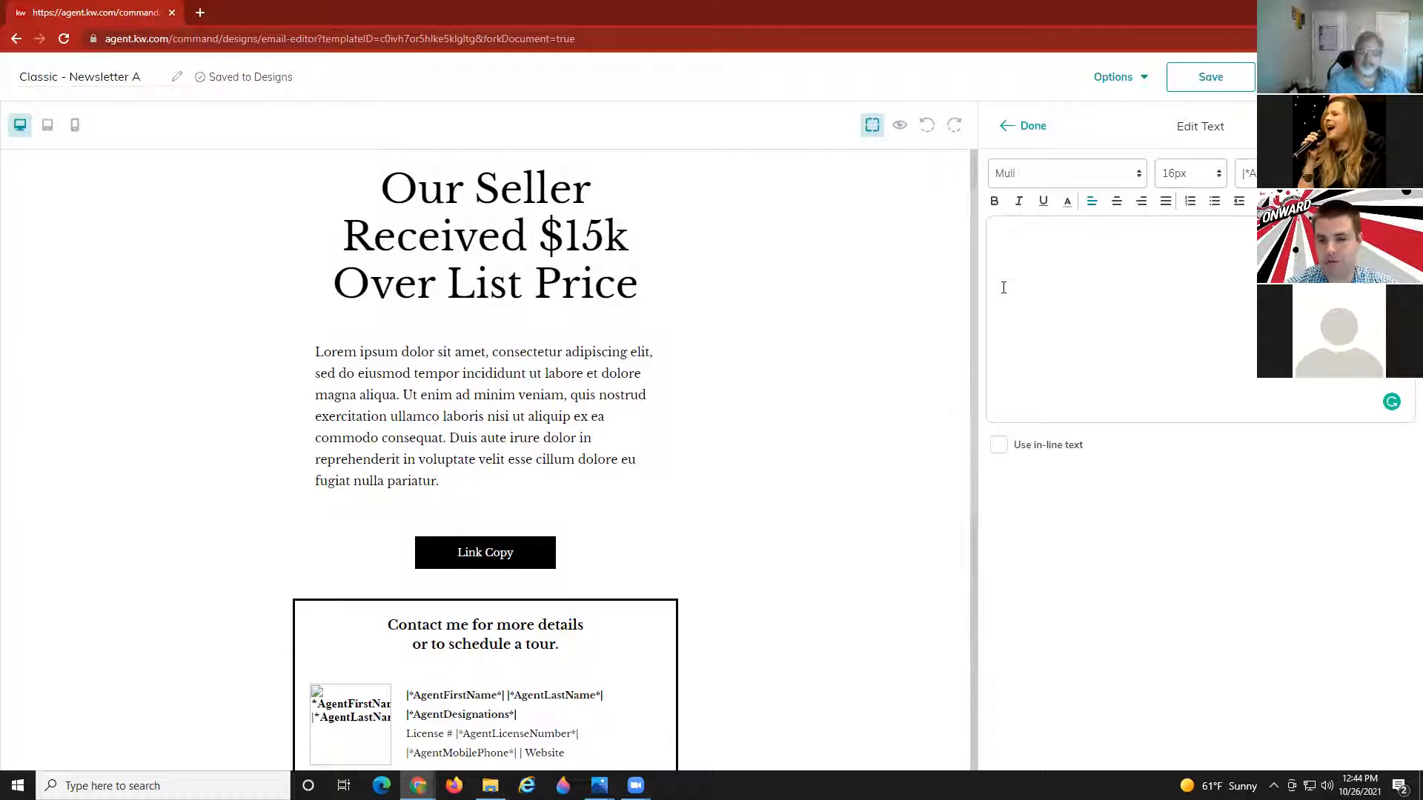
key("ctrl+v")
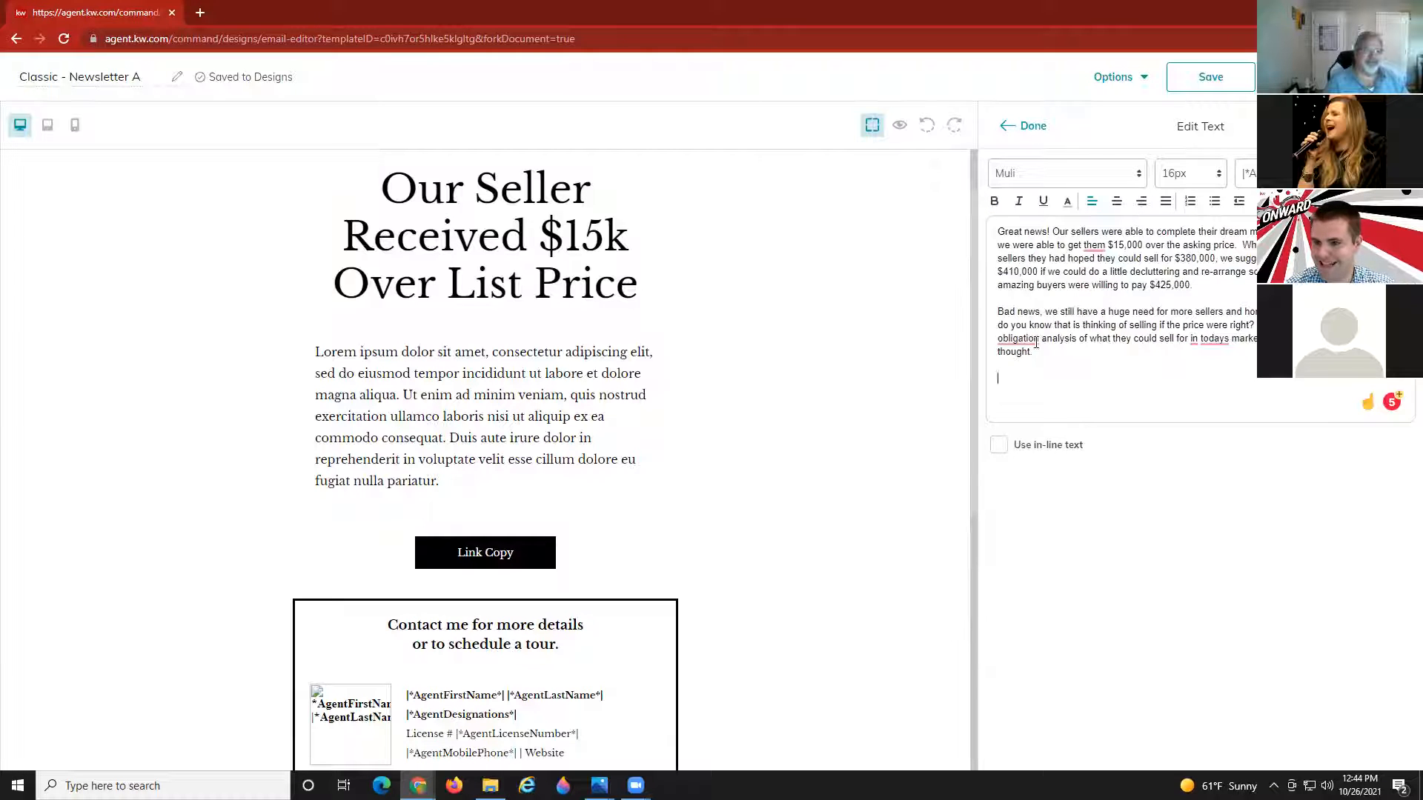
left_click(1023, 366)
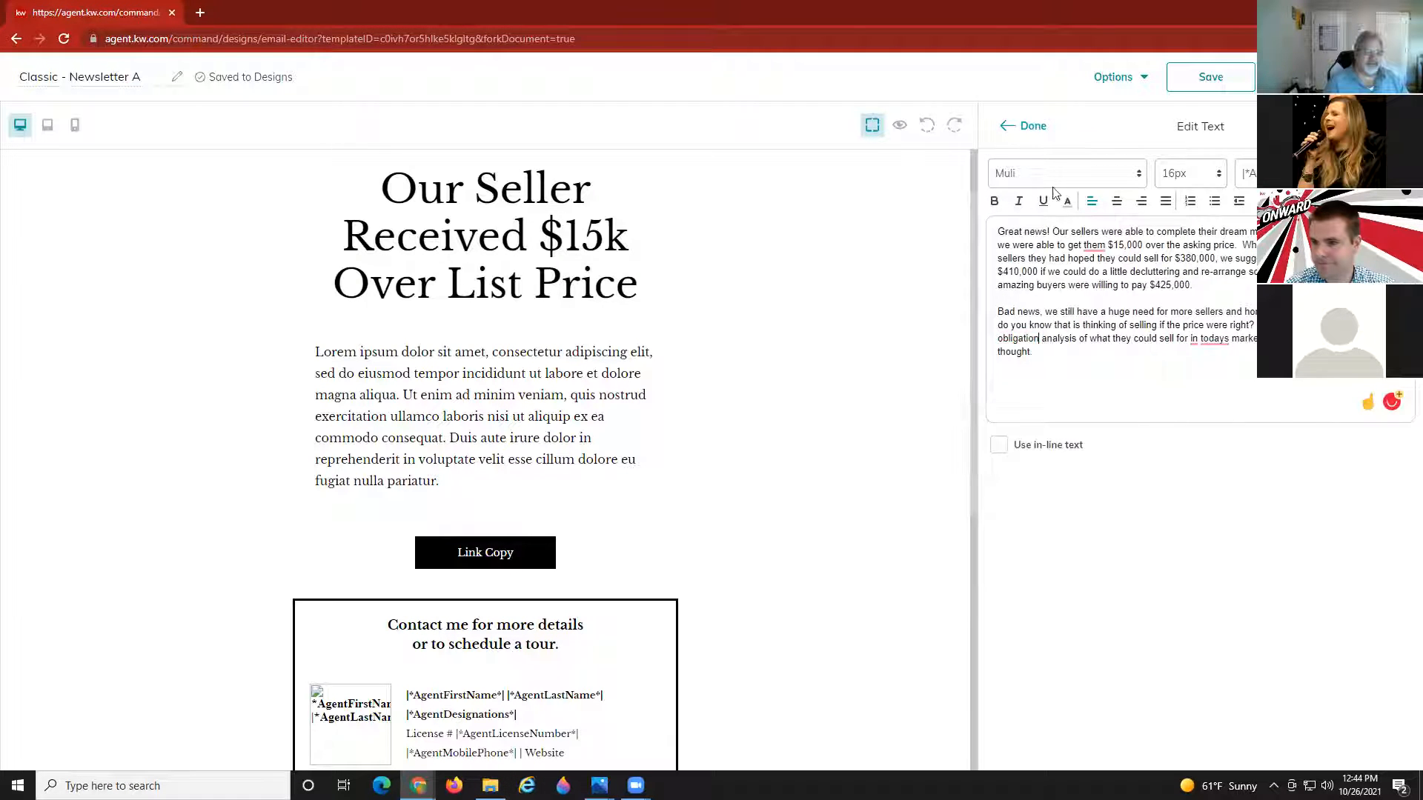
left_click(1032, 126)
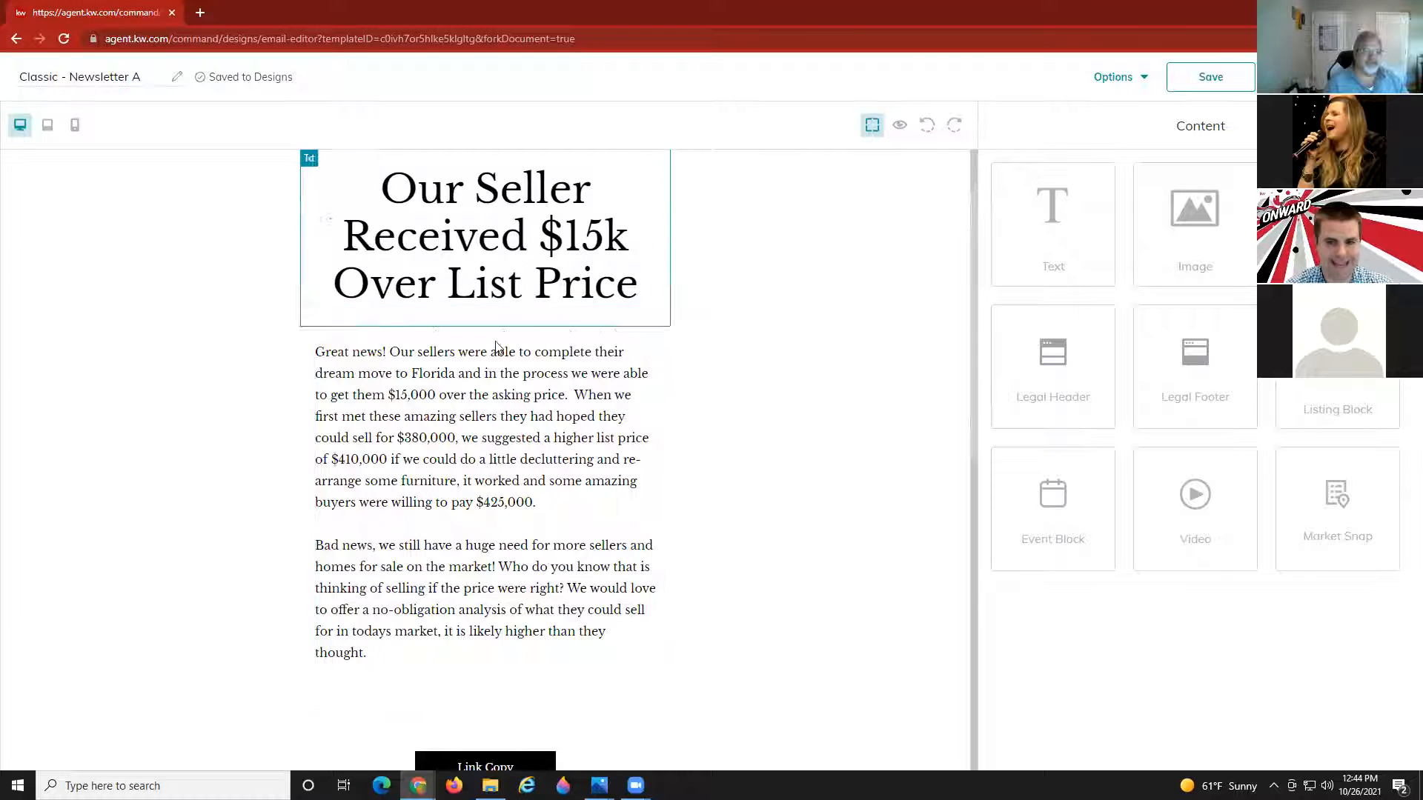
left_click(434, 447)
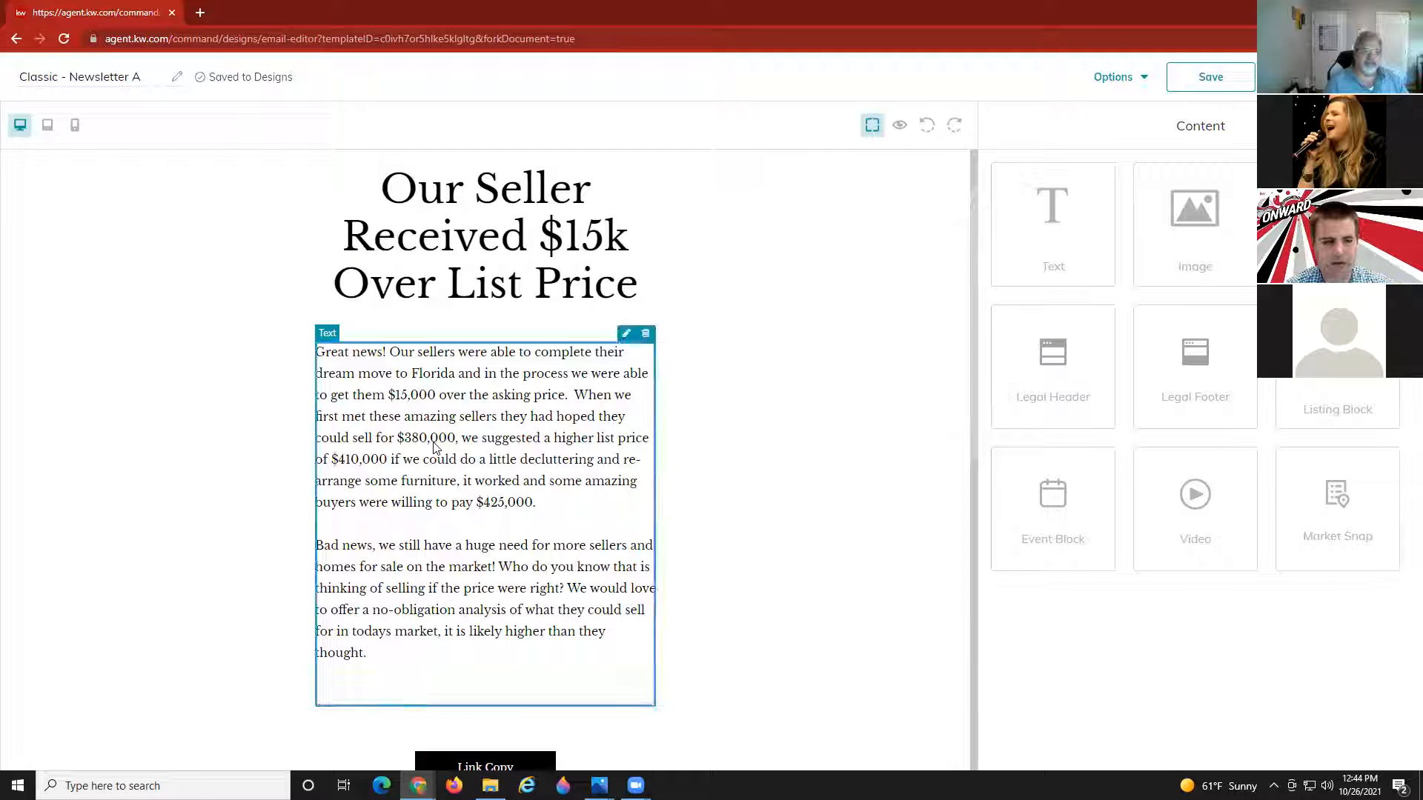
left_click(628, 338)
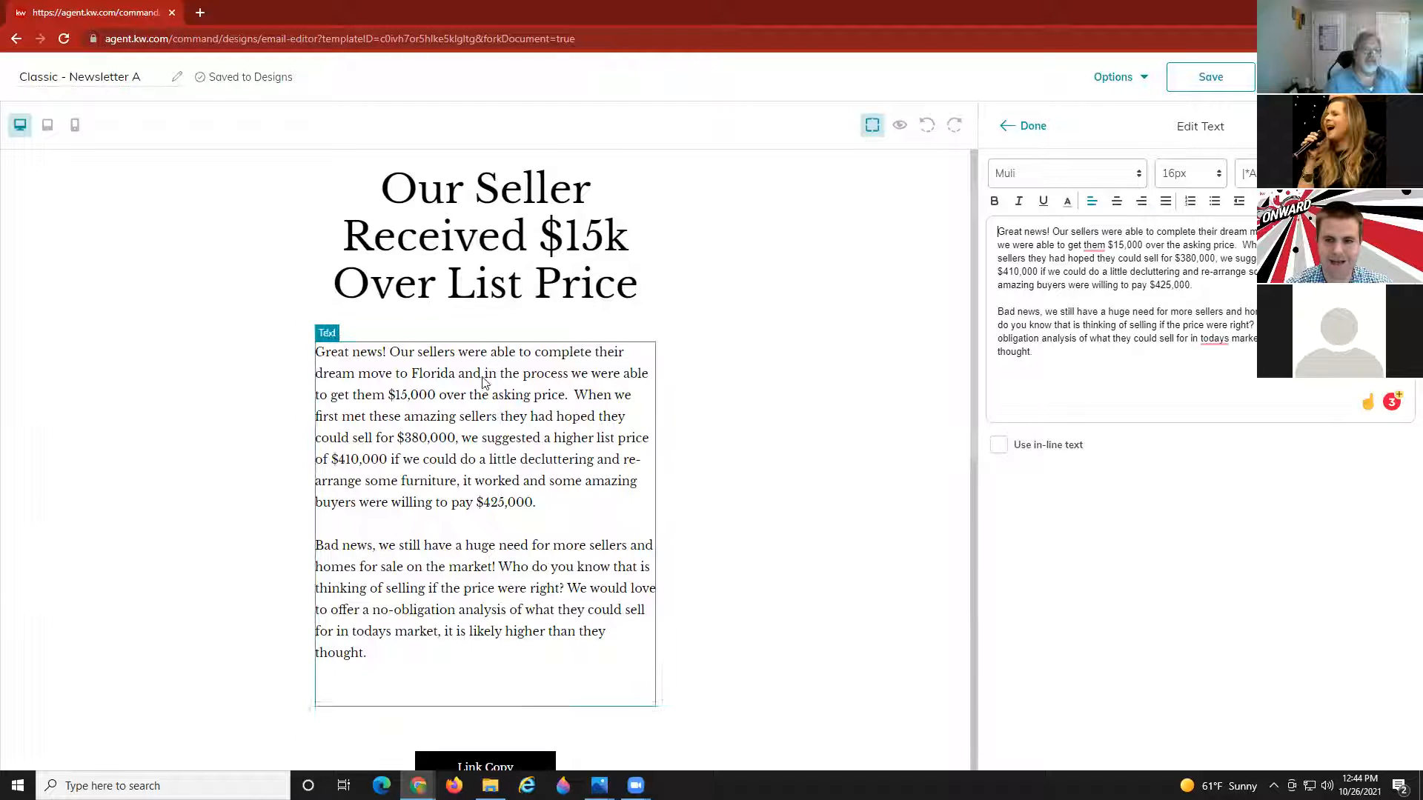
scroll(482, 383, "down", 3)
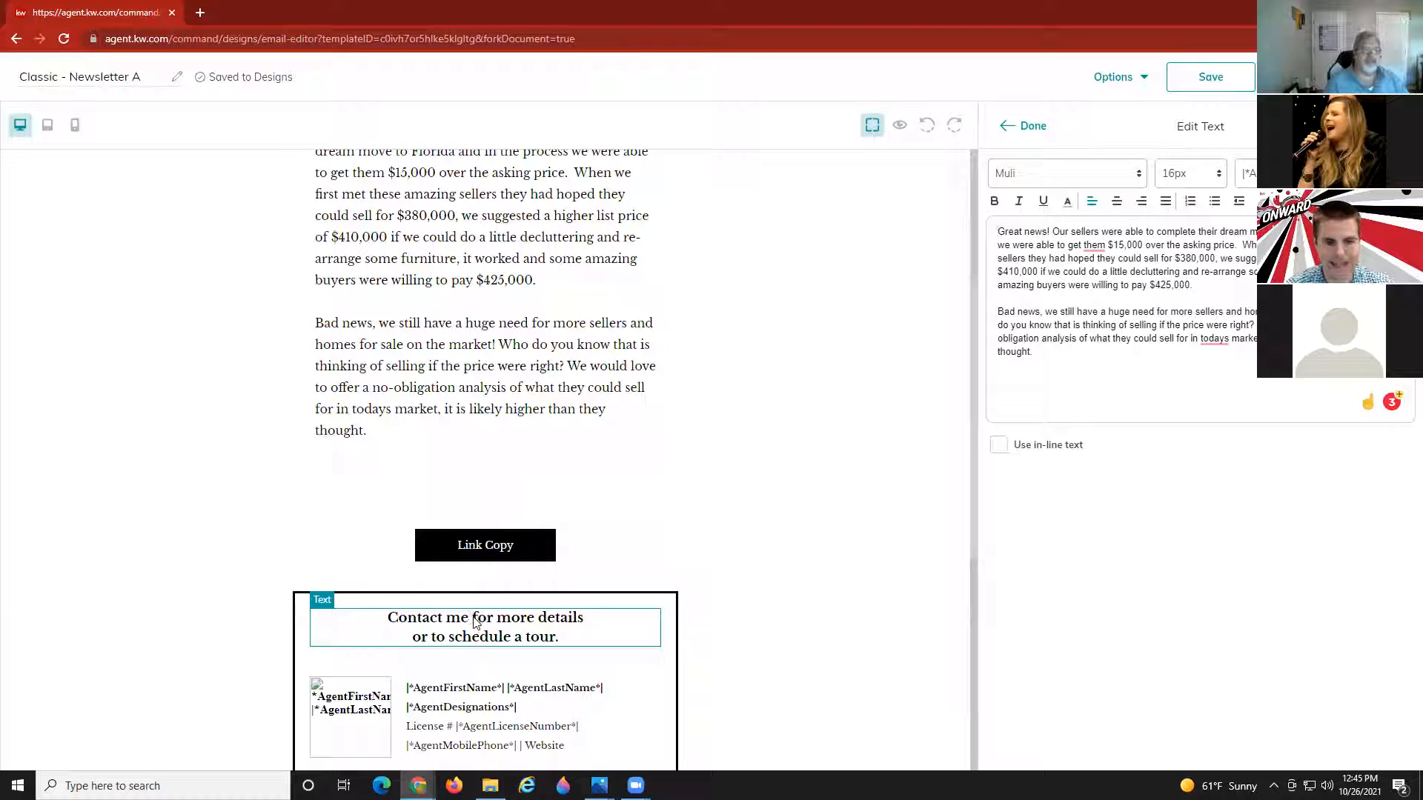
scroll(473, 619, "up", 4)
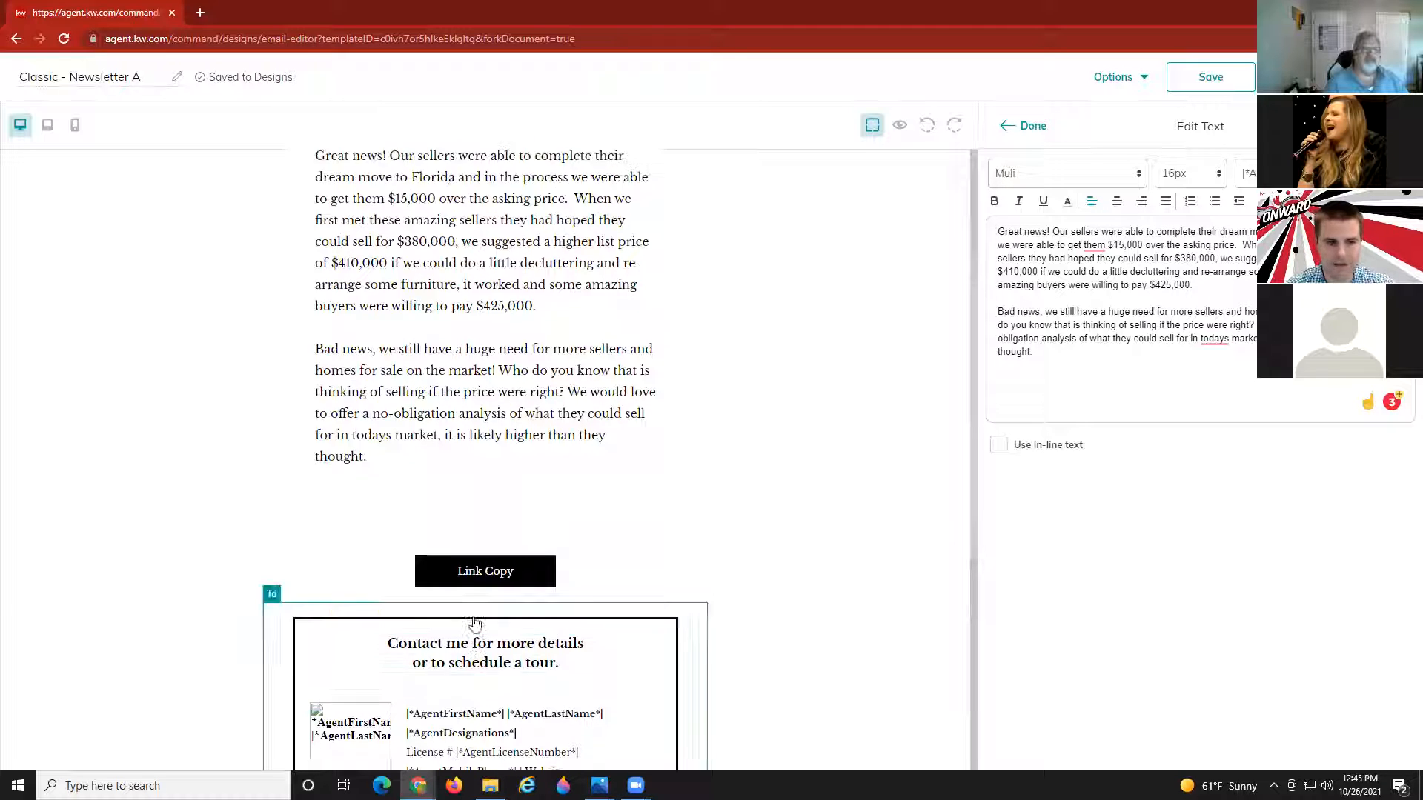
left_click(1032, 128)
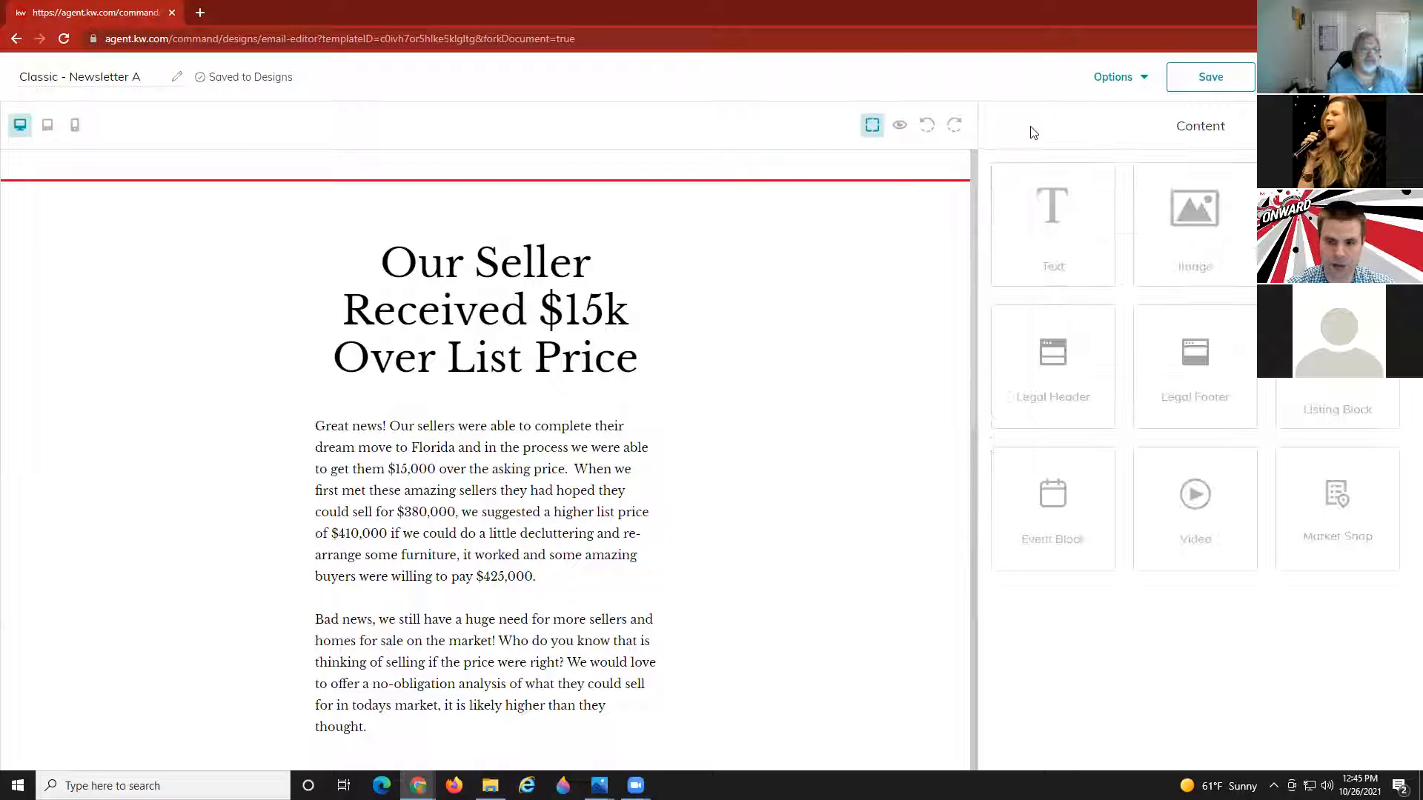
scroll(343, 593, "down", 1)
scroll(343, 593, "down", 1)
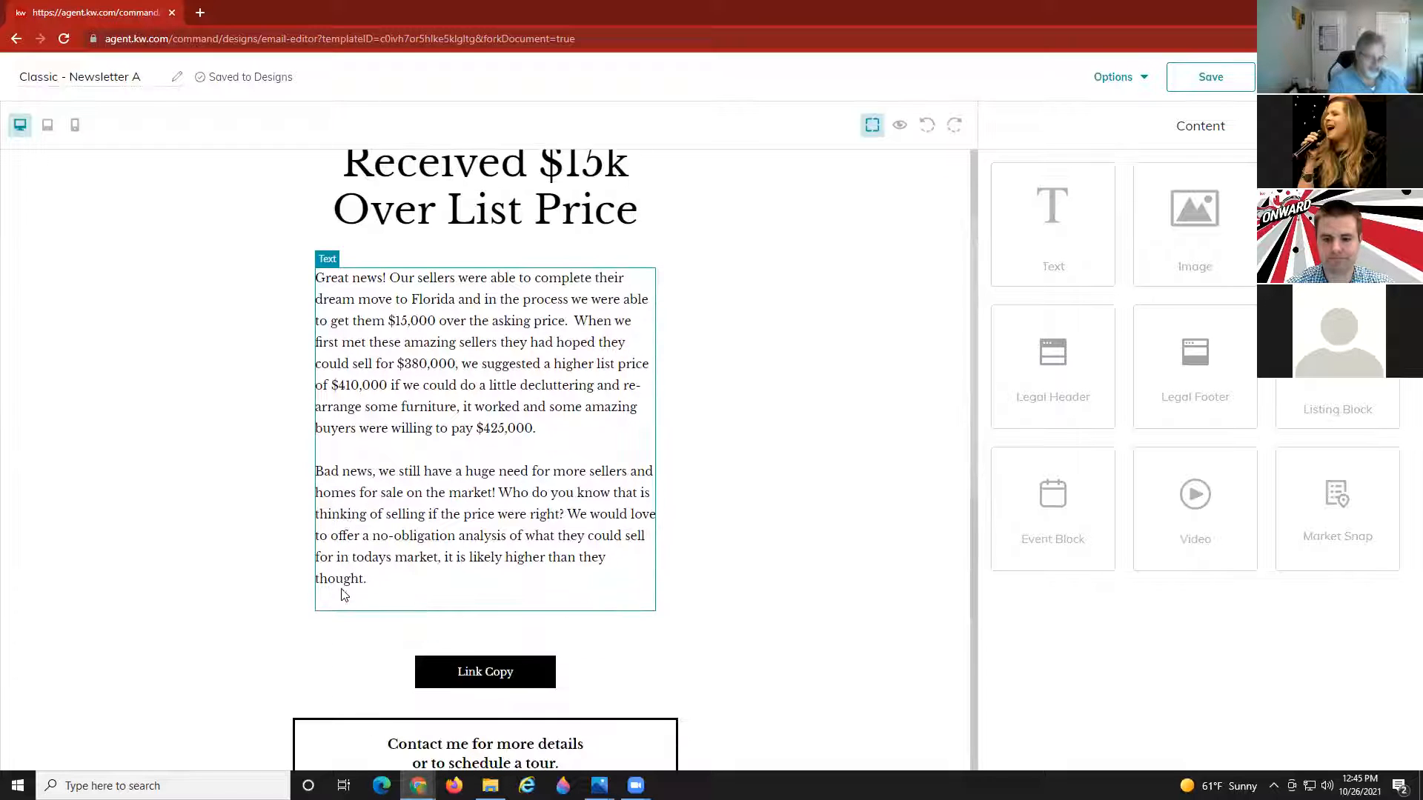
scroll(343, 589, "up", 1)
scroll(415, 537, "down", 1)
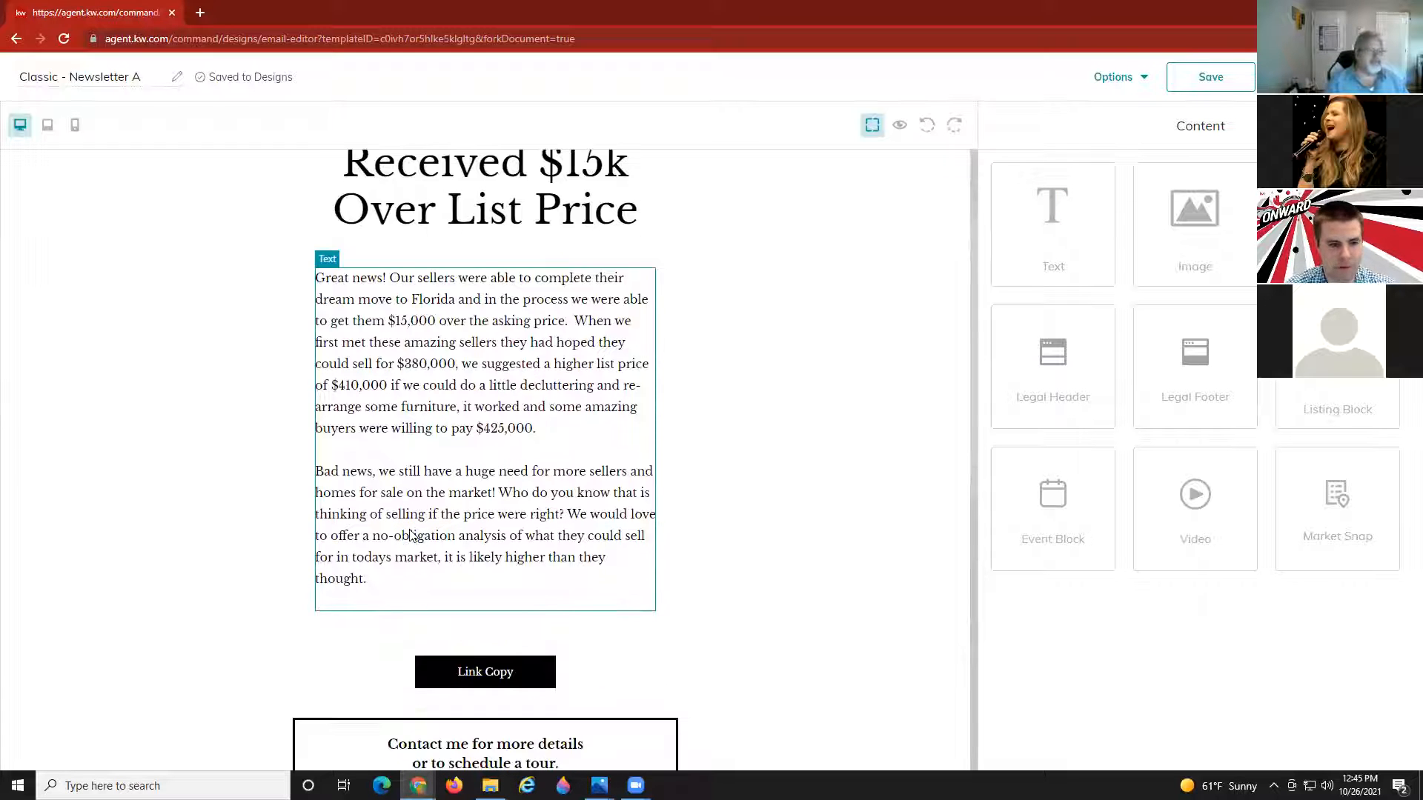
scroll(413, 538, "up", 1)
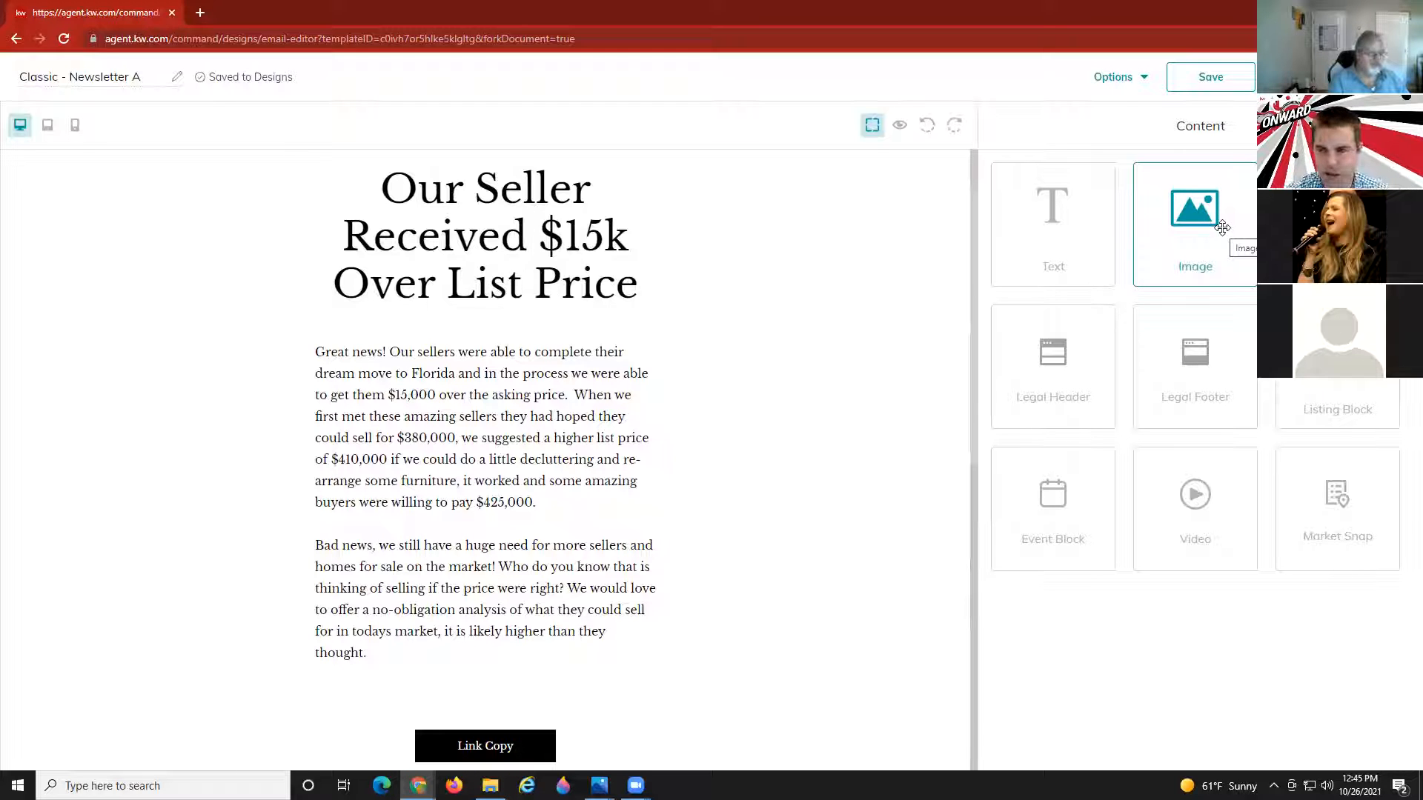
Add an image block below the text holding justlisted06ig_1_original (1) uploaded from Downloads.
left_click_drag(1222, 228, 517, 641)
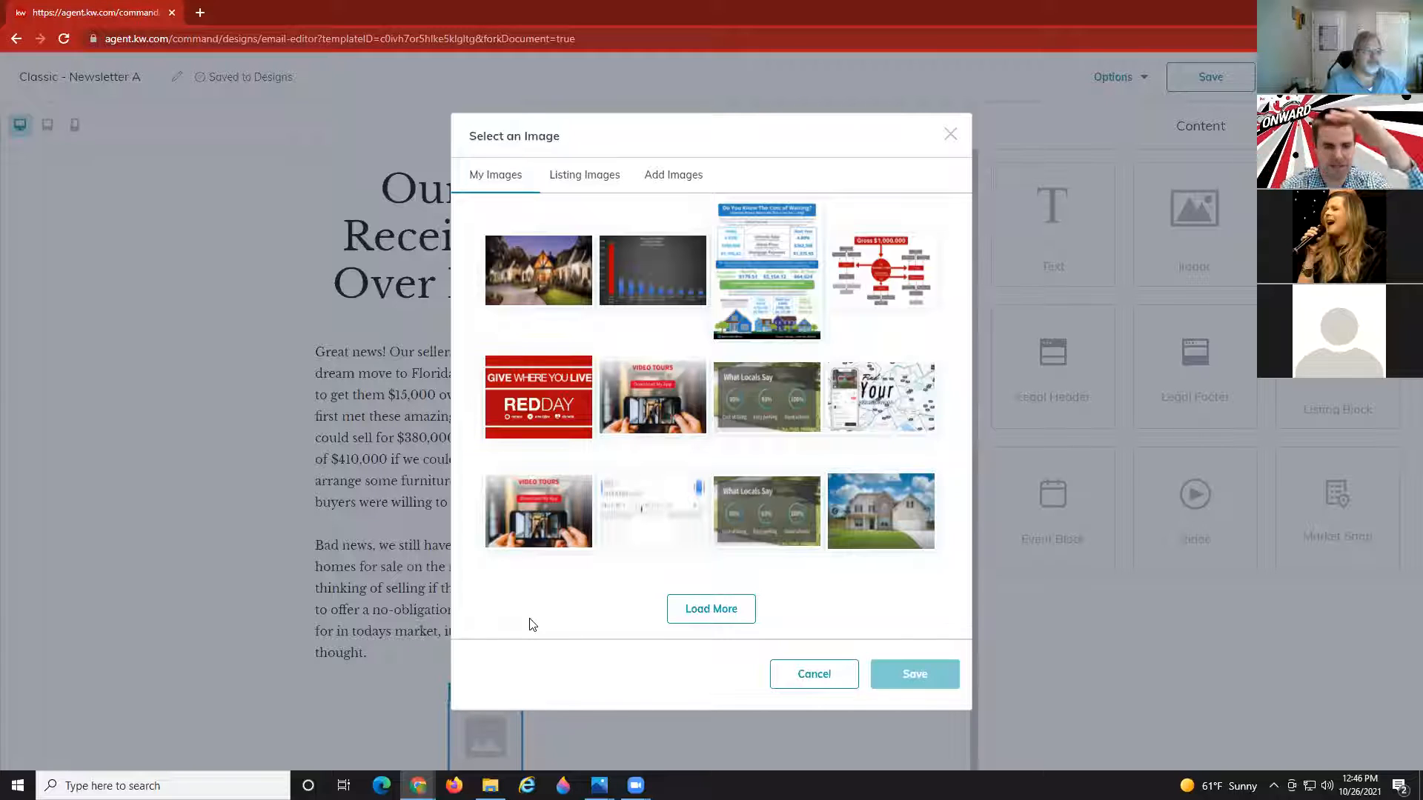
left_click(666, 177)
left_click(680, 374)
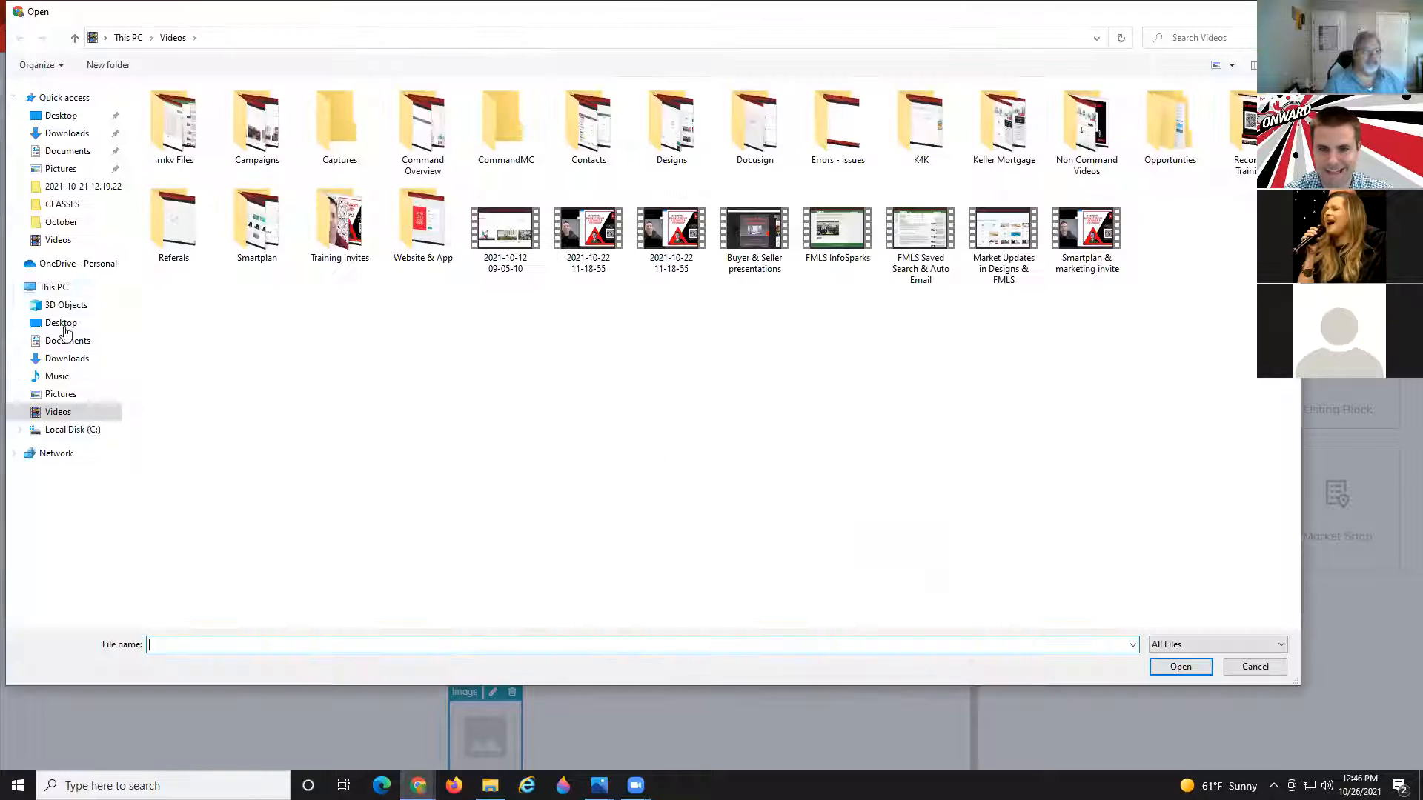
left_click(65, 133)
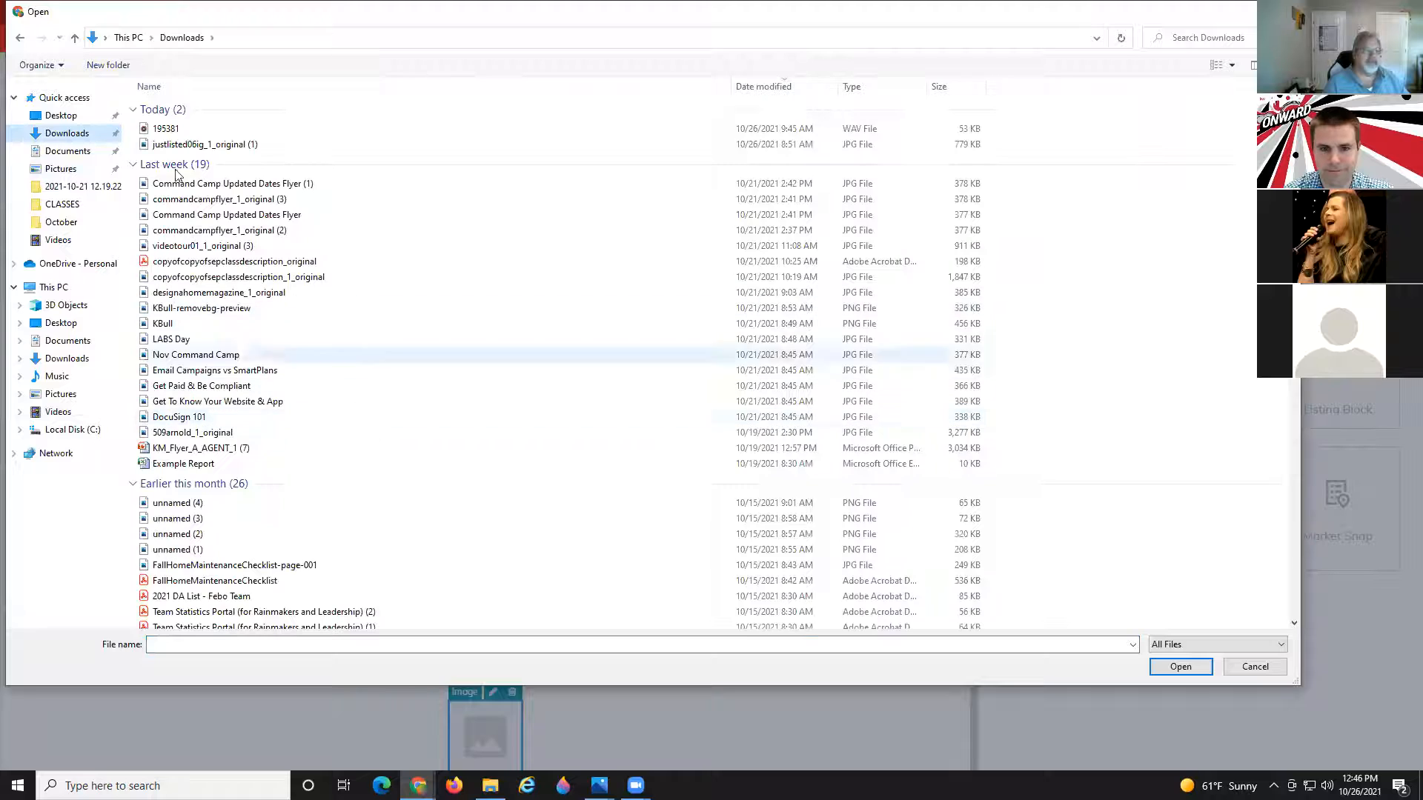
double_click(186, 144)
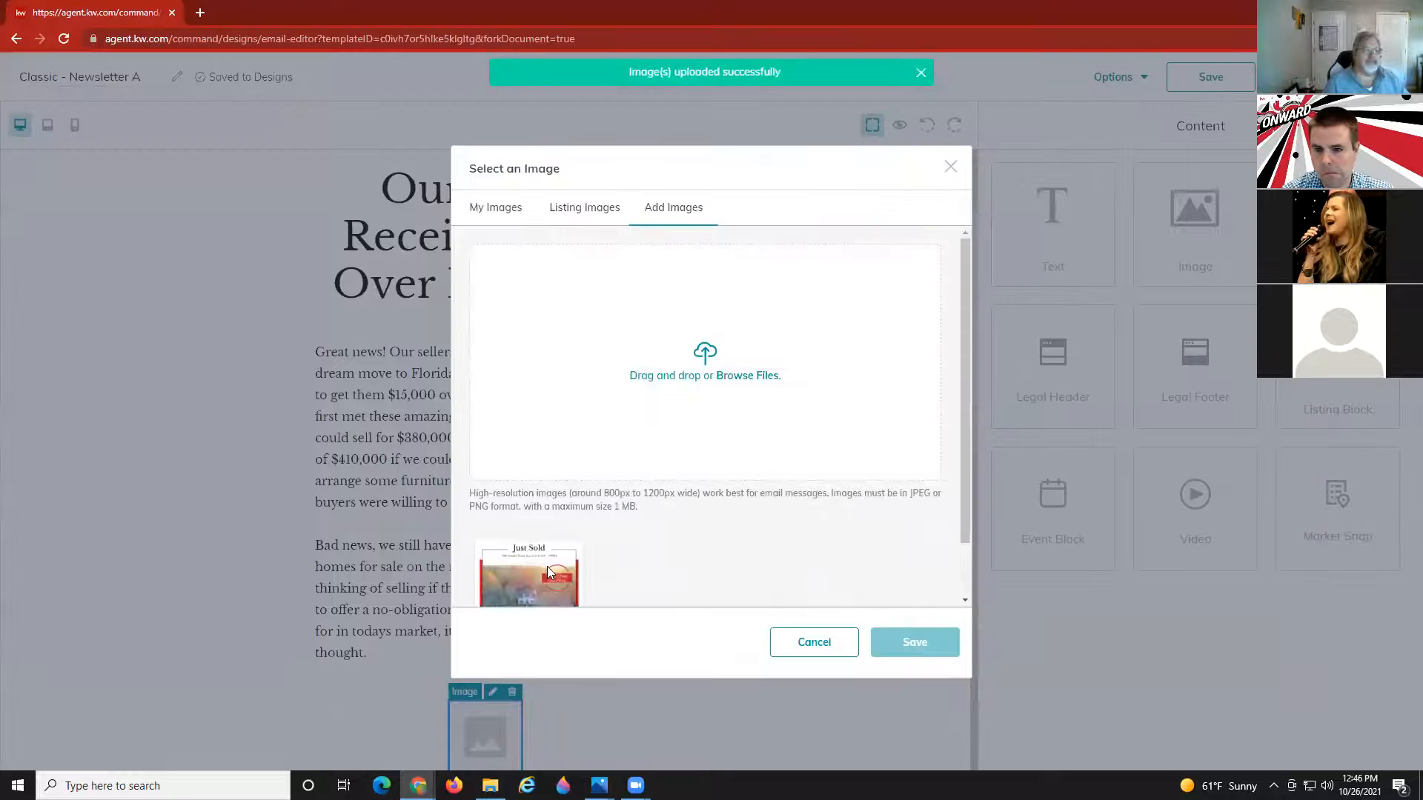
left_click(543, 566)
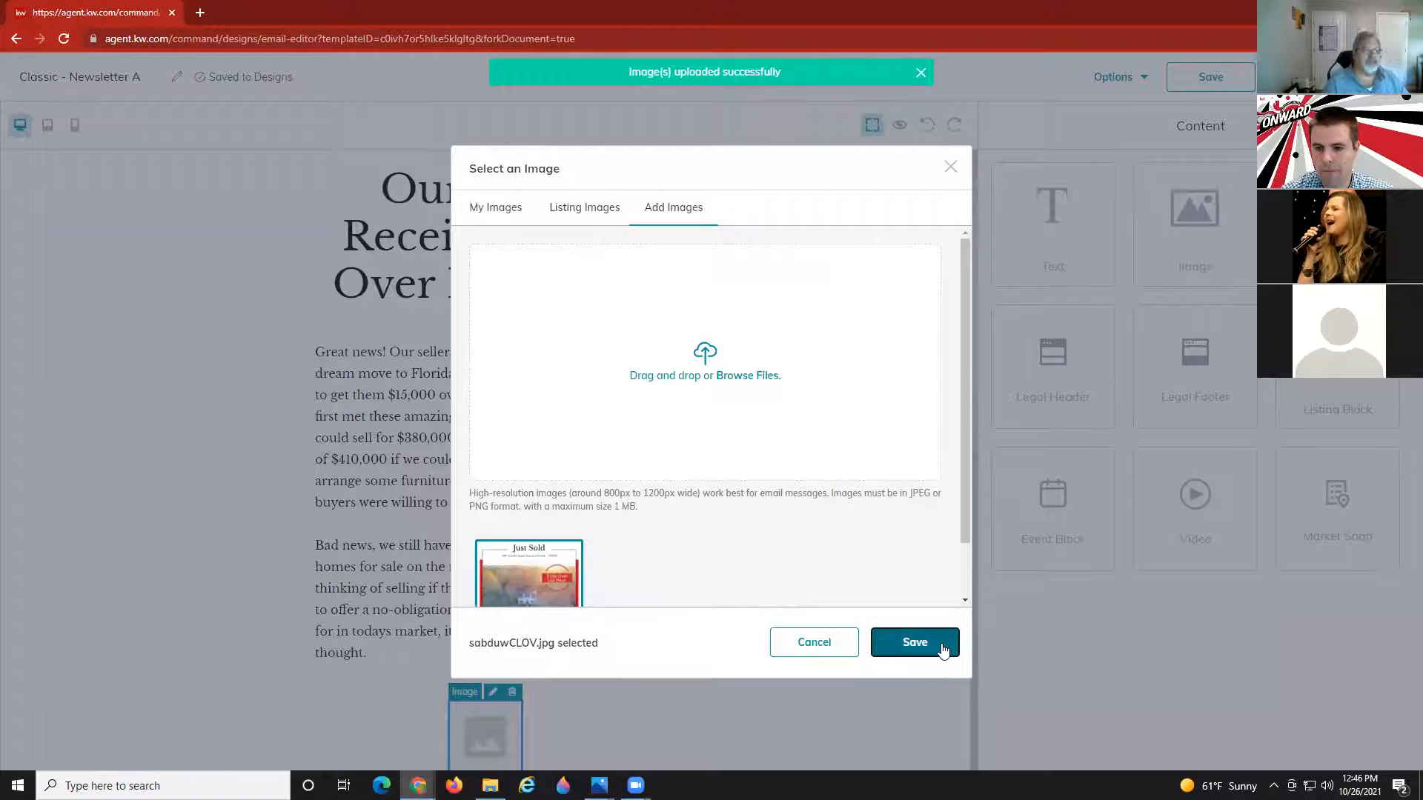
left_click(914, 642)
scroll(572, 452, "down", 2)
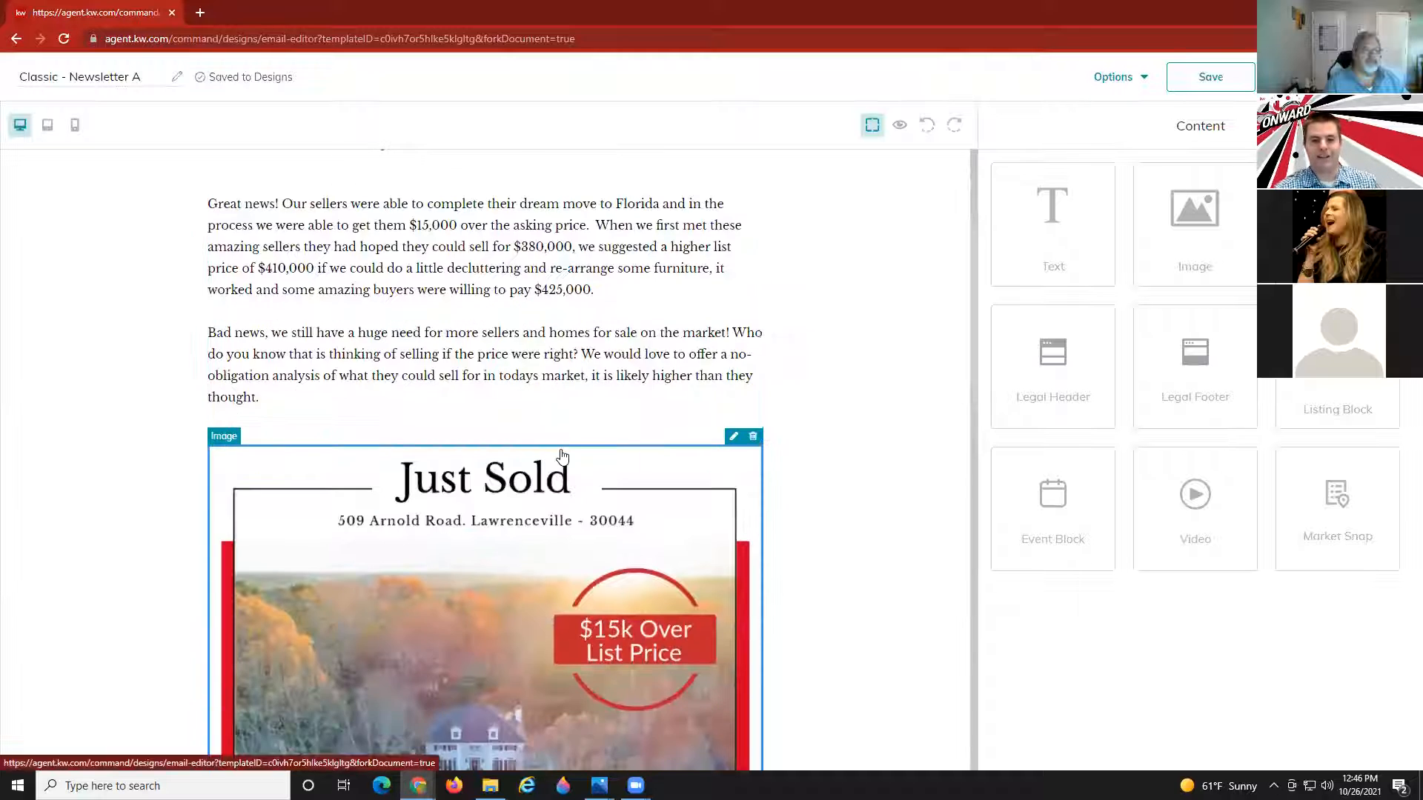
scroll(552, 497, "down", 2)
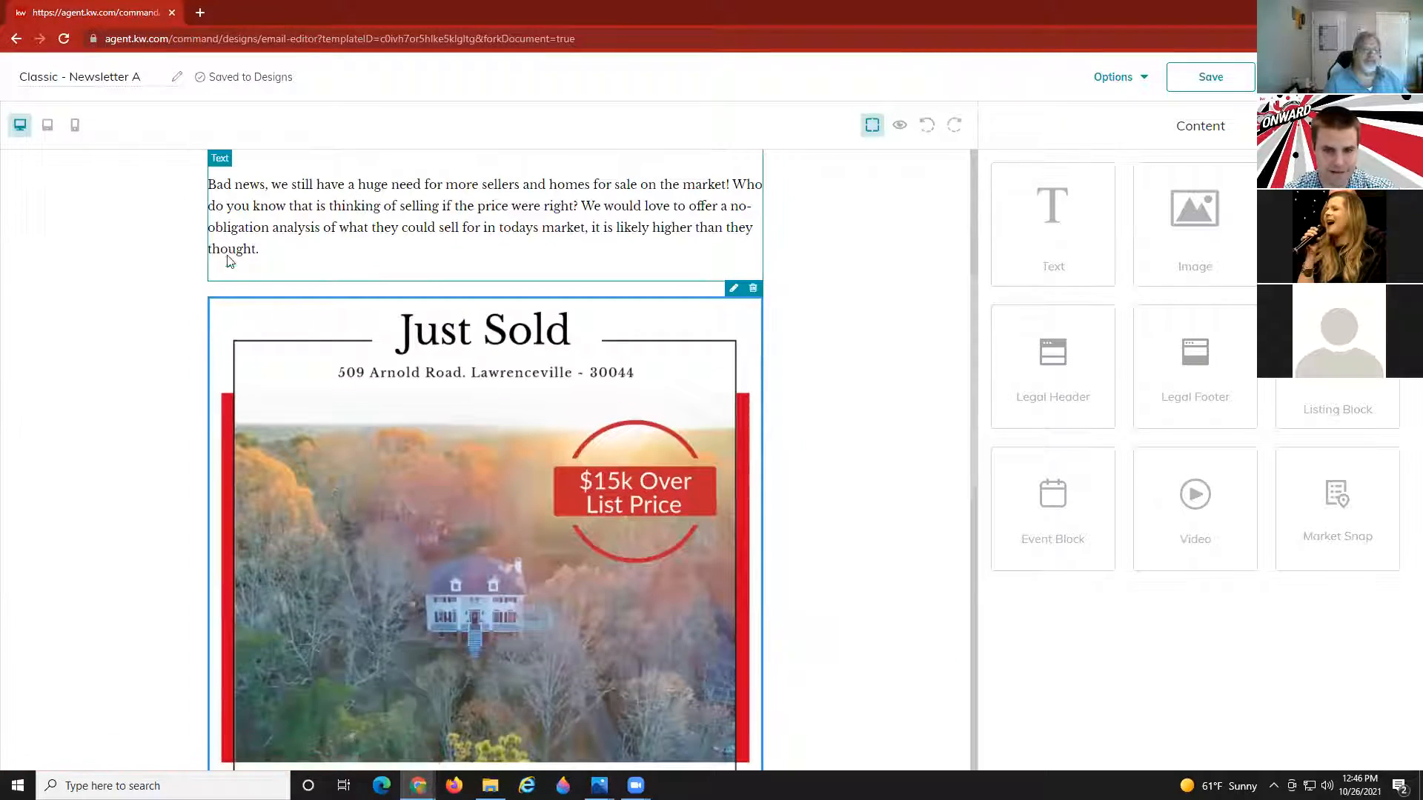
left_click(900, 126)
scroll(790, 383, "down", 3)
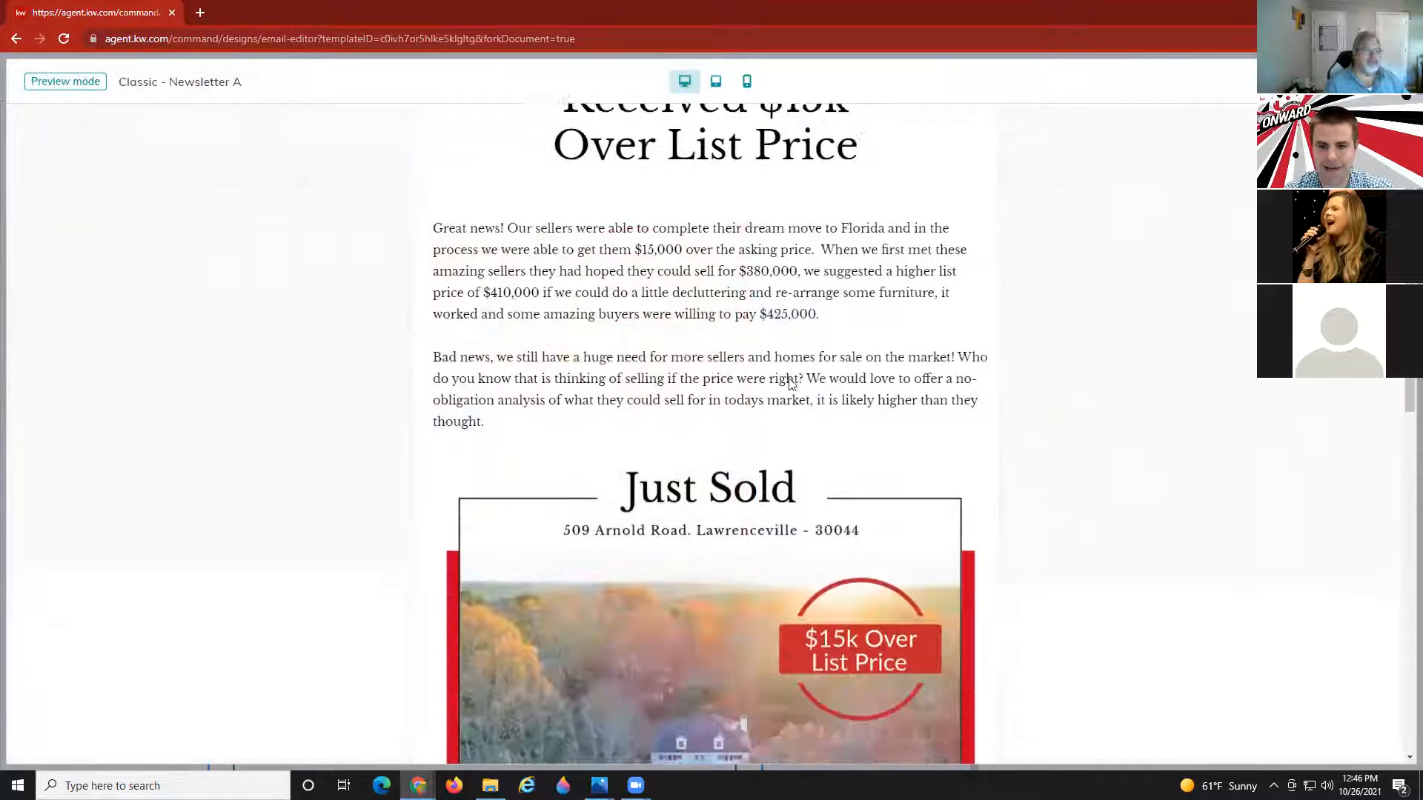
scroll(790, 382, "up", 3)
key("ctrl+minus")
key("ctrl+minus")
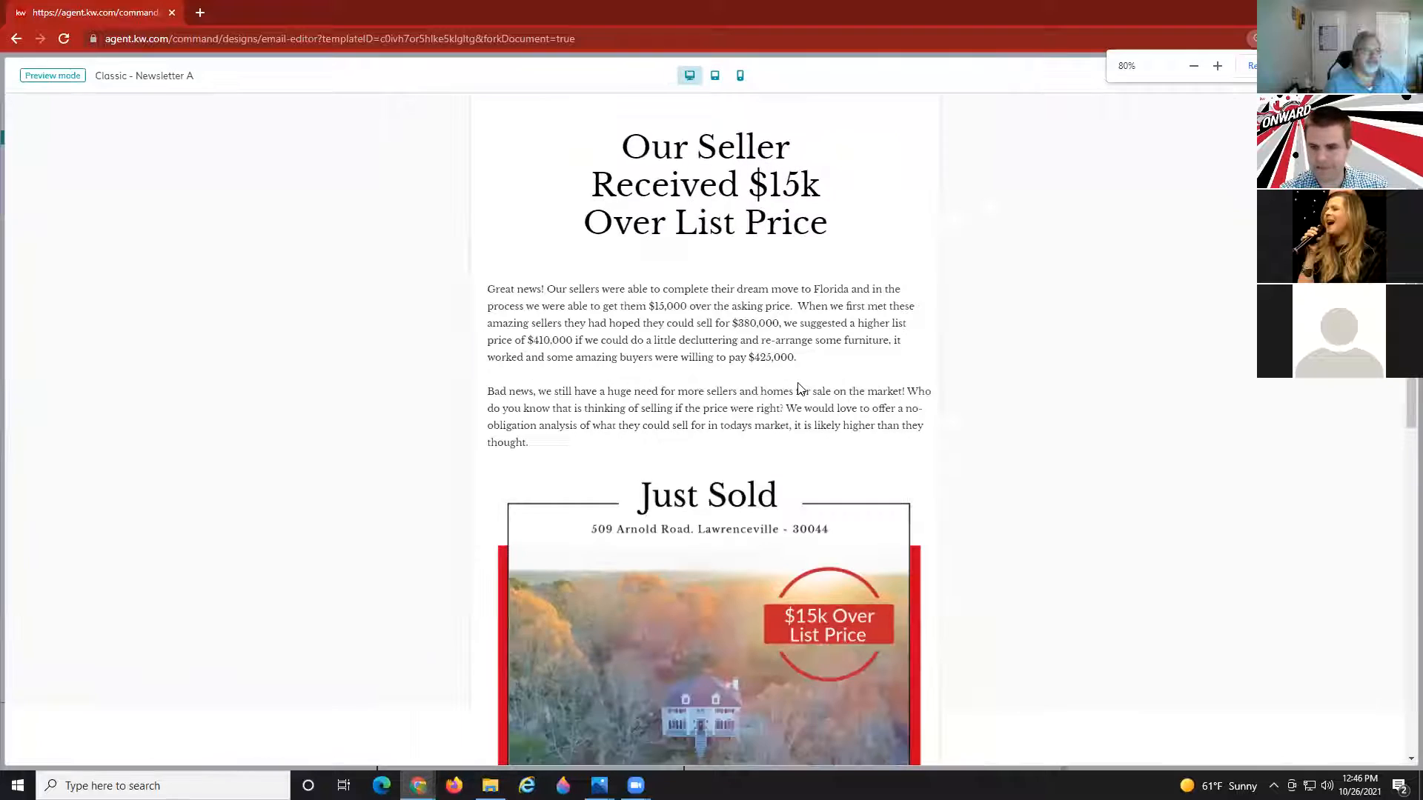
scroll(969, 425, "down", 1)
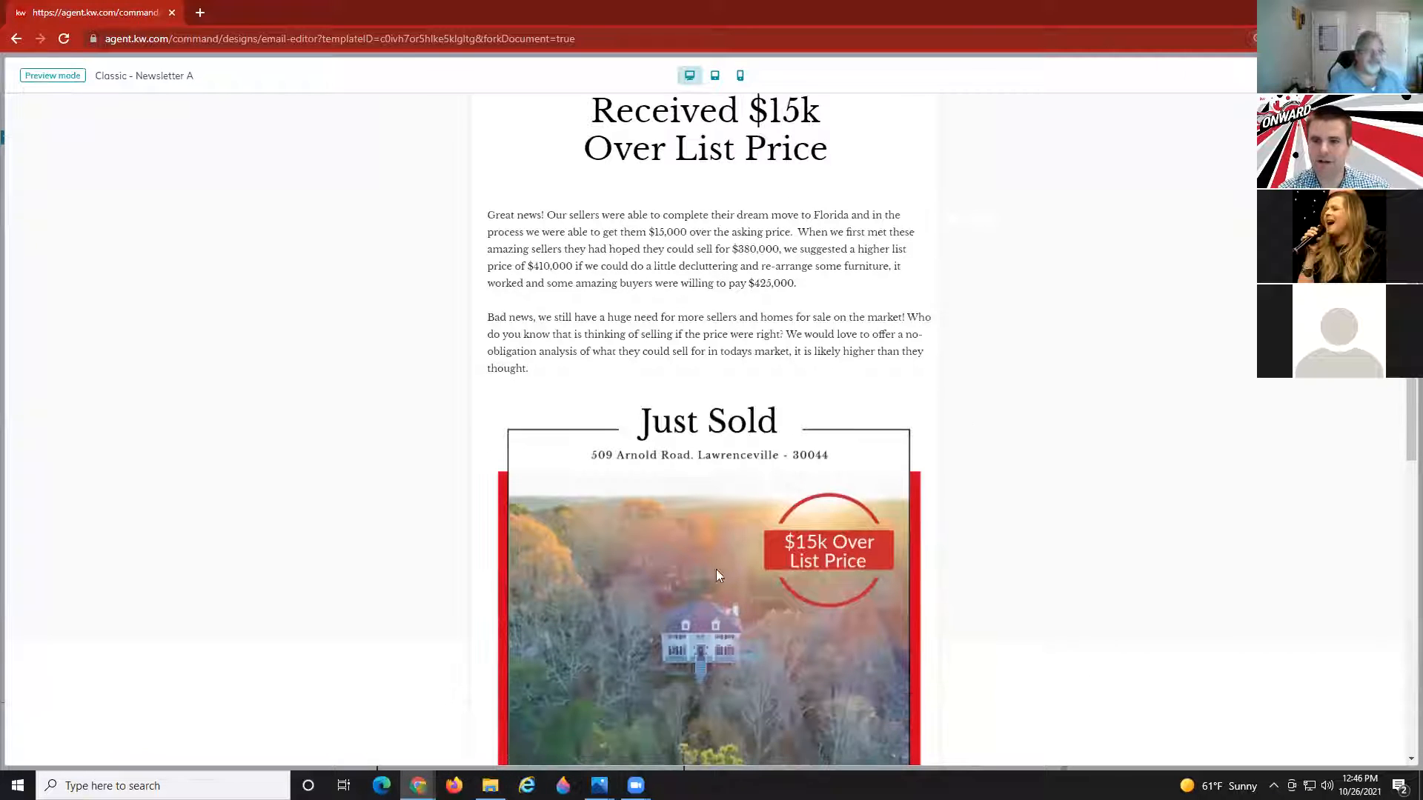
scroll(606, 527, "down", 1)
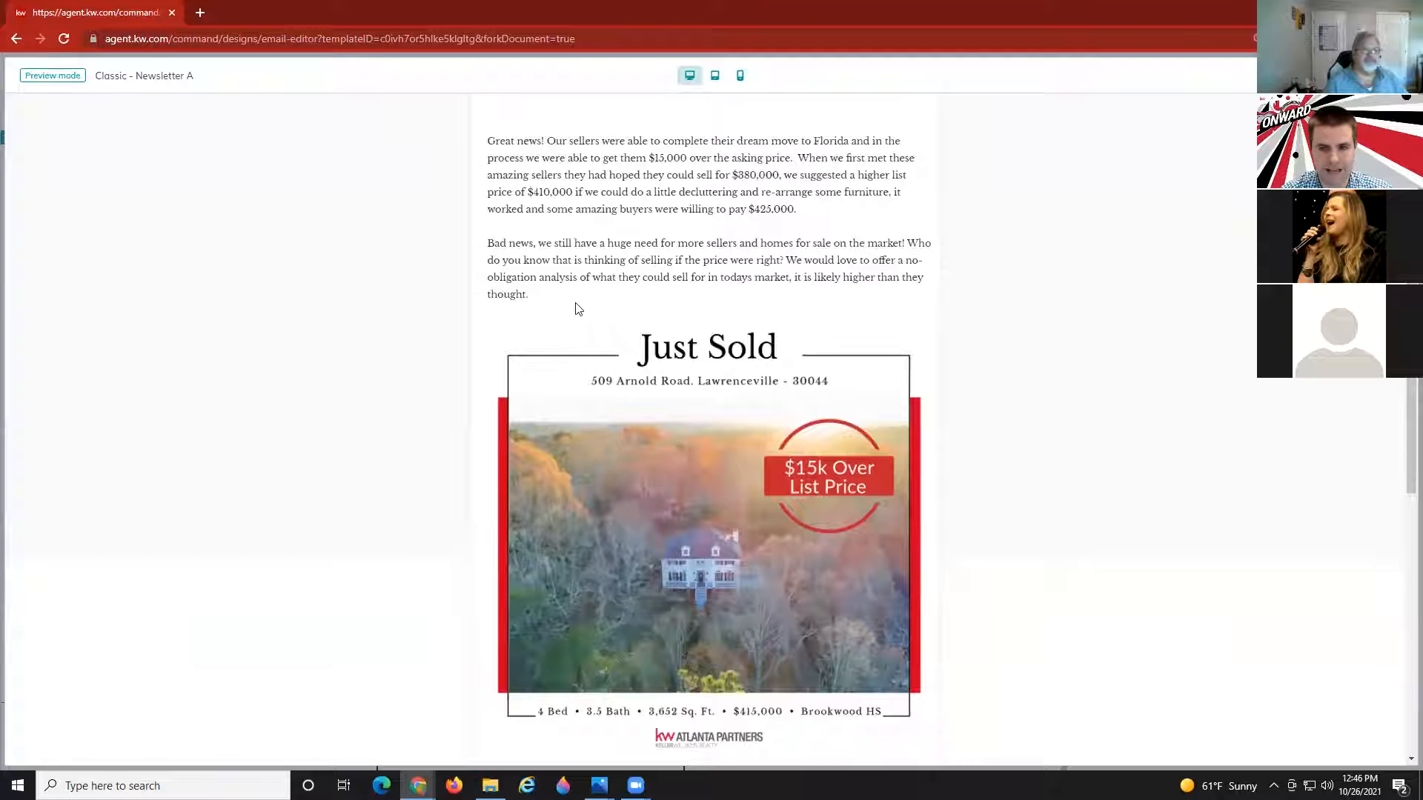
scroll(577, 319, "up", 1)
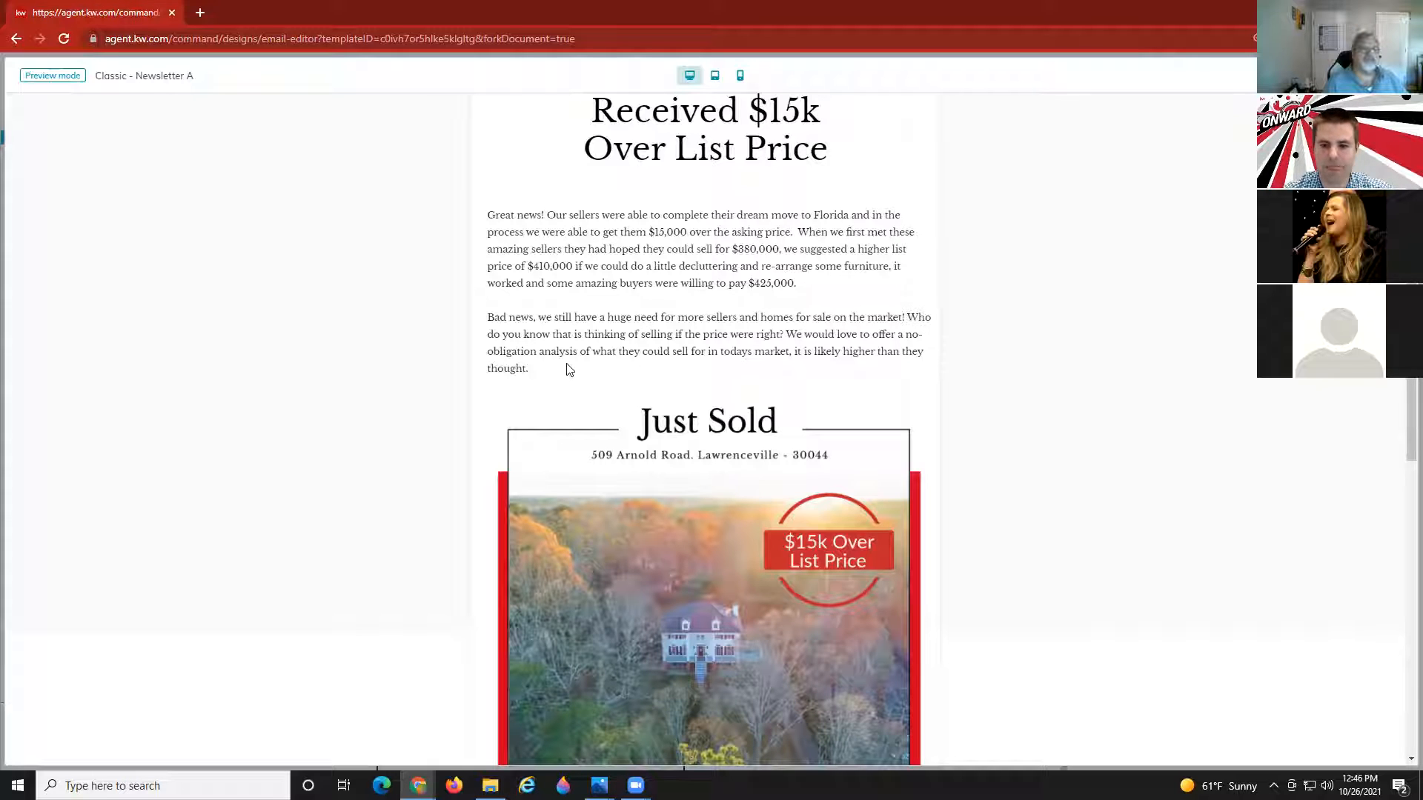
scroll(569, 369, "down", 2)
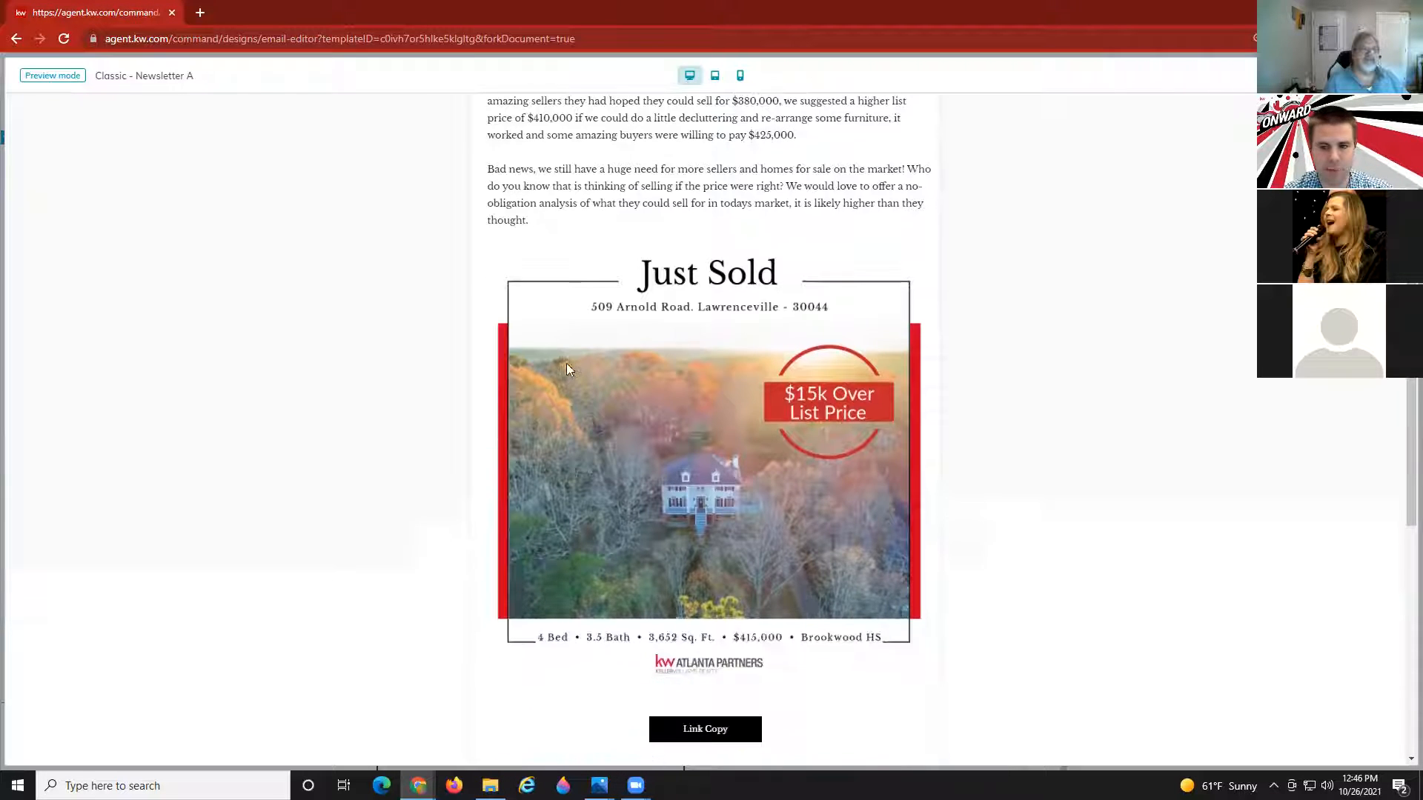
scroll(652, 475, "down", 2)
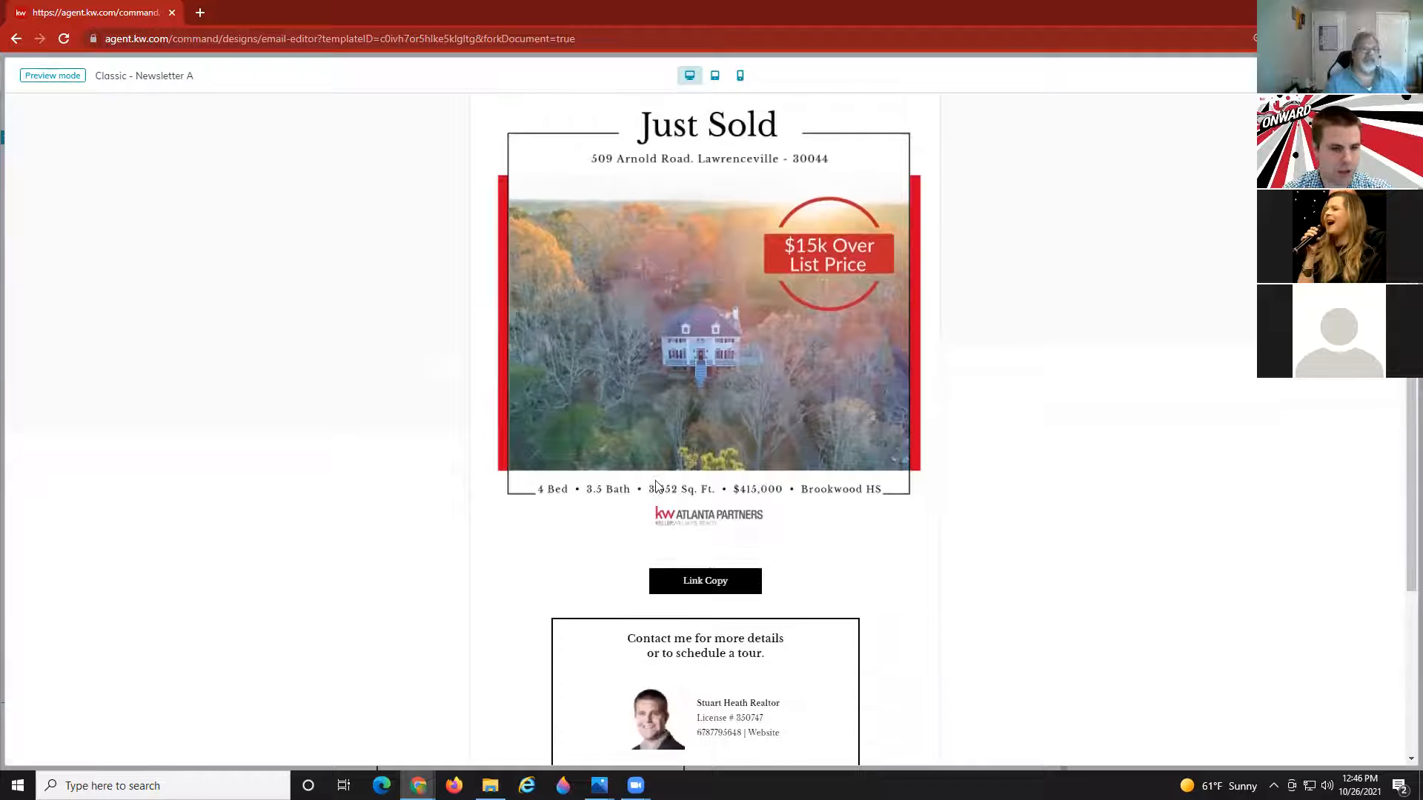
scroll(655, 483, "up", 6)
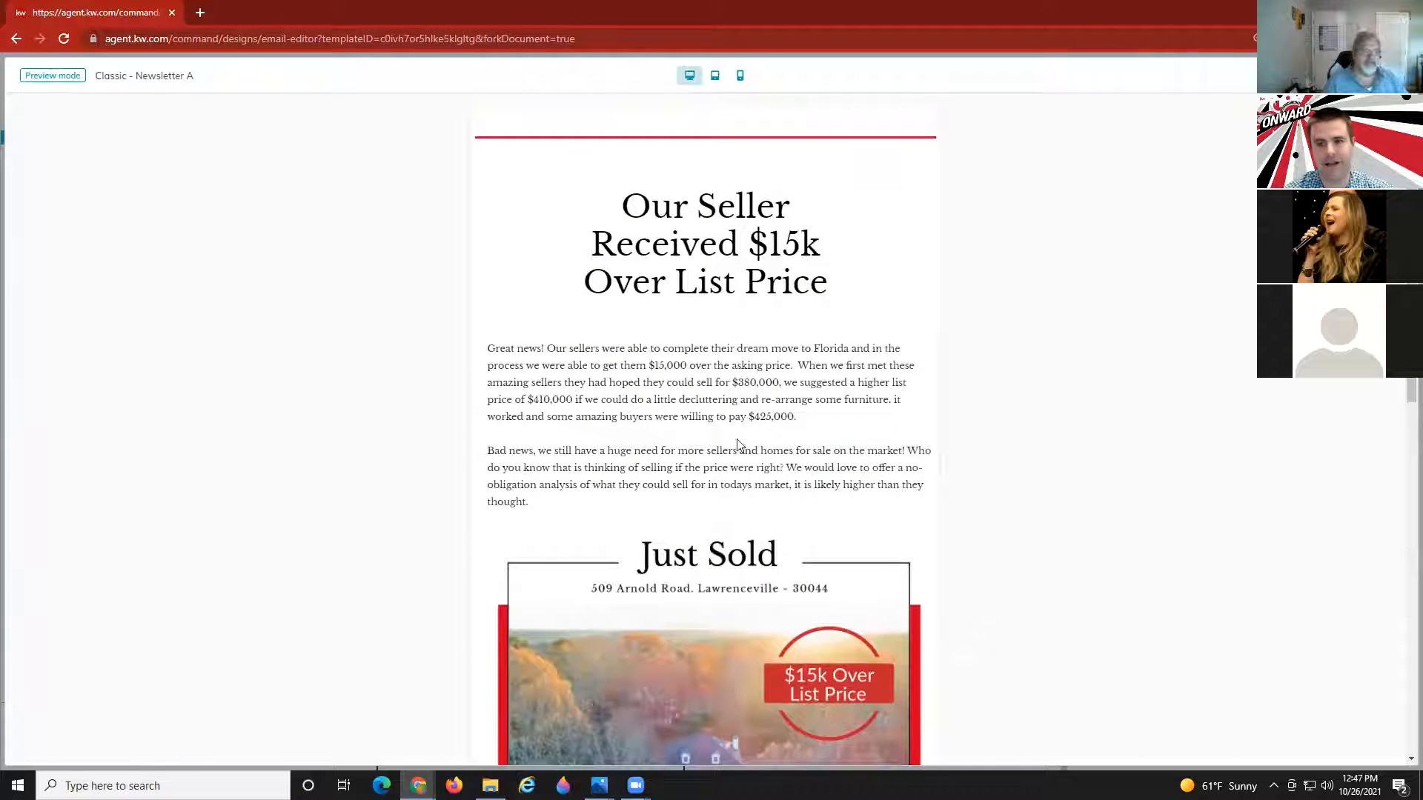
scroll(753, 442, "down", 4)
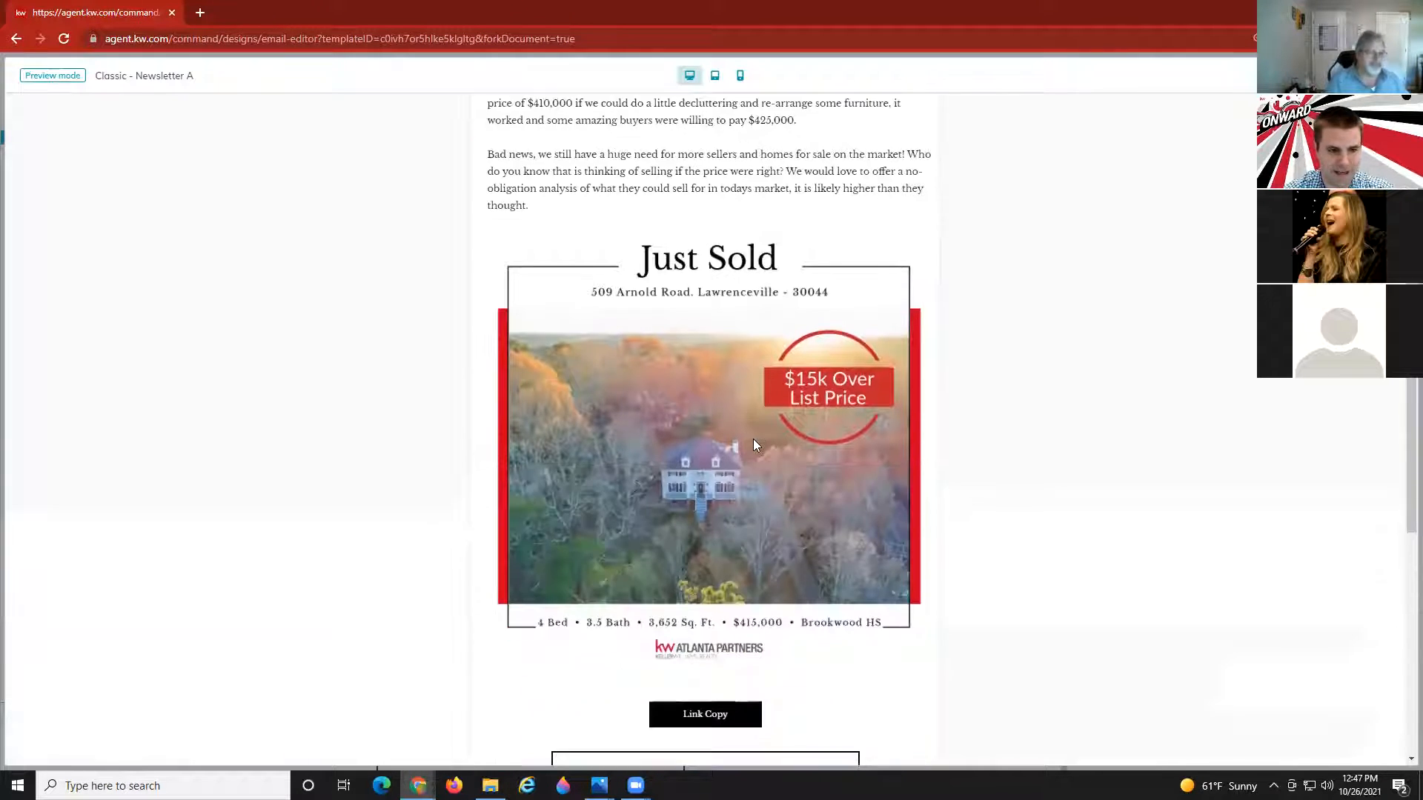
scroll(753, 445, "down", 3)
scroll(759, 446, "up", 7)
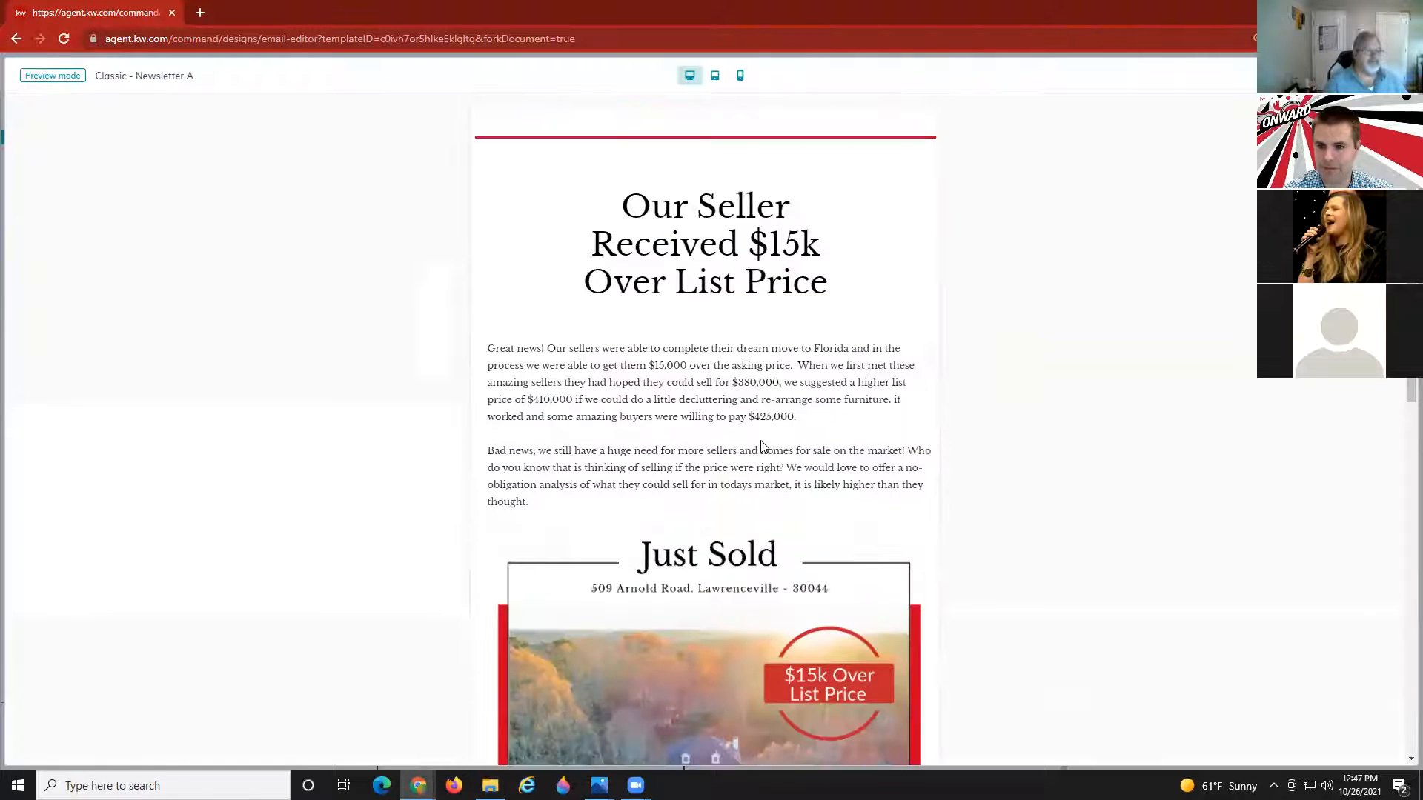
scroll(768, 437, "down", 3)
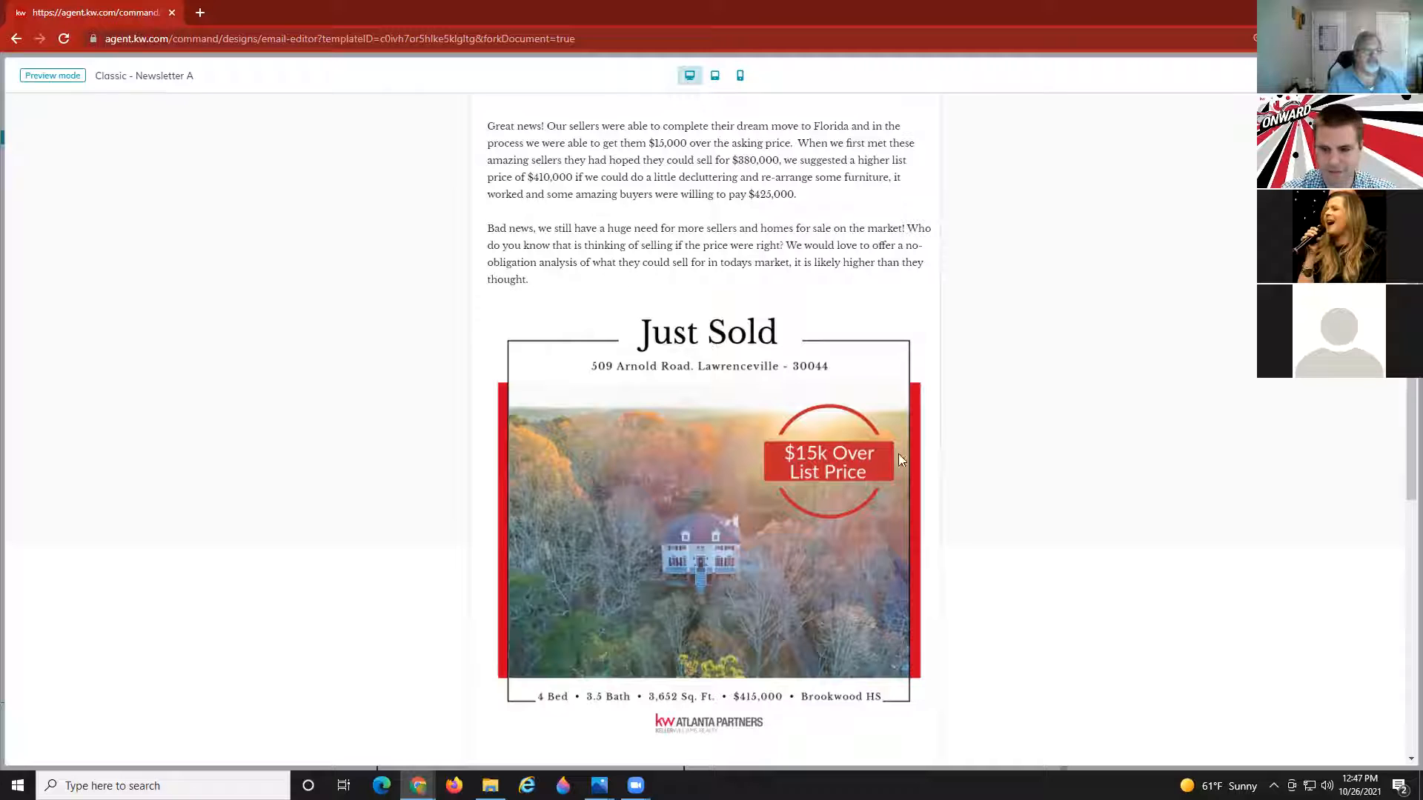
scroll(706, 430, "up", 3)
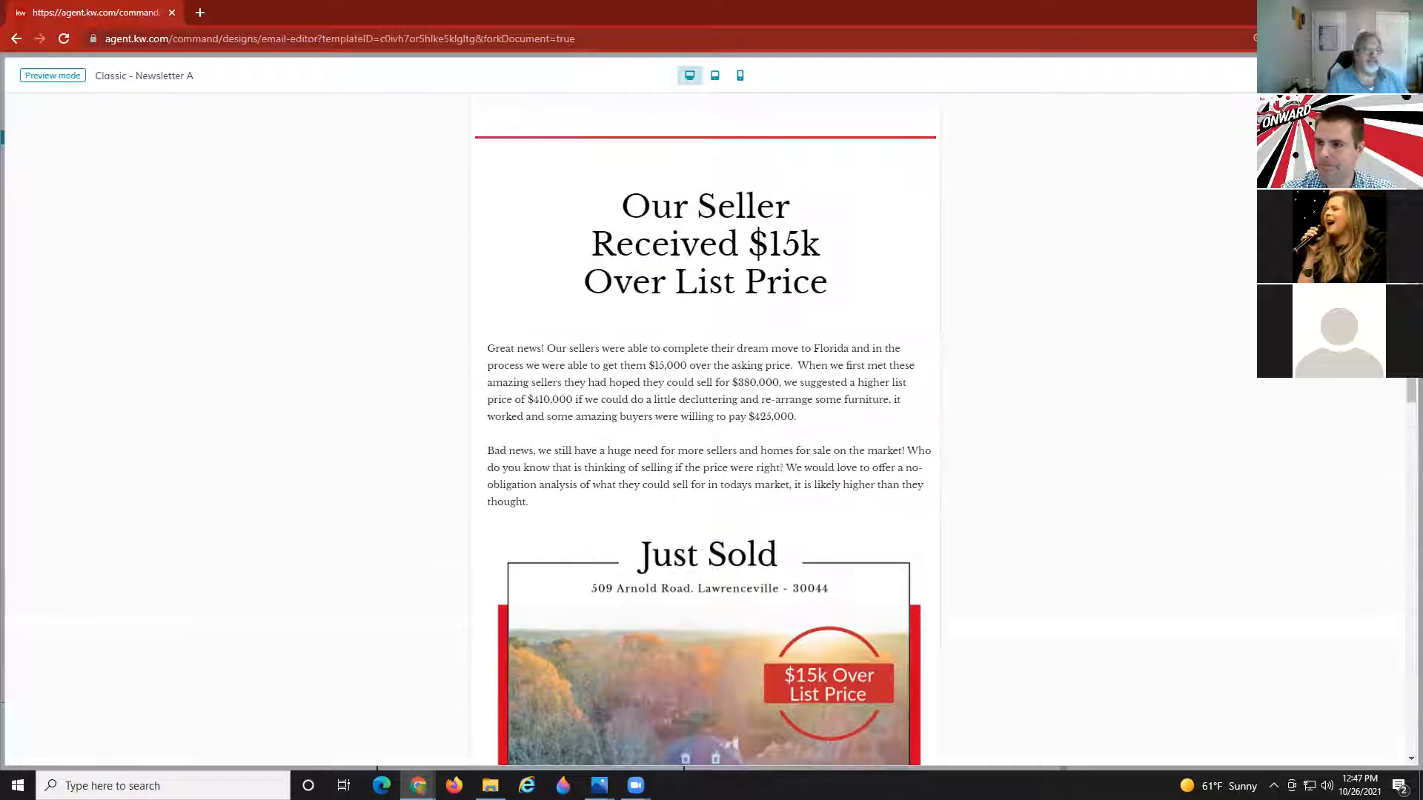
Exit preview and set the Just Sold image's width and height to 575 px.
left_click(1396, 76)
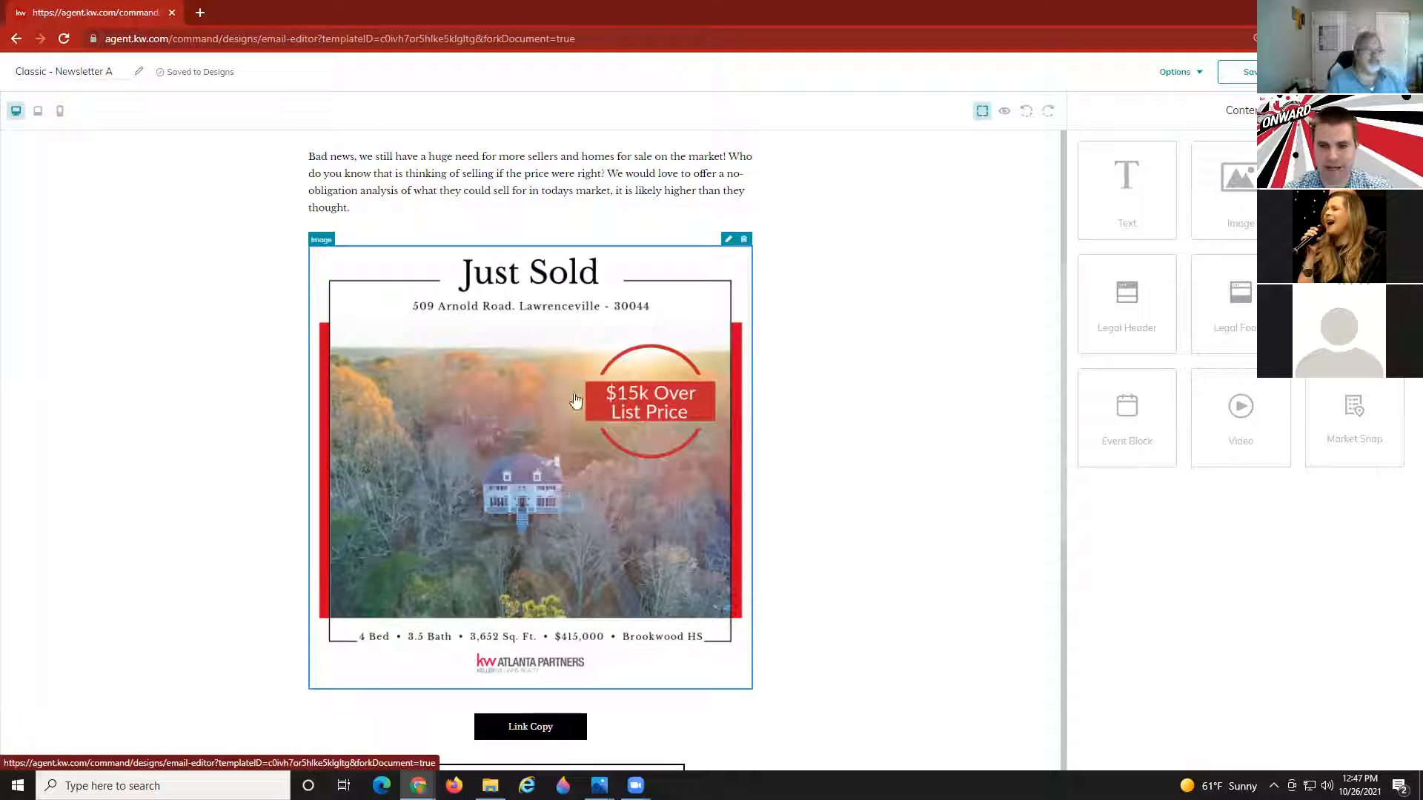
left_click(728, 241)
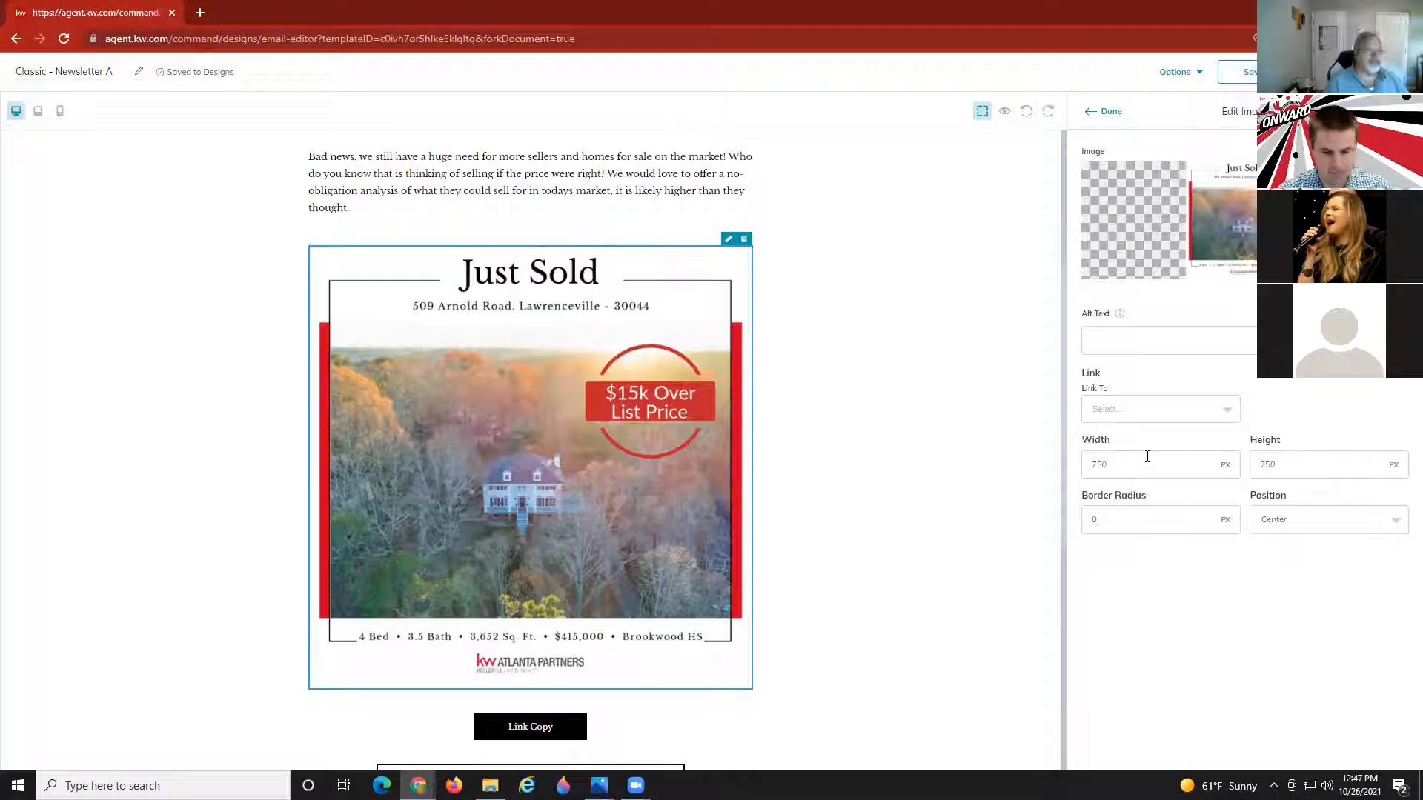
key("ctrl+plus")
key("ctrl+plus")
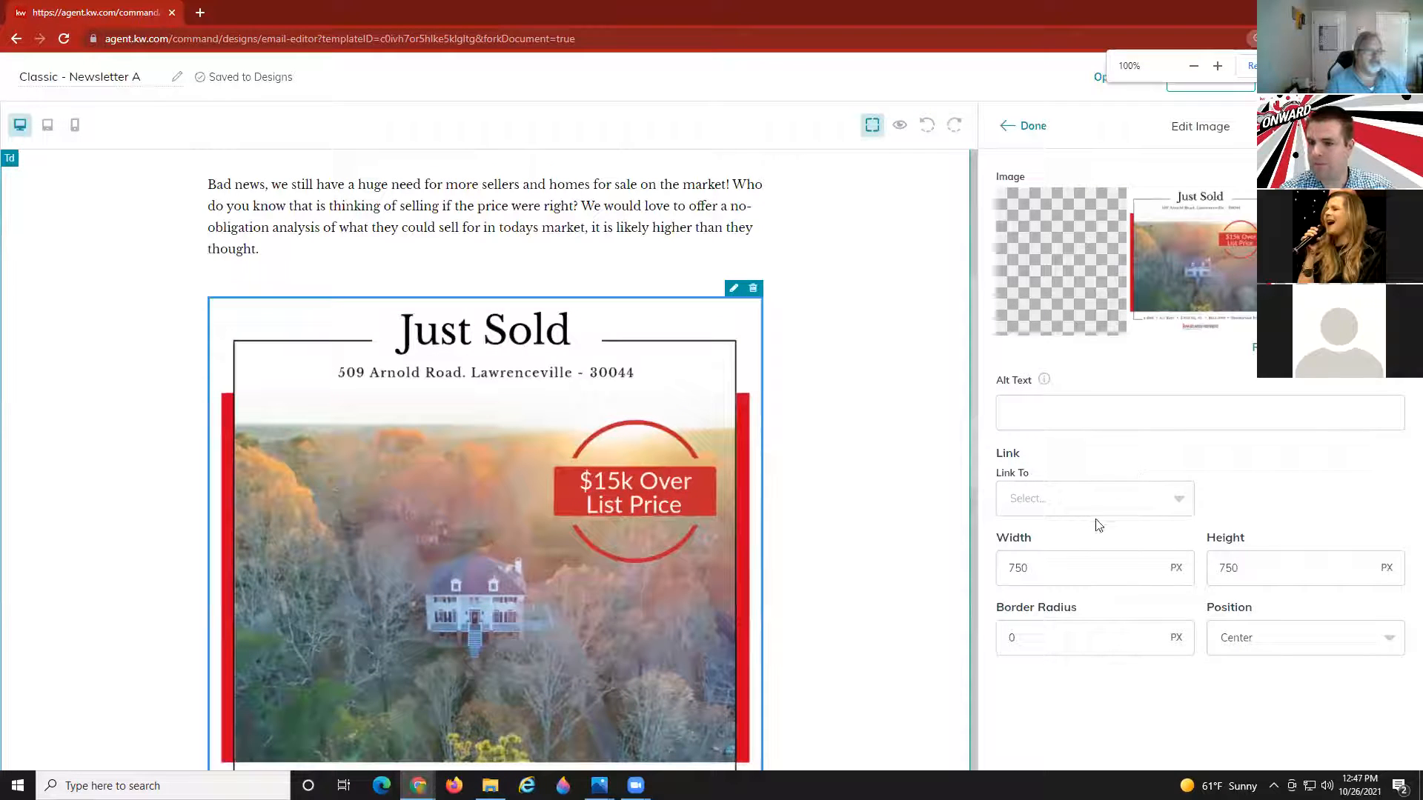
left_click_drag(1070, 569, 1001, 566)
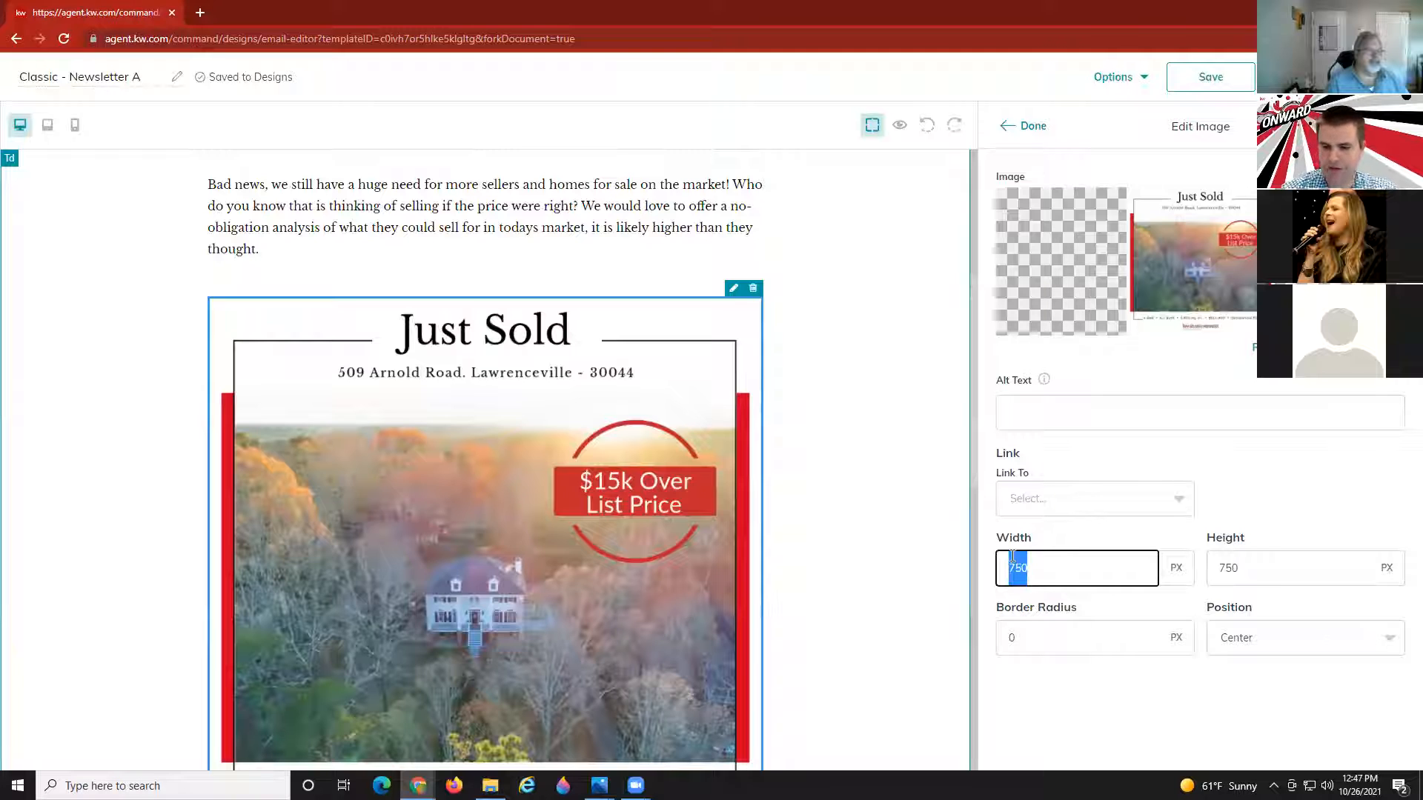
type("5")
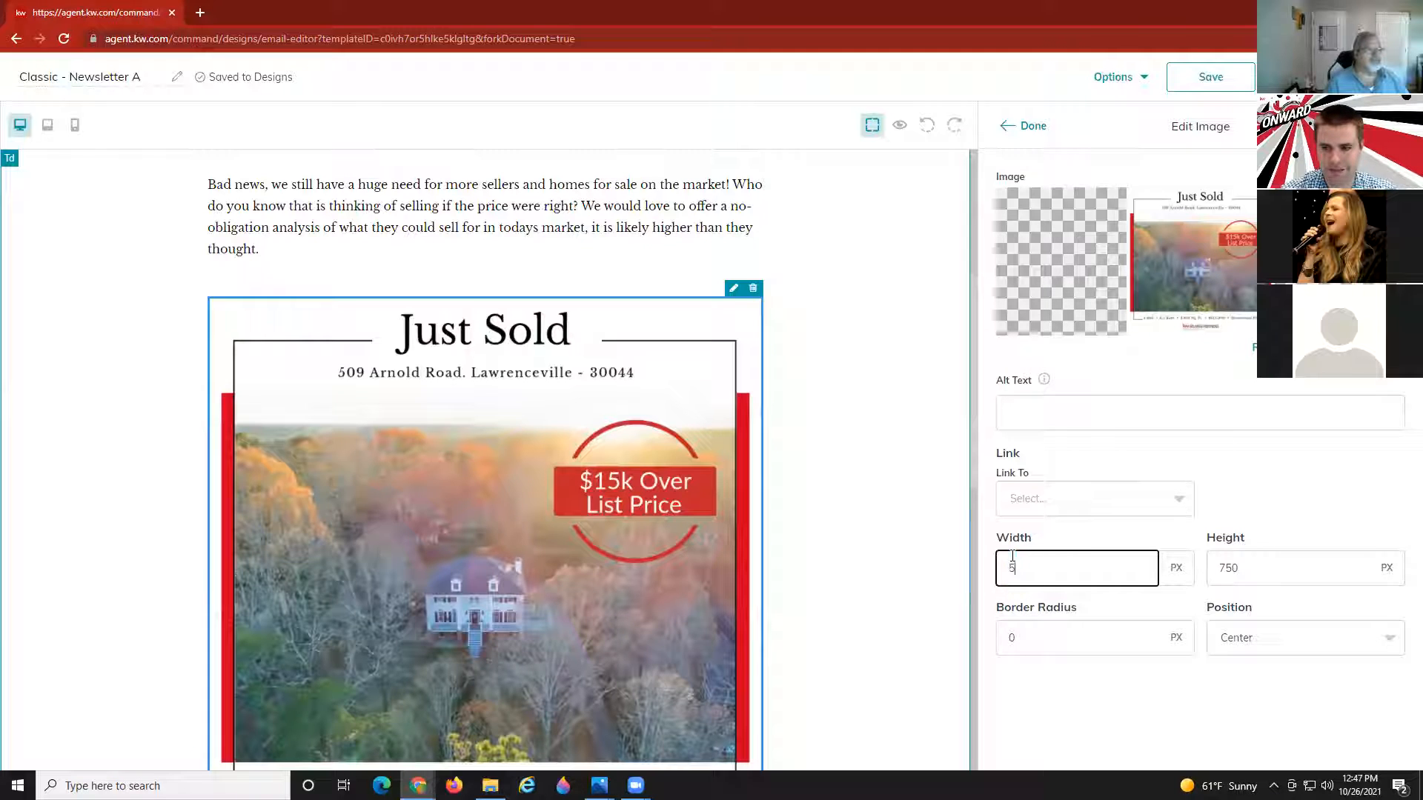
type("75")
key("Tab")
type("57")
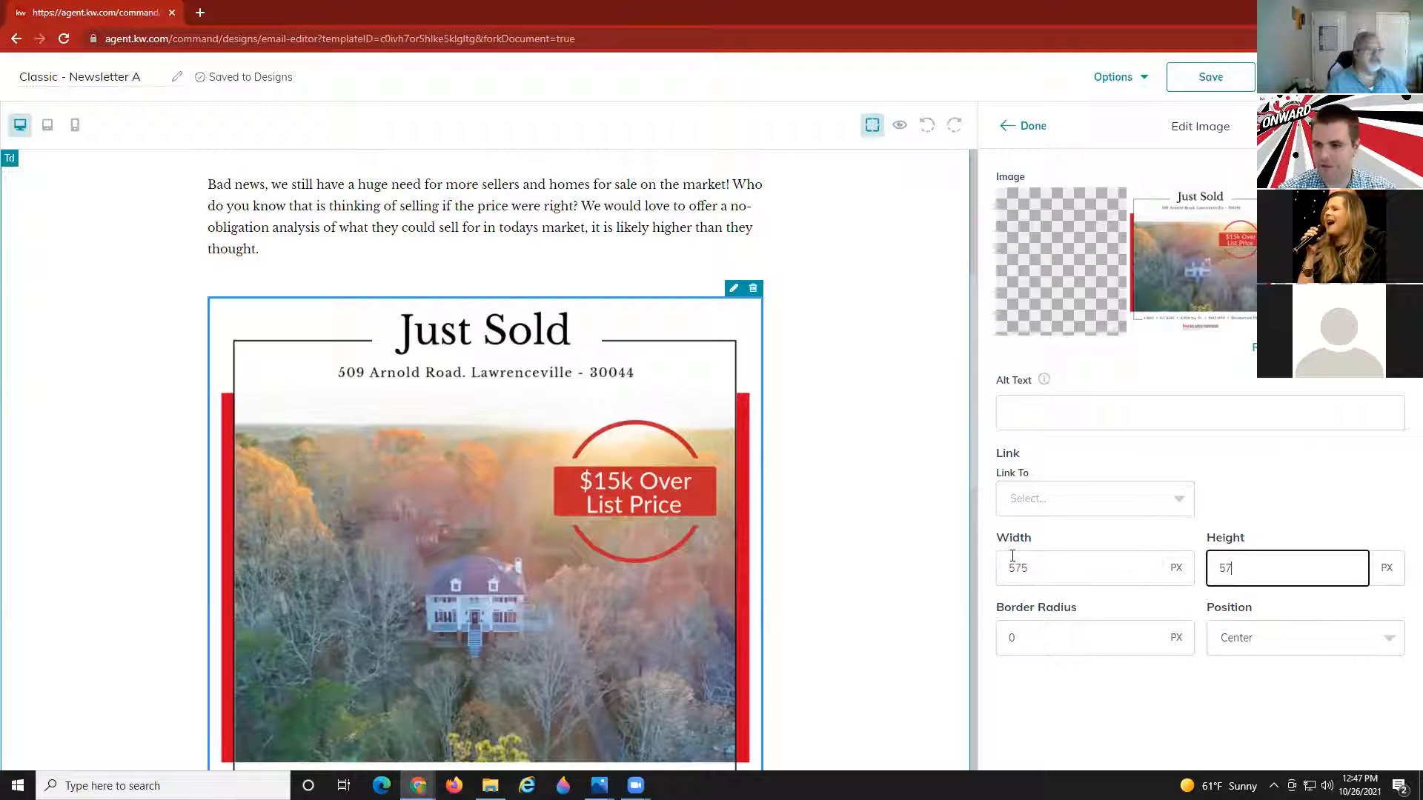
type("5")
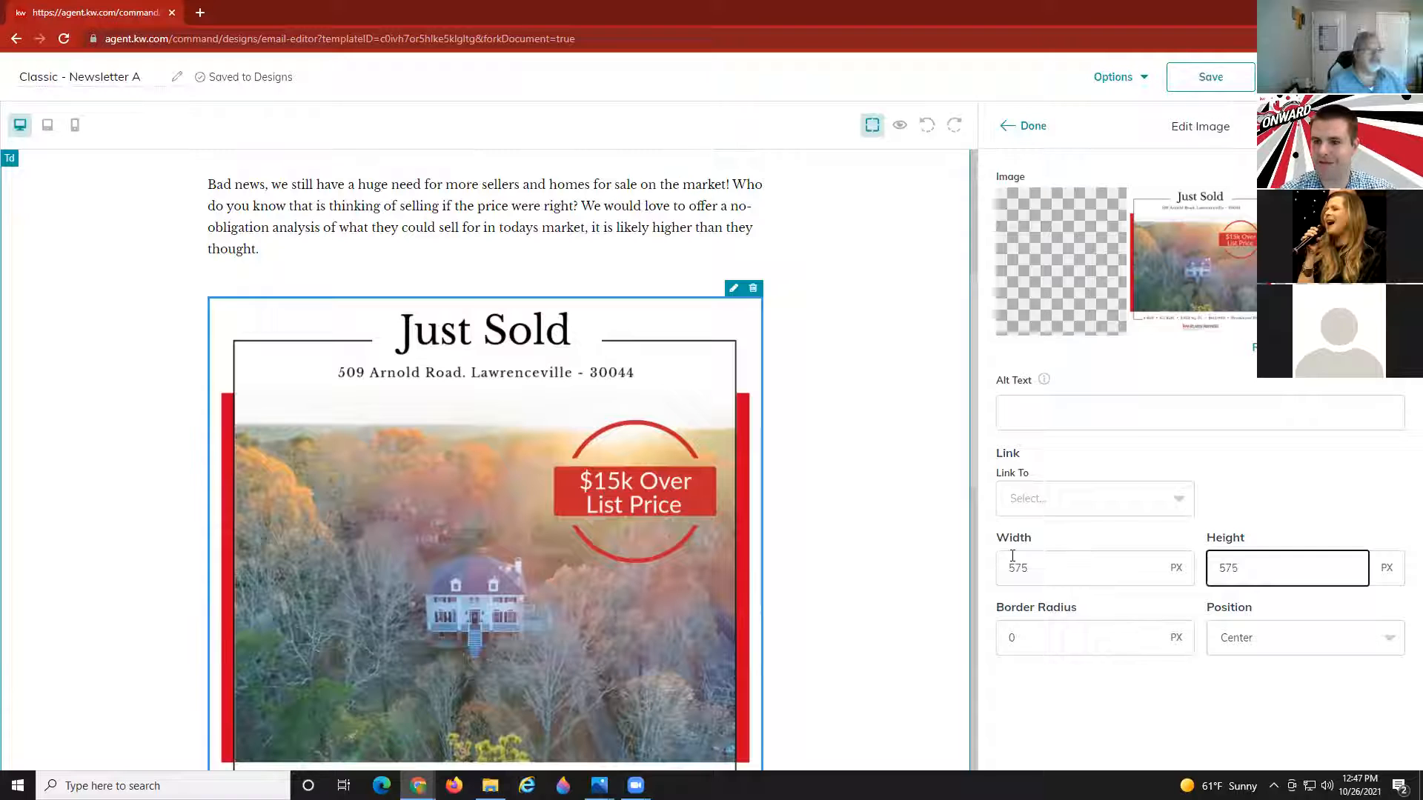
left_click(1030, 126)
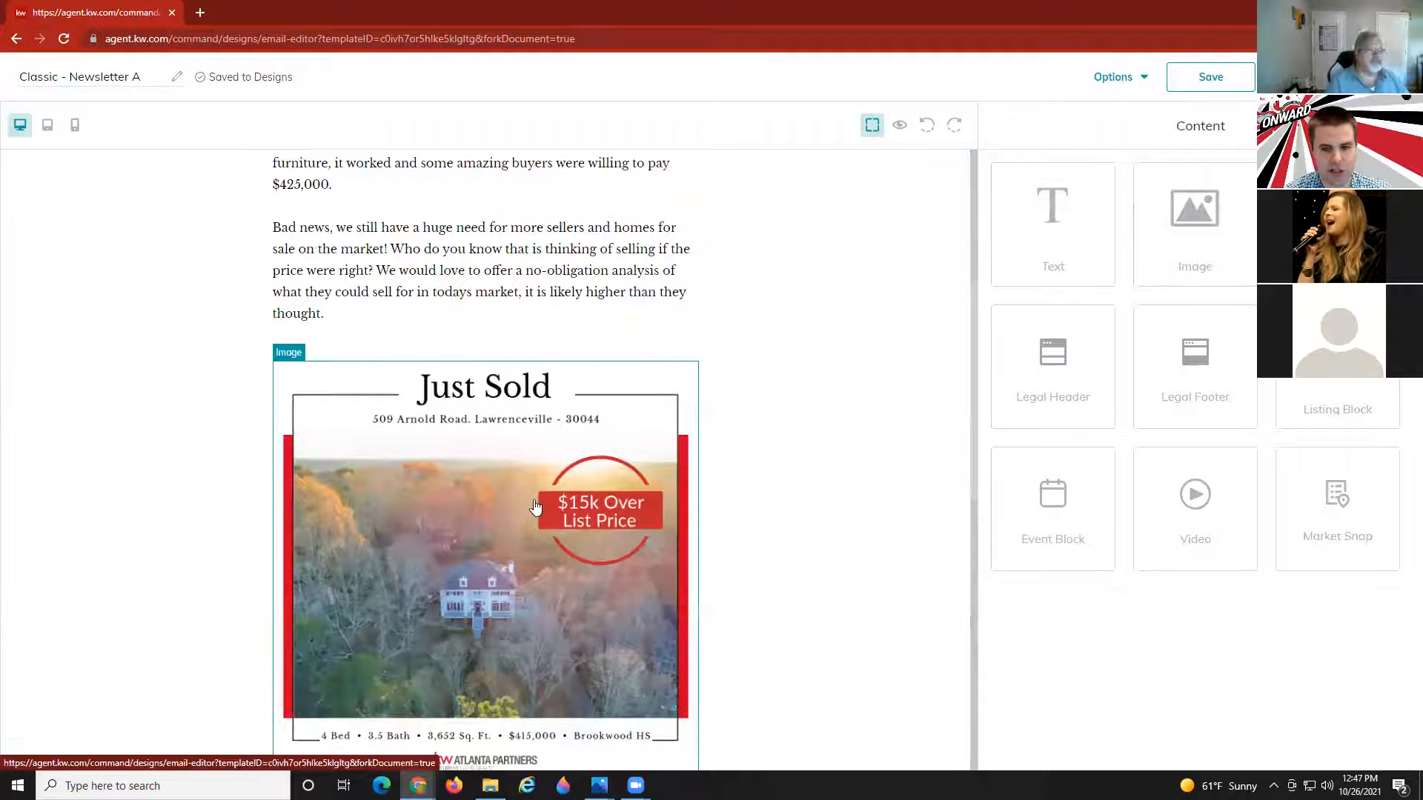
Set the Just Sold image's Link To option to Web address and close its settings.
scroll(523, 529, "up", 1)
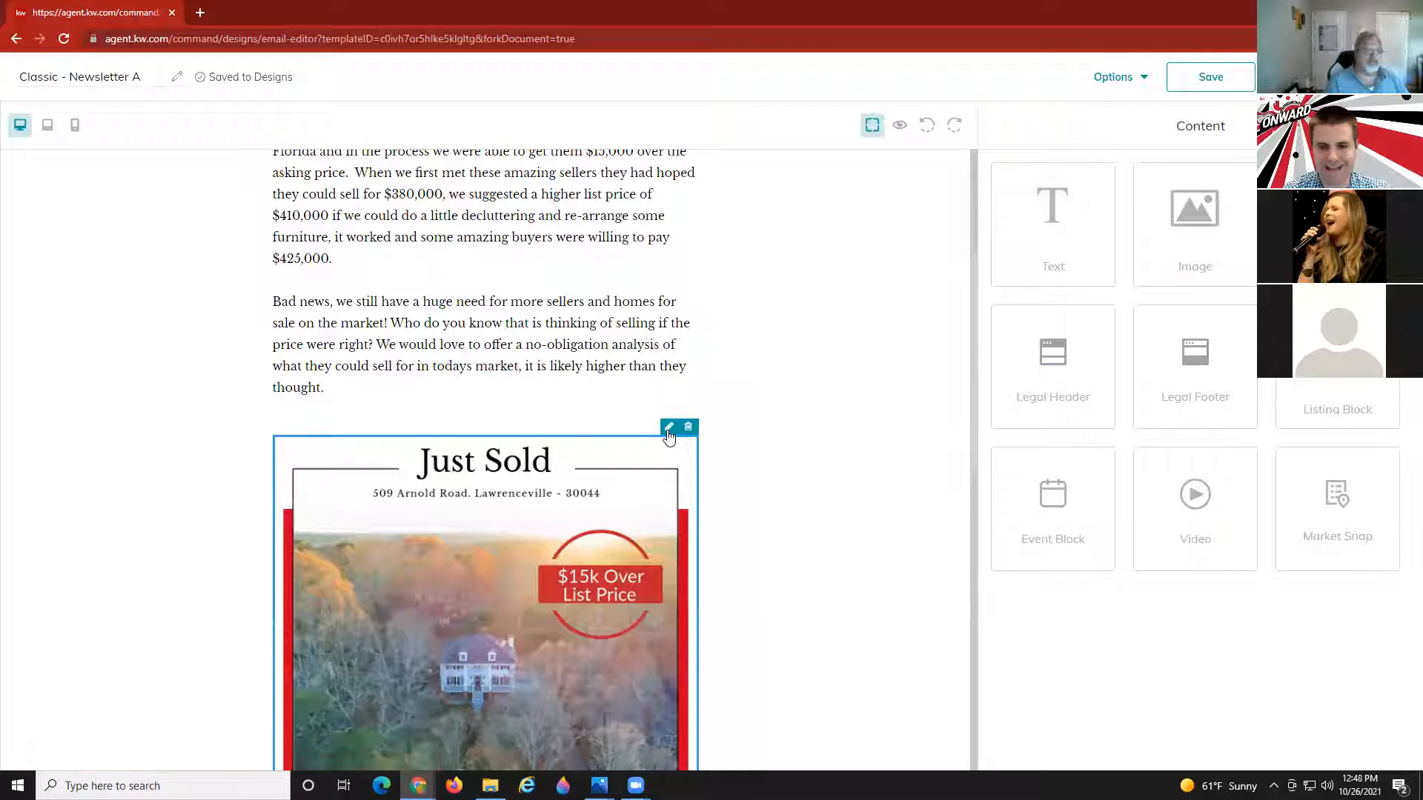
left_click(669, 431)
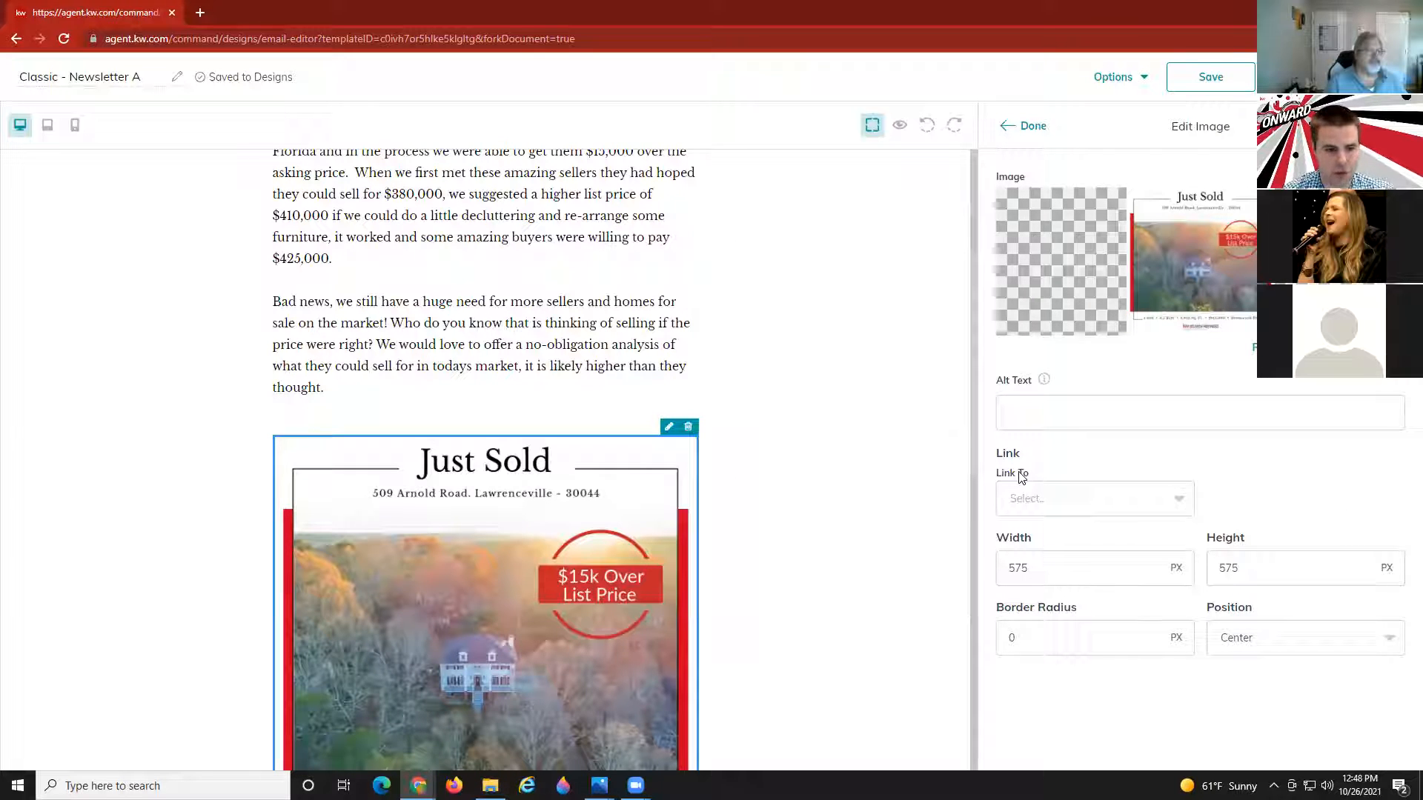
left_click(1179, 499)
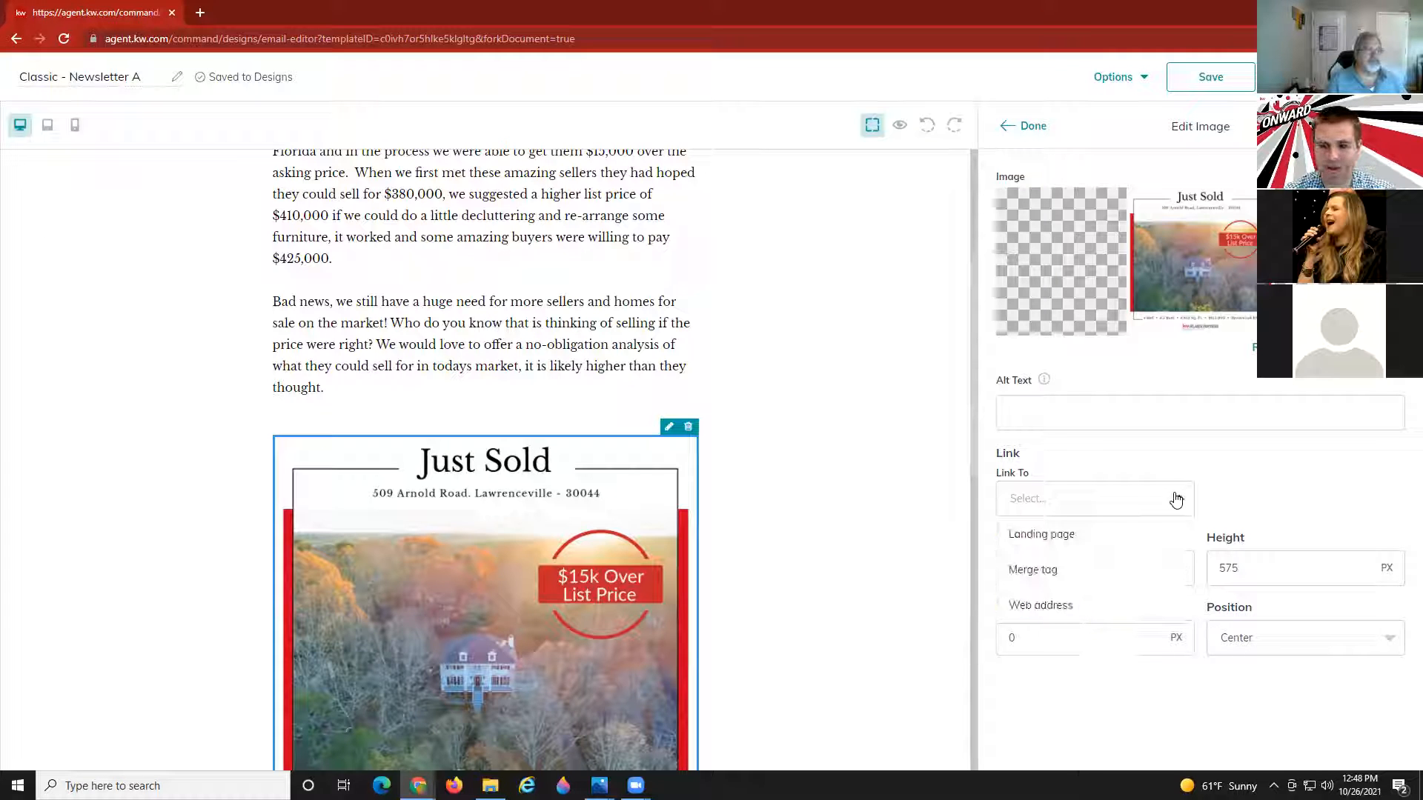
left_click(1077, 604)
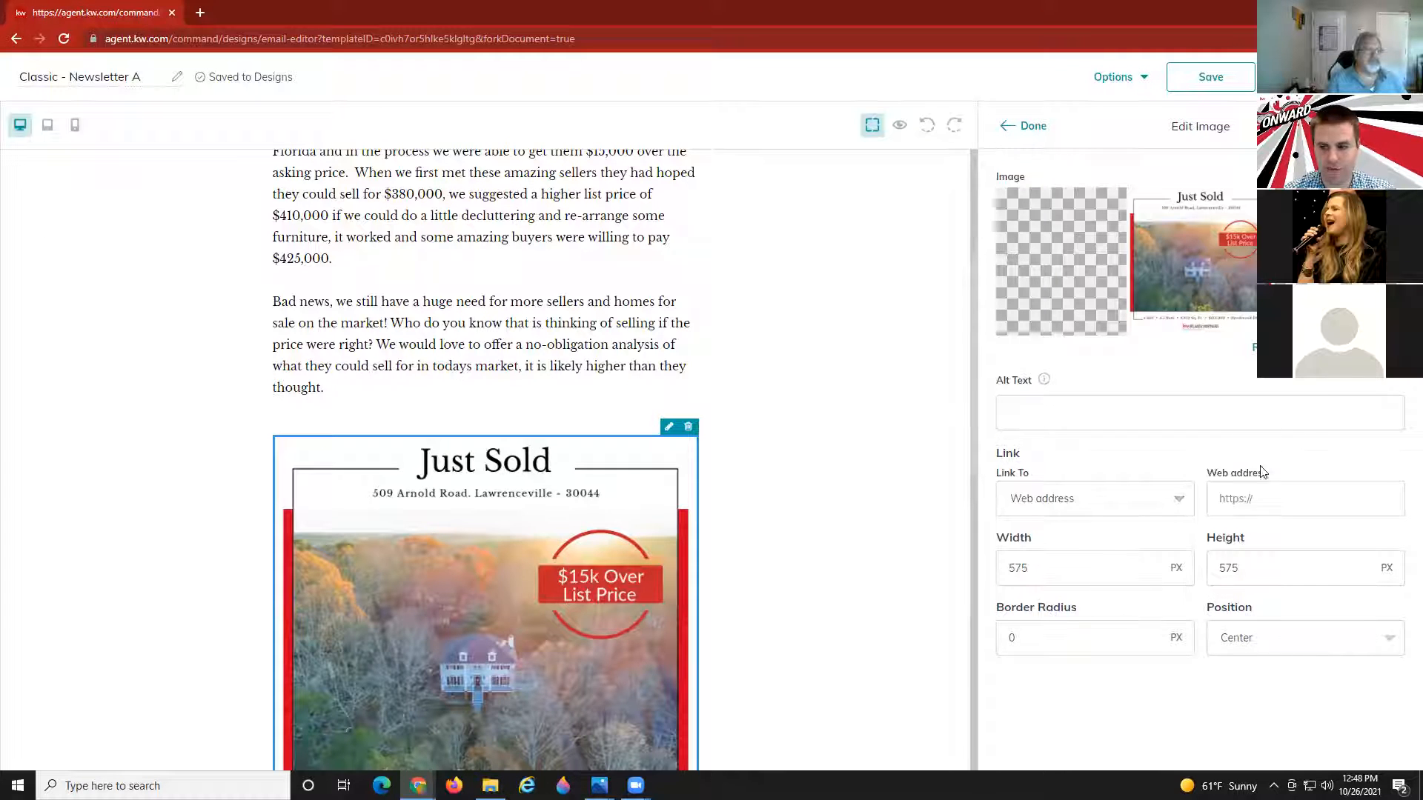
left_click(1277, 495)
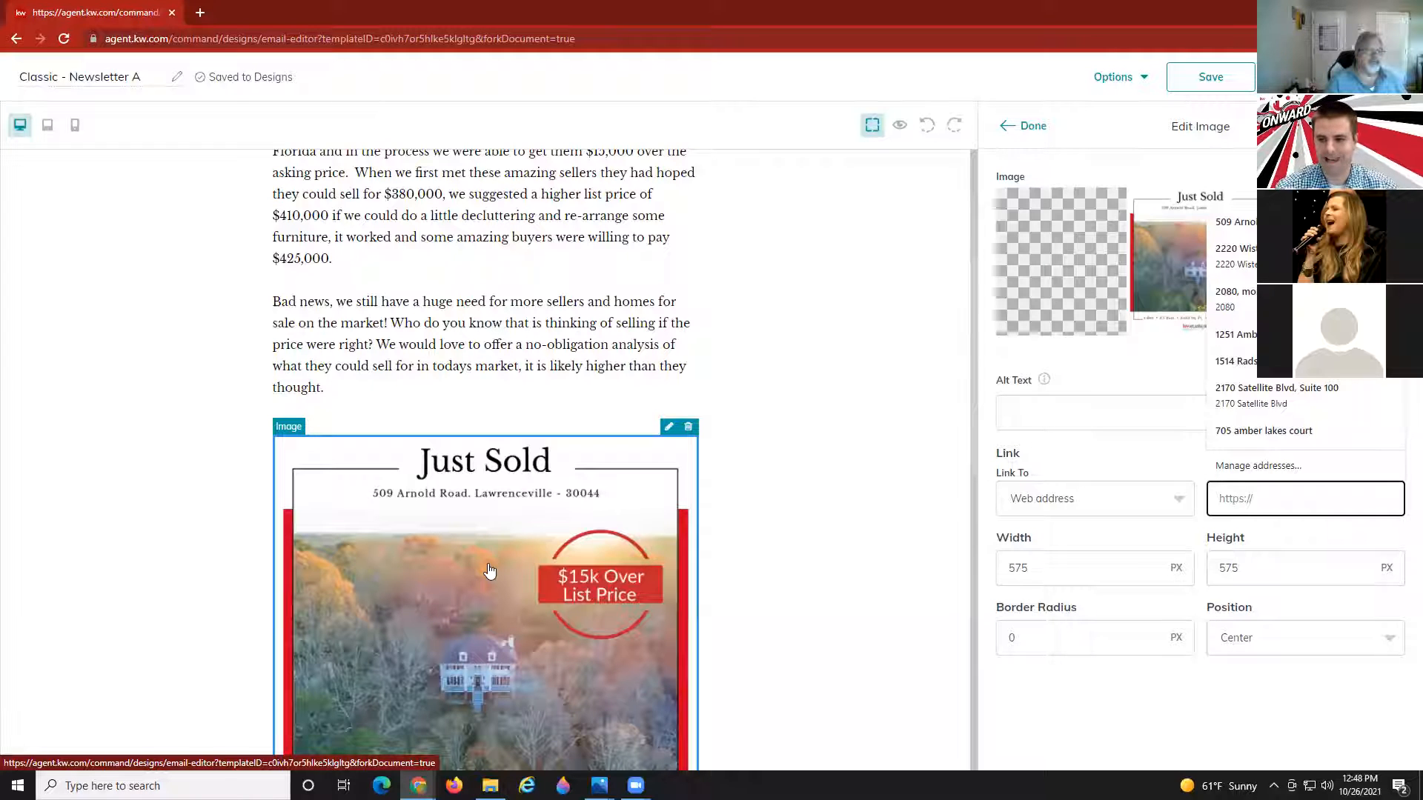
left_click(1101, 510)
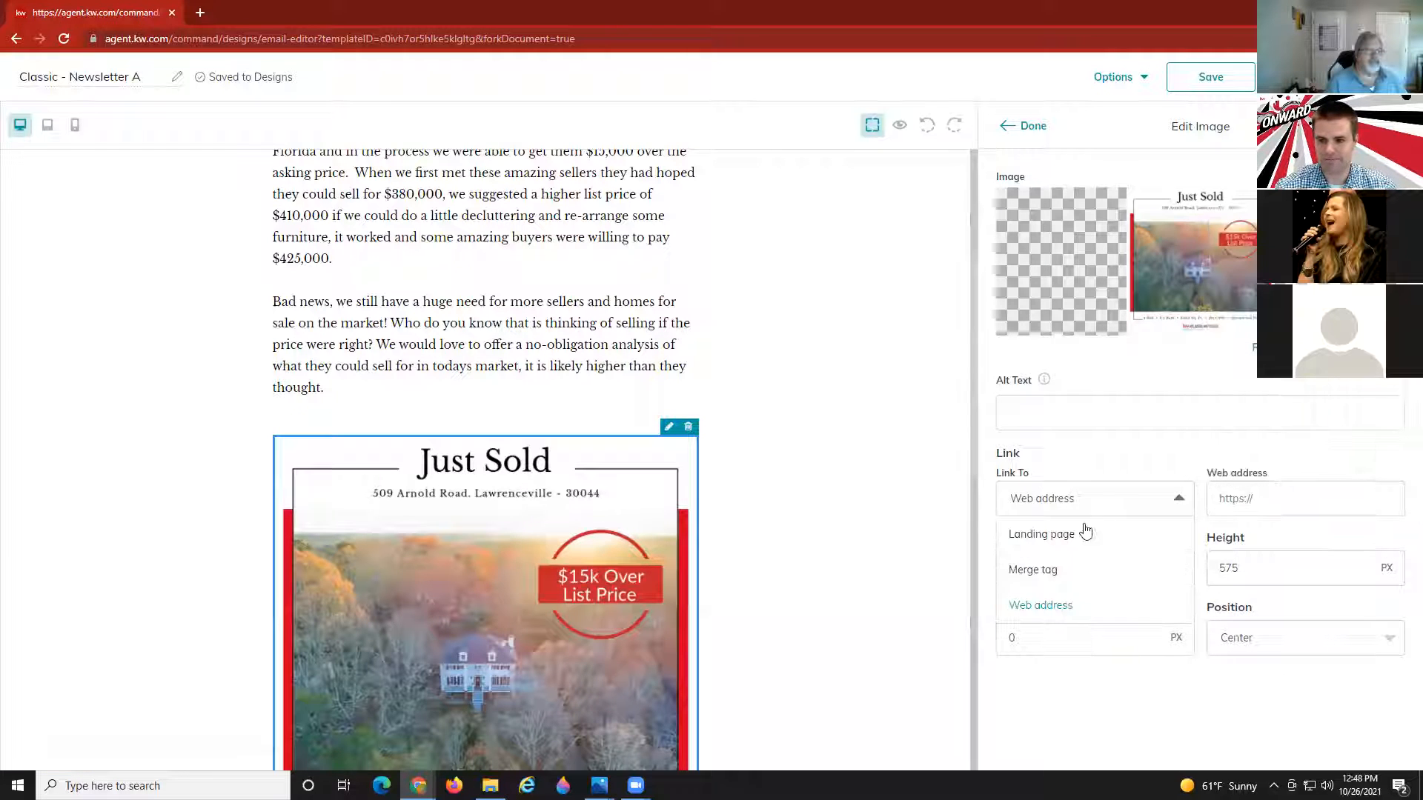
left_click(1097, 455)
left_click(1028, 138)
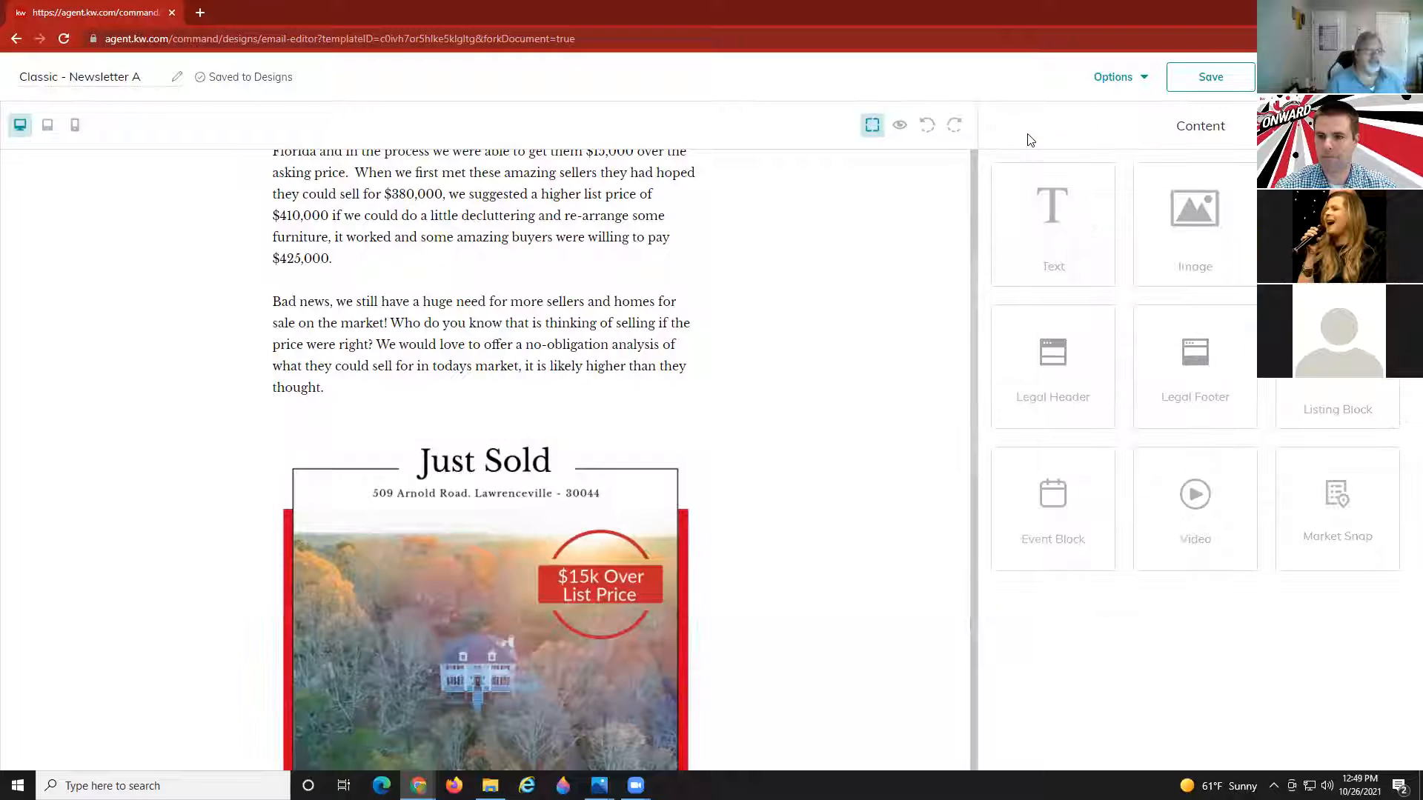
Scroll down and select the Link Copy button under the Just Sold flyer.
scroll(596, 564, "down", 4)
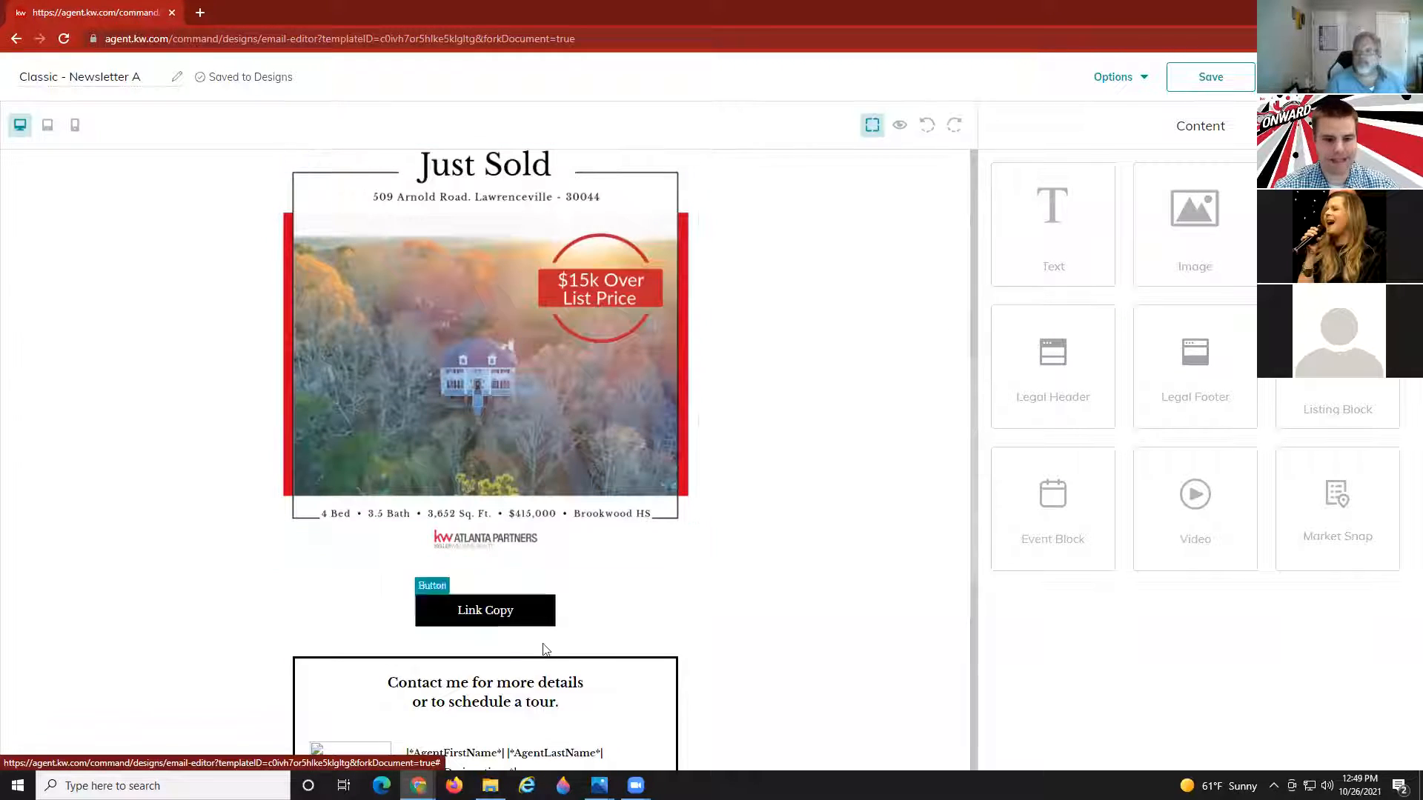
left_click(538, 619)
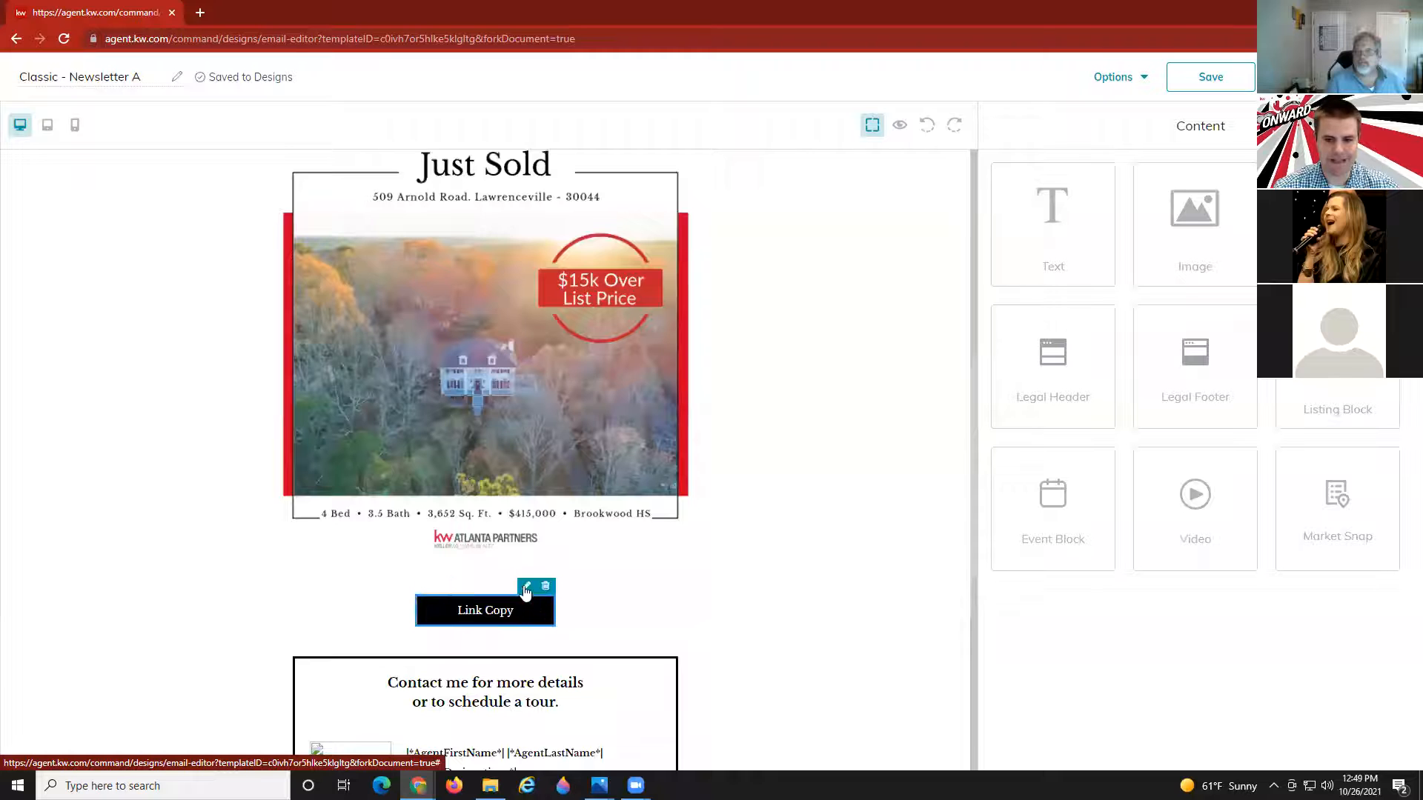
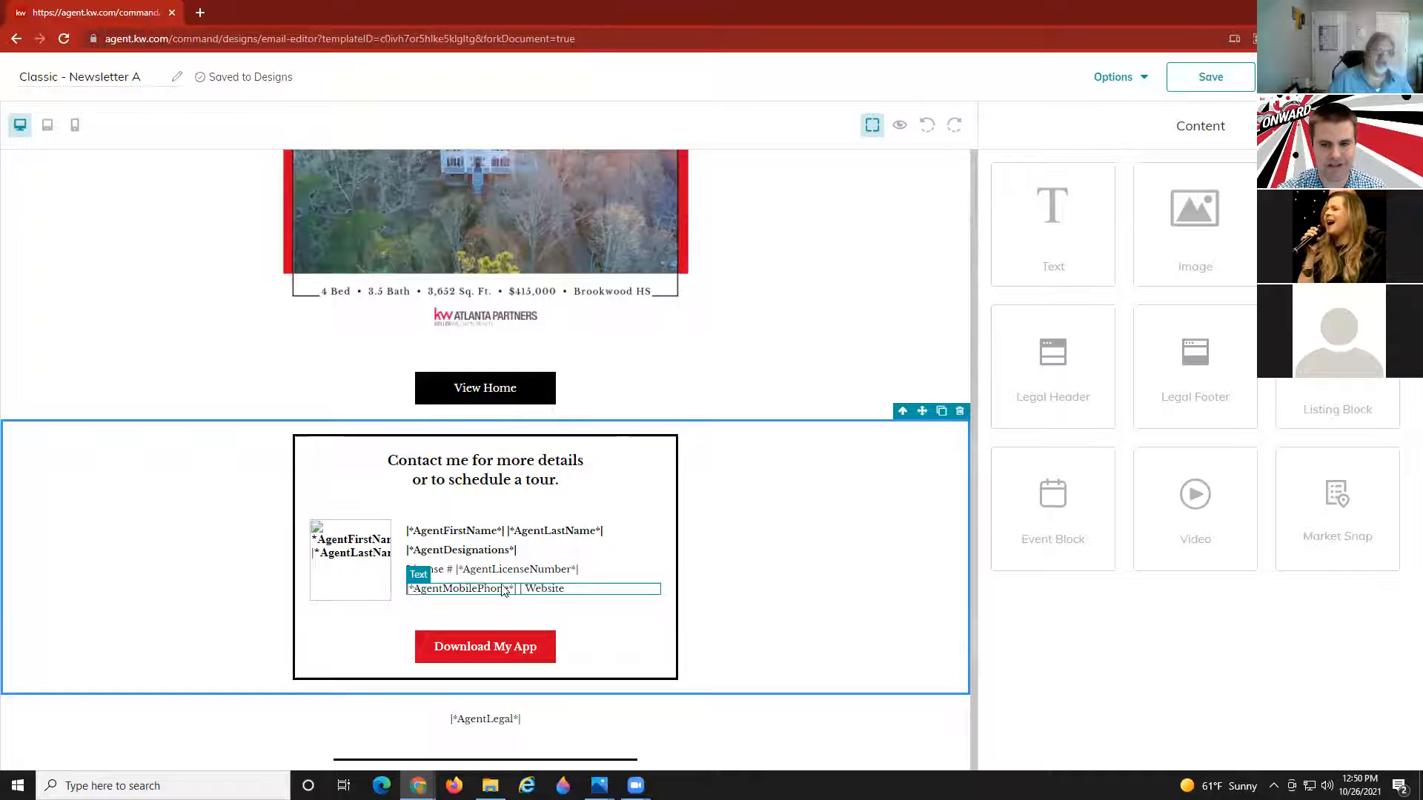
Add a Video block between the second paragraph and Just Sold, then open its Video URL field.
scroll(511, 578, "down", 2)
scroll(508, 585, "down", 3)
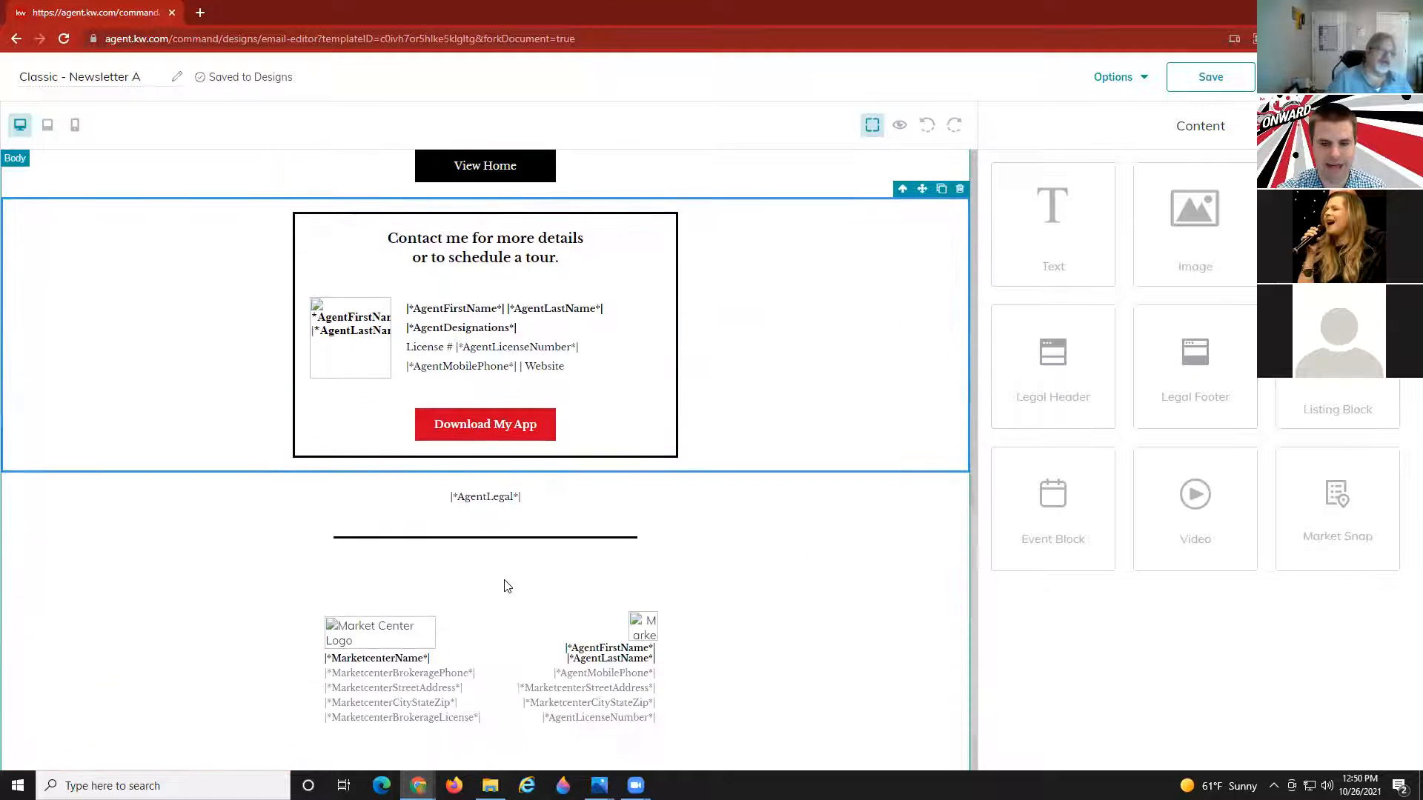
scroll(506, 597, "up", 6)
scroll(507, 604, "up", 8)
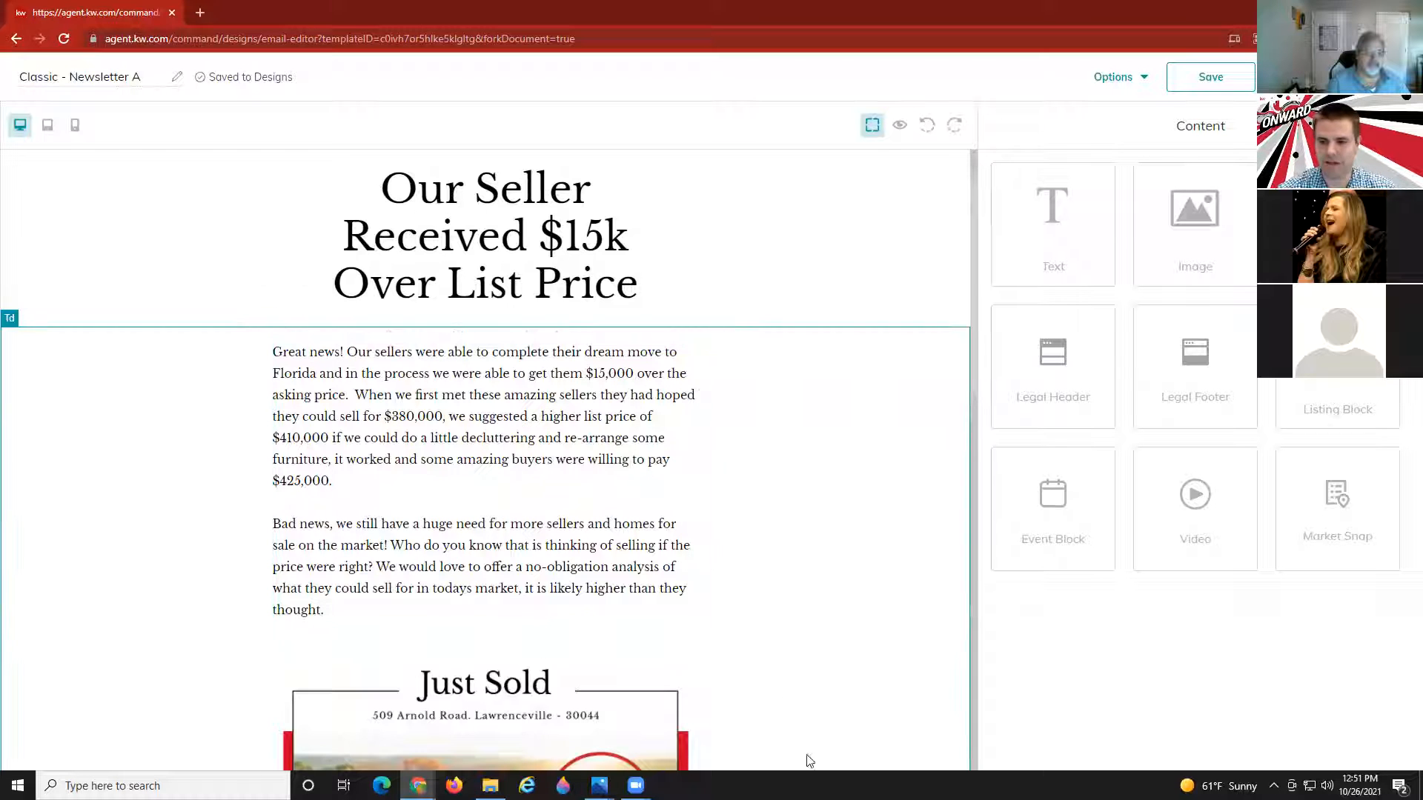
left_click_drag(1144, 498, 521, 635)
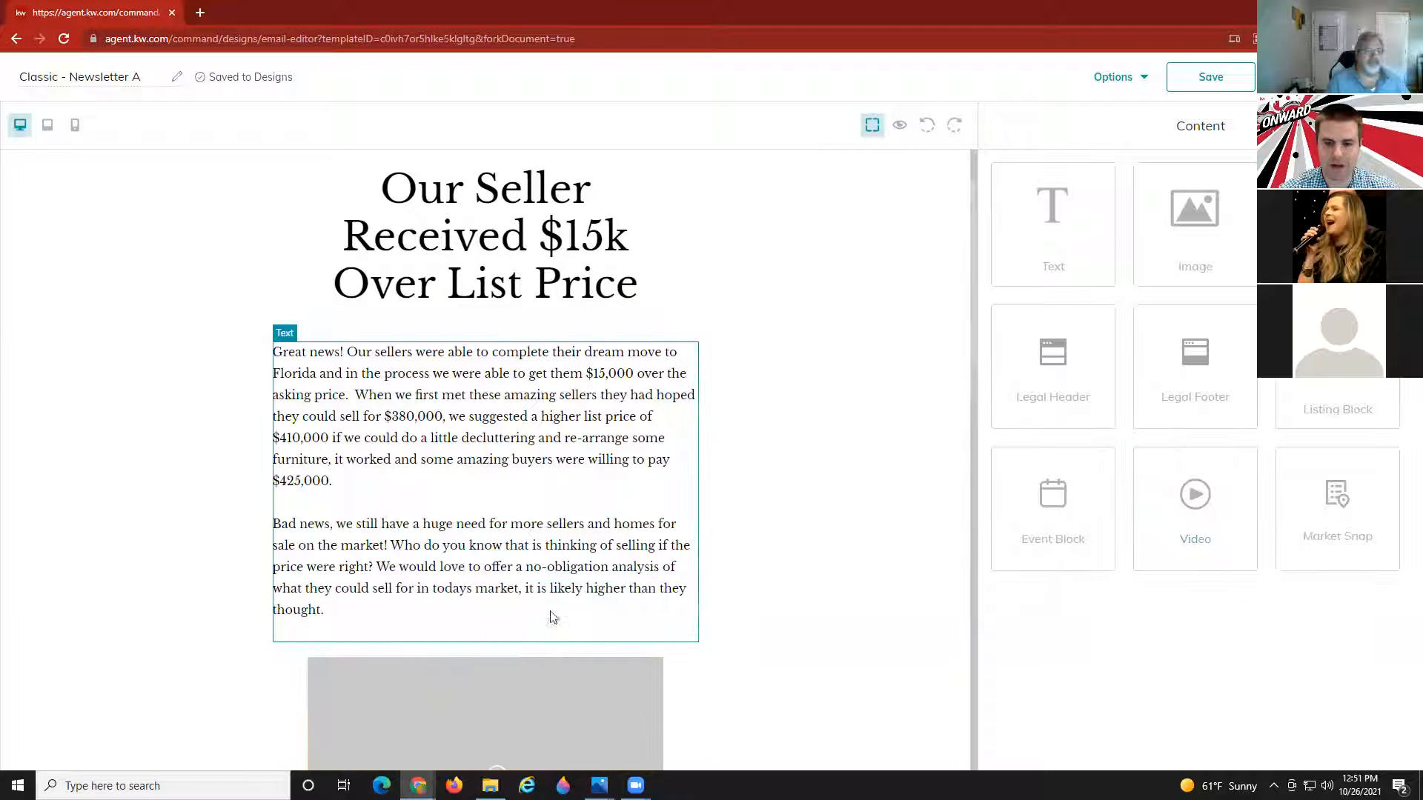
scroll(523, 601, "down", 3)
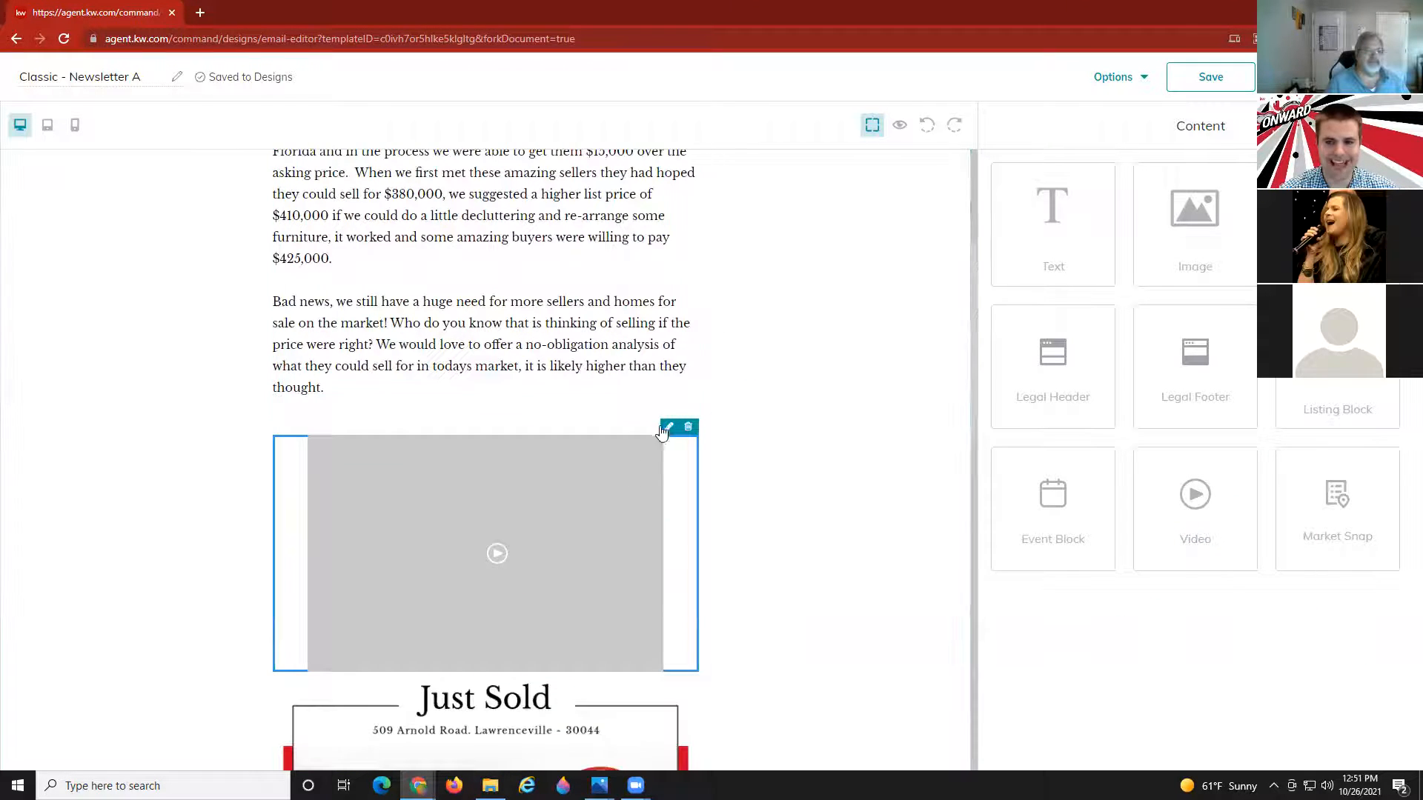
left_click(669, 428)
left_click(1132, 206)
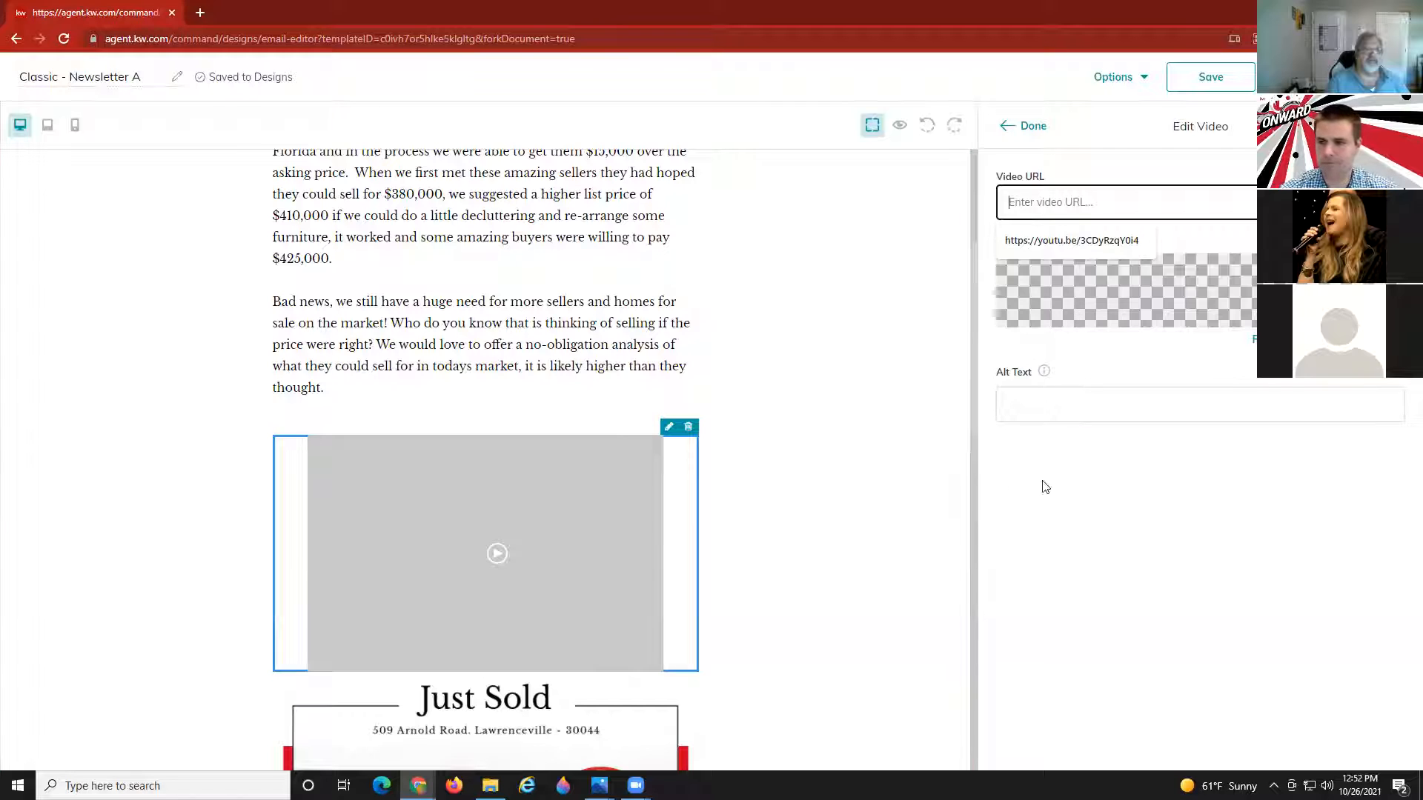
Close the video settings and delete the empty video block.
left_click(1024, 126)
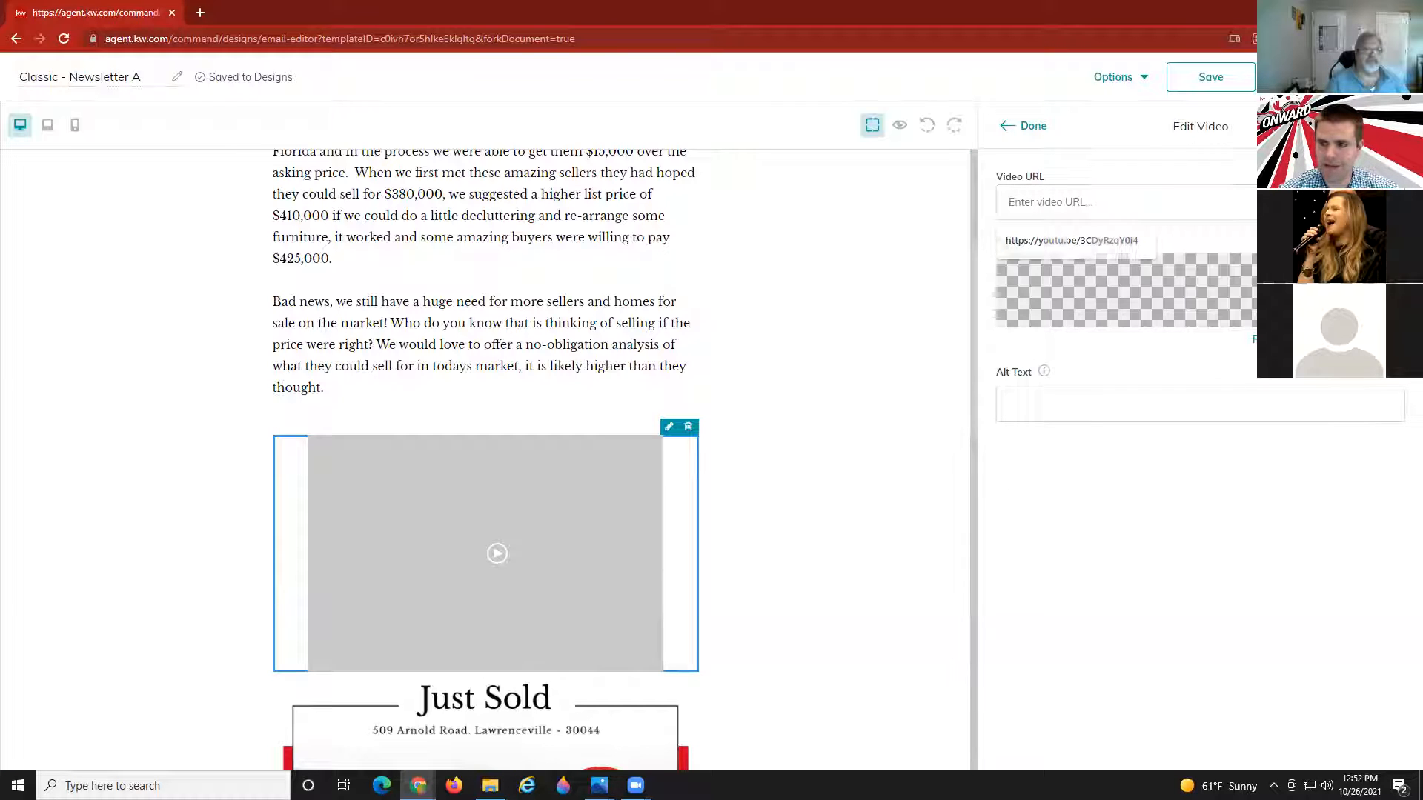
left_click(688, 427)
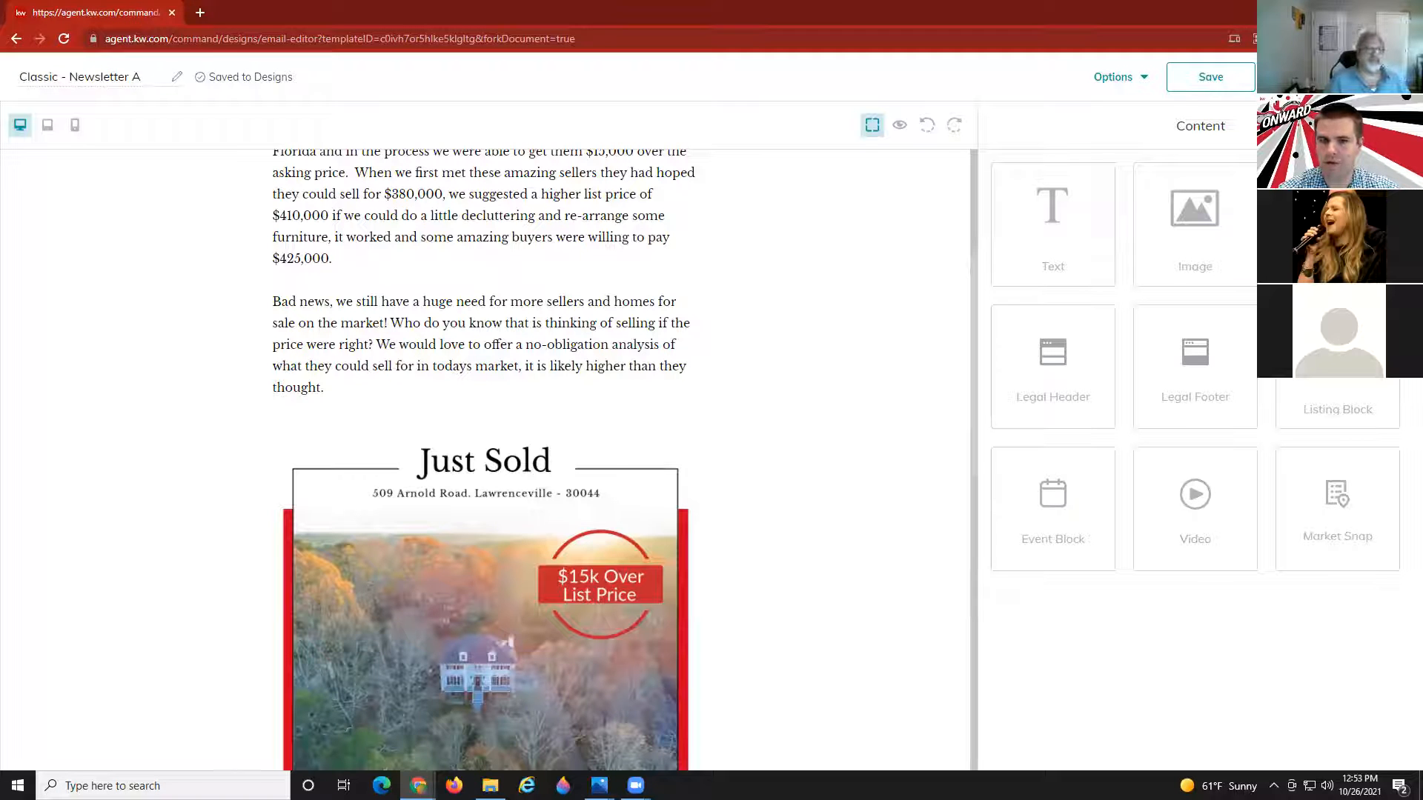
Rename the design to '509 test 145', return to Designs, and bring up Create Design.
left_click(141, 77)
triple_click(138, 72)
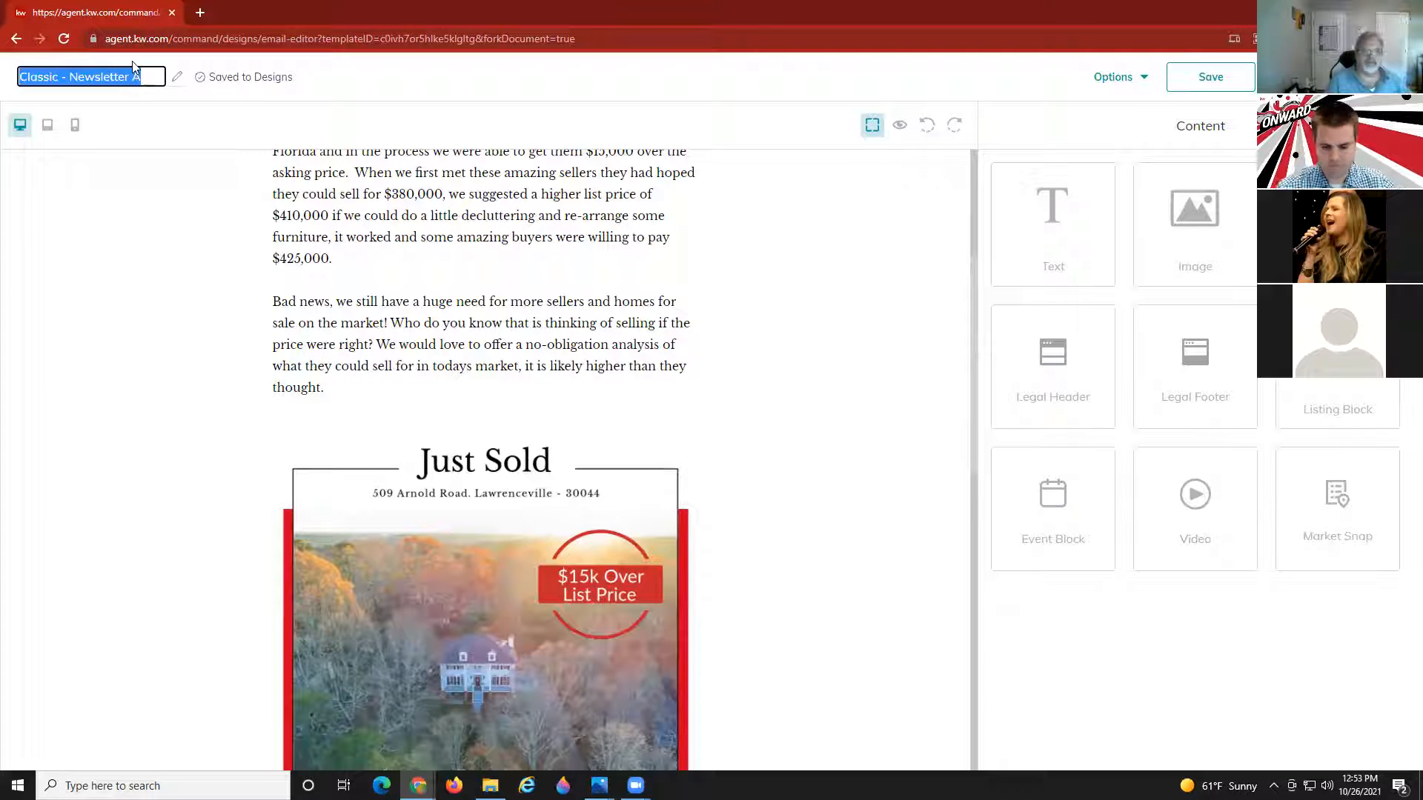
type("509 test 145")
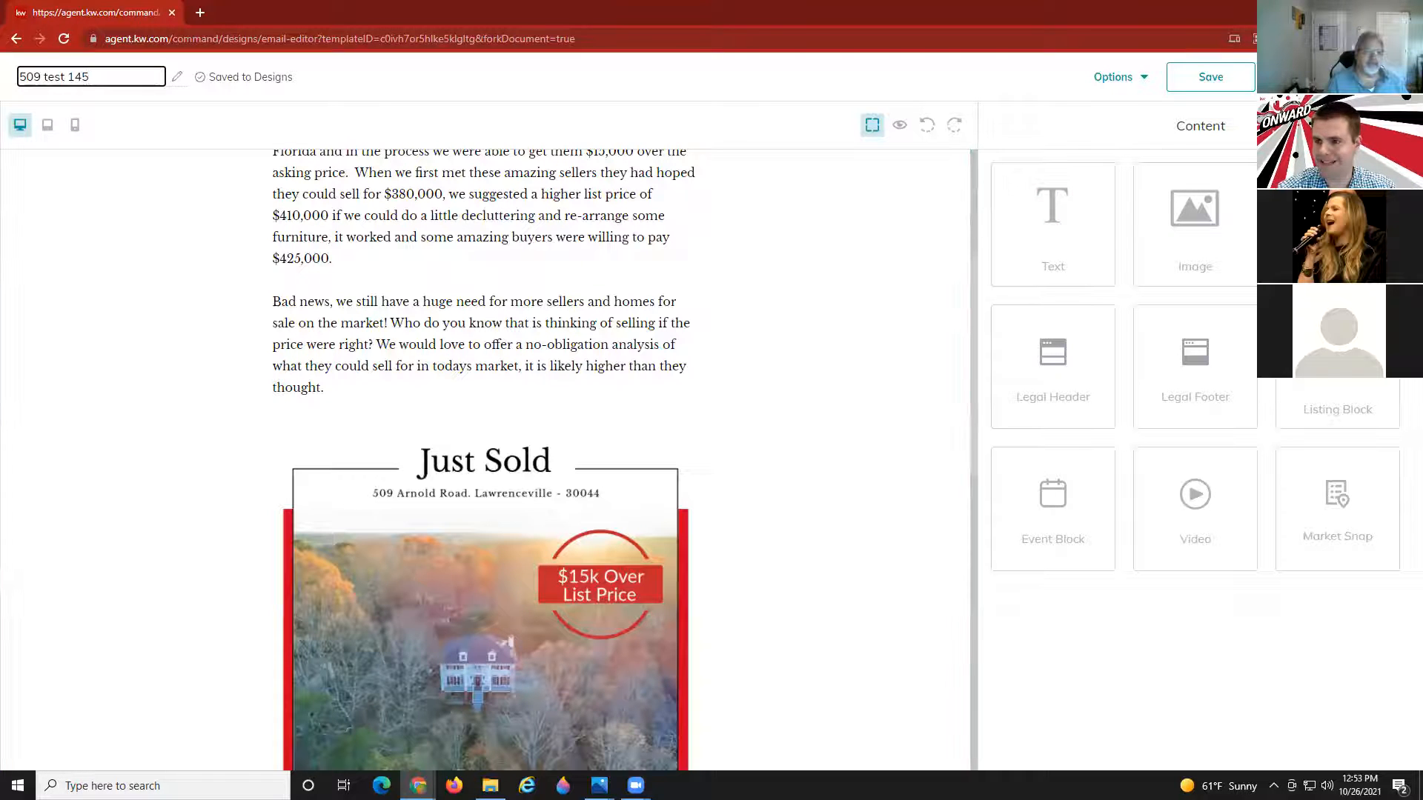
left_click(1334, 77)
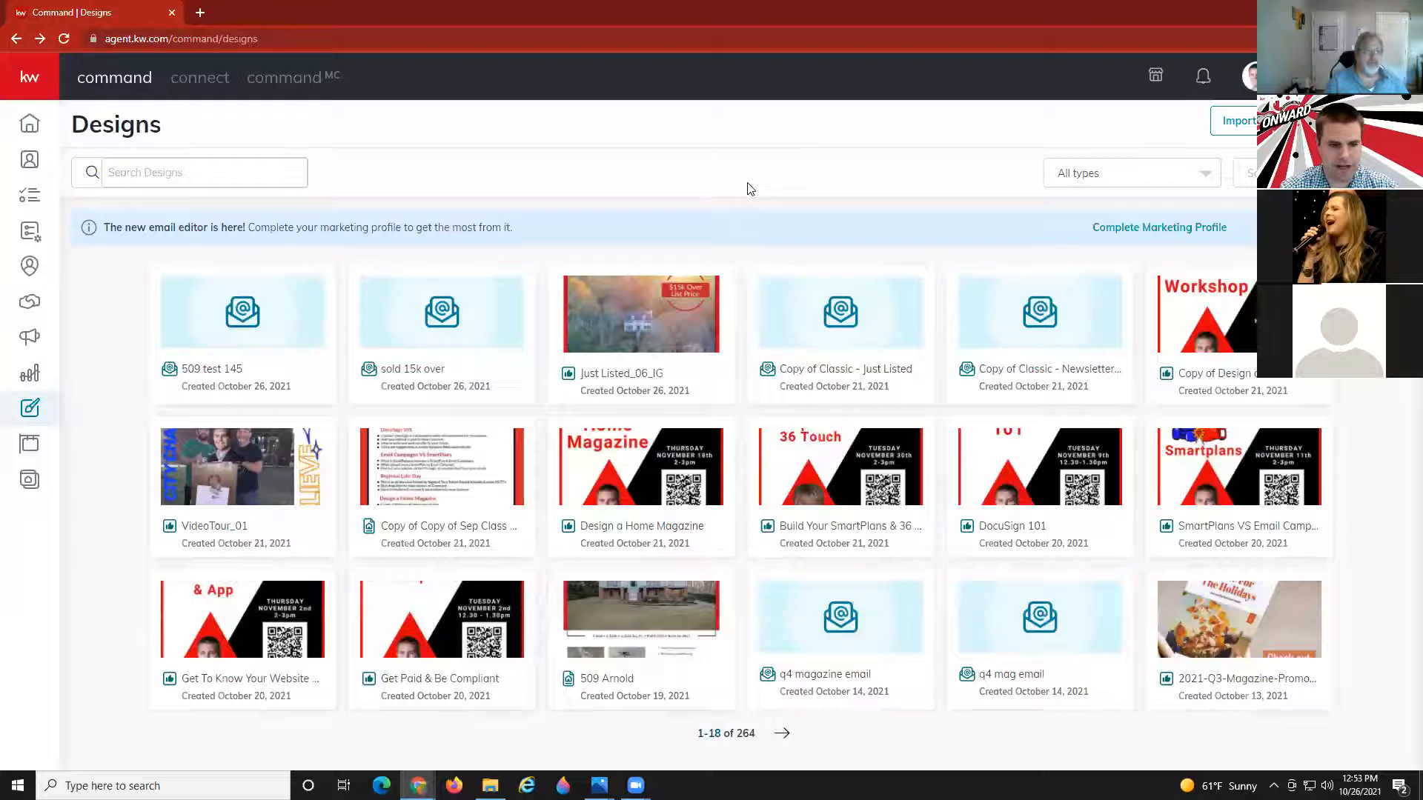
left_click(1358, 121)
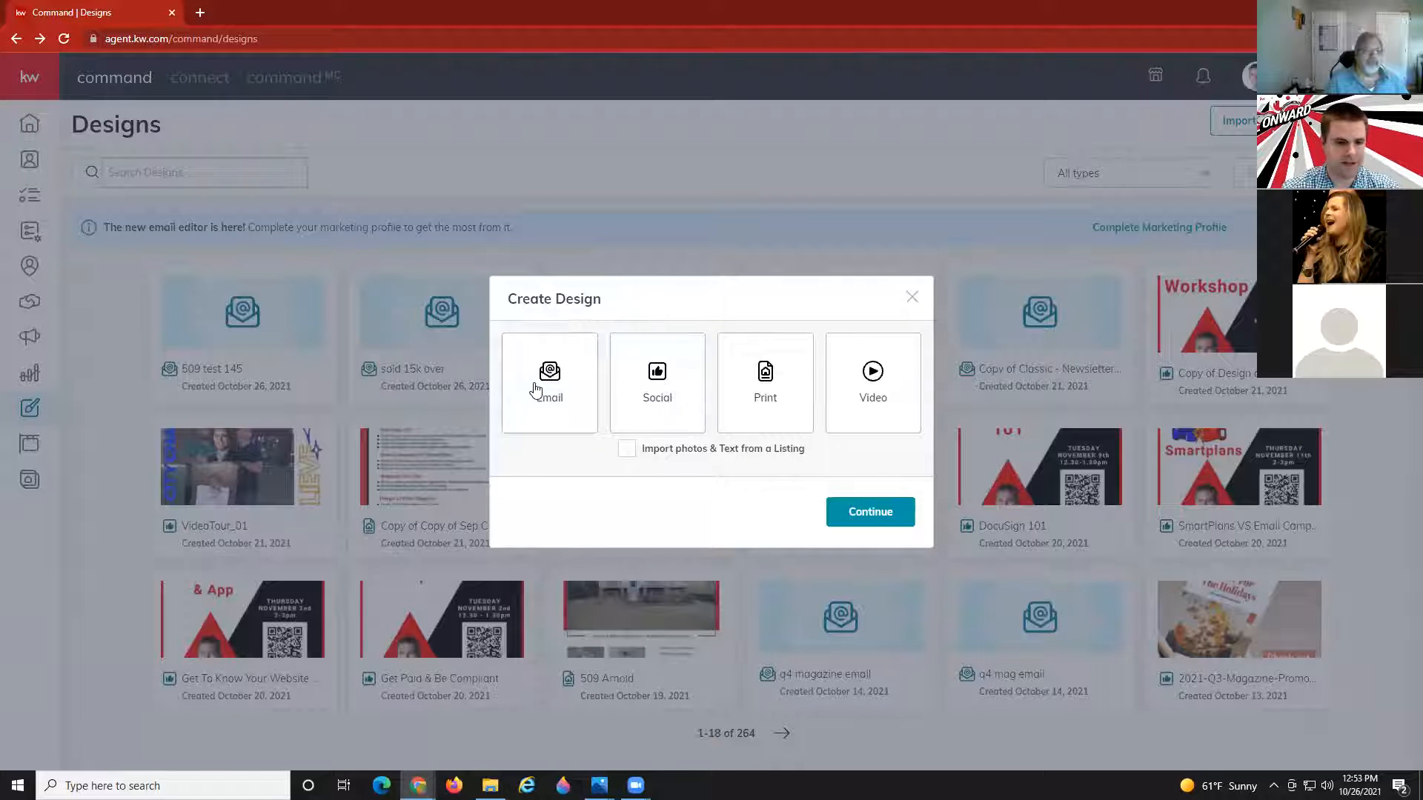
Choose Email as the new design type and go on to the KWRI email templates.
left_click(535, 386)
left_click(875, 519)
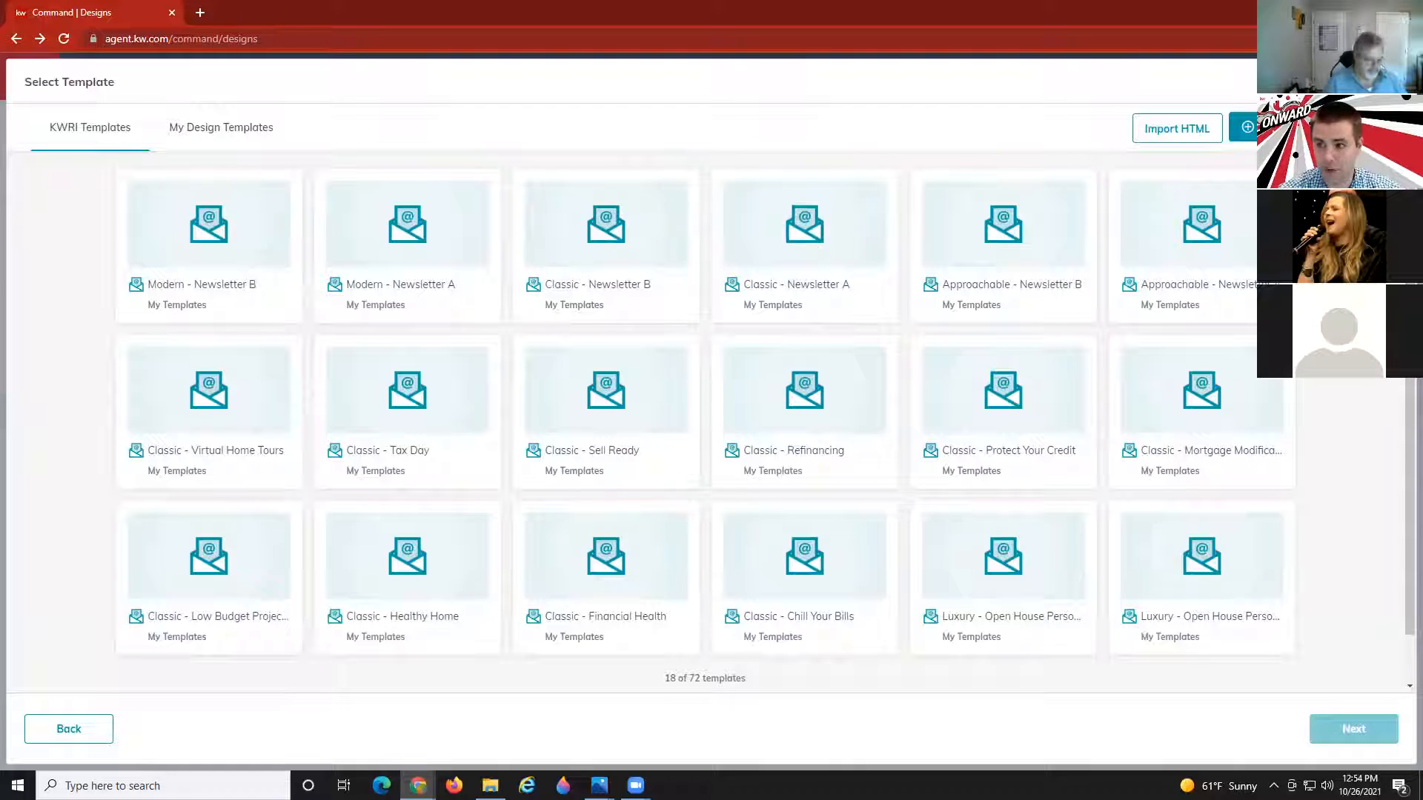
Back out of the Select Template screen without choosing a template.
left_click(1397, 82)
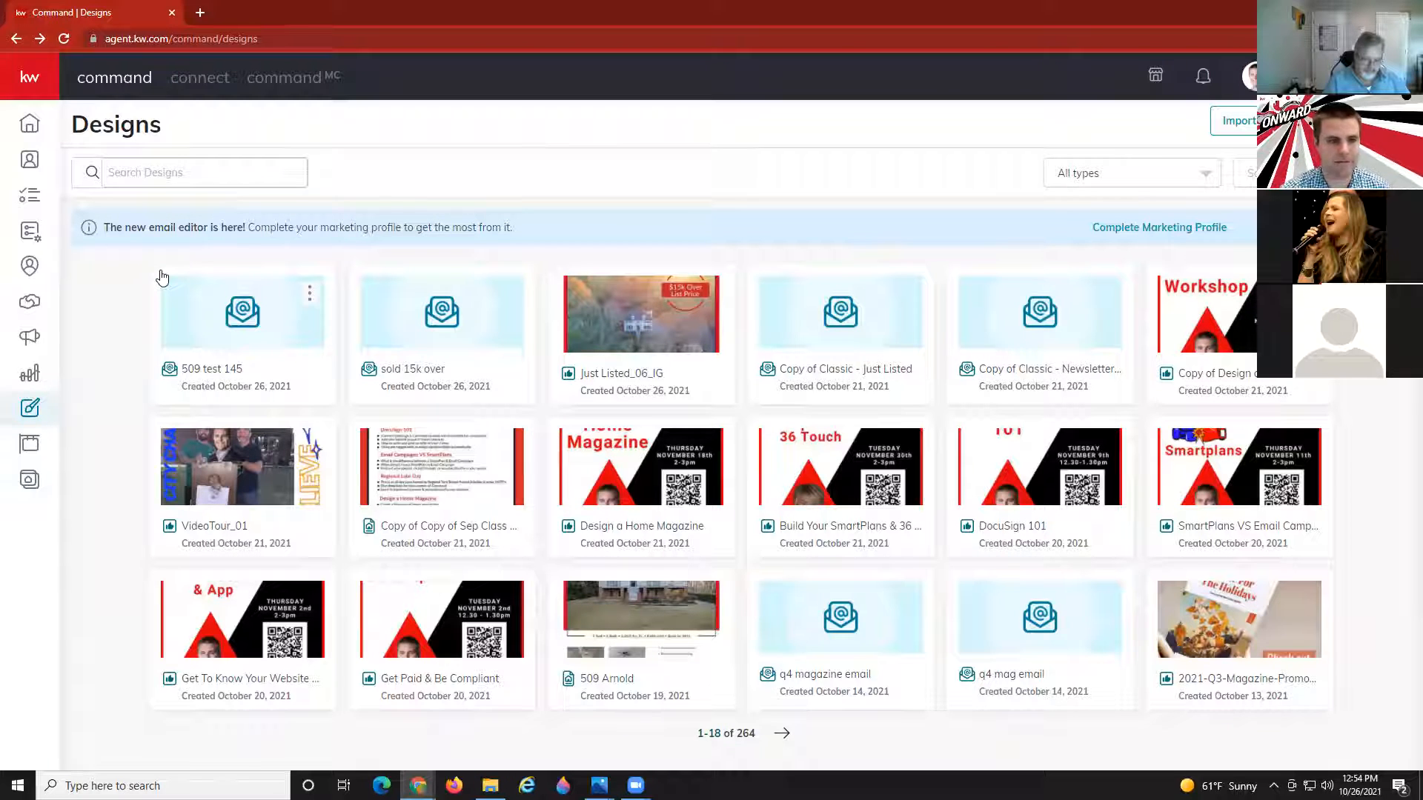
Expand the side navigation and go to the My SmartPlans page.
left_click(30, 88)
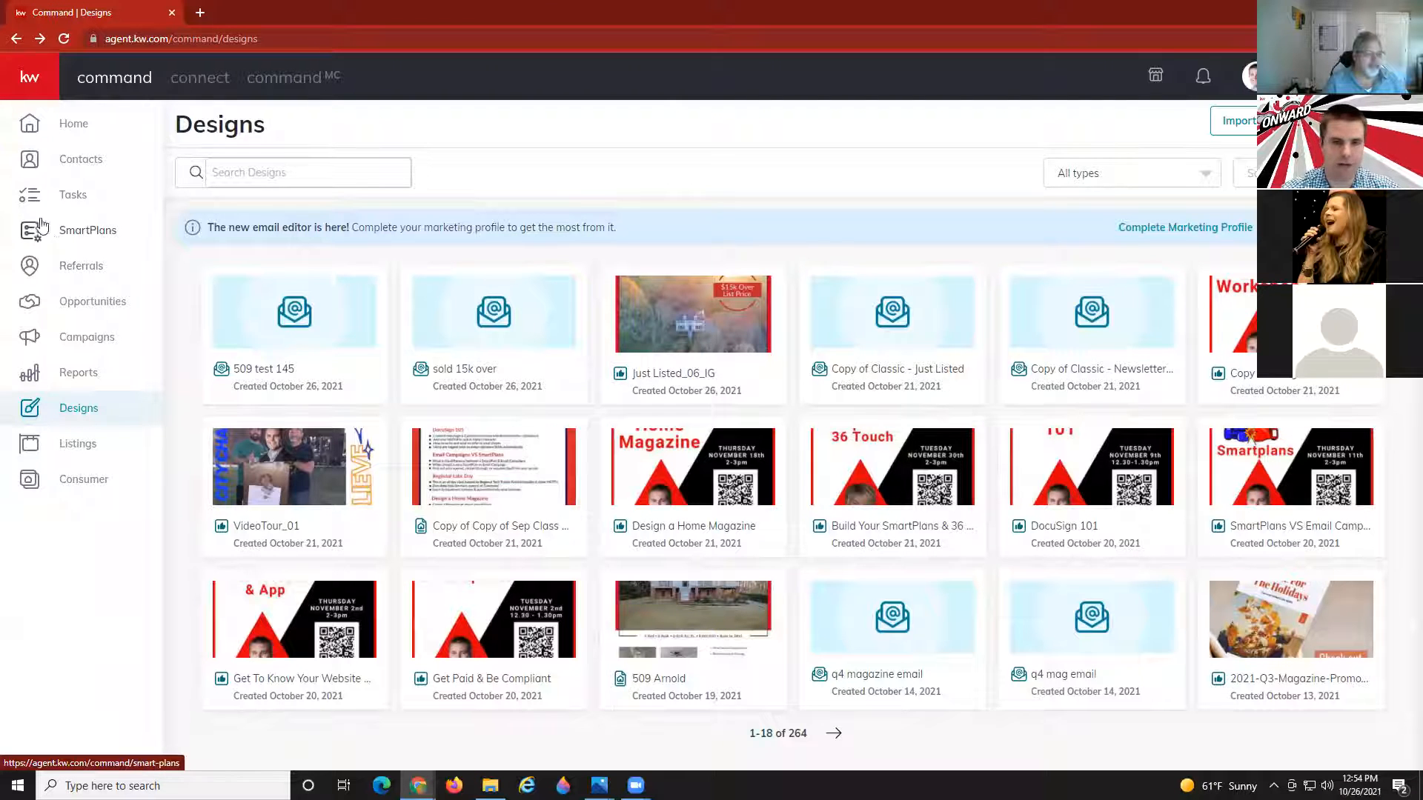
left_click(77, 233)
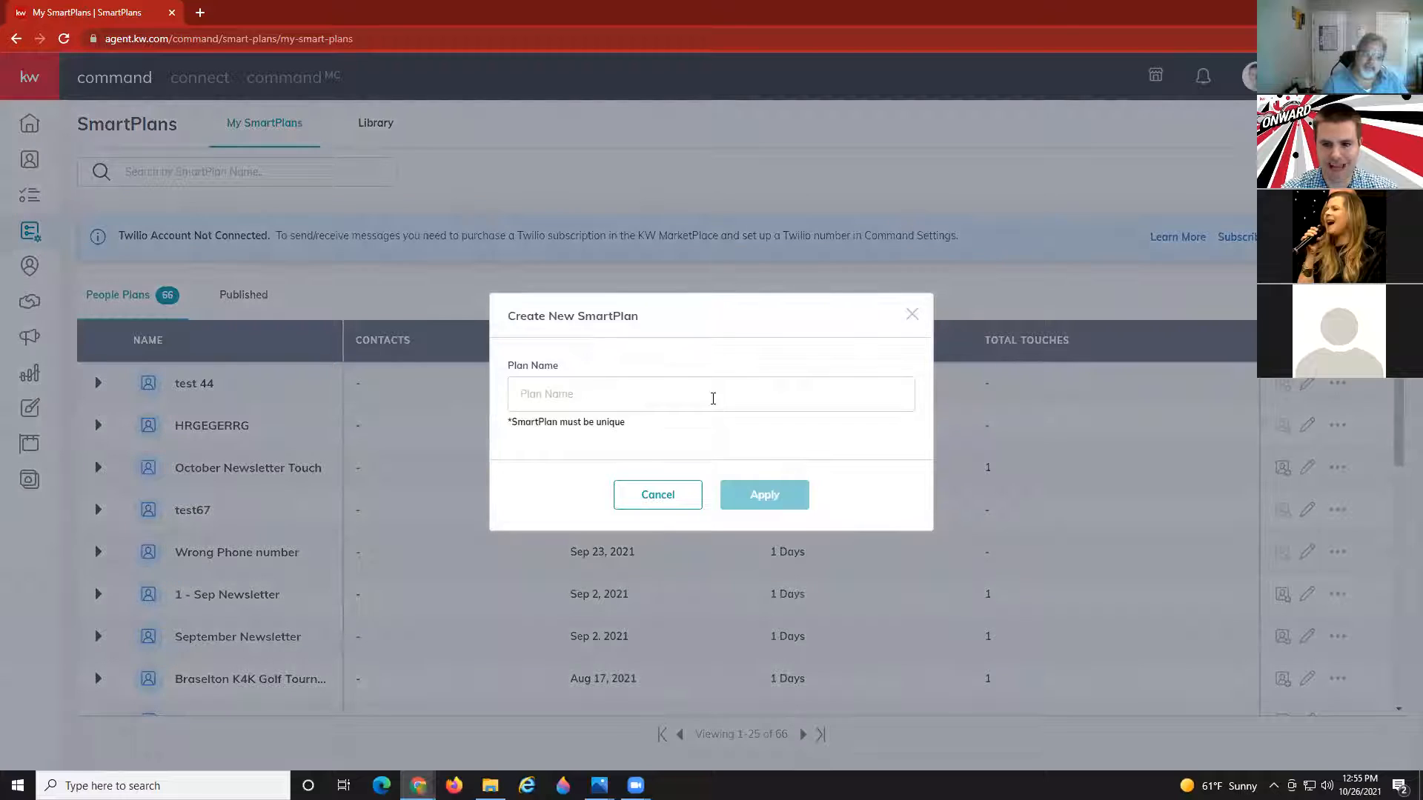
Name the new SmartPlan 'Open House Follow-up Take 2' and create it.
left_click(714, 397)
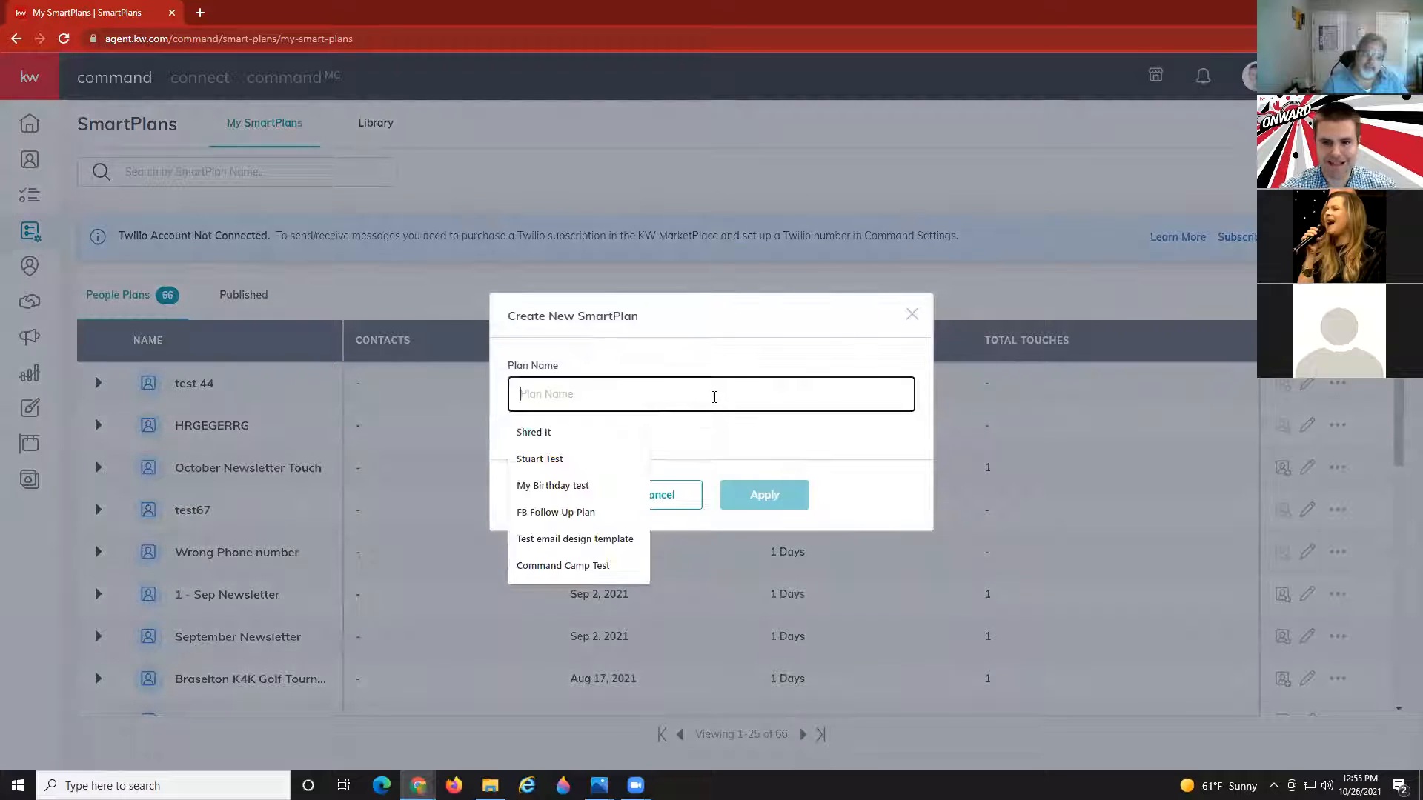
type("Open")
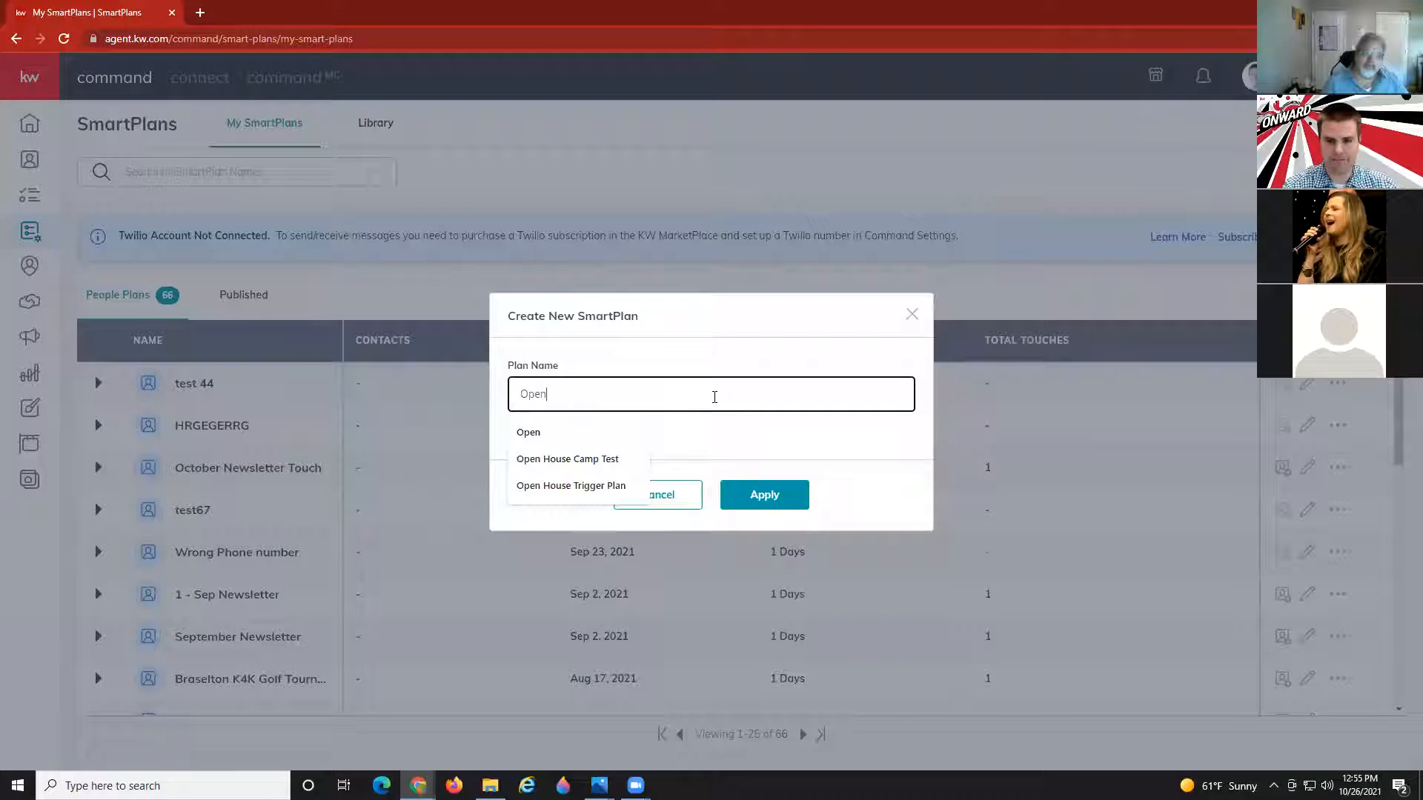
type(" House Follow")
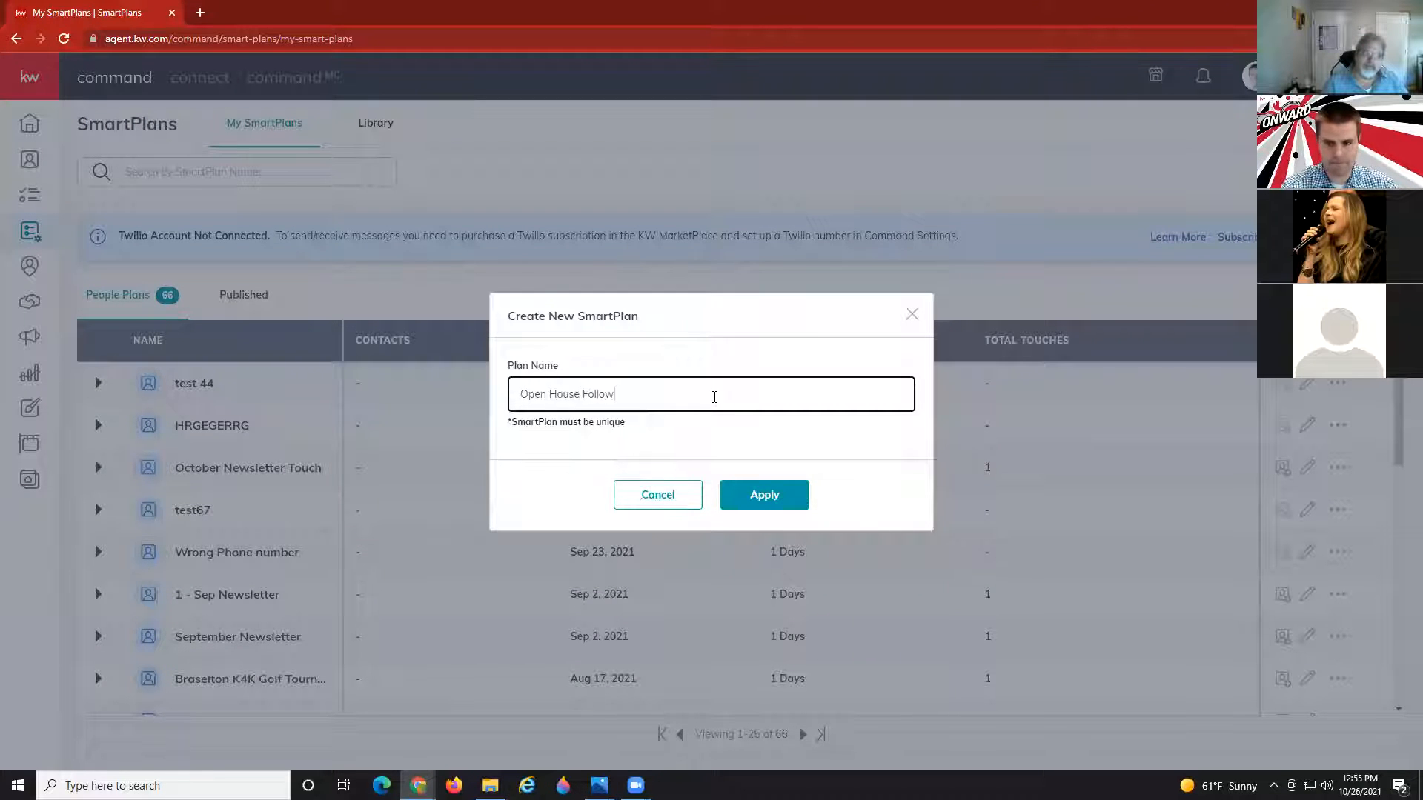
type("up Take 2")
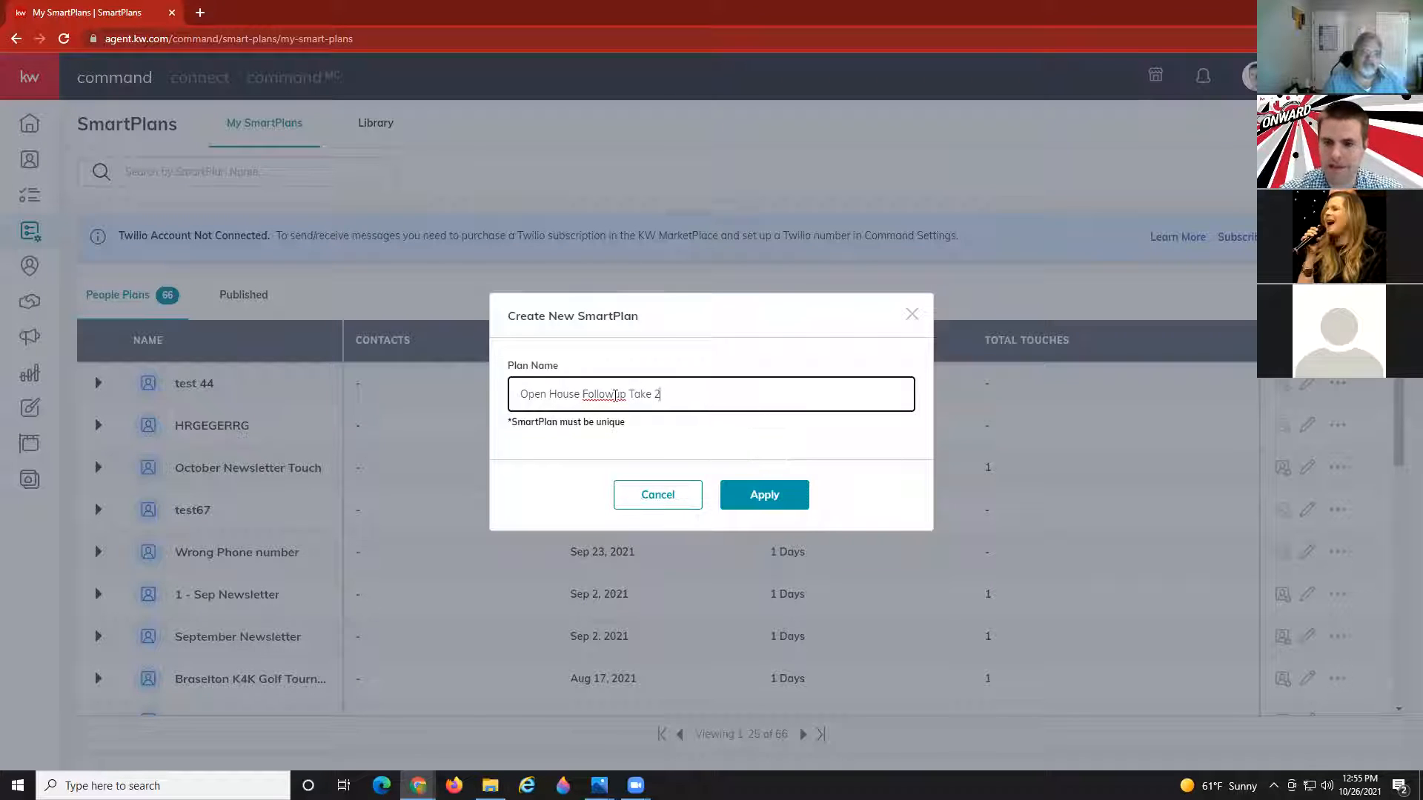
left_click(616, 394)
type("-u")
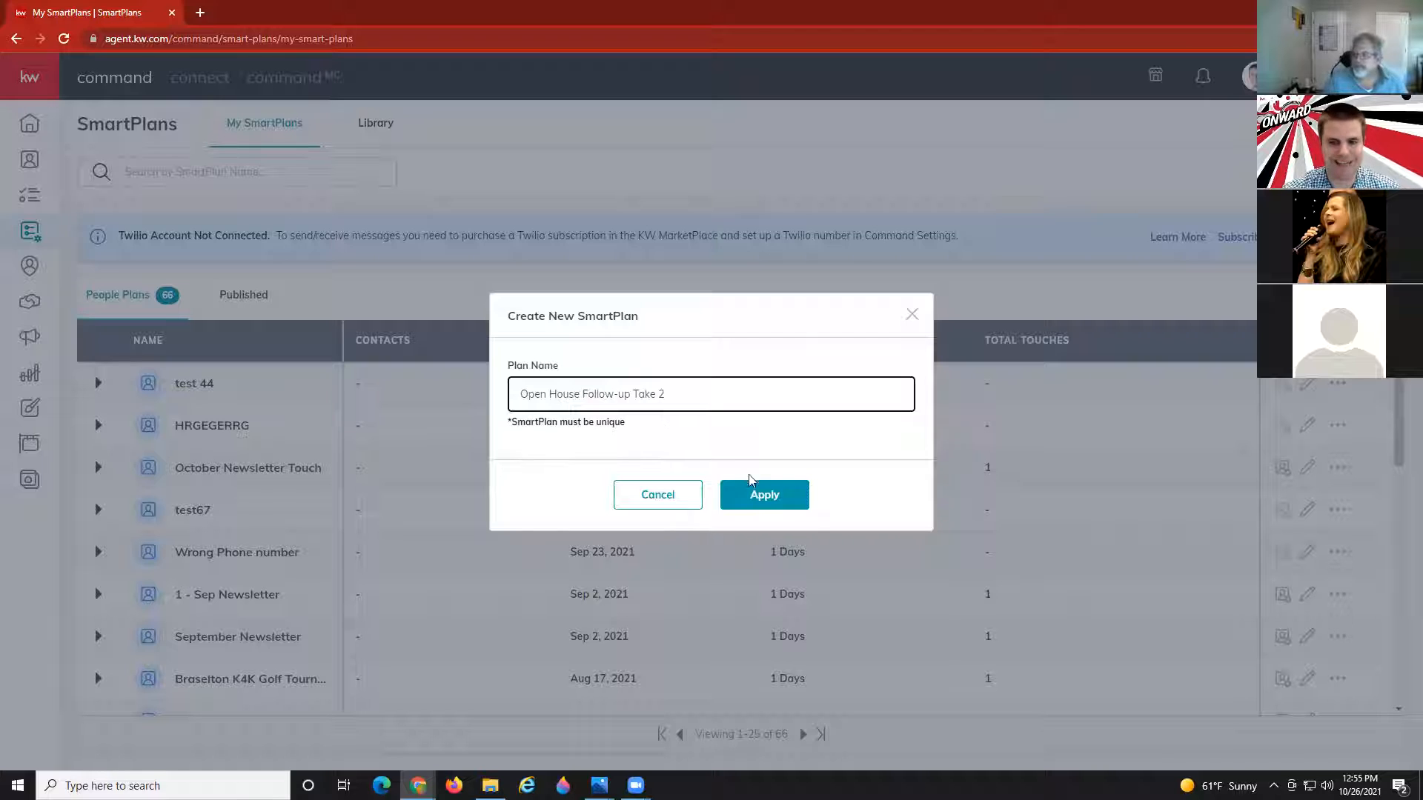
left_click(760, 508)
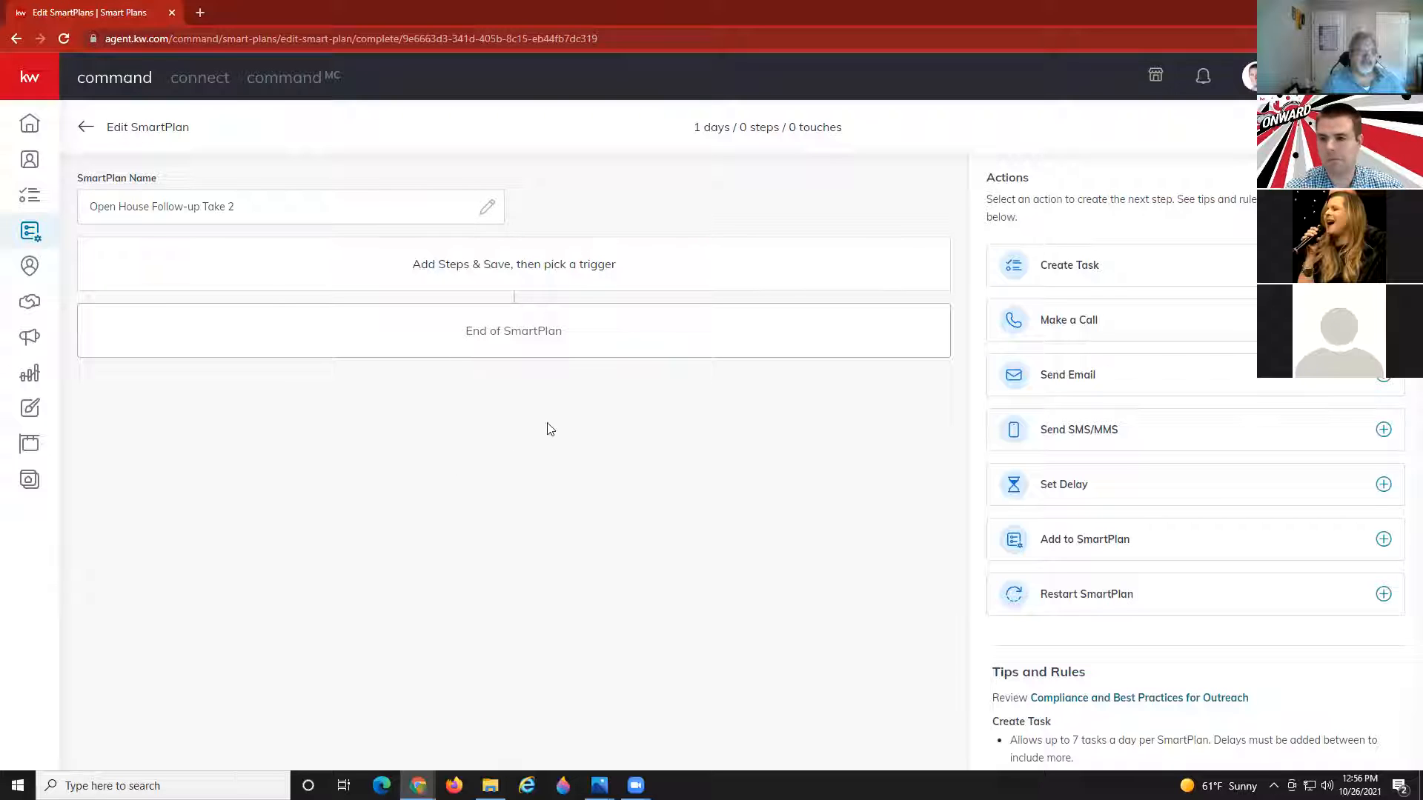
Add a Send Email step as the plan's first step.
left_click(1053, 380)
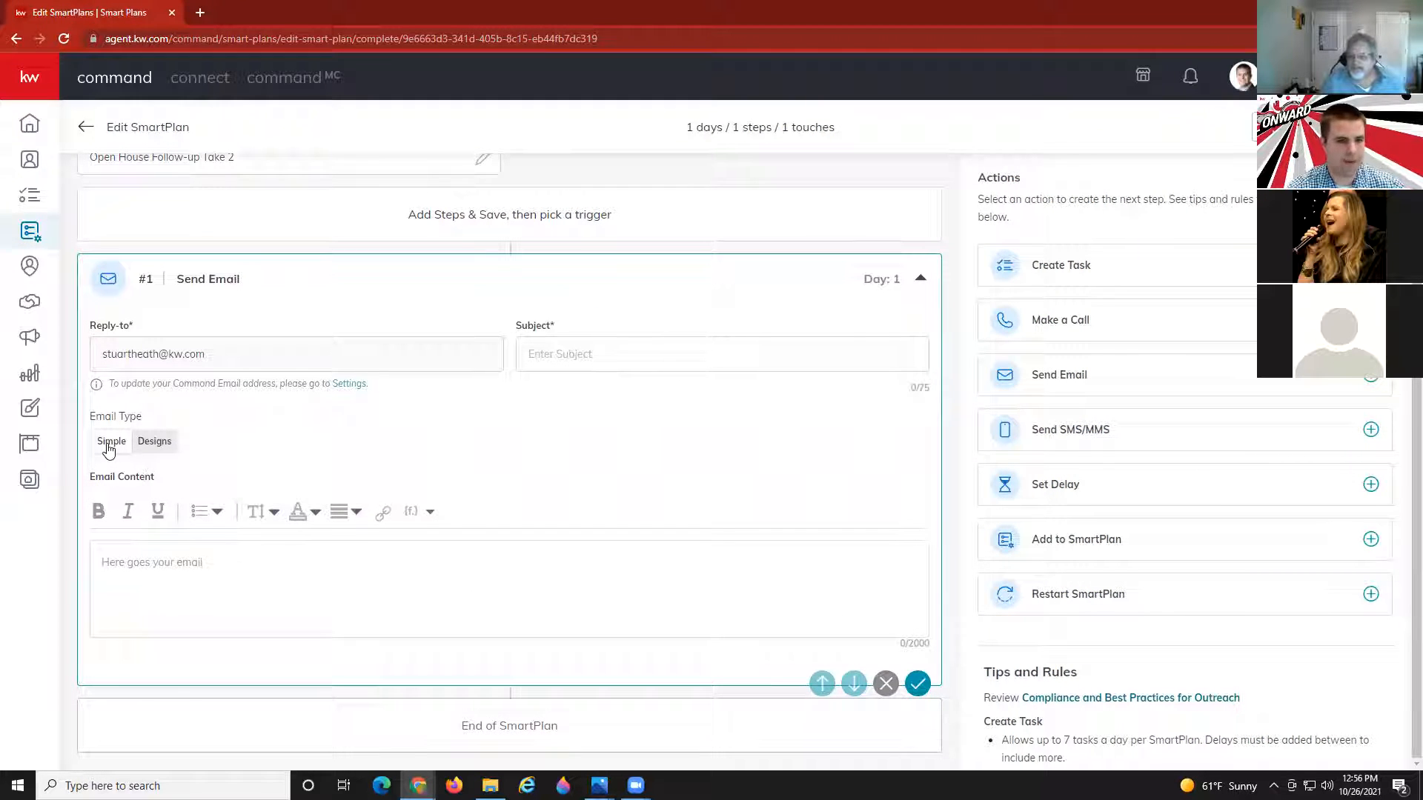
left_click(278, 586)
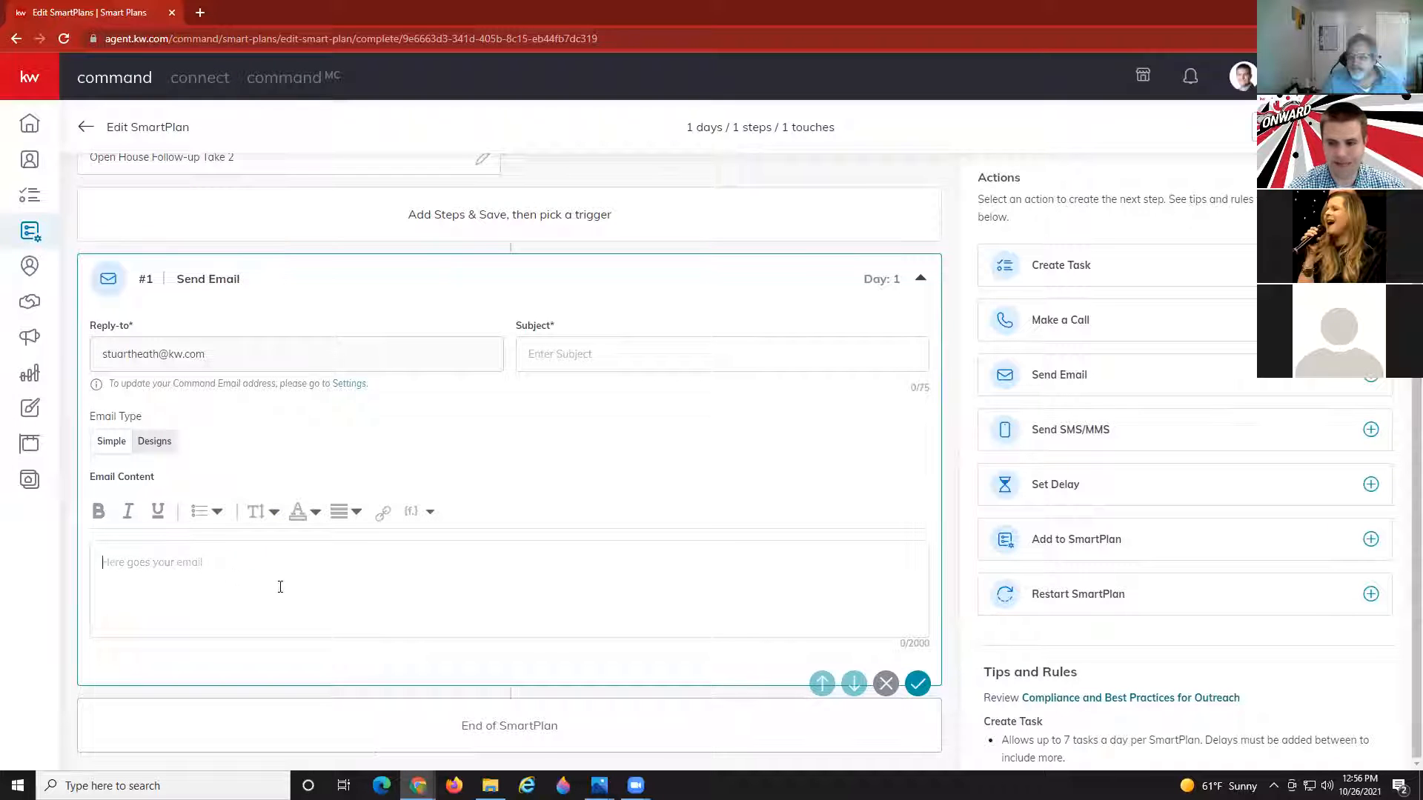
scroll(1265, 622, "down", 1)
scroll(1266, 622, "down", 7)
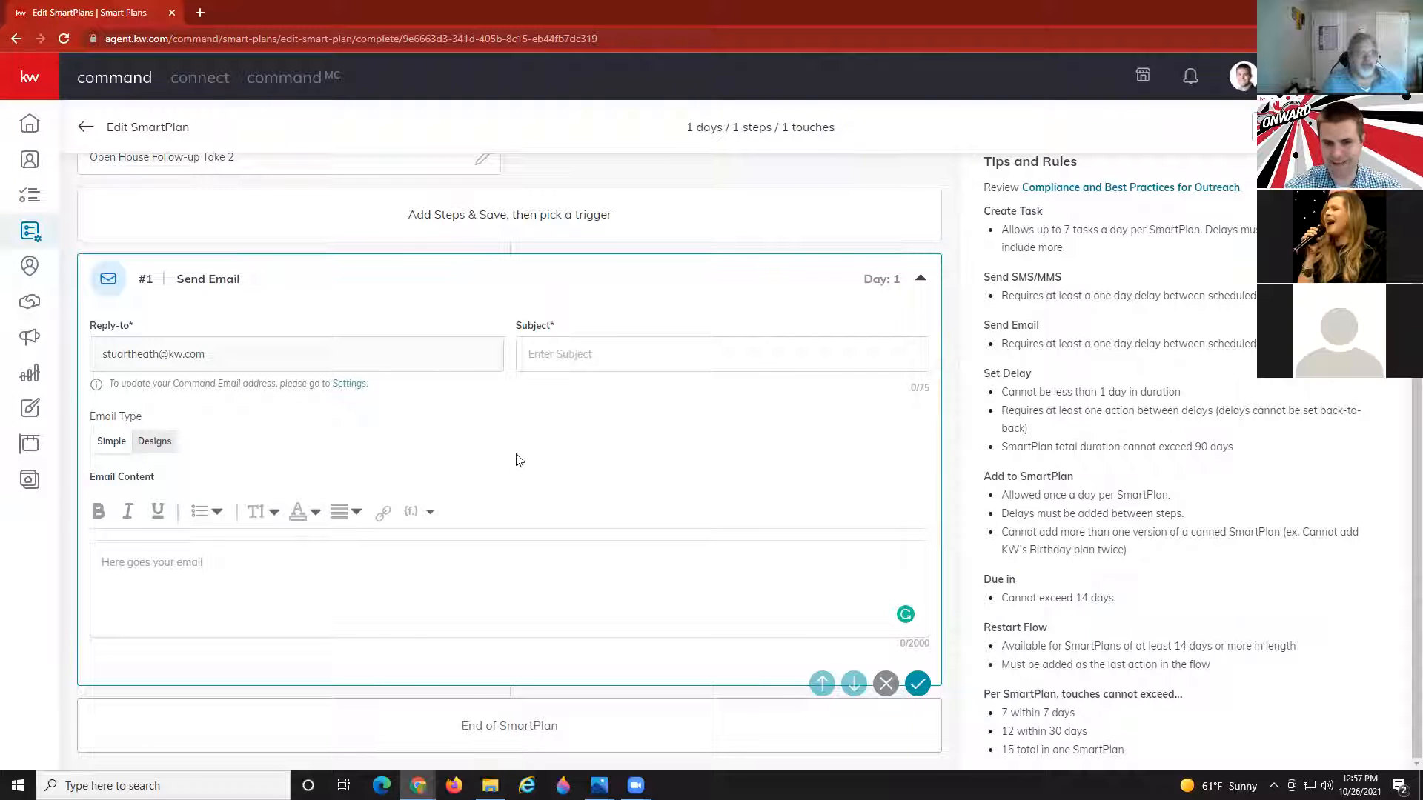
left_click(164, 565)
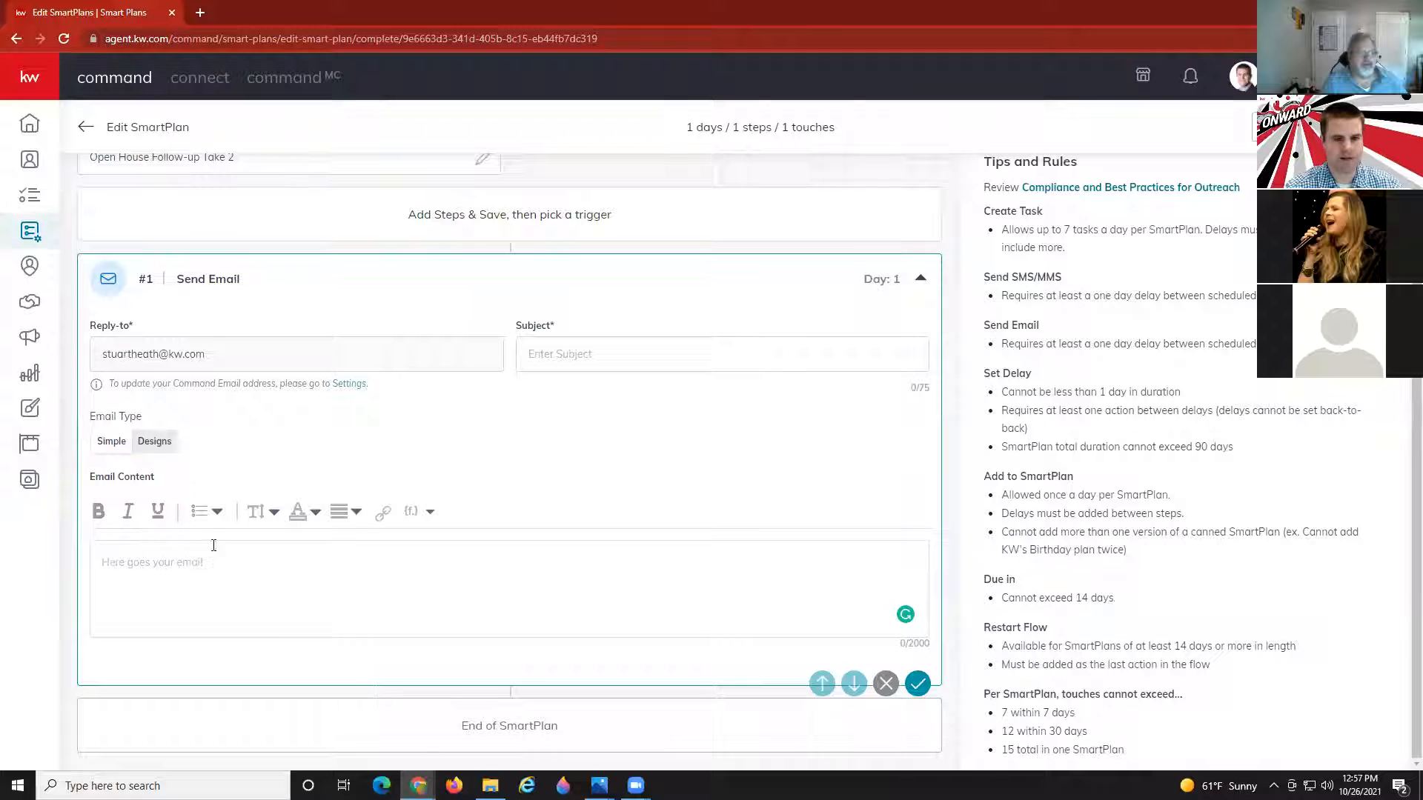
Give the email the subject 'Thanks For Stopping By My Open House'.
left_click(558, 353)
type("Thanks")
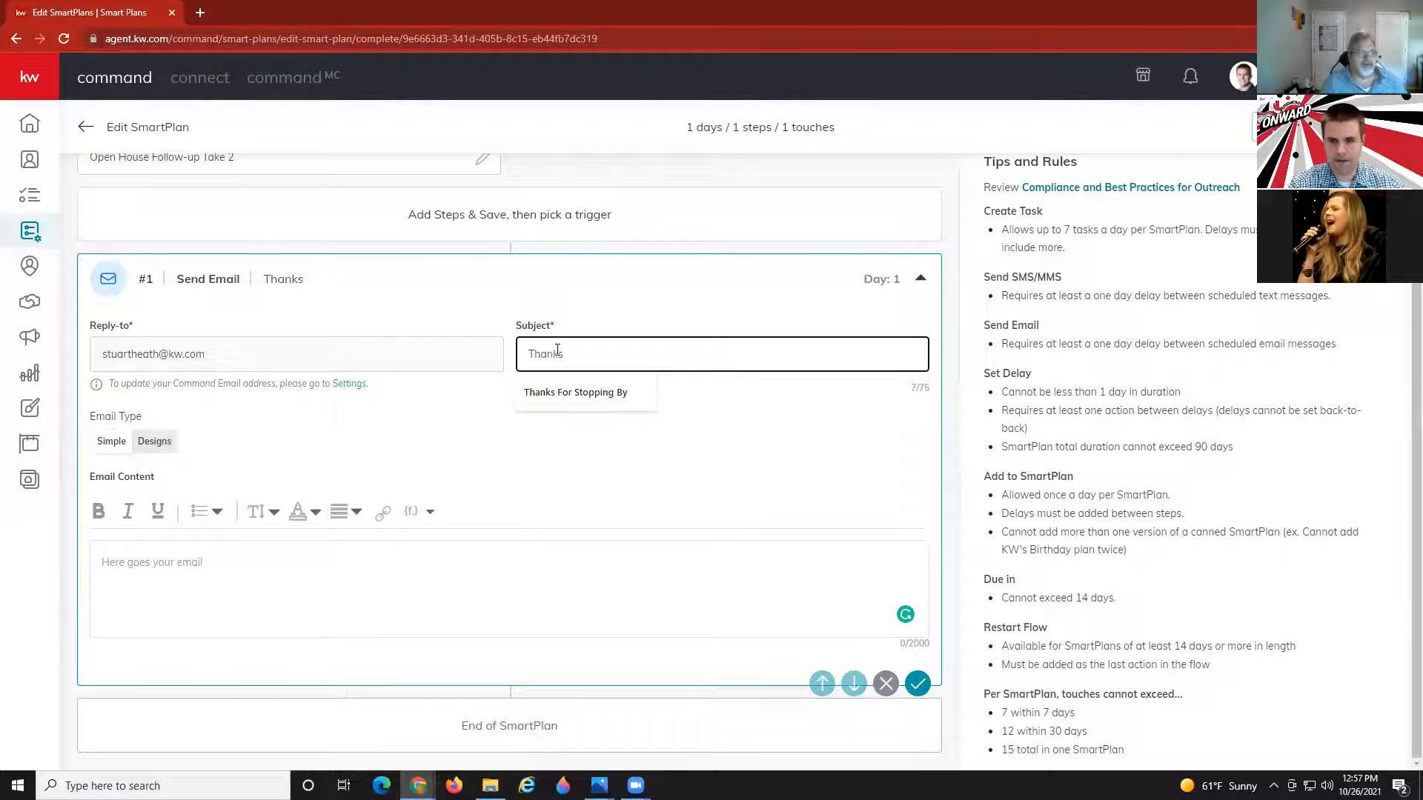
key("Down")
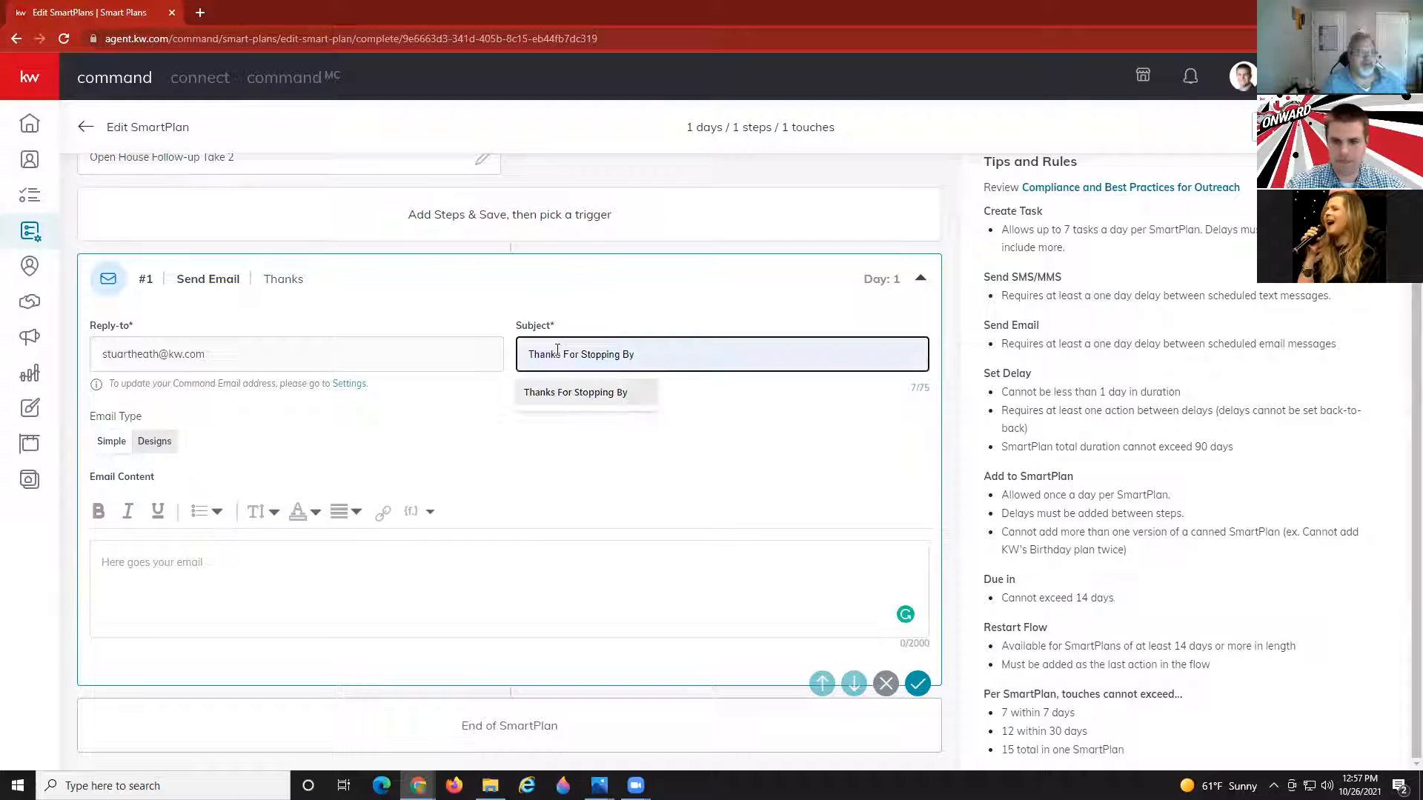
type("For")
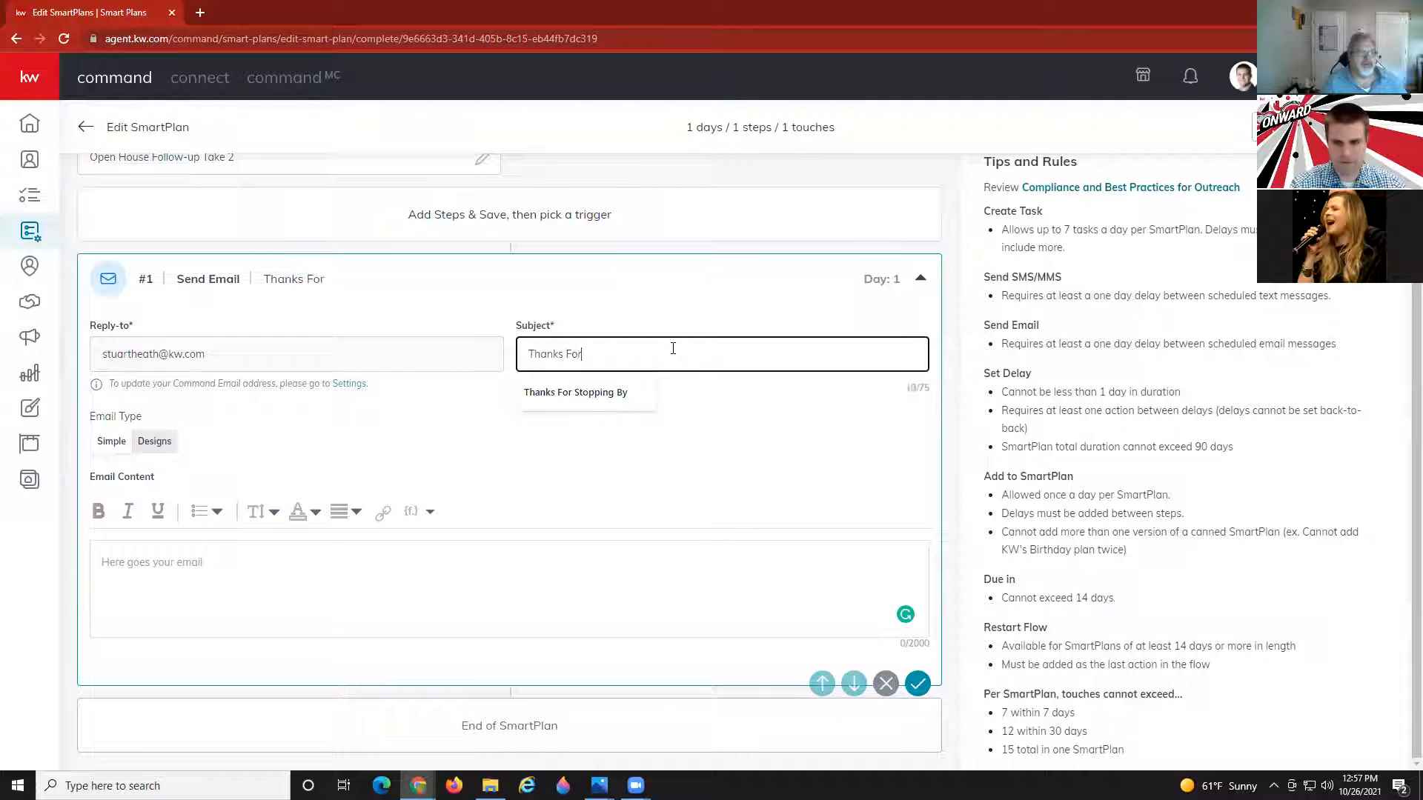
type(" Stopping By ")
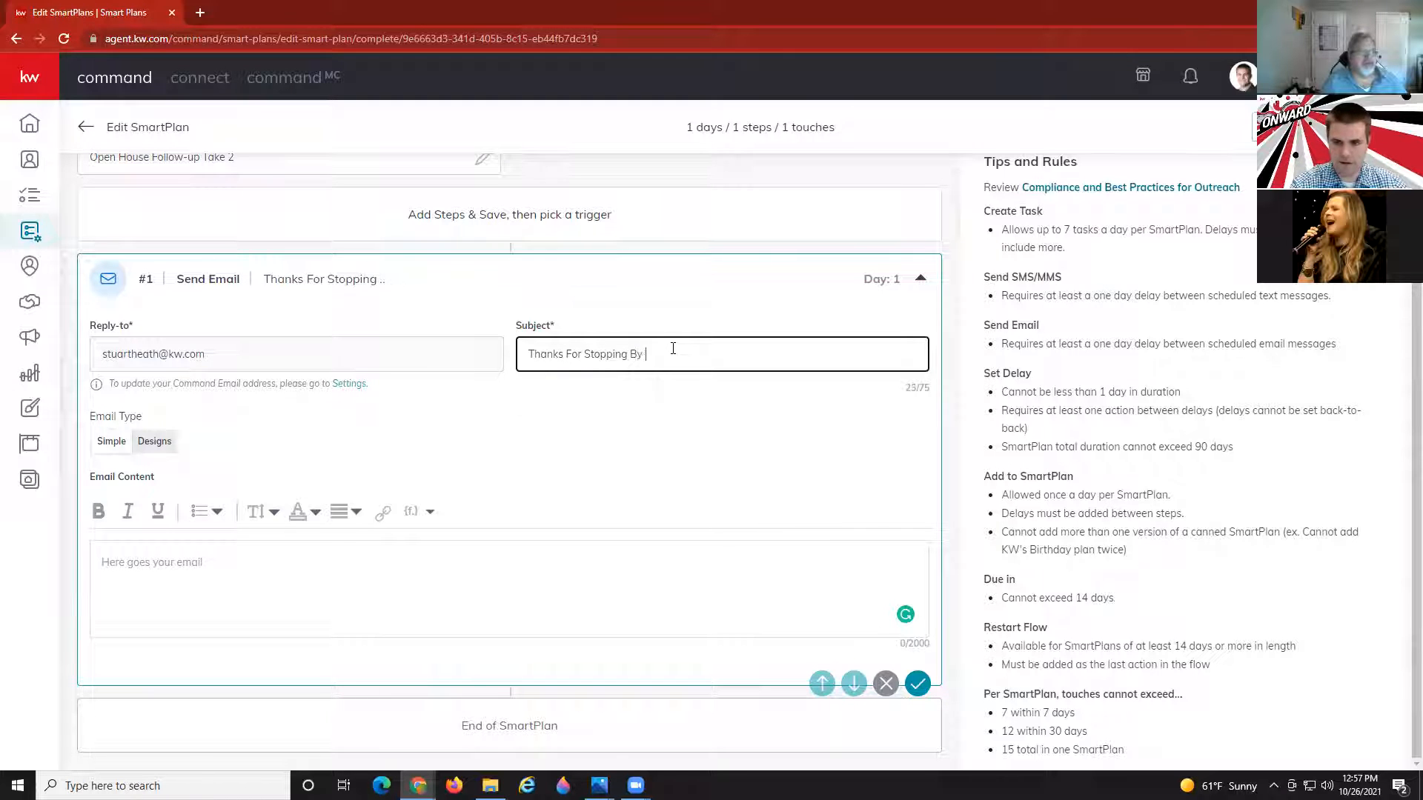
type("My Open House")
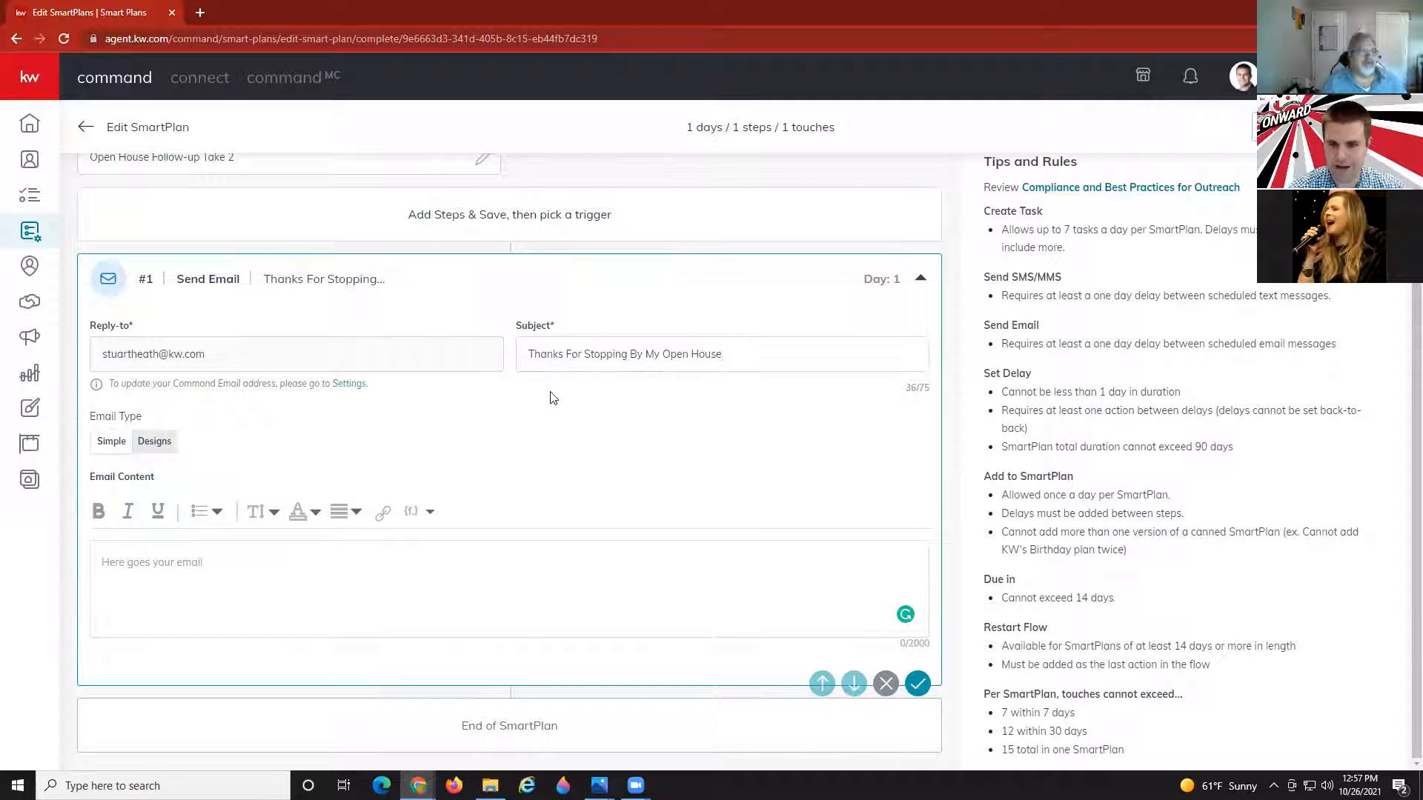
left_click(562, 401)
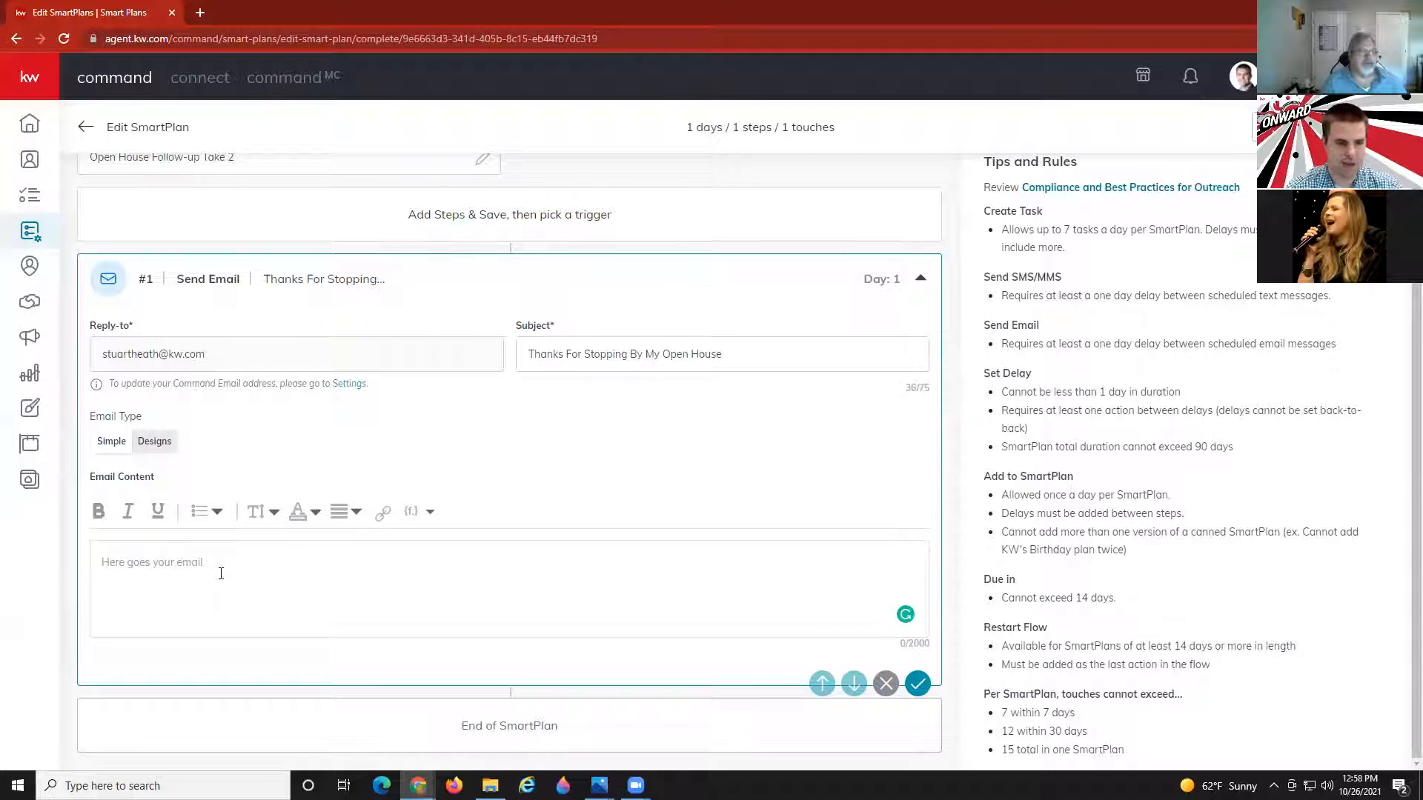
Put the cursor in step 1's empty Email Content box.
left_click(266, 585)
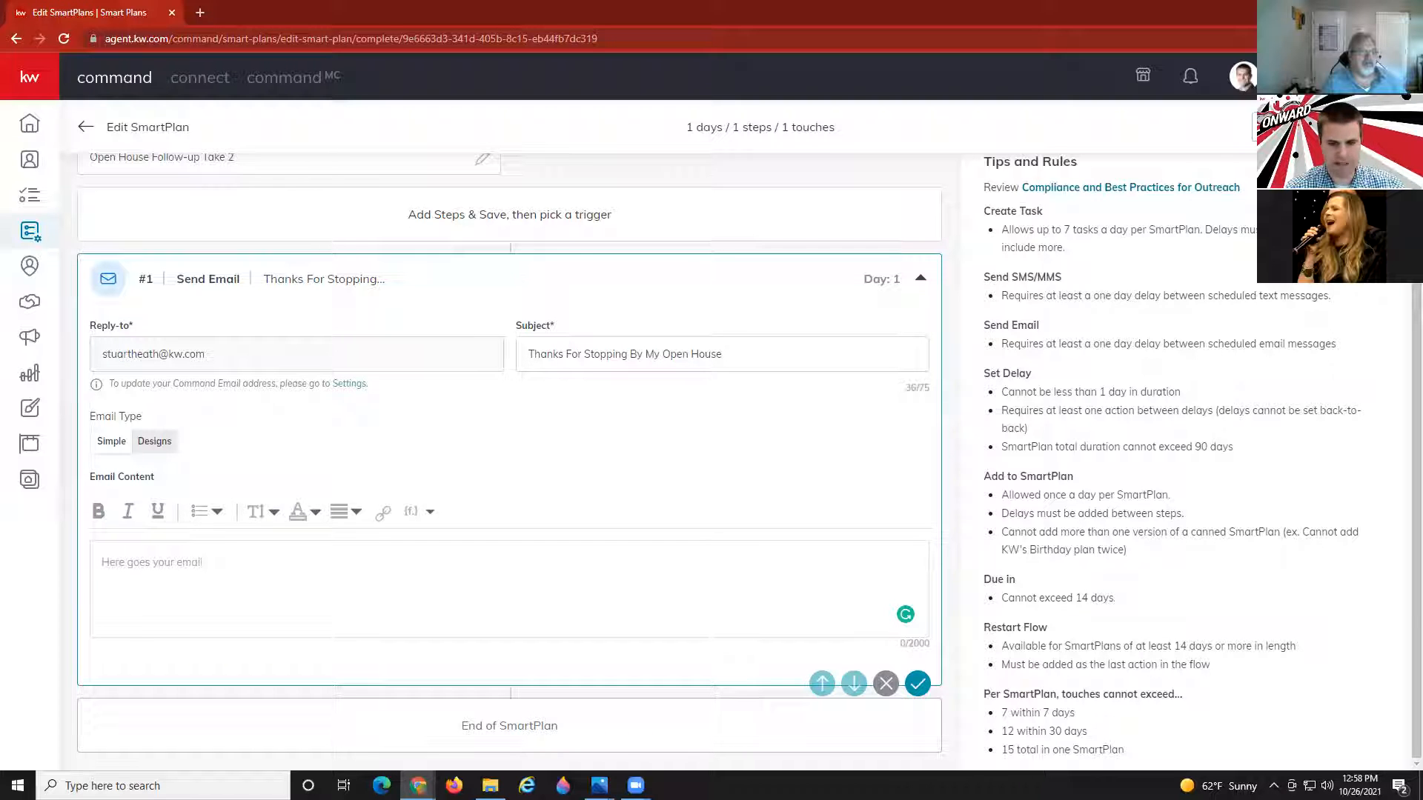
Write 'Hi {contact.first.name}' followed by the pasted open-house thank-you paragraph.
type("Hi")
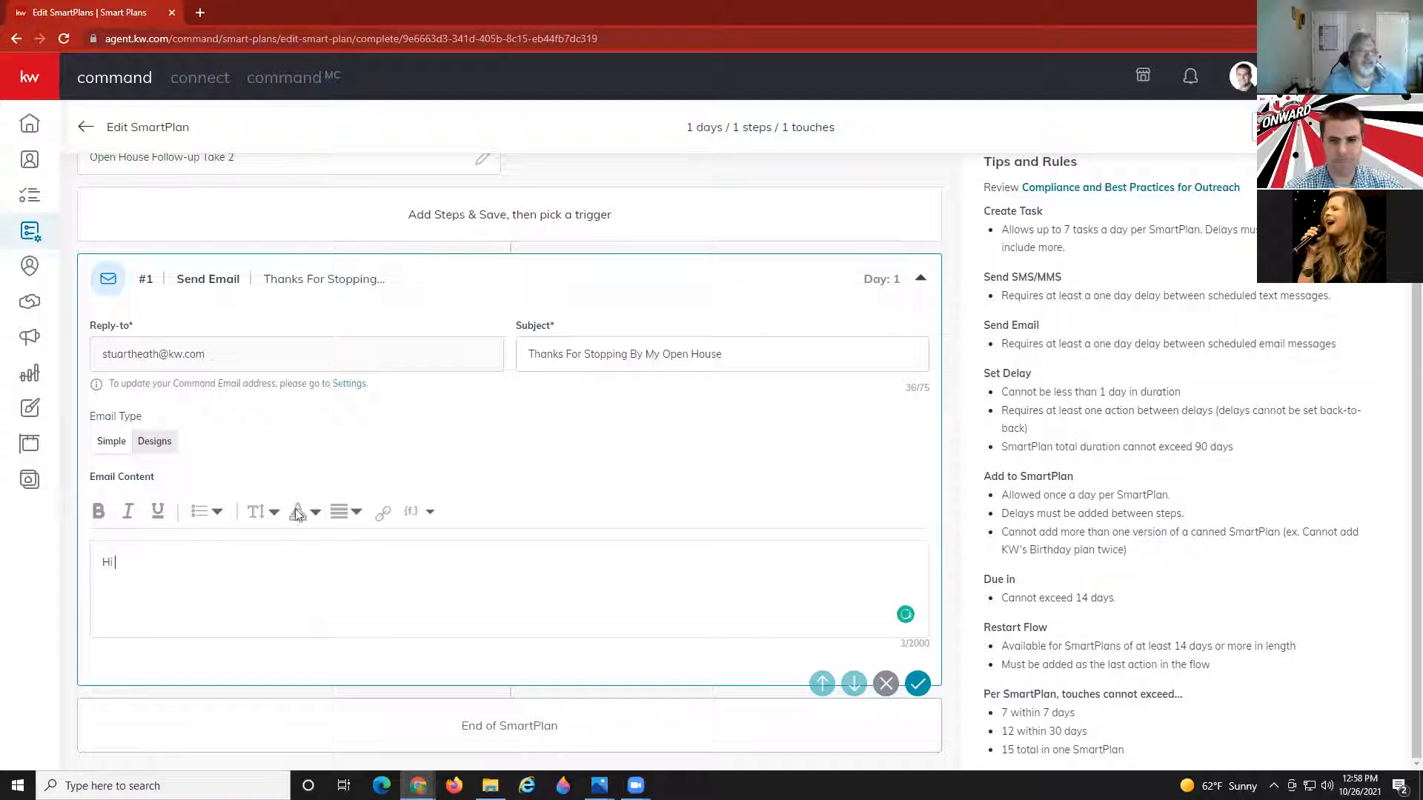
left_click(432, 512)
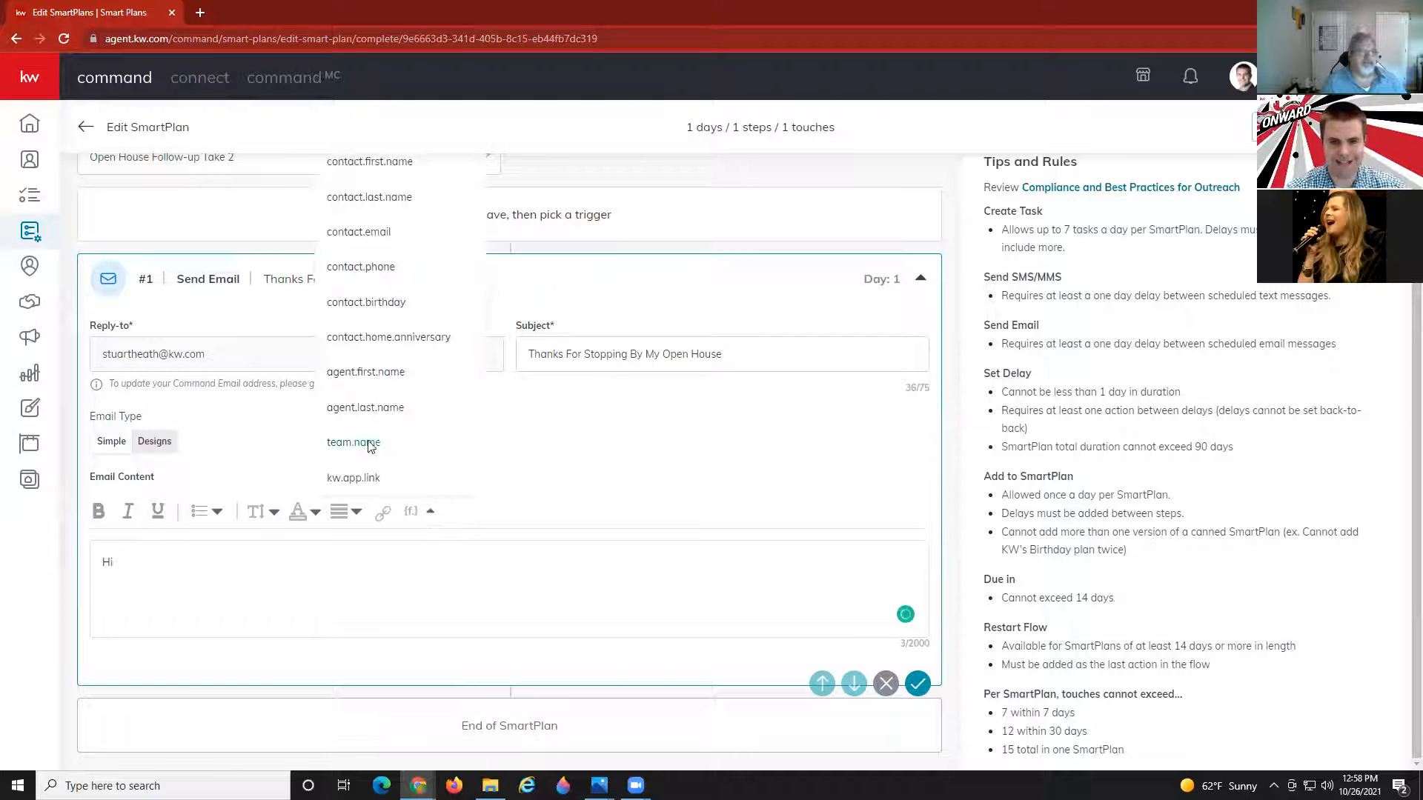
scroll(381, 166, "up", 1)
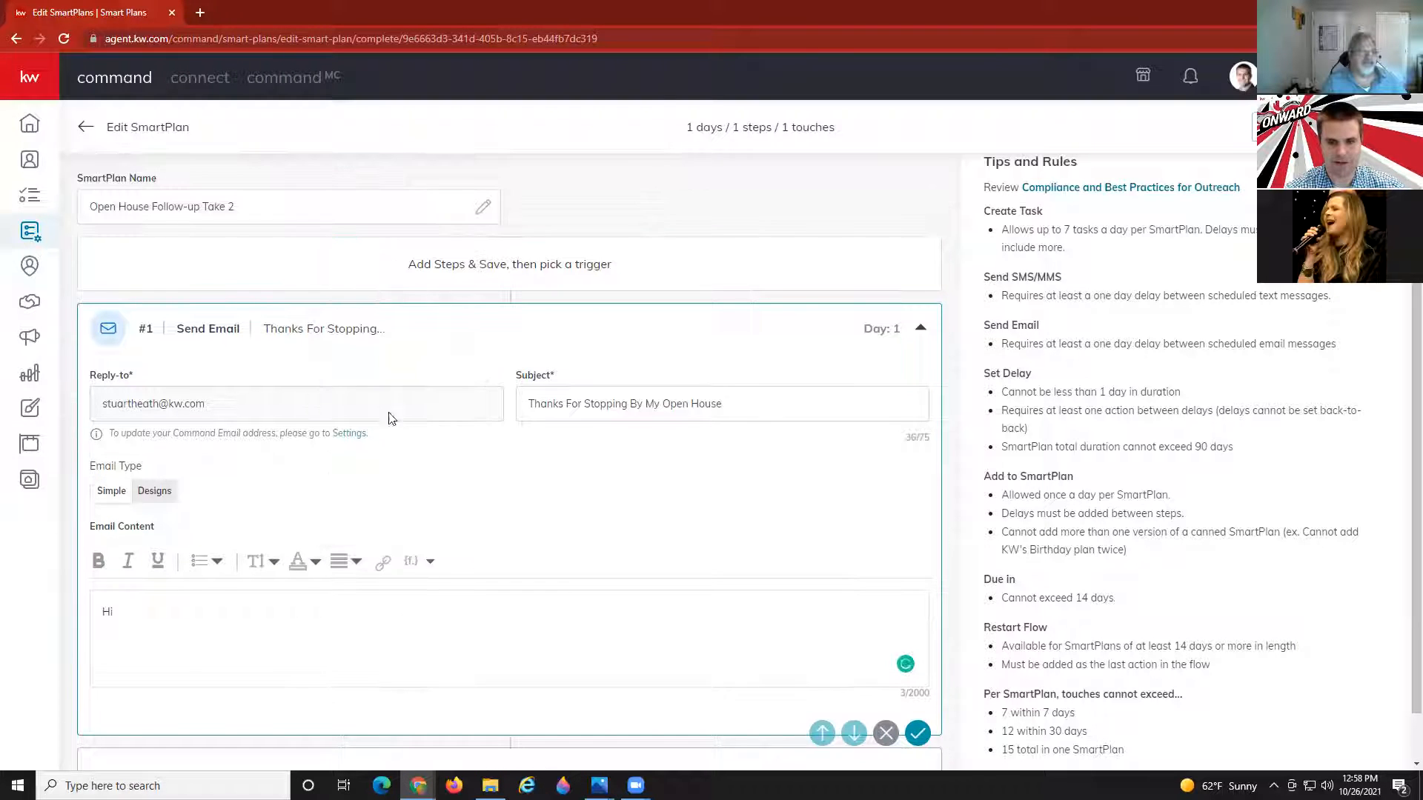
left_click(430, 562)
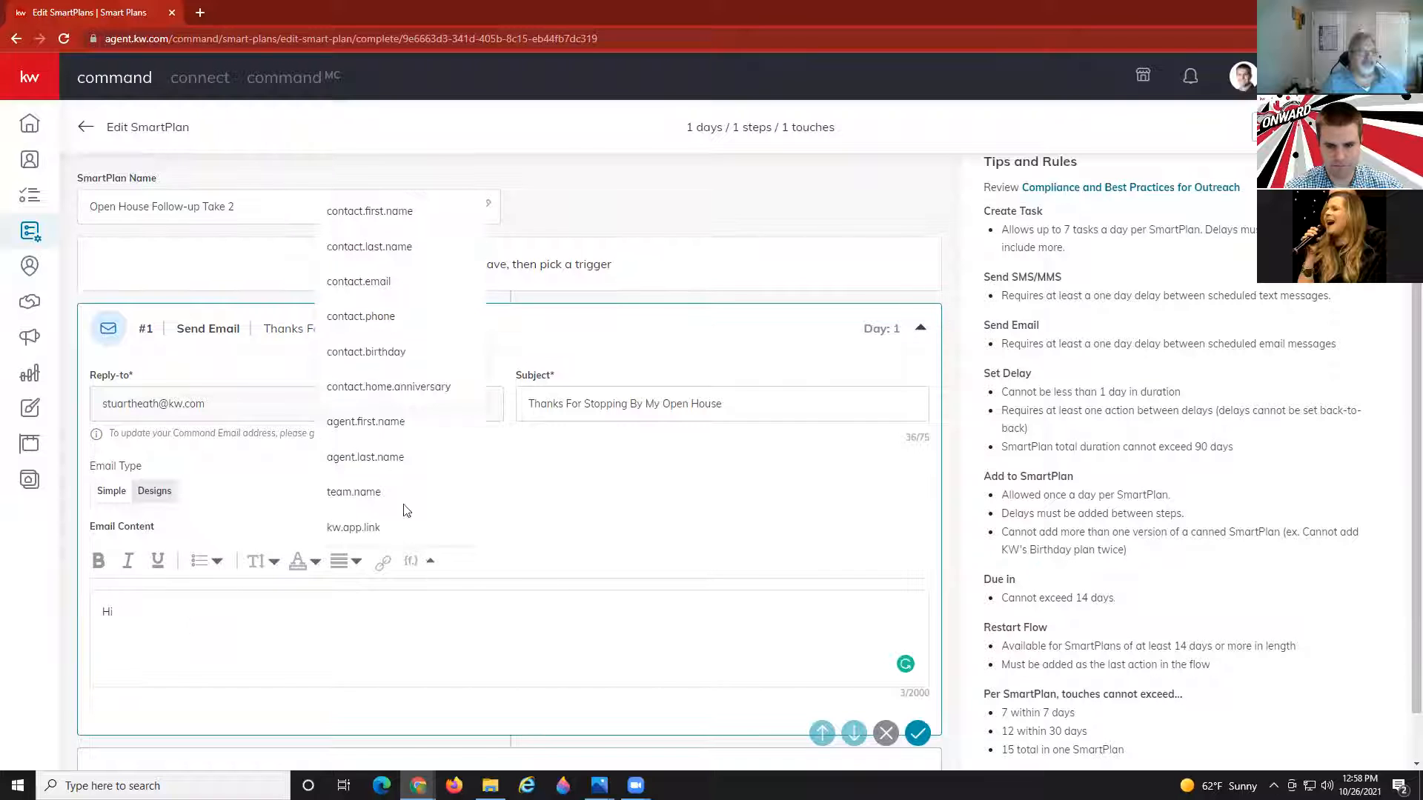
left_click(352, 220)
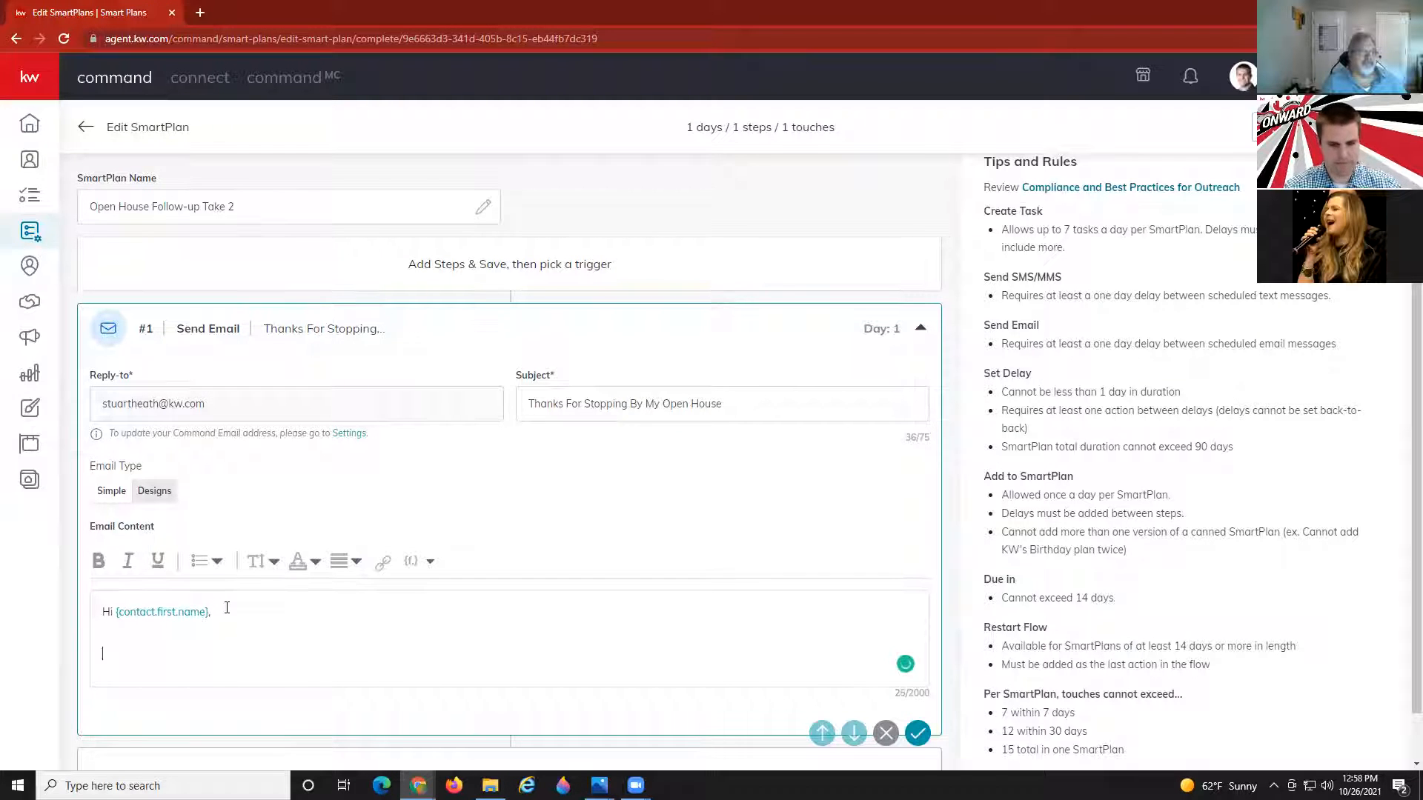
type("It was great meeting you at the open house! Do you have any follow-up questions that I can answer at this time?  Don't forget to ask how you can save thousands when you take advantage of our companies exclusive no-cost loan.")
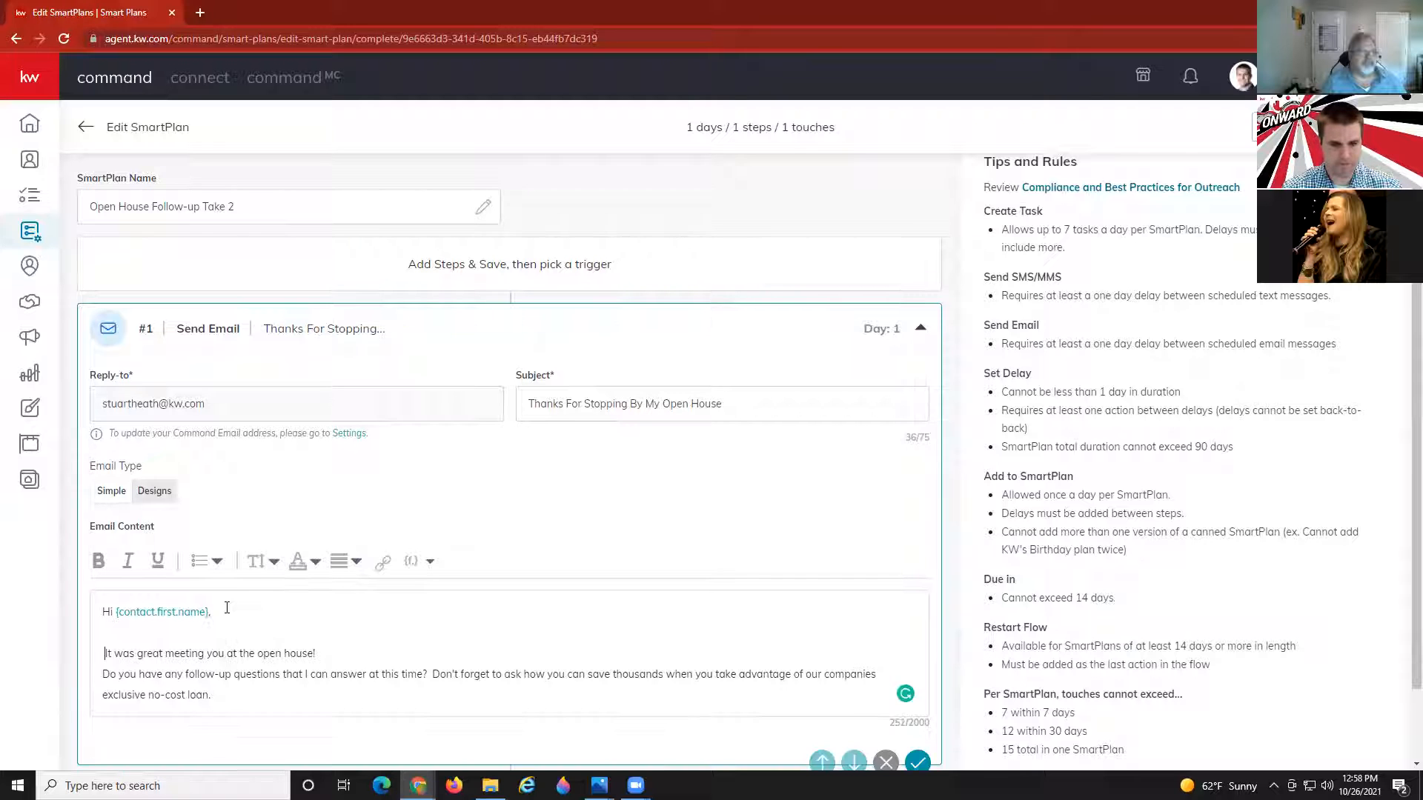
key("BackSpace")
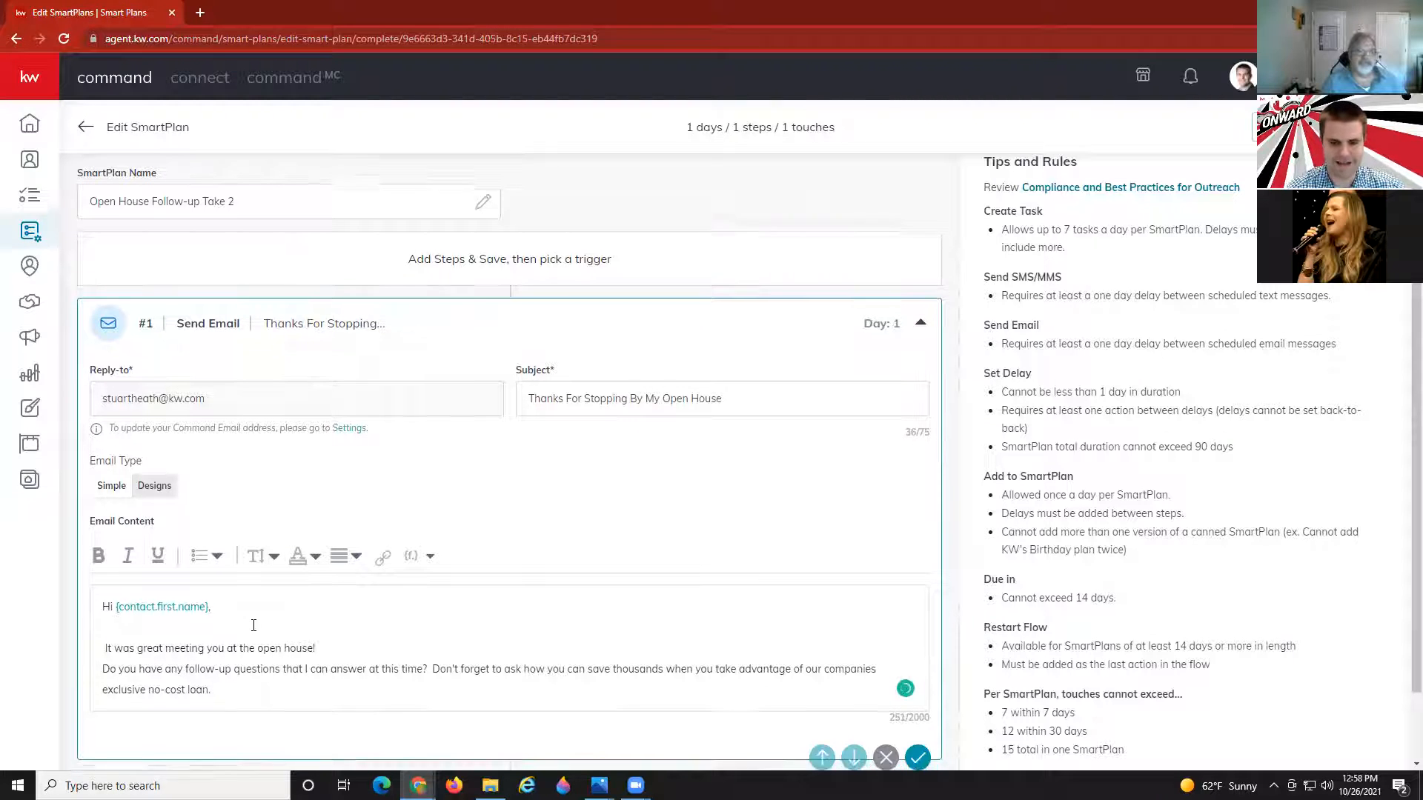
scroll(306, 627, "down", 1)
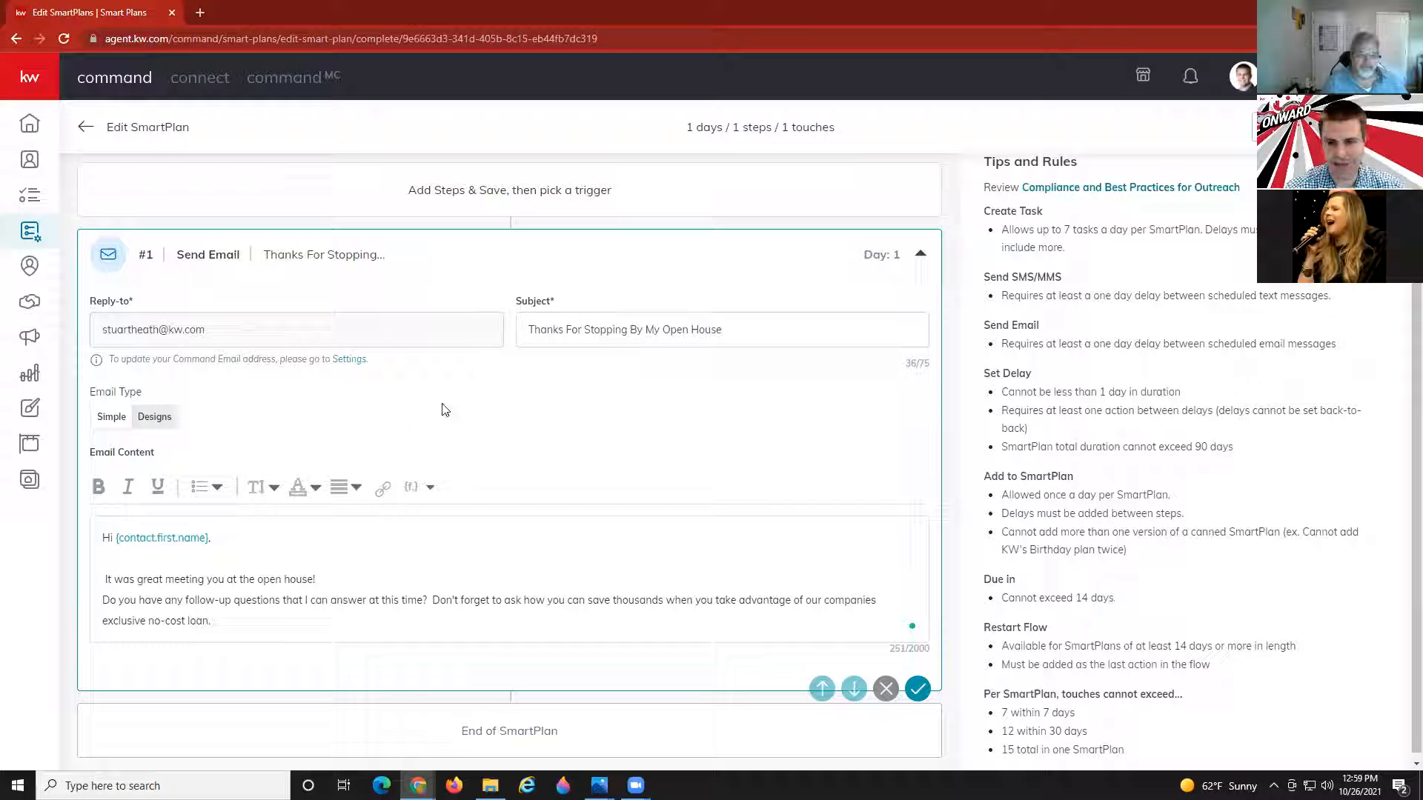
scroll(555, 396, "down", 1)
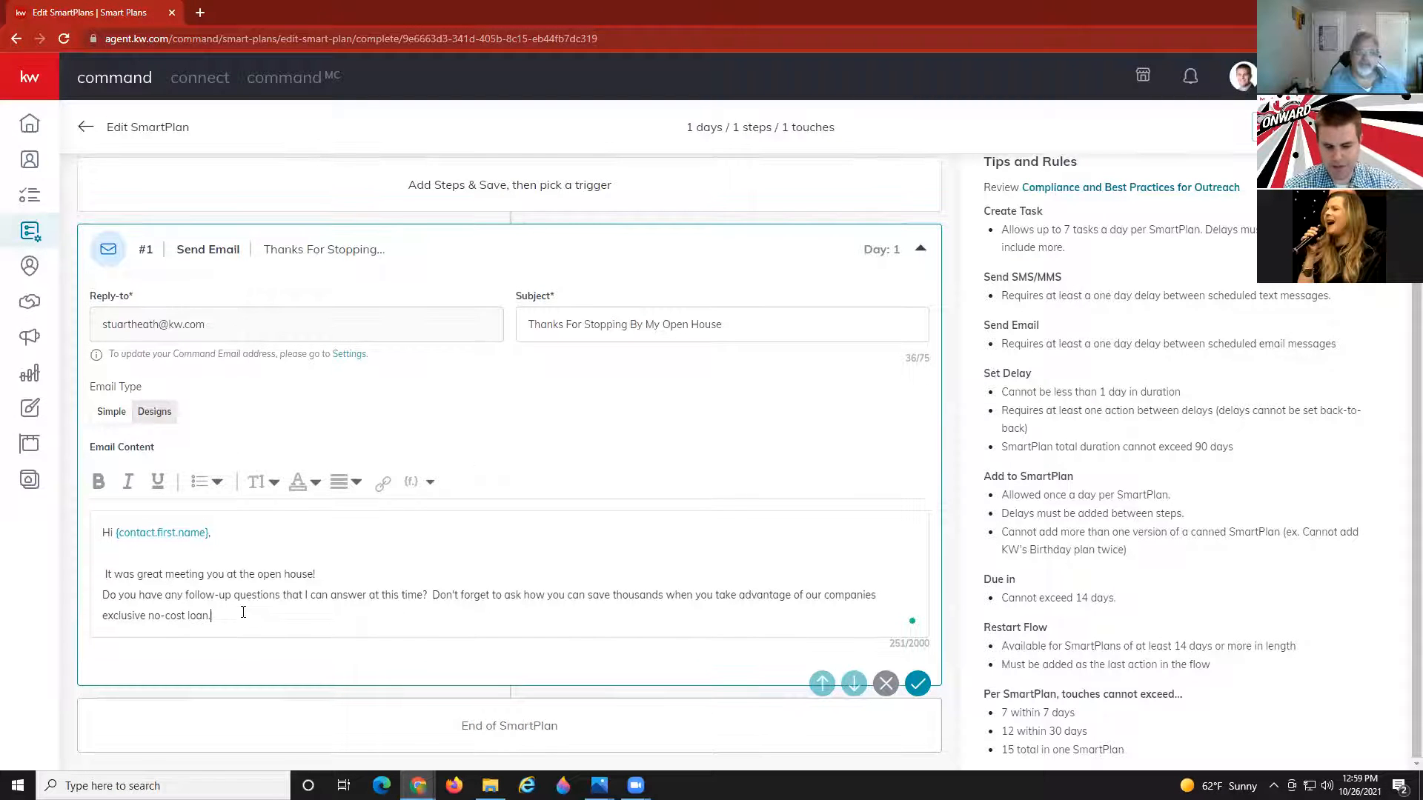
Sign the email with {agent.first.name} {agent.last.name} below blank lines after the last sentence.
key("Return")
key("Return")
left_click(412, 483)
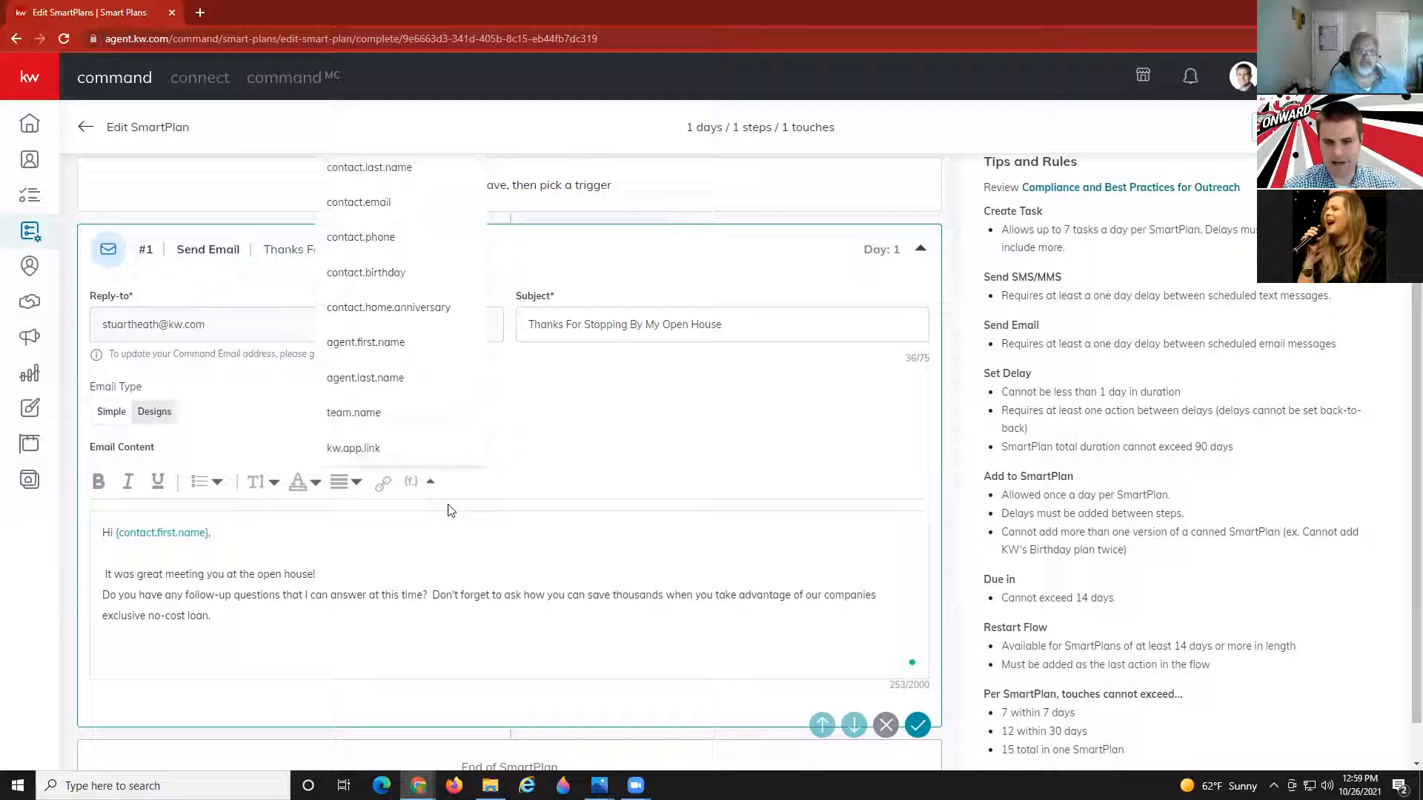
left_click(383, 348)
left_click(415, 482)
left_click(381, 379)
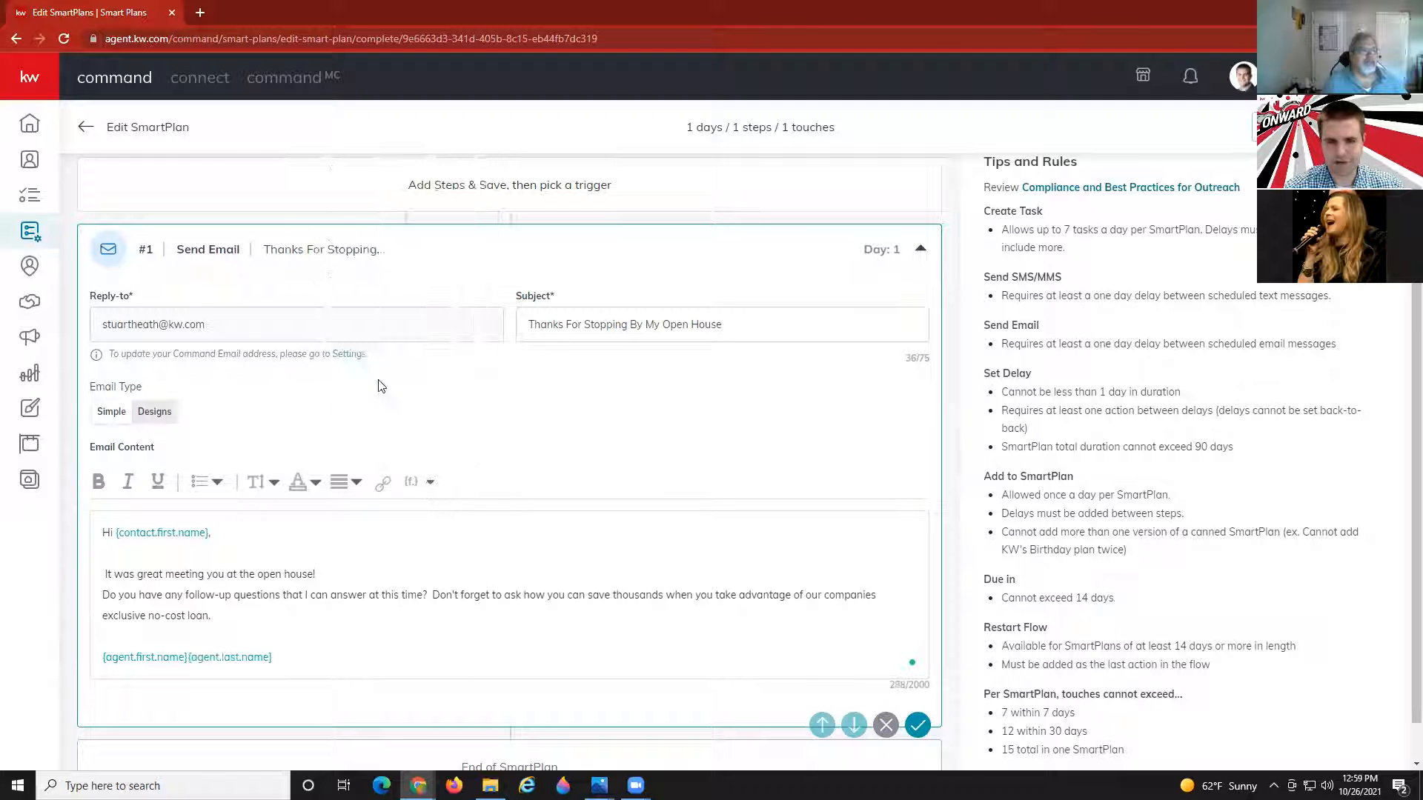
Add the {kw.app.link} merge field on its own line below the agent-name sign-off.
left_click(295, 655)
key("Return")
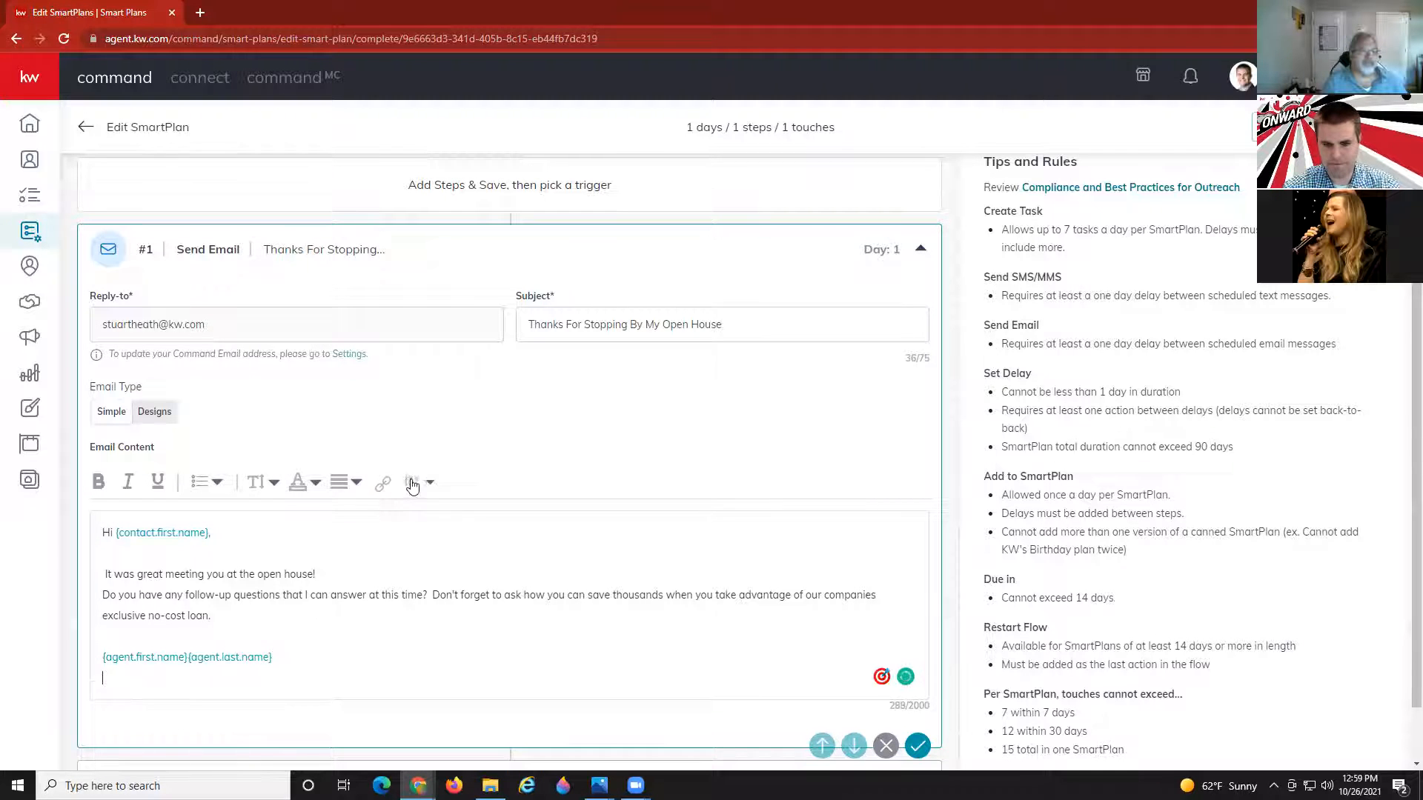
left_click(412, 483)
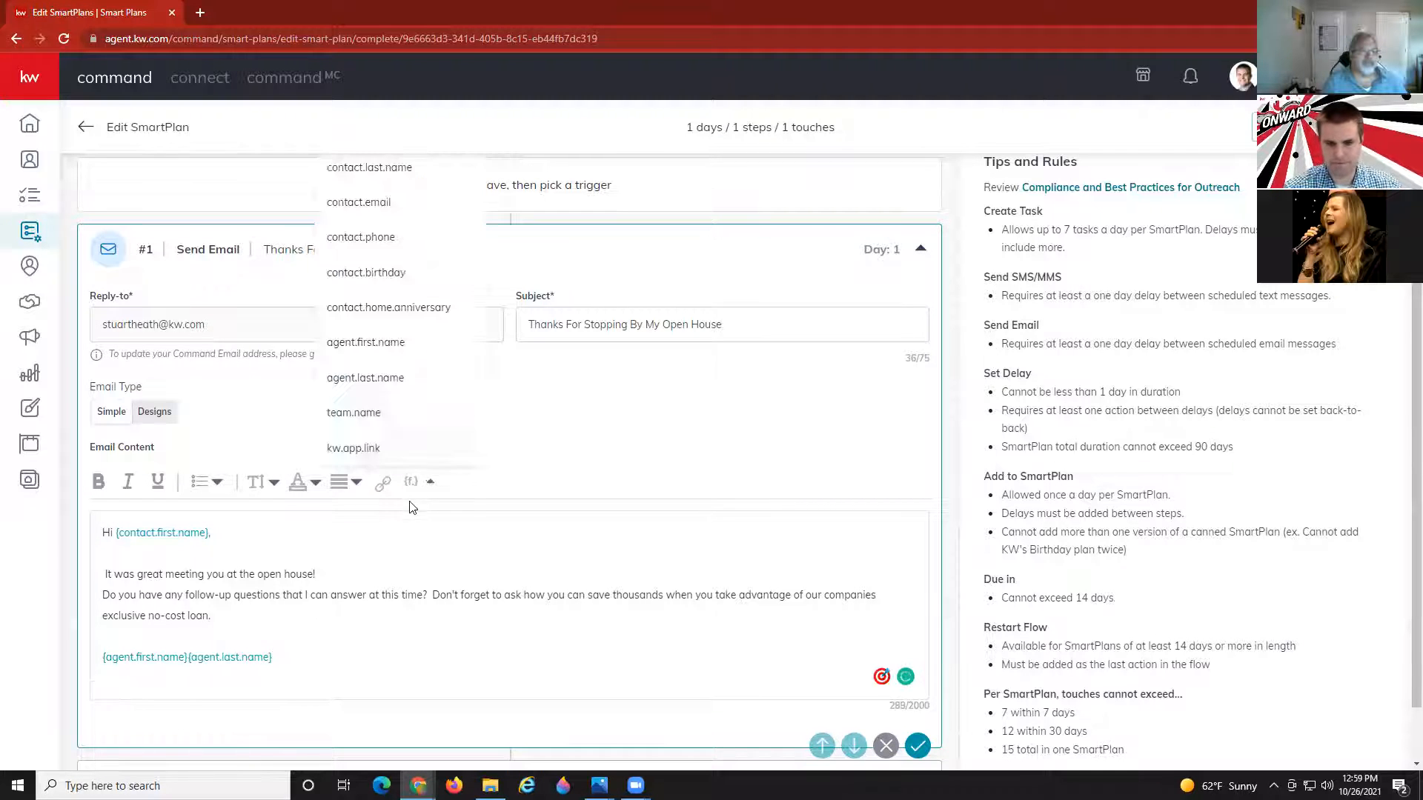
left_click(366, 453)
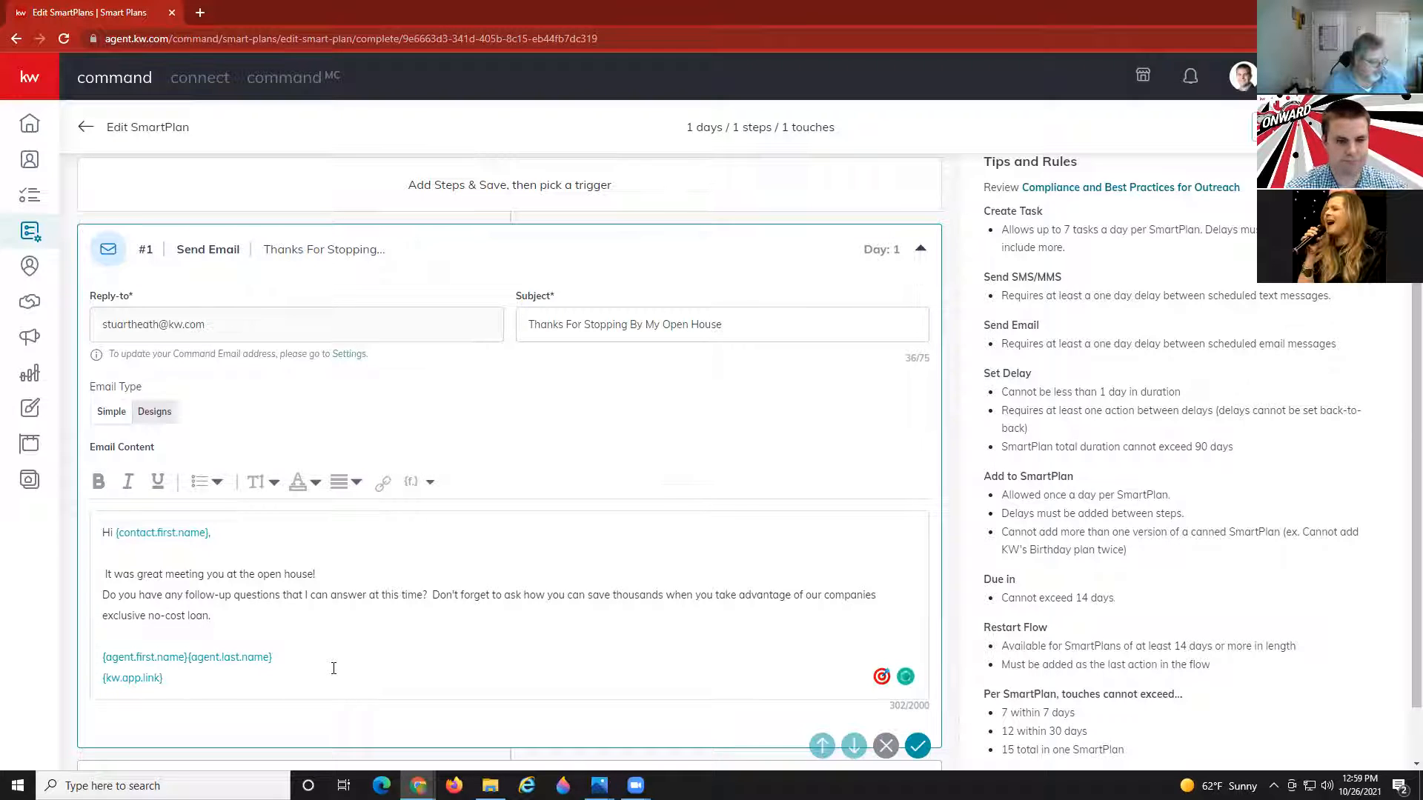
left_click(289, 655)
key("Return")
left_click(412, 483)
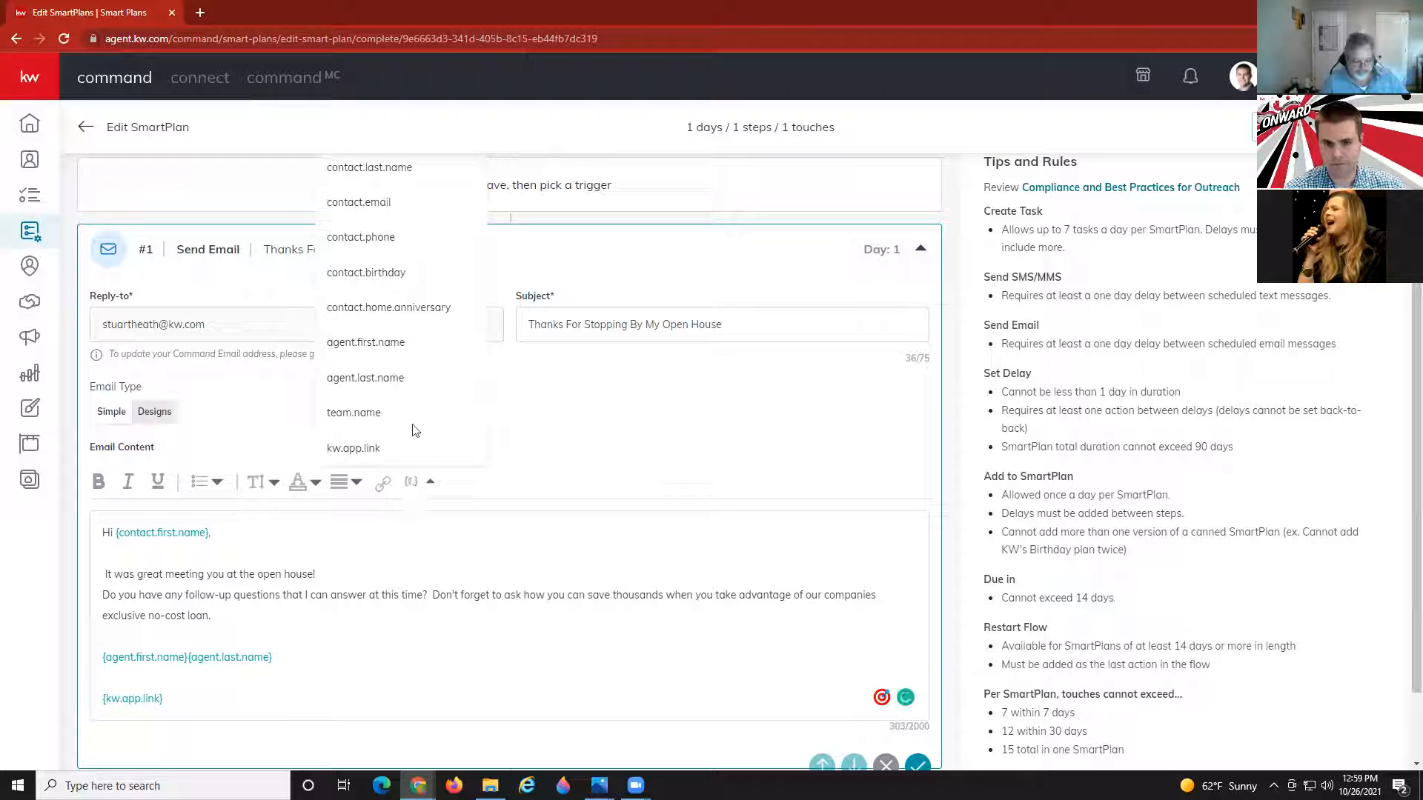
left_click(339, 632)
scroll(415, 656, "down", 1)
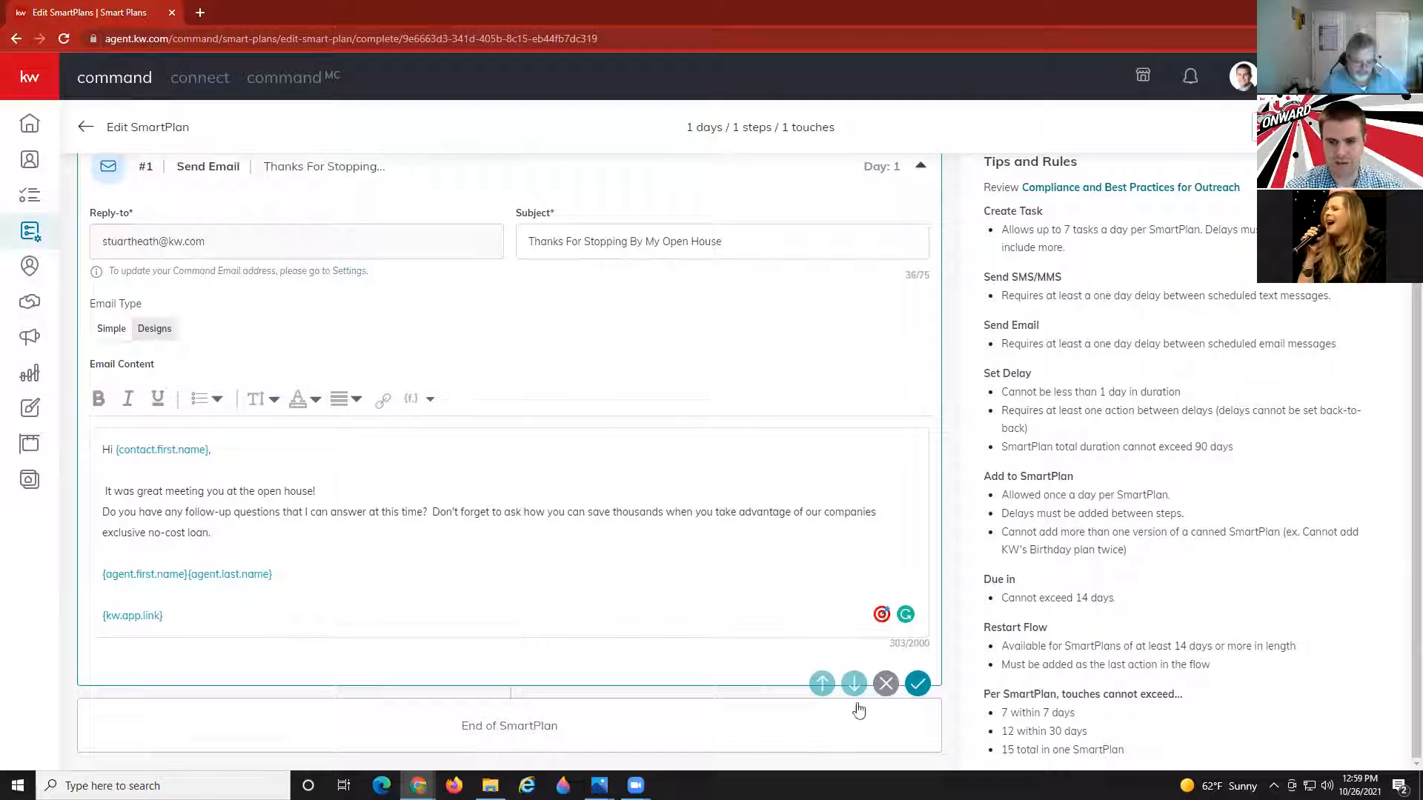
Save completed email step #1 so the Actions list for the next step appears.
left_click(923, 687)
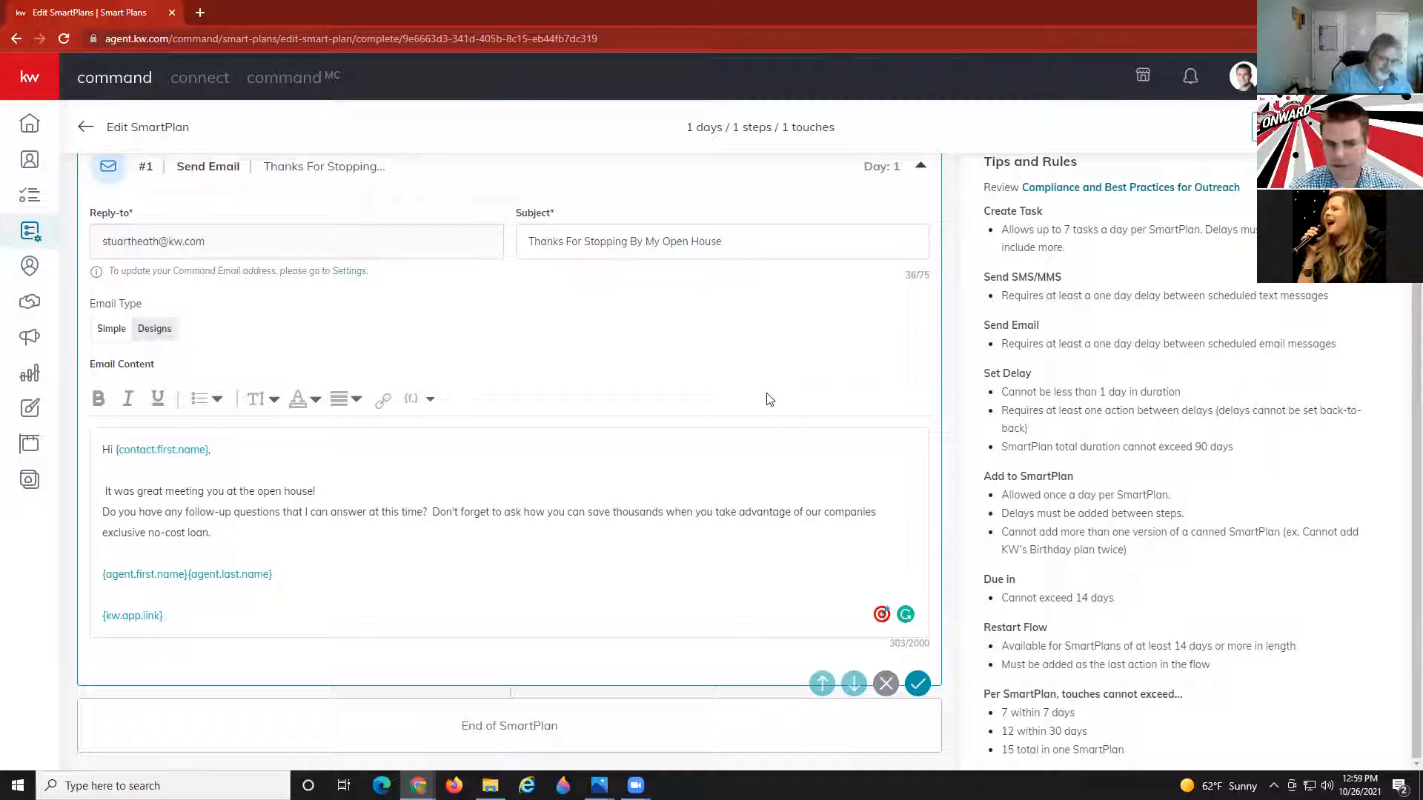
scroll(1182, 378, "up", 6)
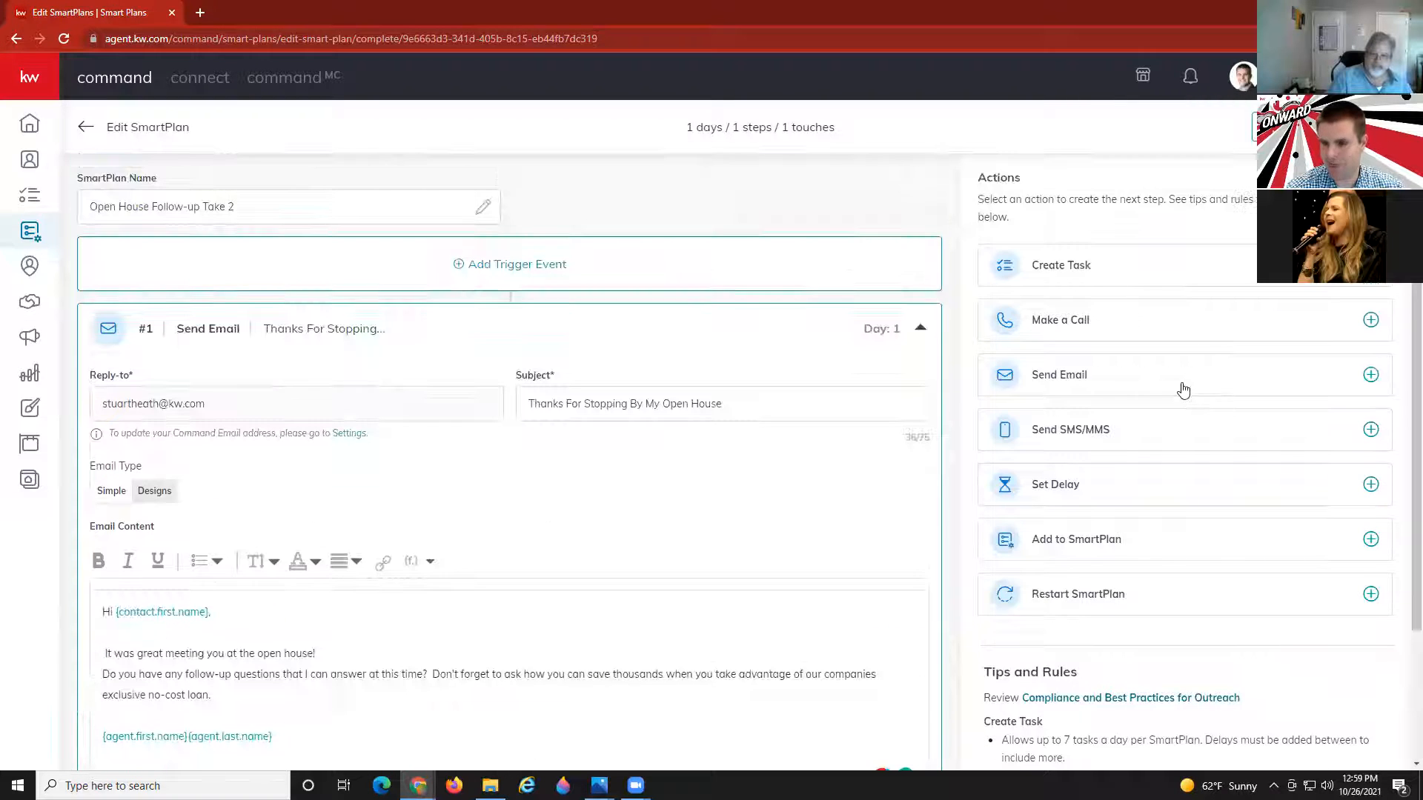
scroll(583, 445, "down", 3)
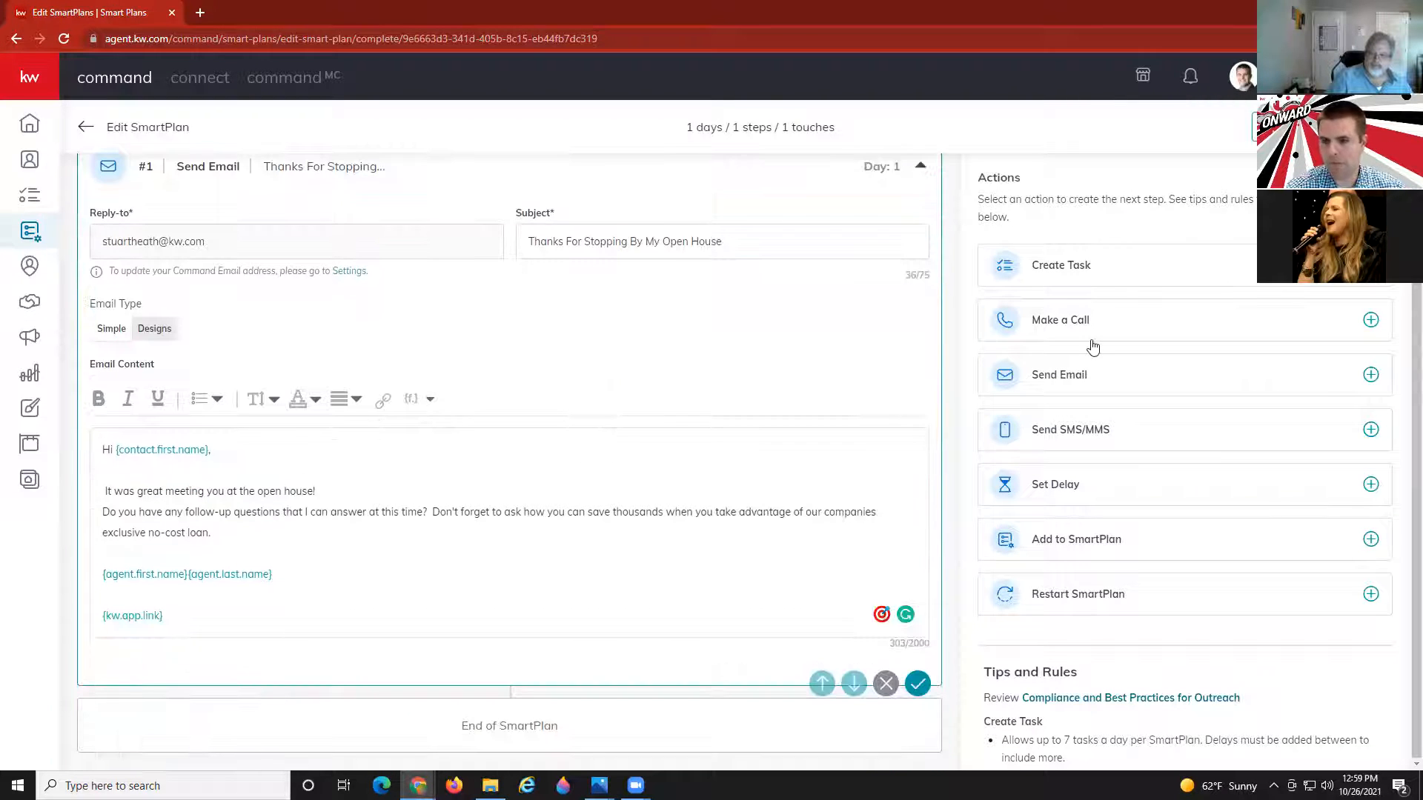
Add a Send SMS/MMS step #2 on Day 1 and focus its empty Text box.
left_click(1087, 439)
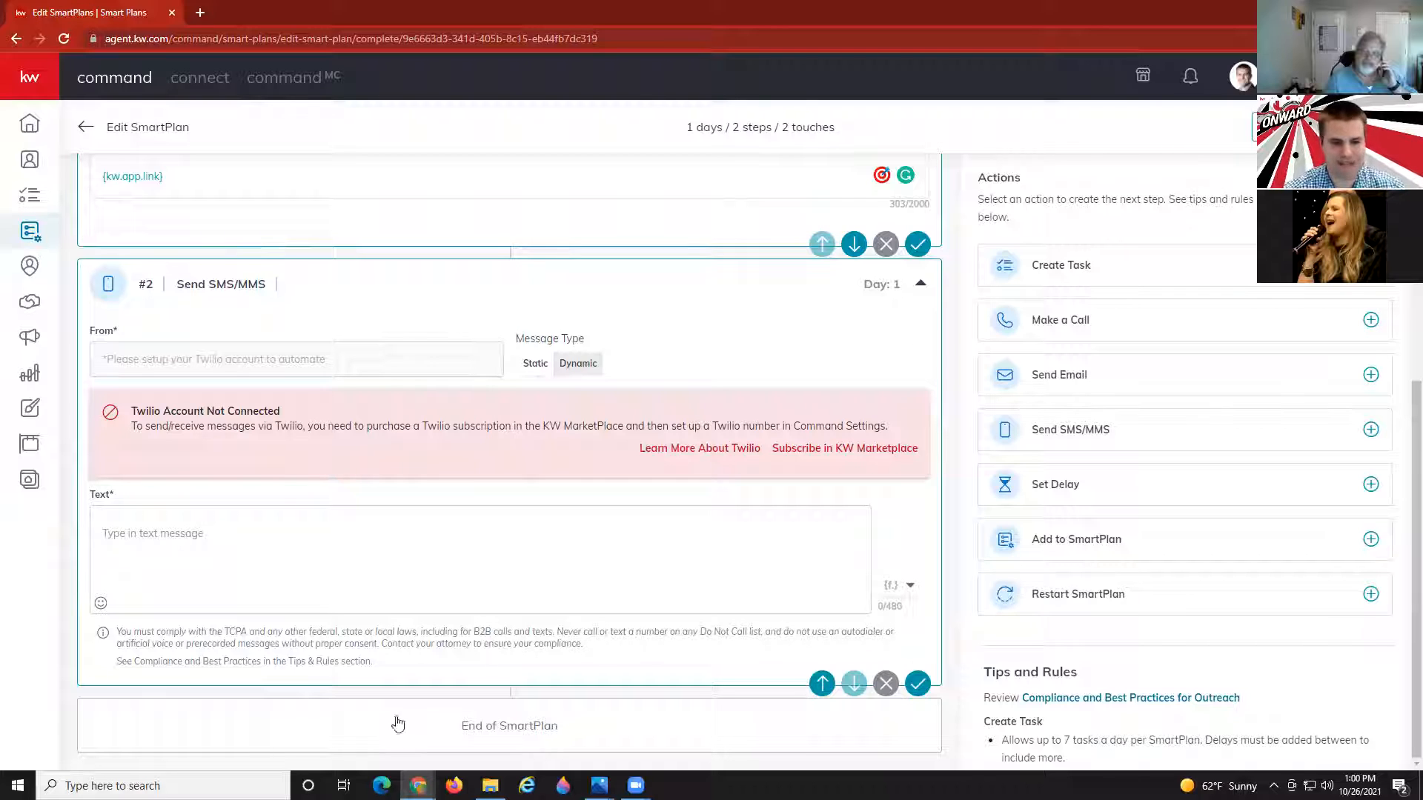
left_click(204, 548)
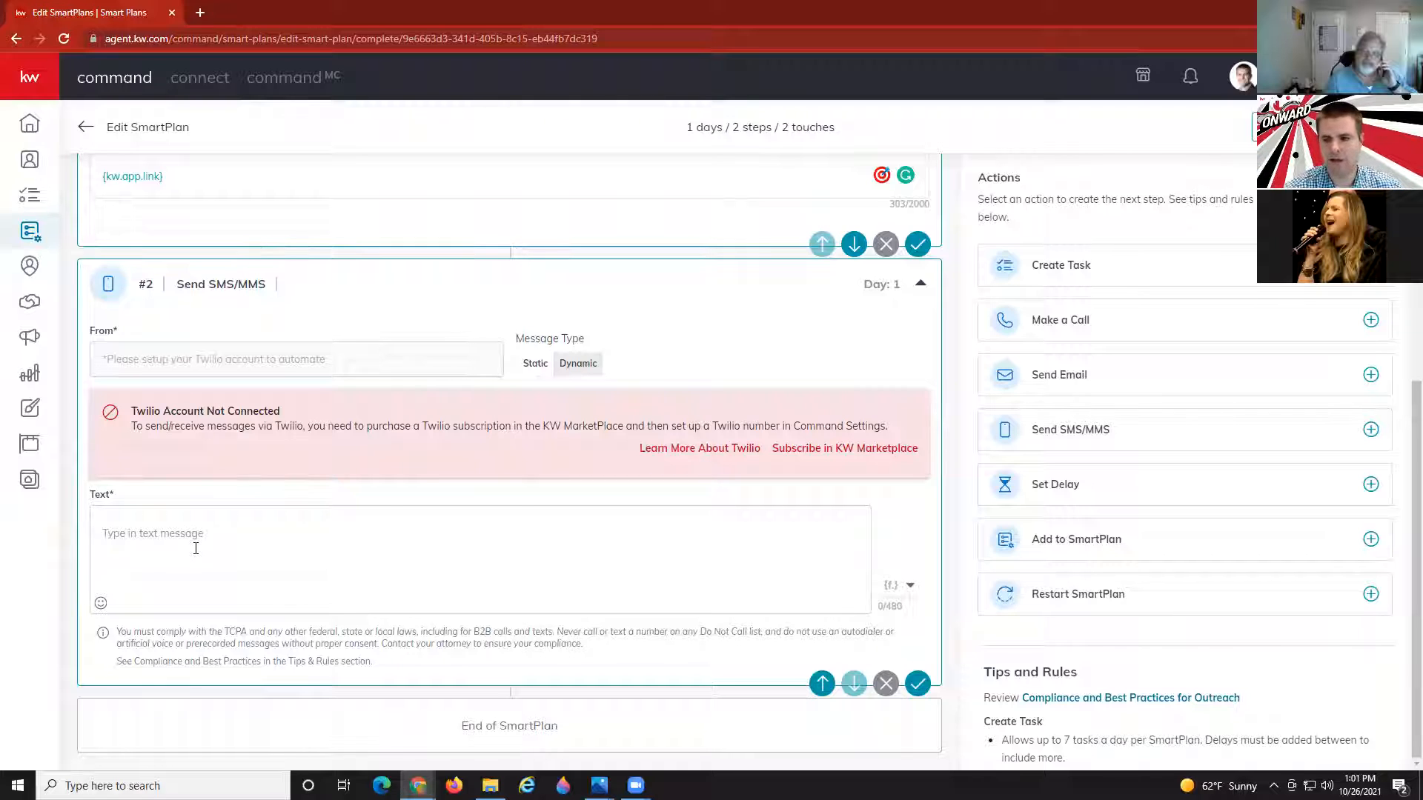
left_click(196, 549)
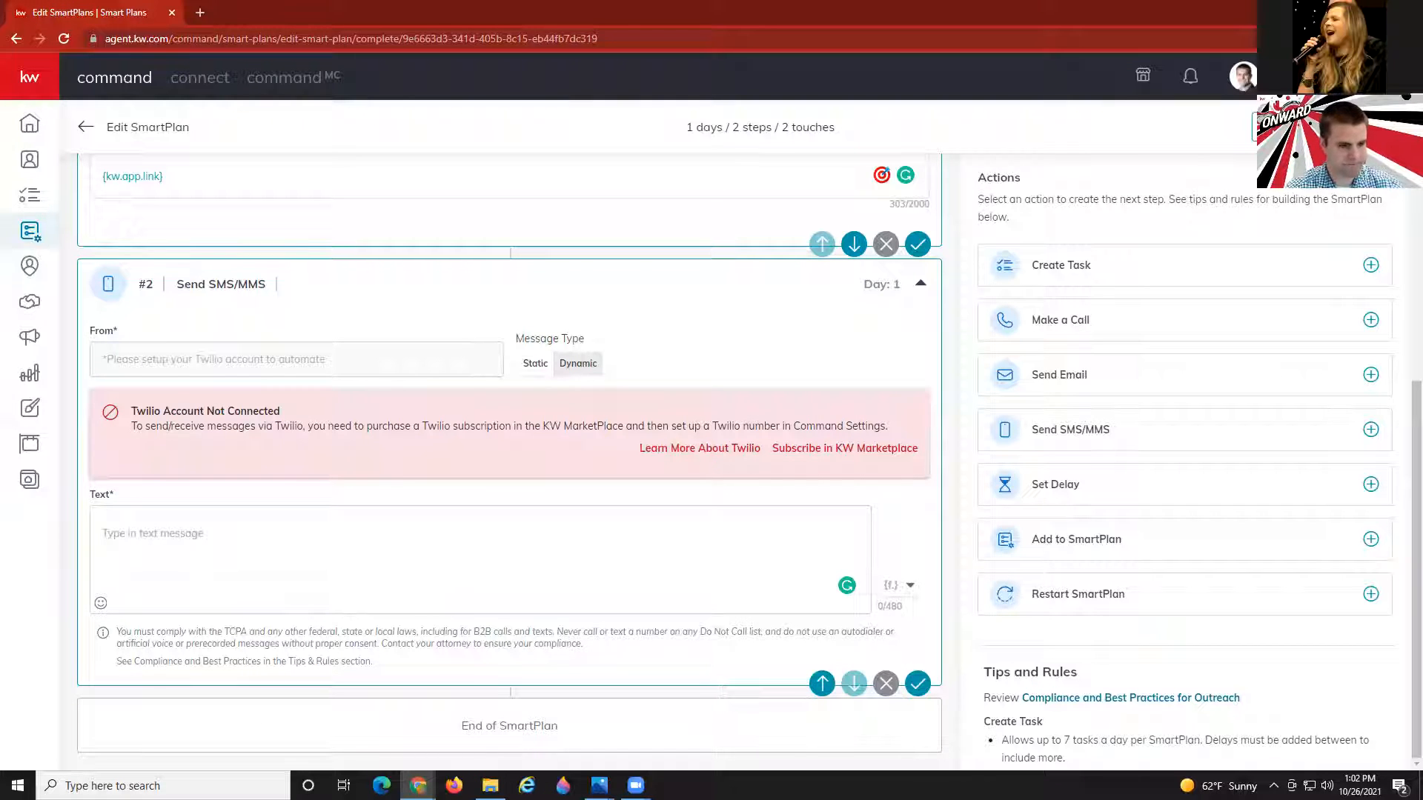
Paste the open-house follow-up text message and delete its broken first-name token.
left_click(227, 534)
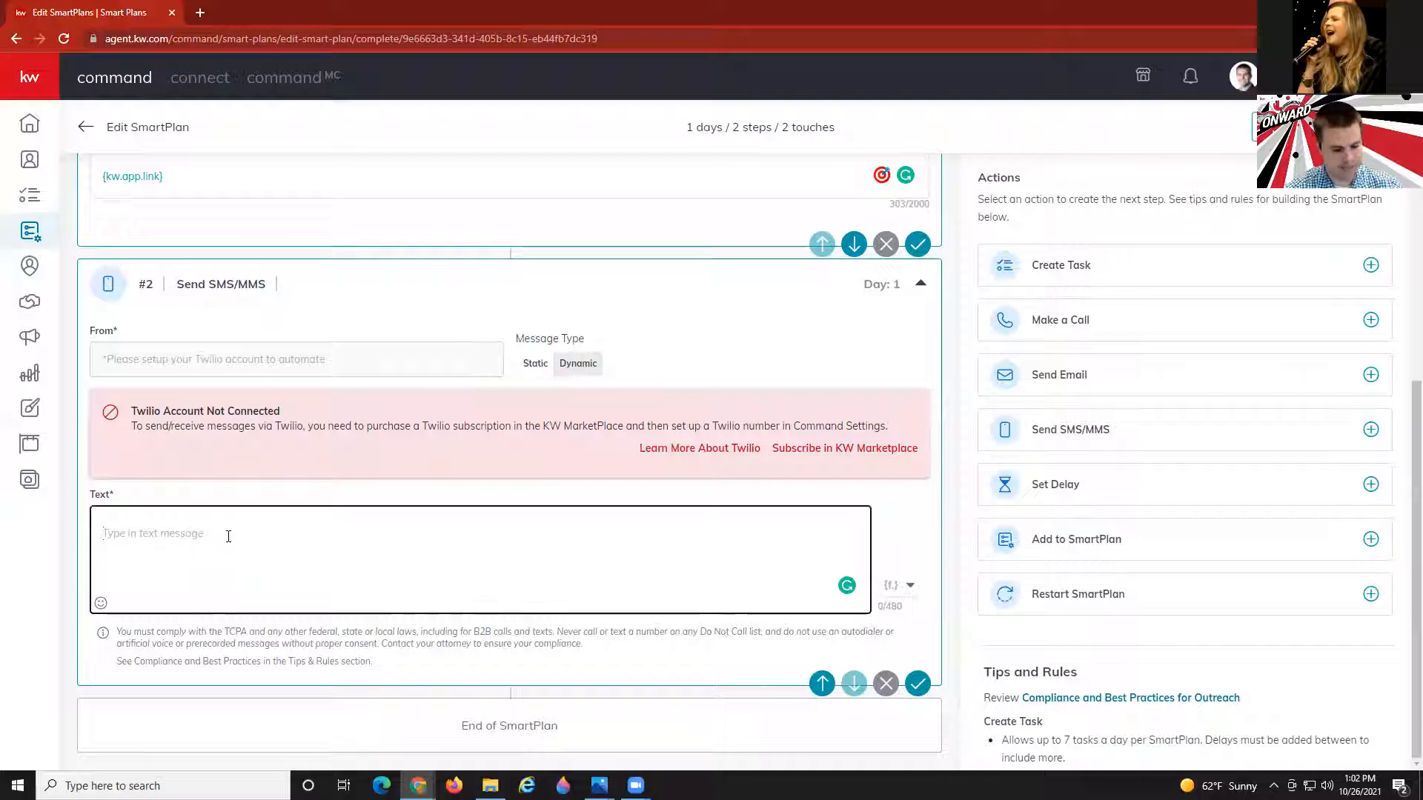
type("Hi  {contact.first.name}, It was great meeting you at the open house! Did you have any follow-up questions that I can answer?  {agent.first.name} {contact.last.name} - Keller Williams Realty Atlanta Parners.")
left_click(213, 534)
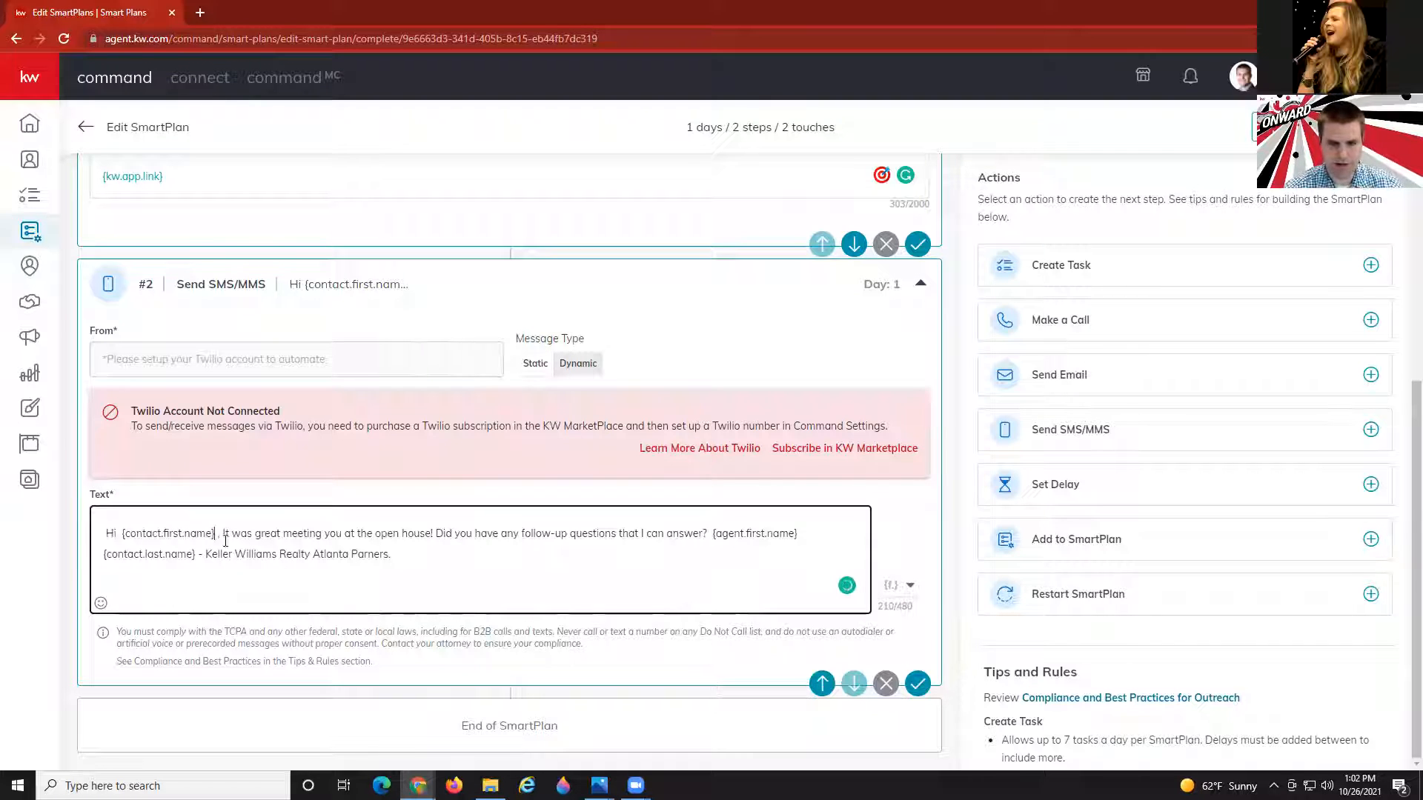
key("BackSpace")
key("BackSpace")
key("BackSpace")
key("BackSpace")
key("BackSpace")
key("BackSpace")
key("BackSpace")
key("BackSpace")
key("BackSpace")
key("BackSpace")
key("BackSpace")
key("BackSpace")
key("BackSpace")
key("BackSpace")
key("BackSpace")
key("BackSpace")
key("BackSpace")
key("BackSpace")
key("BackSpace")
key("BackSpace")
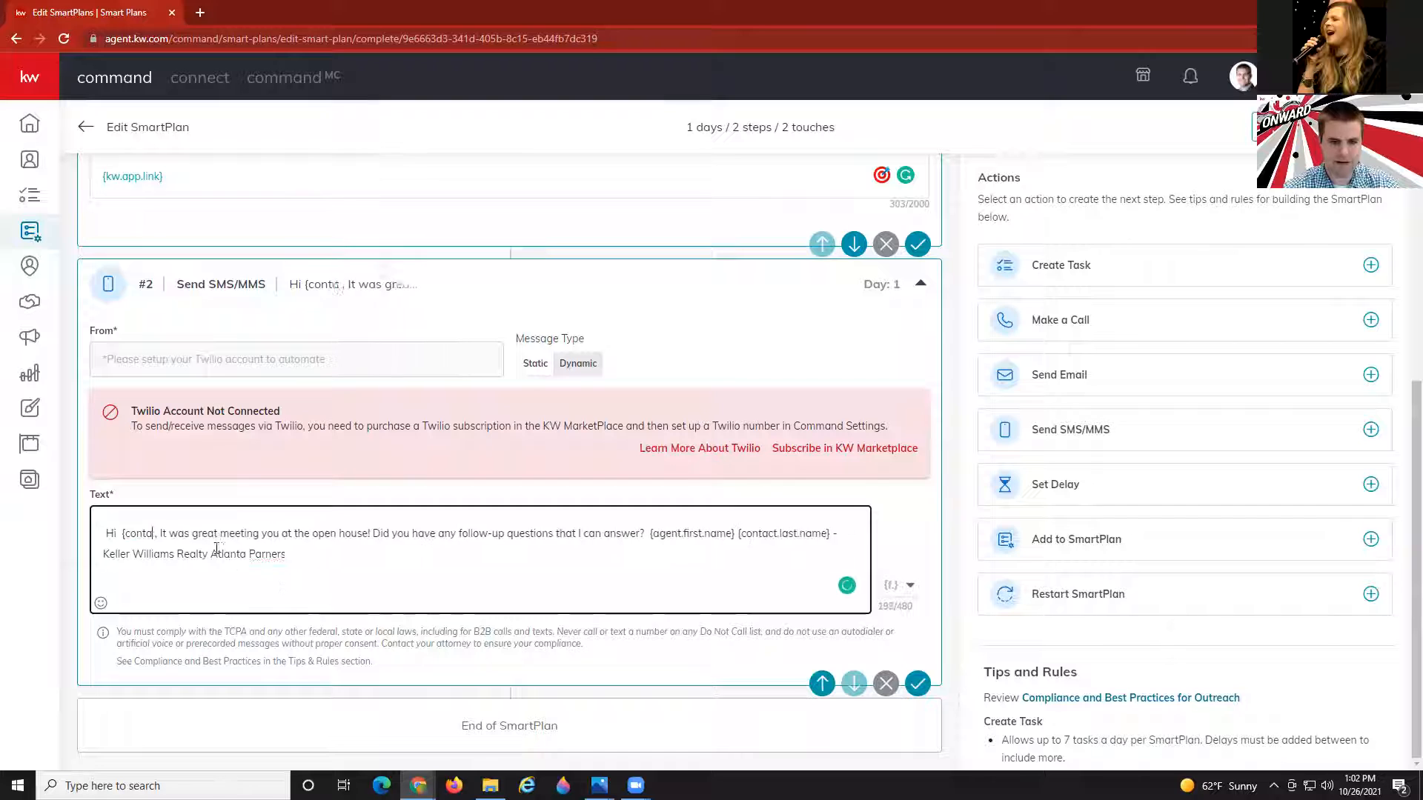
key("BackSpace")
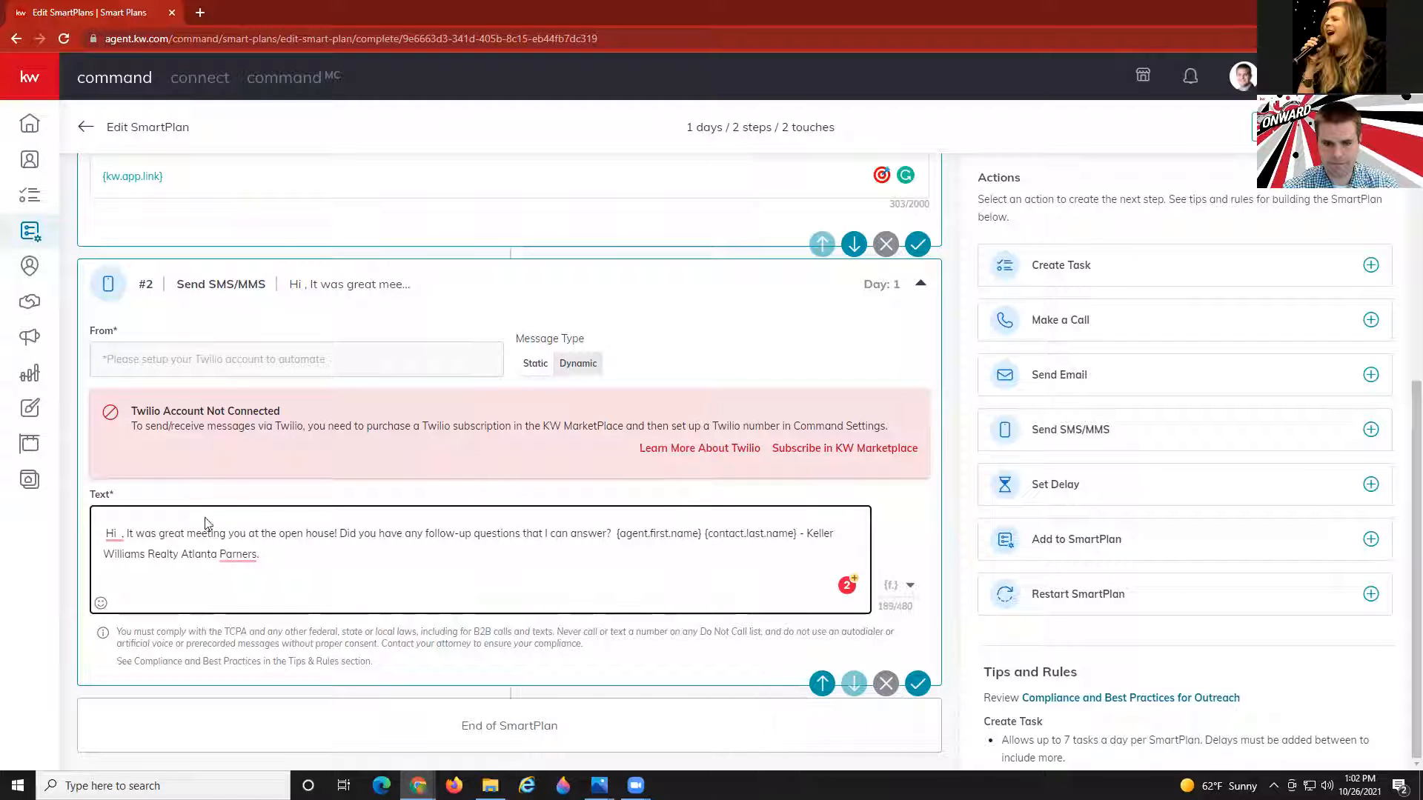
Insert {contact.first.name} after 'Hi', remove the duplicate field at the end, and add a period.
left_click(348, 561)
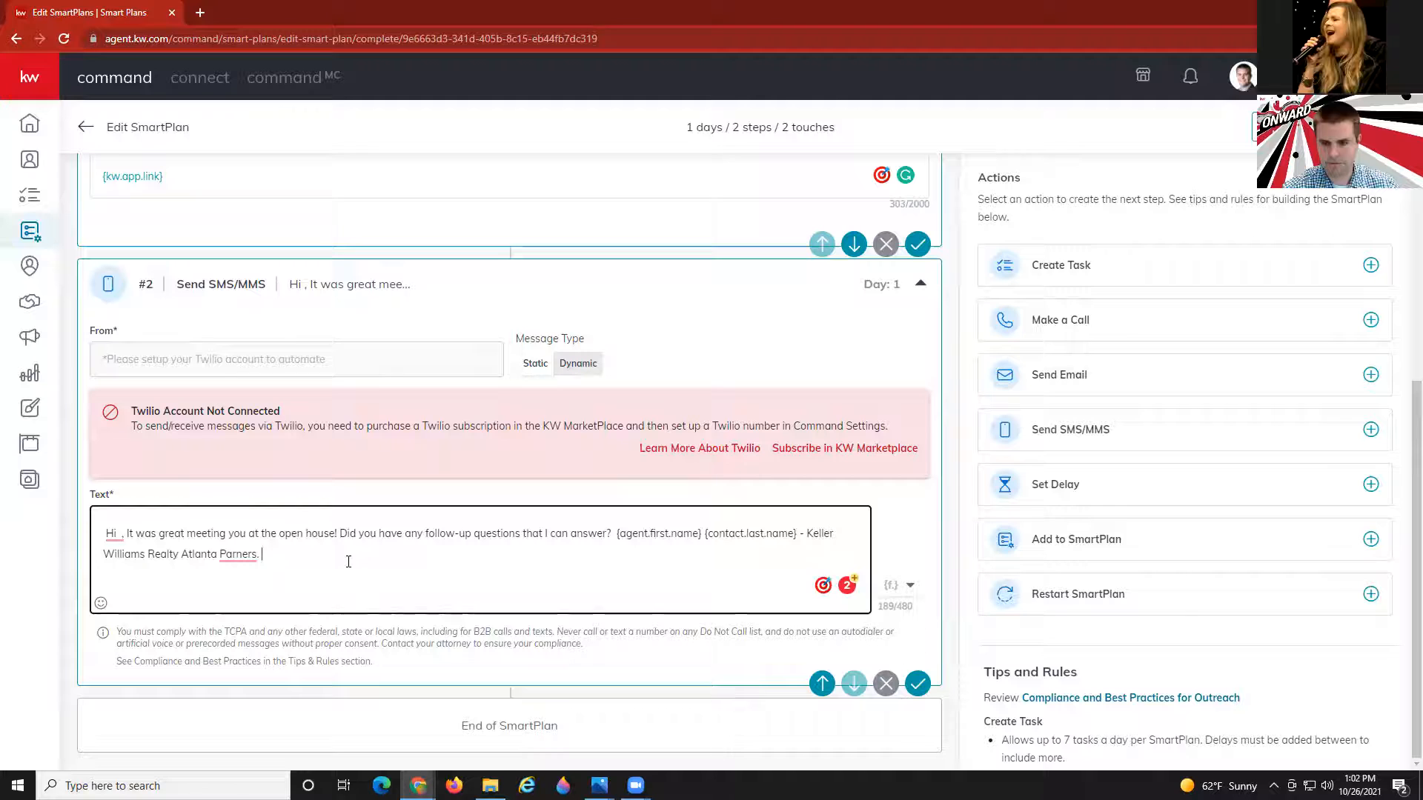
left_click(905, 595)
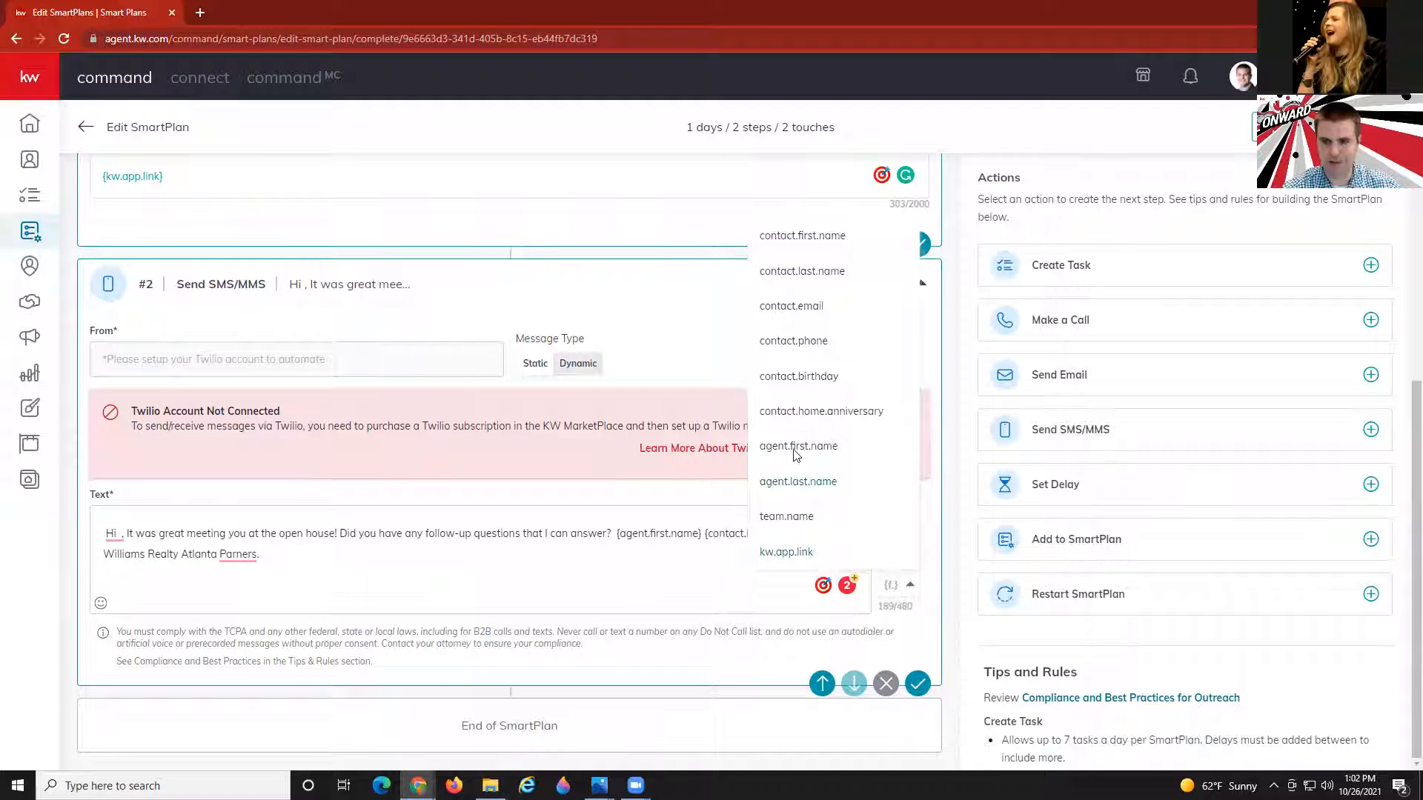
left_click(797, 237)
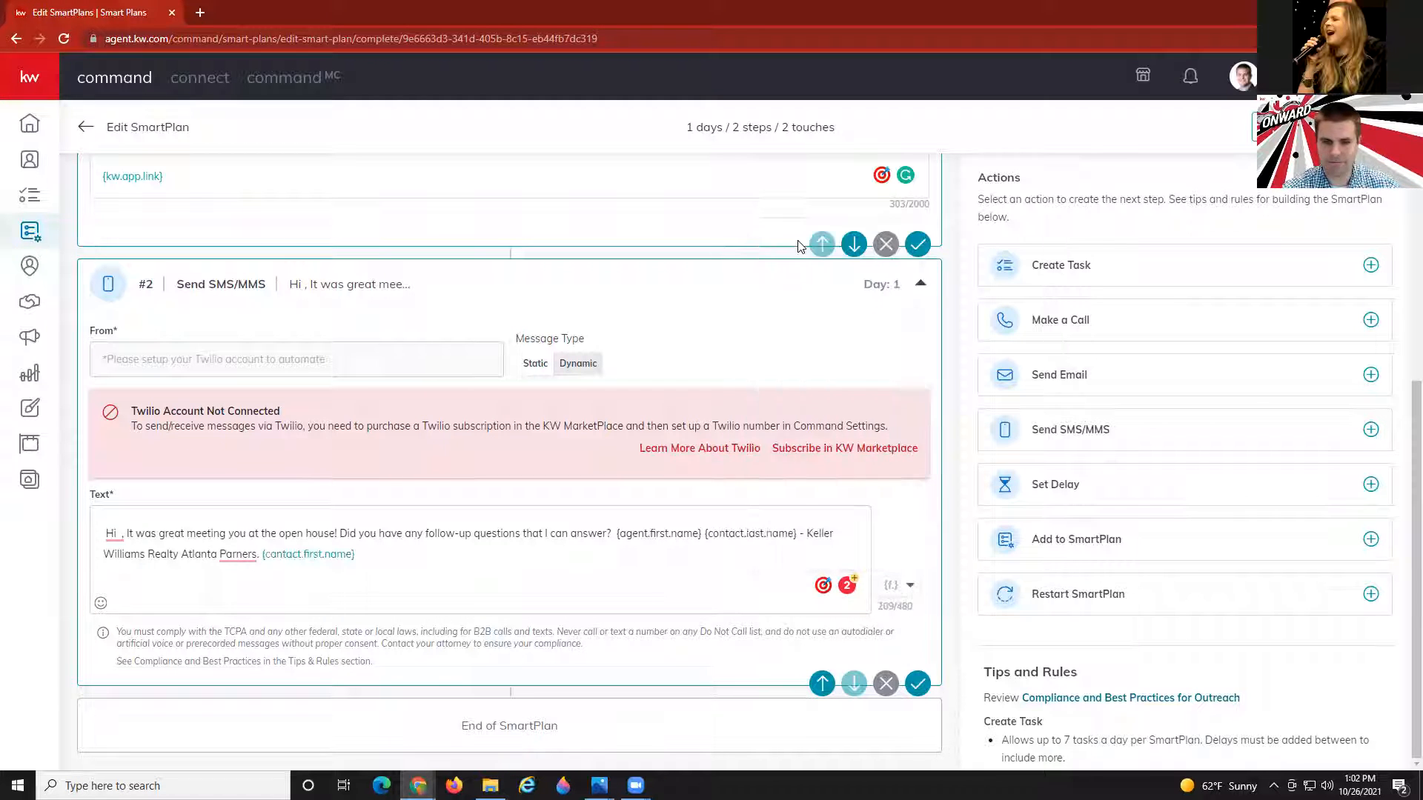
left_click(121, 528)
left_click(905, 586)
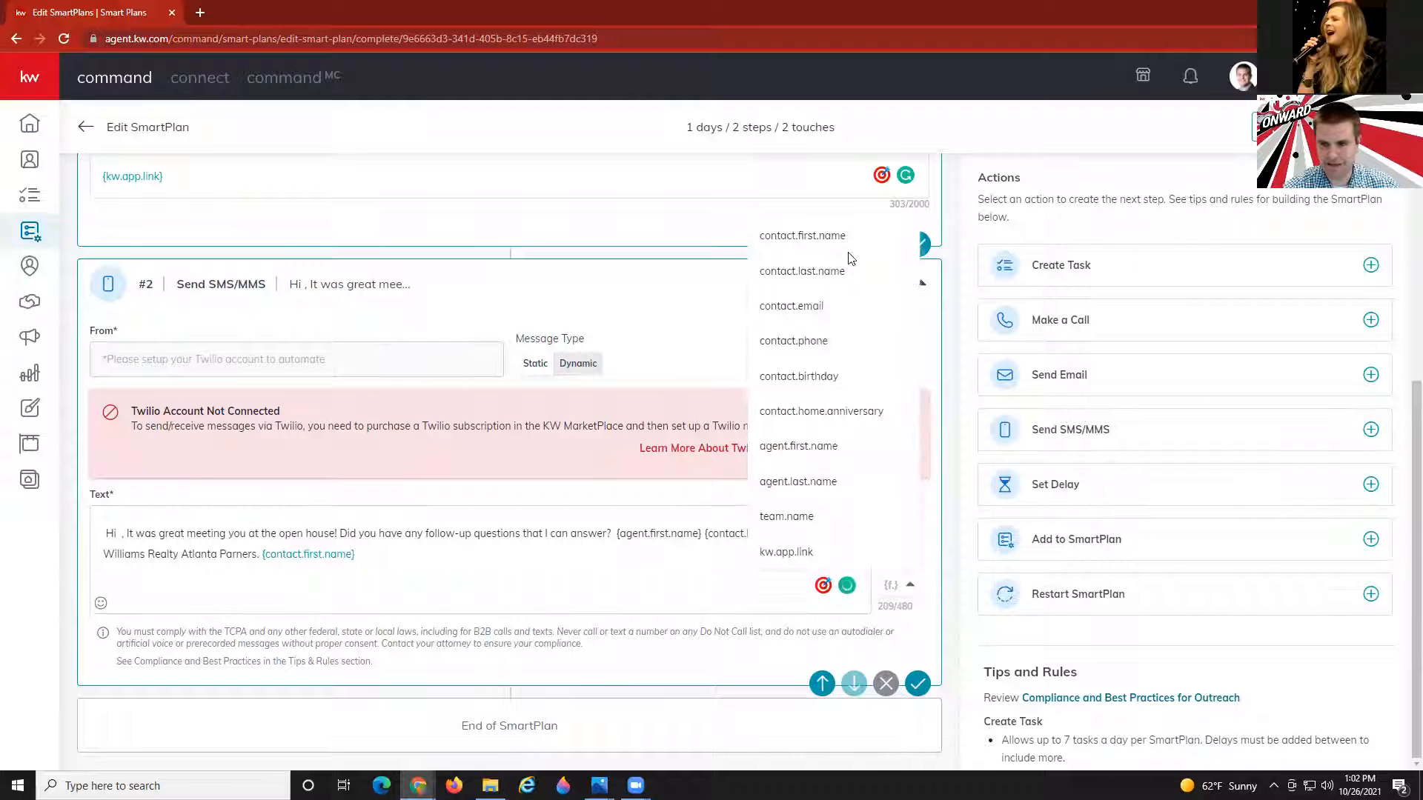
left_click(805, 239)
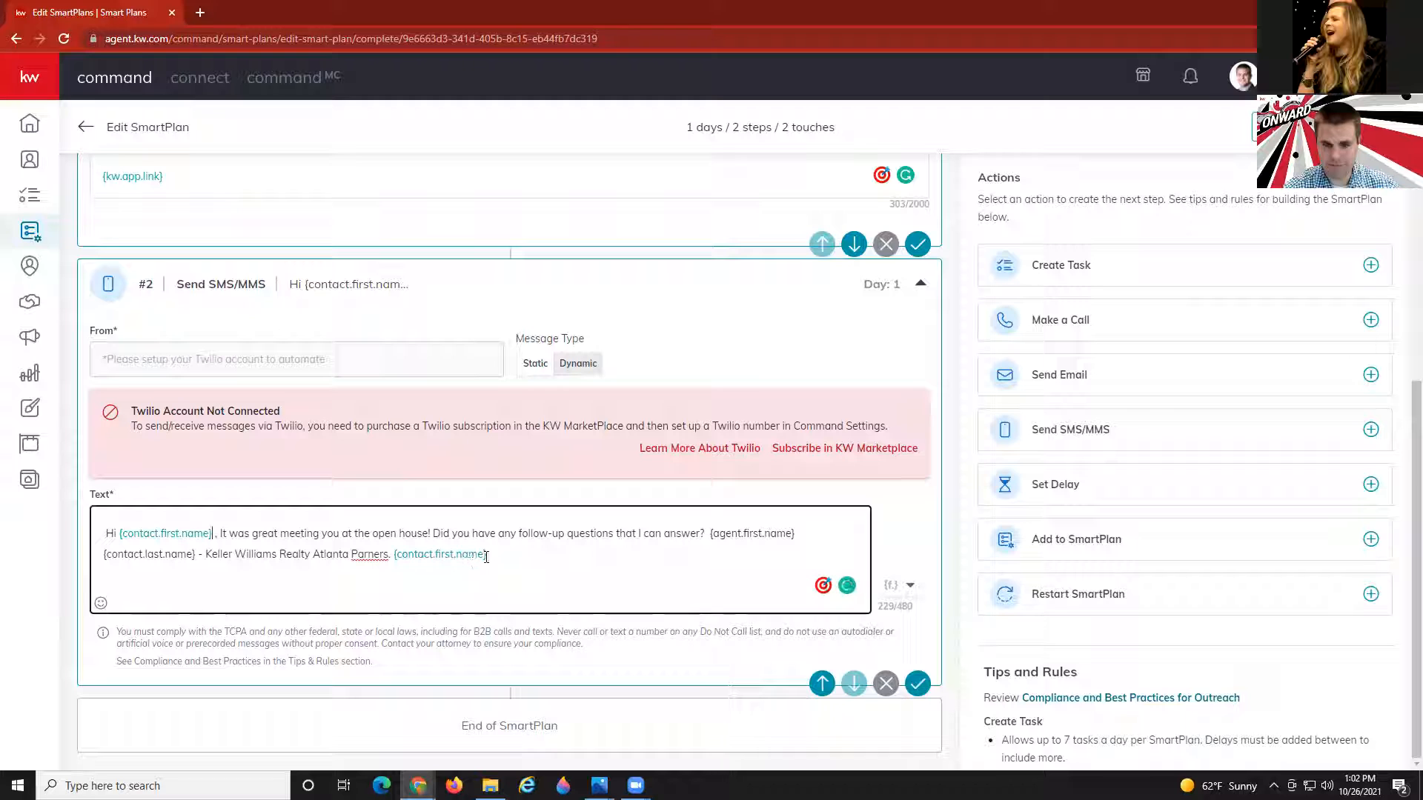
key("BackSpace")
key("BackSpace")
key("BackSpace")
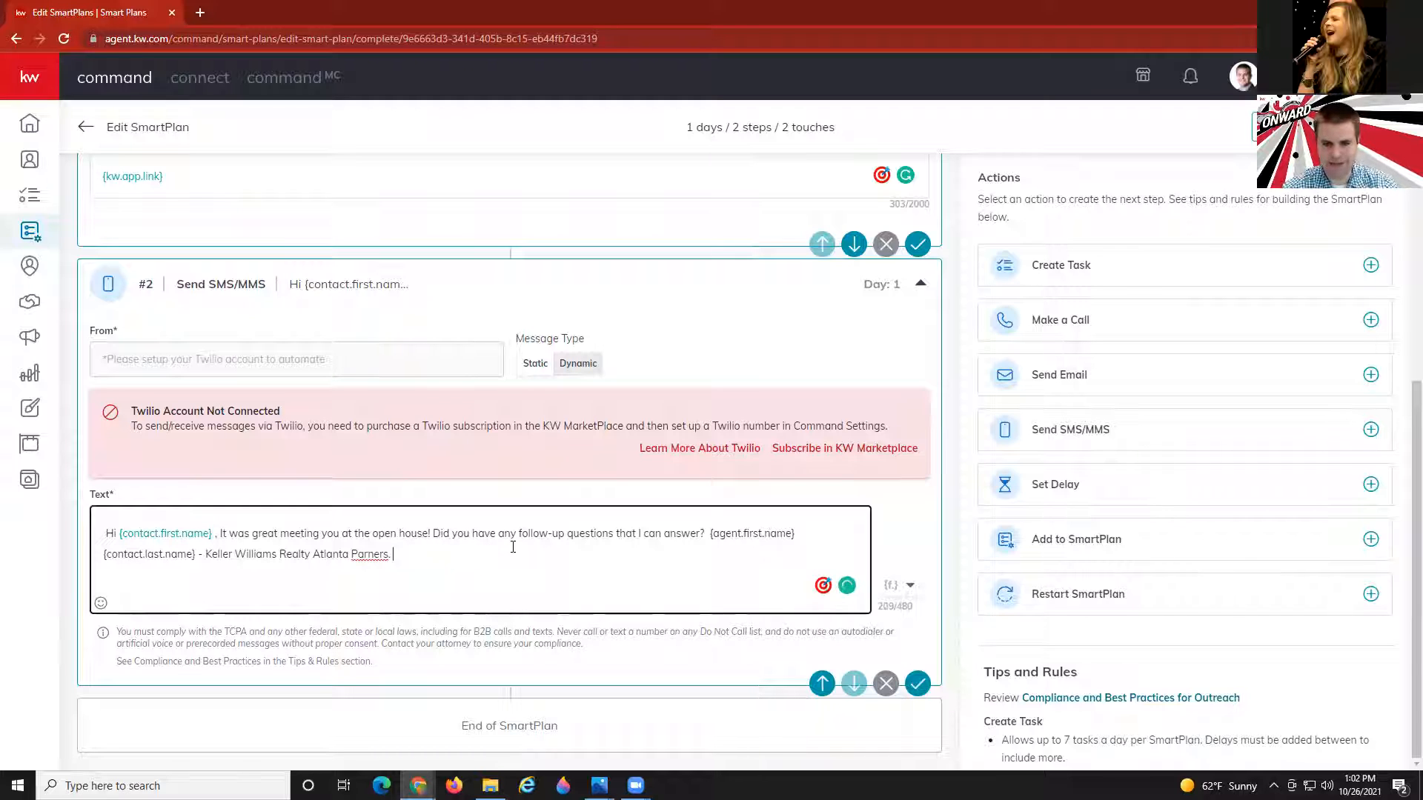
type(".")
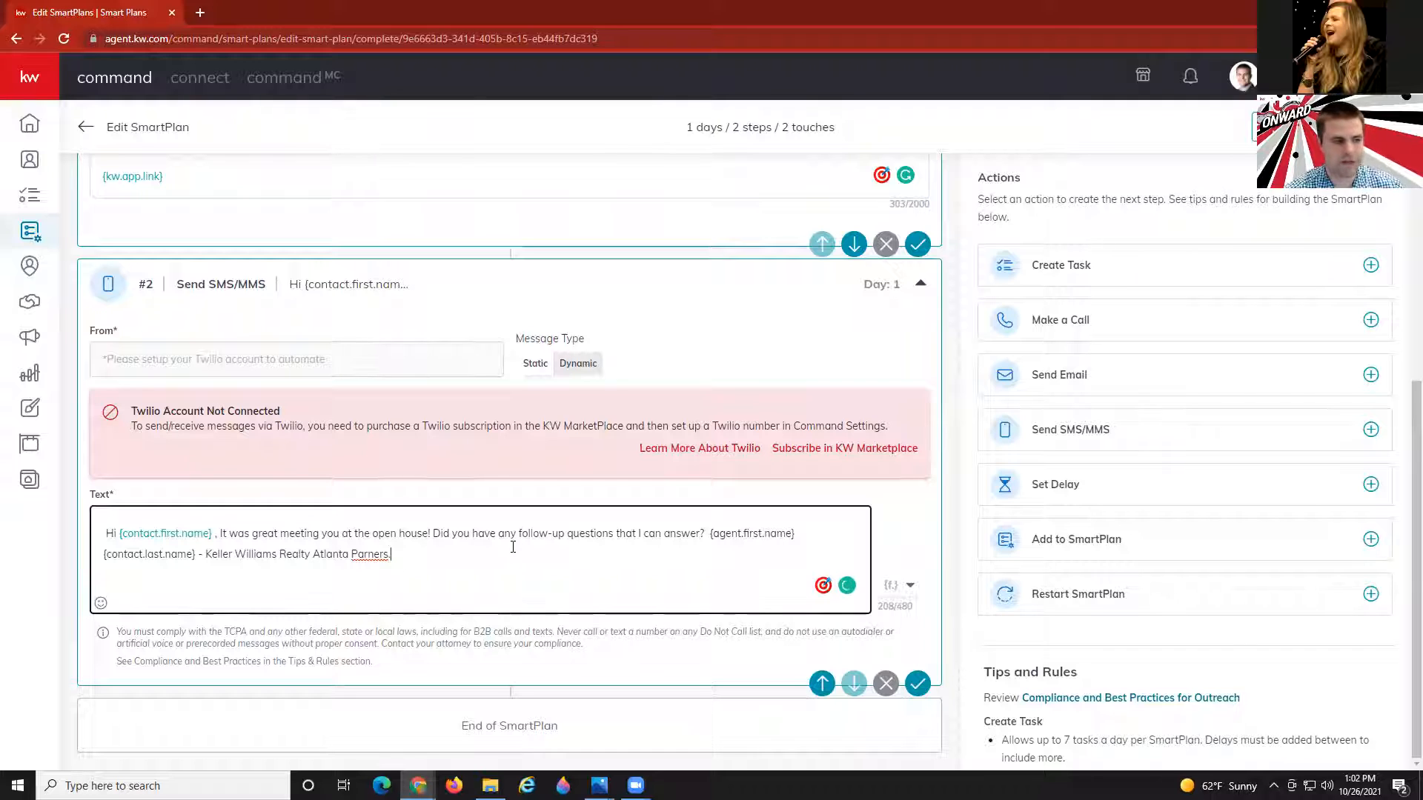
Replace the sign-off after 'answer?' with {agent.first.name} {agent.last.name} and correct 'Parners' to 'Partners'.
left_click(710, 536)
key("Delete")
key("Delete")
key("Delete")
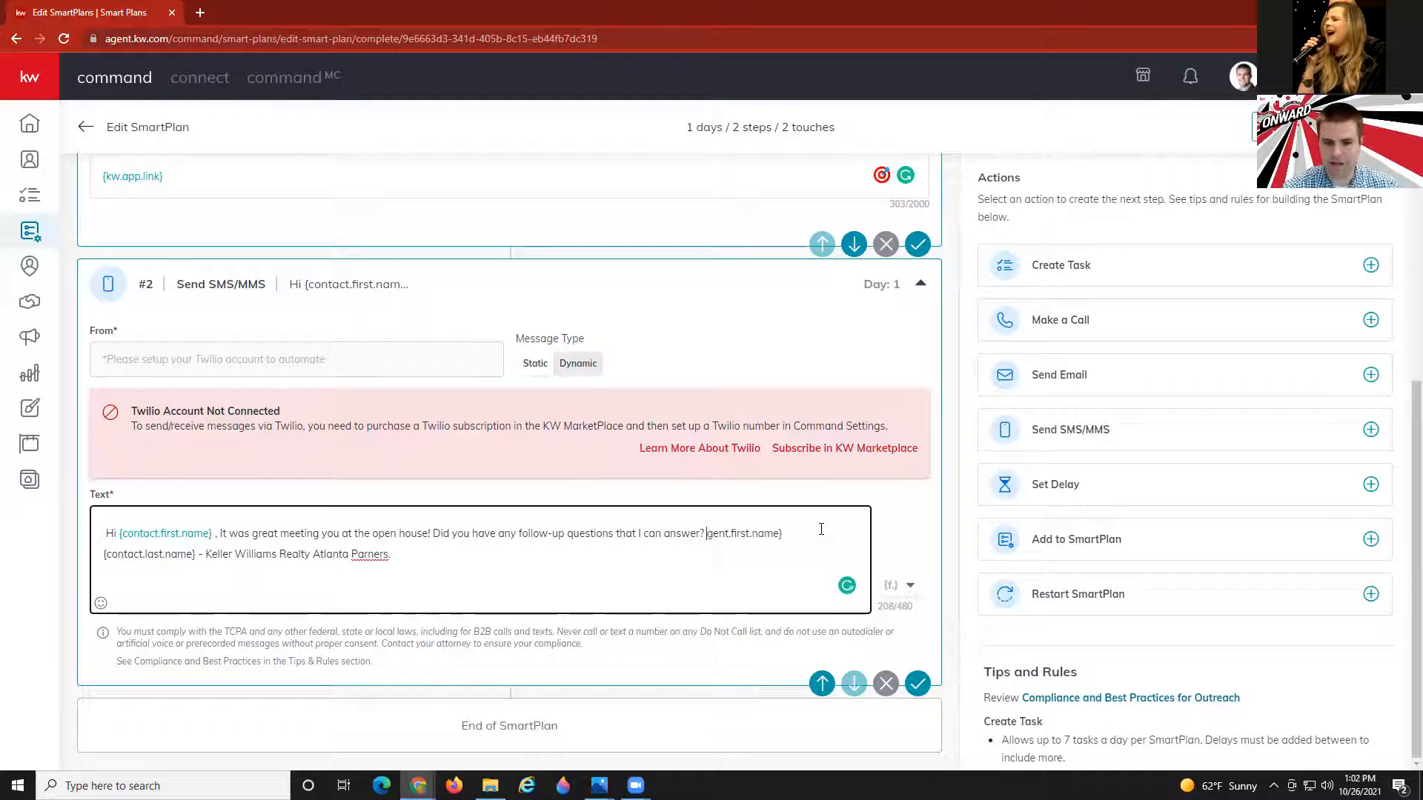
key("Delete")
key("Delete")
key("Delete")
key("Delete")
key("Delete")
key("Delete")
key("Delete")
key("Delete")
key("Delete")
key("Delete")
key("Delete")
key("Delete")
key("Delete")
key("Delete")
key("Delete")
key("Delete")
key("Delete")
key("Delete")
key("Delete")
key("Delete")
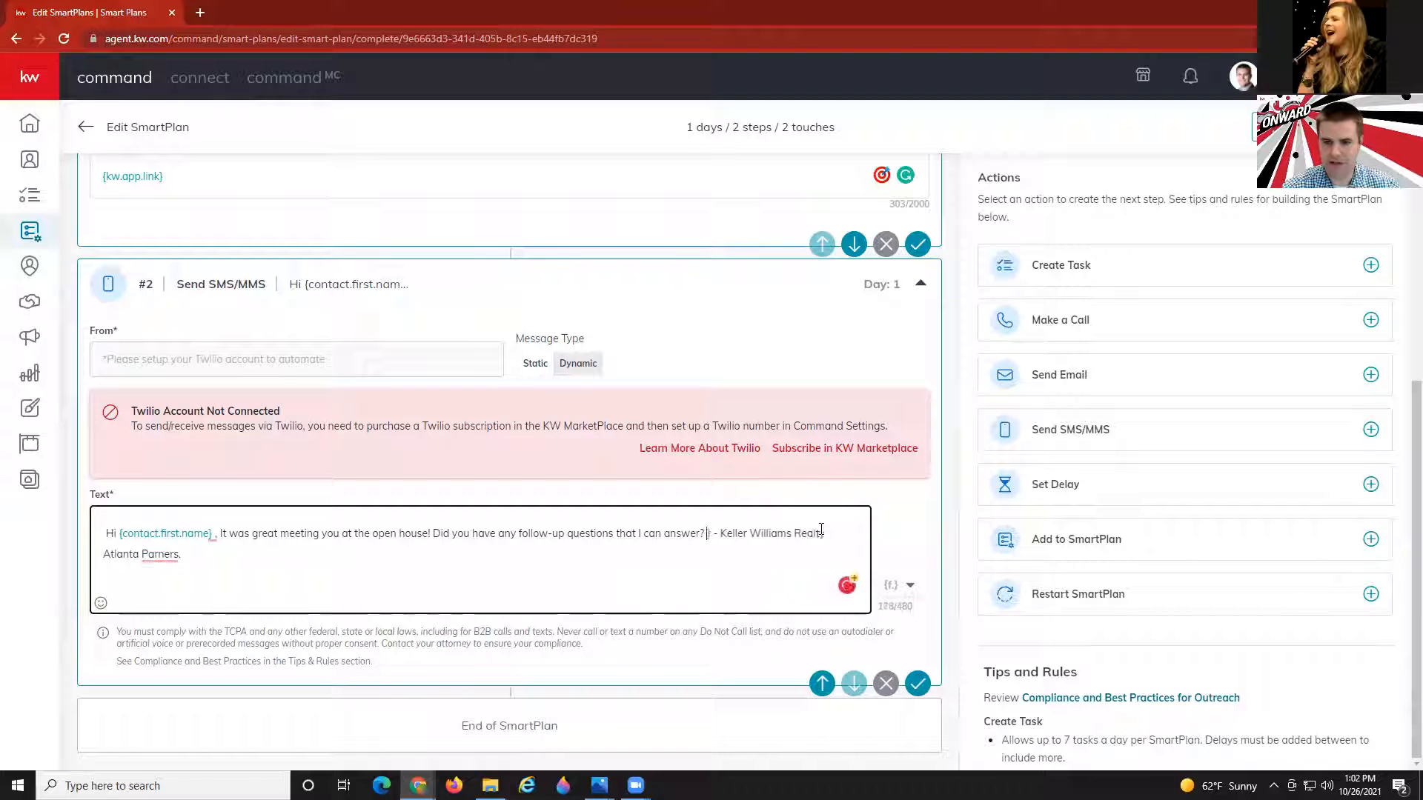
key("Delete")
key("Delete")
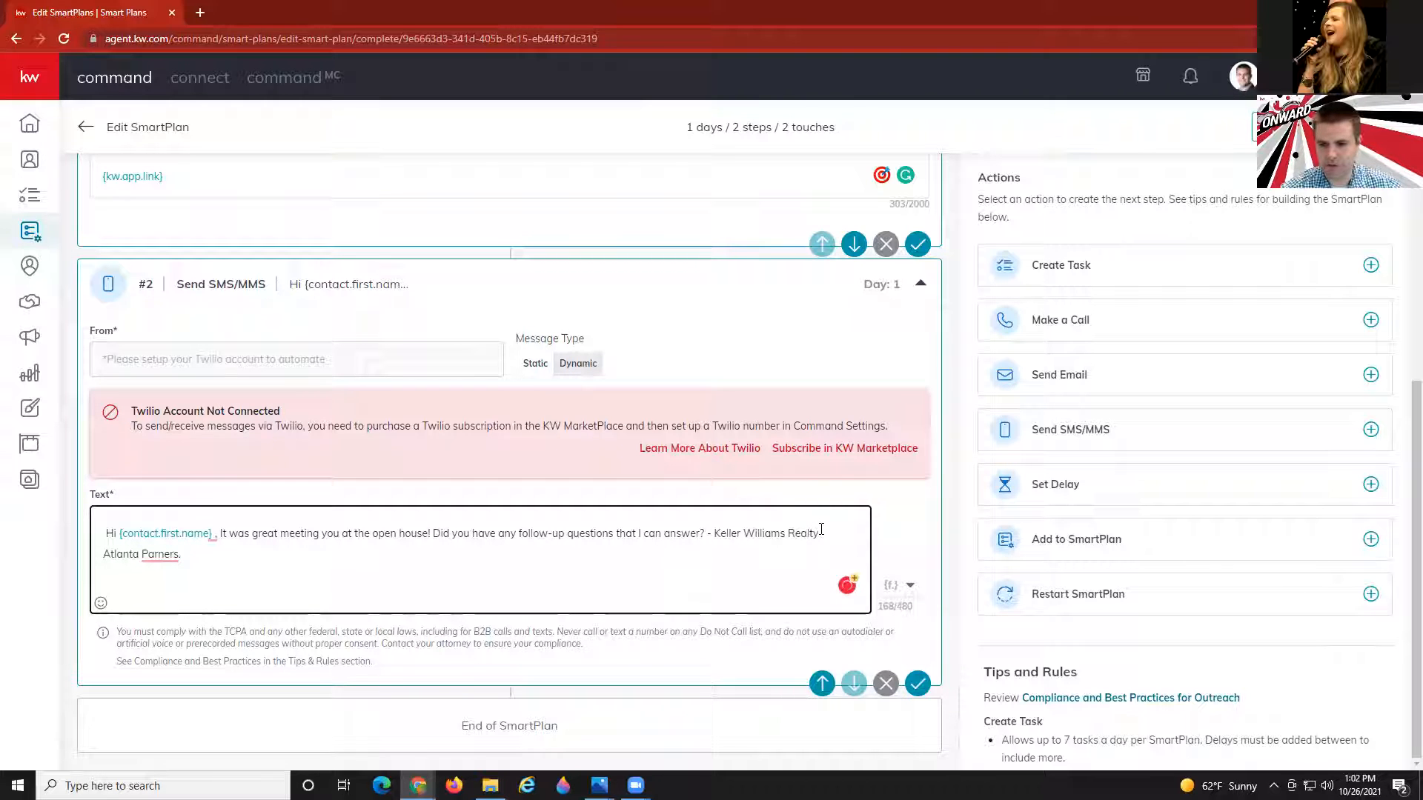
left_click(905, 589)
left_click(800, 446)
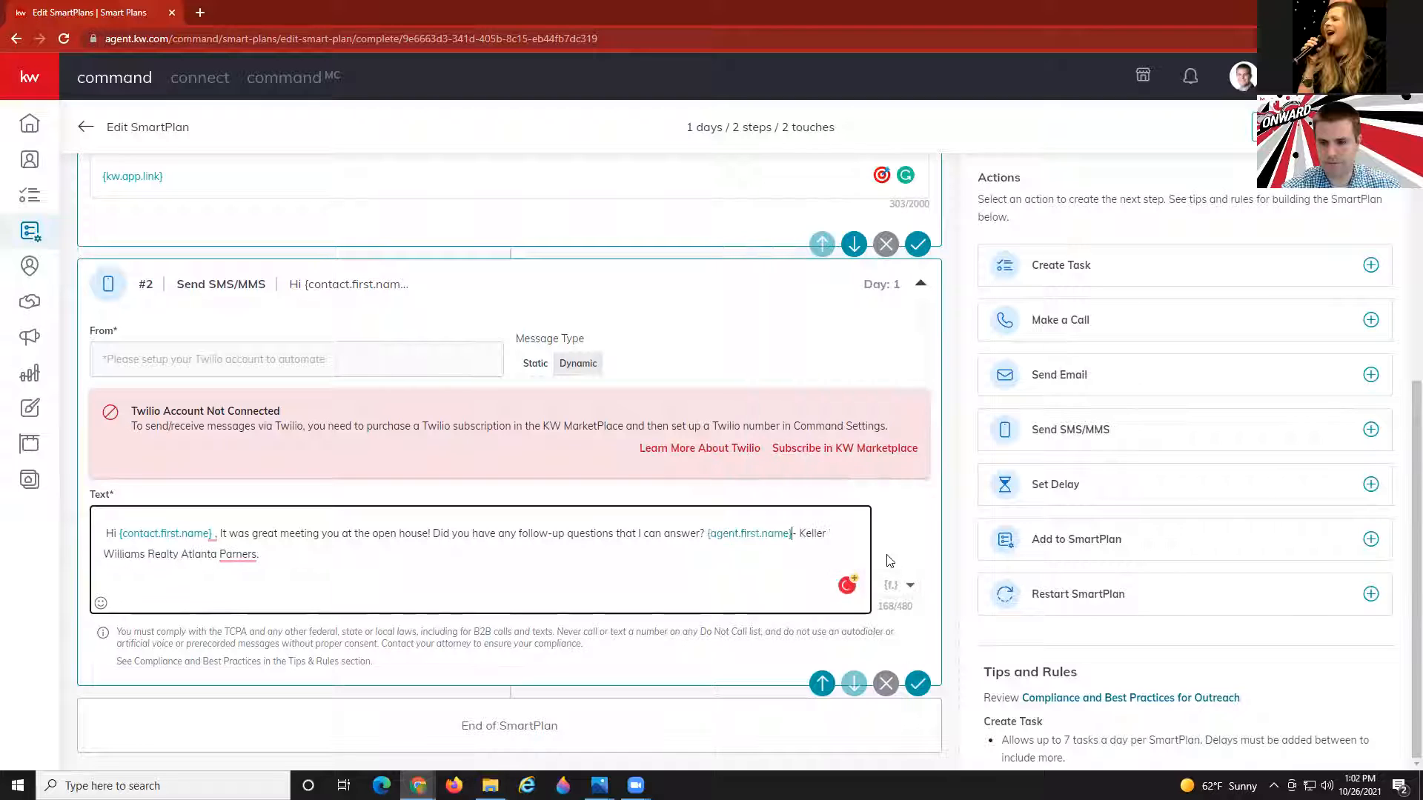
left_click(891, 585)
left_click(813, 481)
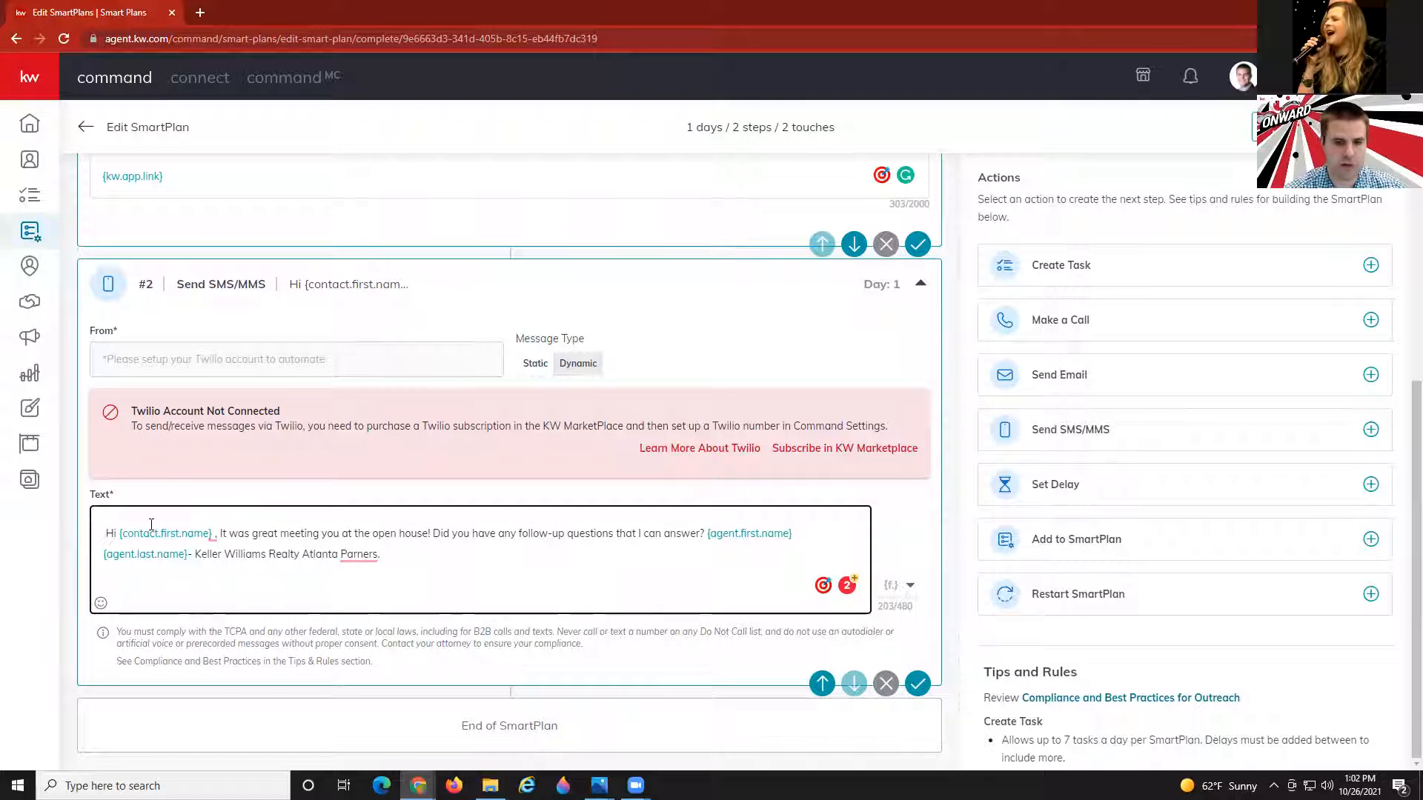
mouse_move(214, 532)
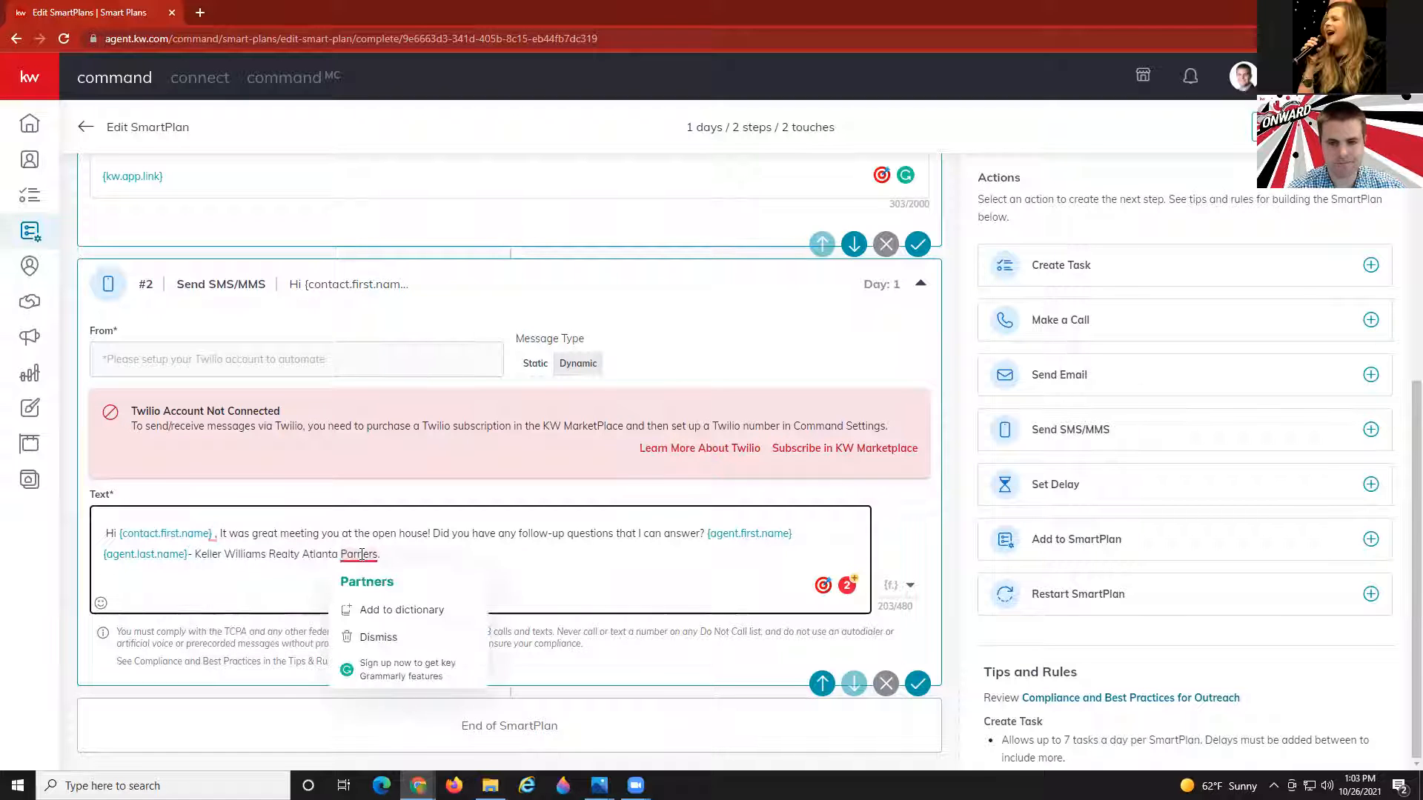
left_click(367, 582)
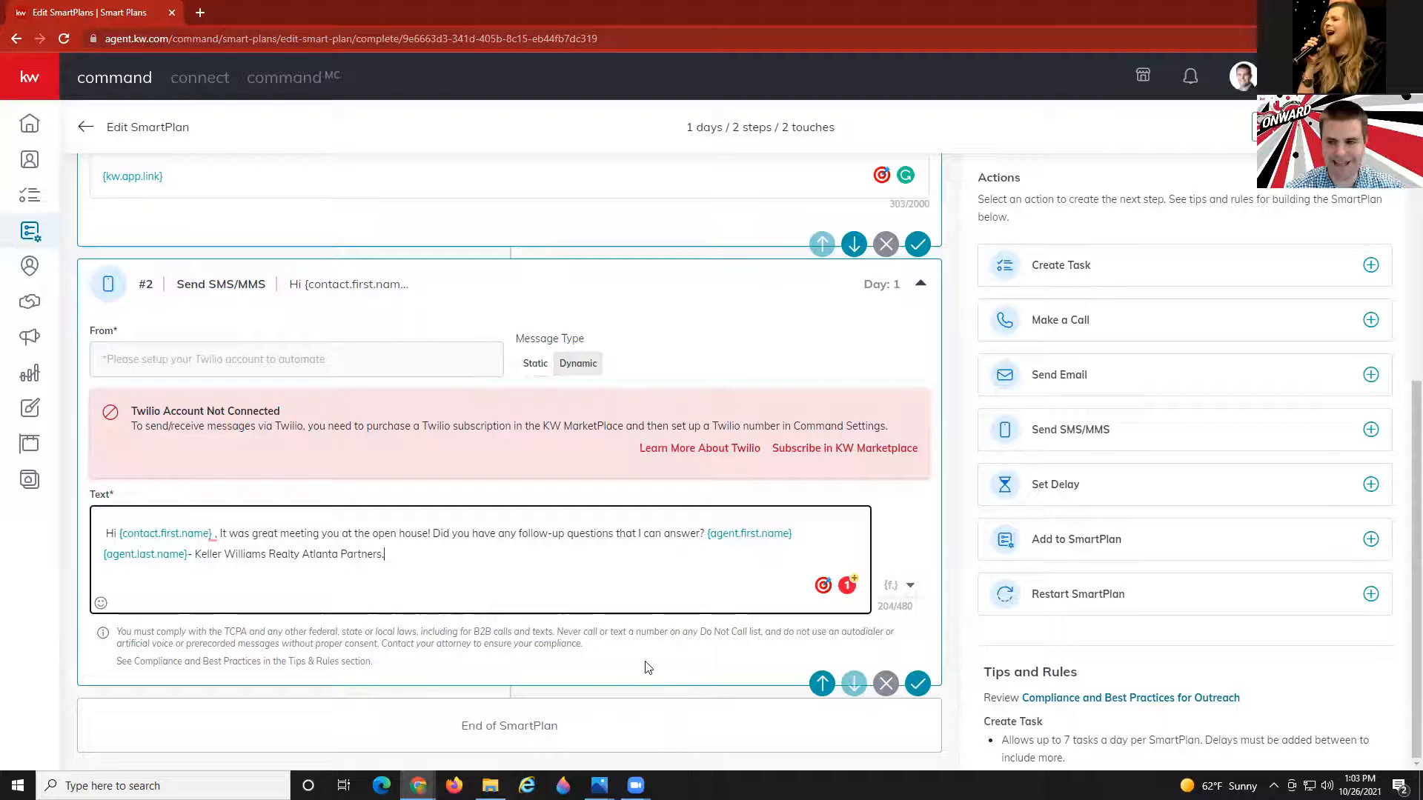
Save the text message step, then add a 1-day delay followed by a Send Email step.
left_click(916, 686)
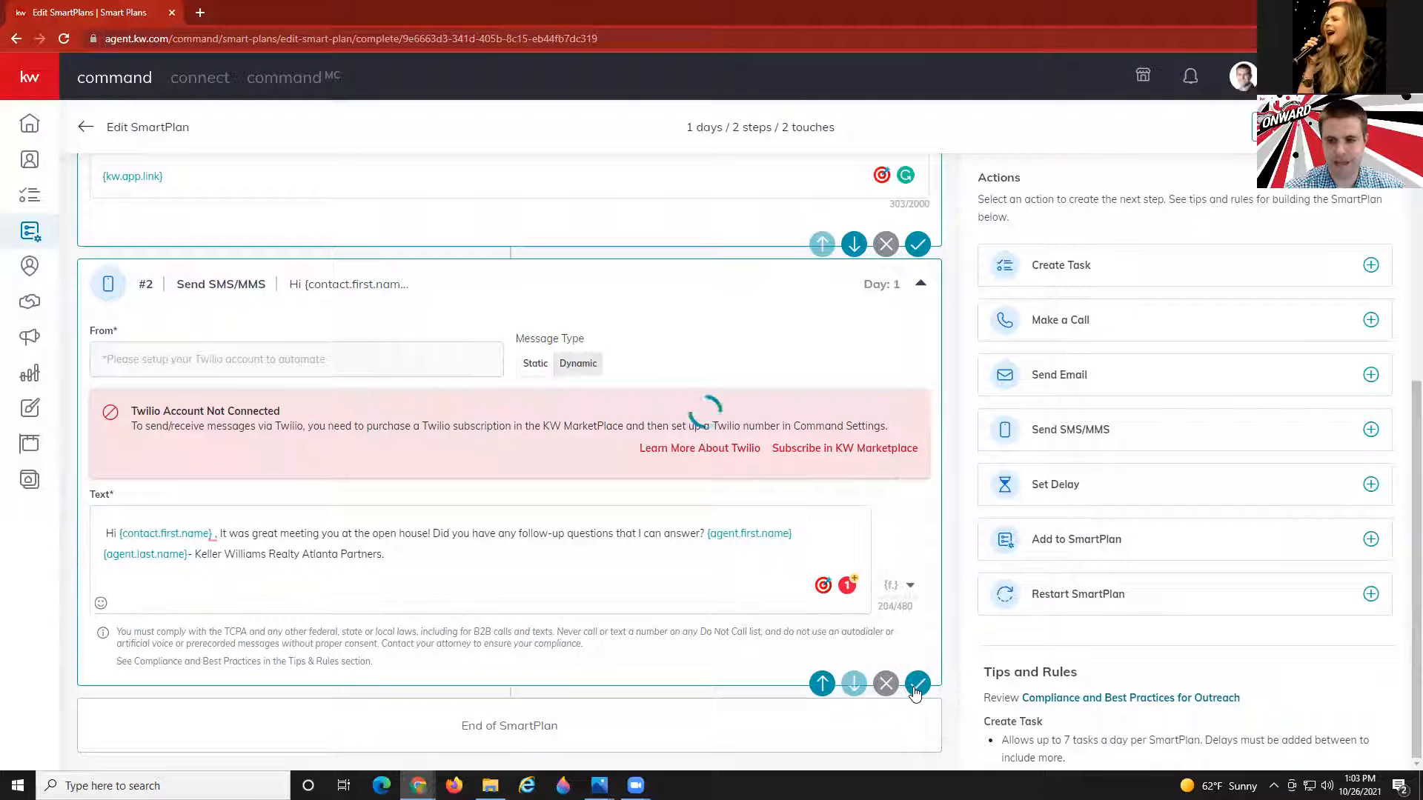
left_click(1092, 488)
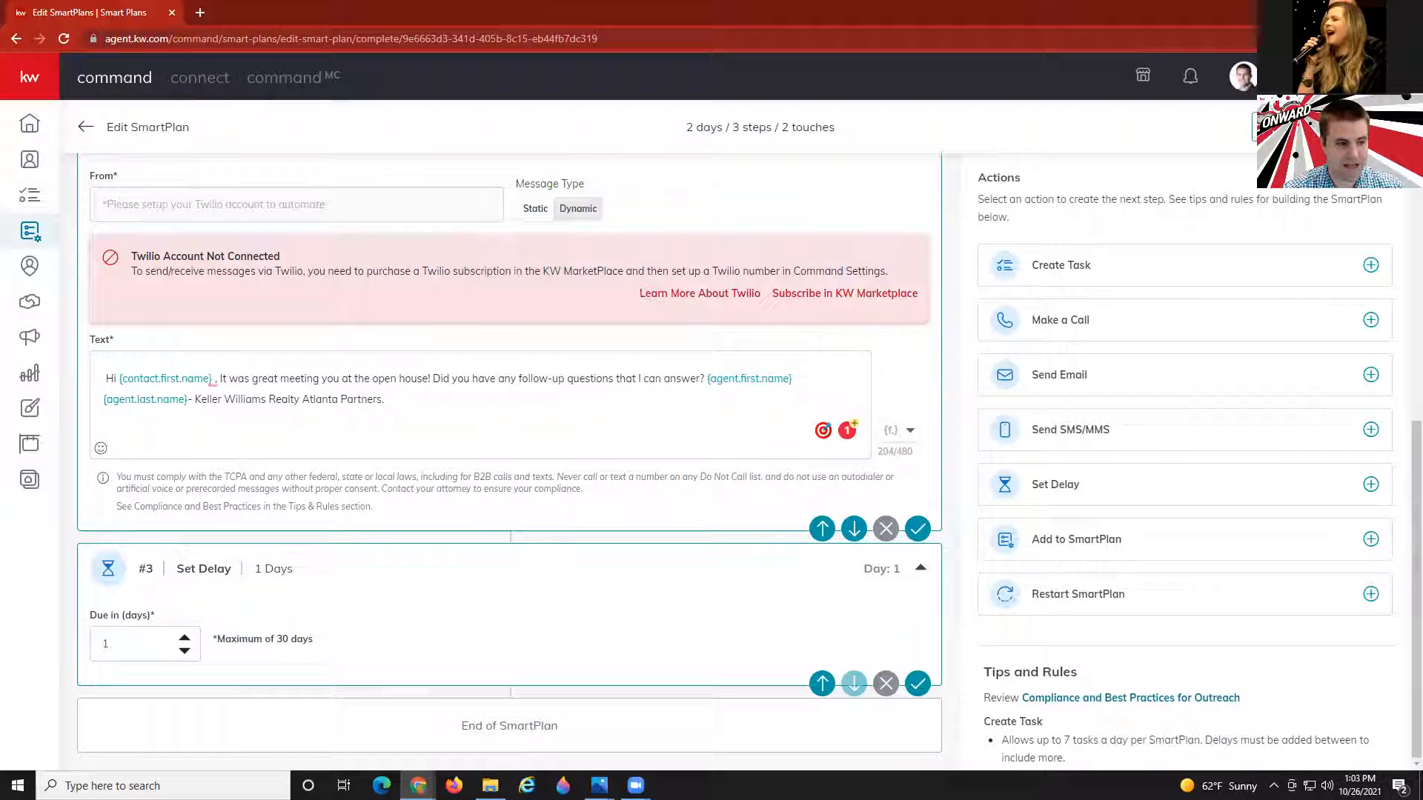
left_click(1084, 382)
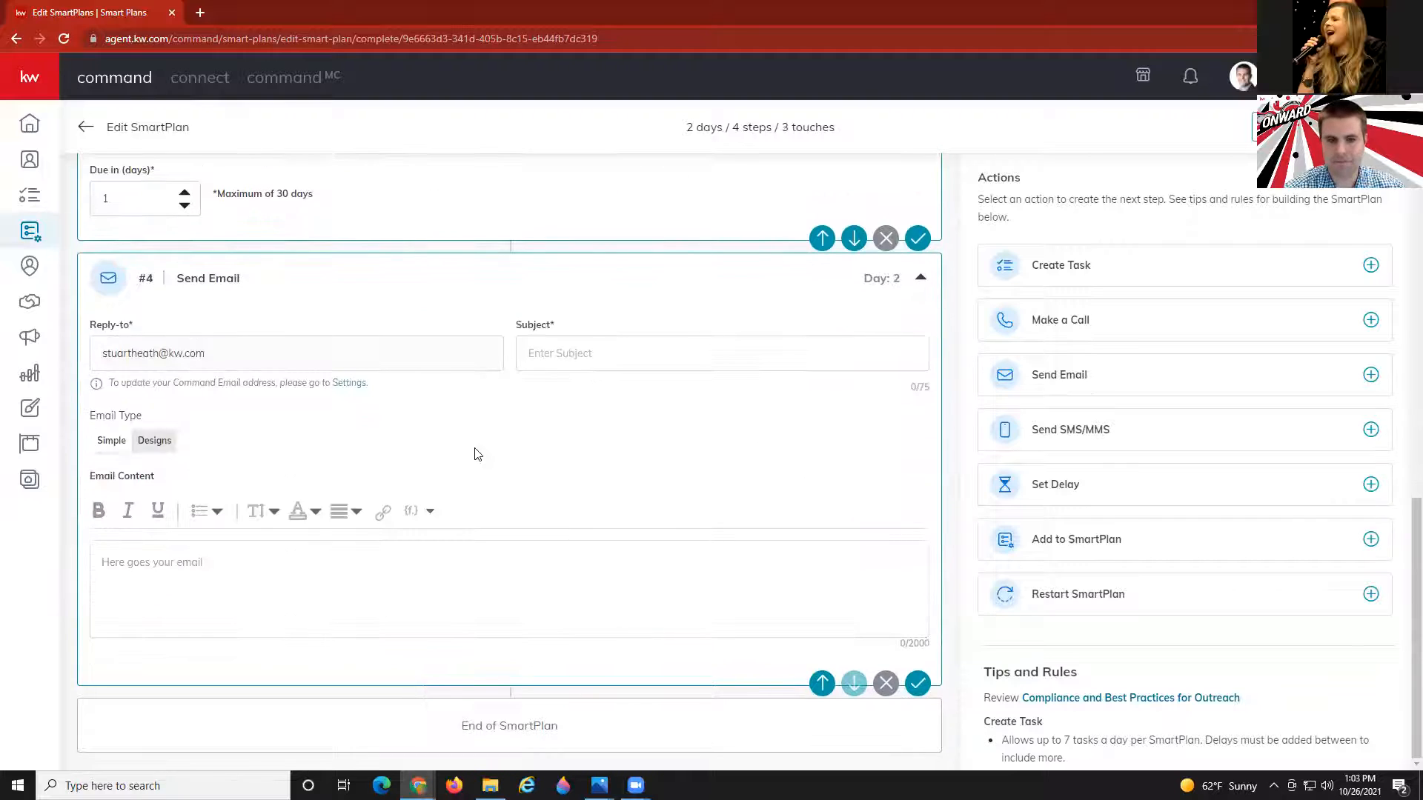
scroll(478, 456, "up", 5)
scroll(486, 467, "up", 7)
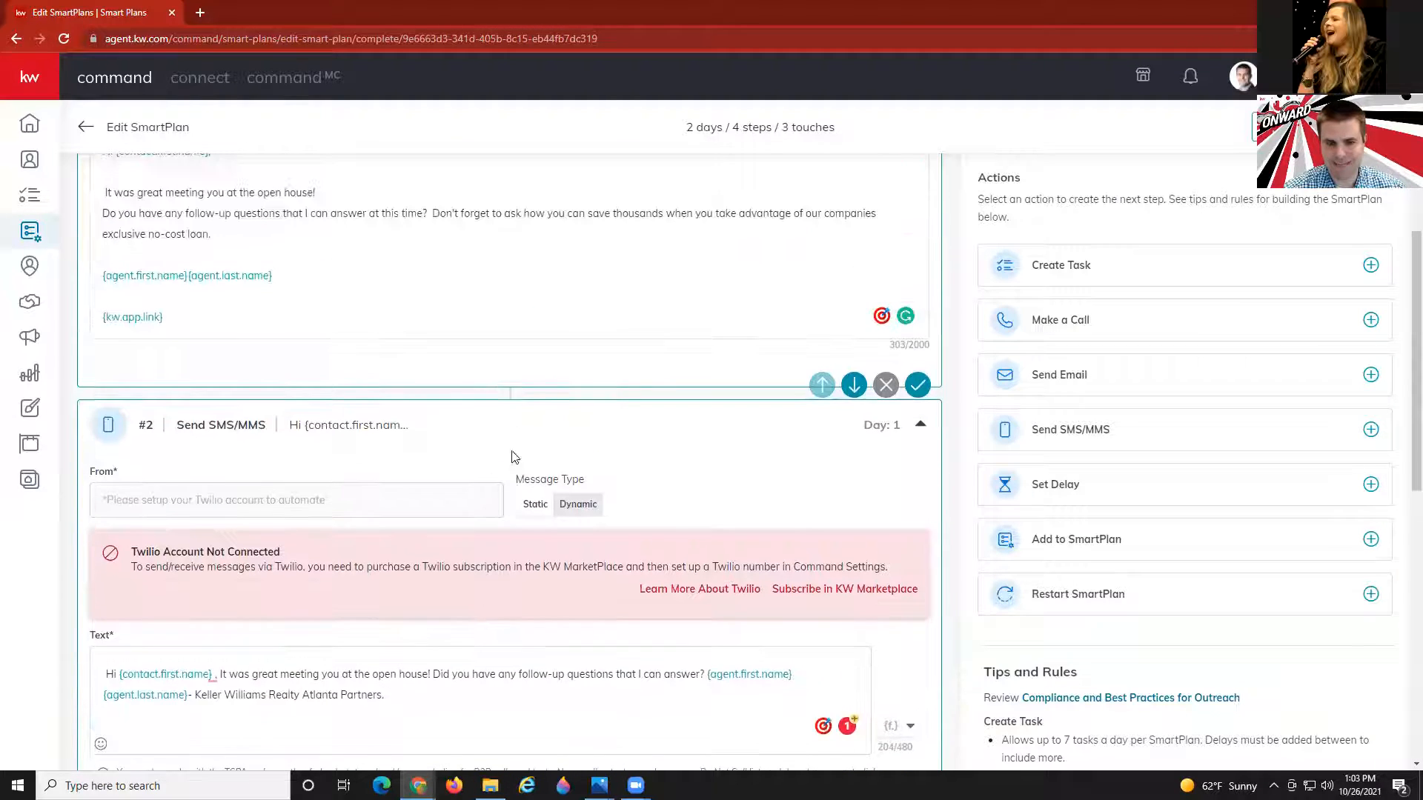
scroll(841, 353, "up", 2)
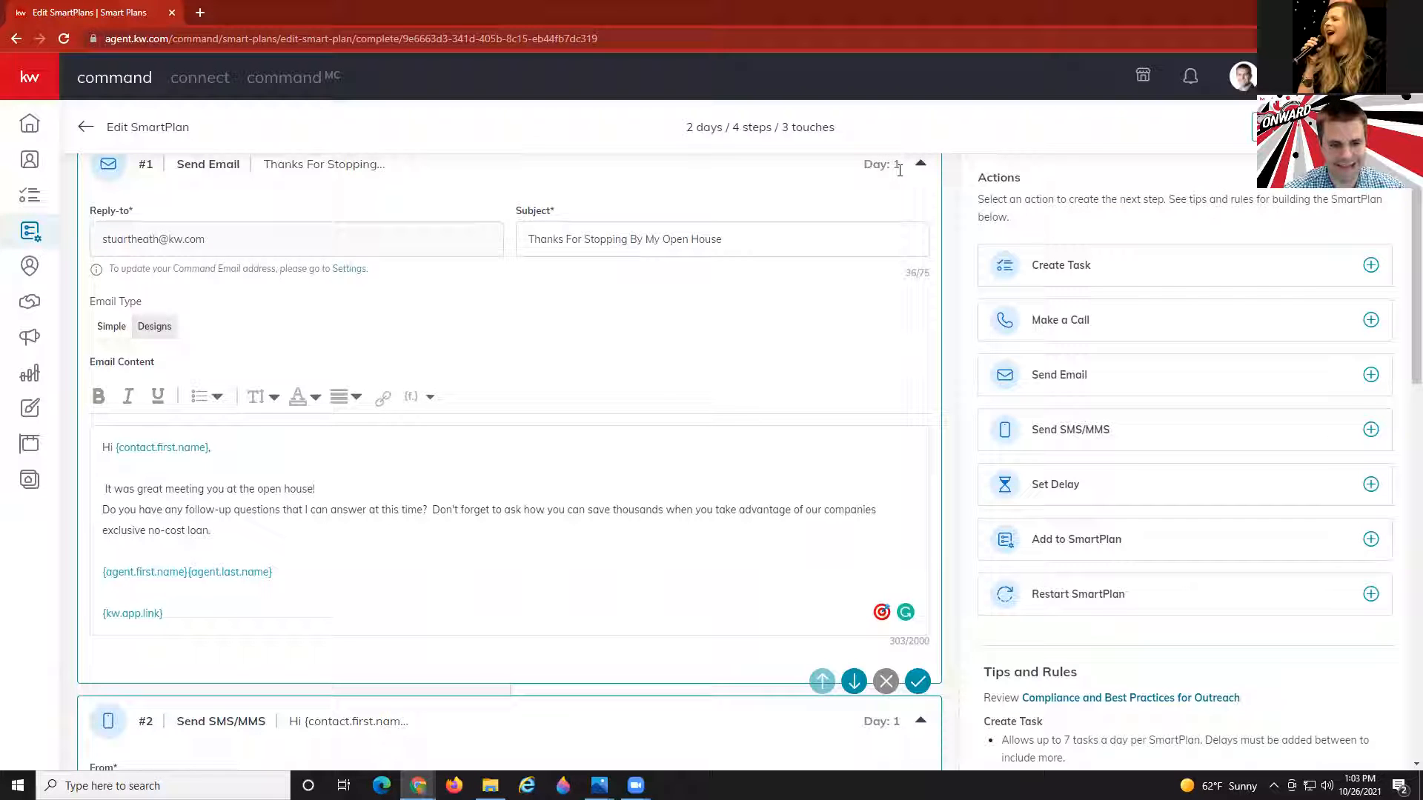
scroll(867, 214, "up", 2)
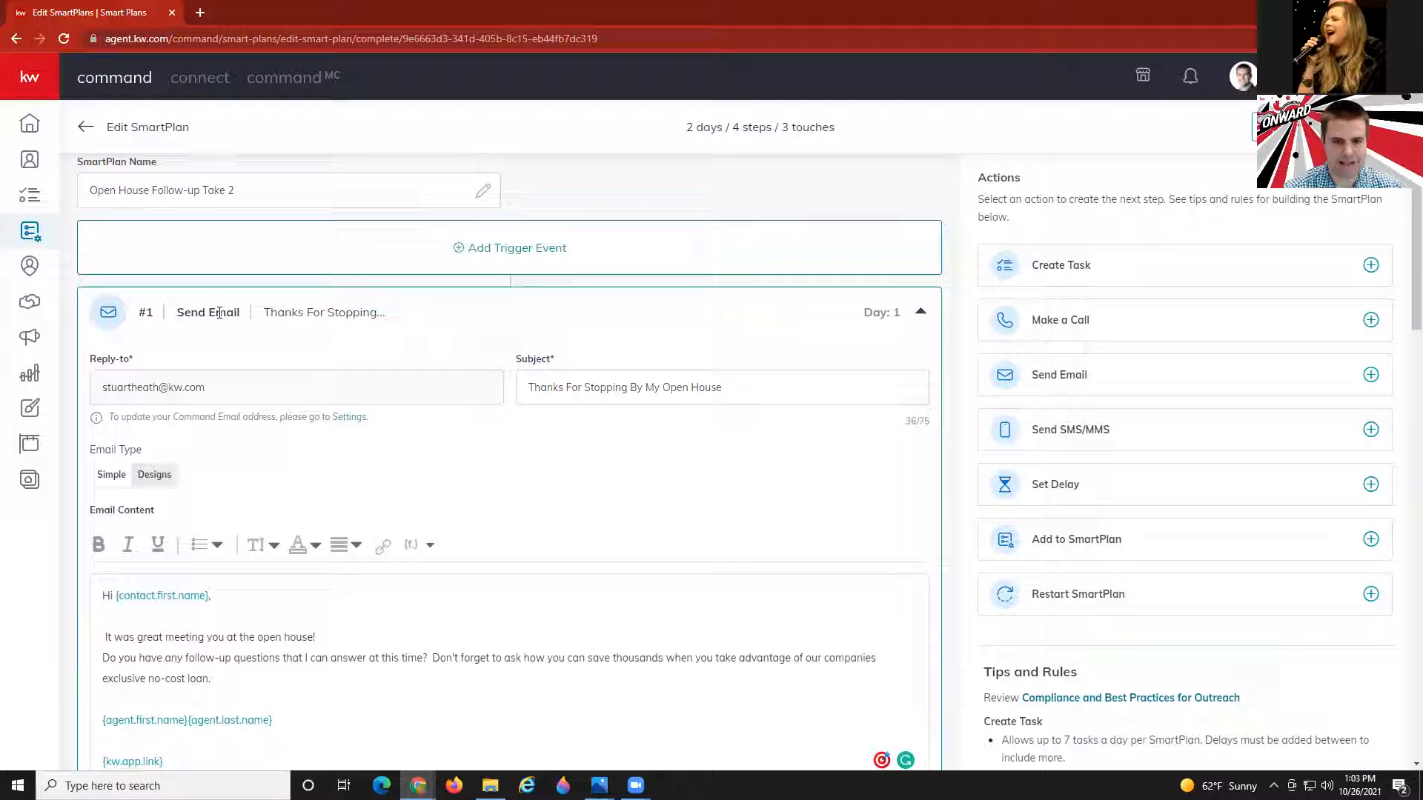
scroll(842, 312, "down", 7)
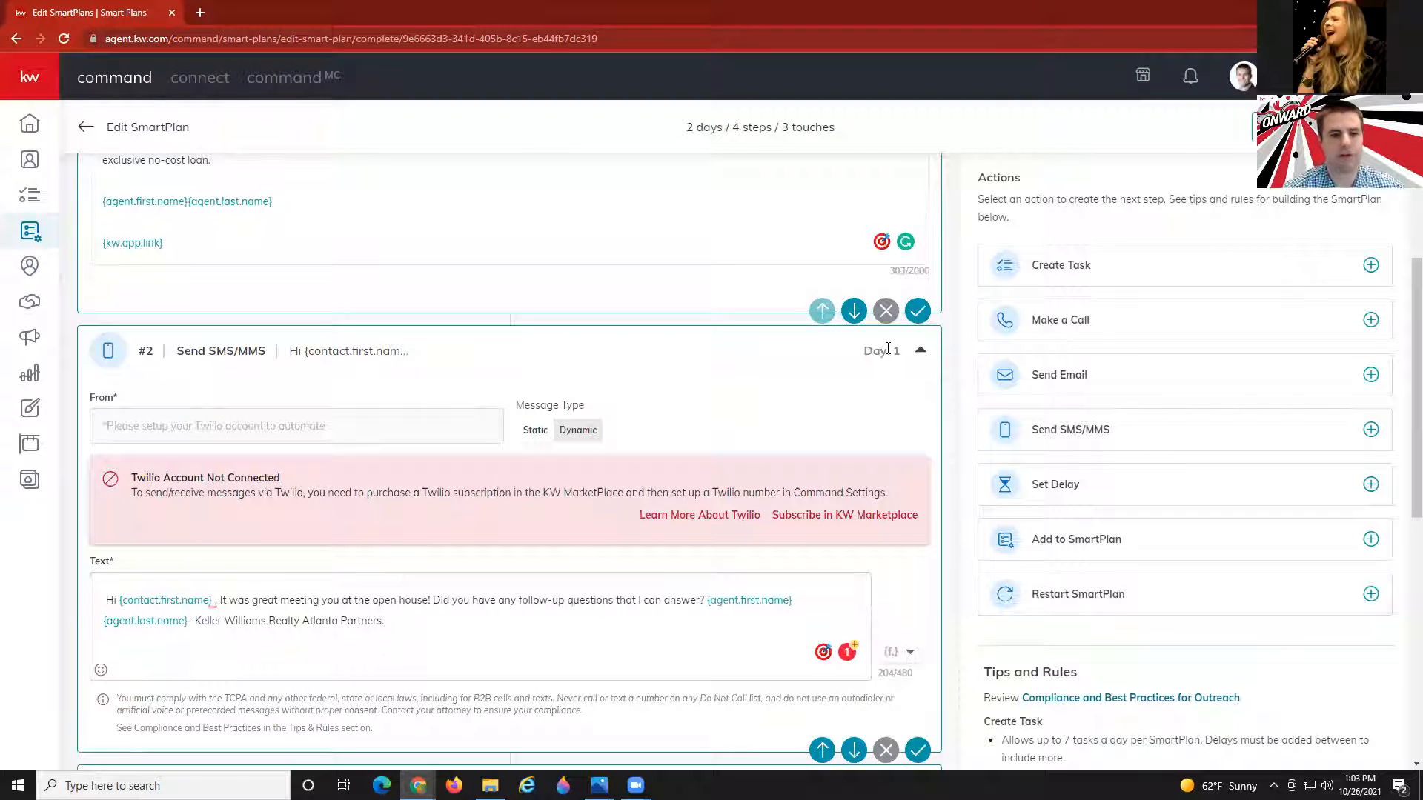
Add an extra delay, move it above the email, then remove it again.
left_click(1070, 498)
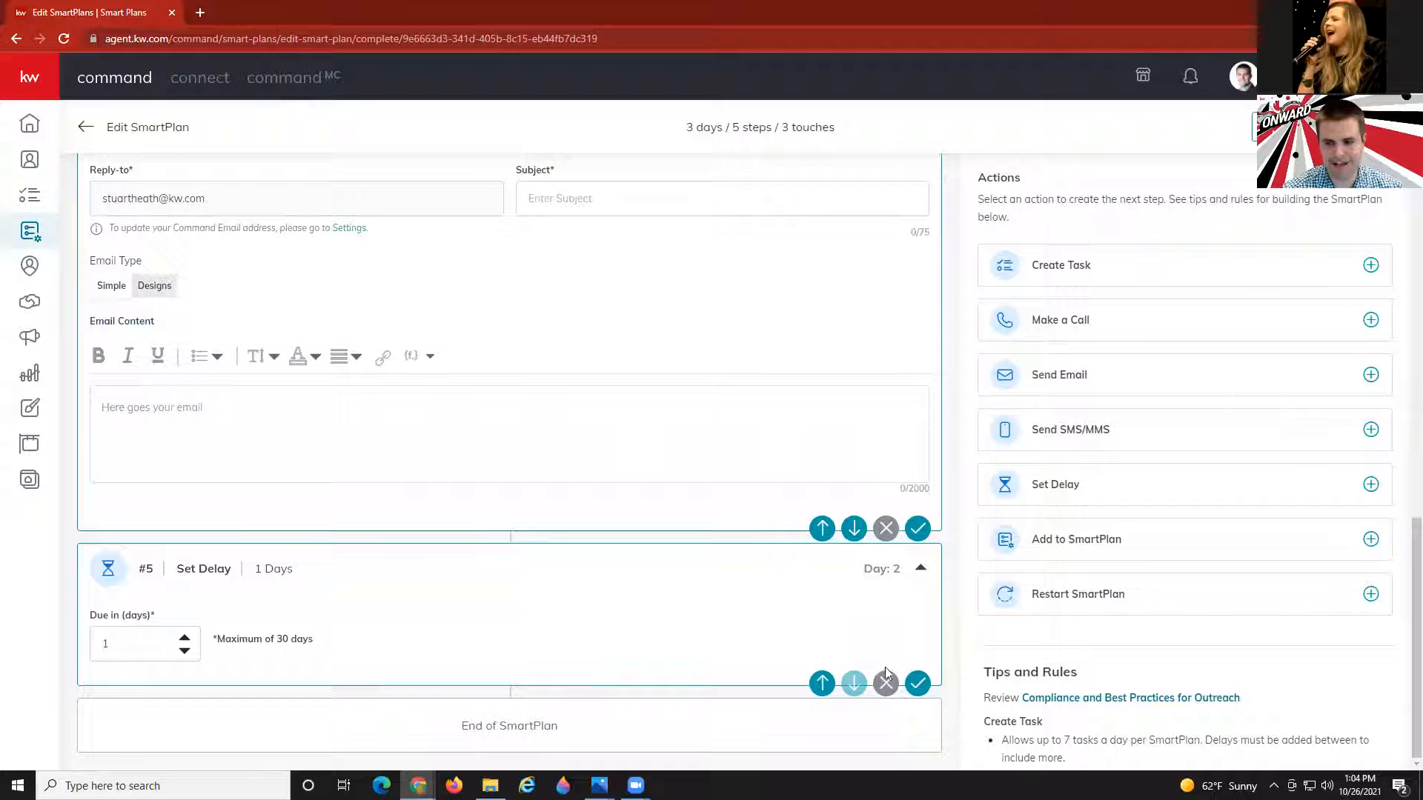
left_click(822, 682)
scroll(819, 630, "up", 7)
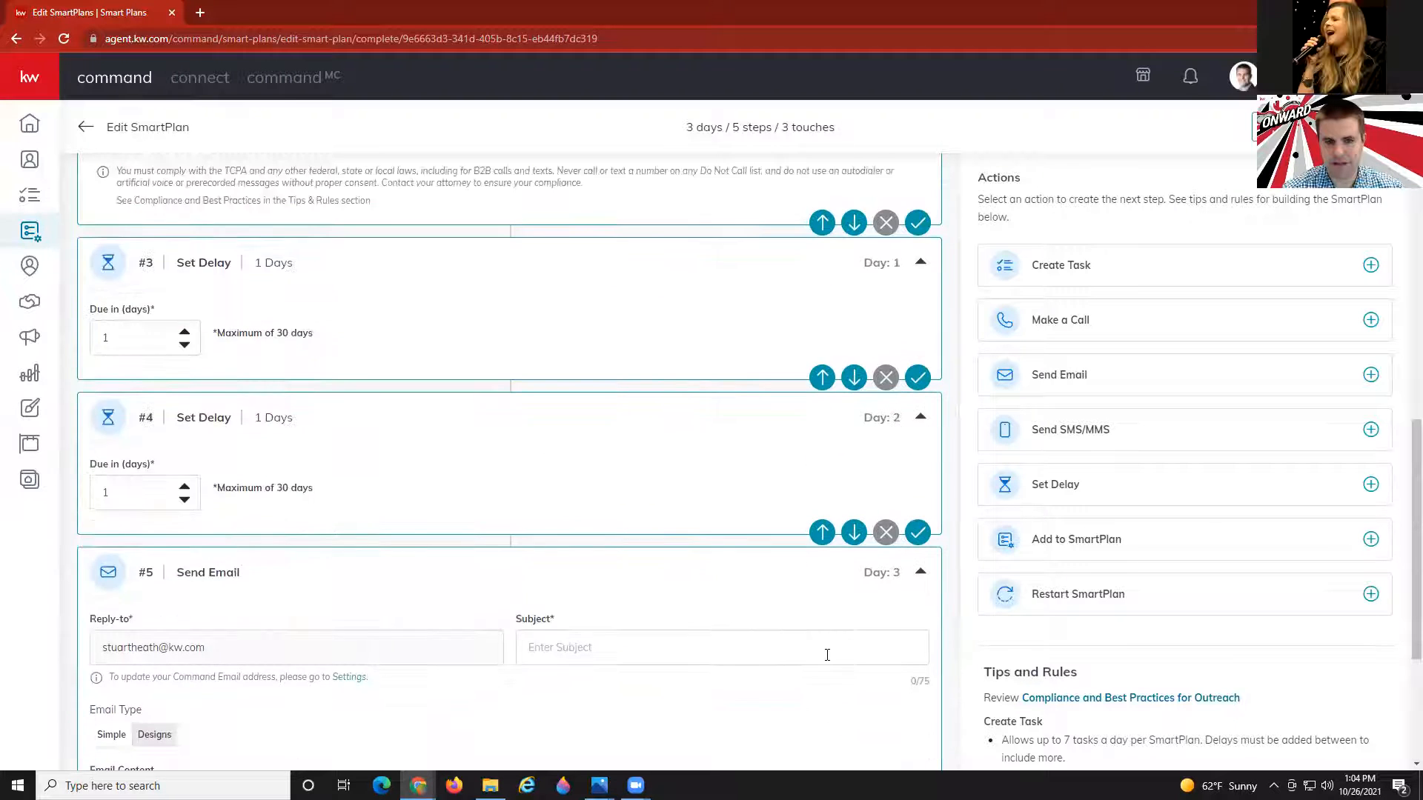
scroll(812, 593, "down", 1)
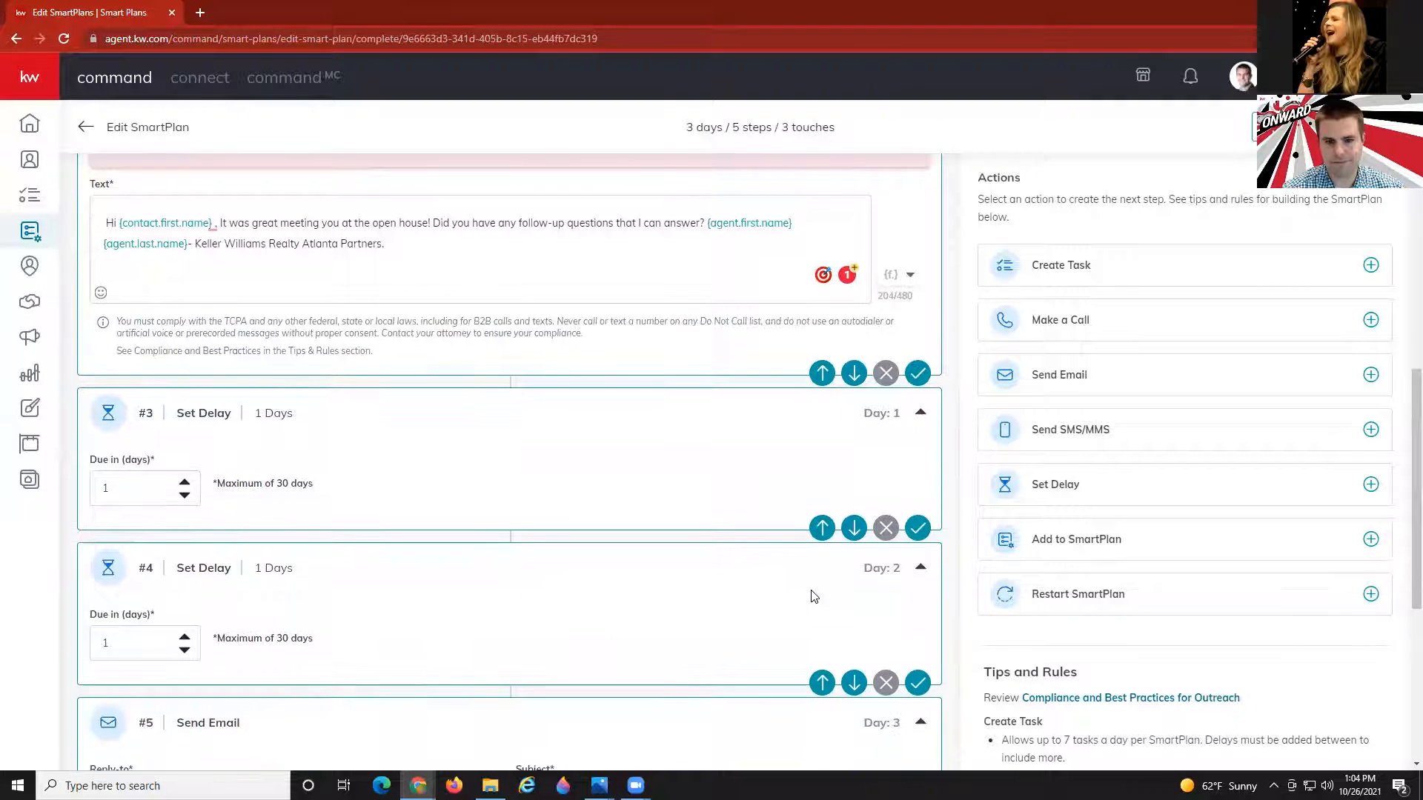
scroll(815, 596, "up", 2)
scroll(814, 595, "down", 3)
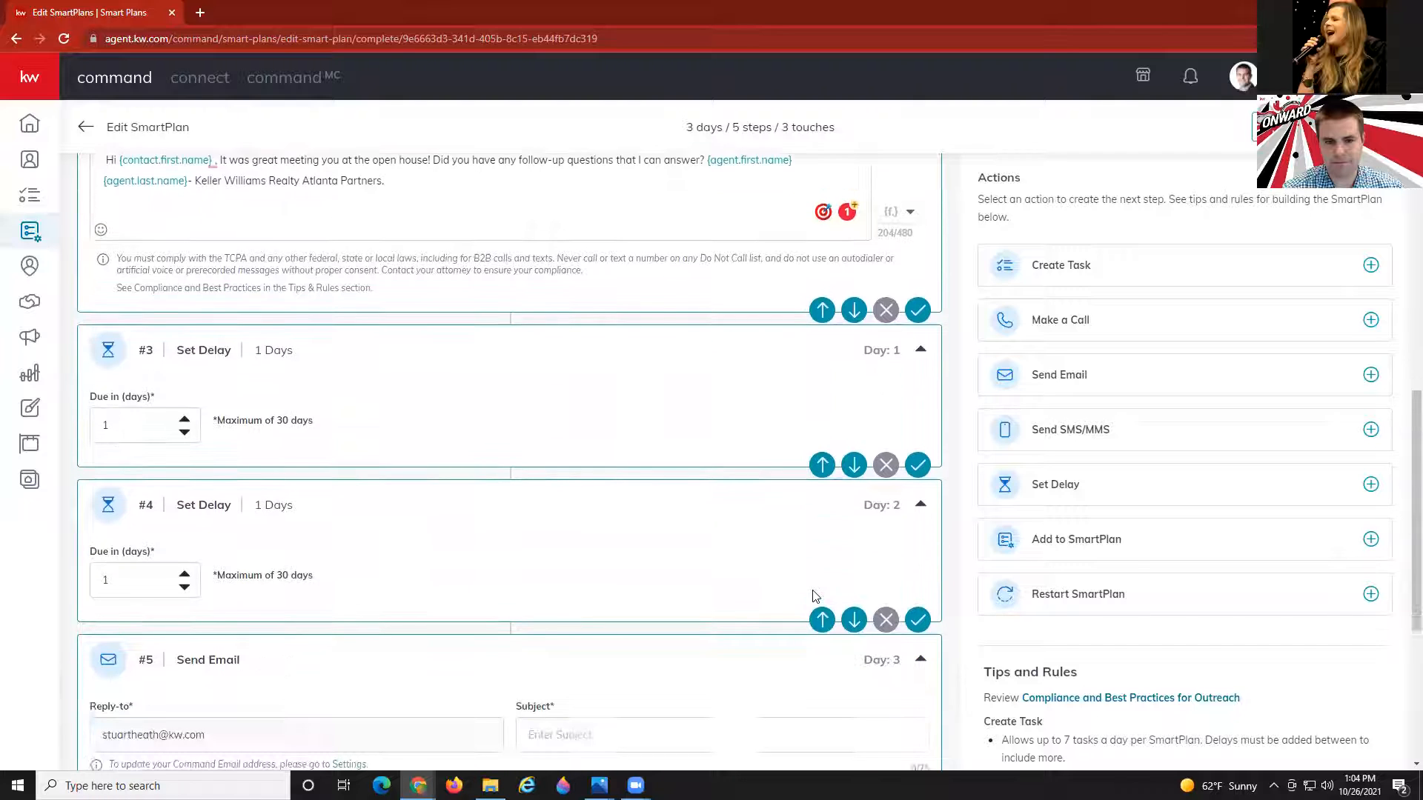
left_click(886, 609)
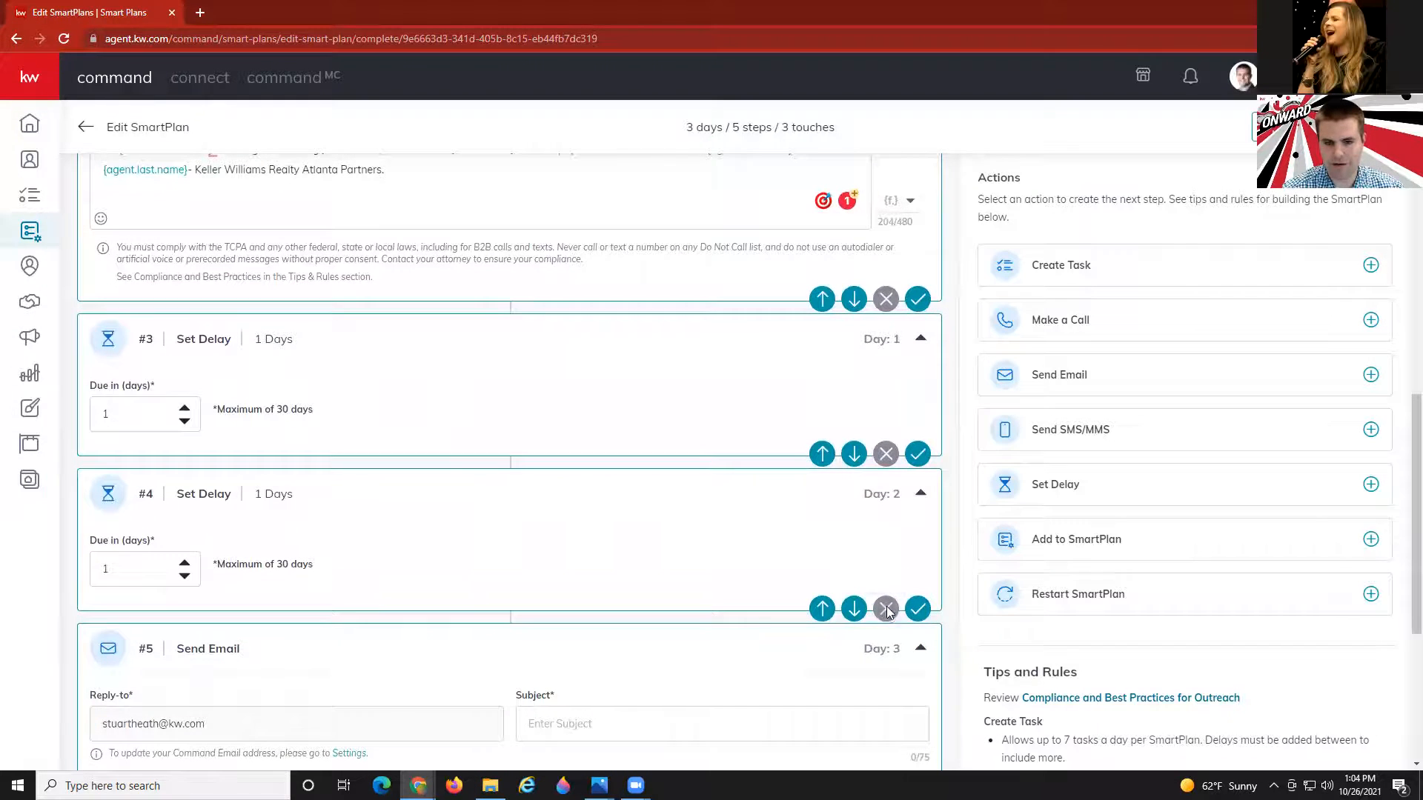
left_click(792, 462)
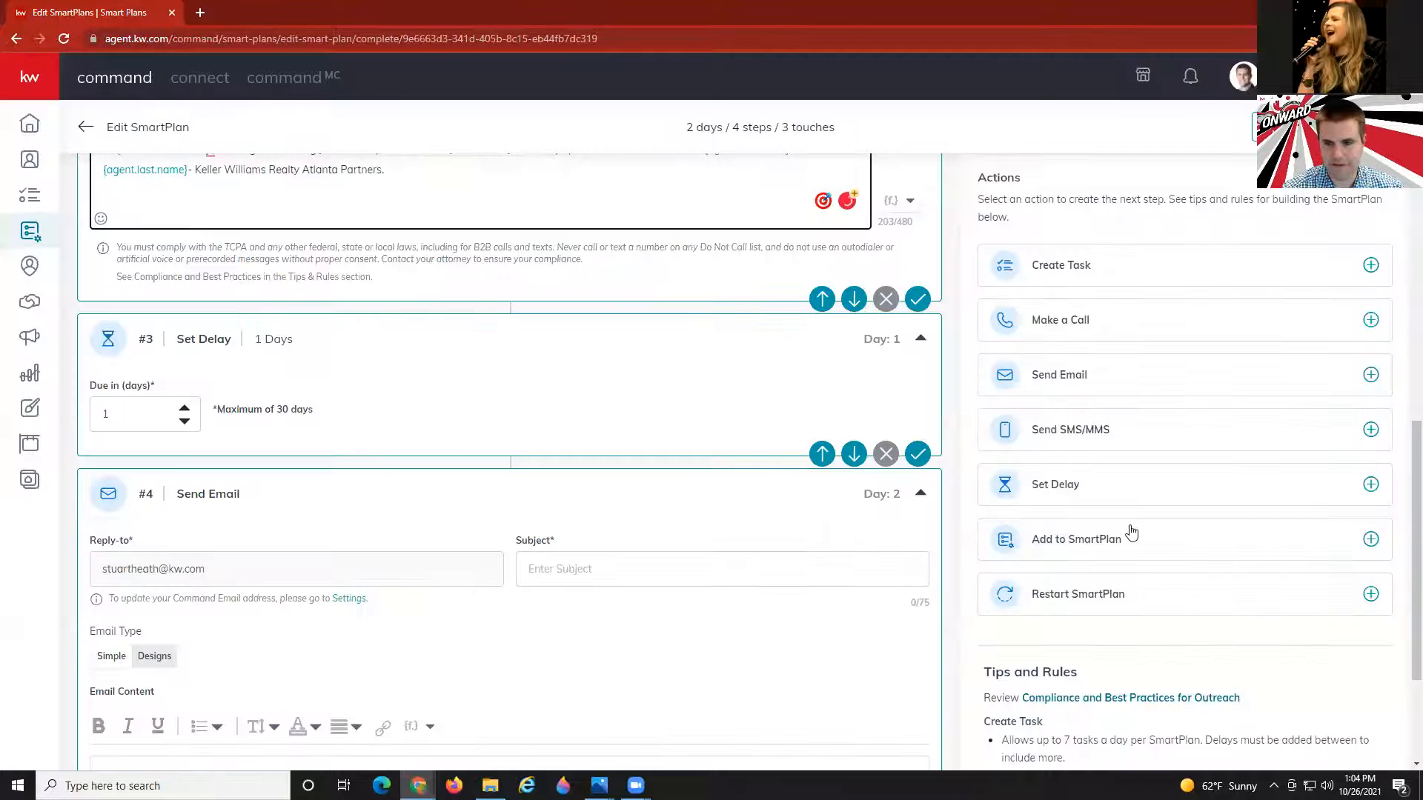
left_click_drag(1089, 486, 730, 468)
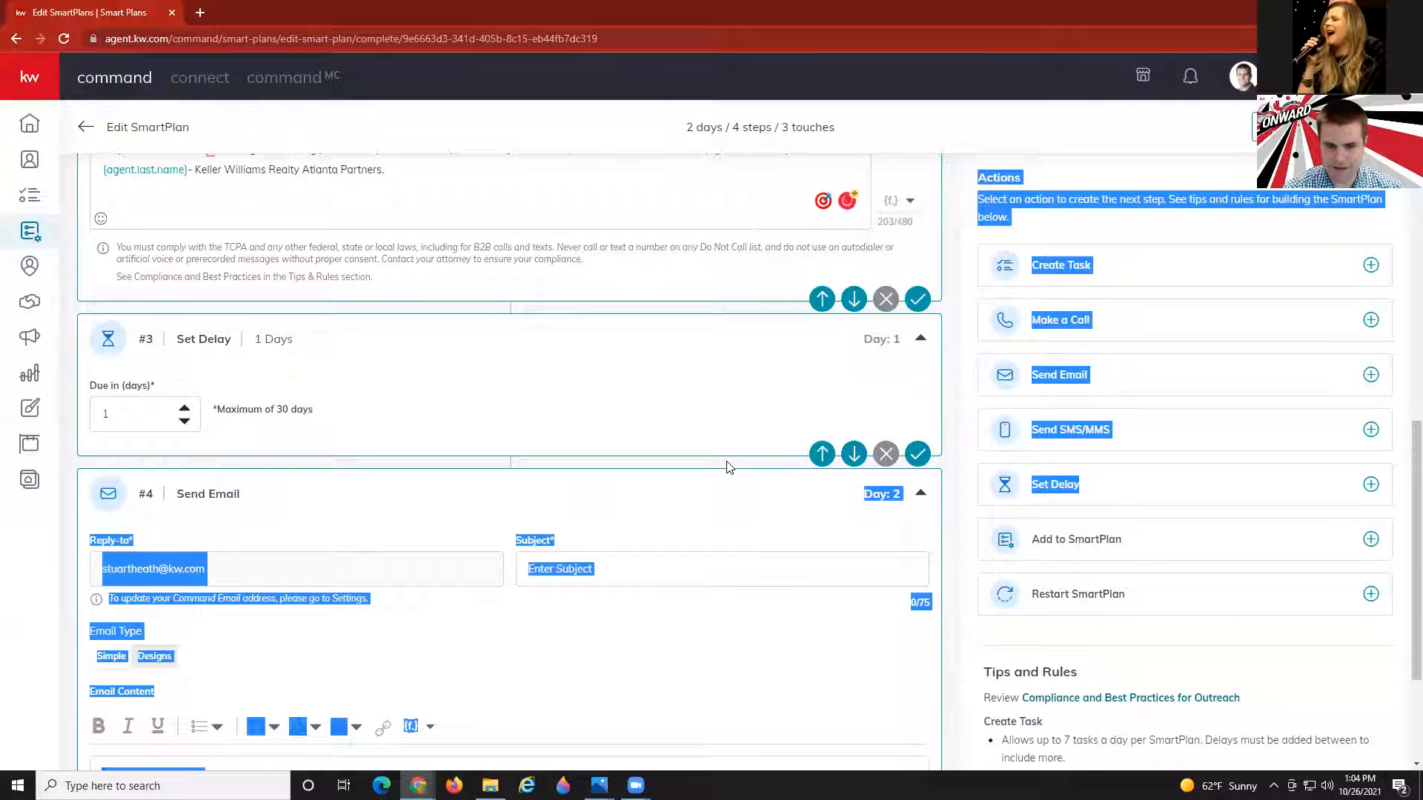
scroll(622, 533, "down", 3)
left_click(24, 708)
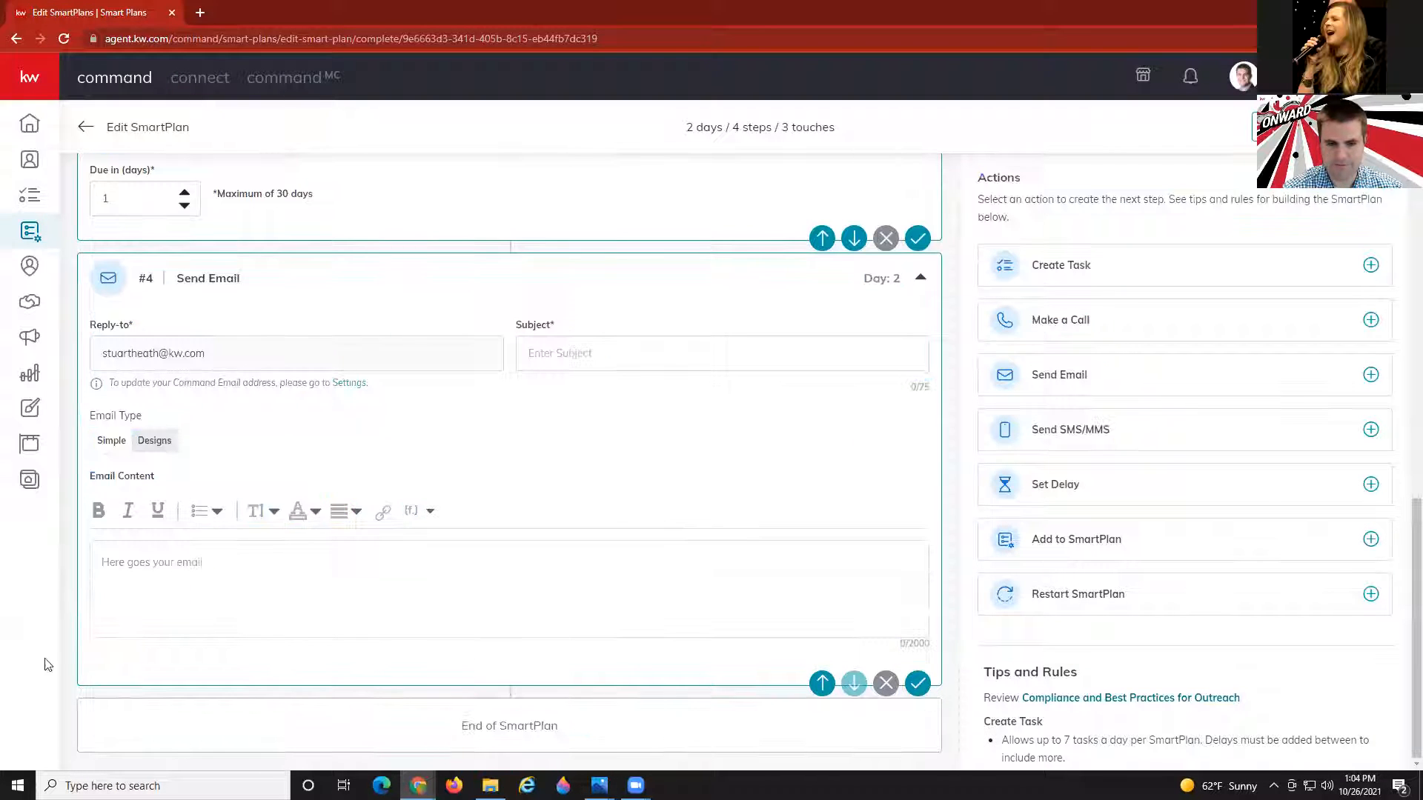
scroll(523, 619, "up", 9)
scroll(502, 594, "down", 7)
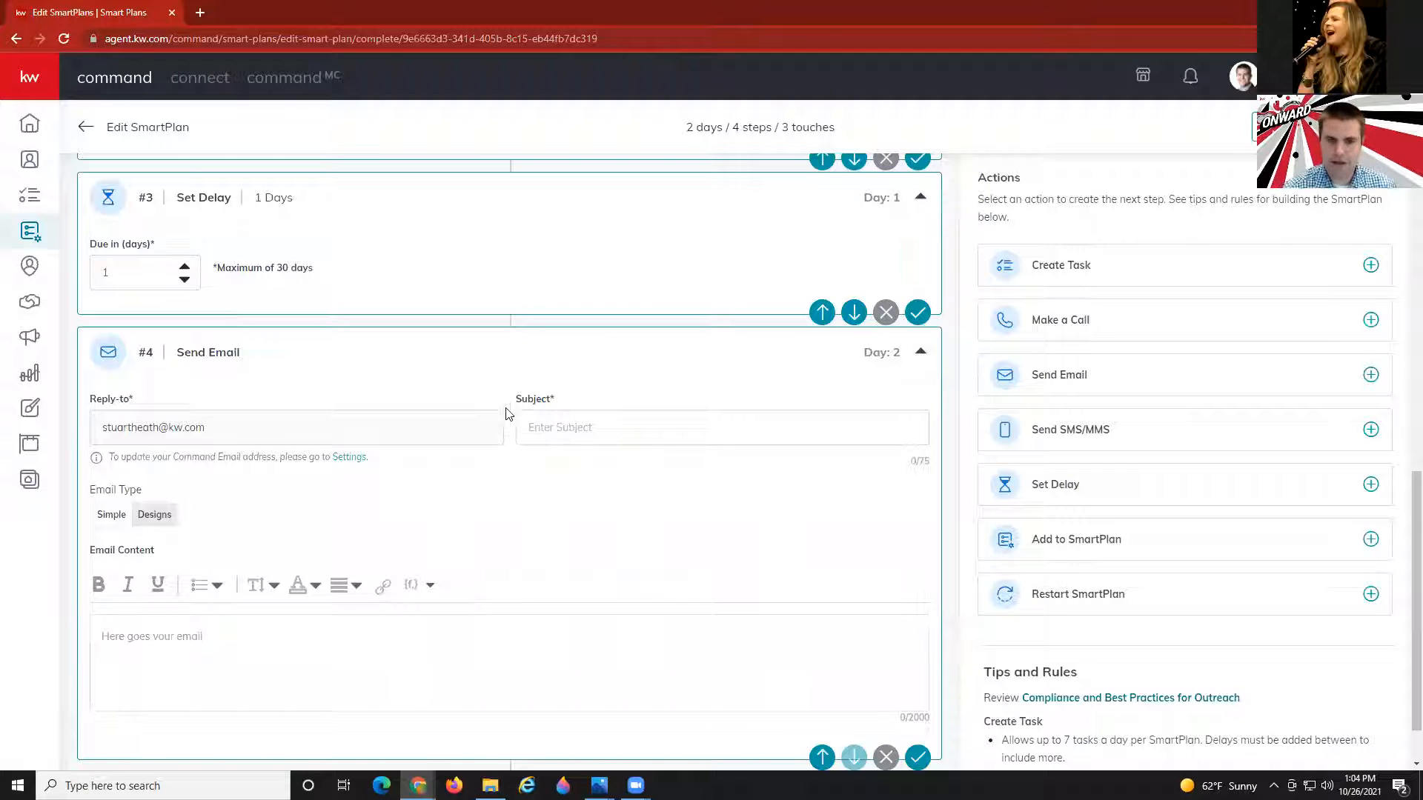
scroll(459, 358, "up", 2)
left_click(184, 416)
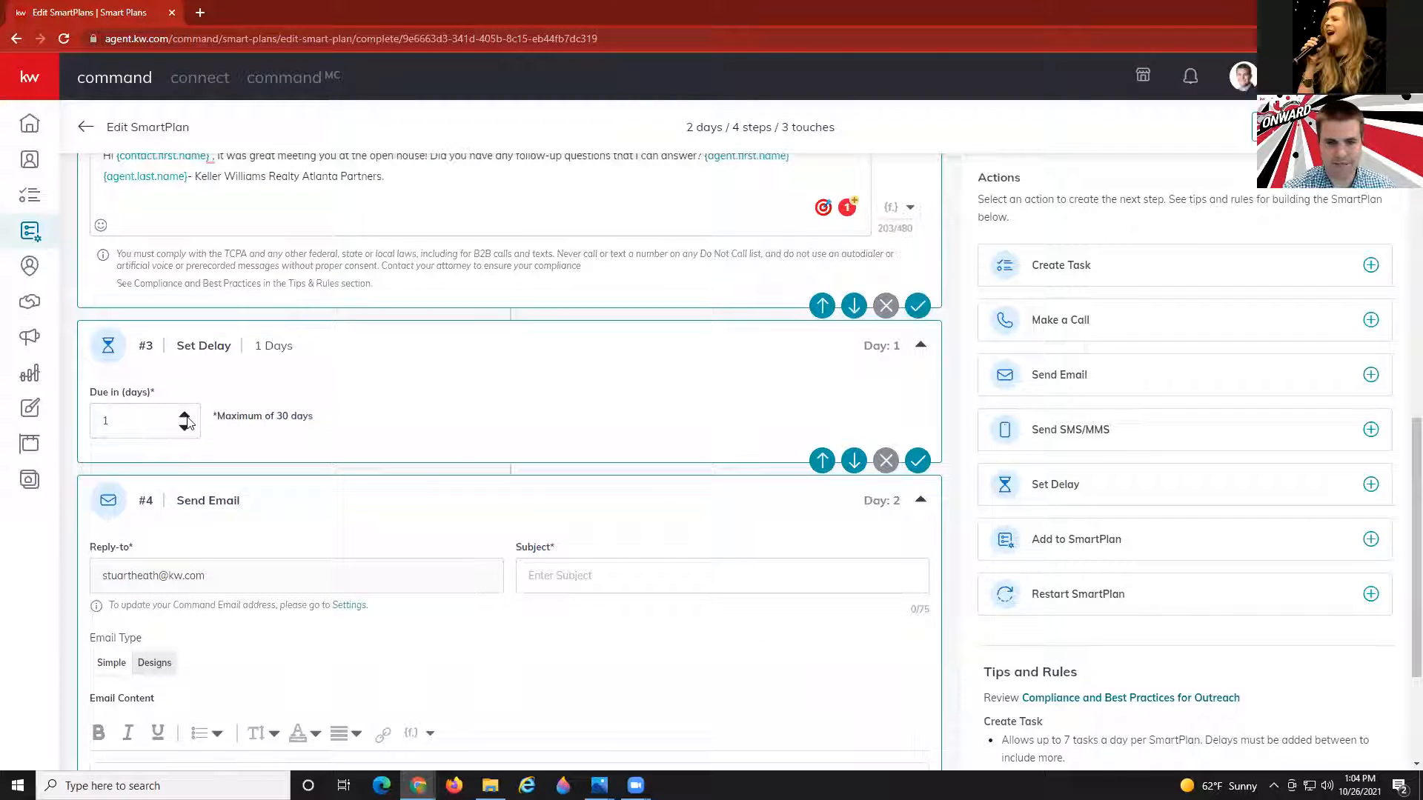
scroll(630, 304, "up", 2)
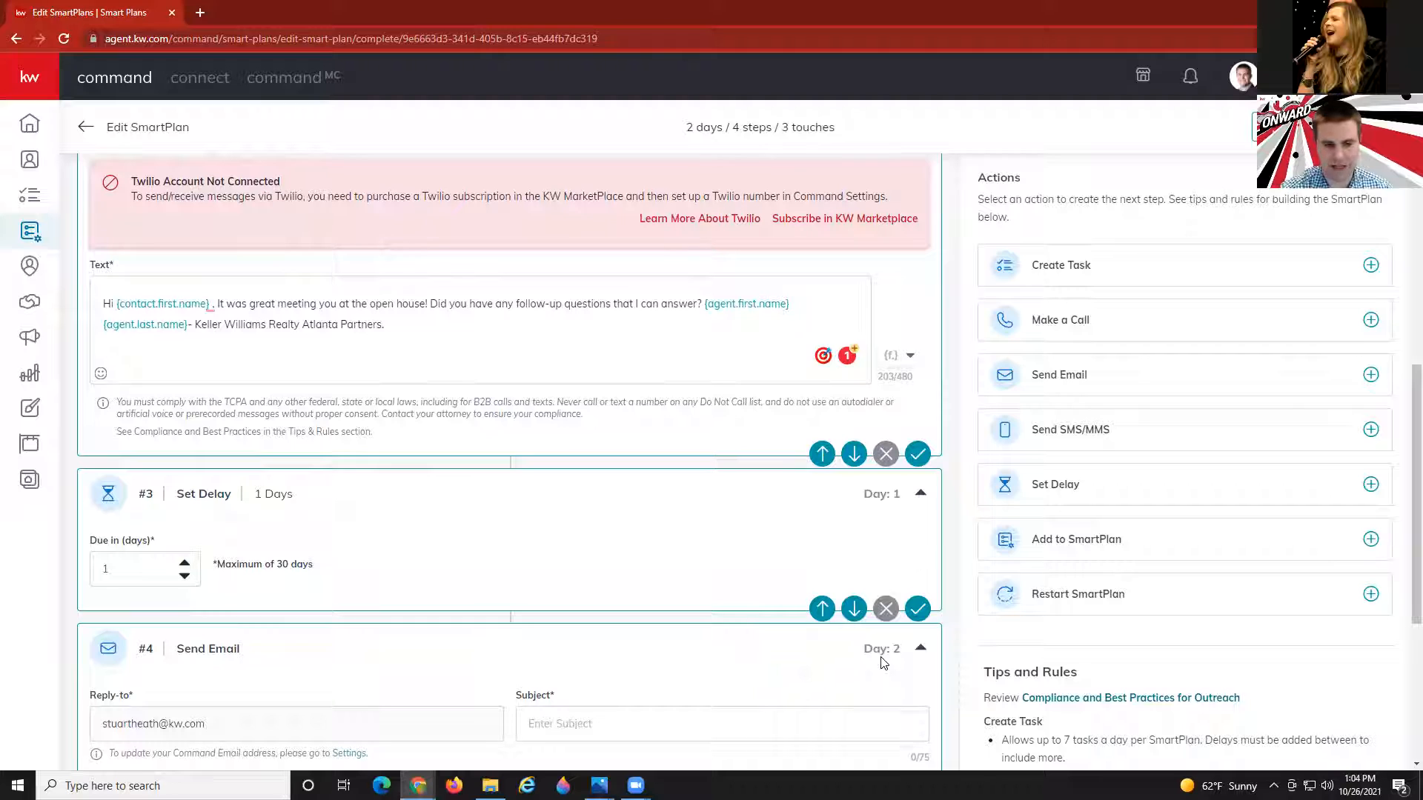
left_click(185, 564)
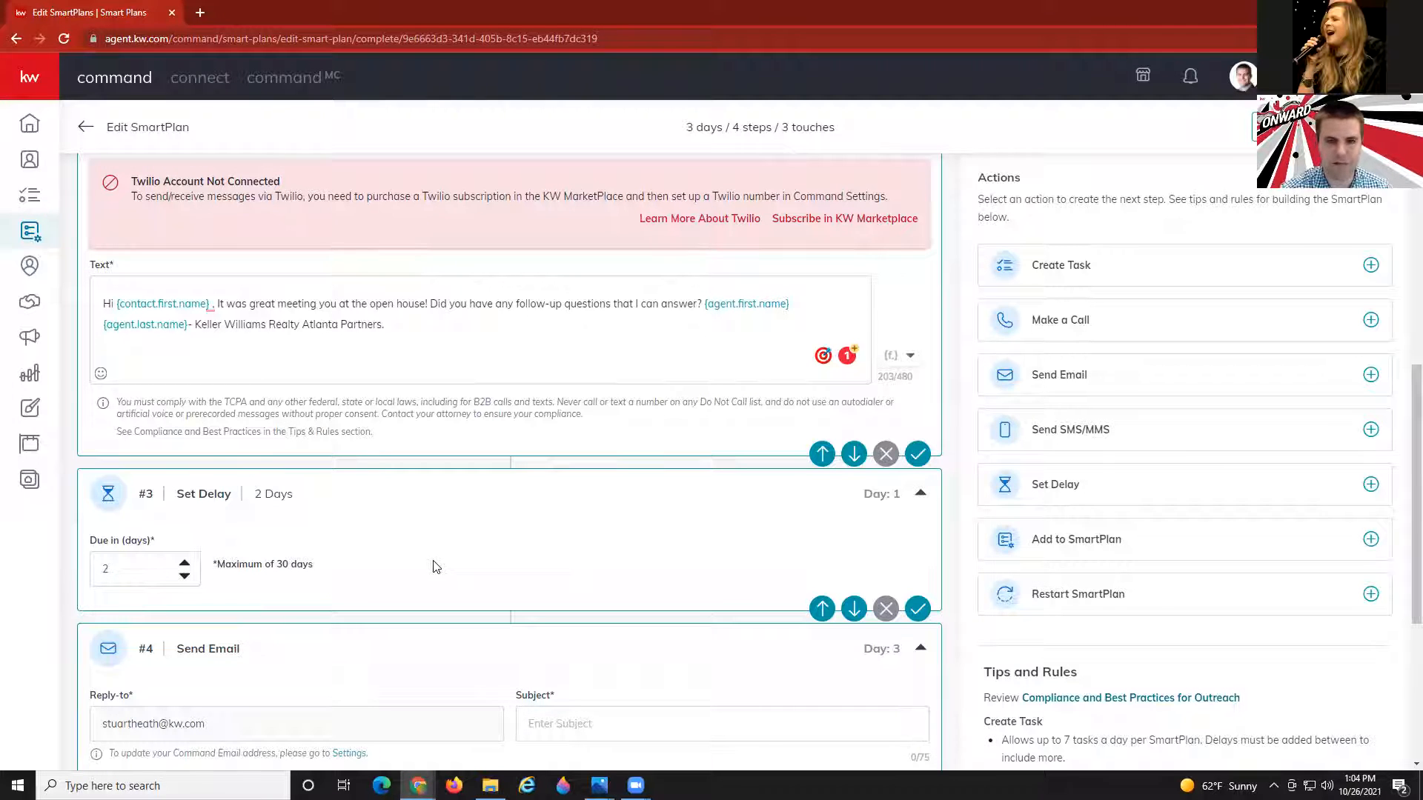
scroll(420, 577, "up", 3)
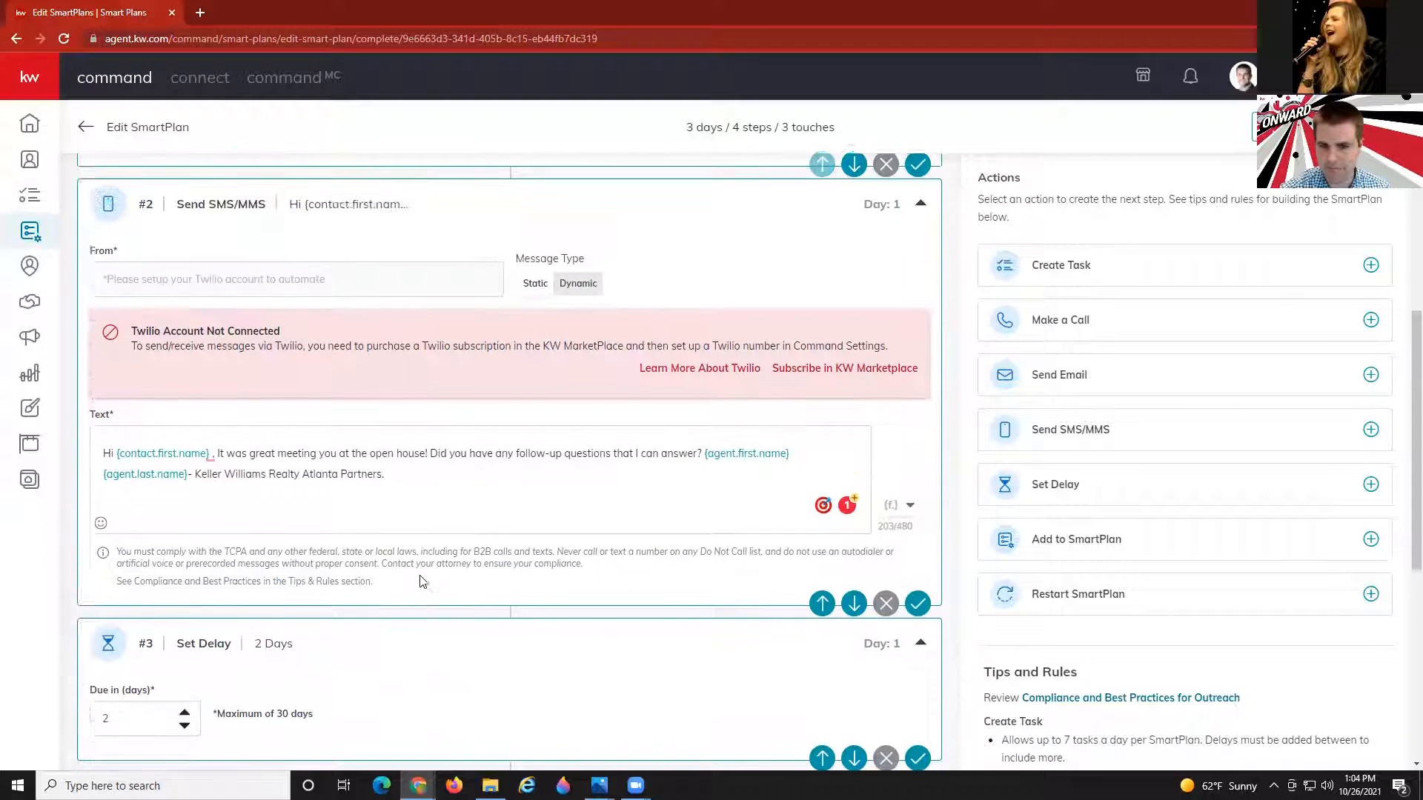
scroll(420, 575, "down", 5)
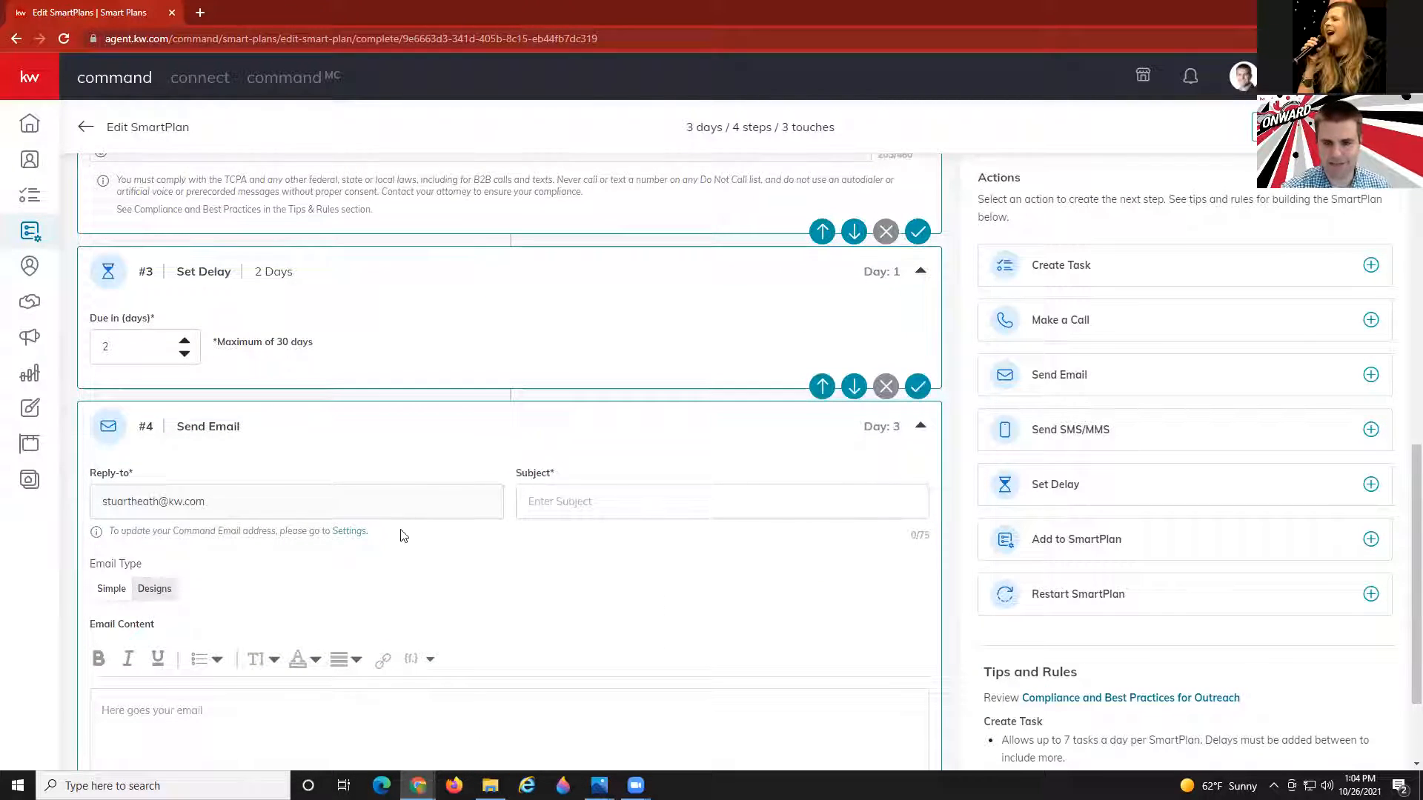
scroll(437, 395, "up", 1)
scroll(437, 397, "up", 3)
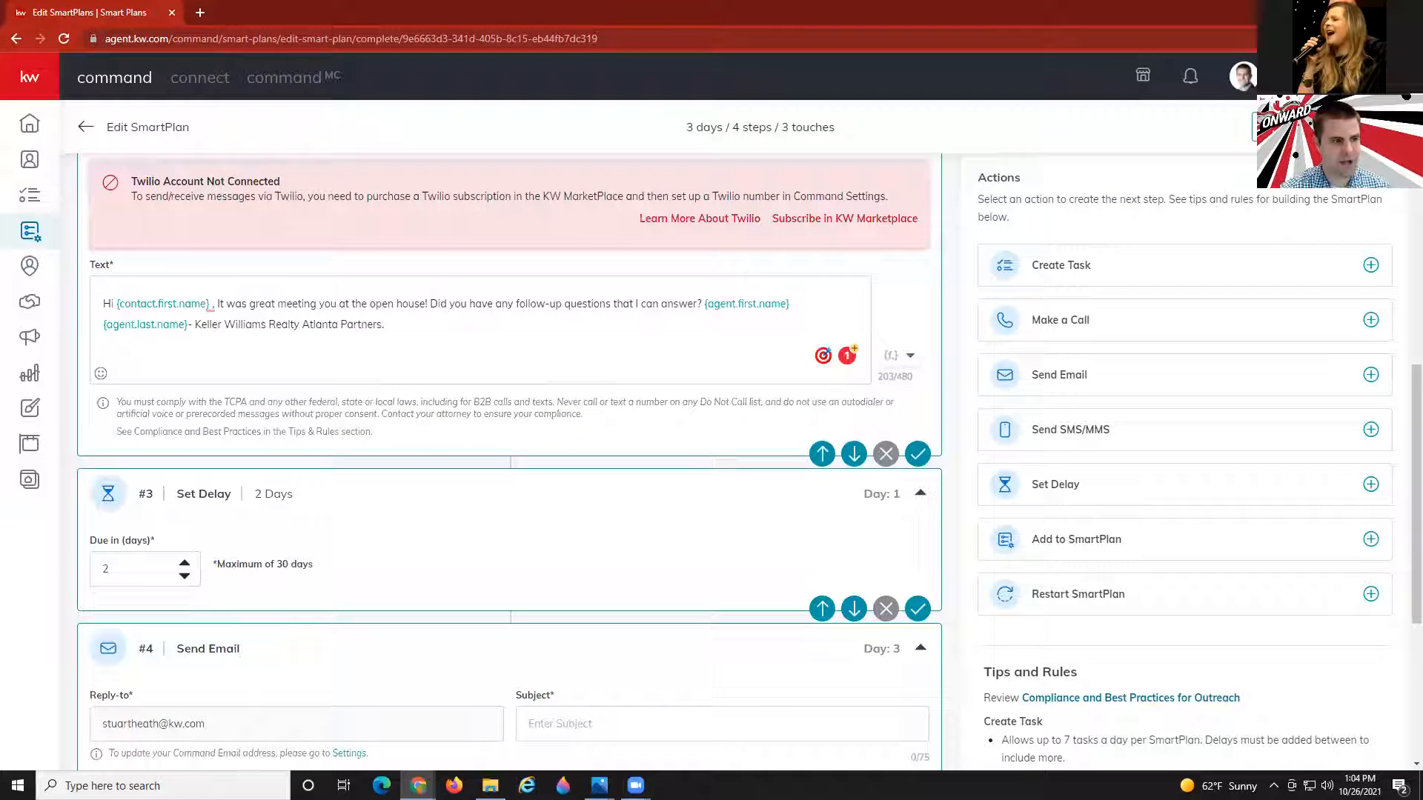
scroll(391, 475, "up", 3)
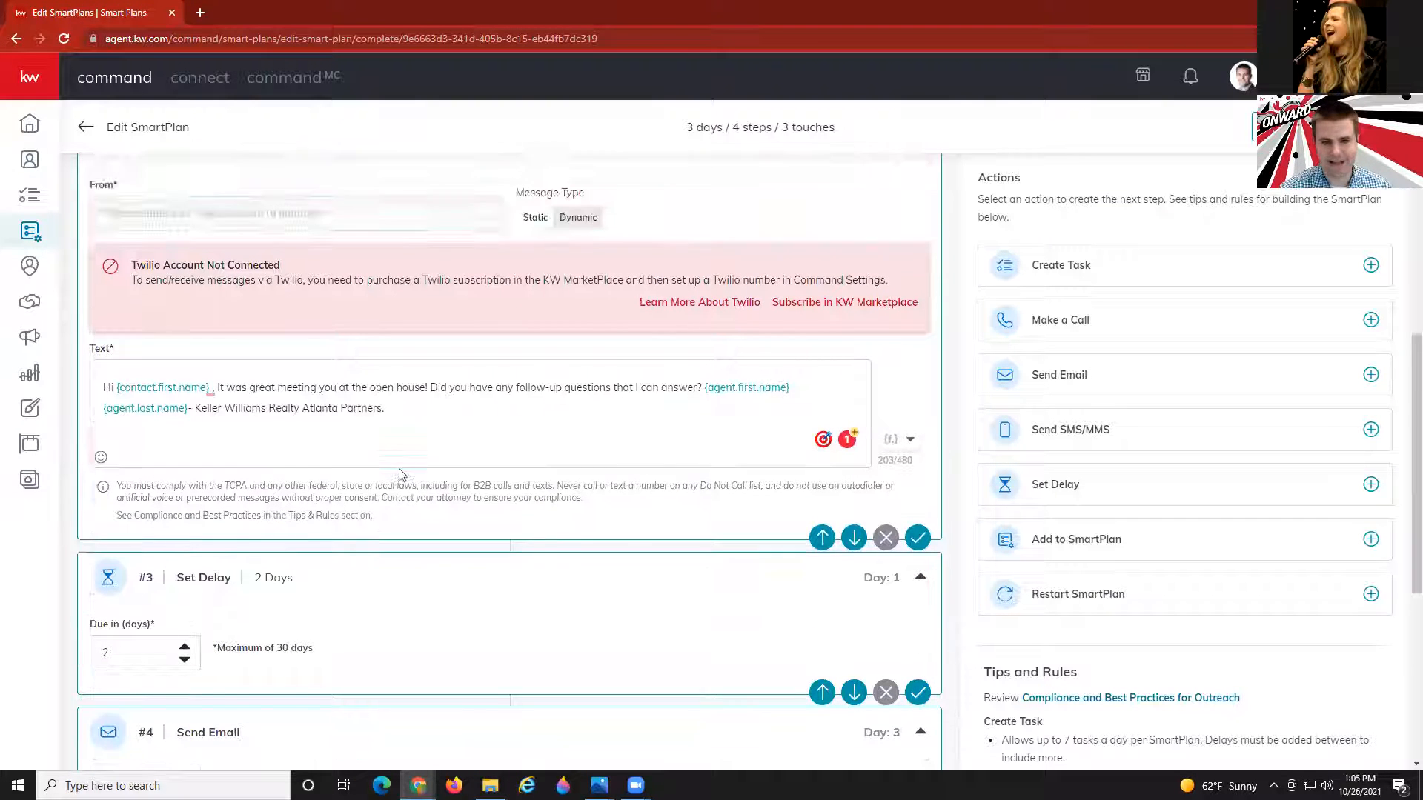
scroll(399, 474, "down", 7)
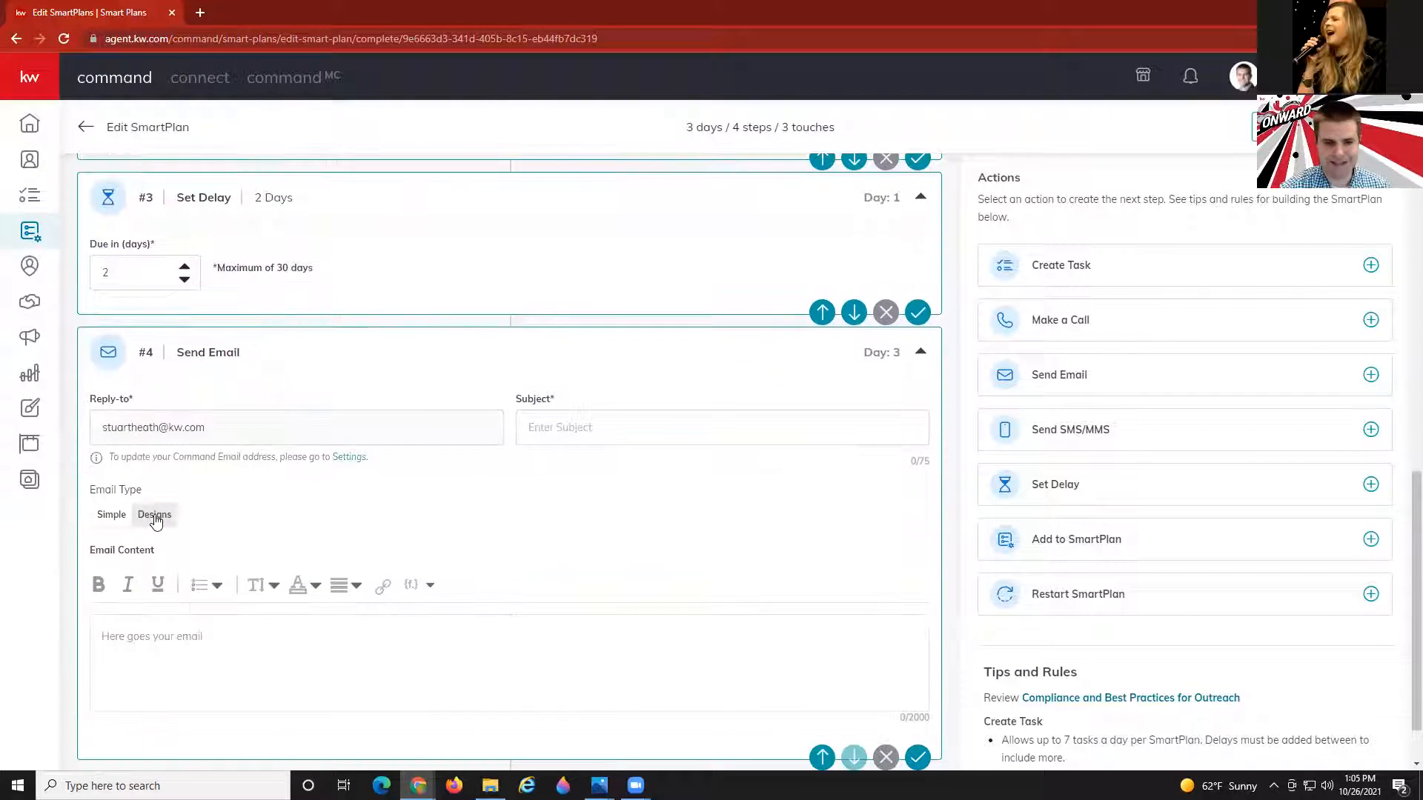
Switch the day-3 email to Designs and pick 'Copy of Promote Your App' from My Design Templates.
left_click(153, 515)
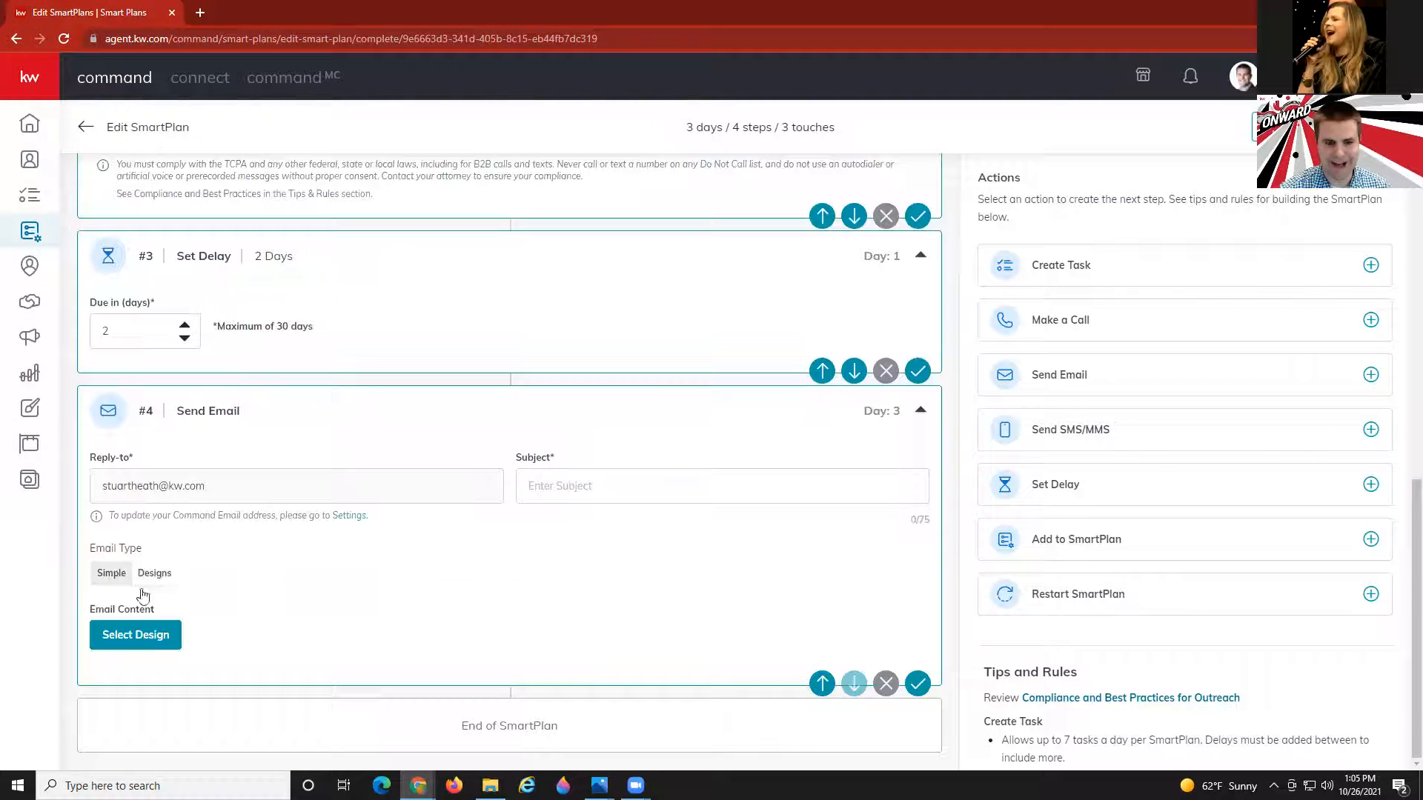
left_click(137, 637)
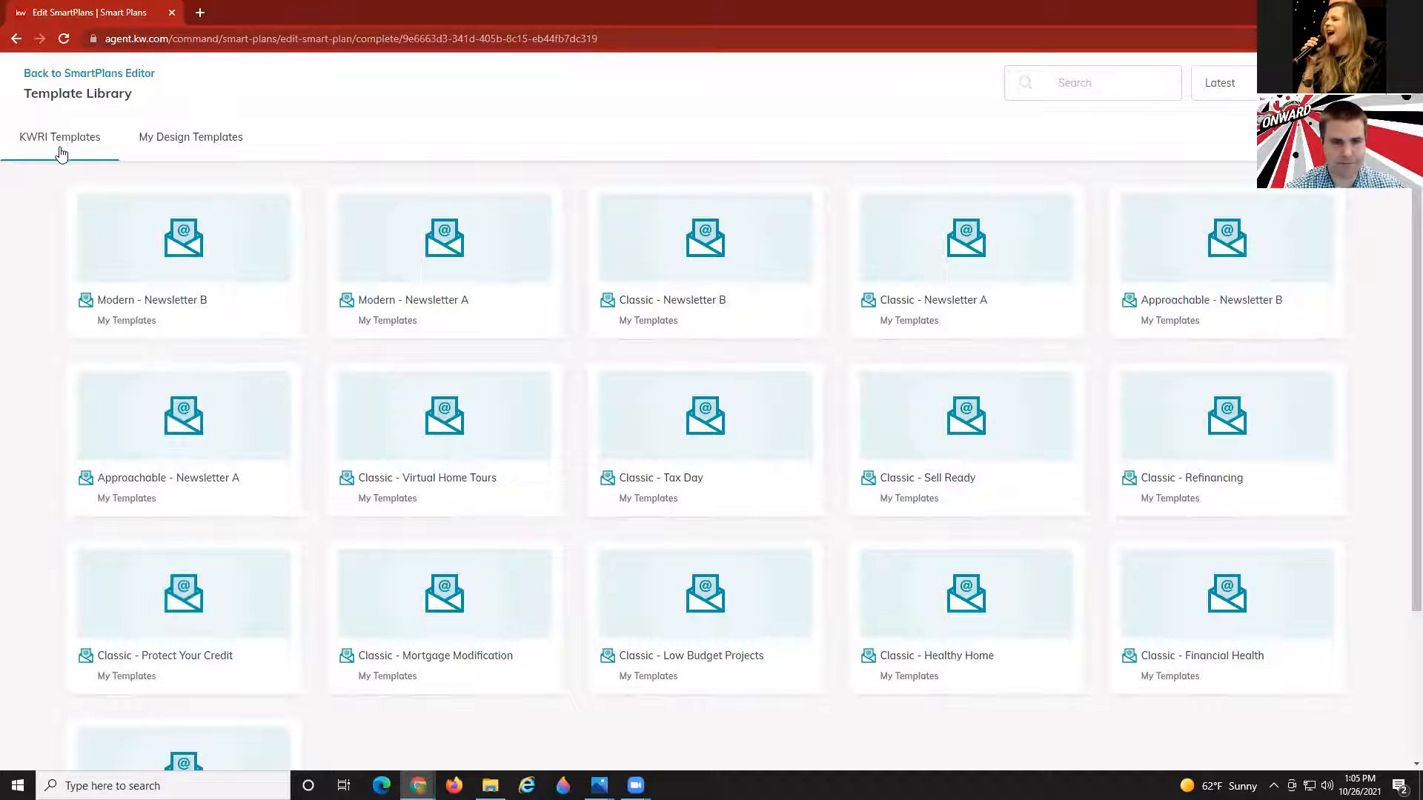
left_click(176, 147)
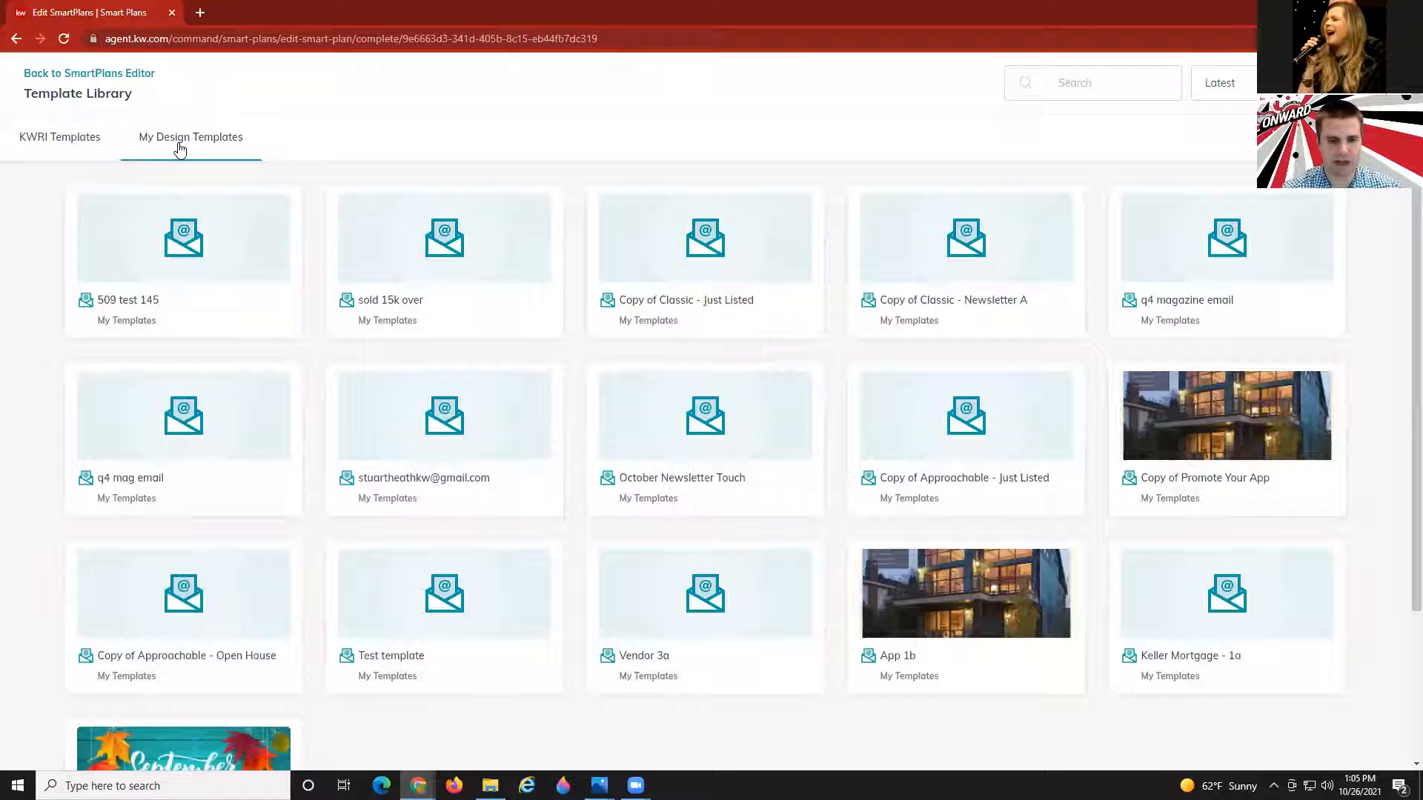
left_click(1100, 88)
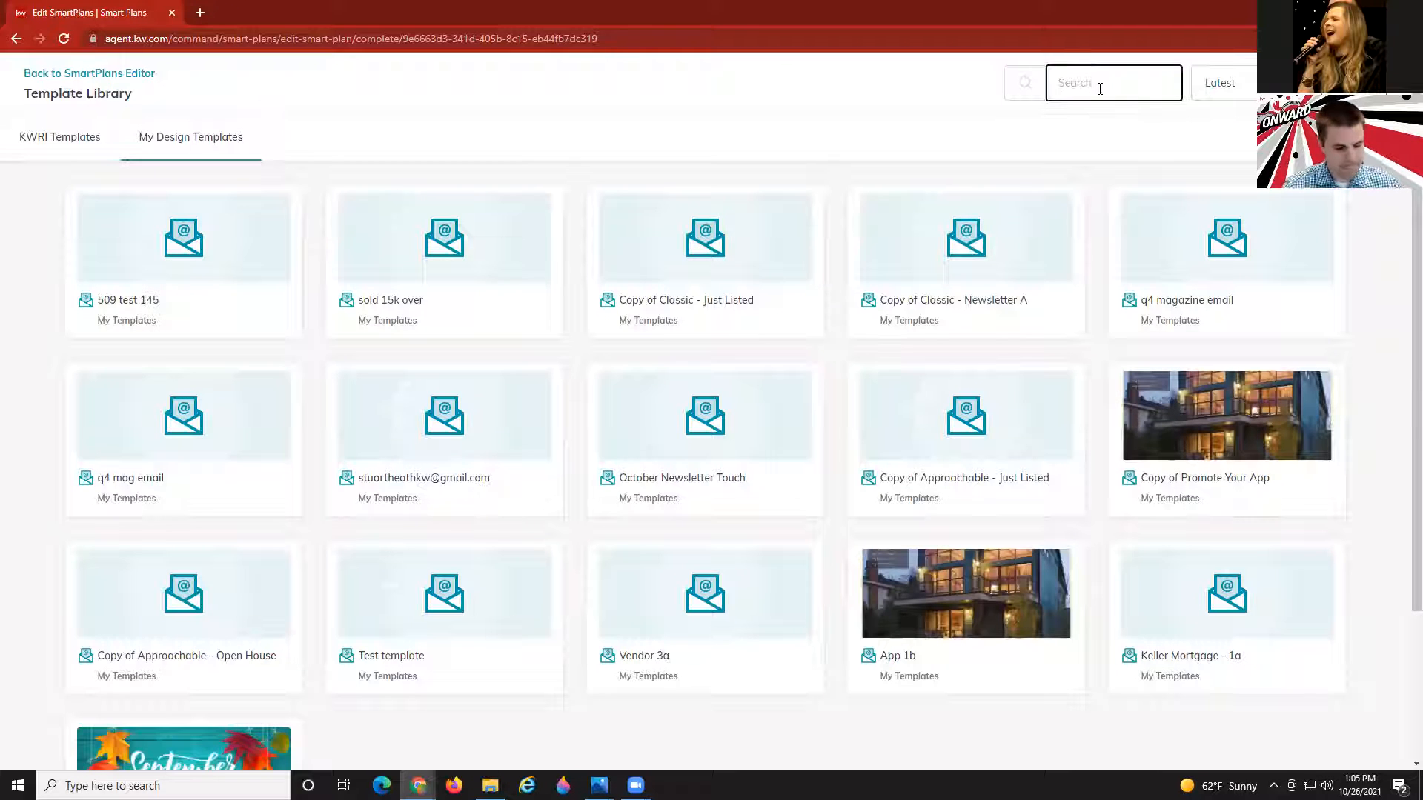
type("download")
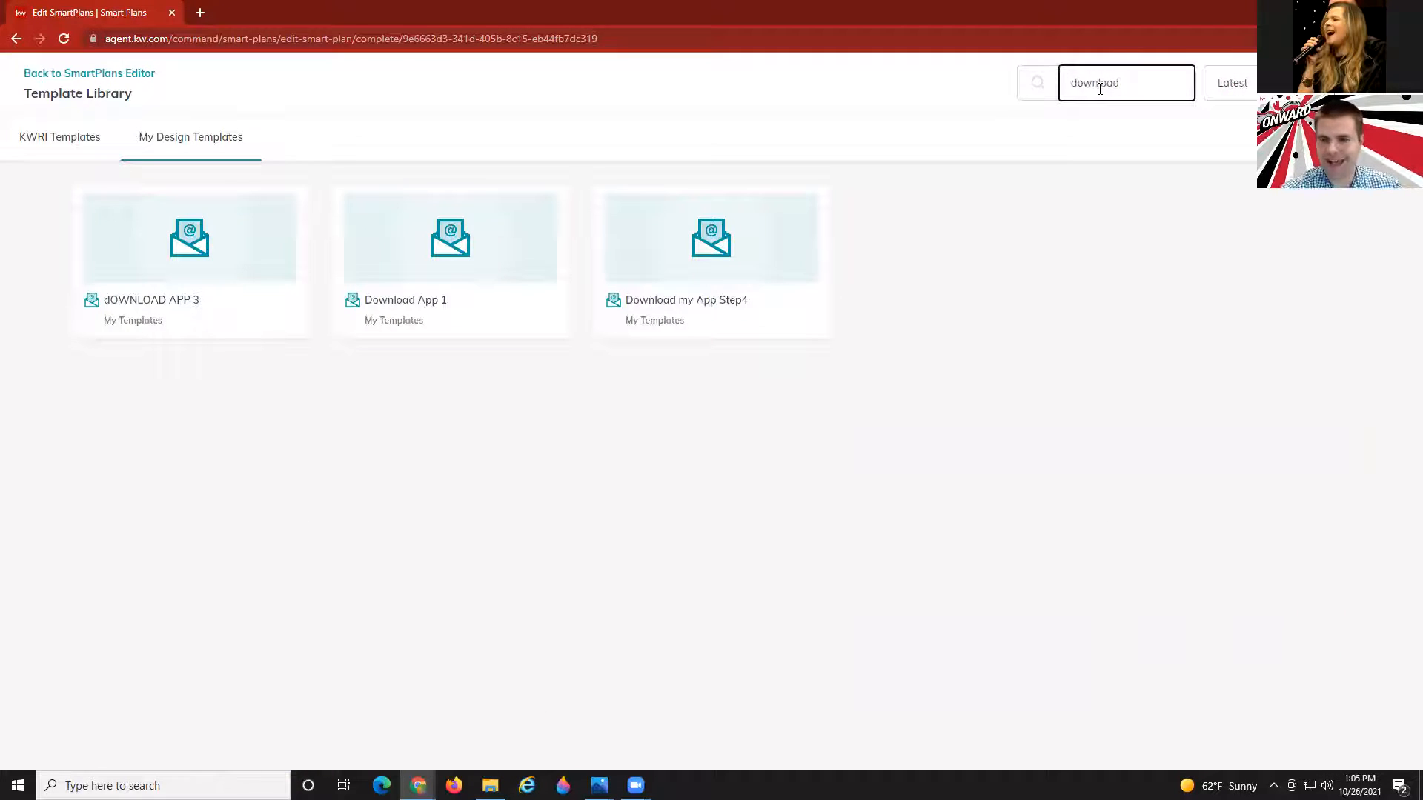
key("BackSpace")
key("BackSpace")
key("BackSpace")
key("BackSpace")
key("BackSpace")
key("BackSpace")
key("BackSpace")
key("BackSpace")
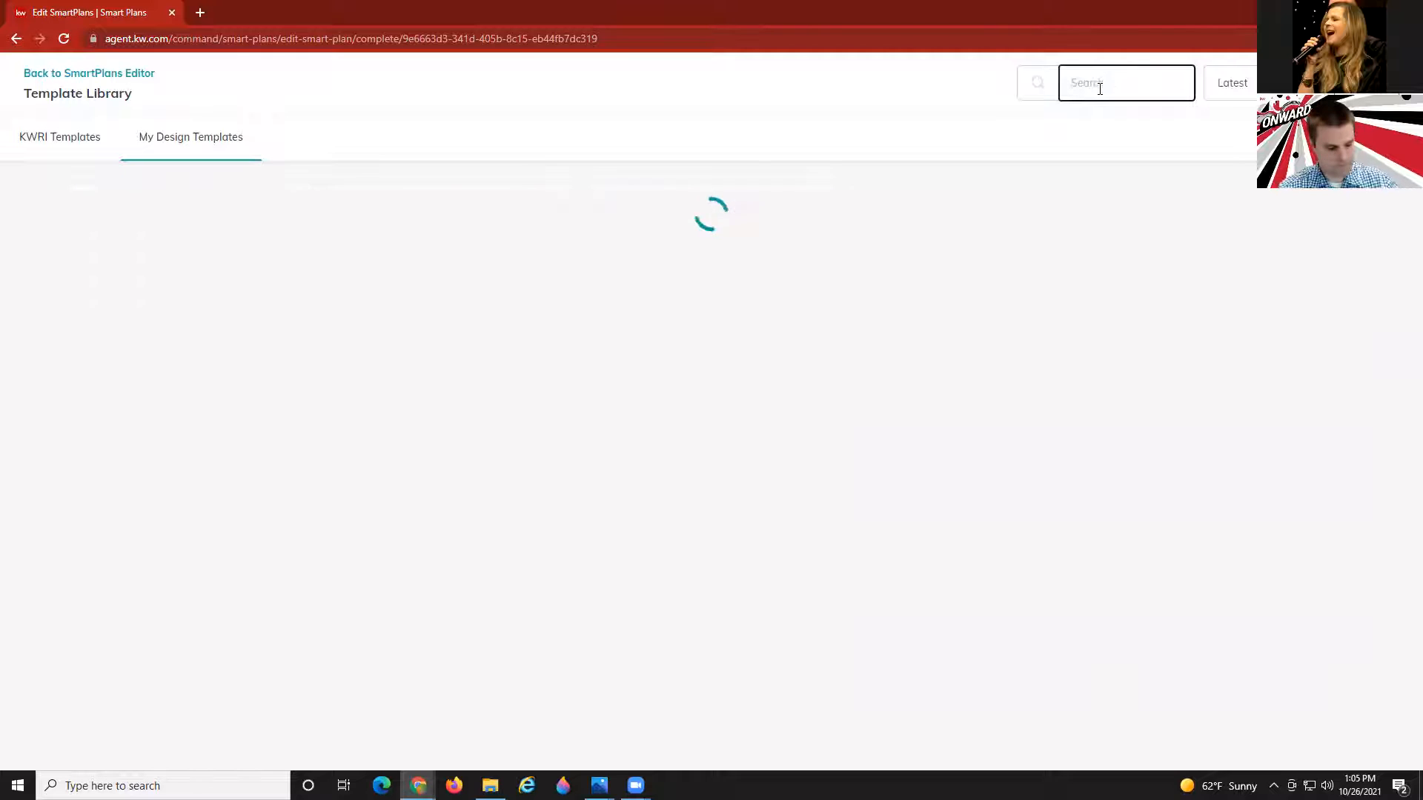
type("app")
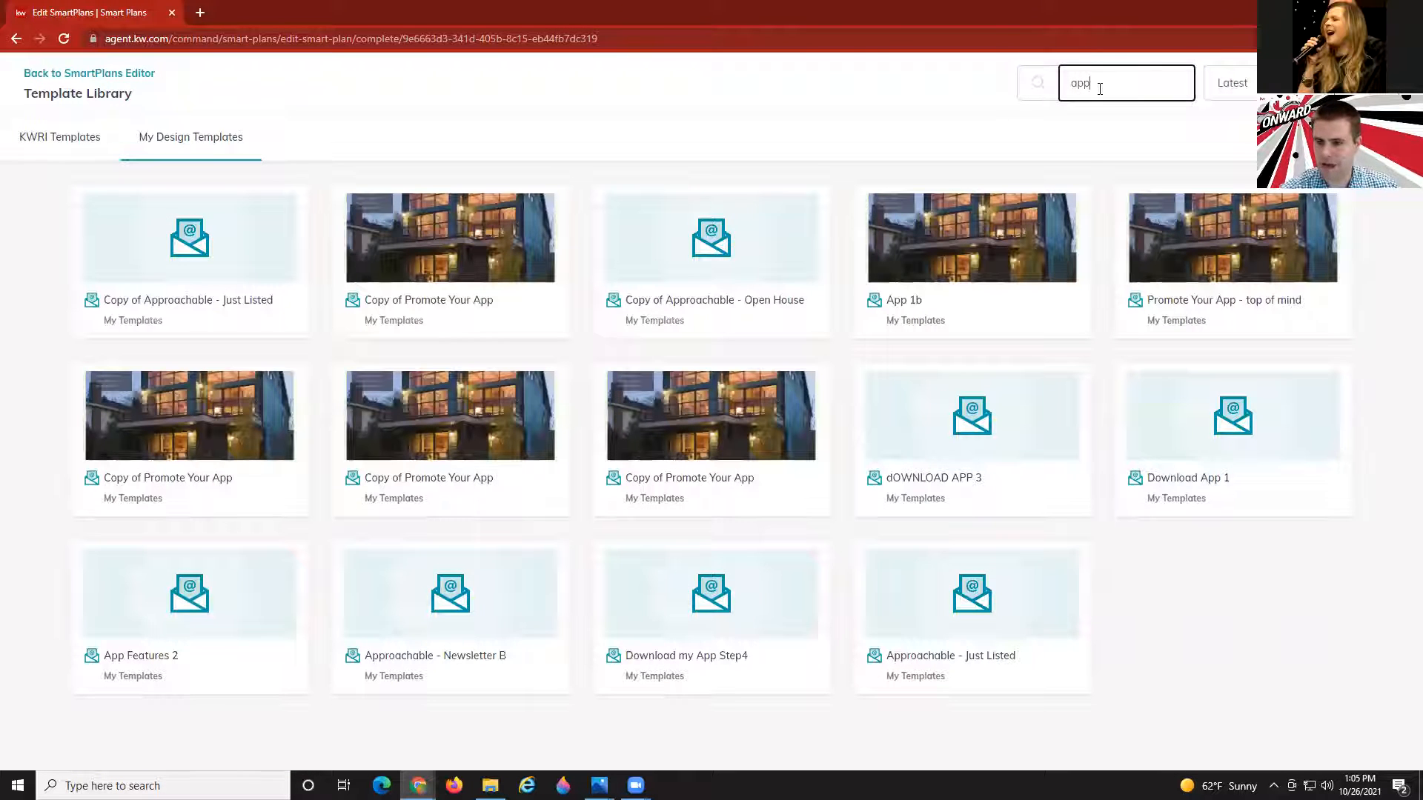
left_click(447, 256)
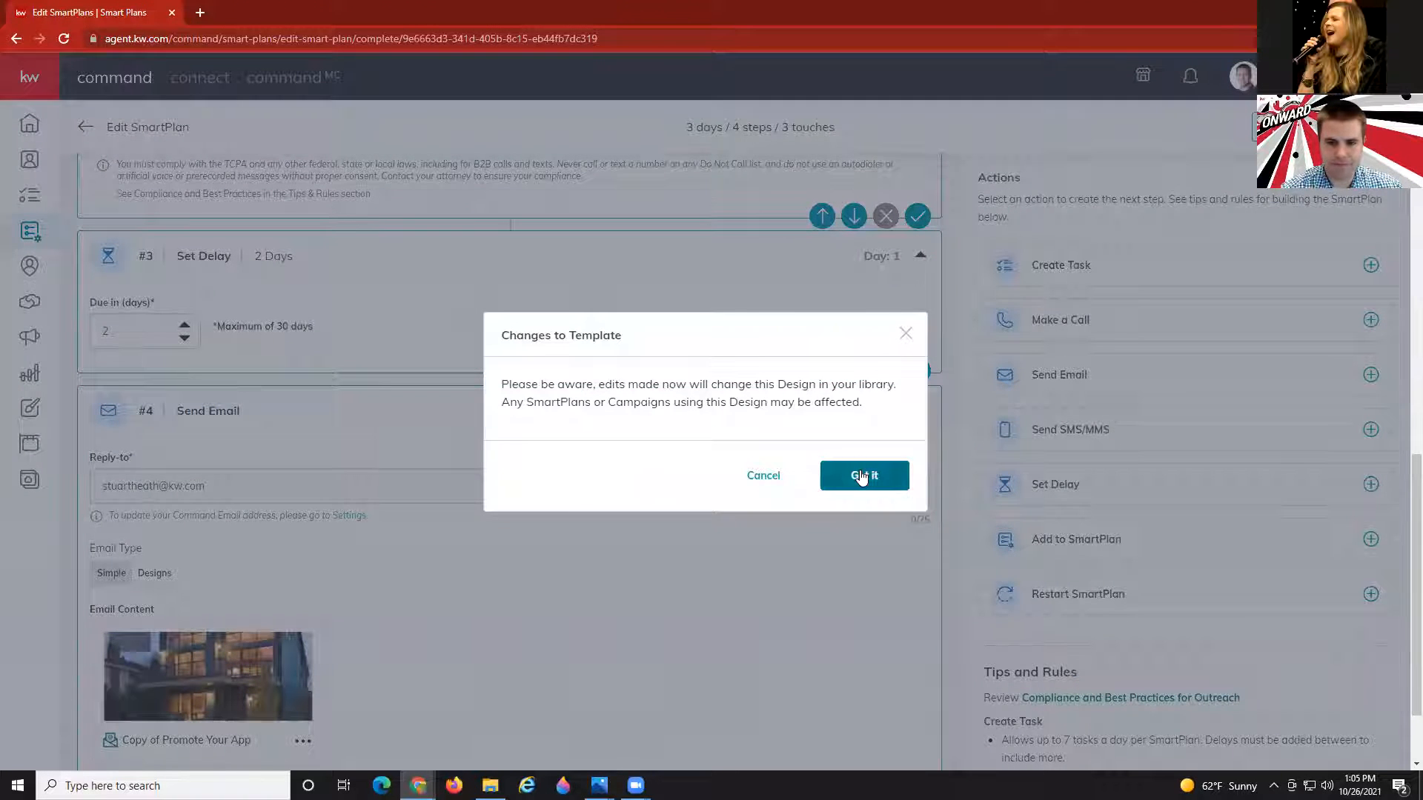
Dismiss the Changes to Template warning, review the Copy of Promote Your App design, and save it.
left_click(861, 476)
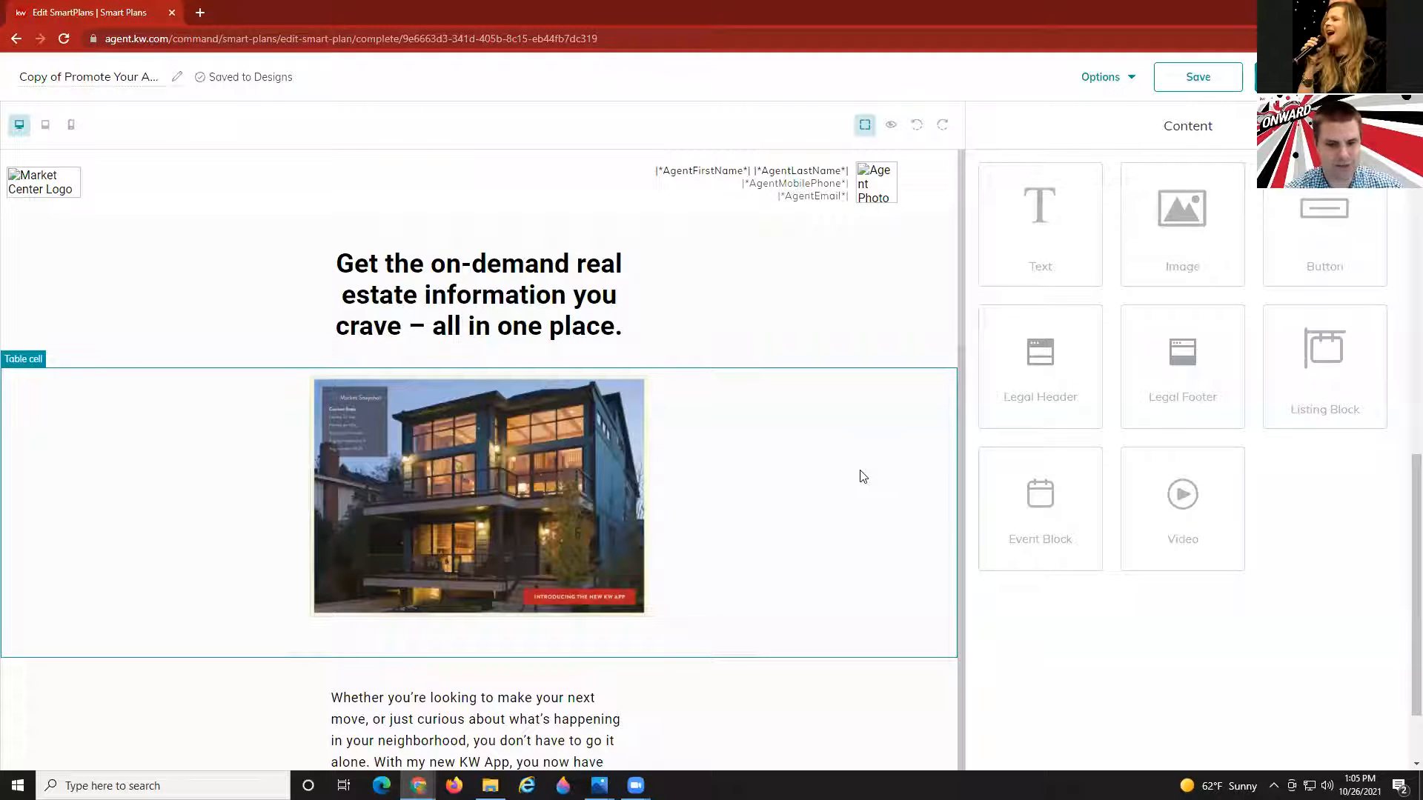
scroll(769, 489, "down", 5)
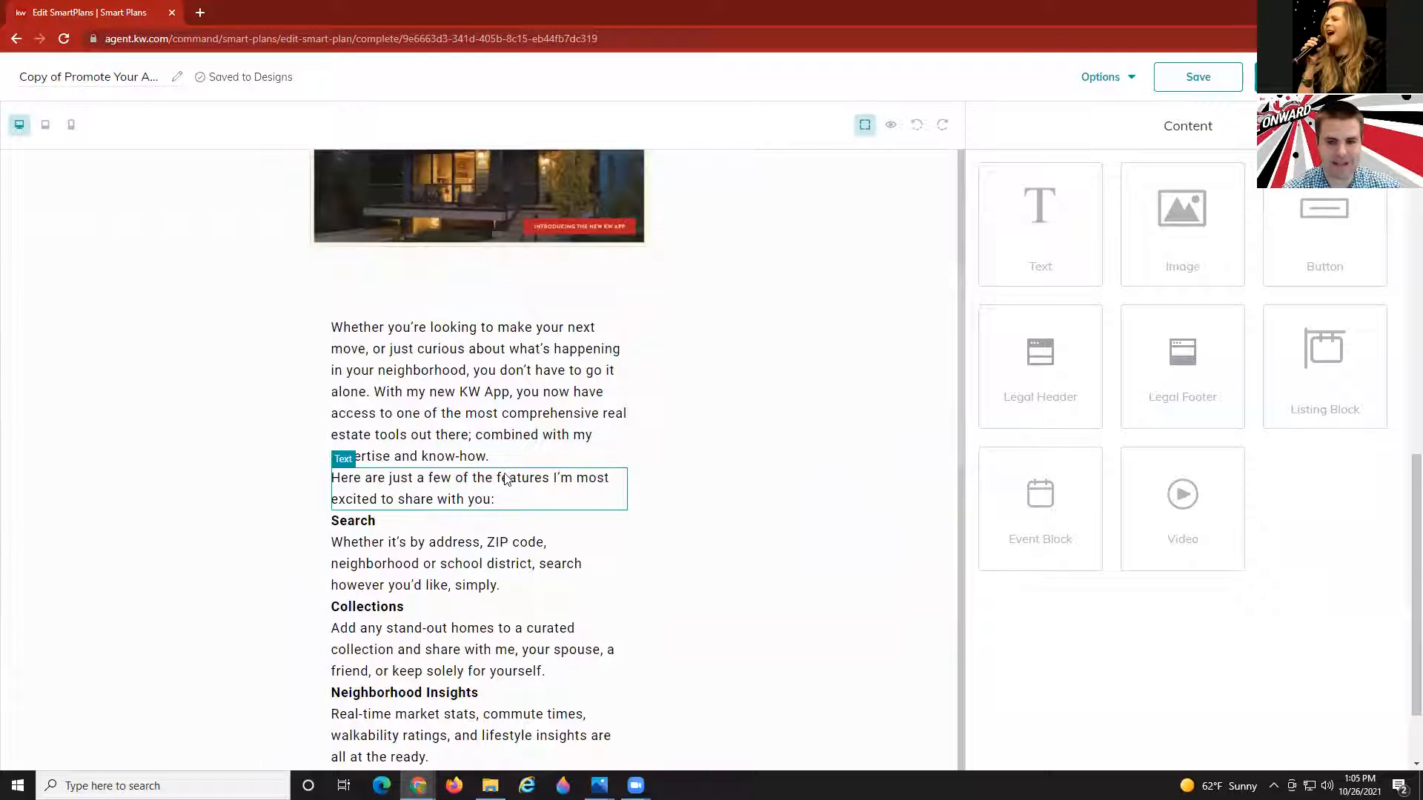
scroll(748, 431, "up", 5)
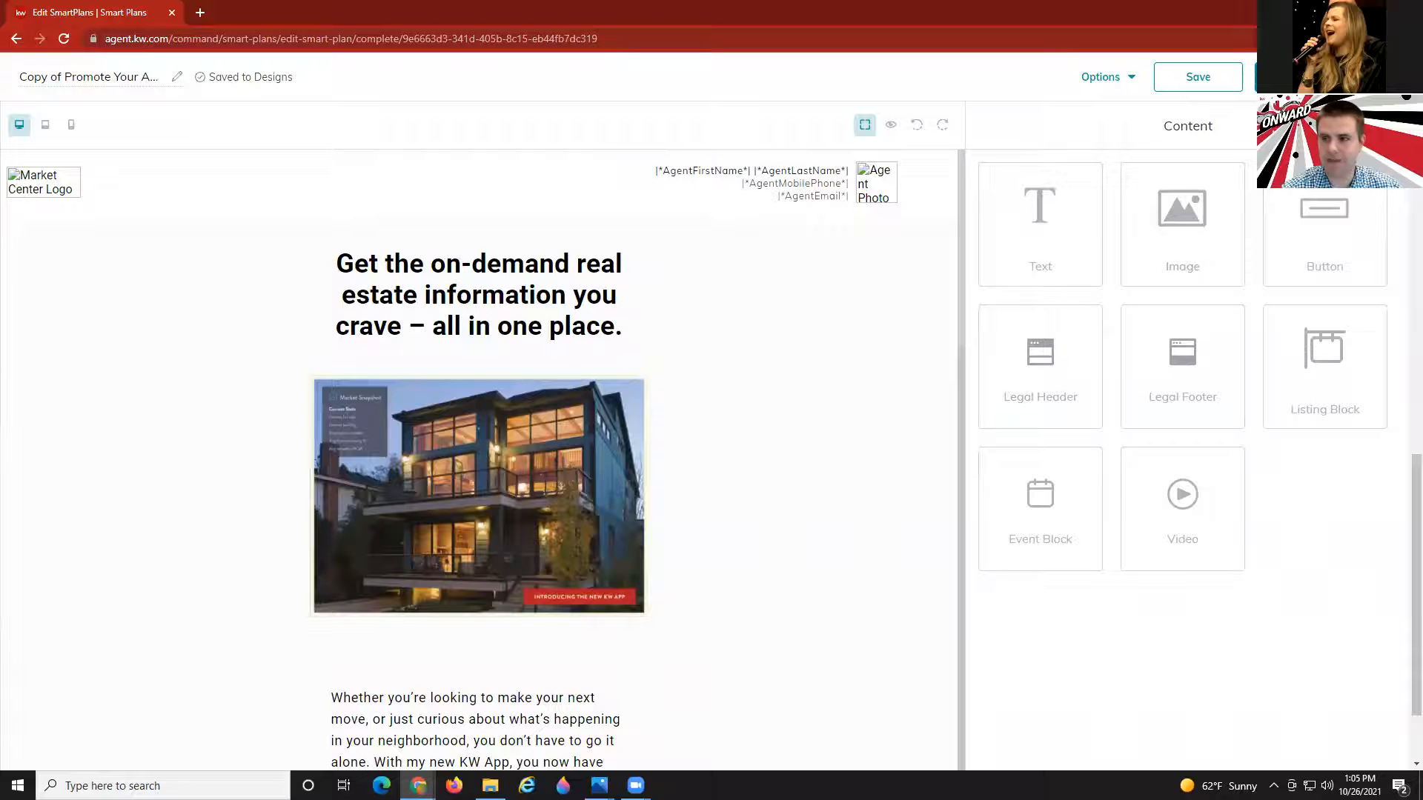
left_click(1301, 77)
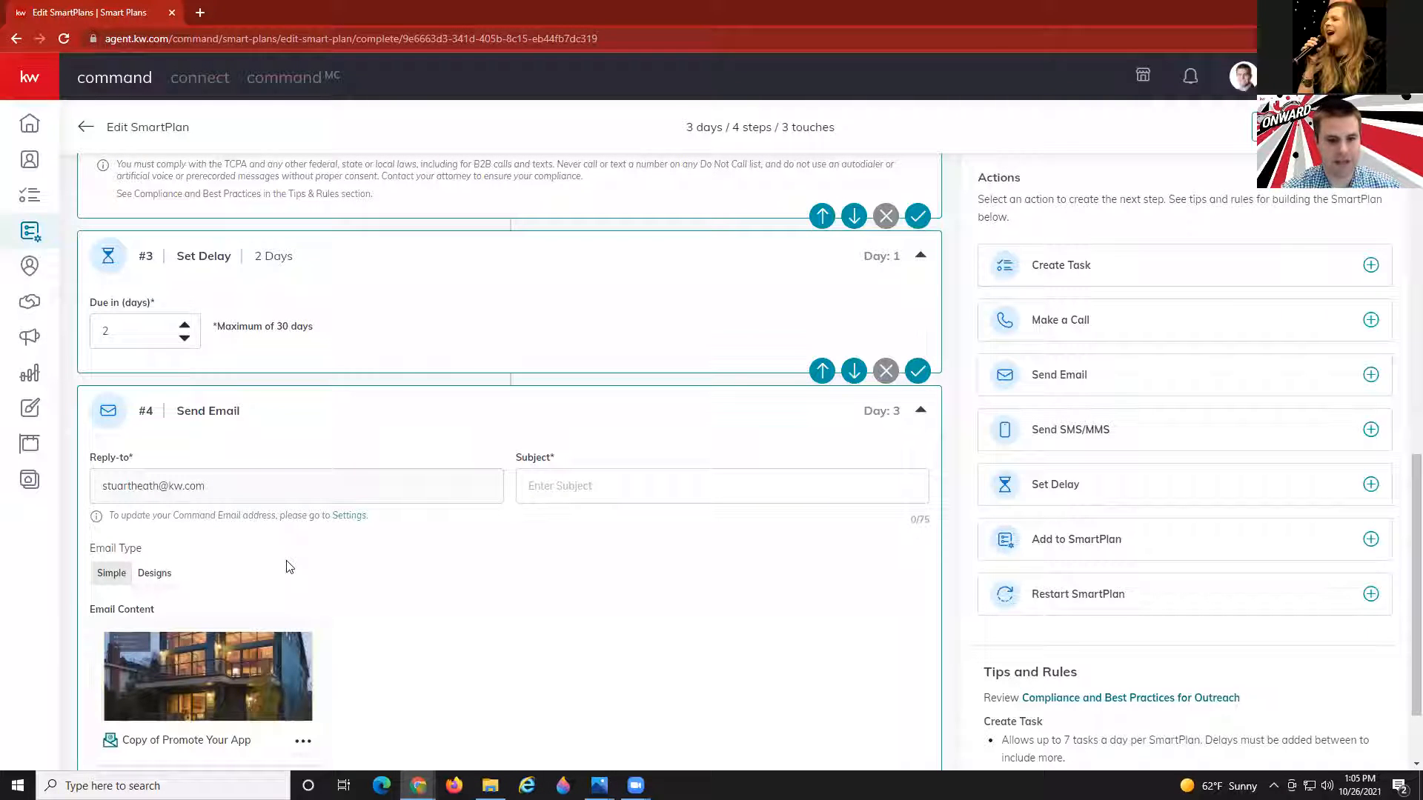
scroll(286, 560, "down", 2)
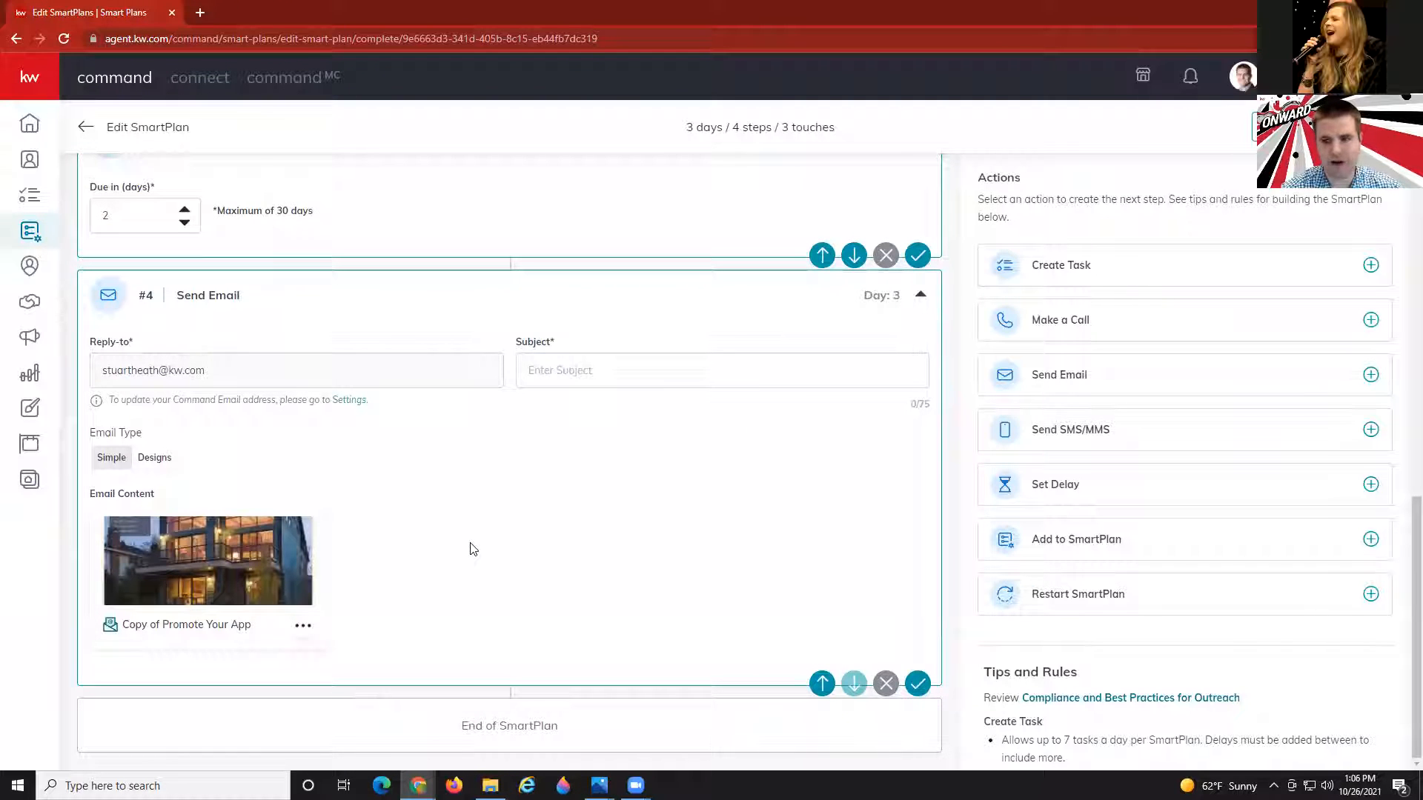
scroll(473, 549, "up", 6)
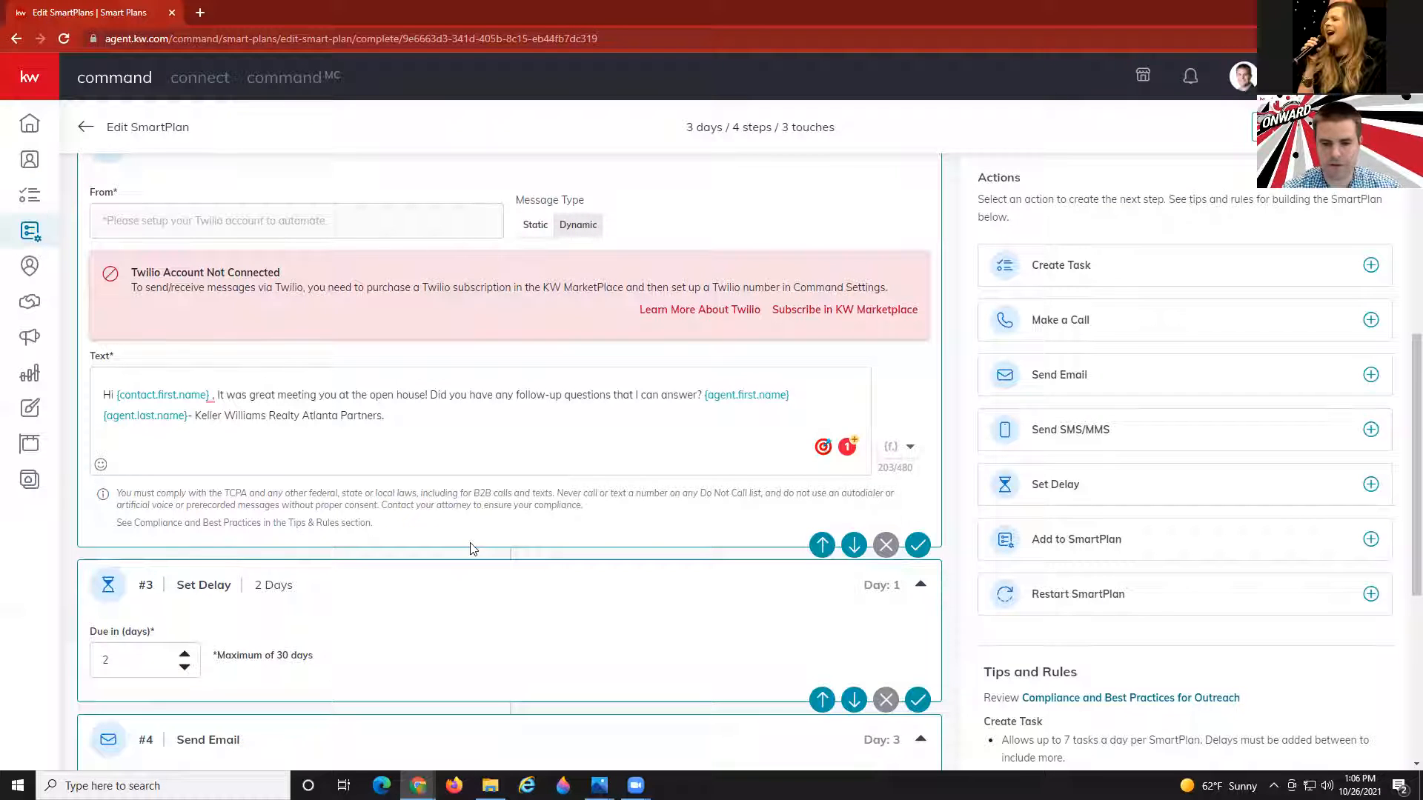
scroll(472, 549, "down", 6)
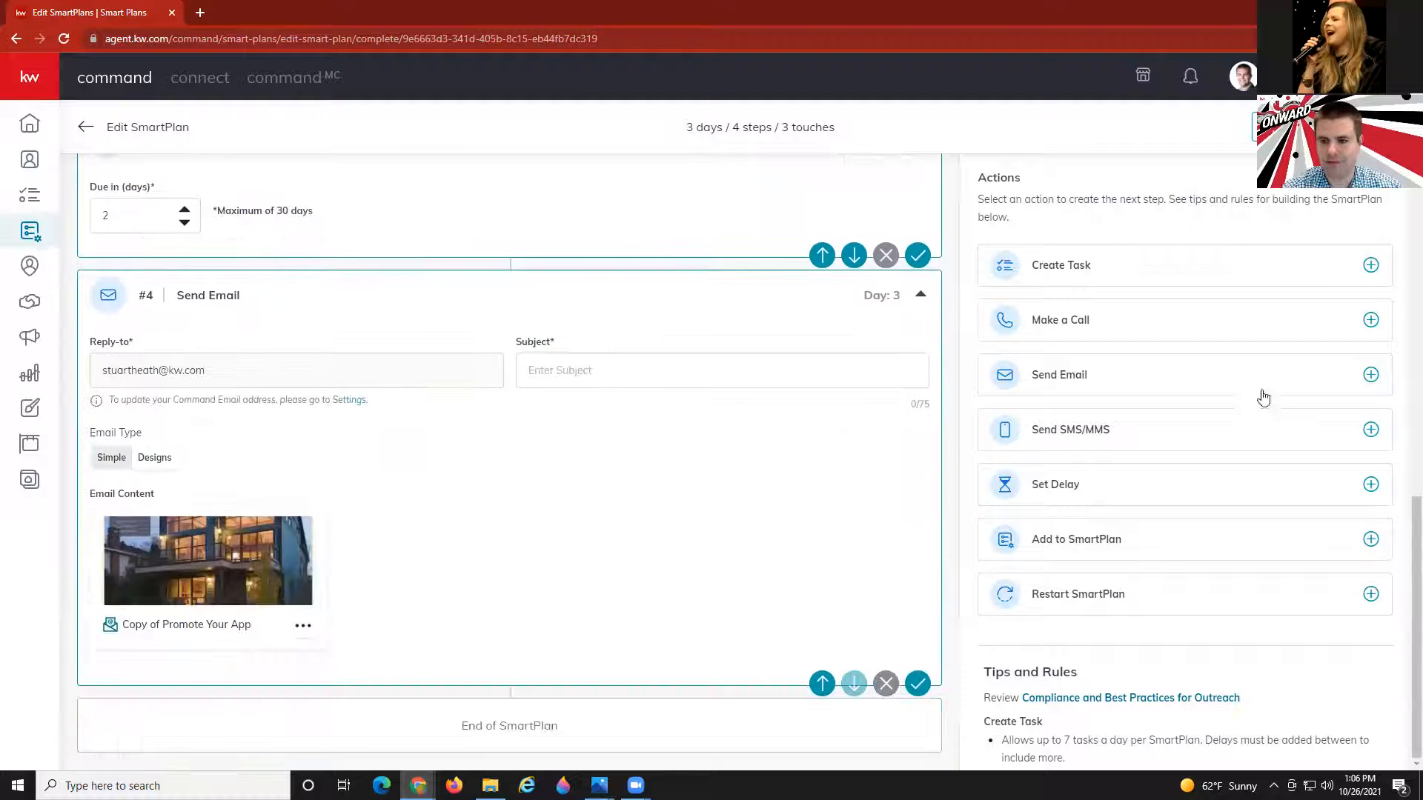
Add a Make a Call step and reorder it to step #4, after the two-day delay, before the email.
left_click(1105, 321)
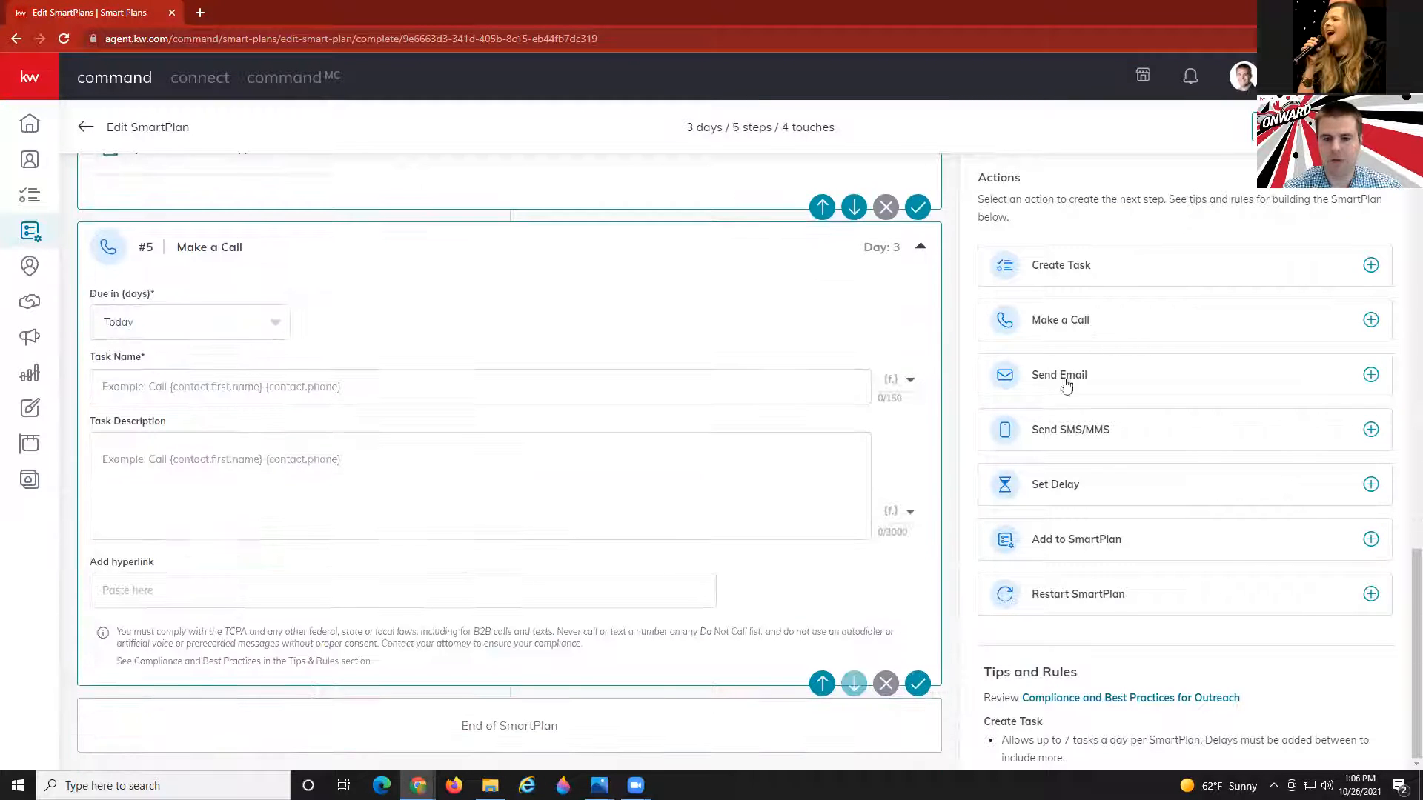
left_click(821, 682)
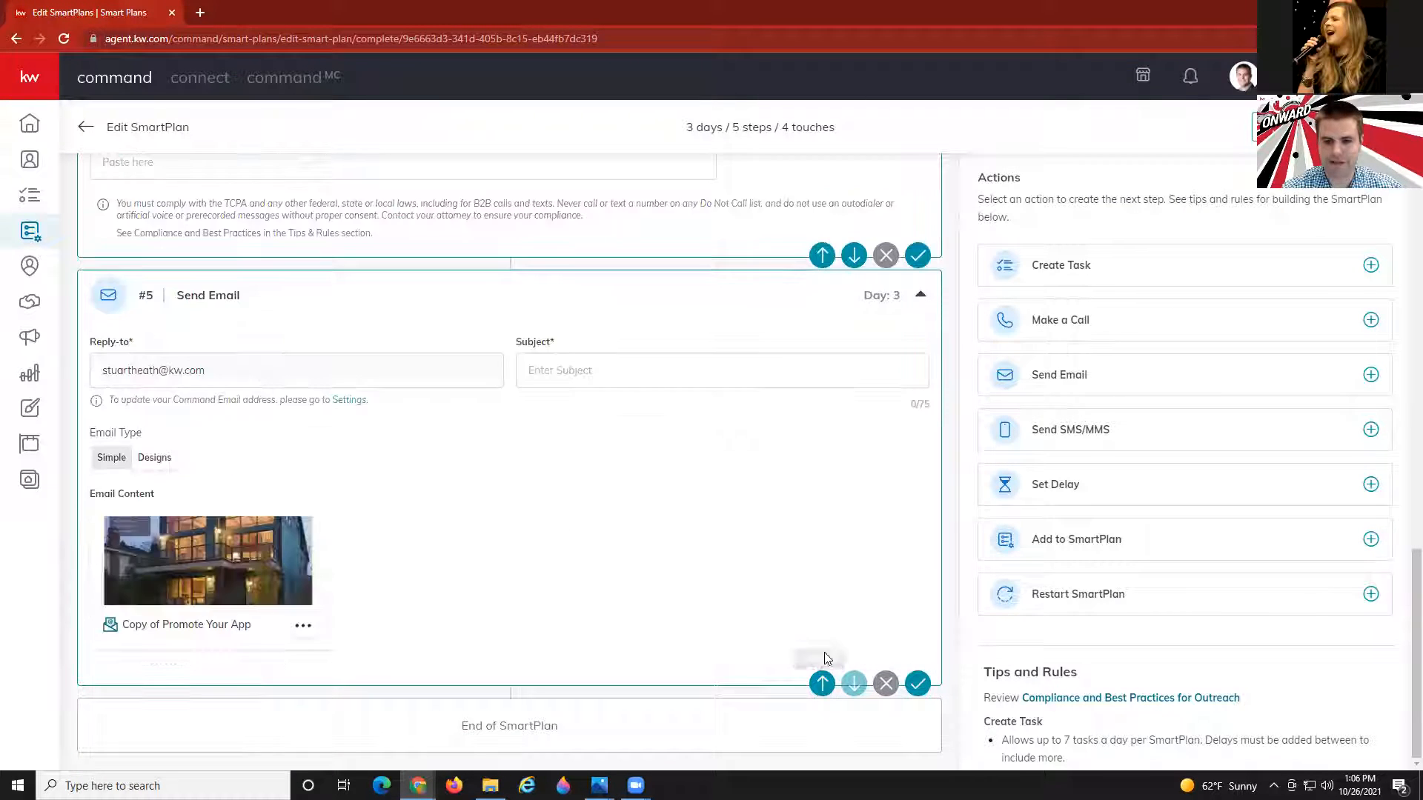
left_click(822, 624)
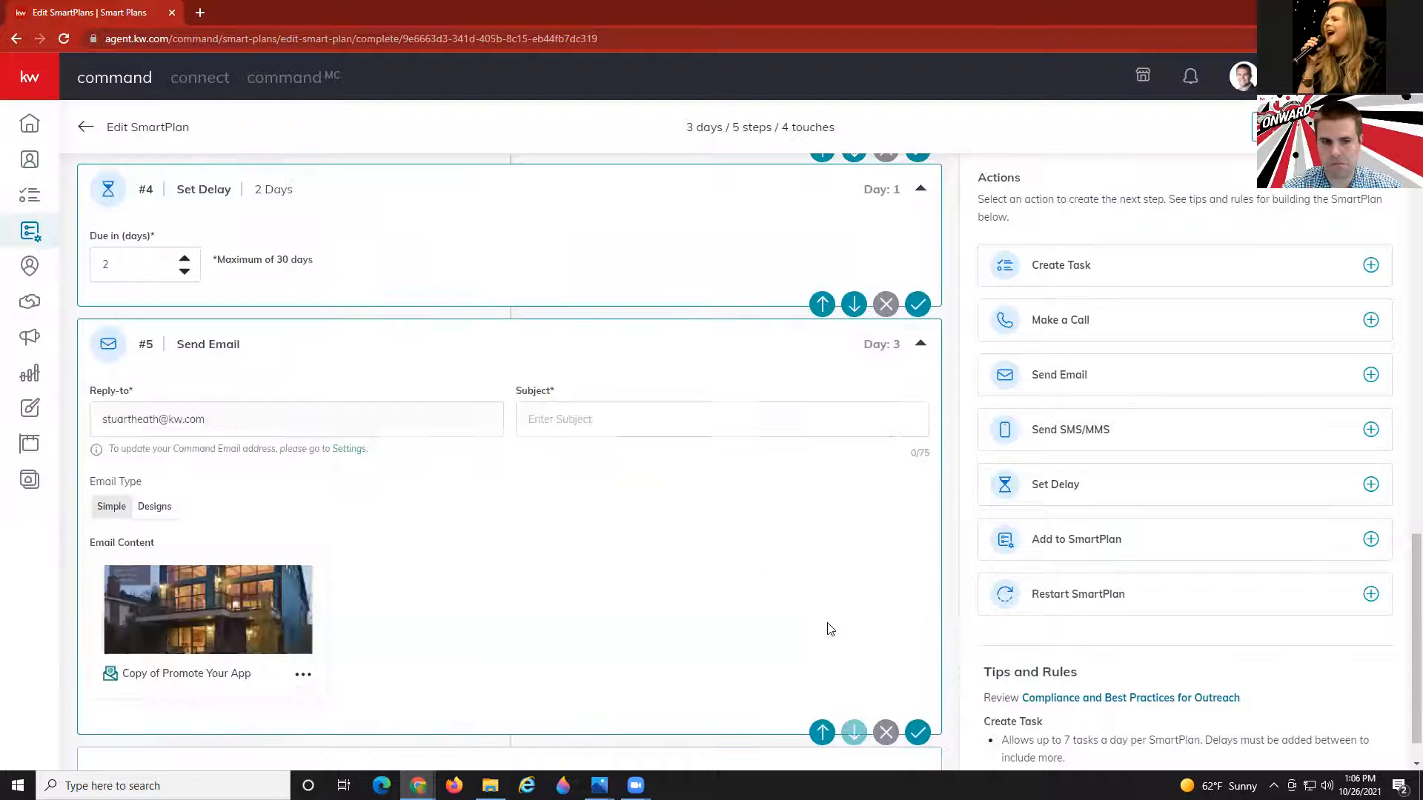
scroll(830, 629, "up", 10)
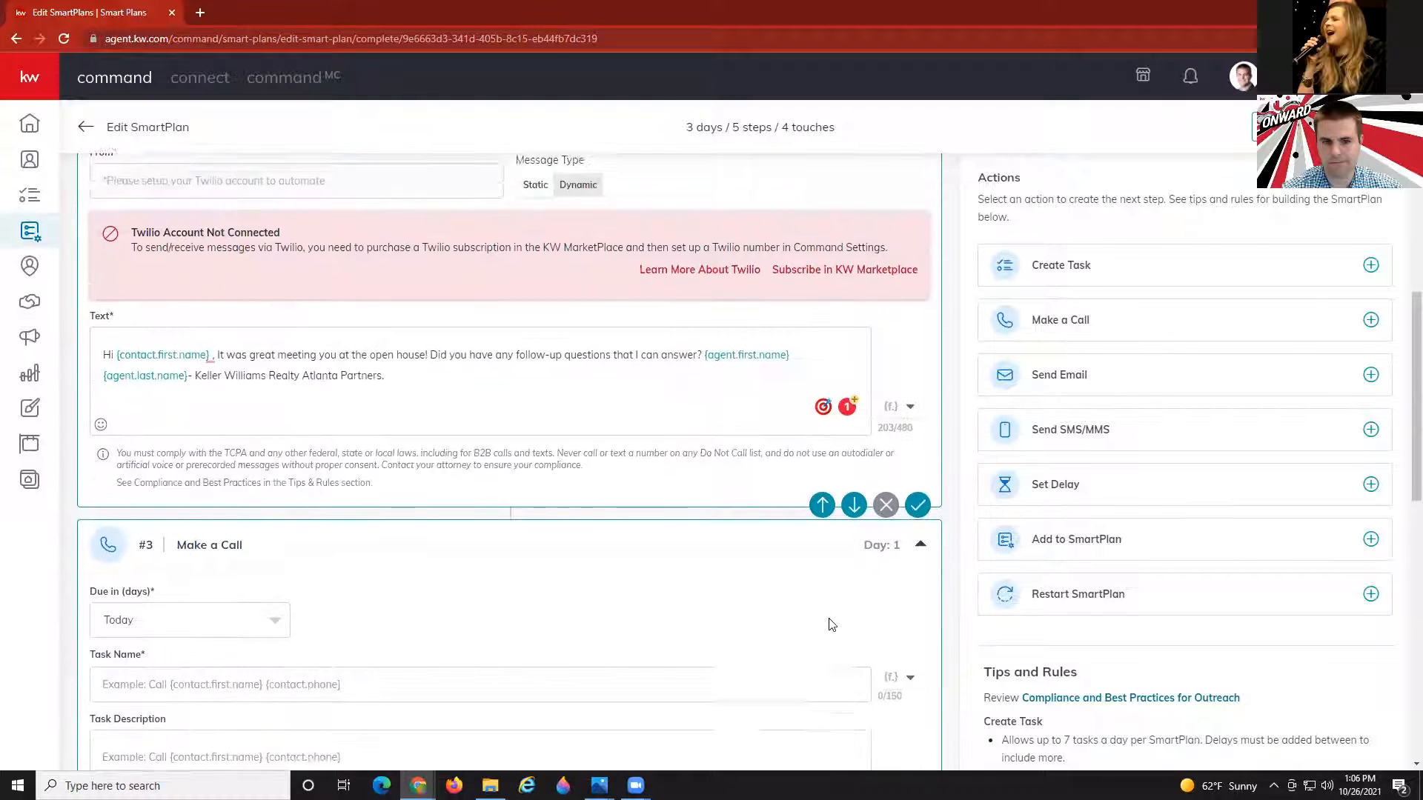
scroll(832, 625, "up", 5)
scroll(830, 626, "down", 6)
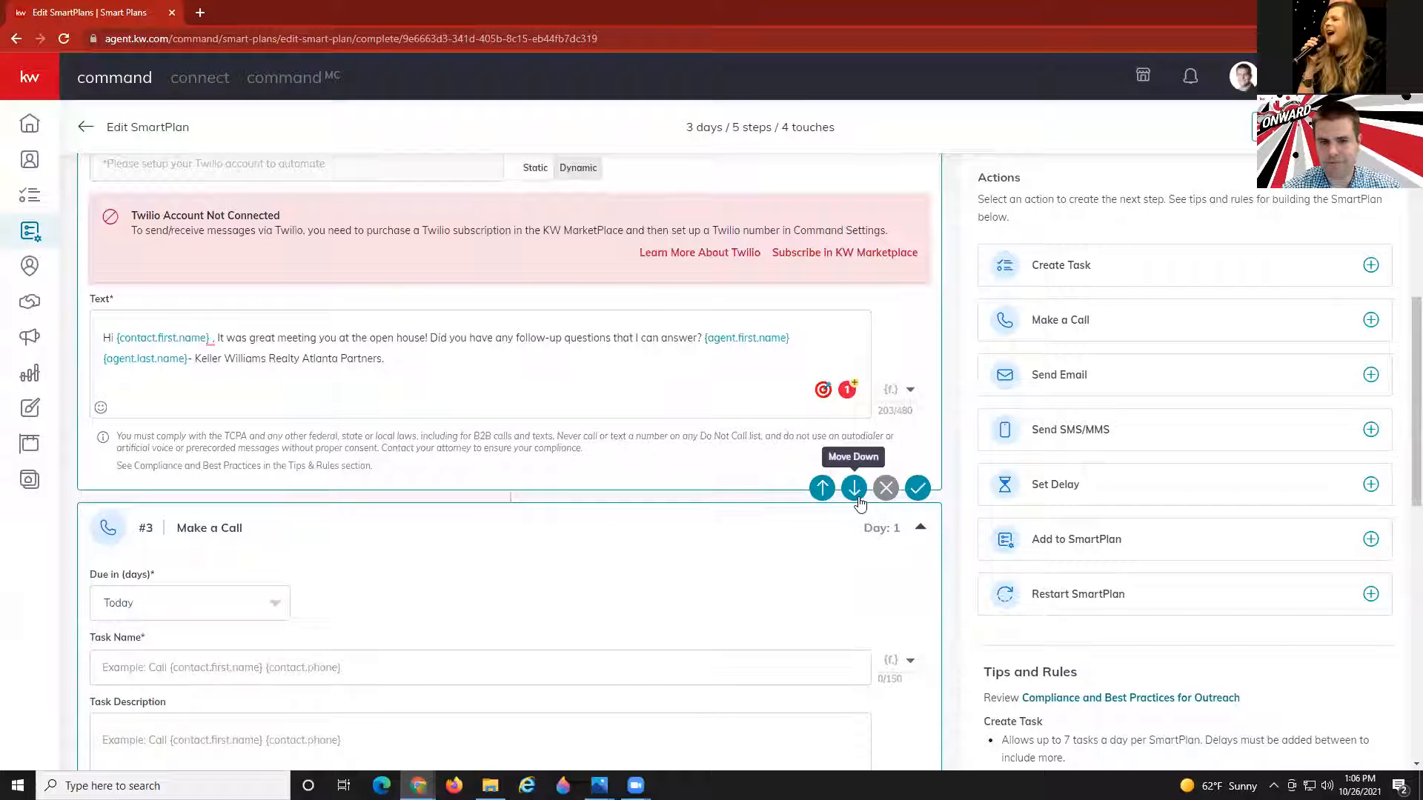
scroll(856, 533, "down", 5)
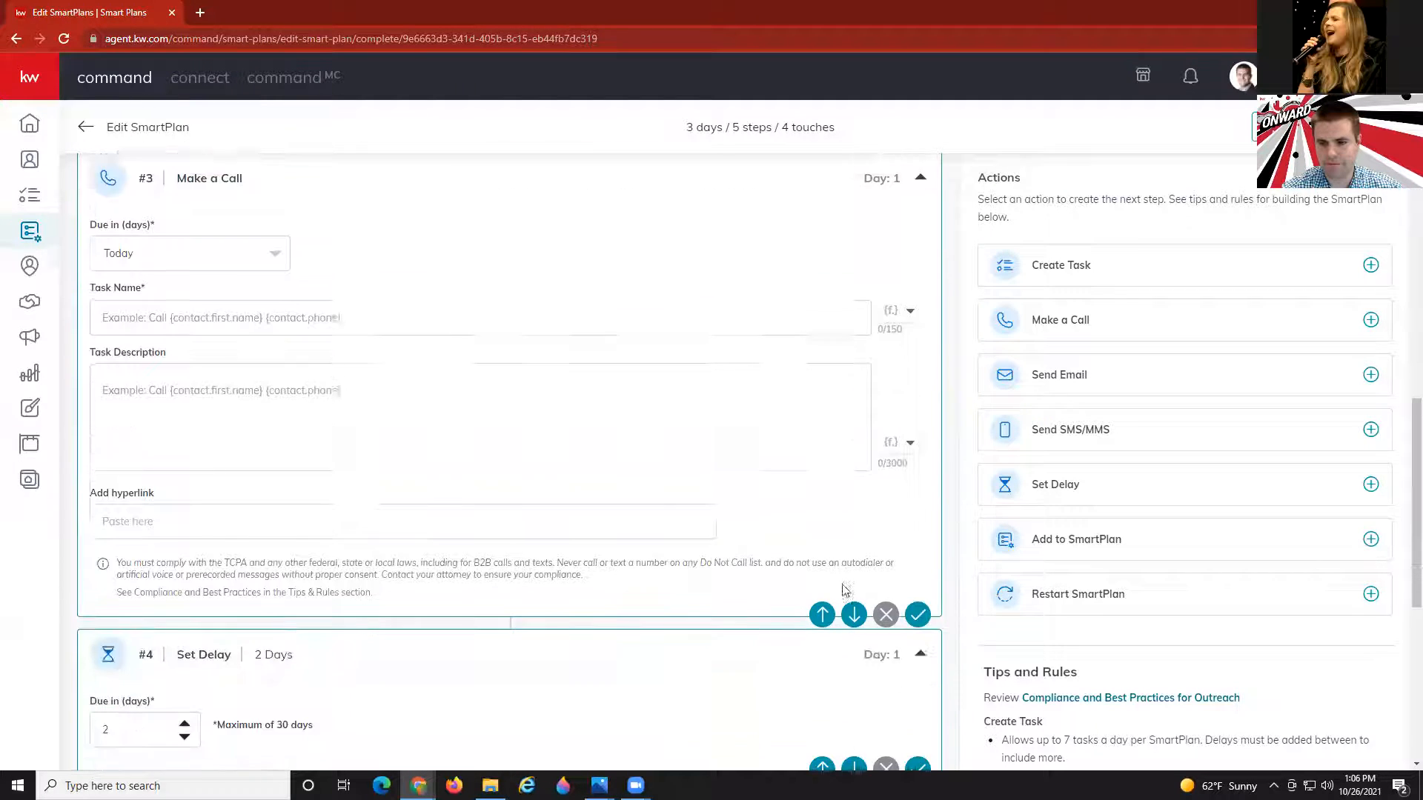
left_click(854, 594)
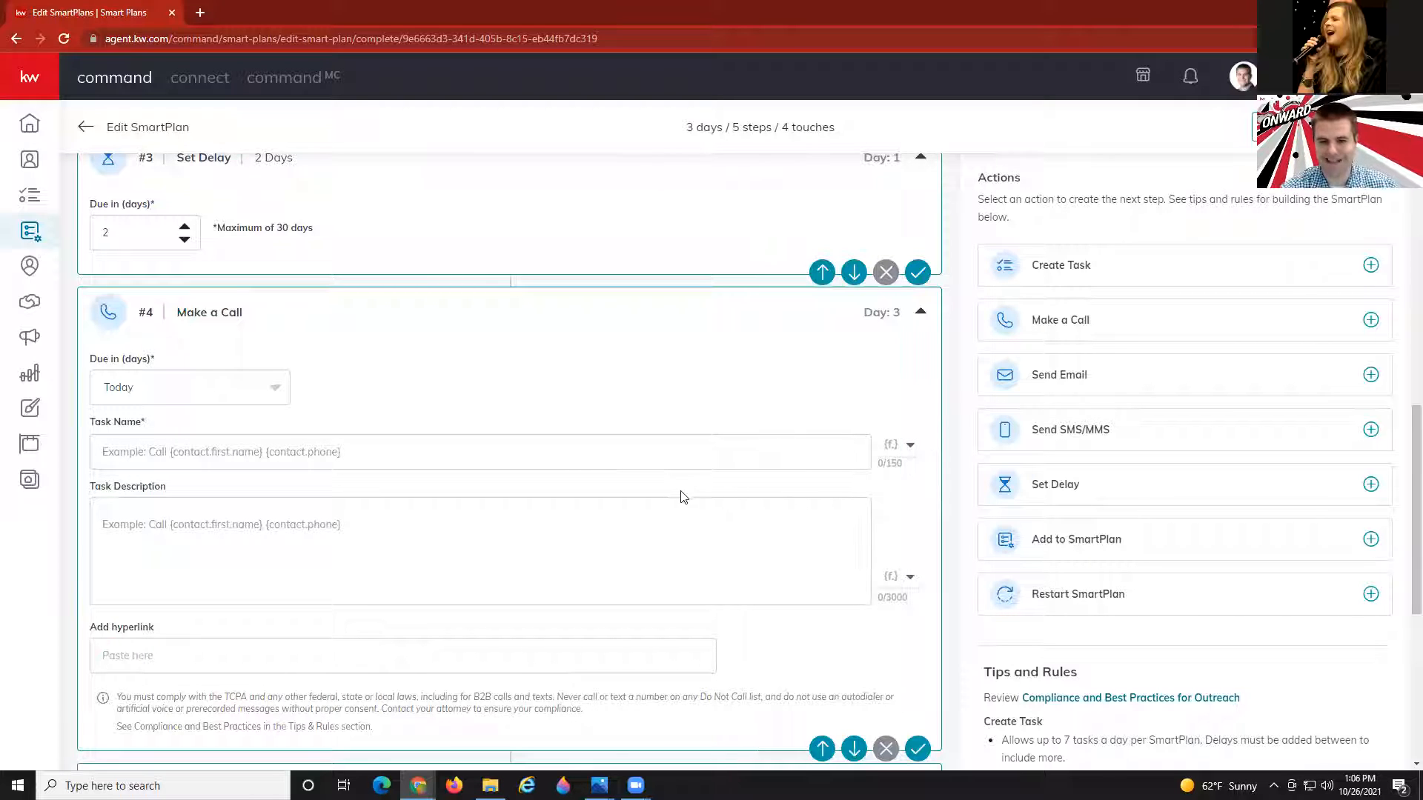
scroll(655, 489, "up", 5)
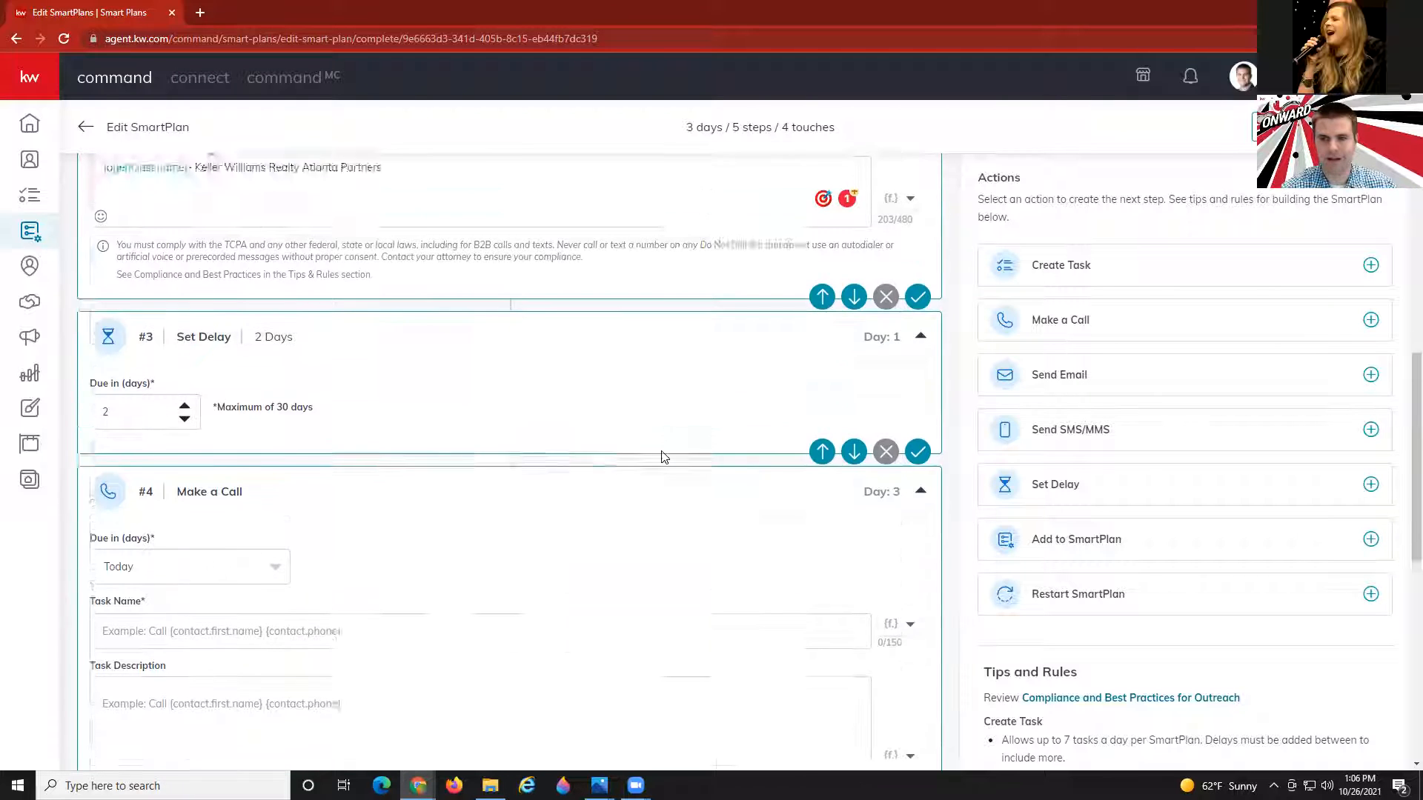
scroll(664, 456, "up", 3)
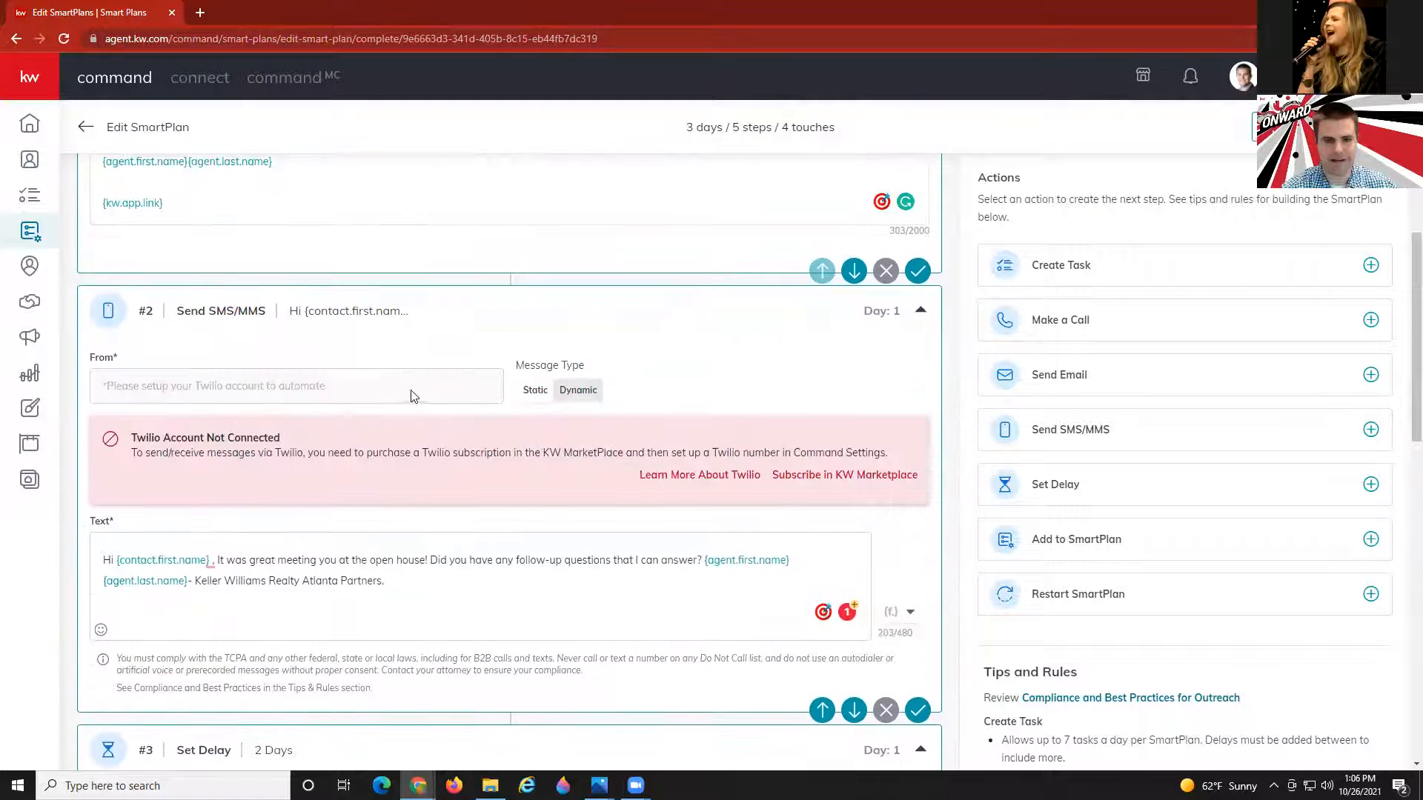
scroll(371, 392, "down", 1)
scroll(373, 392, "down", 7)
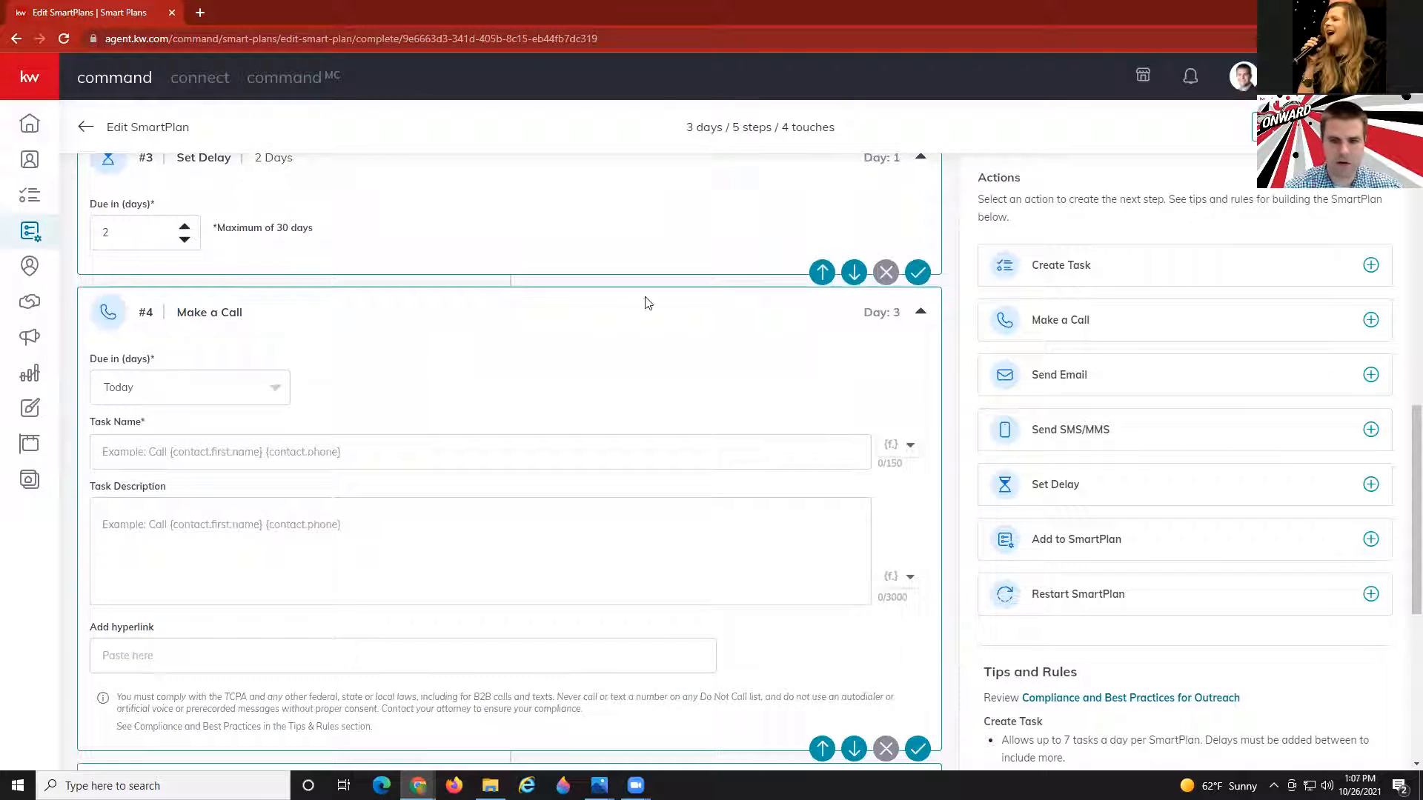
Name the call task 'Call' followed by {contact.first.name}, {contact.last.name} and {contact.phone}.
scroll(244, 441, "down", 1)
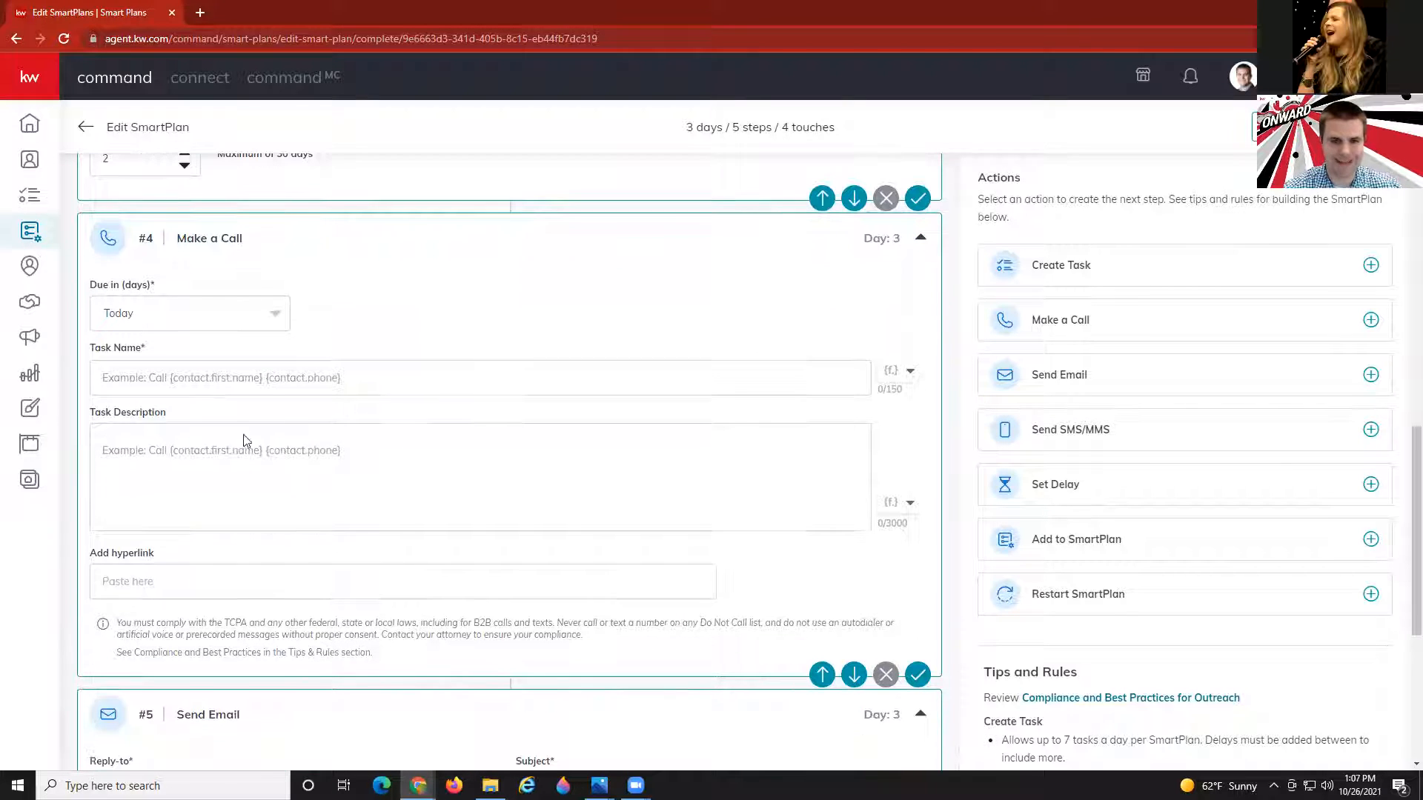
left_click(172, 380)
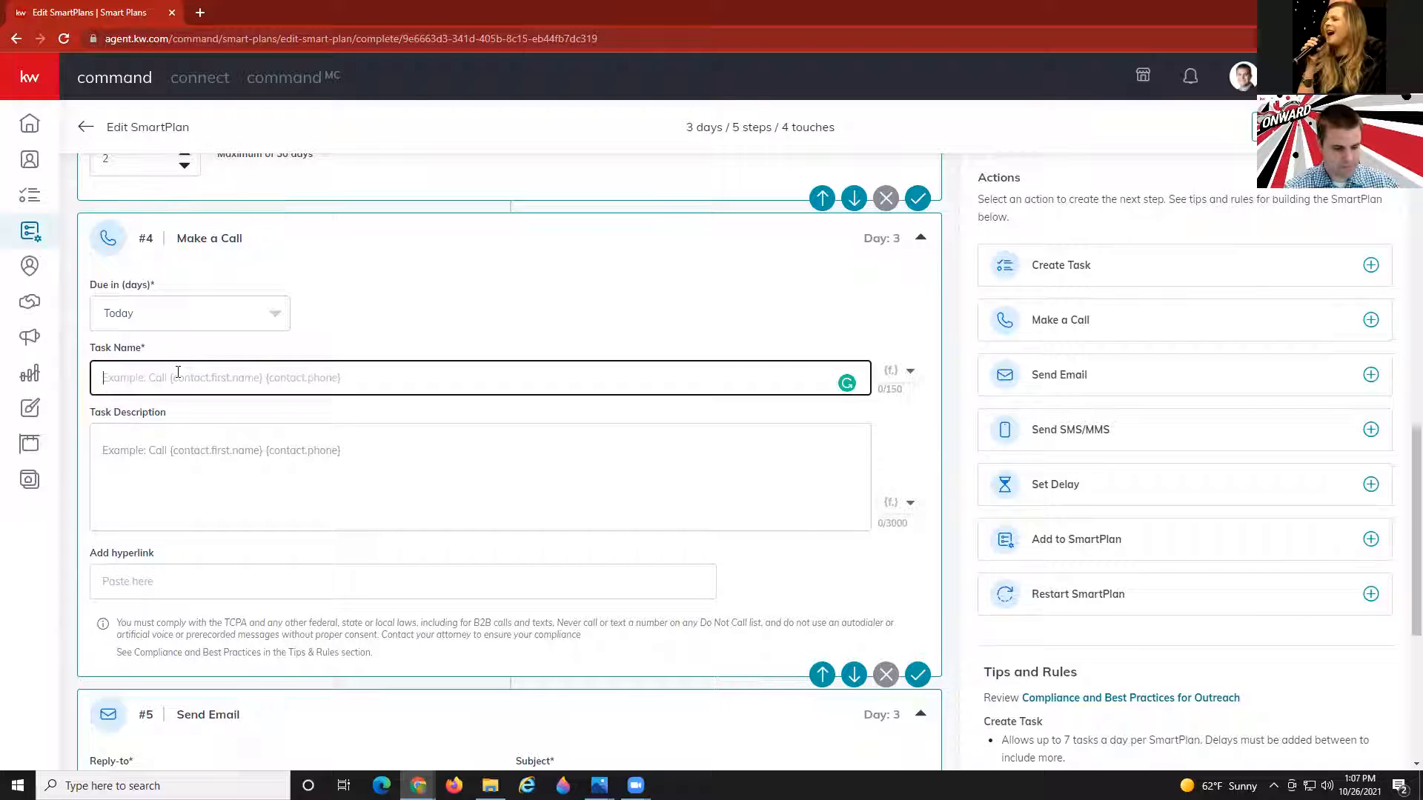
type("Call")
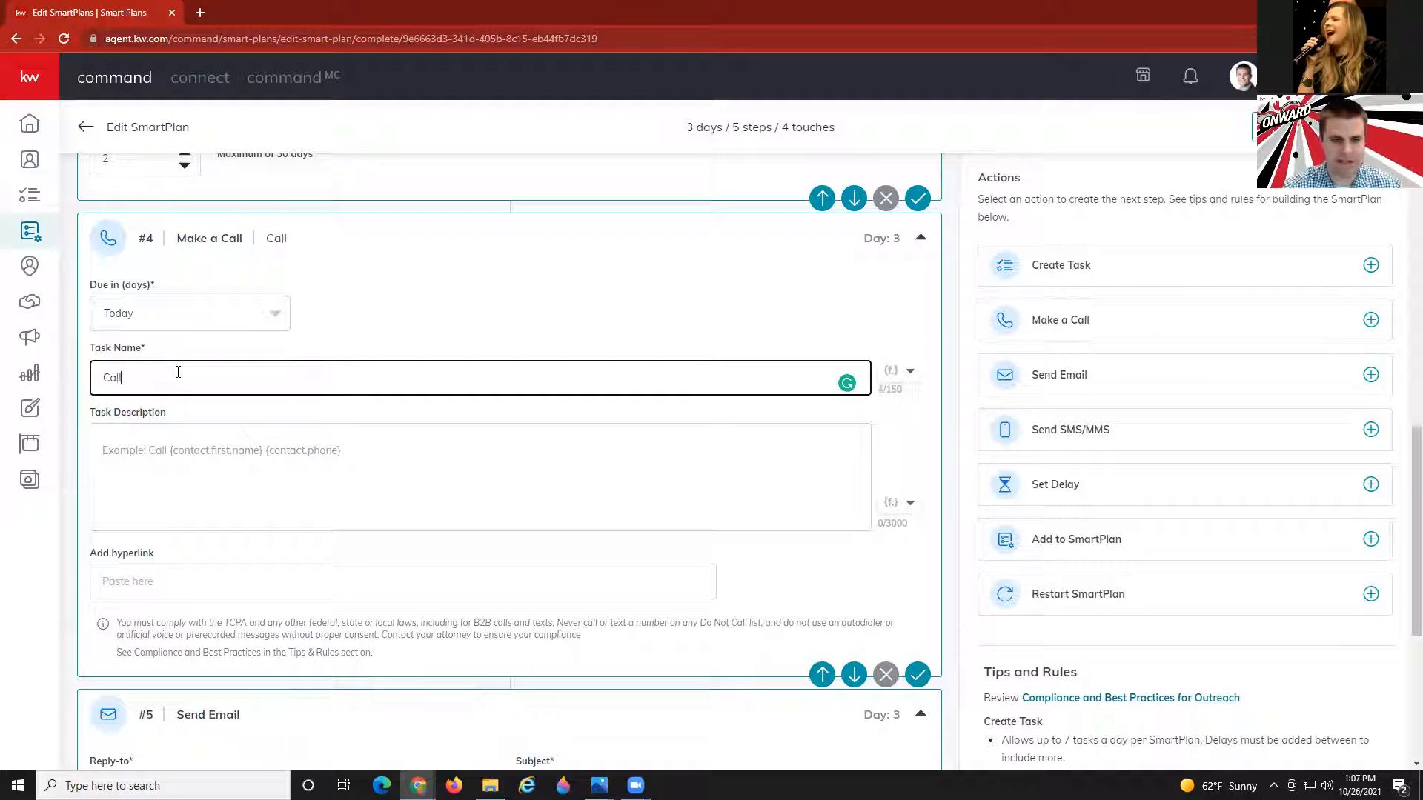
left_click(895, 373)
left_click(833, 407)
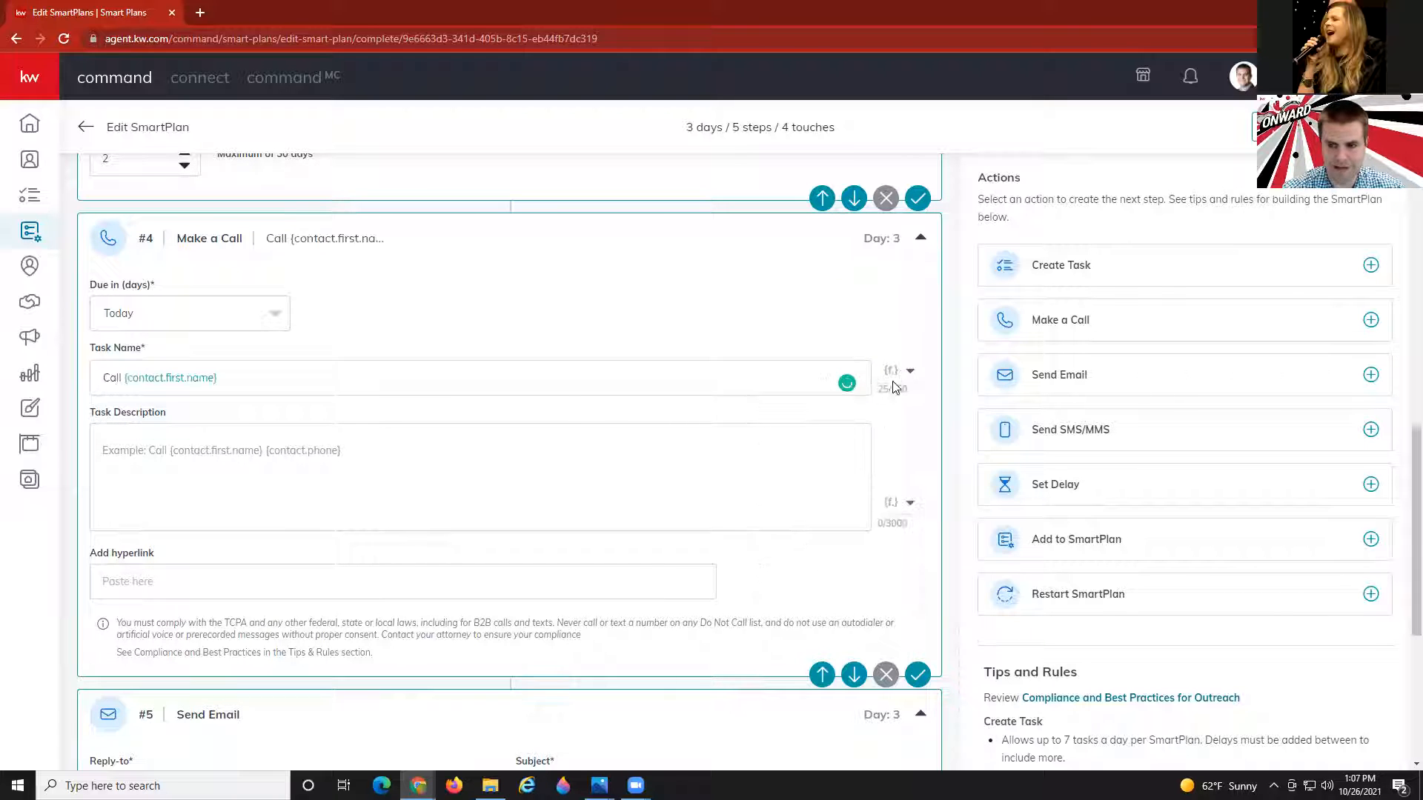
left_click(897, 372)
left_click(838, 442)
left_click(896, 371)
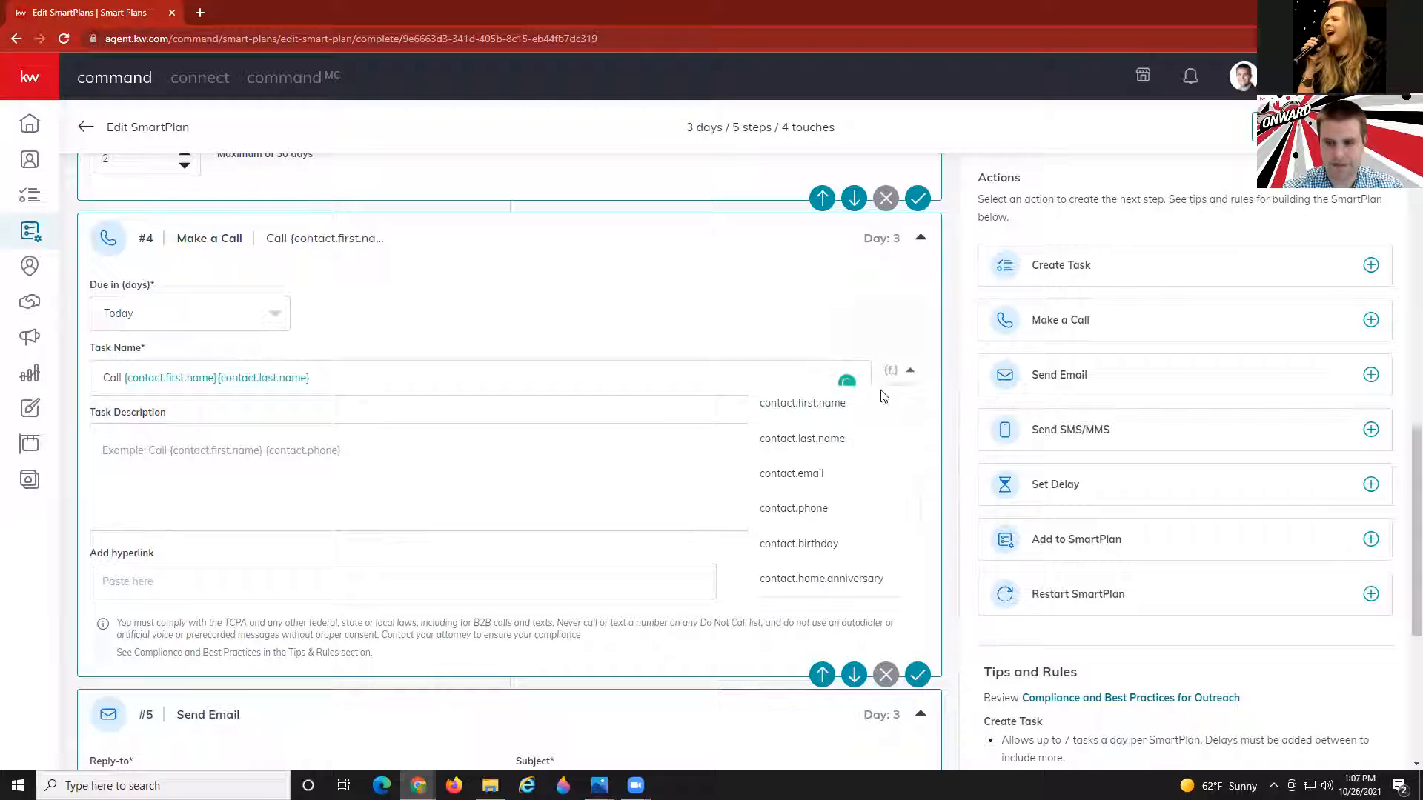
left_click(798, 509)
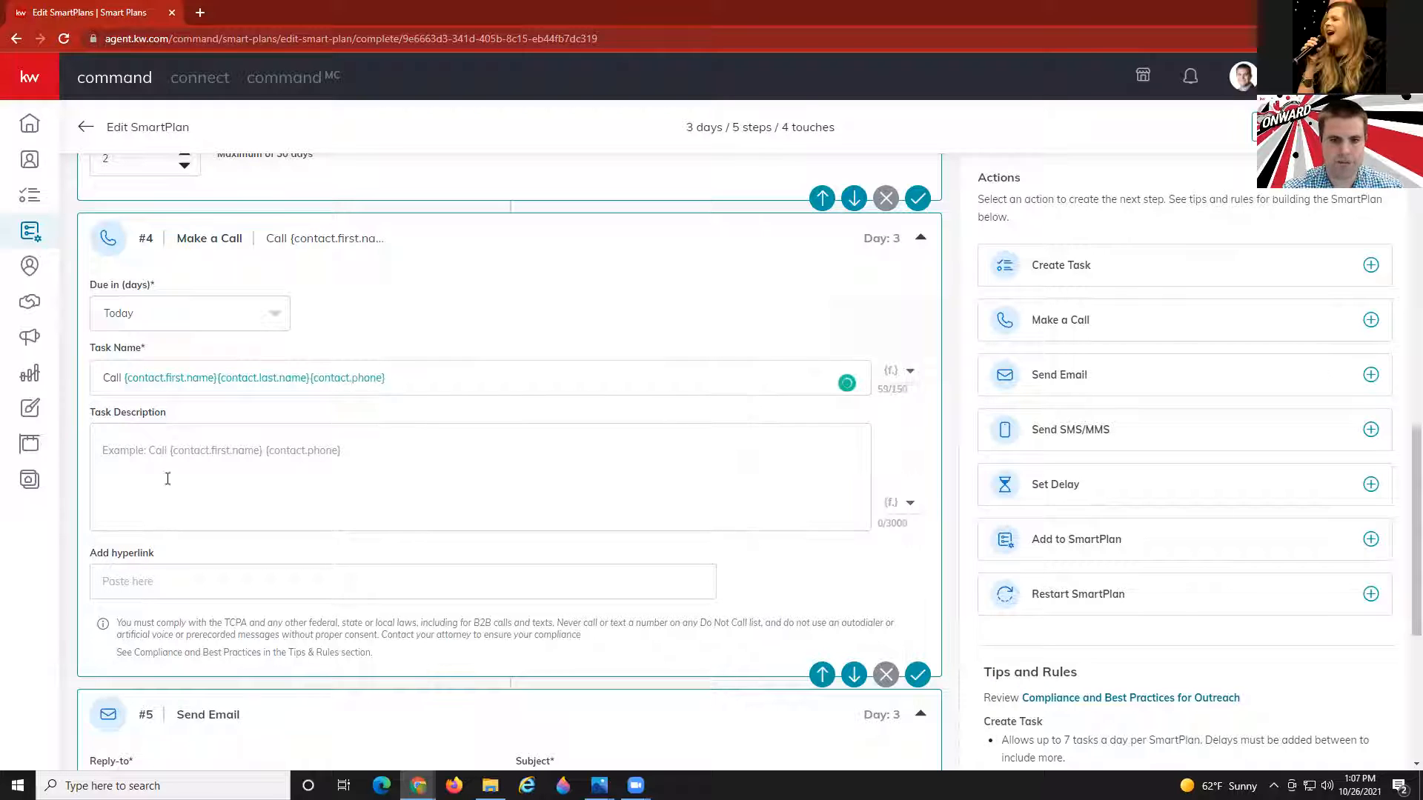
Place the cursor in the call task's description field, which stays empty.
left_click(194, 452)
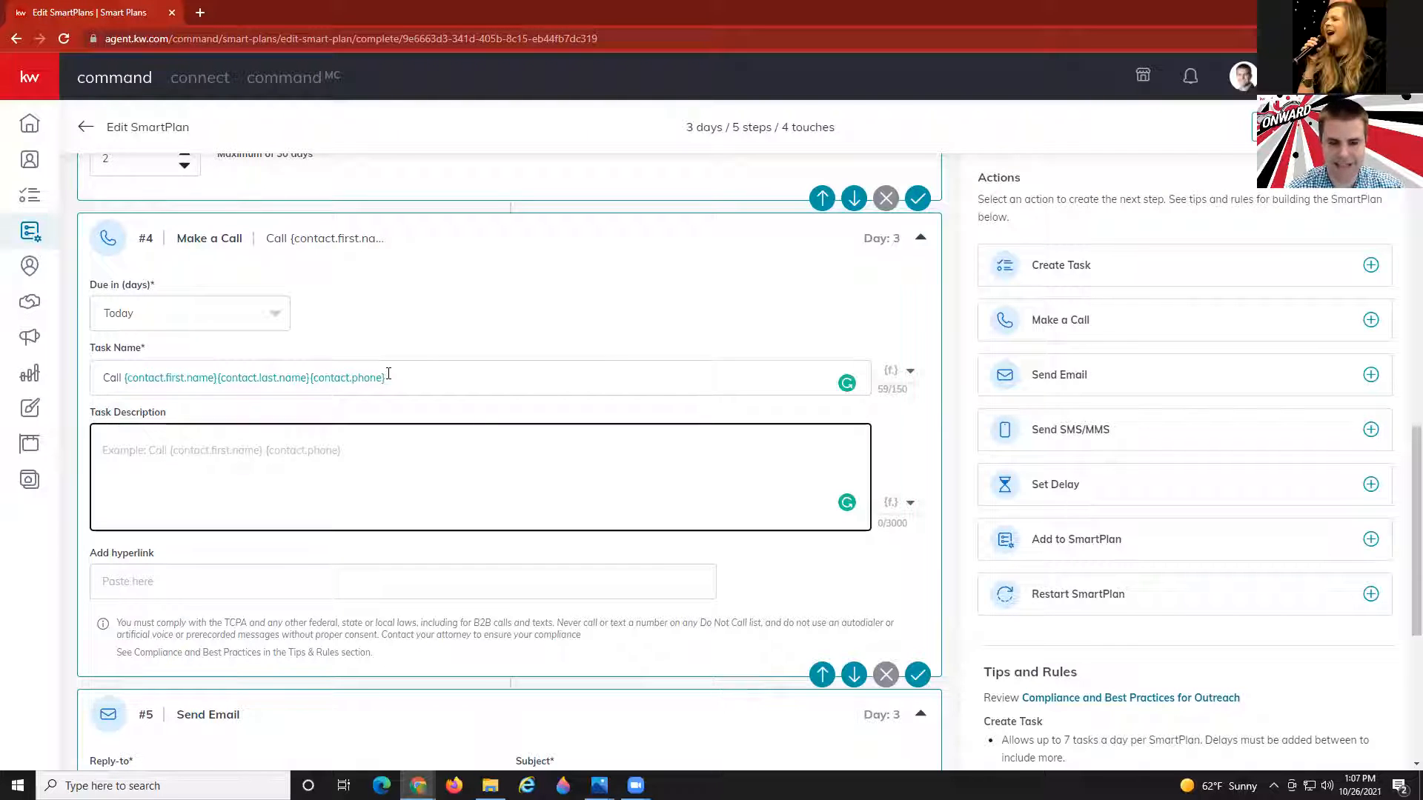
left_click(507, 330)
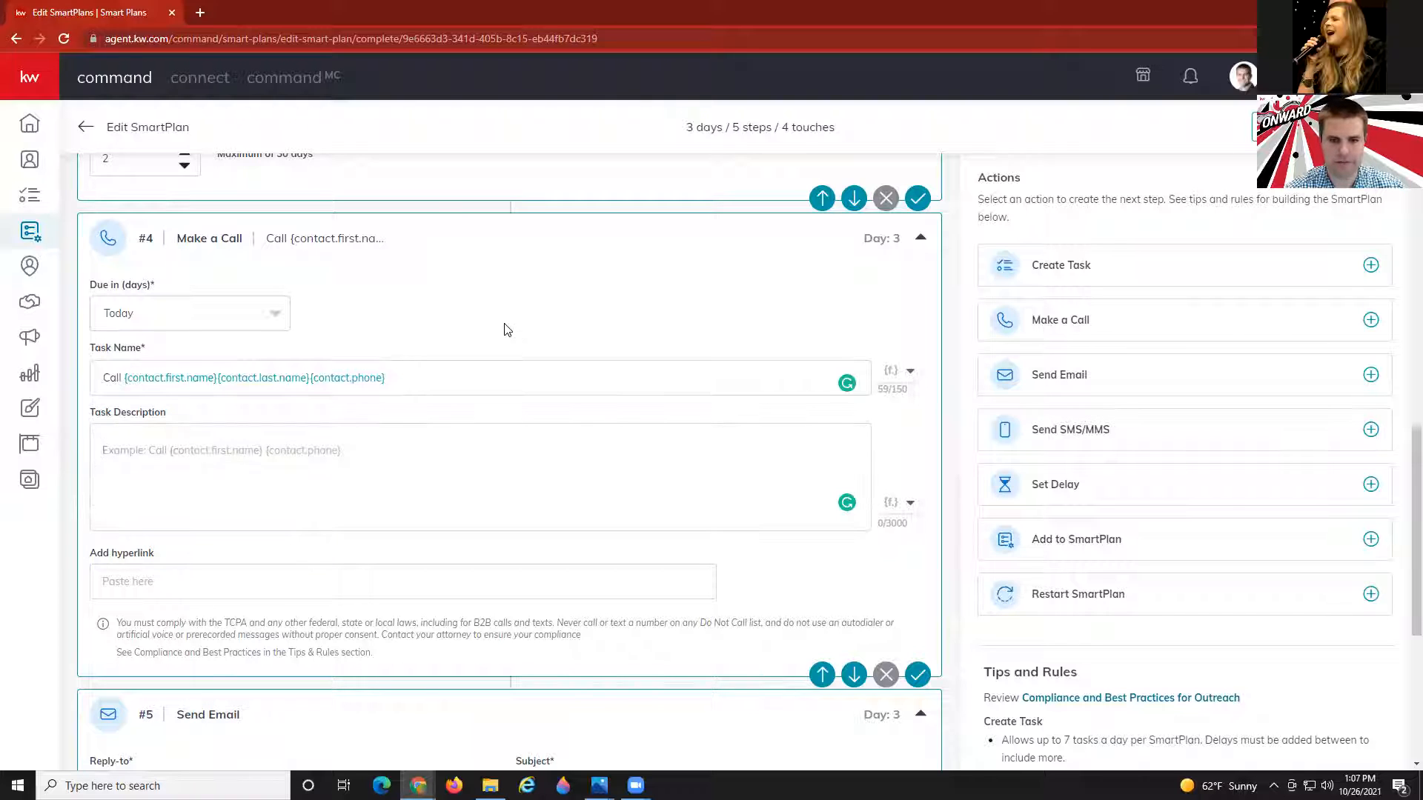
scroll(120, 348, "down", 1)
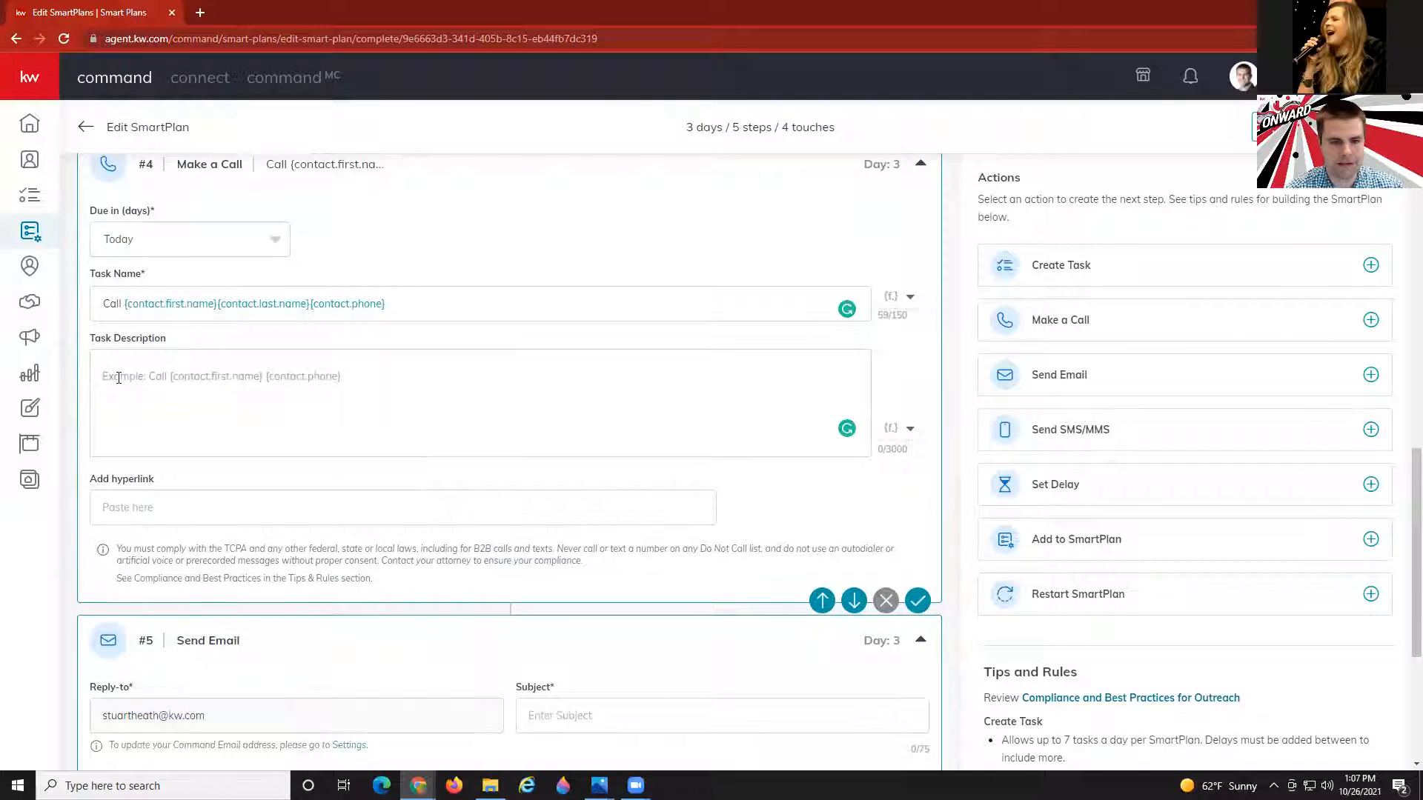
left_click(118, 378)
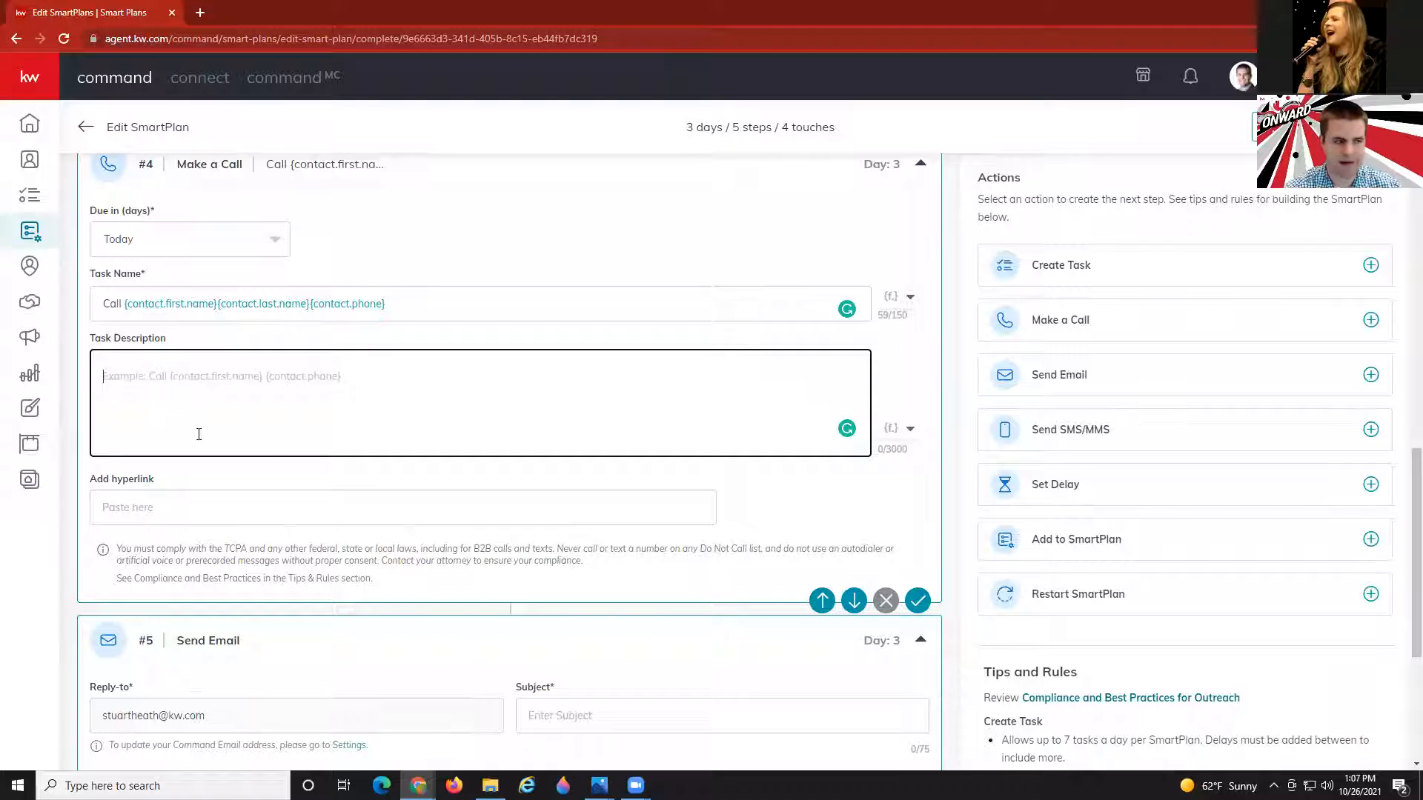
scroll(346, 438, "down", 5)
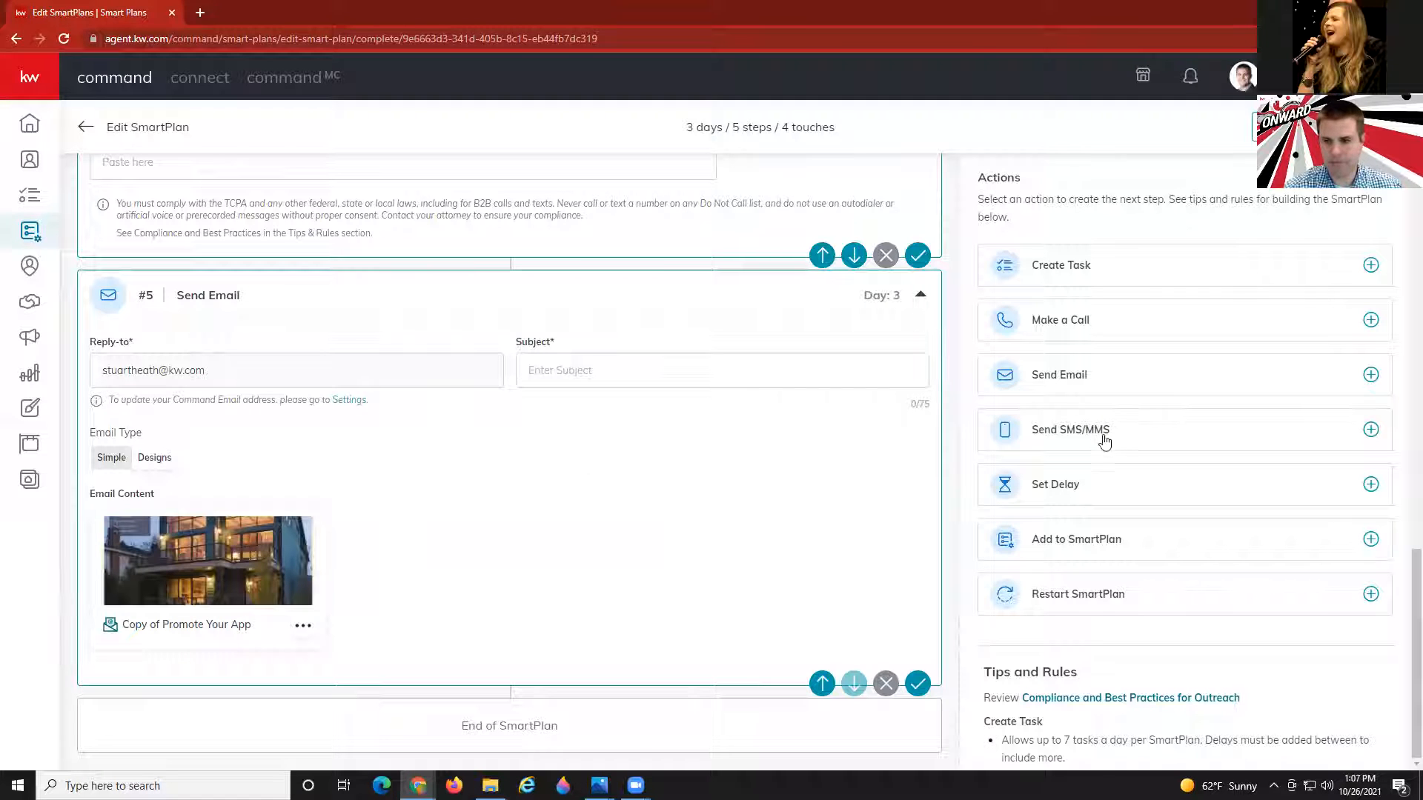
Add a 3-day delay at the end, lengthen step 3's delay to 3 days, and append an email step.
left_click(1058, 487)
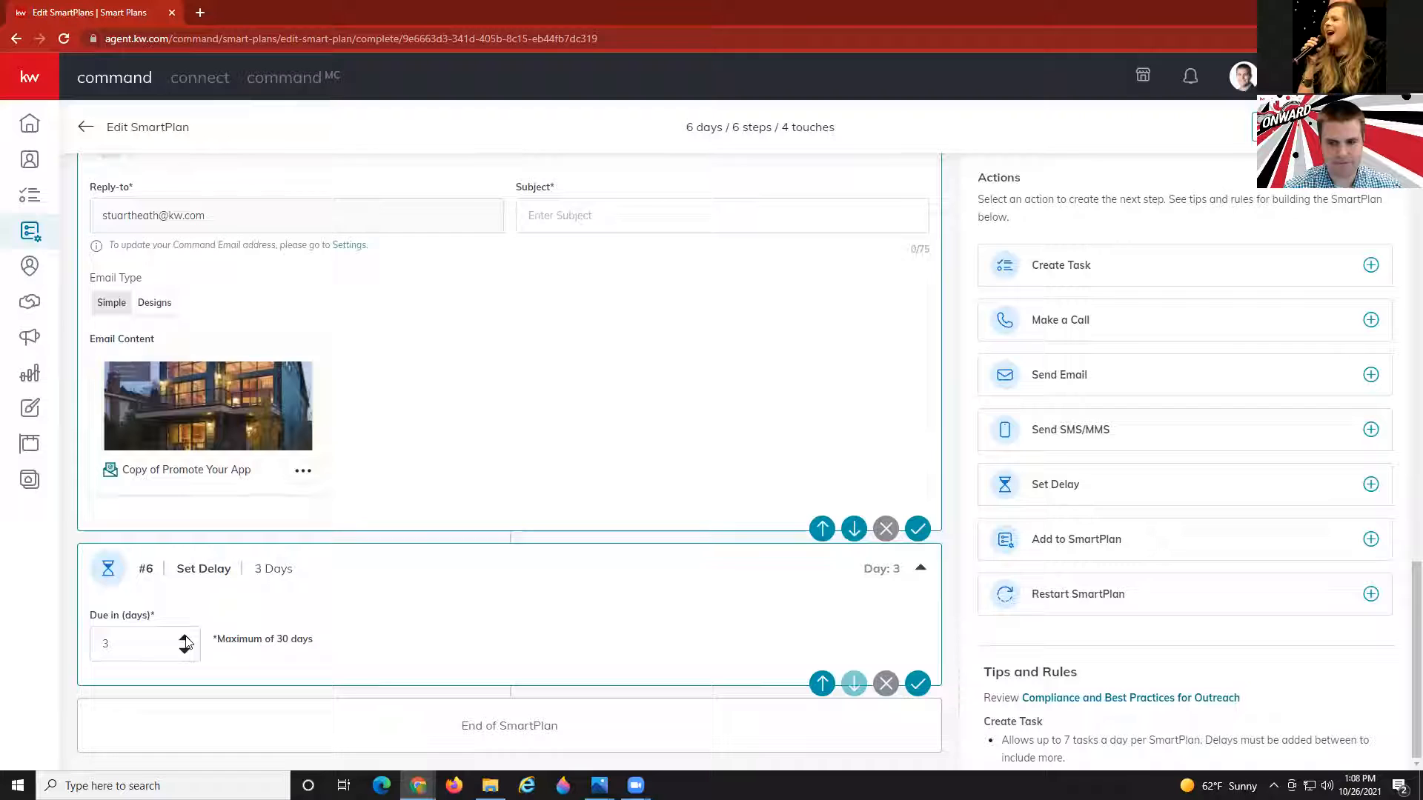
scroll(233, 596, "up", 10)
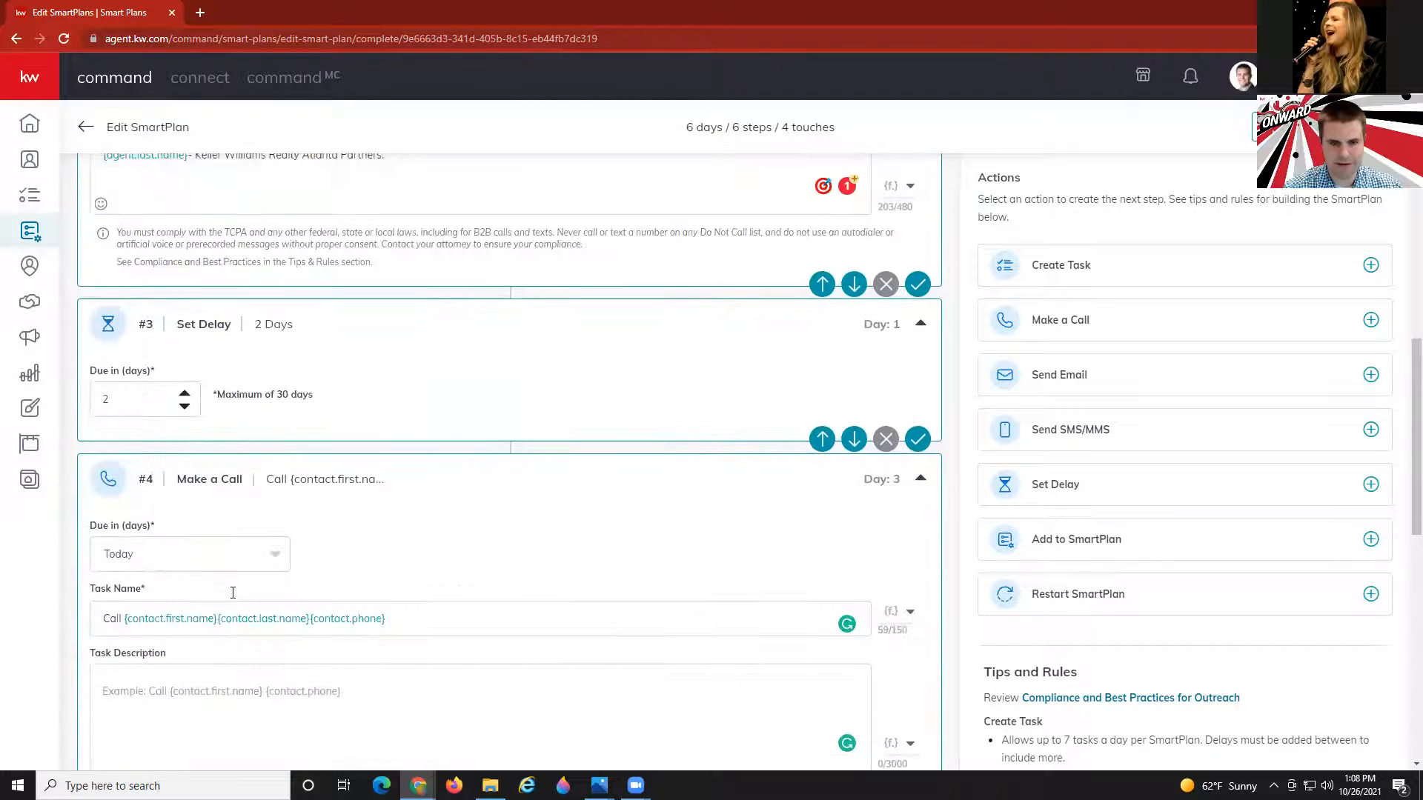
left_click(185, 393)
scroll(405, 541, "down", 6)
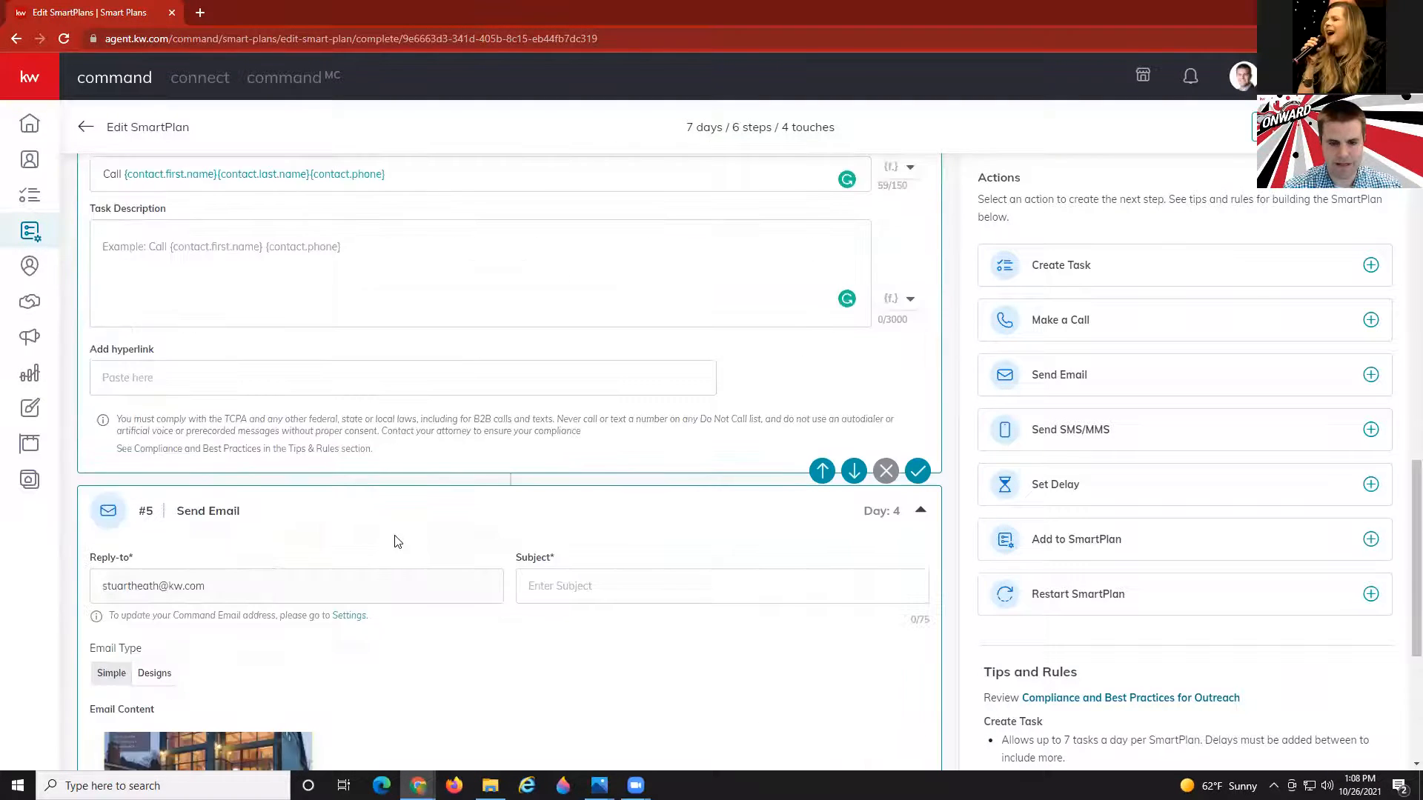
scroll(394, 541, "down", 5)
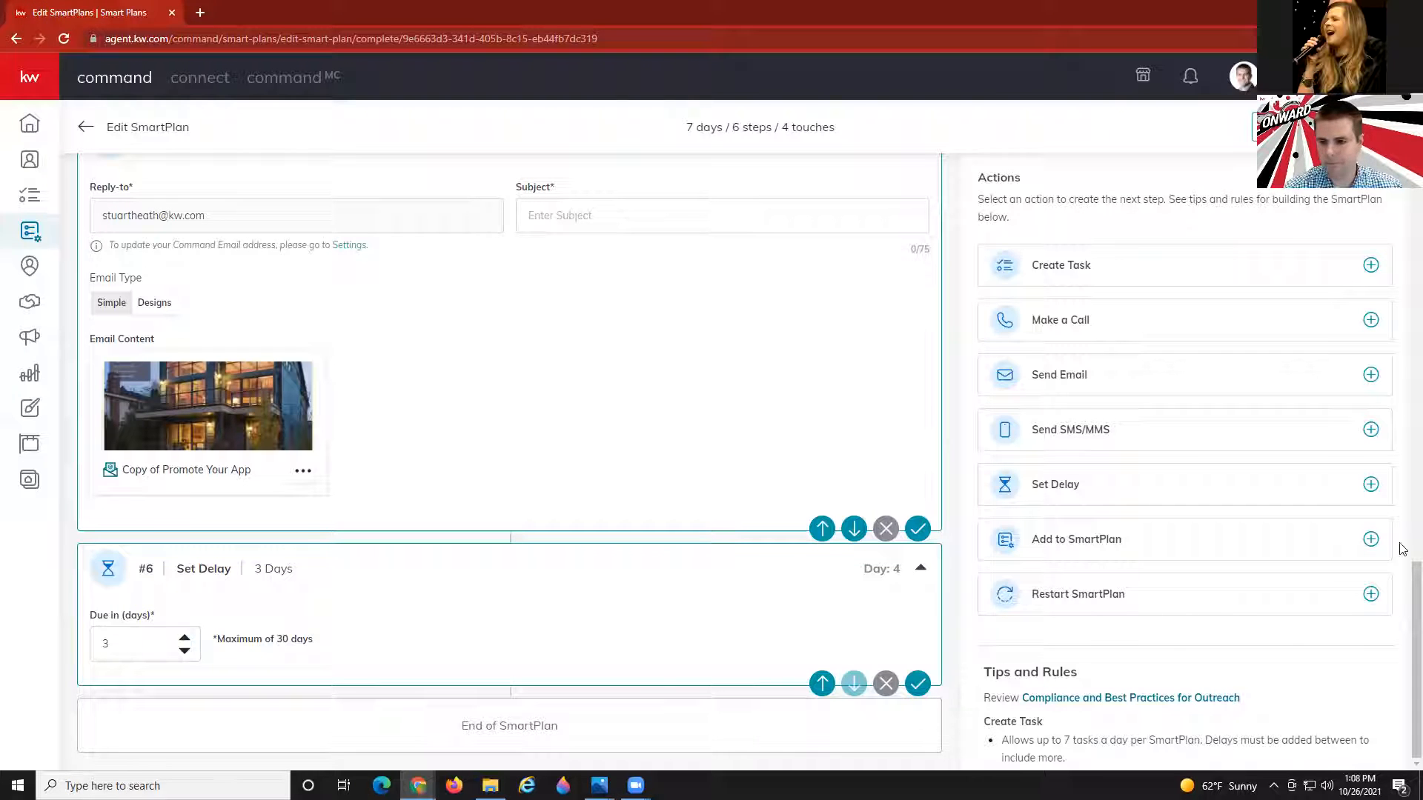
left_click(1128, 383)
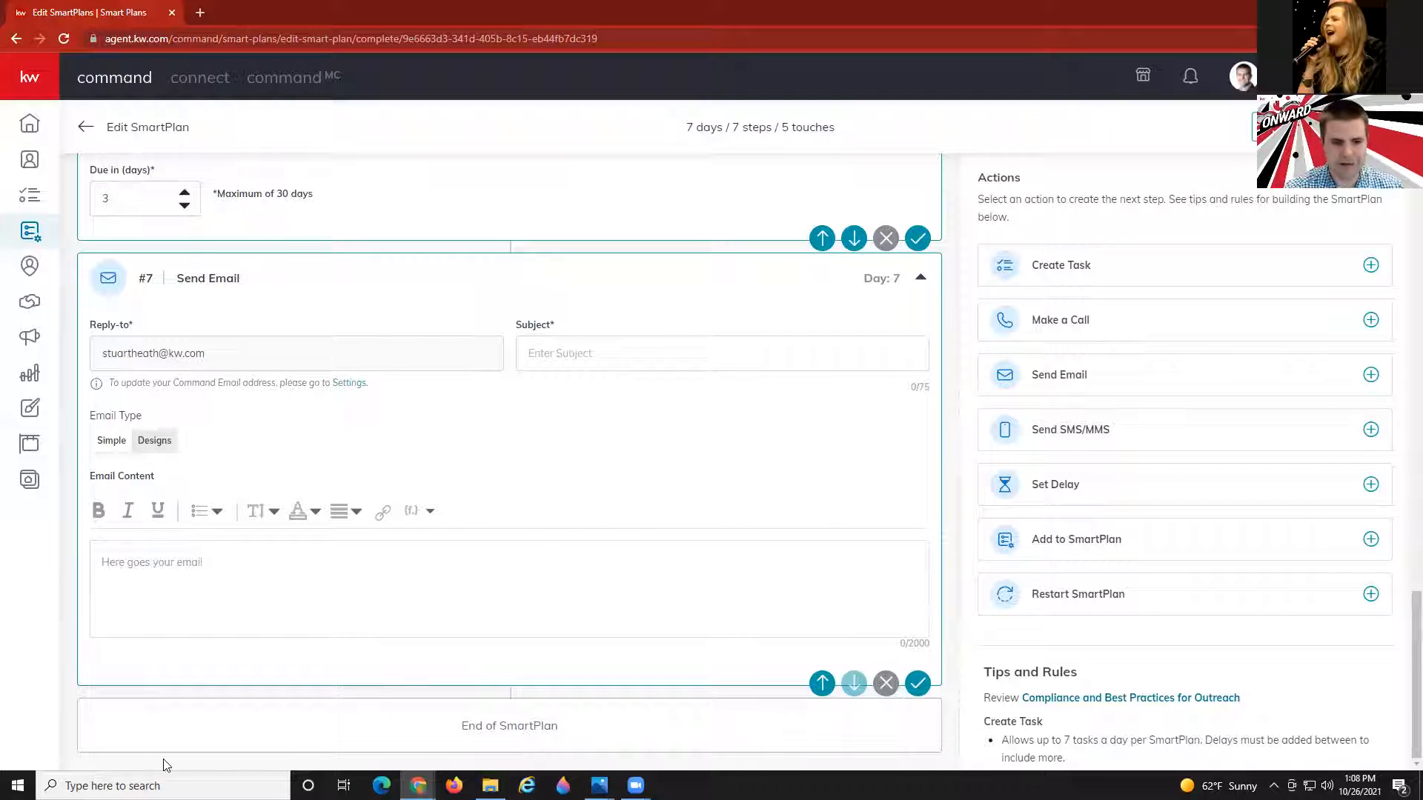
Paste the prepared check-in text into the step 7 email body and fix the greeting to 'Hi,'.
left_click(127, 560)
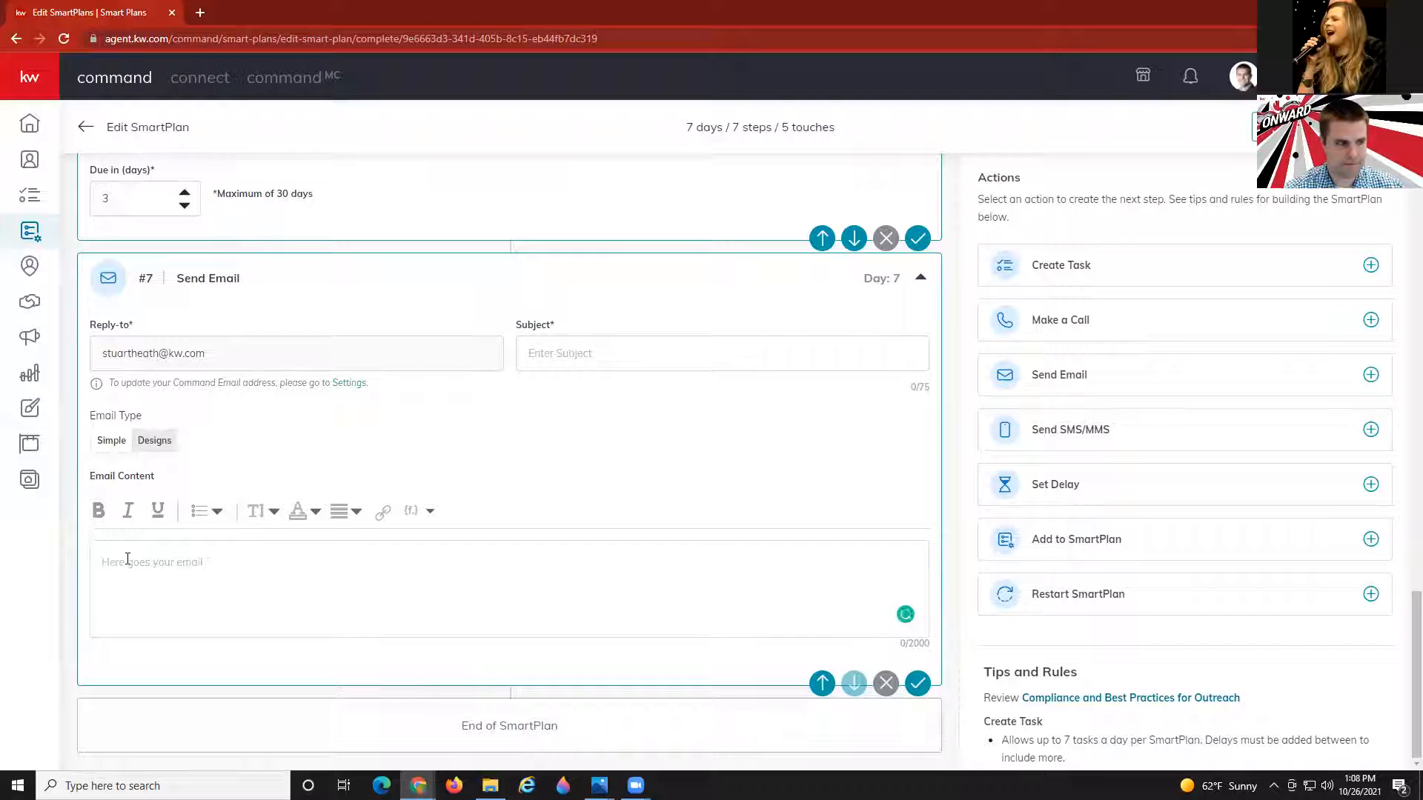
type("Hi")
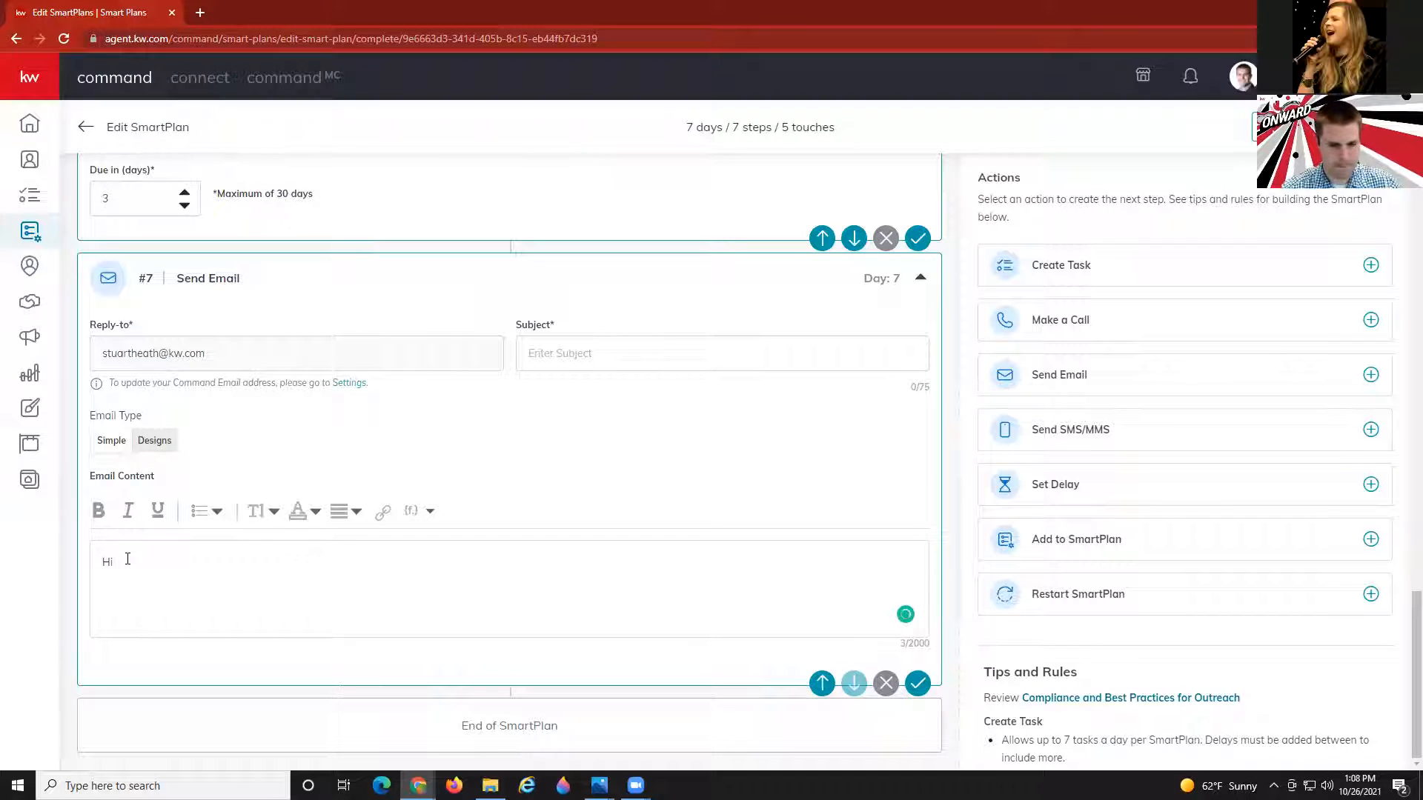
type("Hey  {contact.first.name} I hope I'm not being a pest. I truly want to make sure you're getting taken care of and know that you have a responsive agent here for you. Let me know how I can help. Cheers,  {contact.first.name} {contact.last.name} - KW")
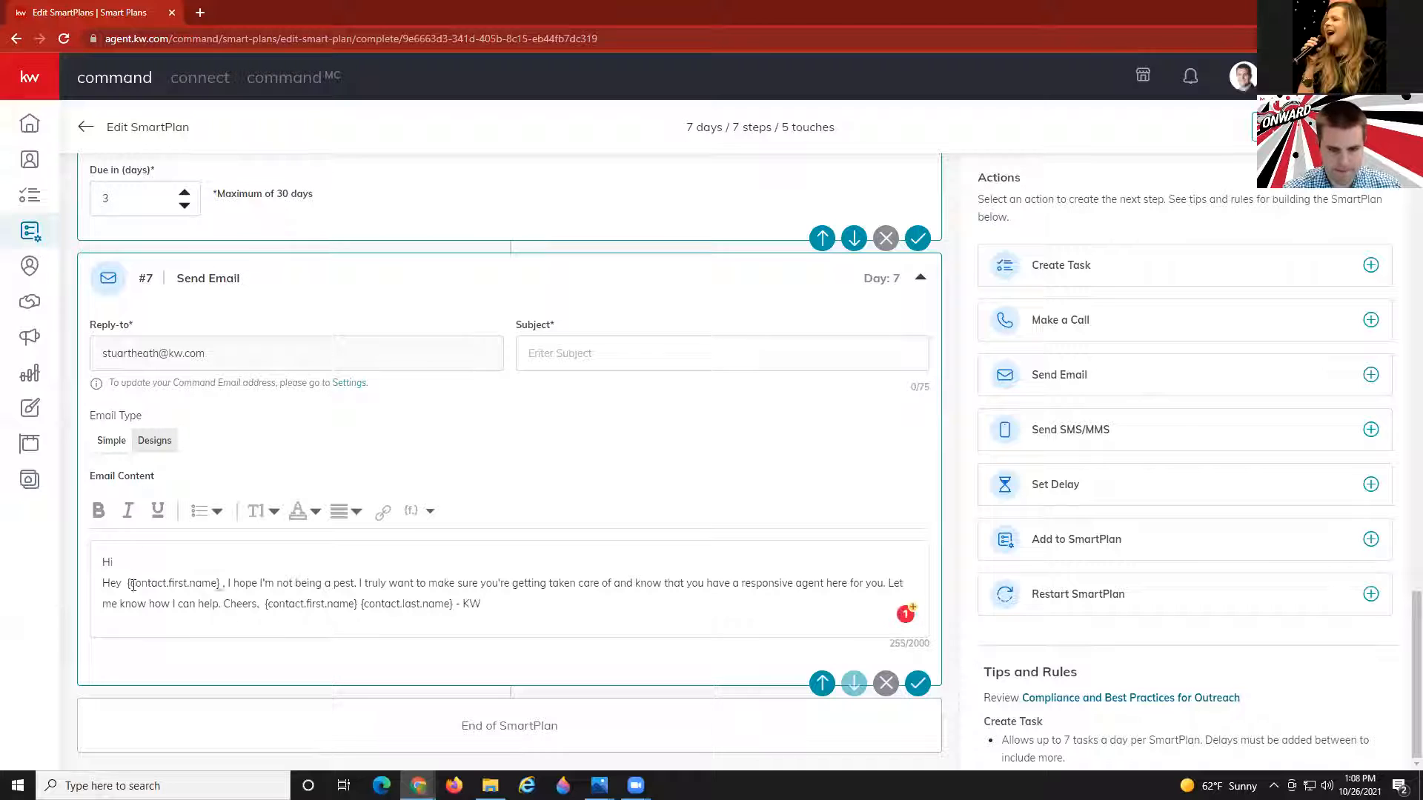
left_click(215, 584)
left_click_drag(220, 584, 105, 584)
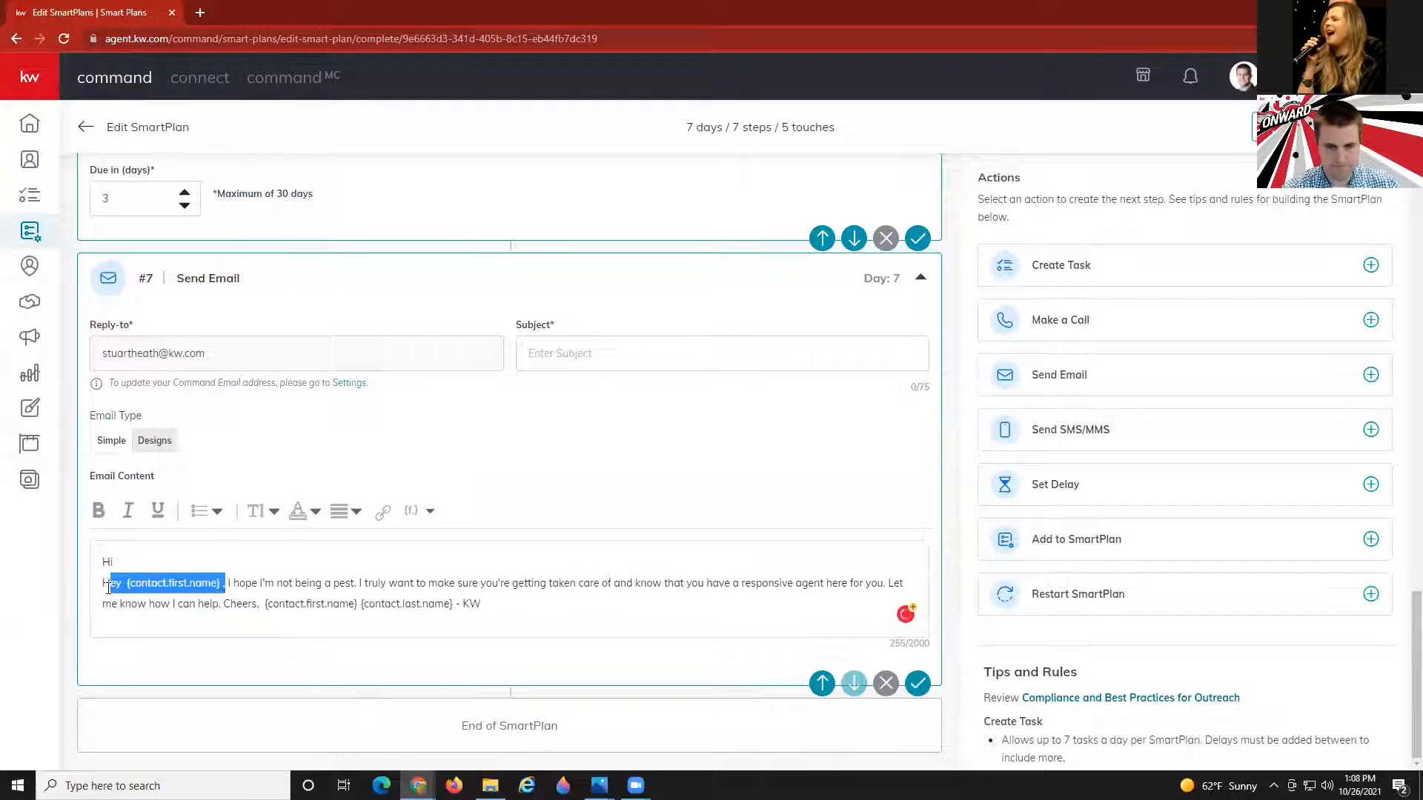
key("BackSpace")
key("BackSpace")
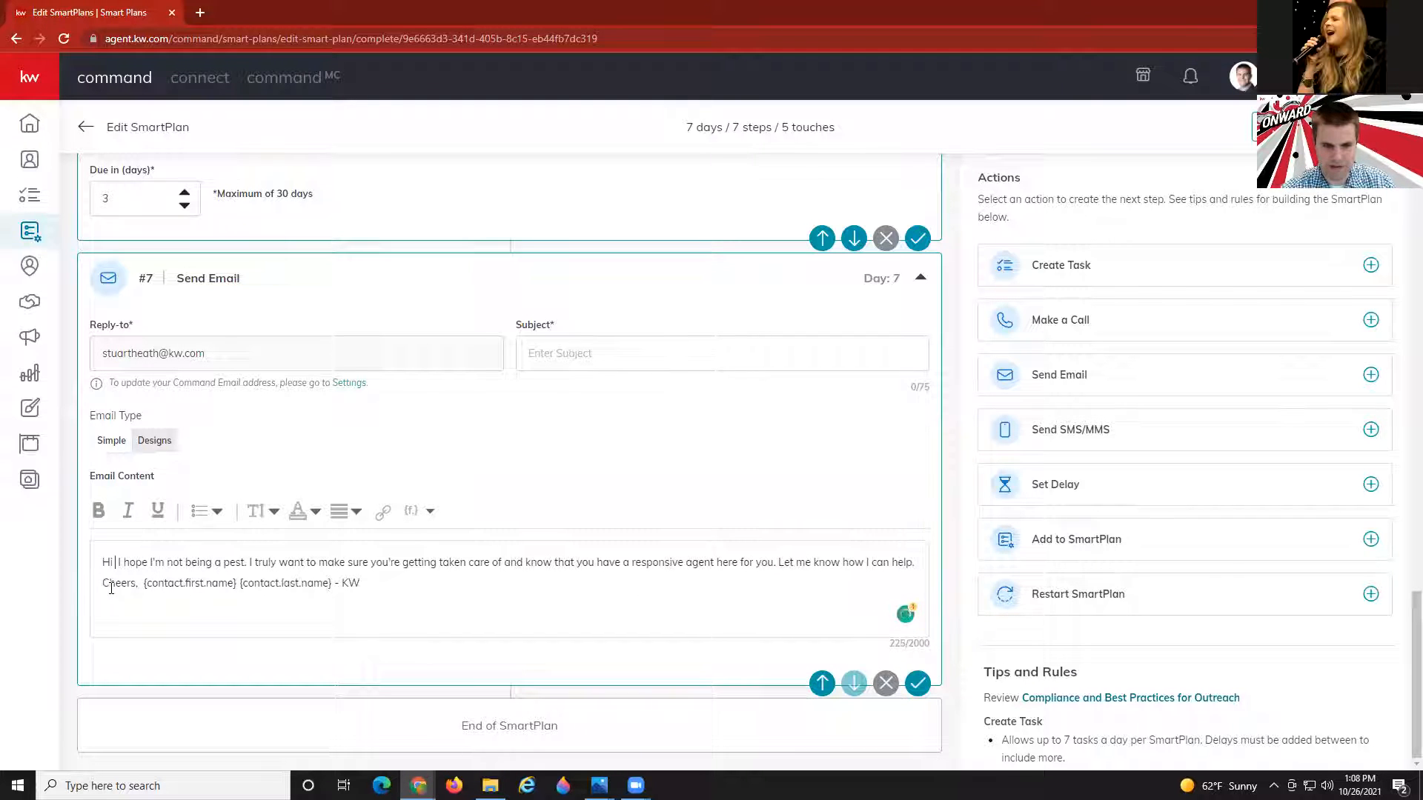
type(",")
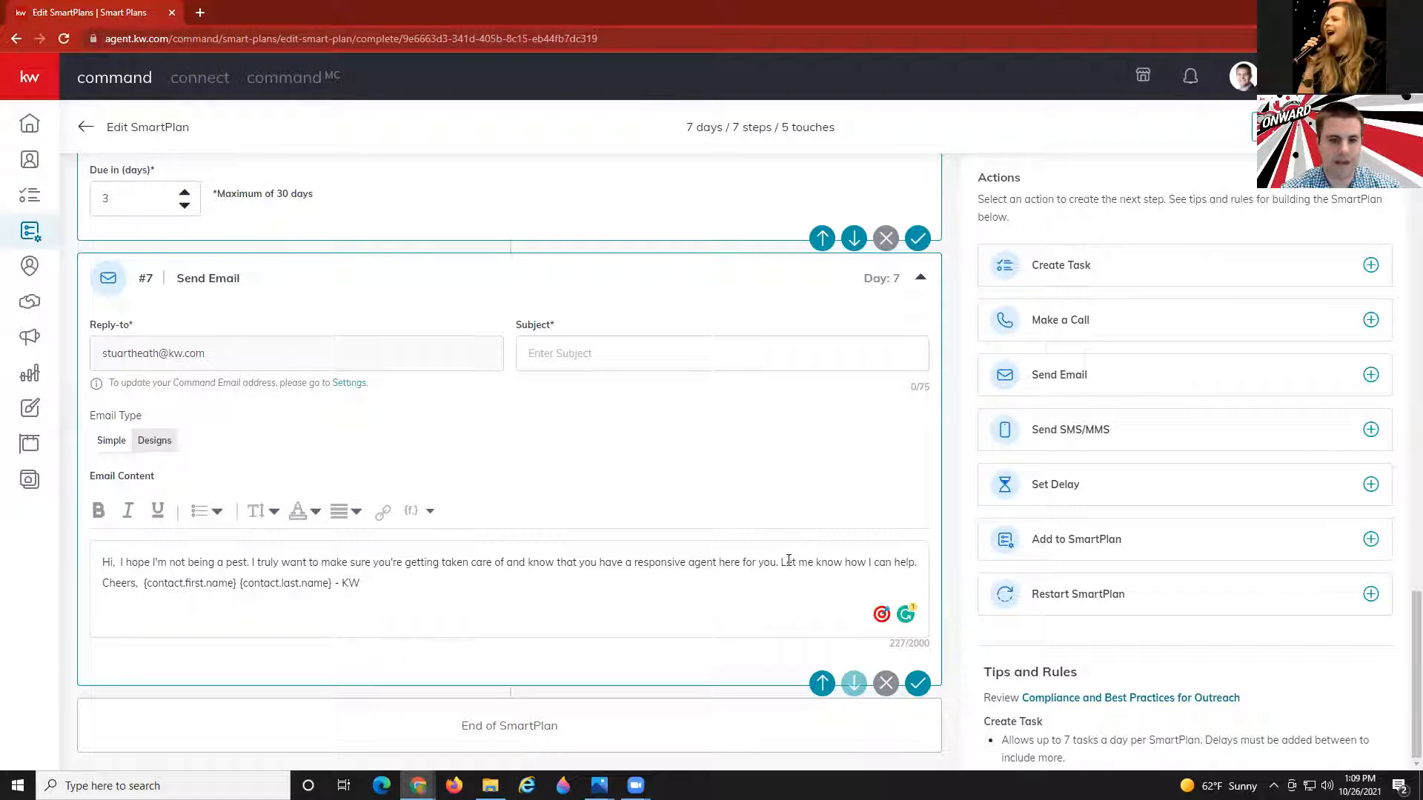
Replace the contact name fields in the sign-off with agent.first.name and agent.last.name.
left_click_drag(139, 583, 345, 592)
key("BackSpace")
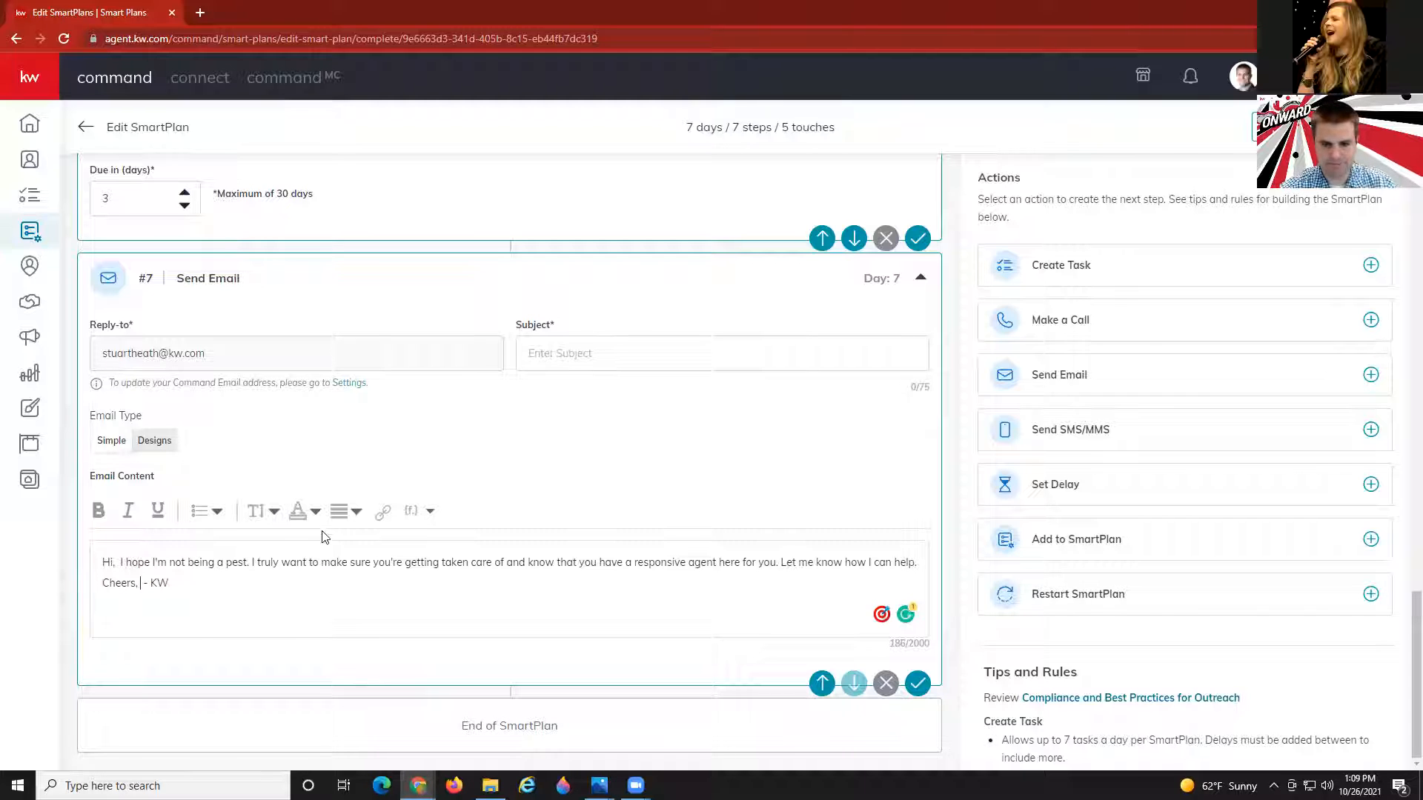
left_click(419, 510)
left_click(366, 372)
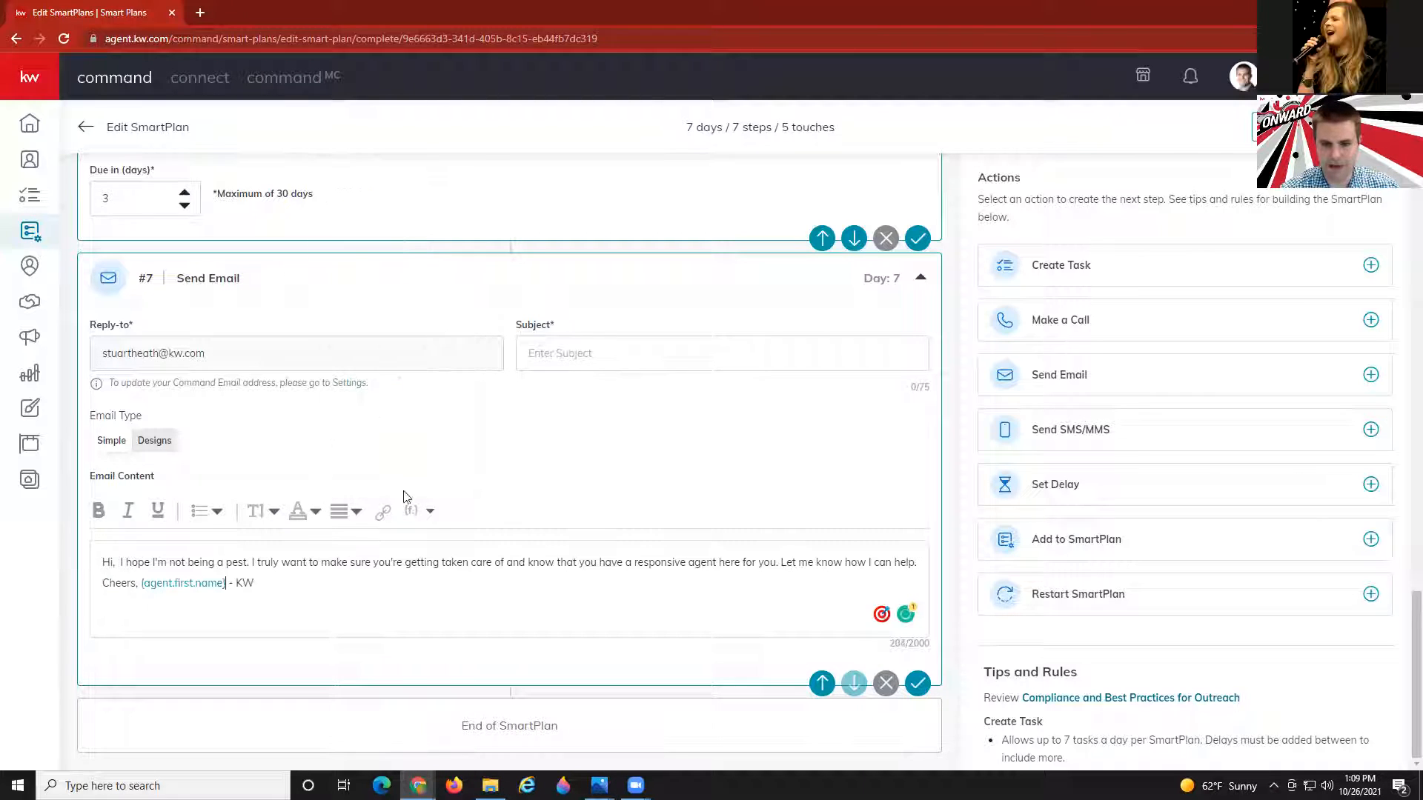
left_click(419, 511)
left_click(366, 407)
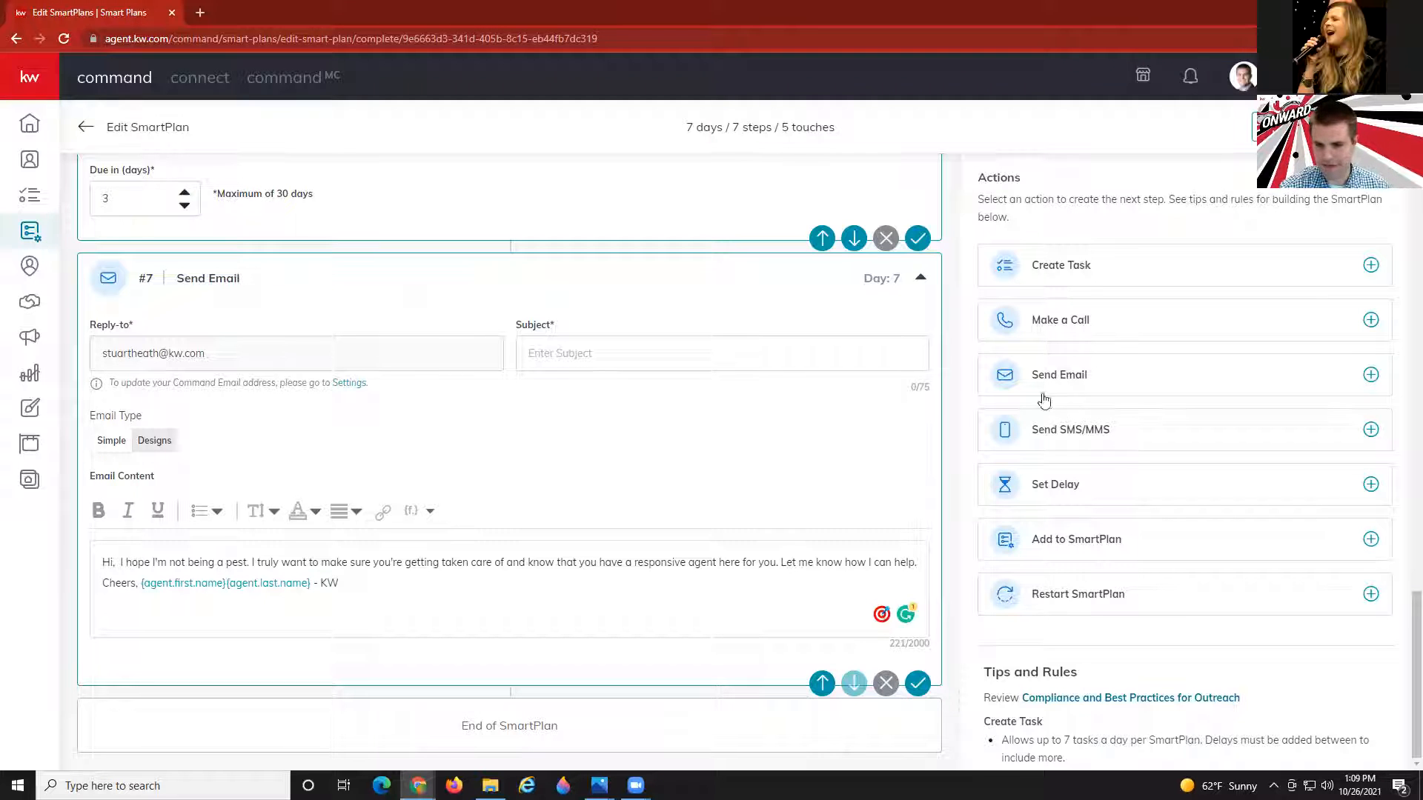
Add delay step #8 after the step 7 email and set it to 3 days.
left_click(1087, 493)
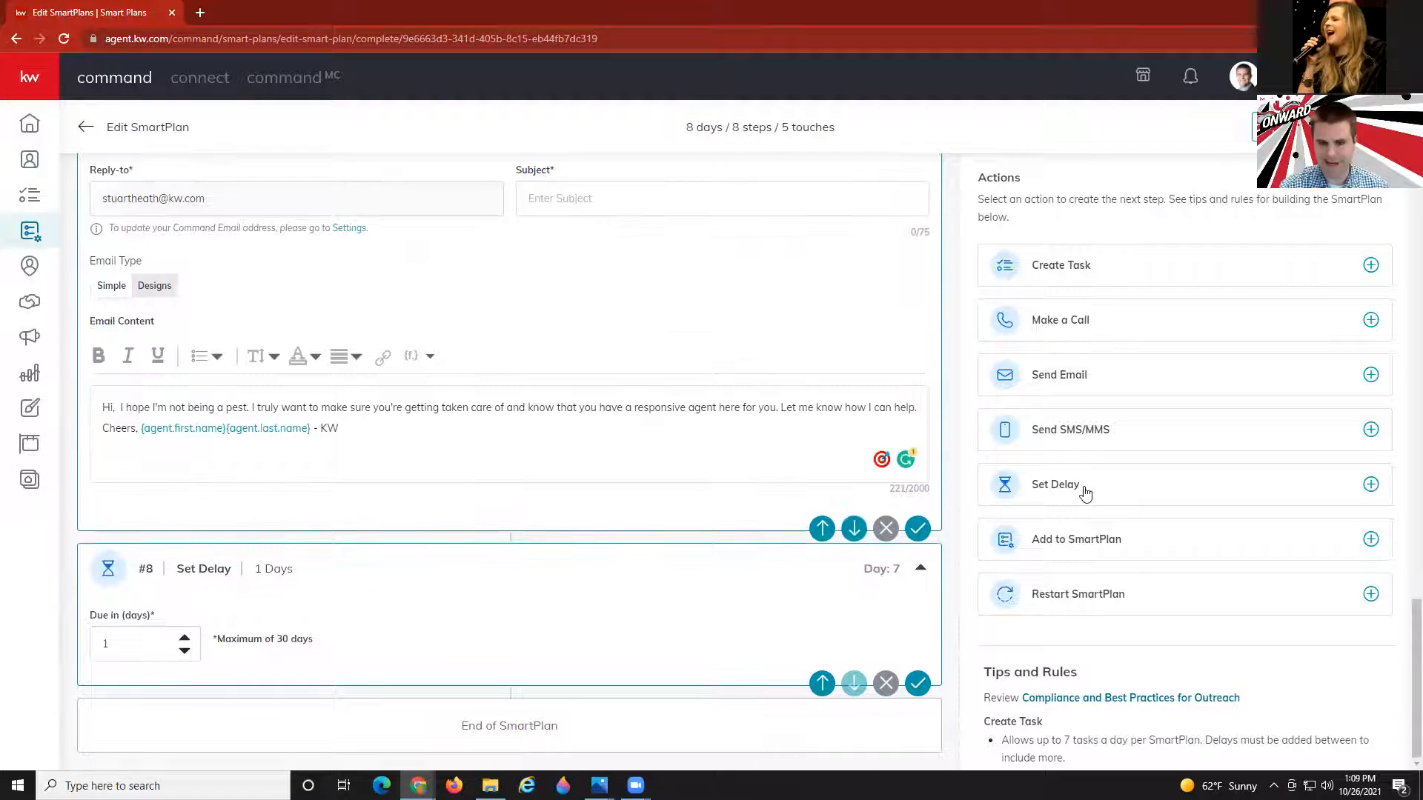
left_click(185, 638)
left_click(185, 638)
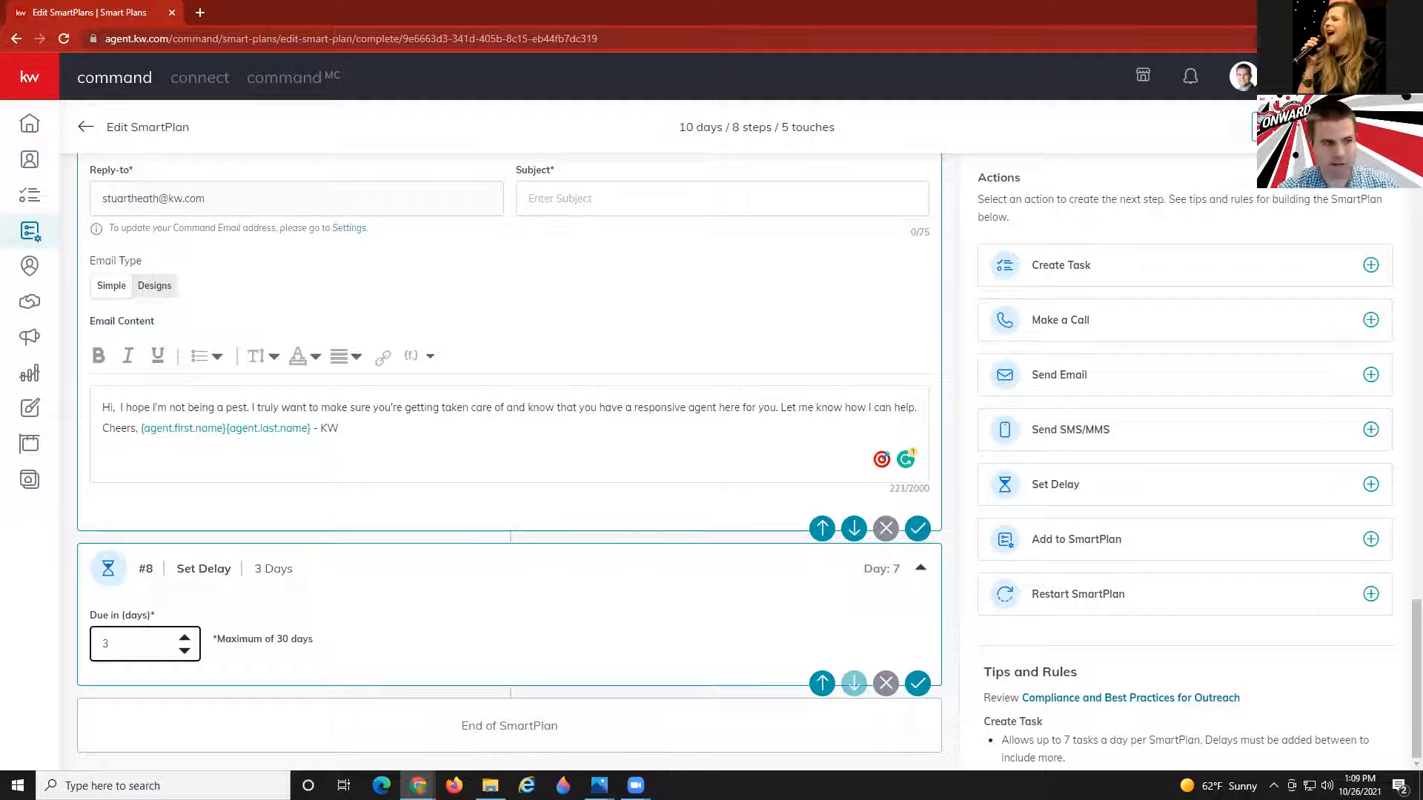
Review the Create SmartPlans planning document, then return to the SmartPlan editor.
key("alt+Tab")
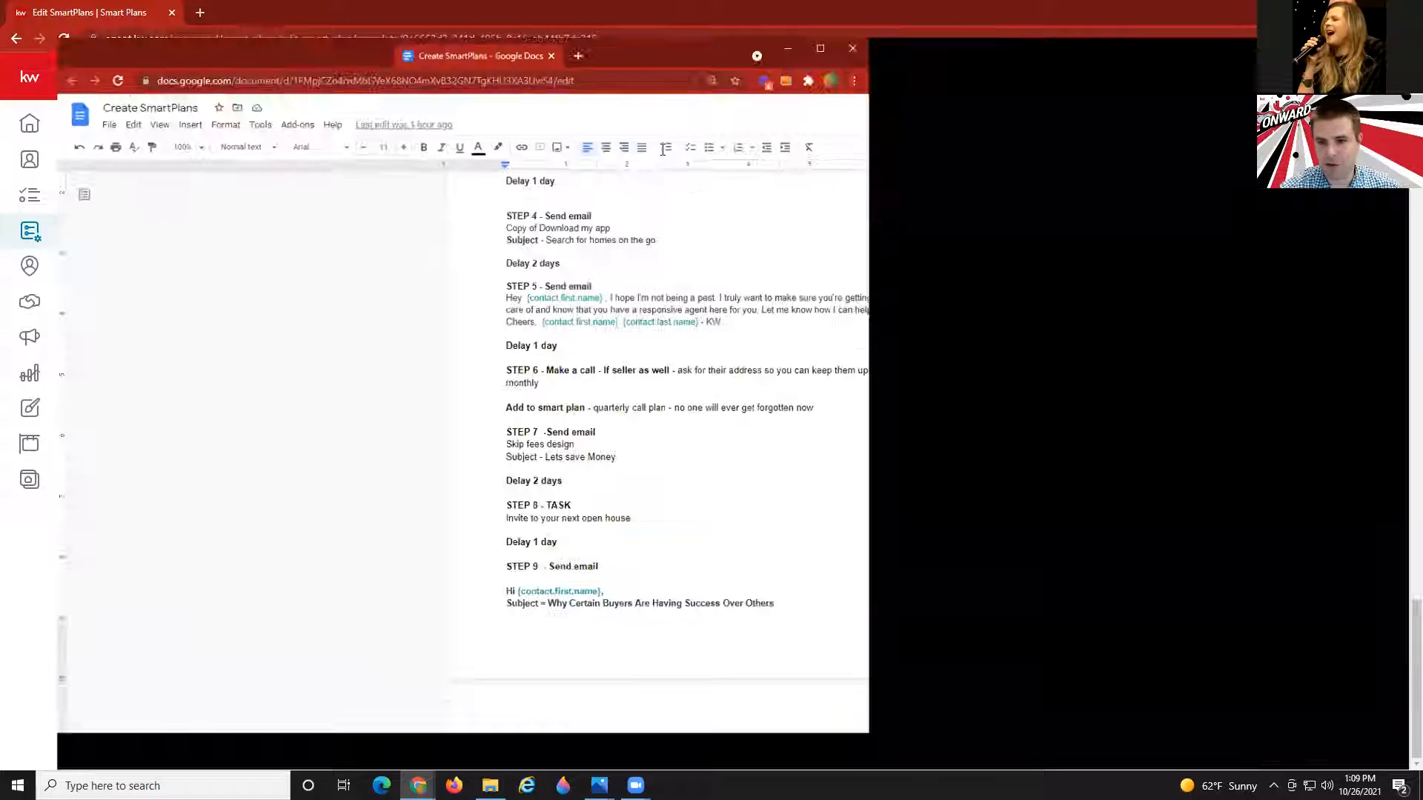
scroll(657, 379, "up", 5)
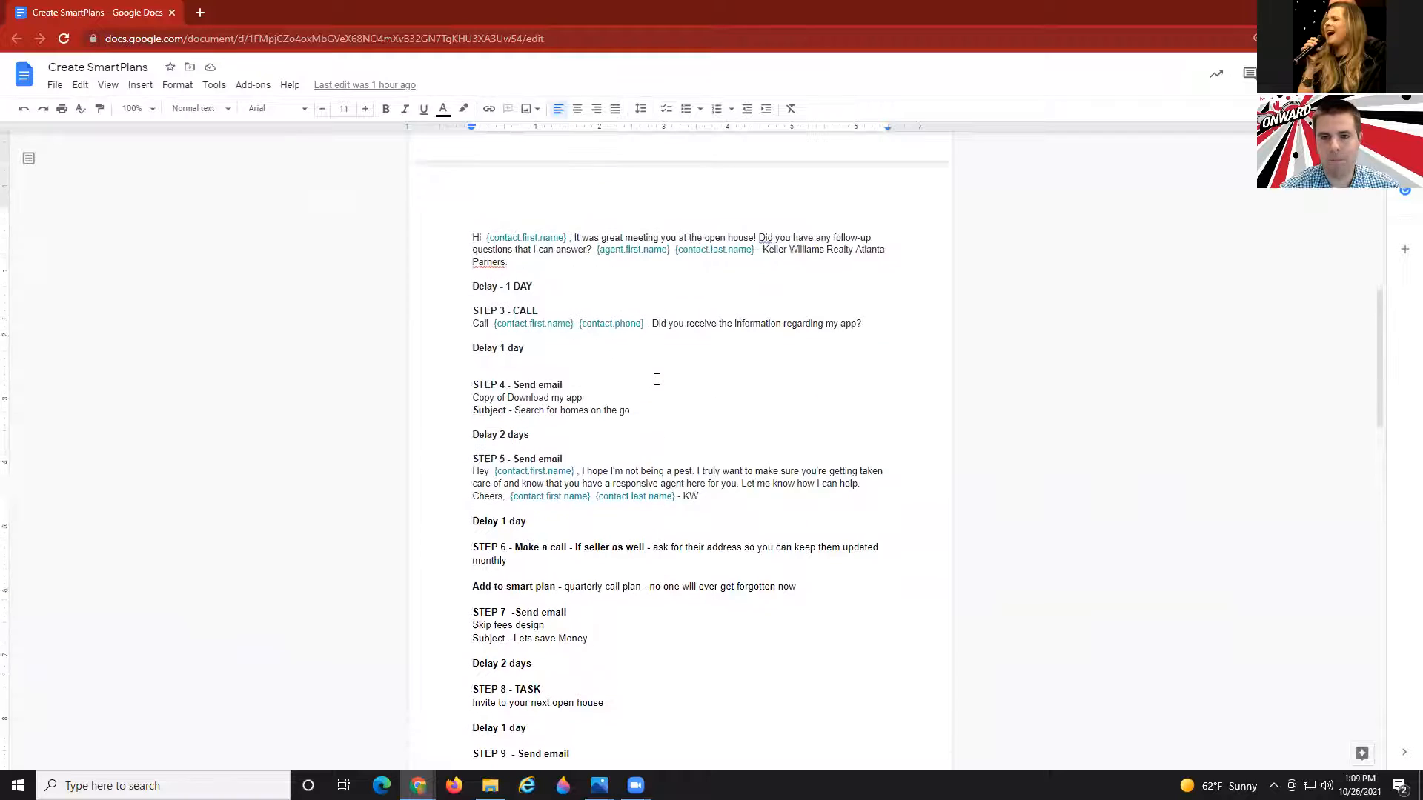
scroll(657, 380, "up", 4)
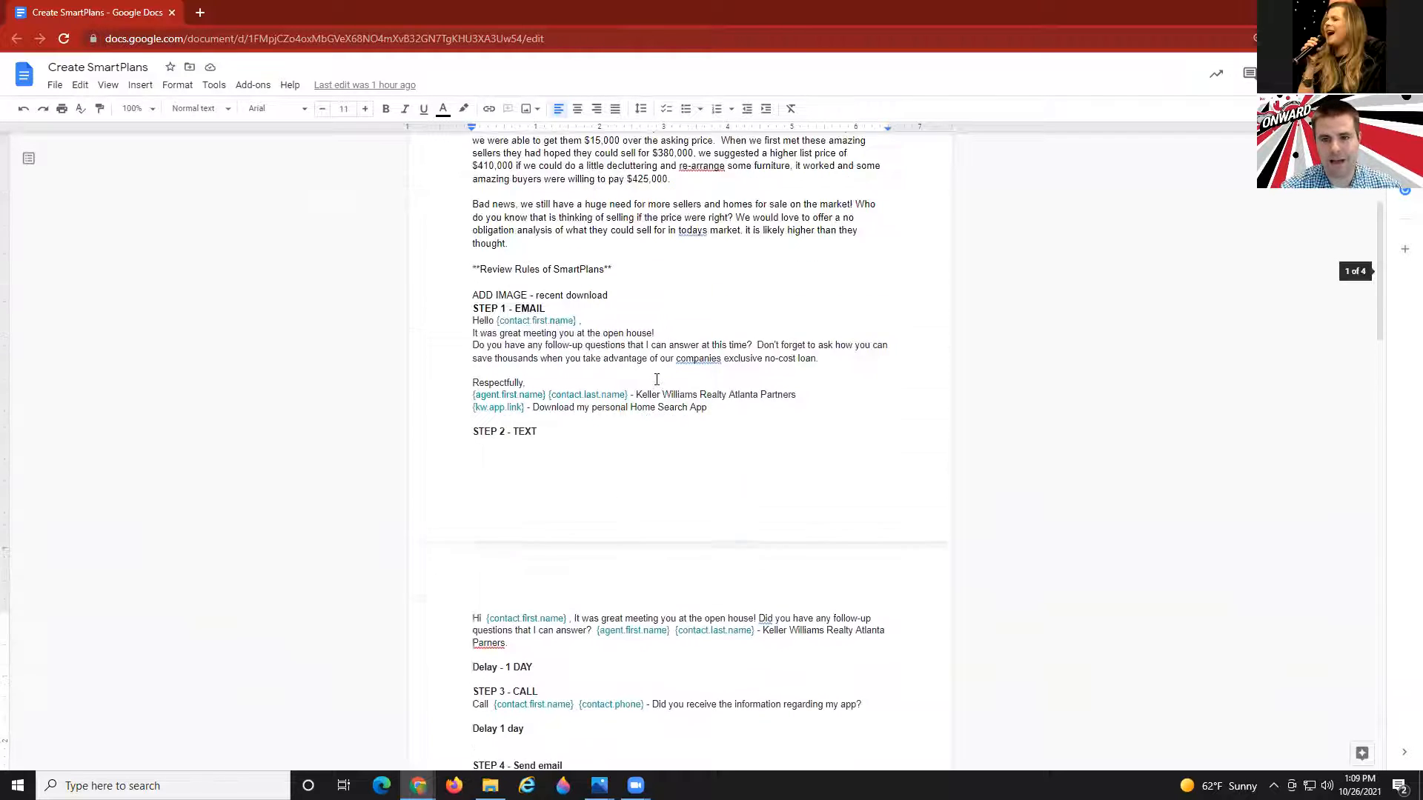
scroll(662, 410, "down", 2)
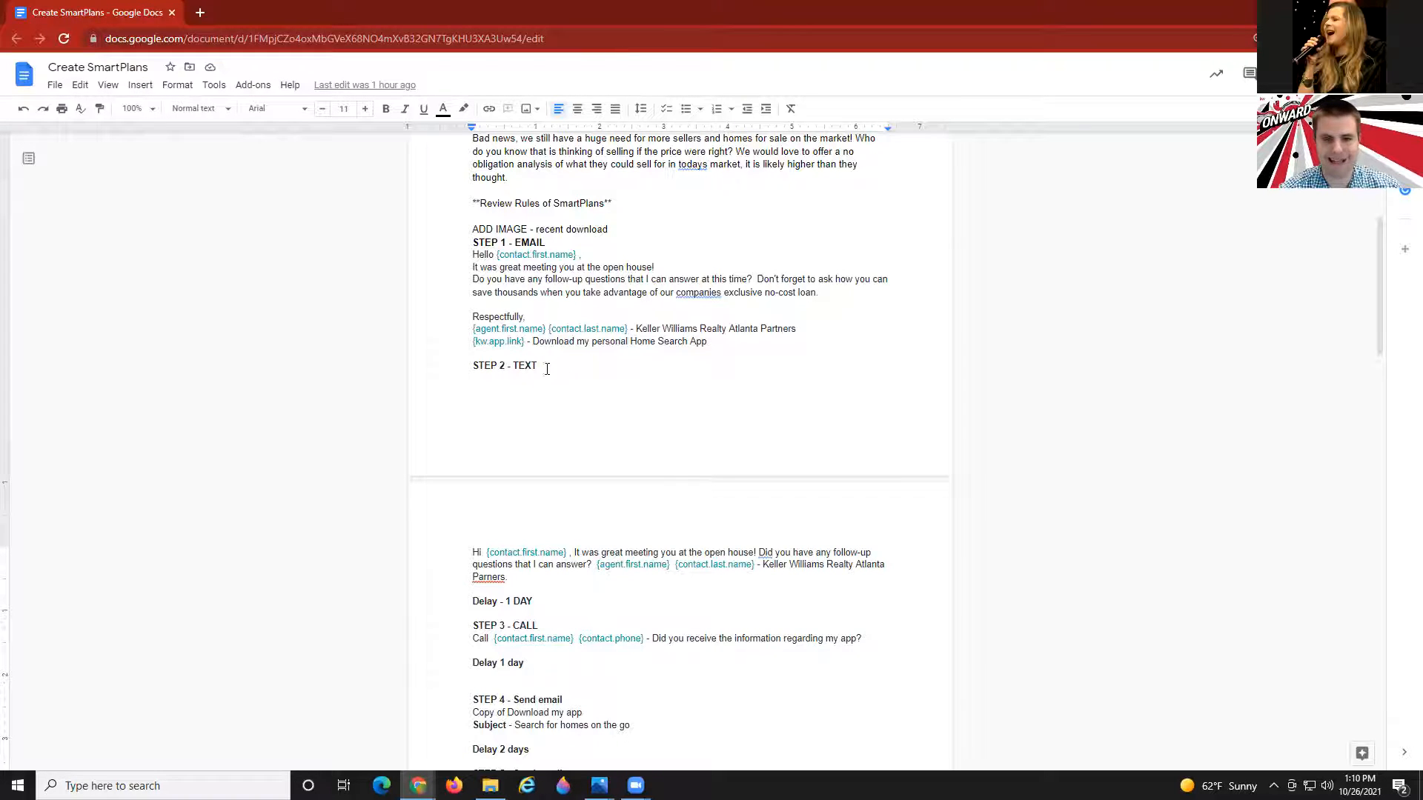
scroll(545, 380, "up", 1)
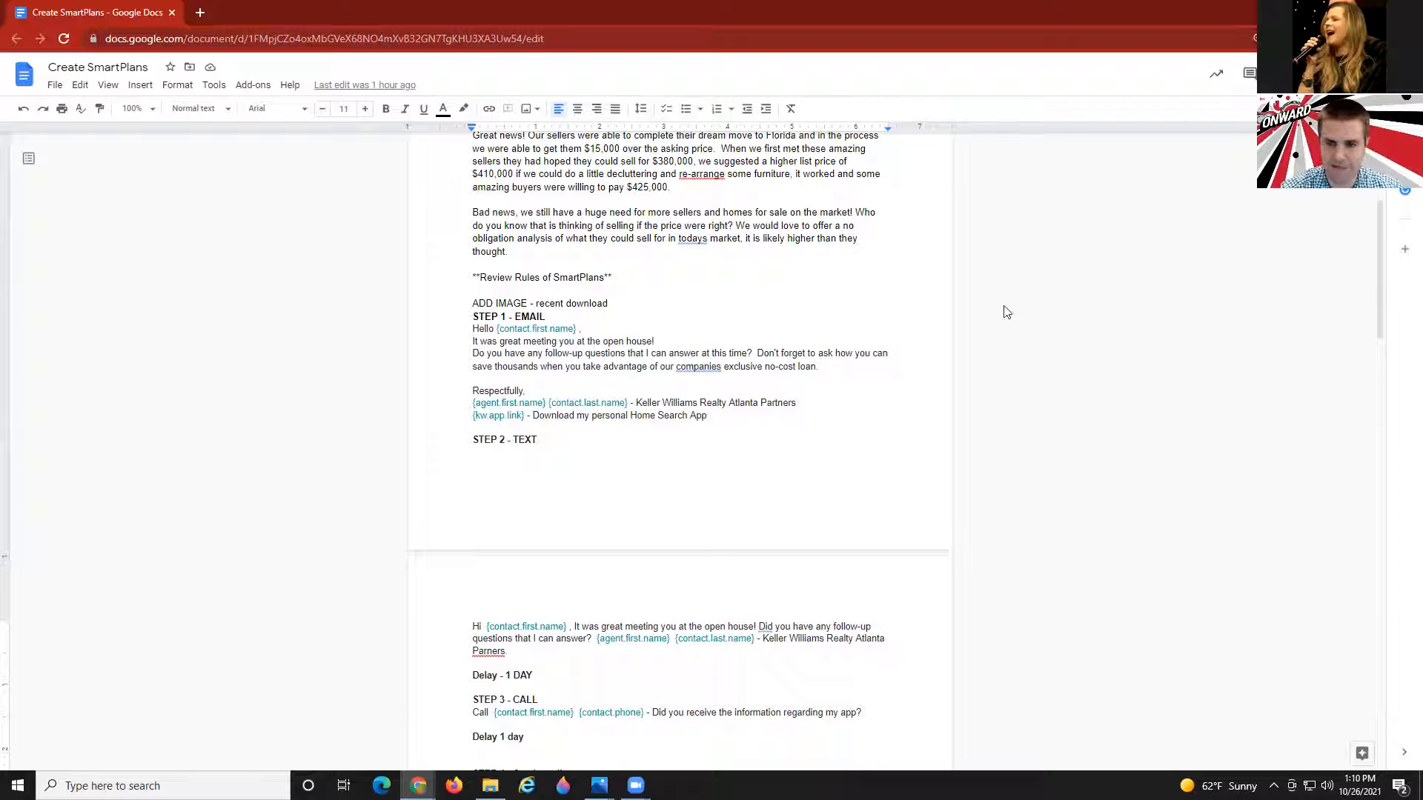
scroll(992, 361, "up", 2)
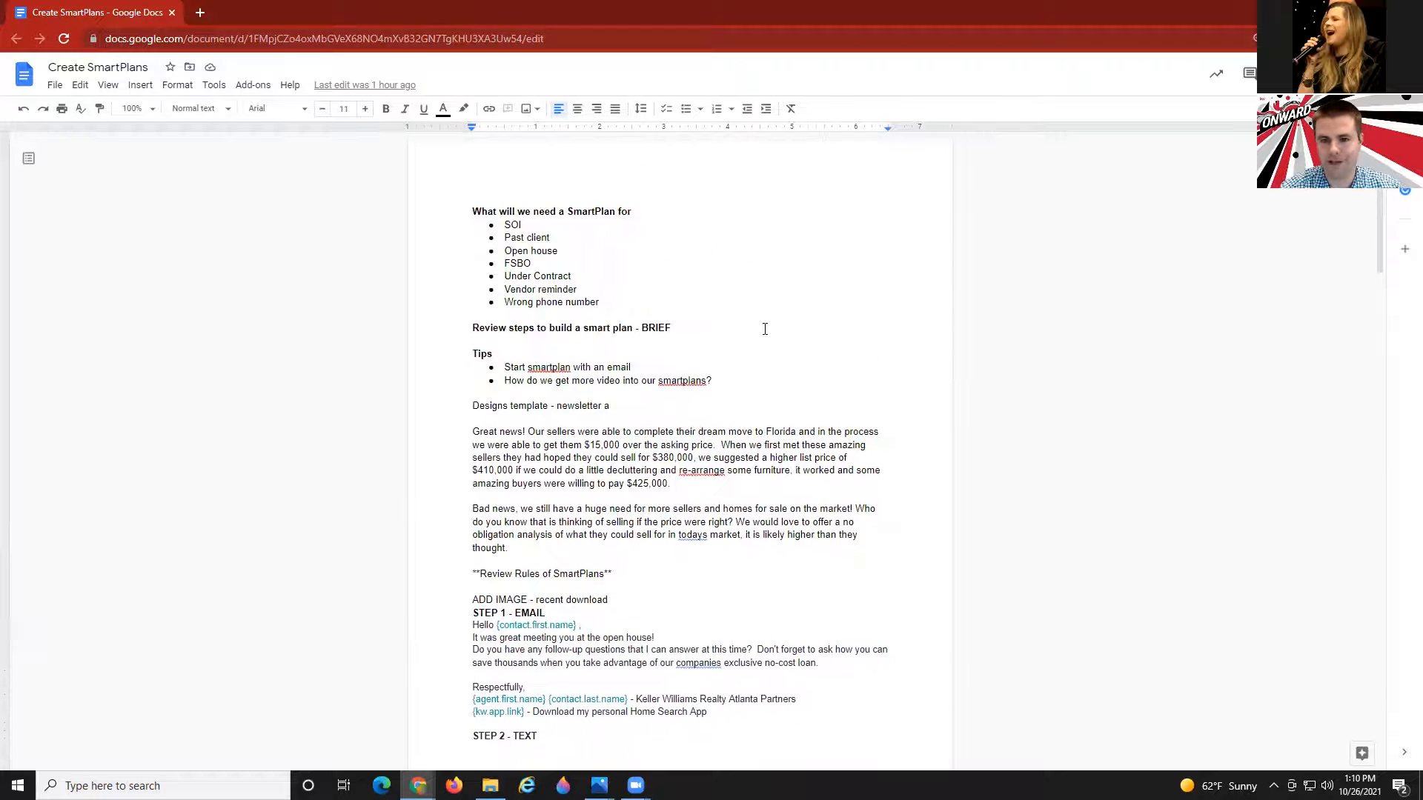
scroll(765, 329, "down", 3)
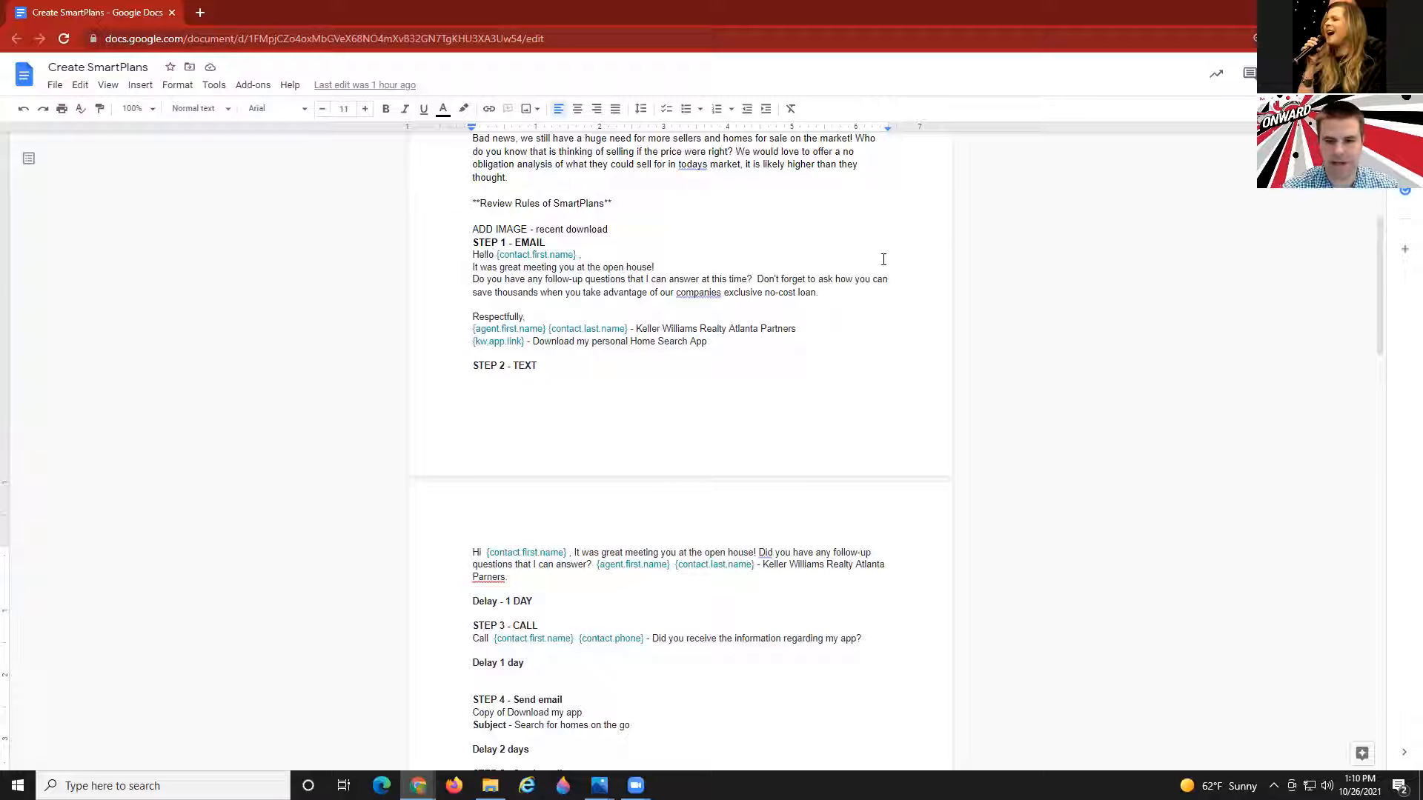
key("alt+Tab")
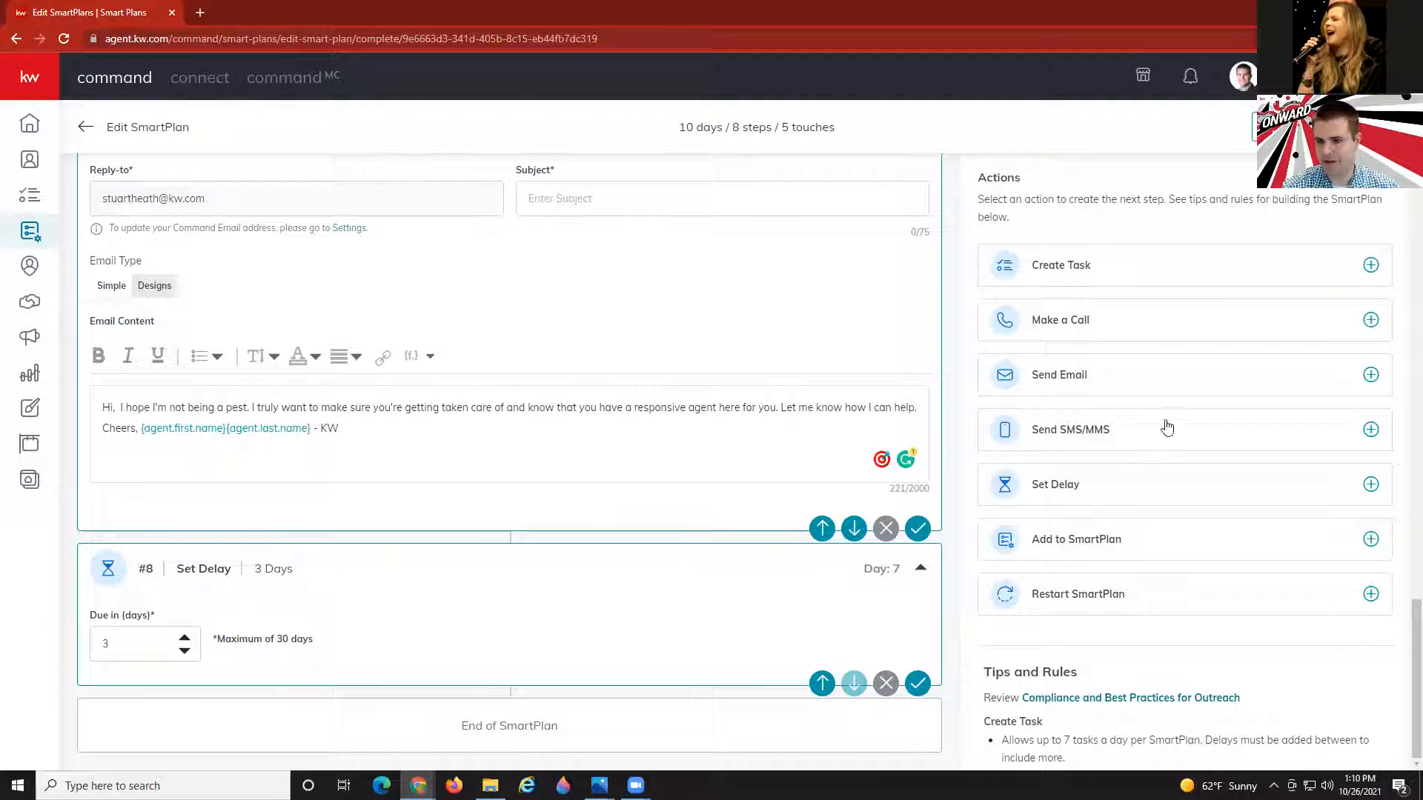
Add a call step named 'Call' followed by the contact's first name, last name and phone fields.
left_click(1051, 318)
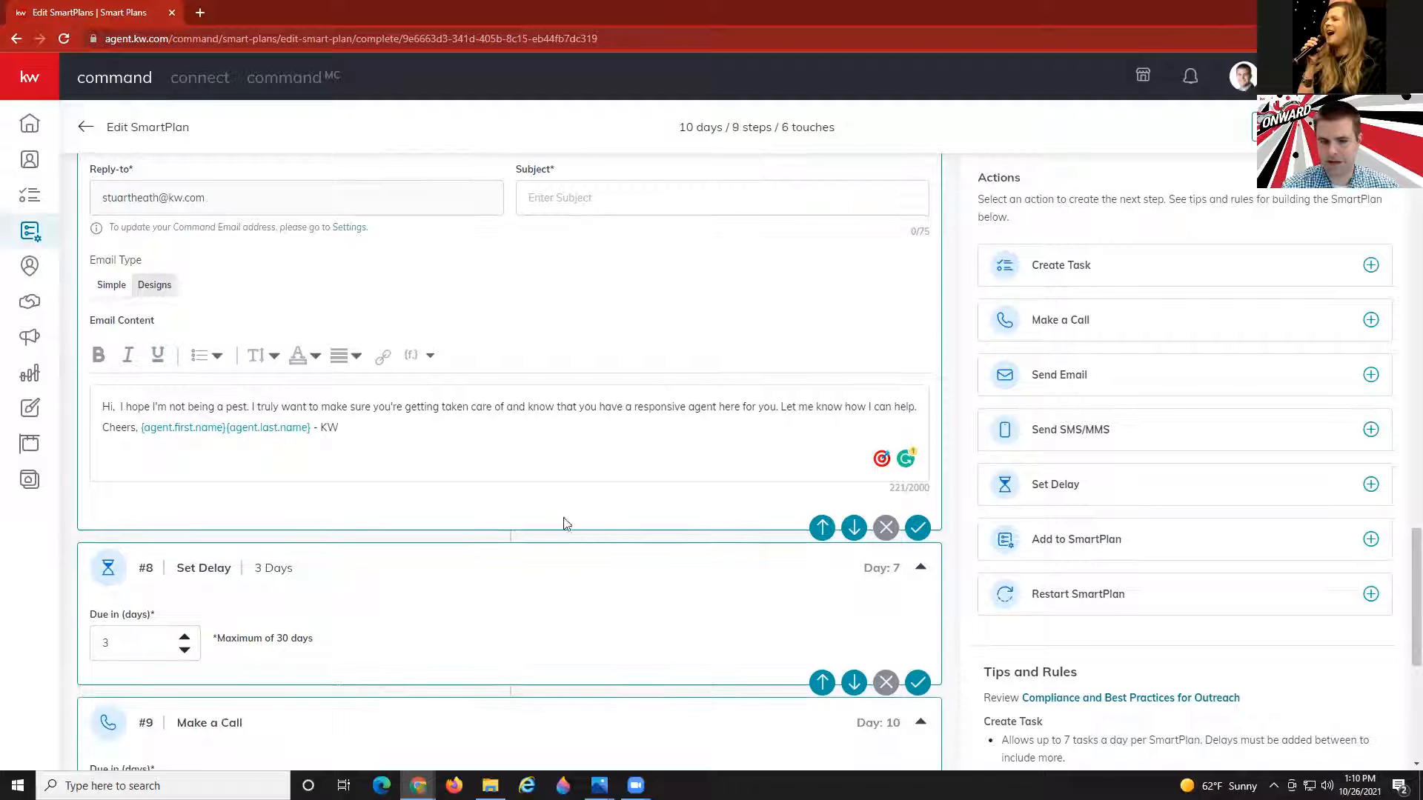
left_click(188, 382)
type("Cal")
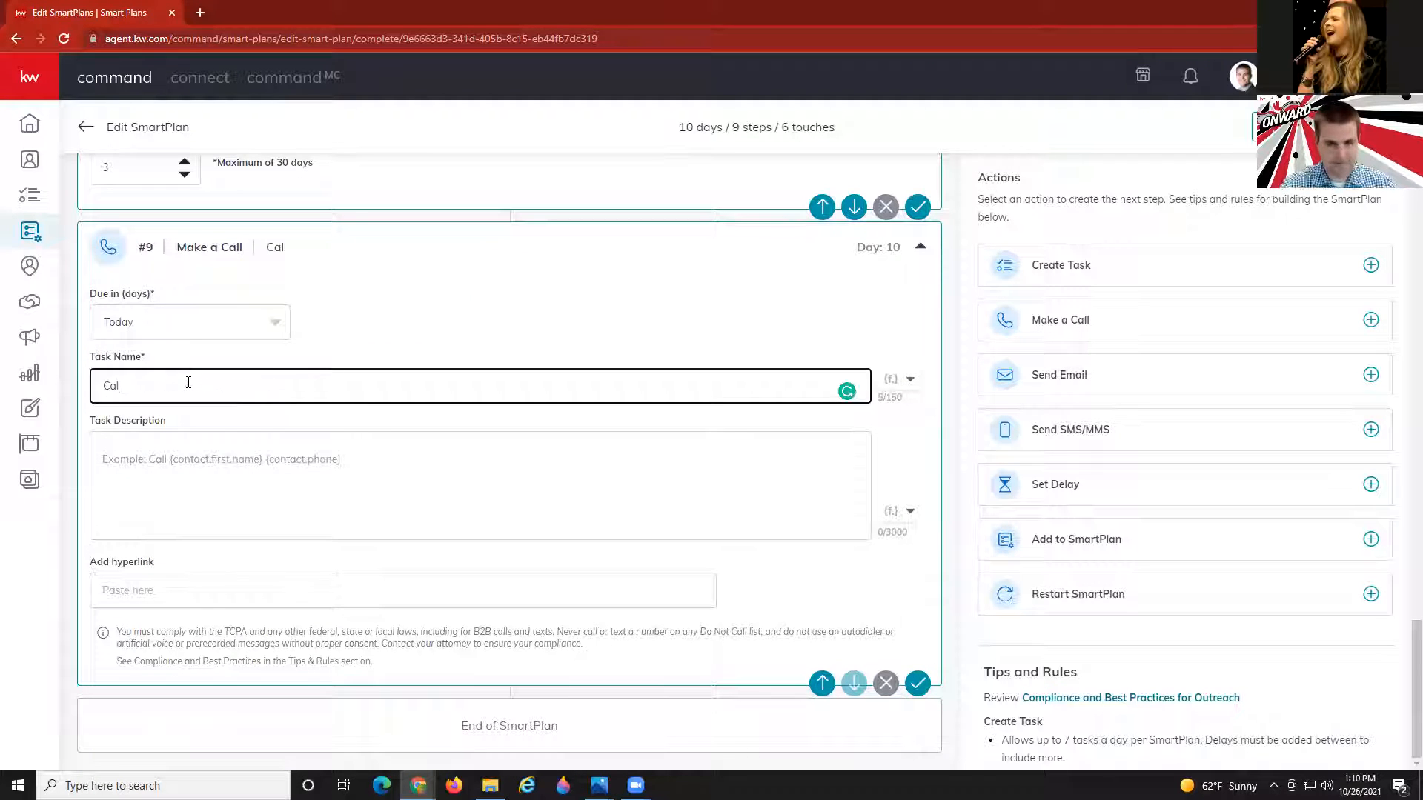
type("l")
left_click(906, 380)
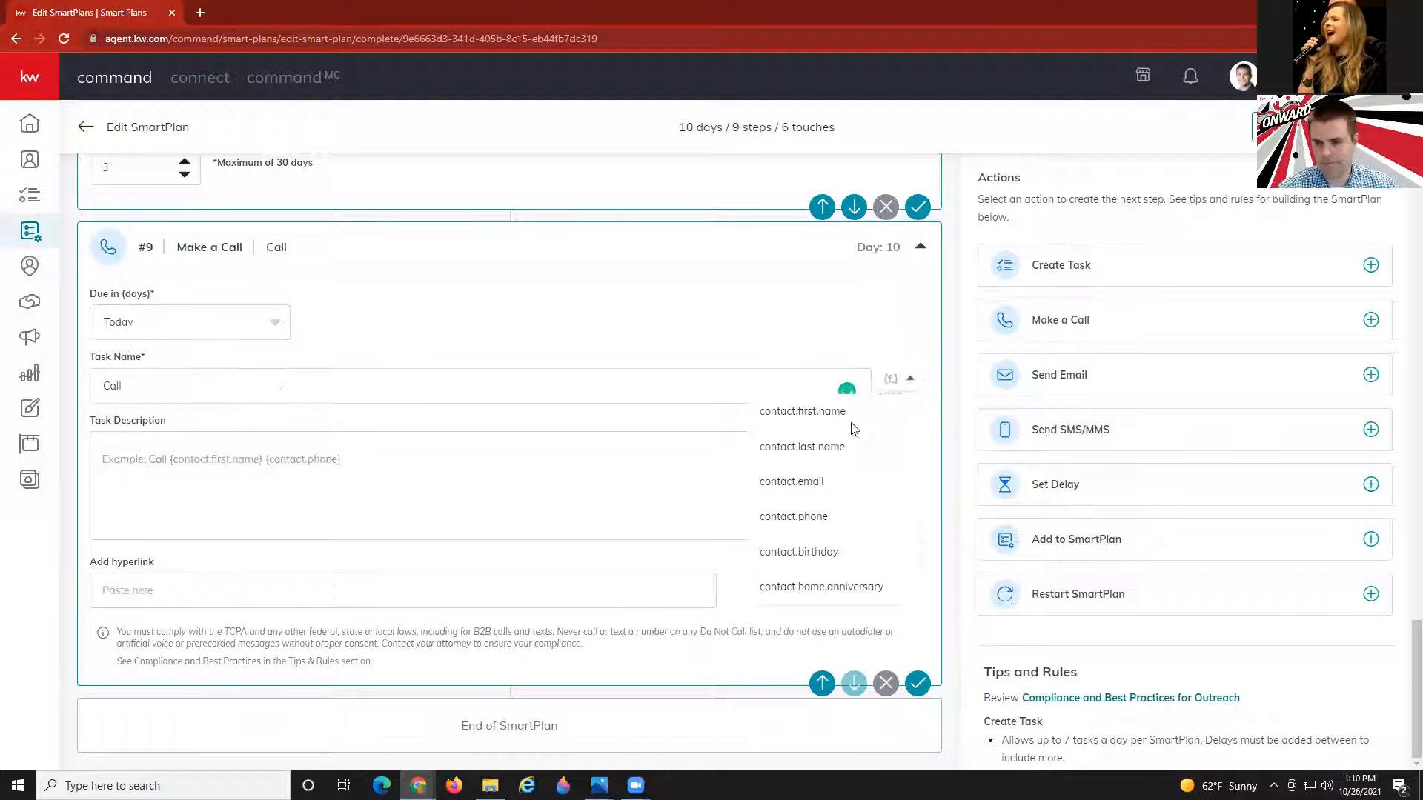
left_click(830, 414)
left_click(906, 379)
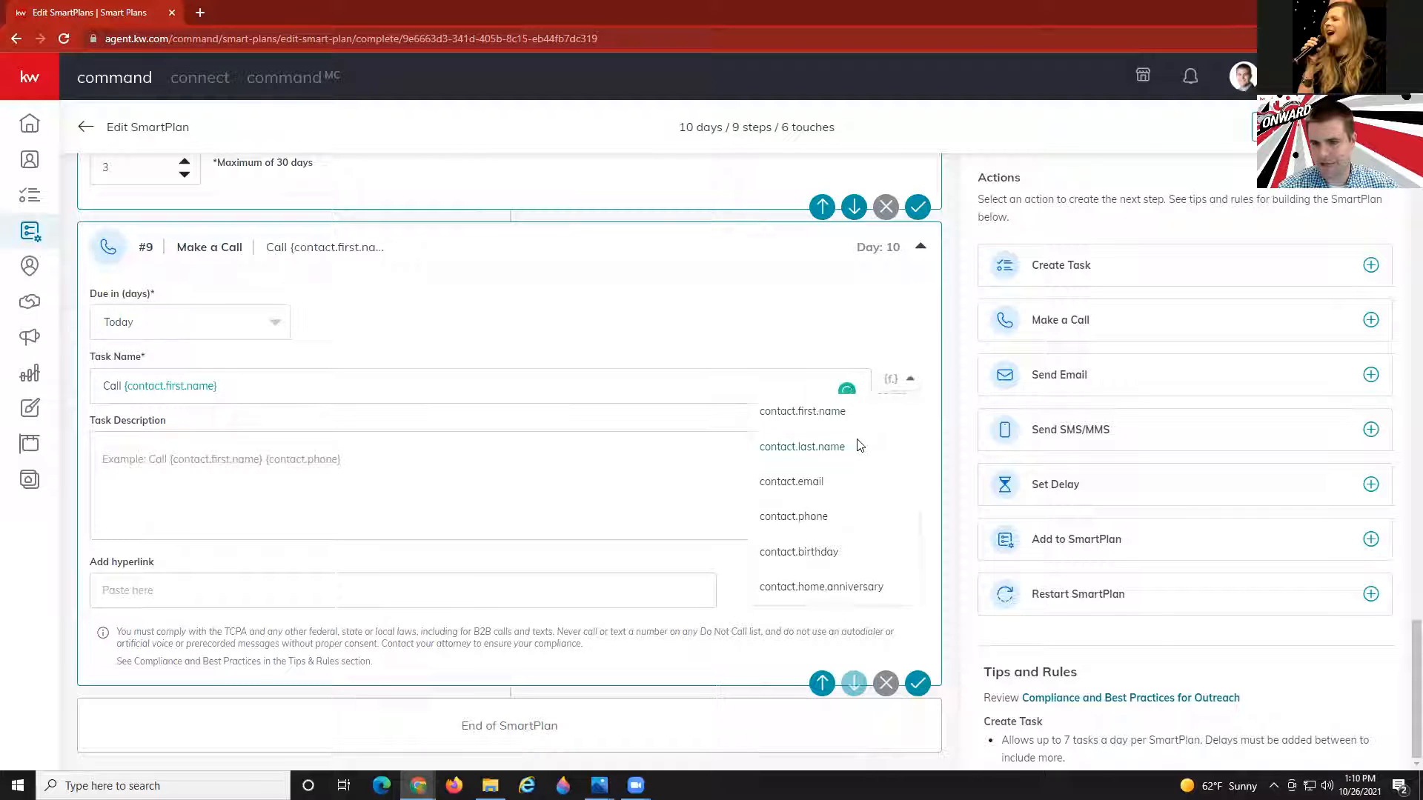
left_click(852, 445)
left_click(906, 379)
left_click(813, 516)
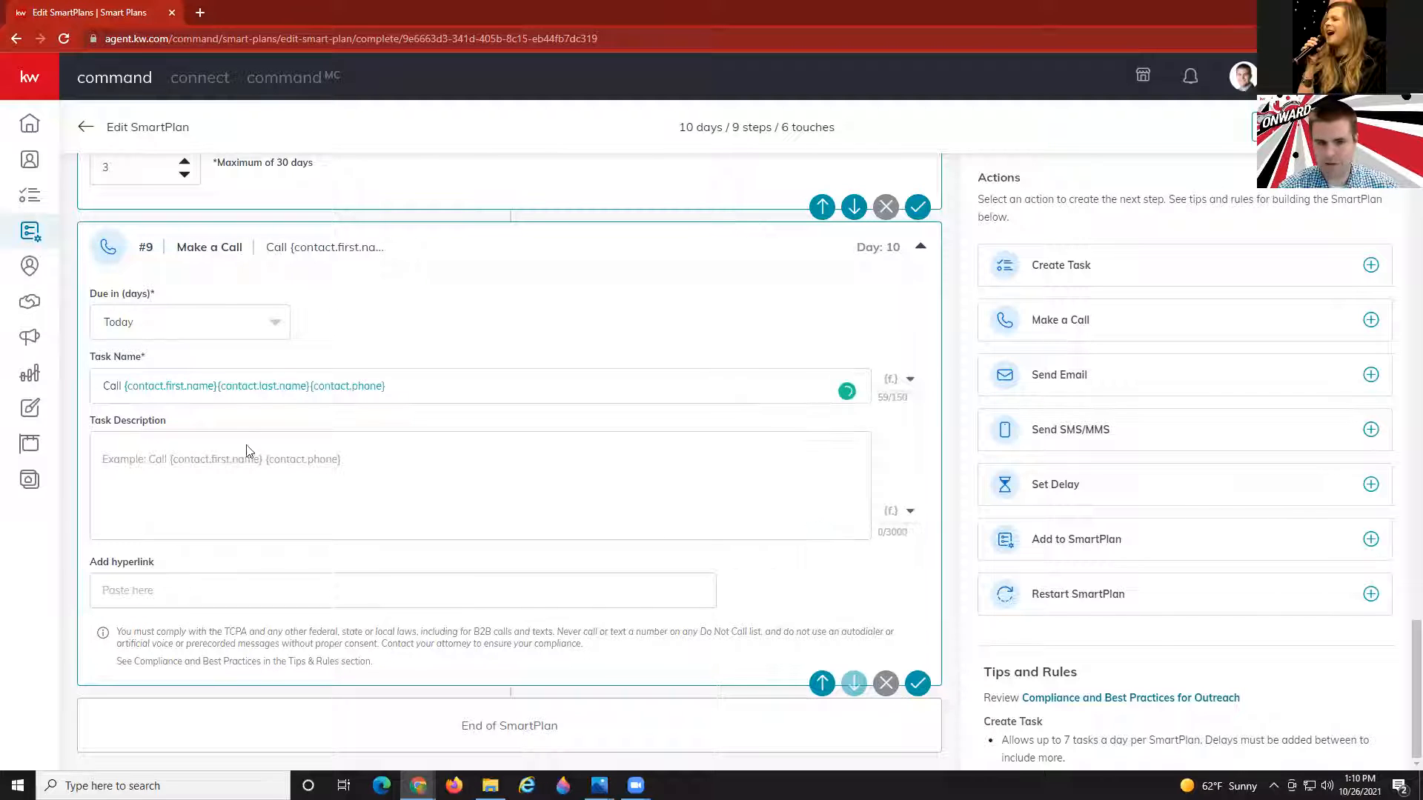
Describe the call task as 'Call for home address. ask if criteria is still the same.', then add a delay.
left_click(220, 461)
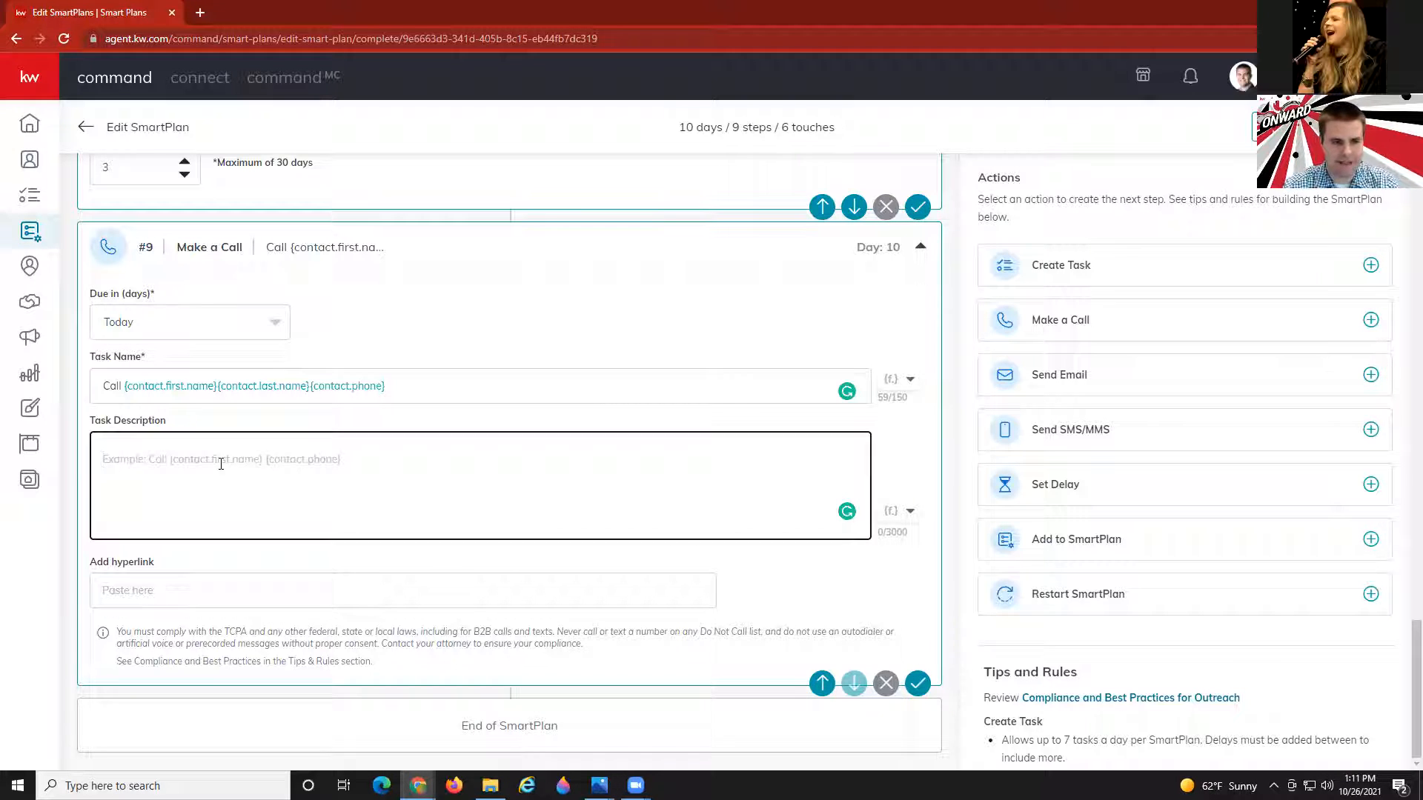
type("C")
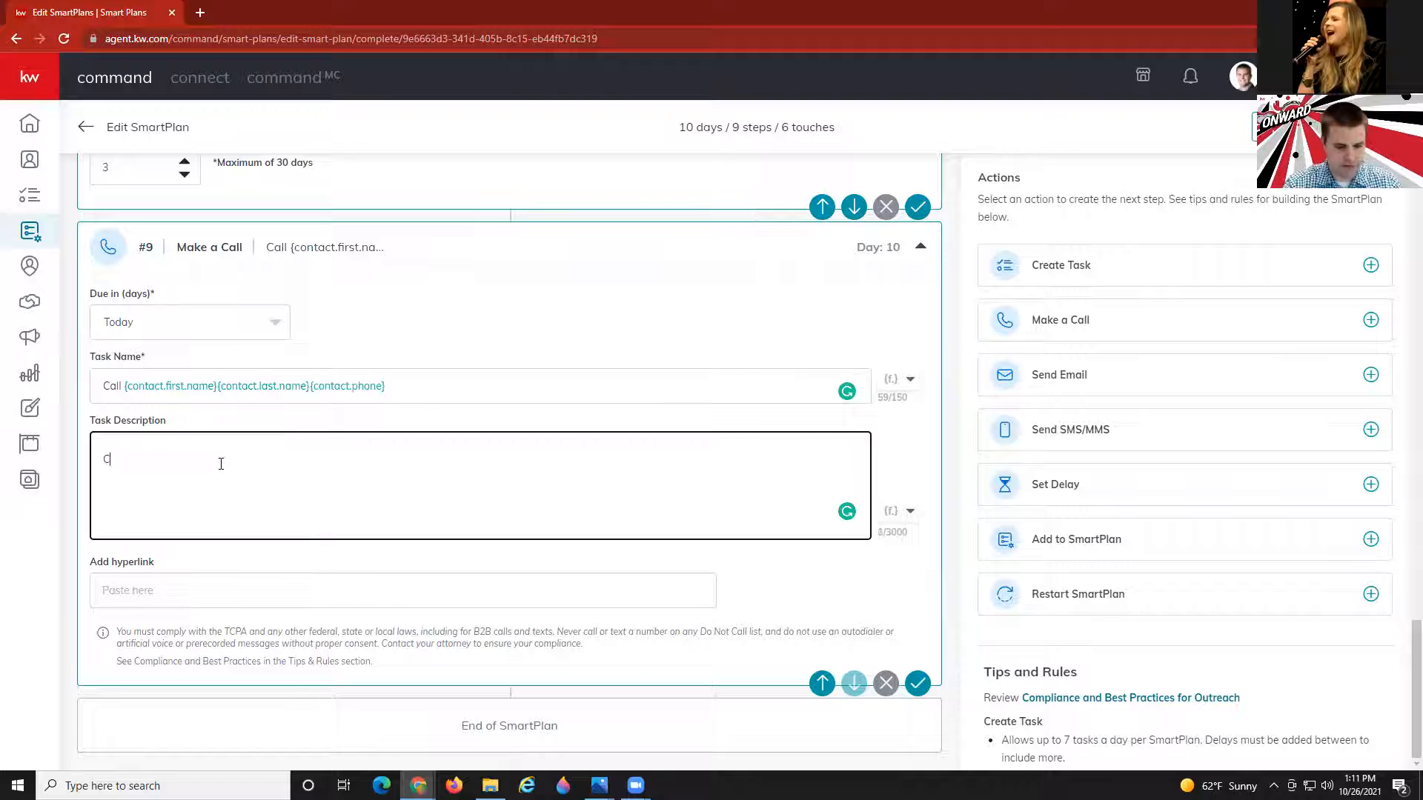
type("all for home address.")
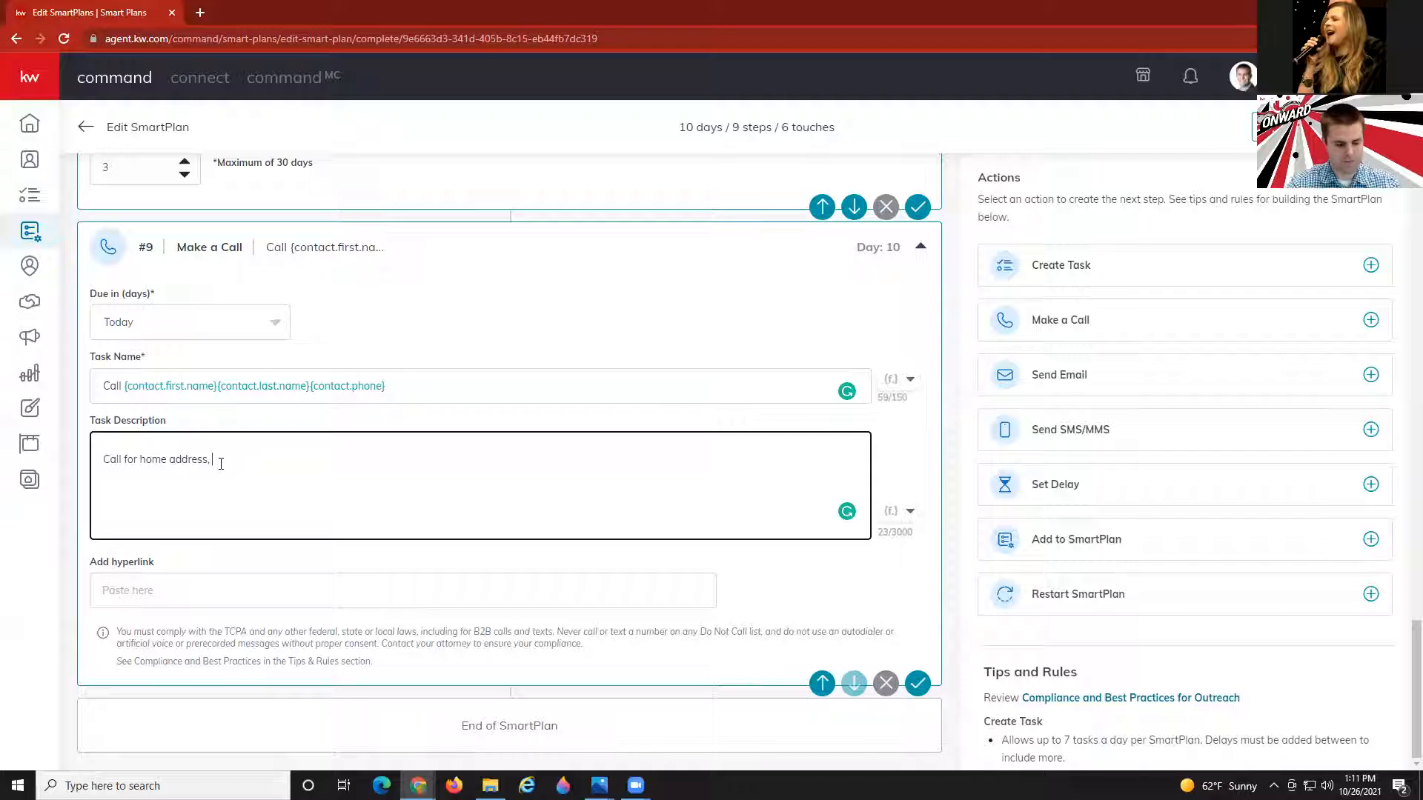
type("ask if cr")
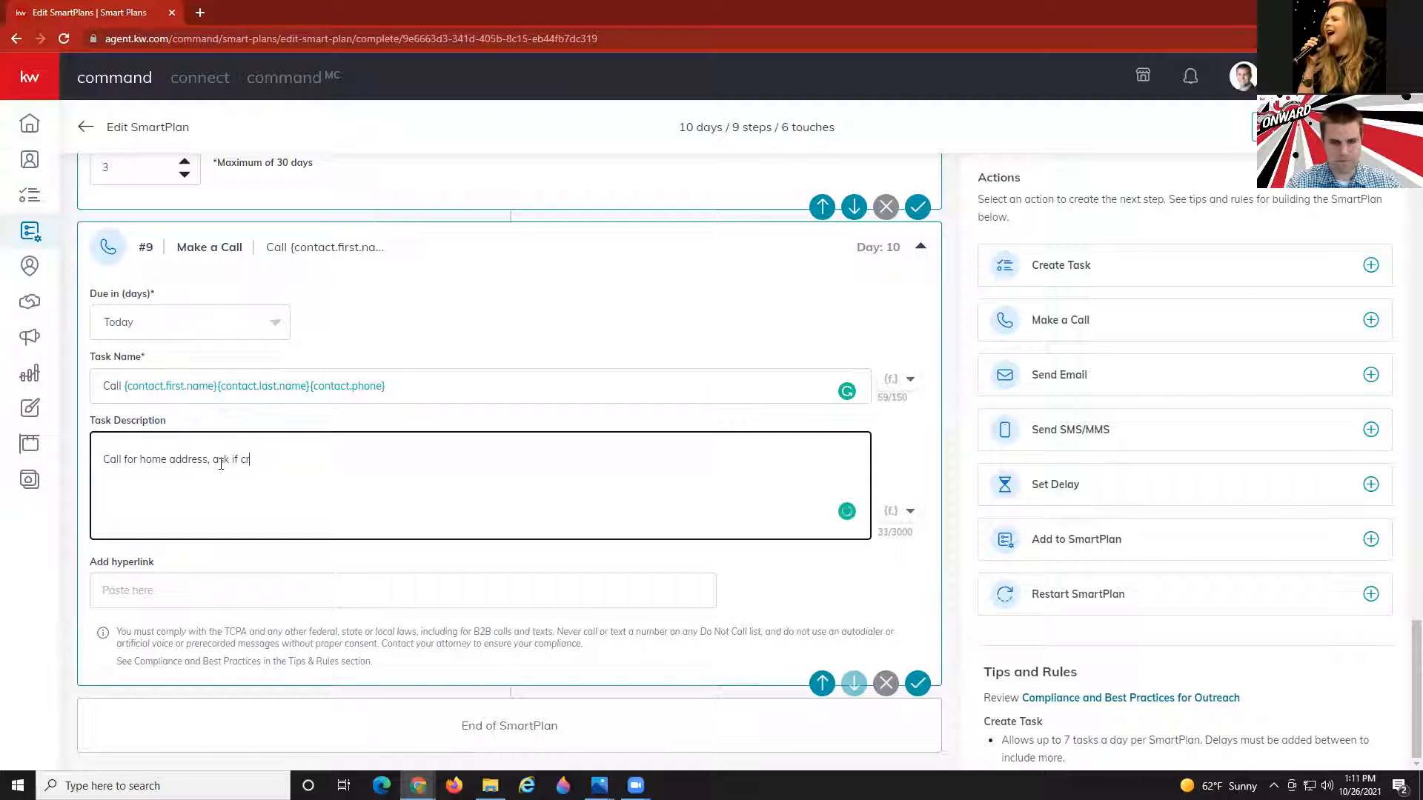
type("iteria is still the same.")
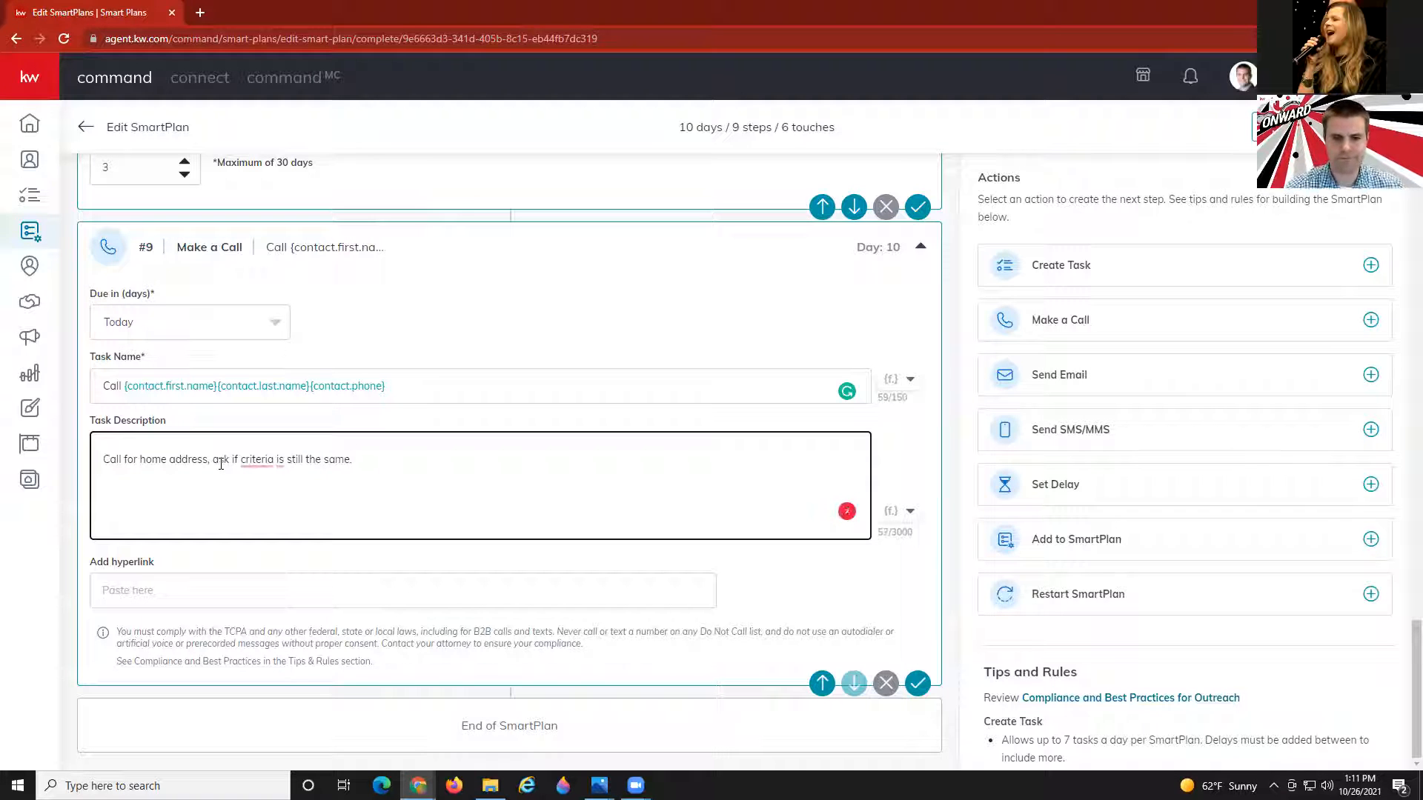
left_click(491, 306)
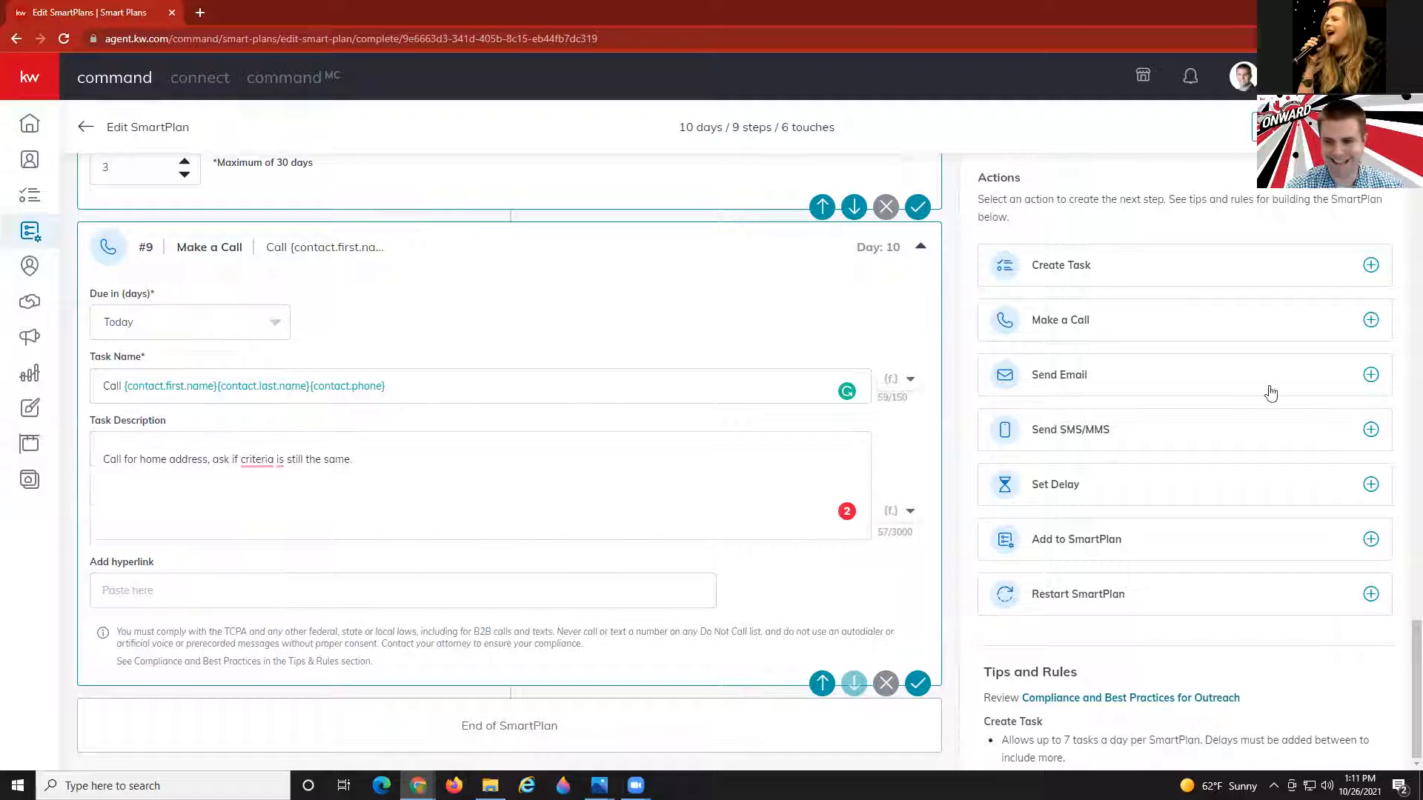
left_click(1079, 486)
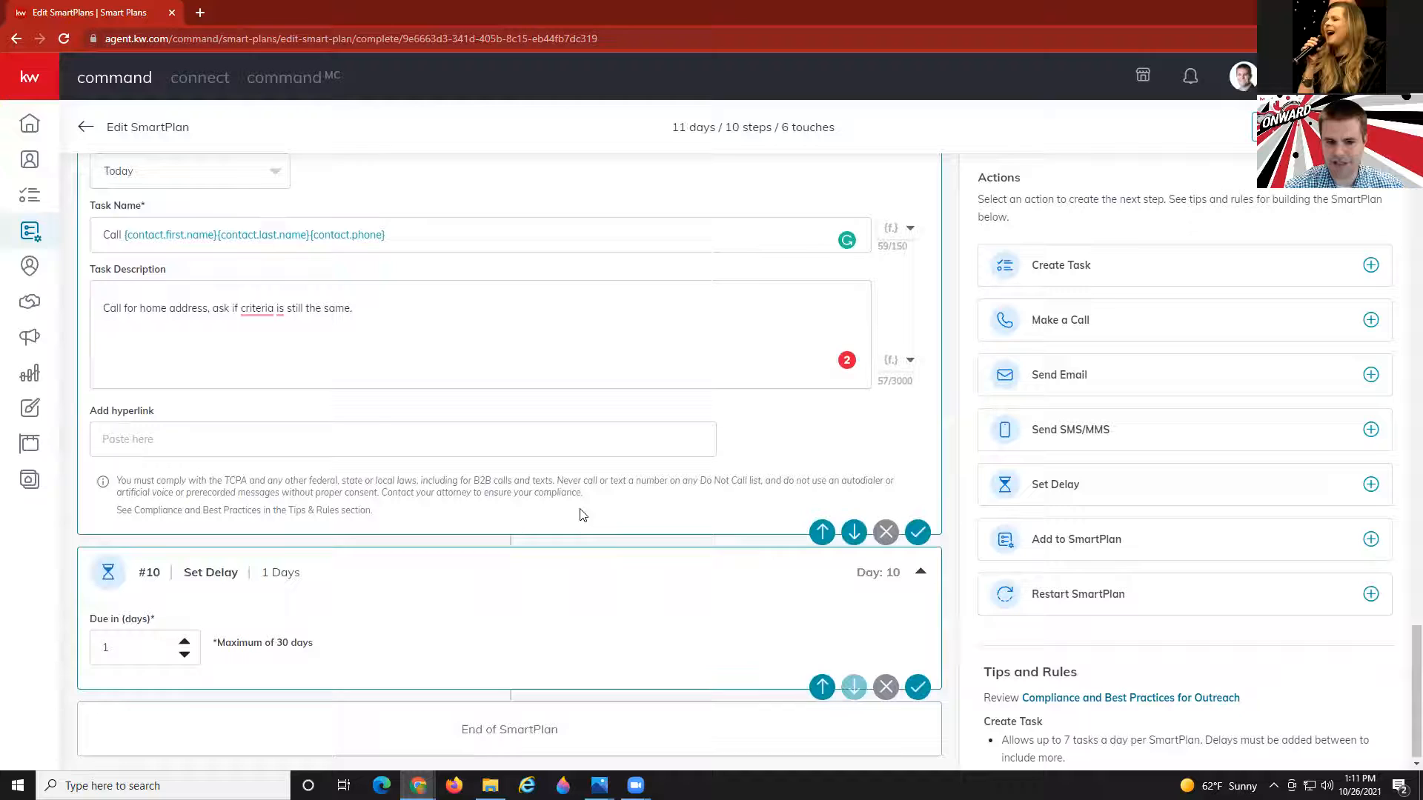
Set delay #10 to 2 days and add an email step #11 after it.
left_click(185, 639)
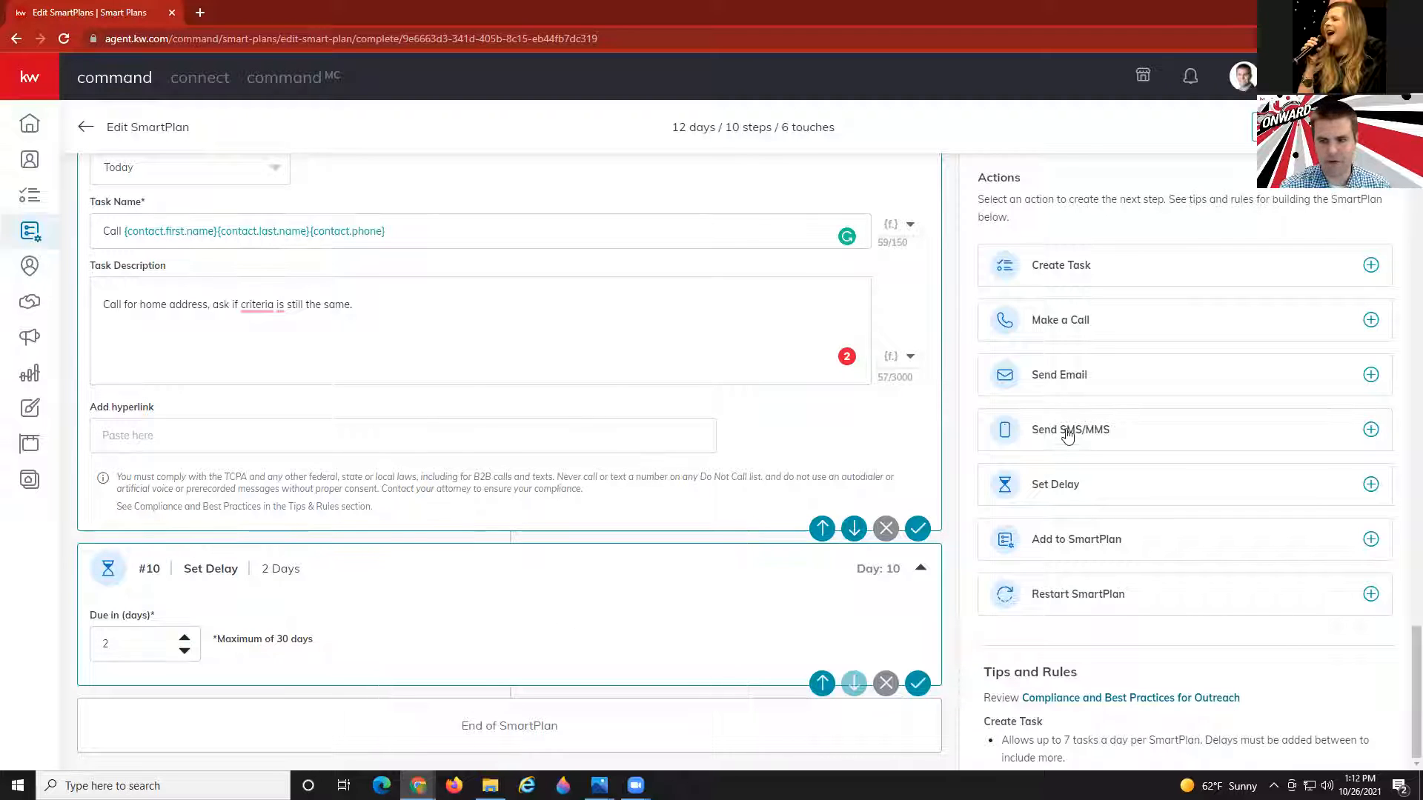
left_click(1076, 373)
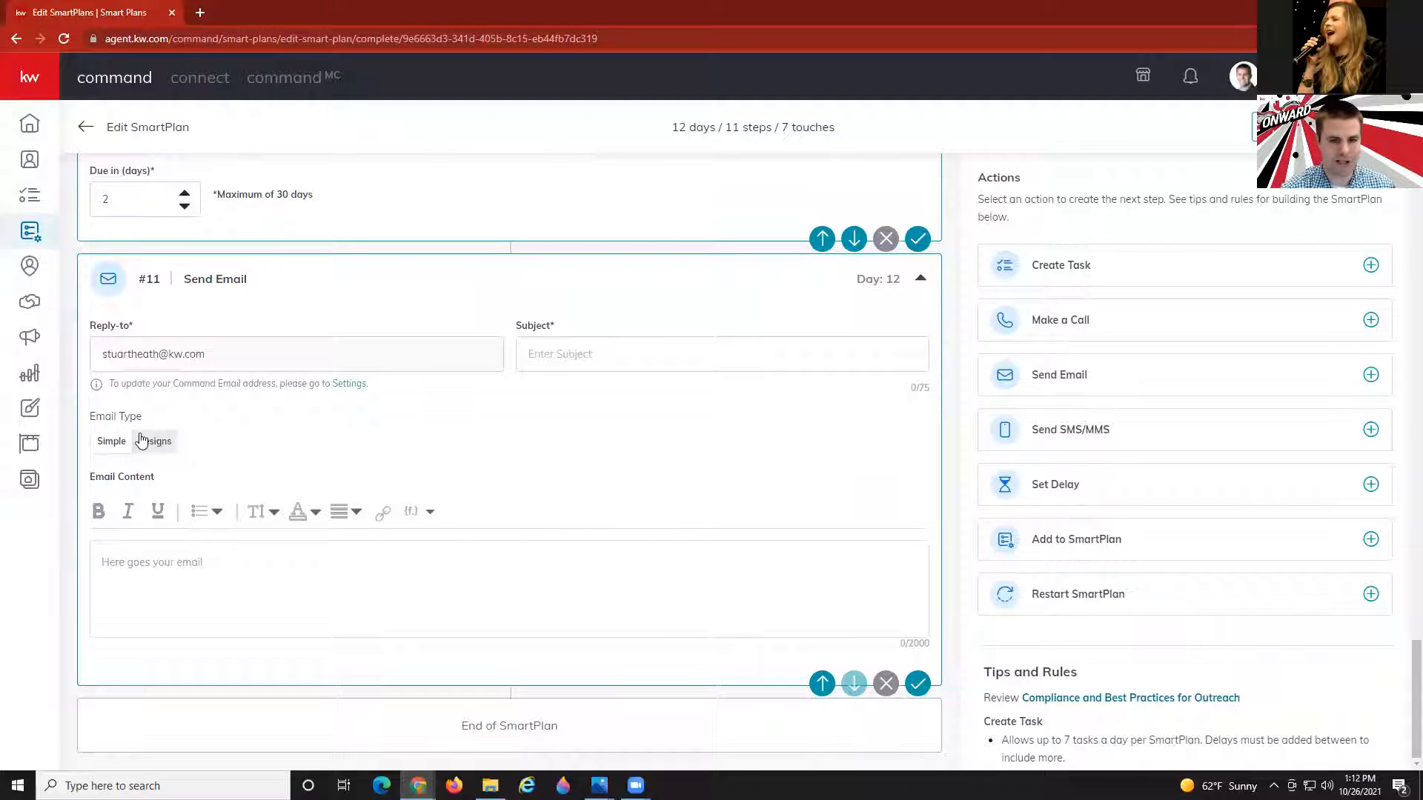
Apply the KM - Skip fees email design from My Design Templates to email step #11.
left_click(155, 441)
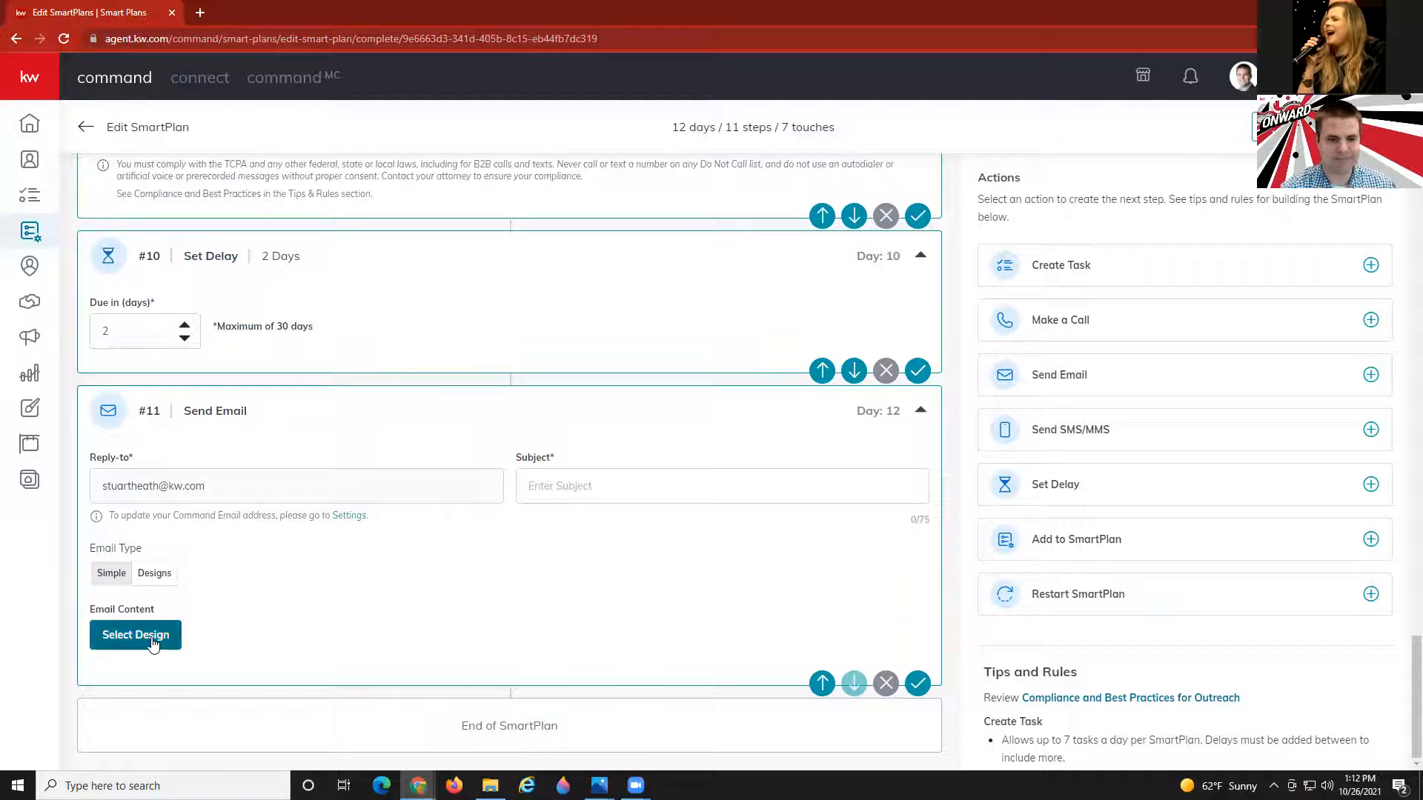
left_click(151, 639)
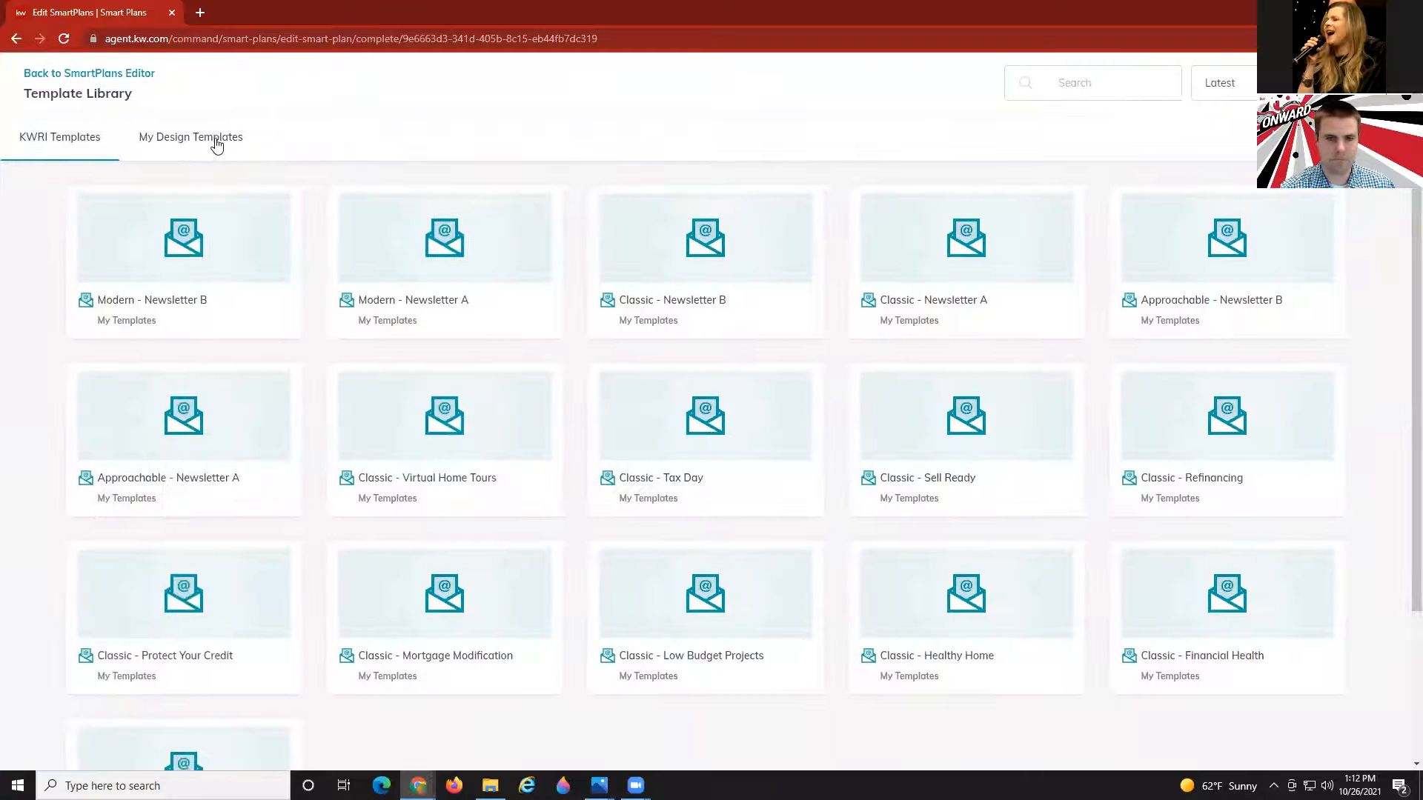
left_click(216, 140)
left_click(1109, 83)
type("km")
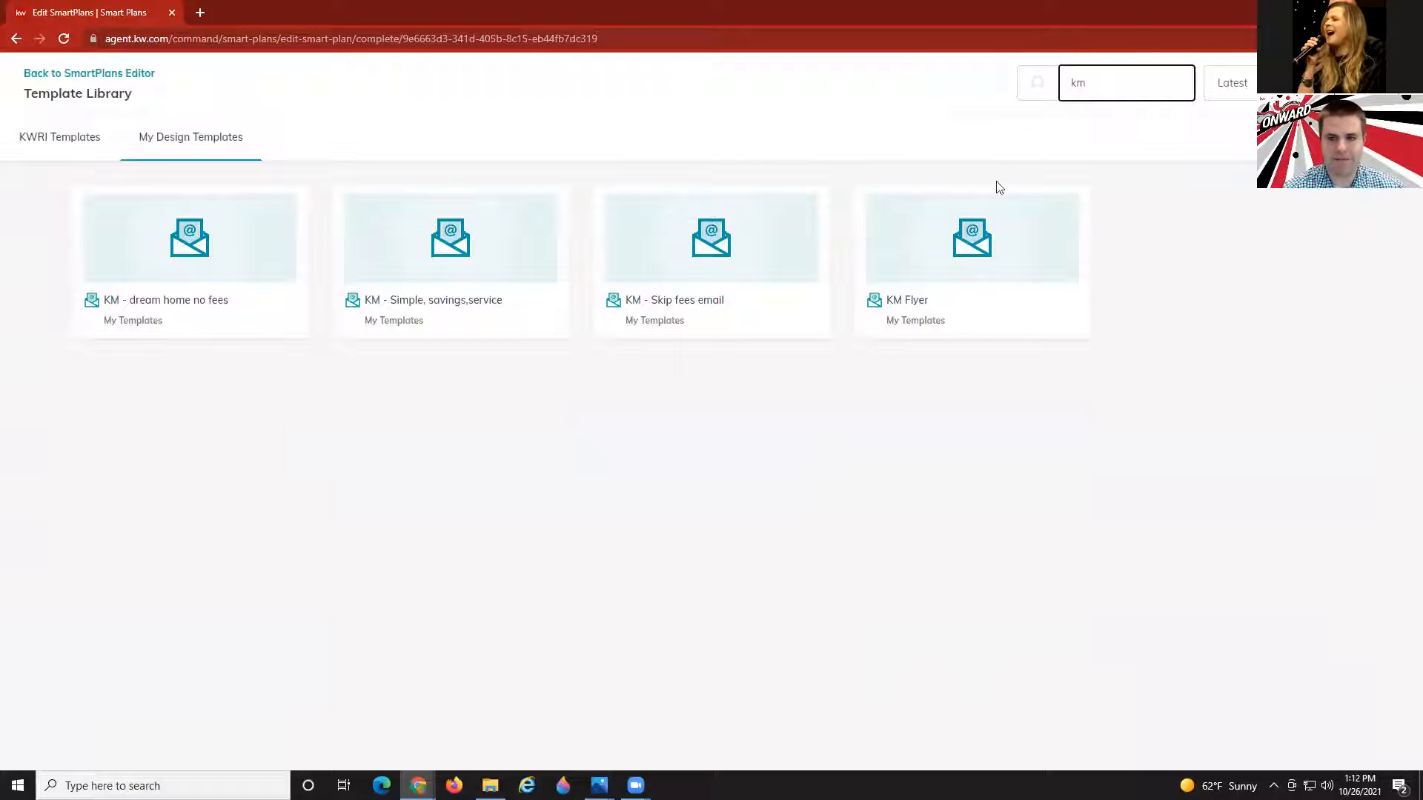
left_click(735, 243)
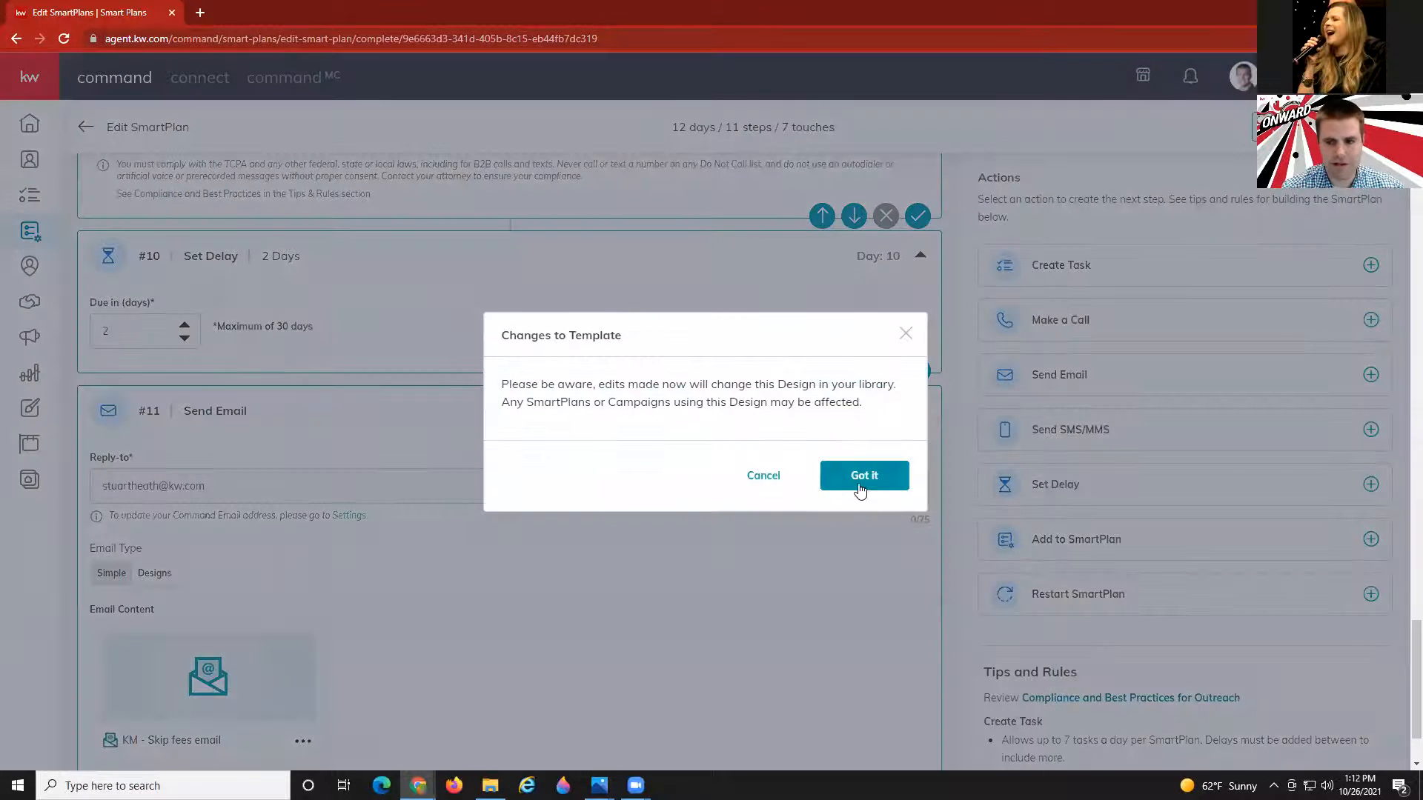
left_click(860, 480)
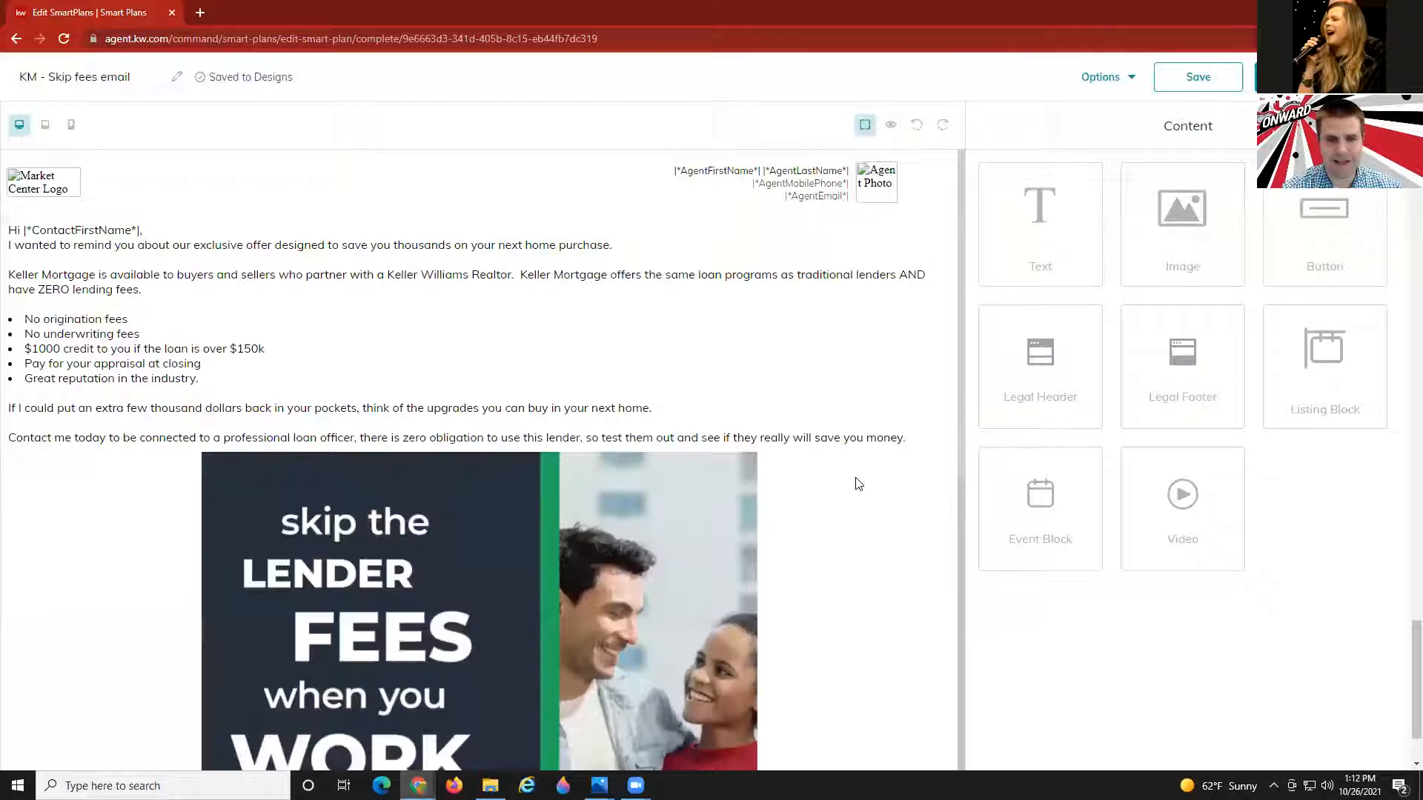
Preview the KM - Skip fees email design, then save it back to the SmartPlan.
left_click(892, 128)
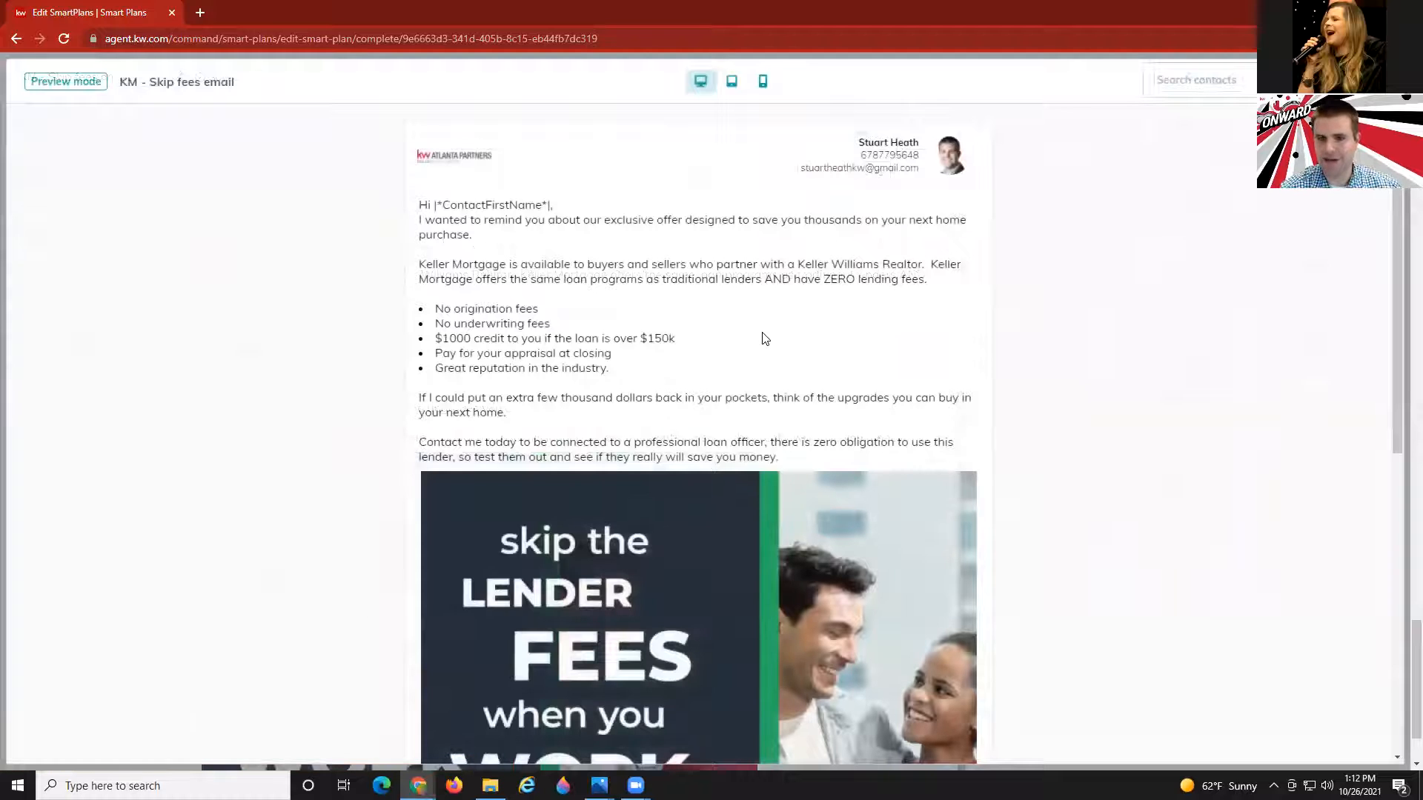
scroll(762, 352, "down", 8)
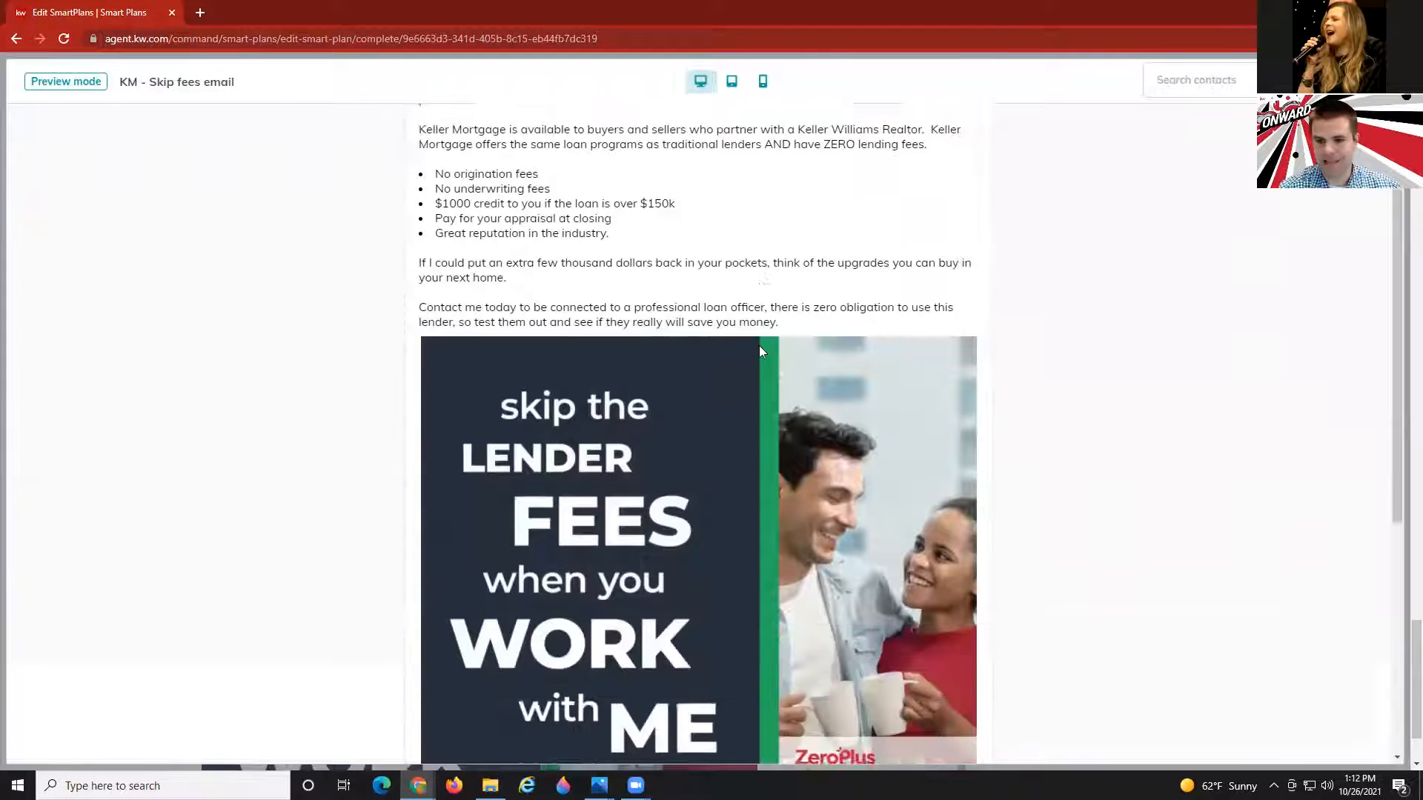
scroll(761, 346, "up", 8)
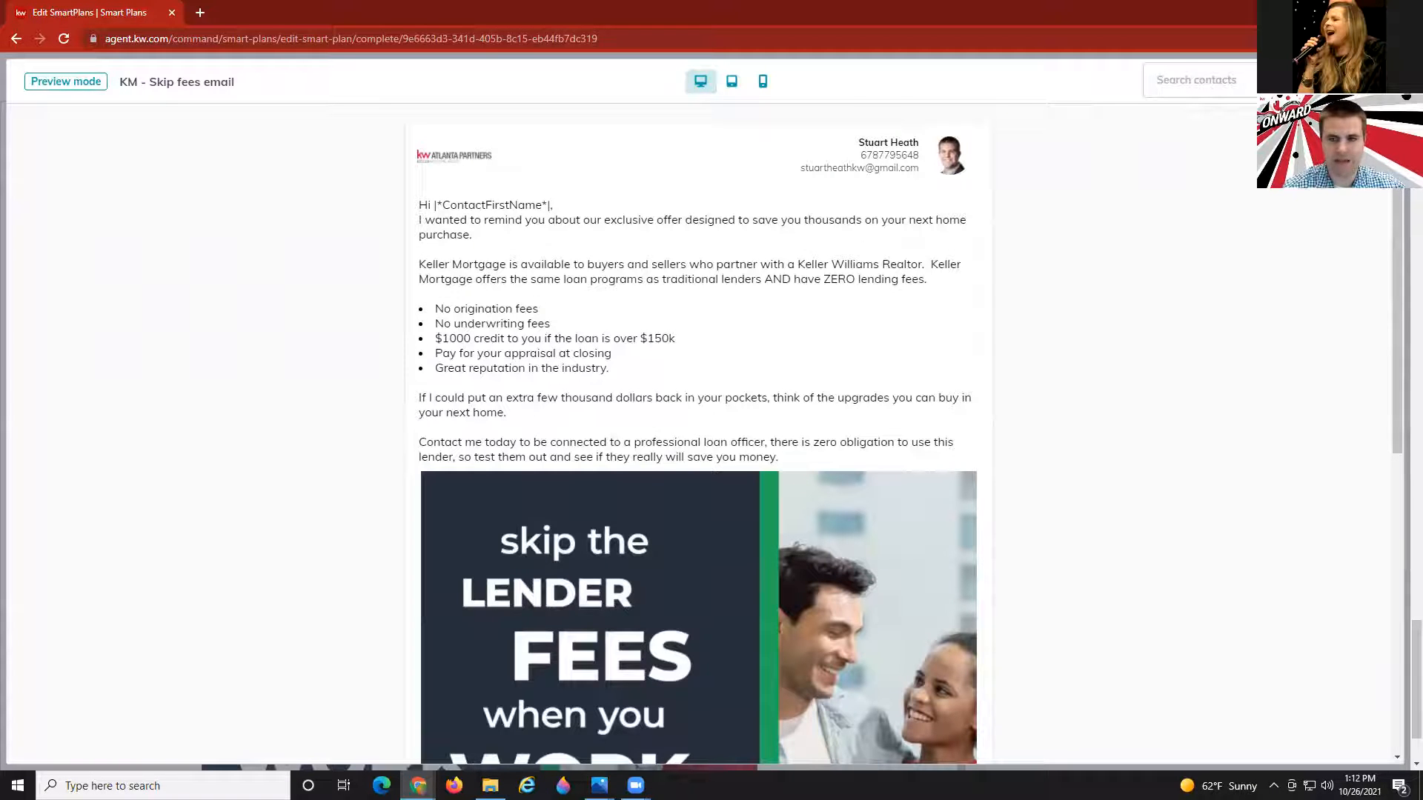
left_click(1380, 81)
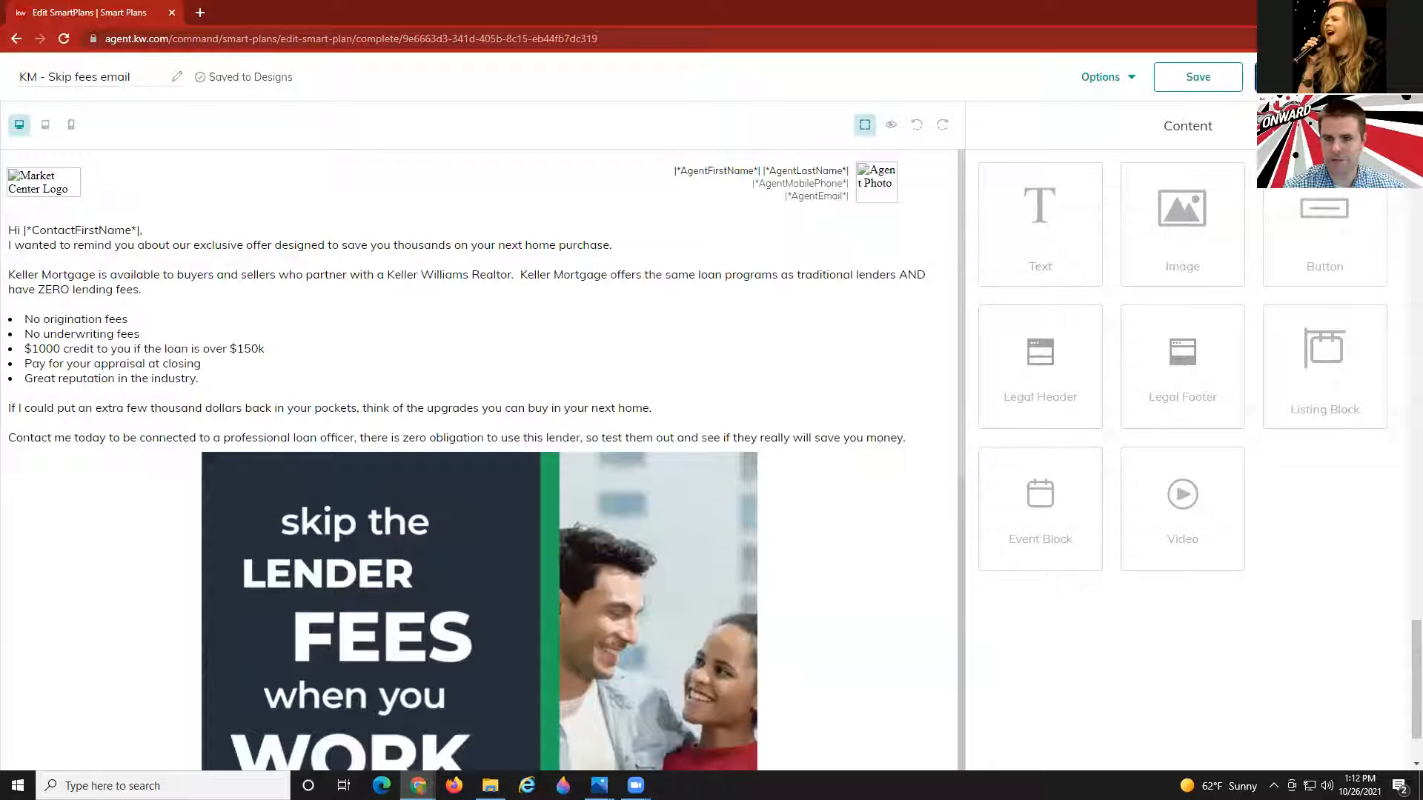
left_click(1322, 77)
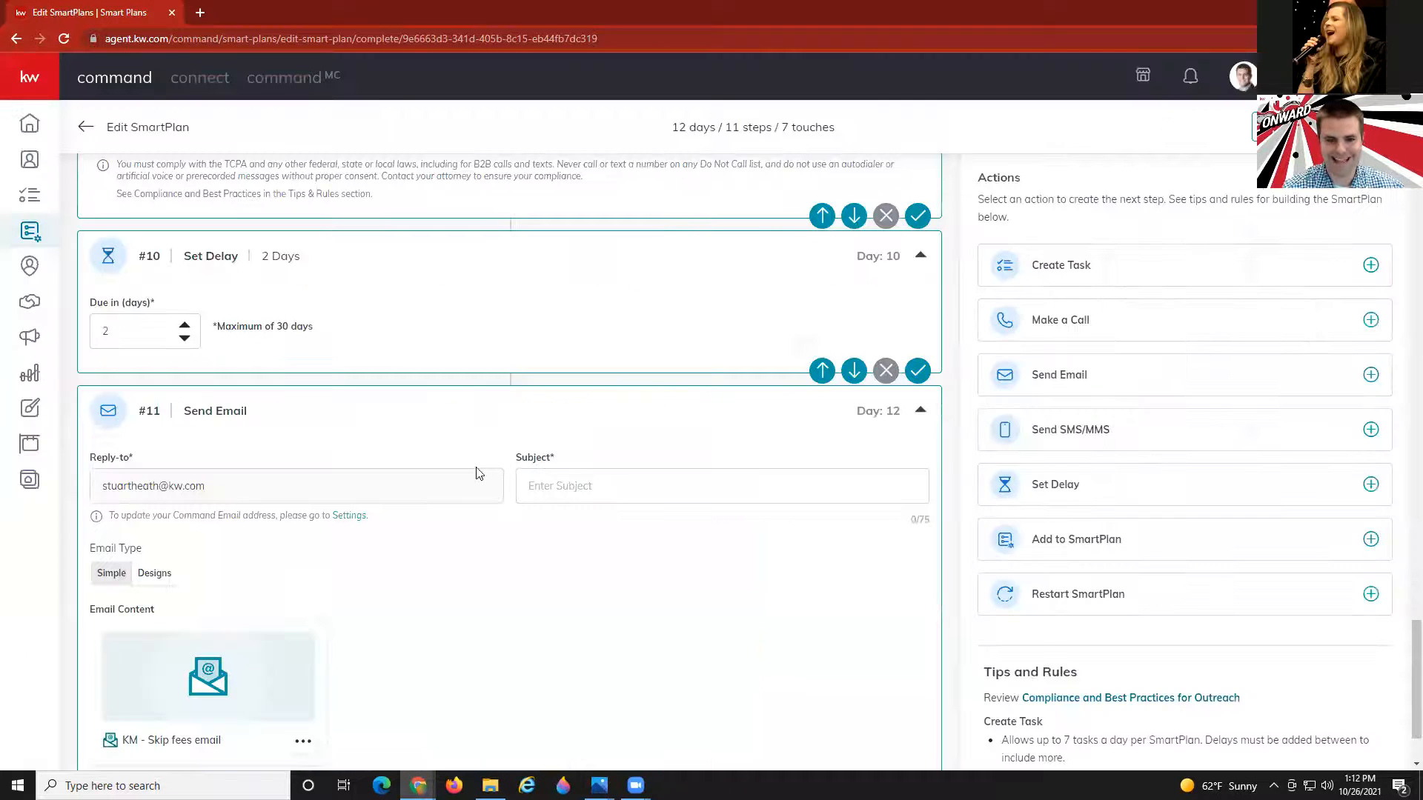
Add step #12 that adds the contact to My Quarterly Call Plan, found by searching 'quo'.
scroll(477, 473, "down", 1)
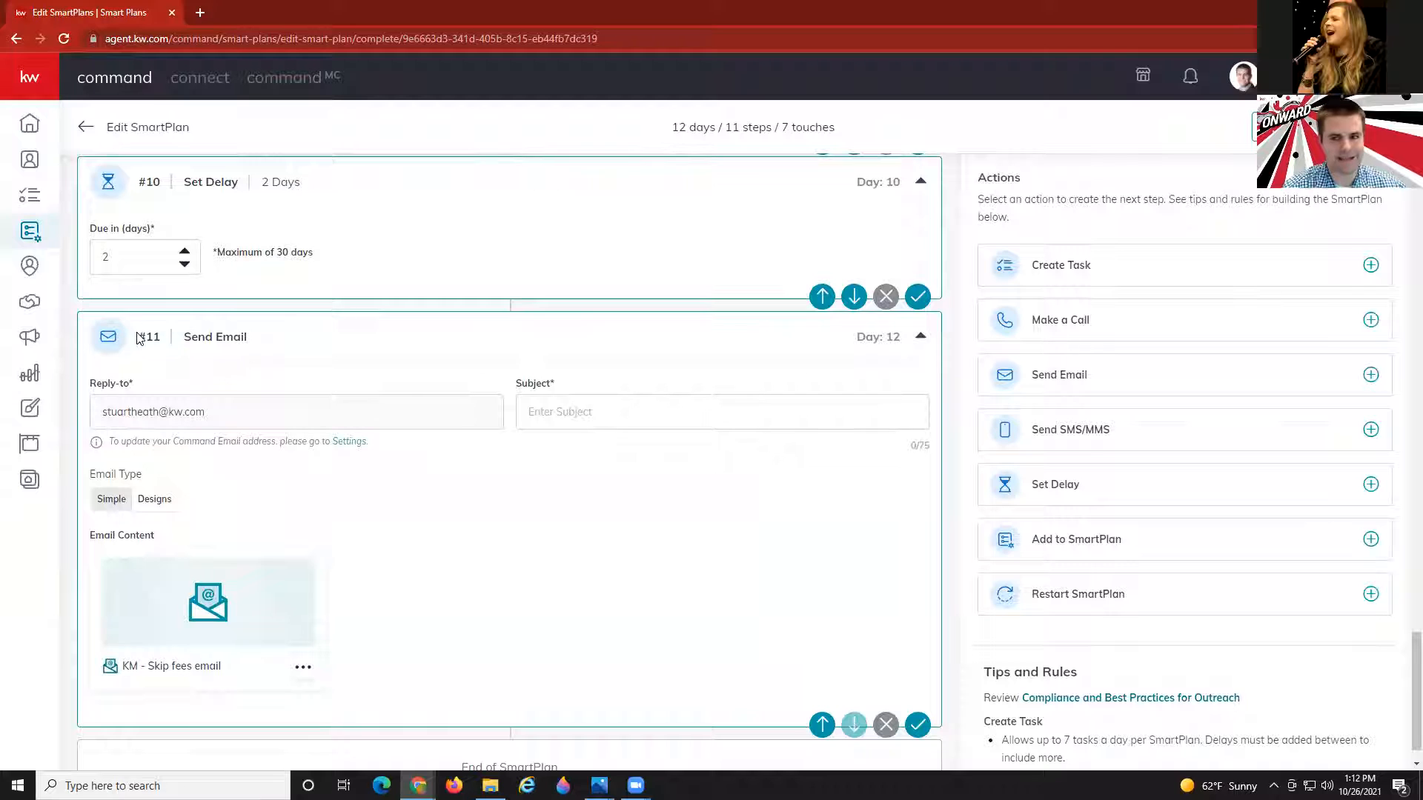
scroll(596, 523, "down", 1)
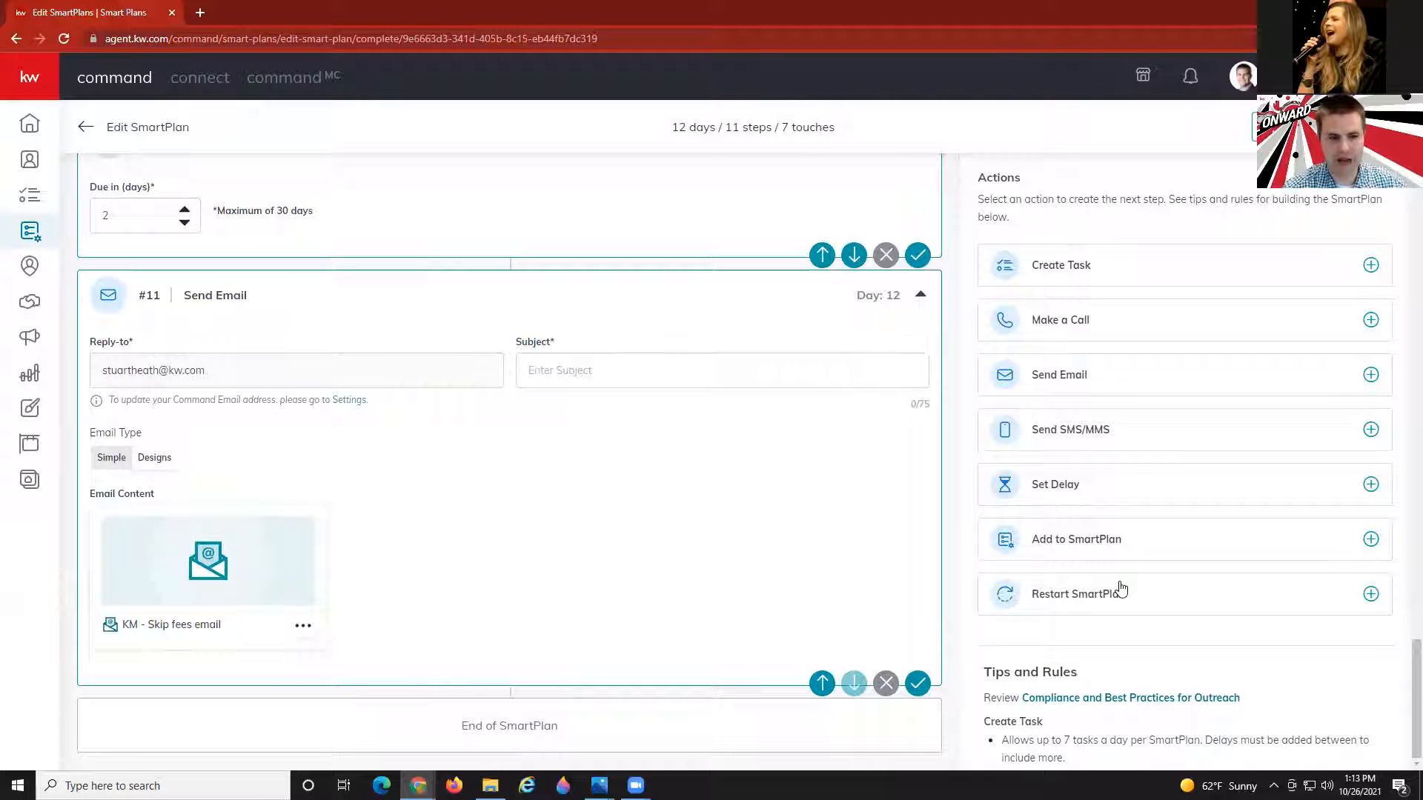
left_click(1054, 542)
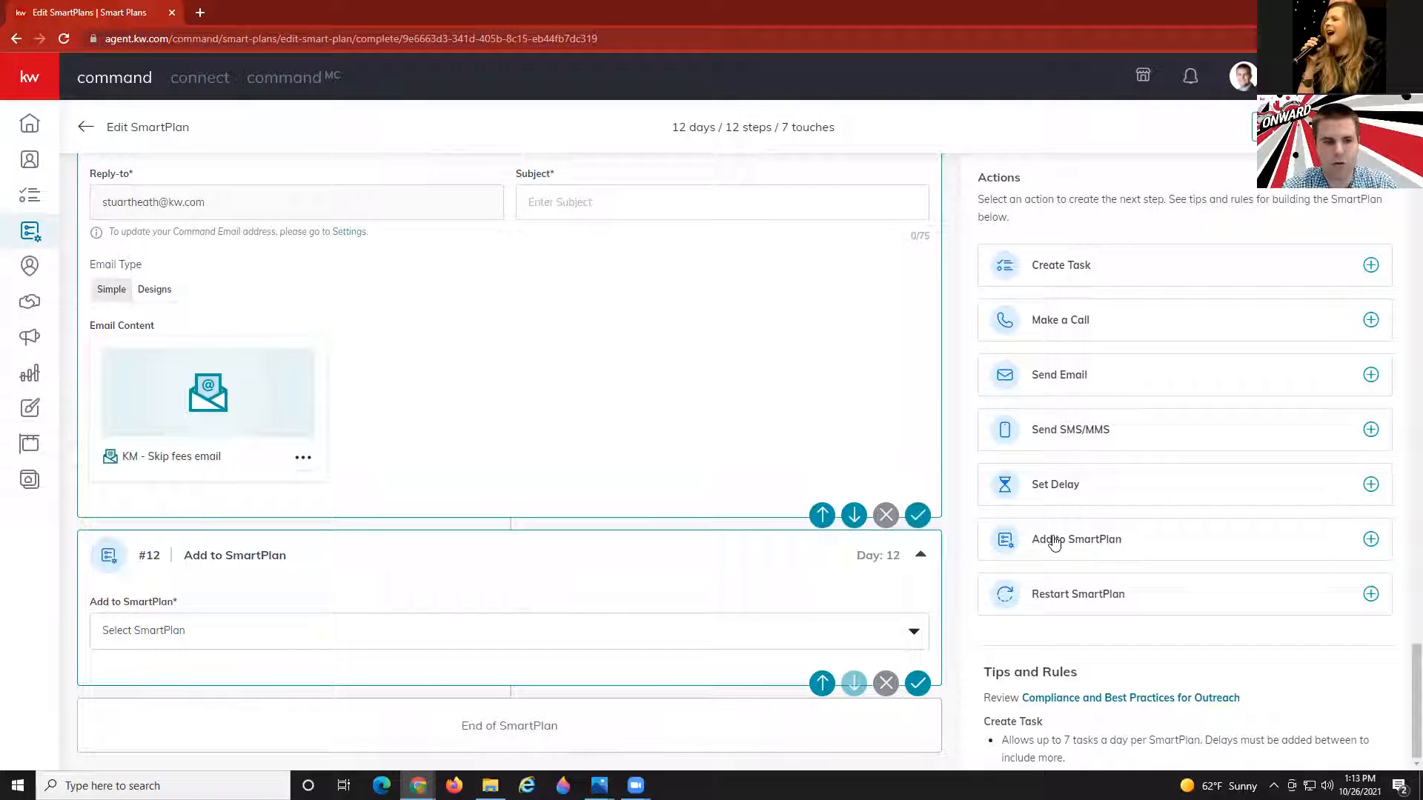
left_click(232, 638)
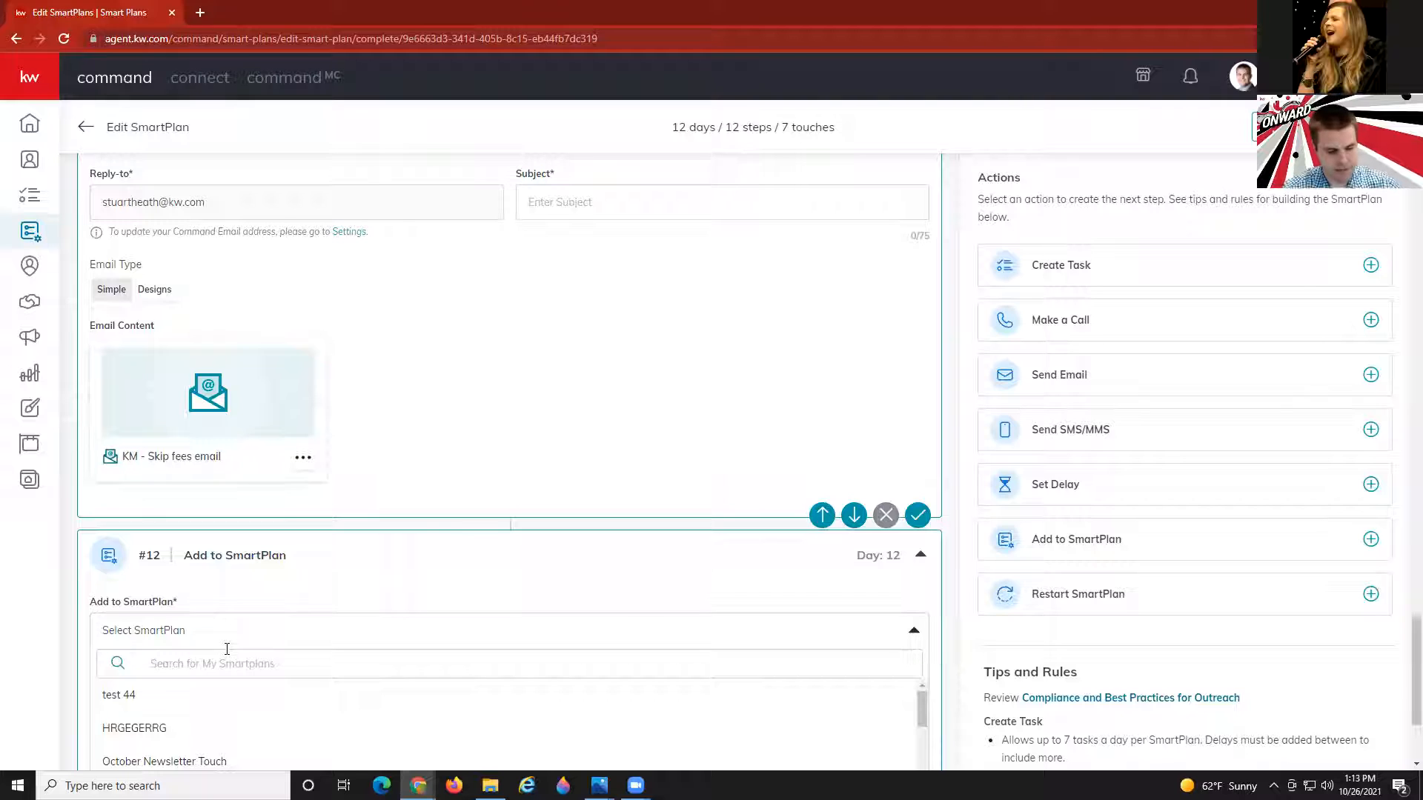
left_click(227, 651)
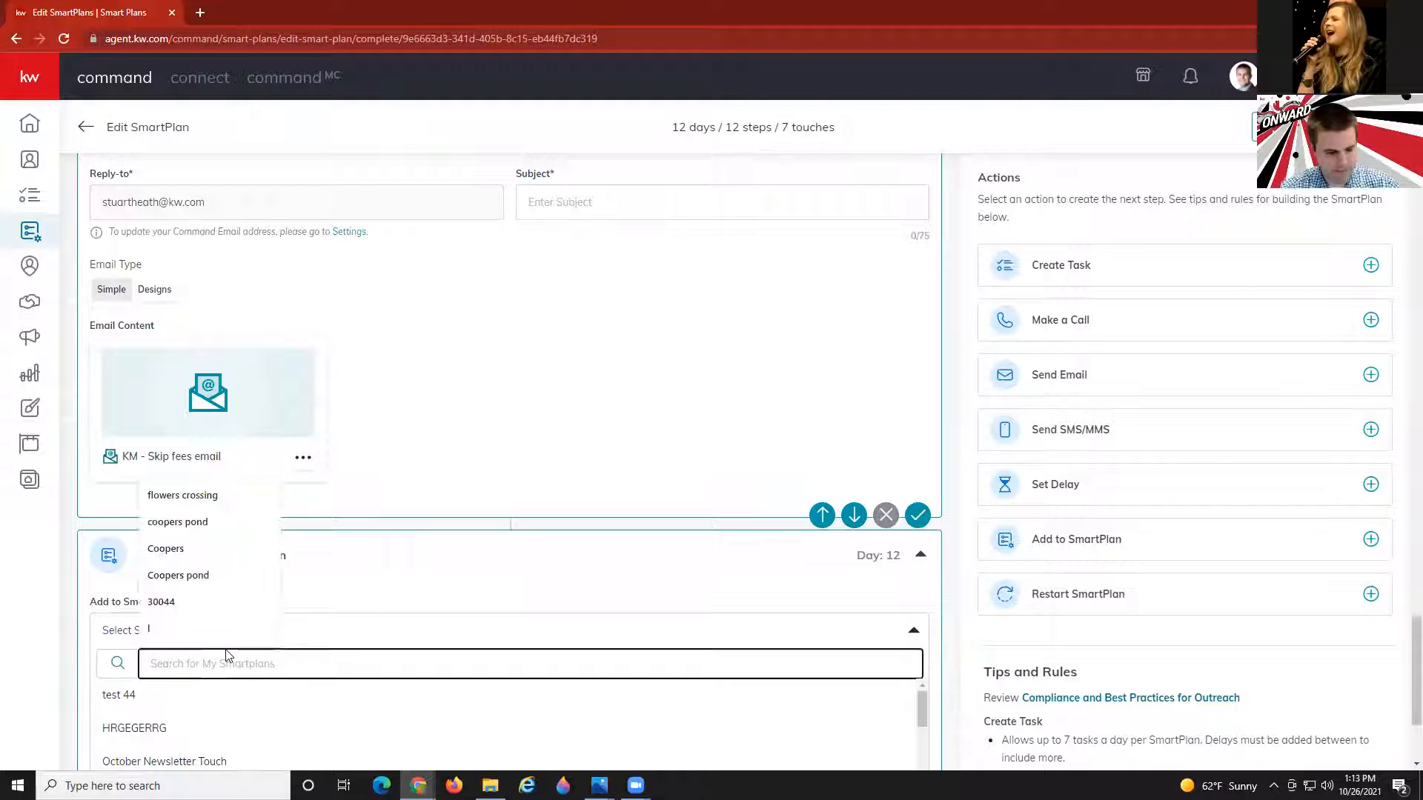
type("quo")
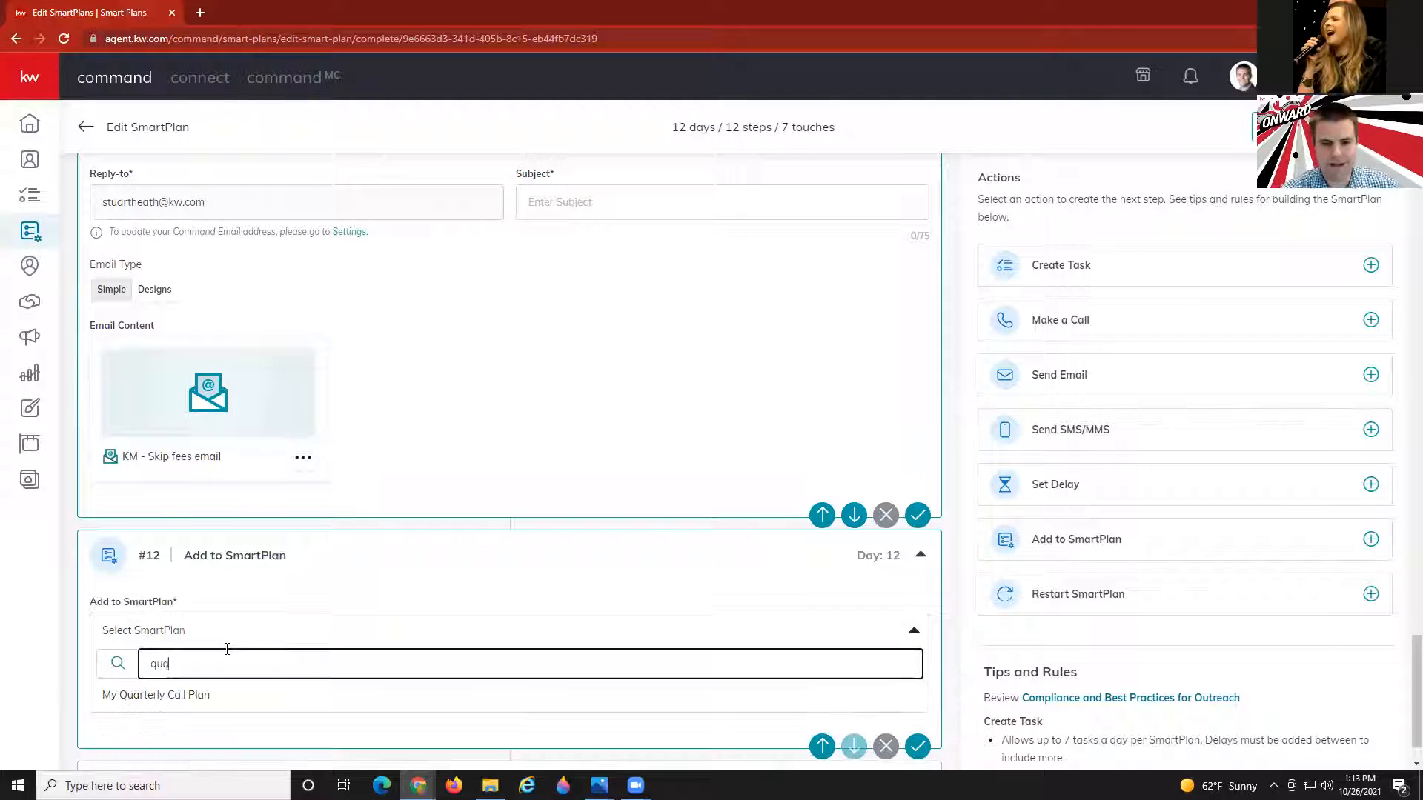
left_click(201, 699)
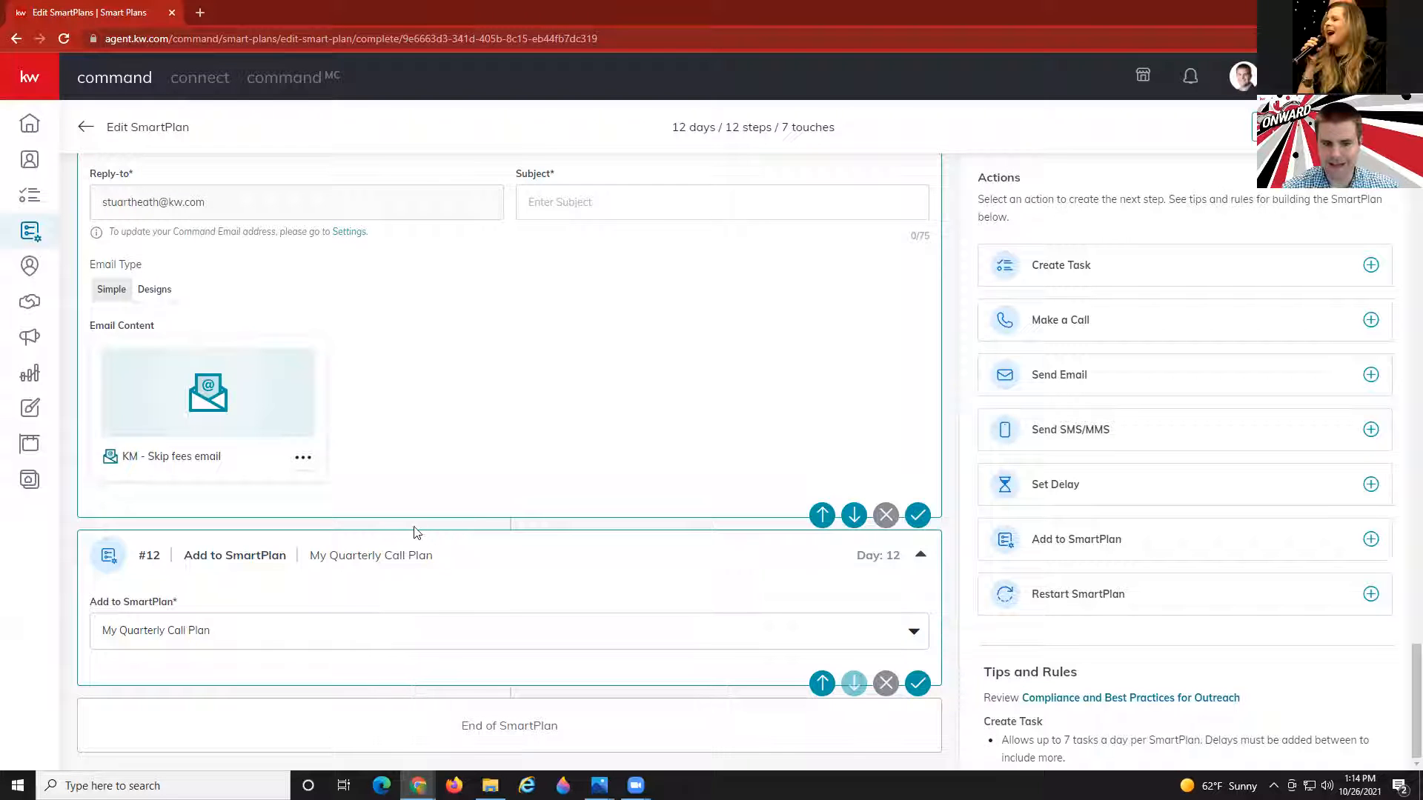
scroll(415, 529, "up", 1)
scroll(415, 529, "down", 1)
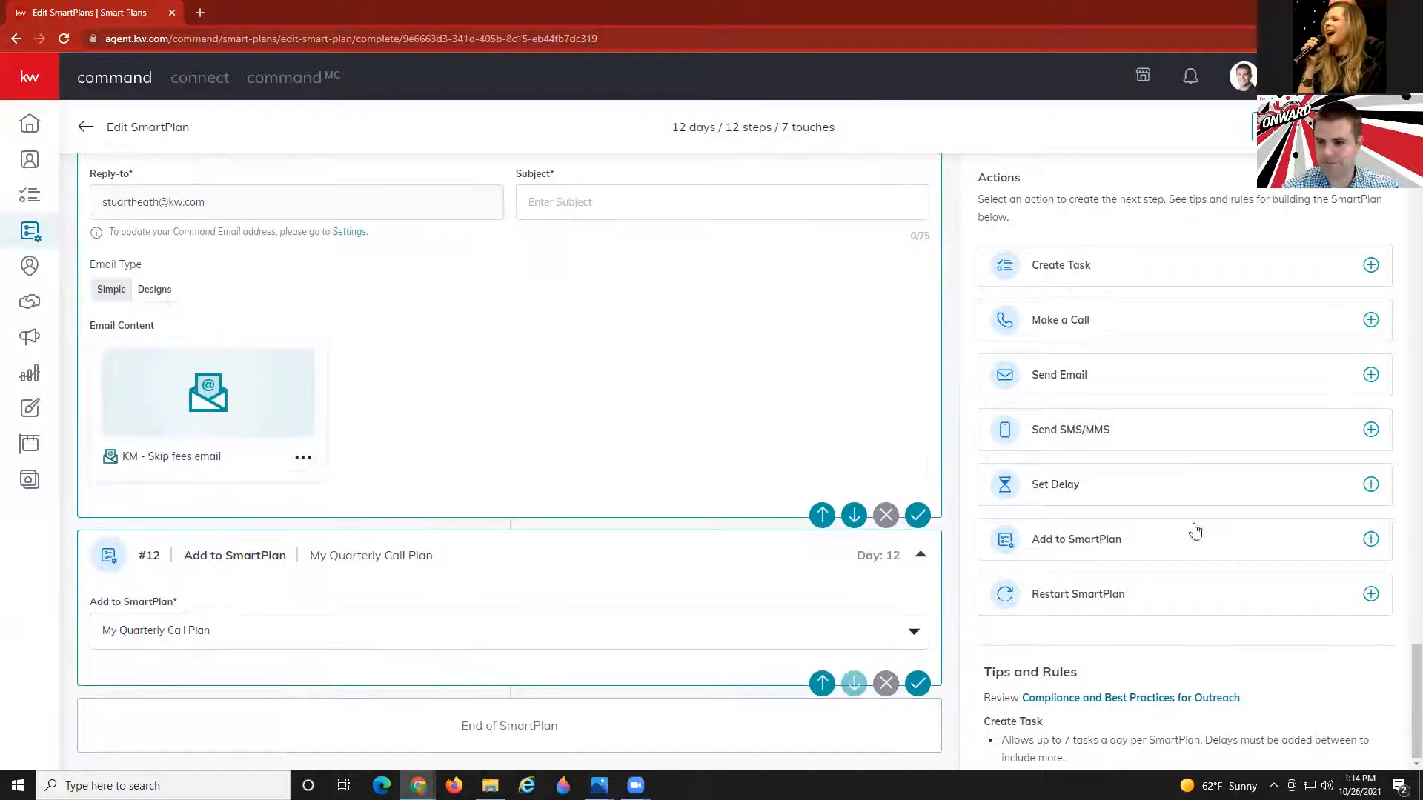
Add a delay step after the add-to-plan step and set it to 3 days.
left_click(1150, 489)
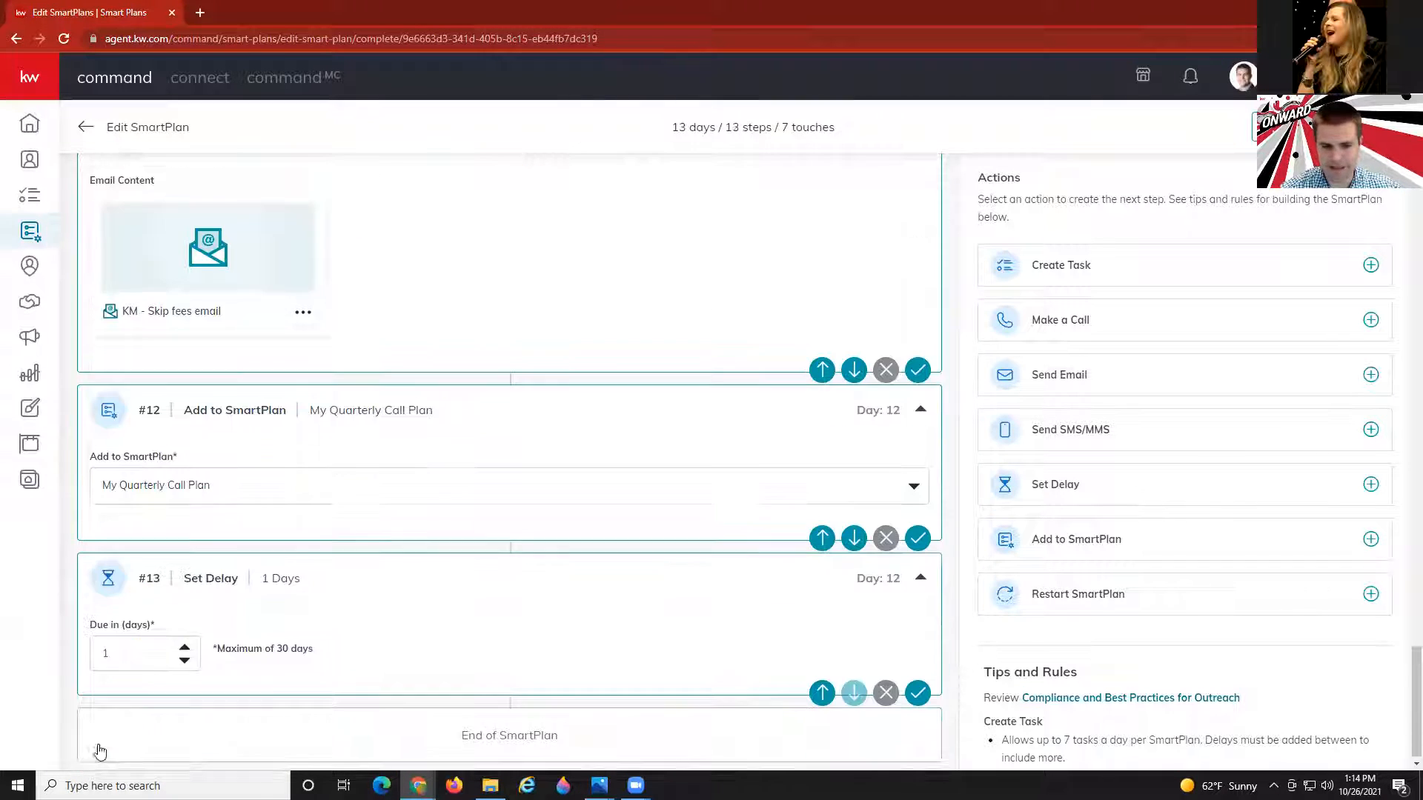
left_click(185, 639)
left_click(185, 639)
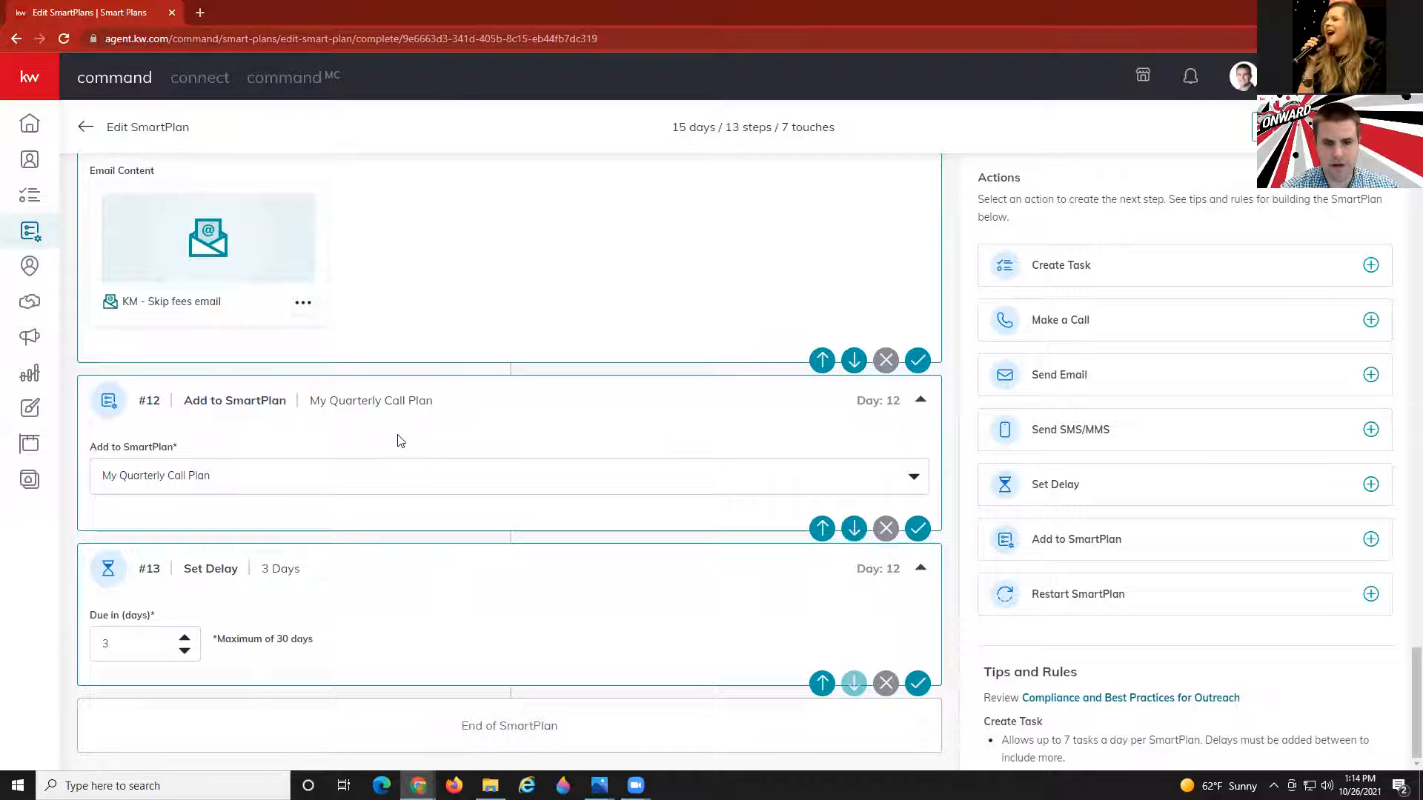
scroll(400, 444, "up", 4)
scroll(400, 444, "down", 5)
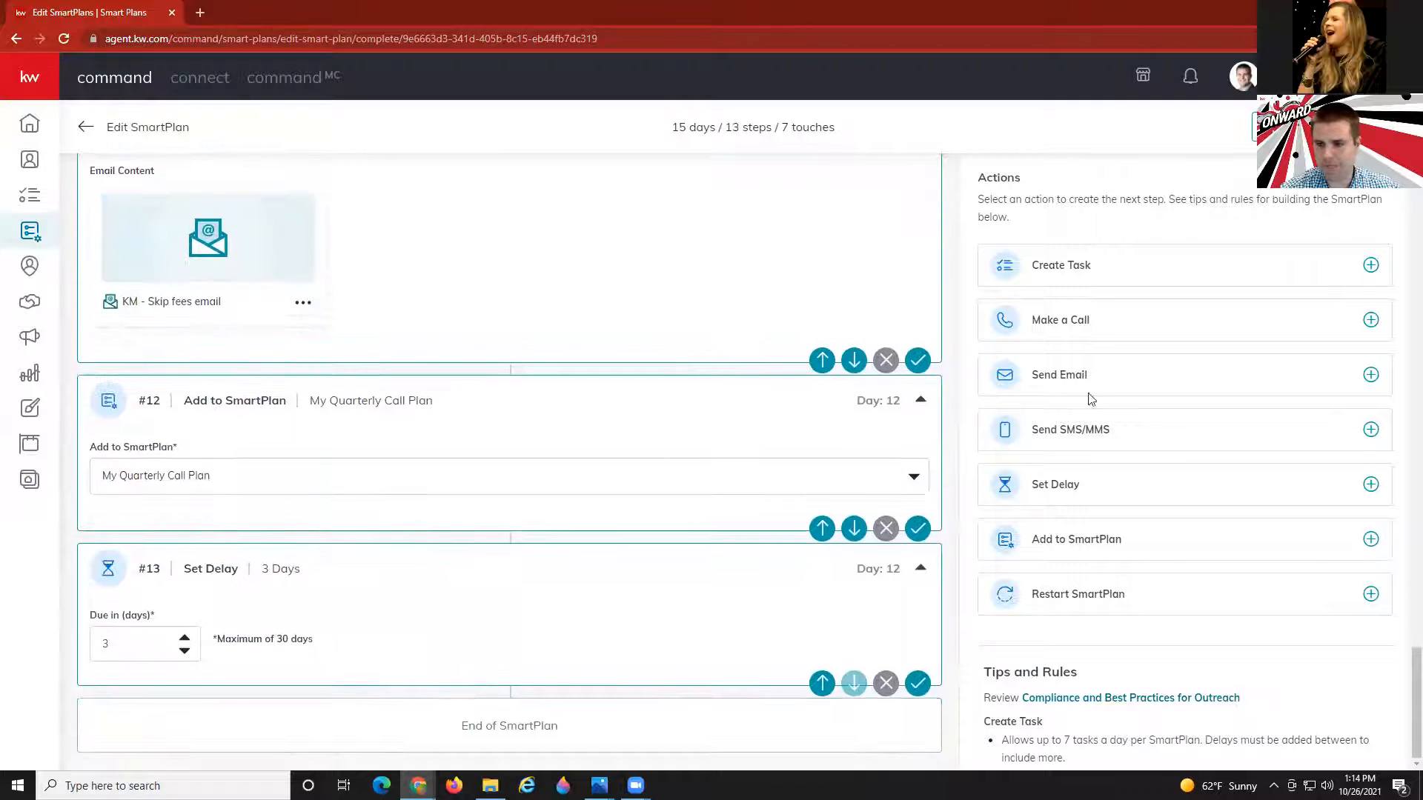
Add call step #14 named 'Call' plus the contact's first name, last name and phone fields.
left_click(1080, 324)
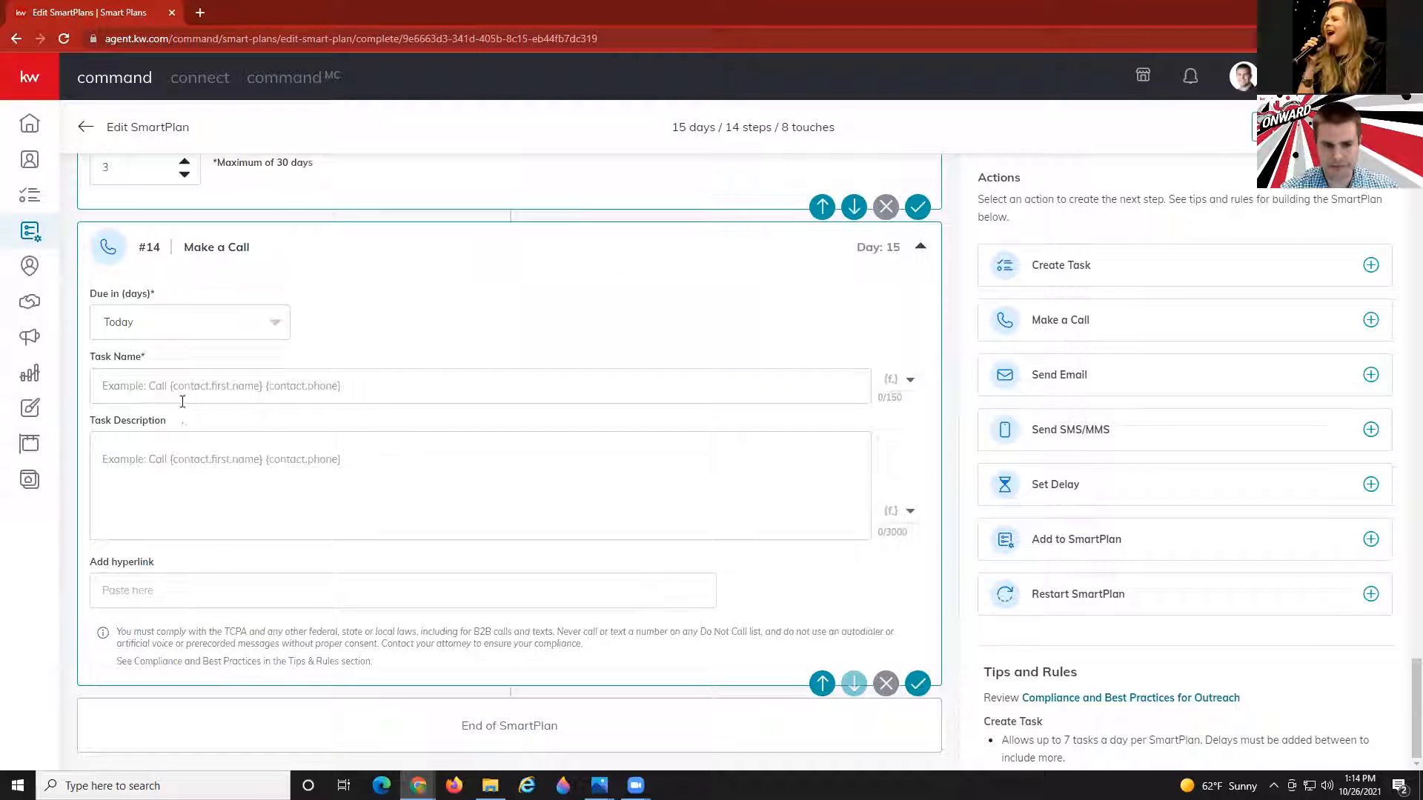
left_click(184, 385)
type("Call")
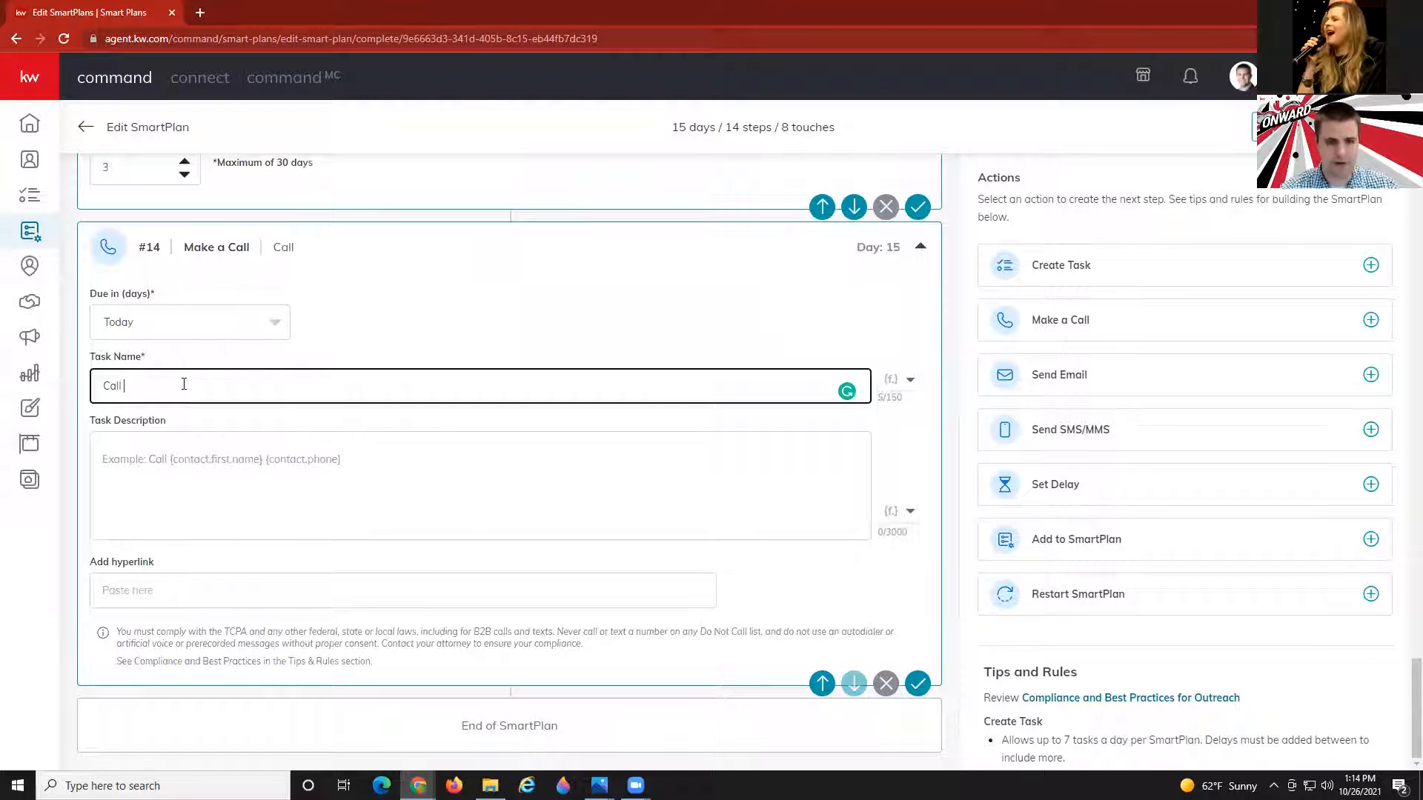
left_click(896, 389)
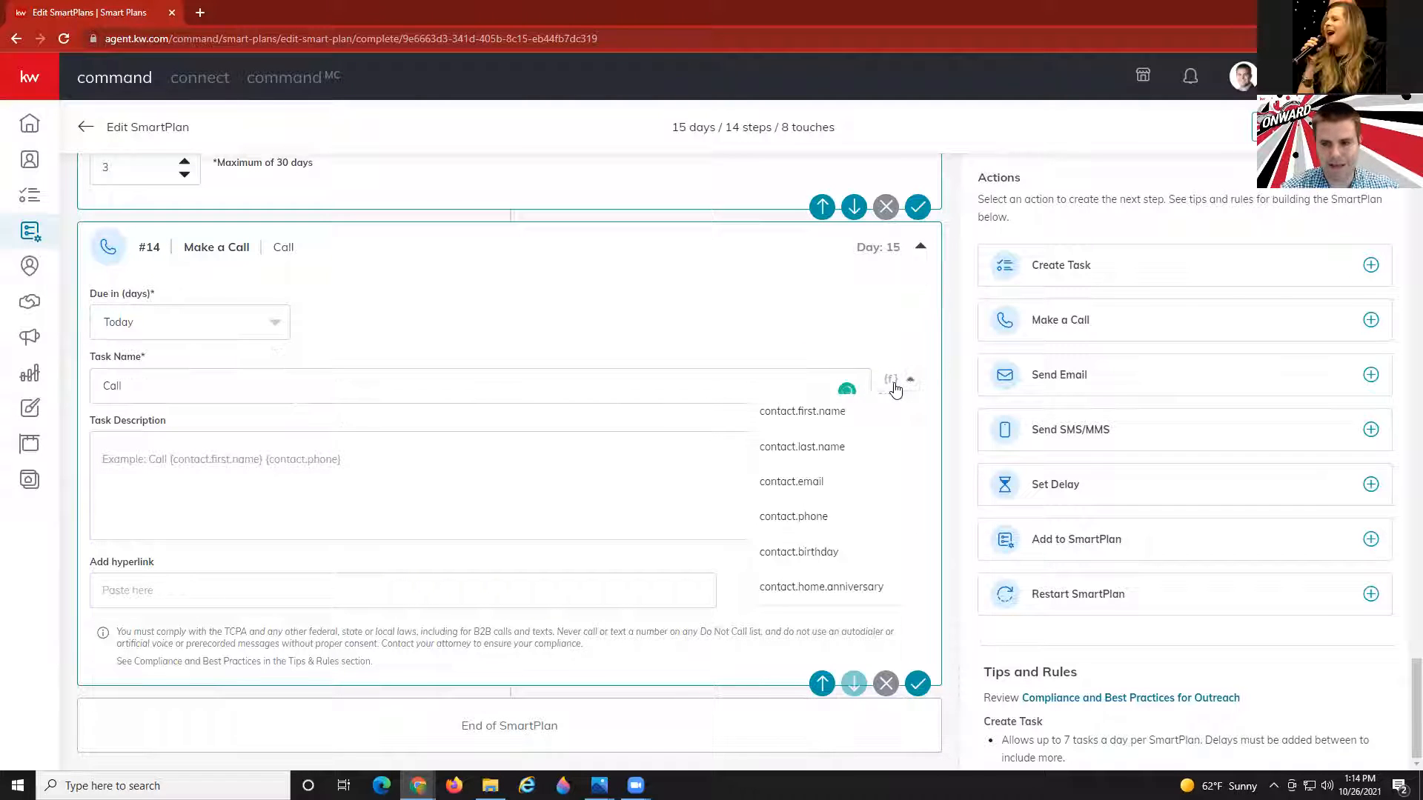
left_click(818, 411)
left_click(893, 384)
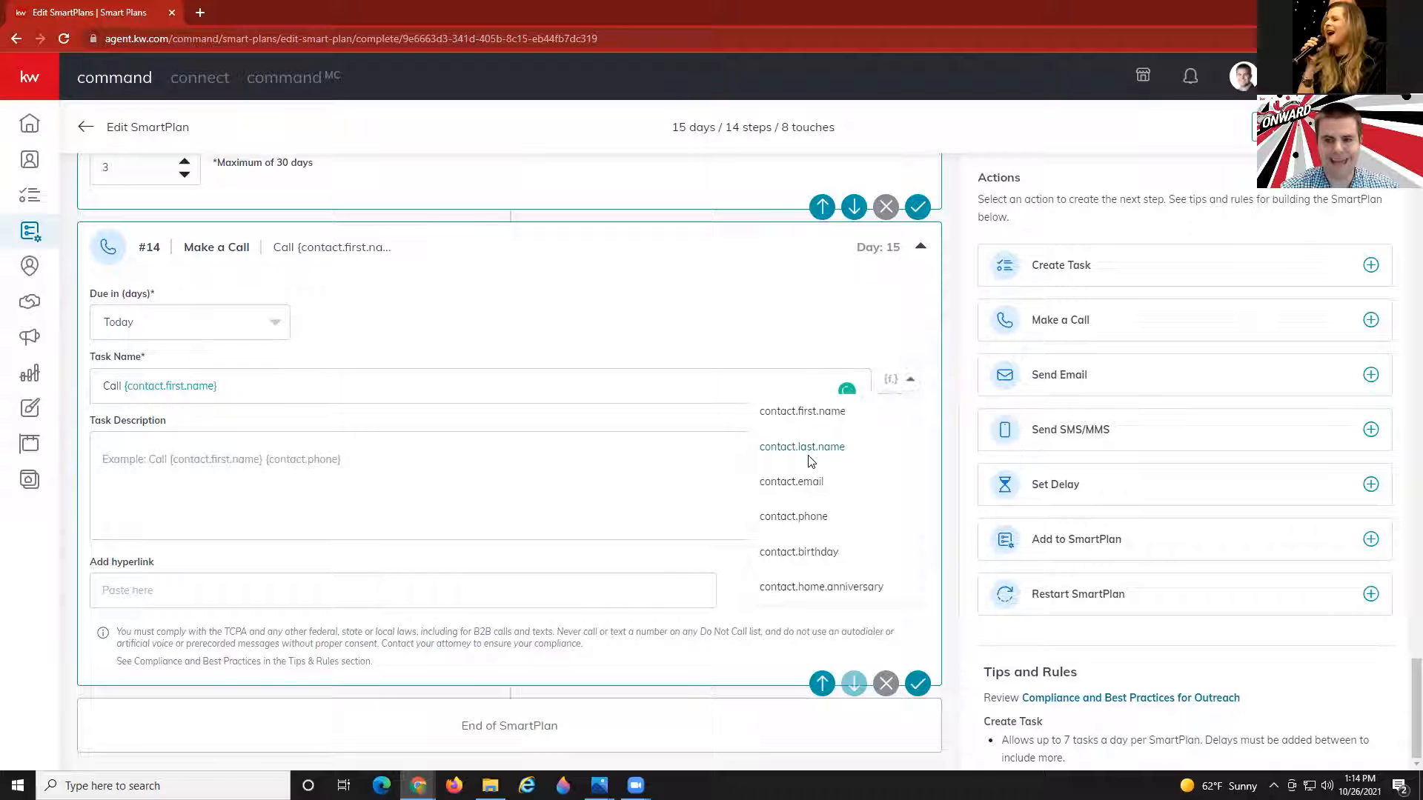
left_click(812, 447)
left_click(904, 383)
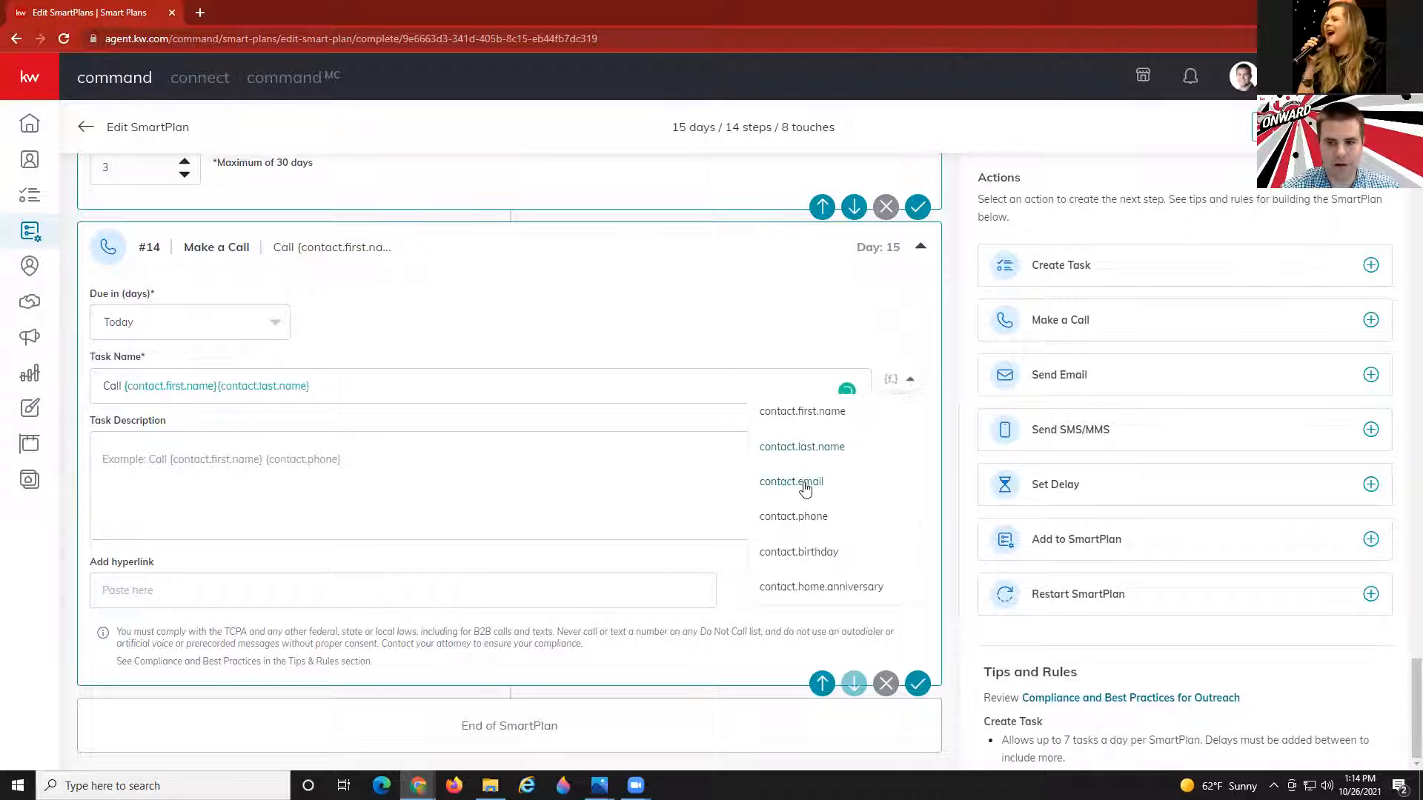
left_click(807, 517)
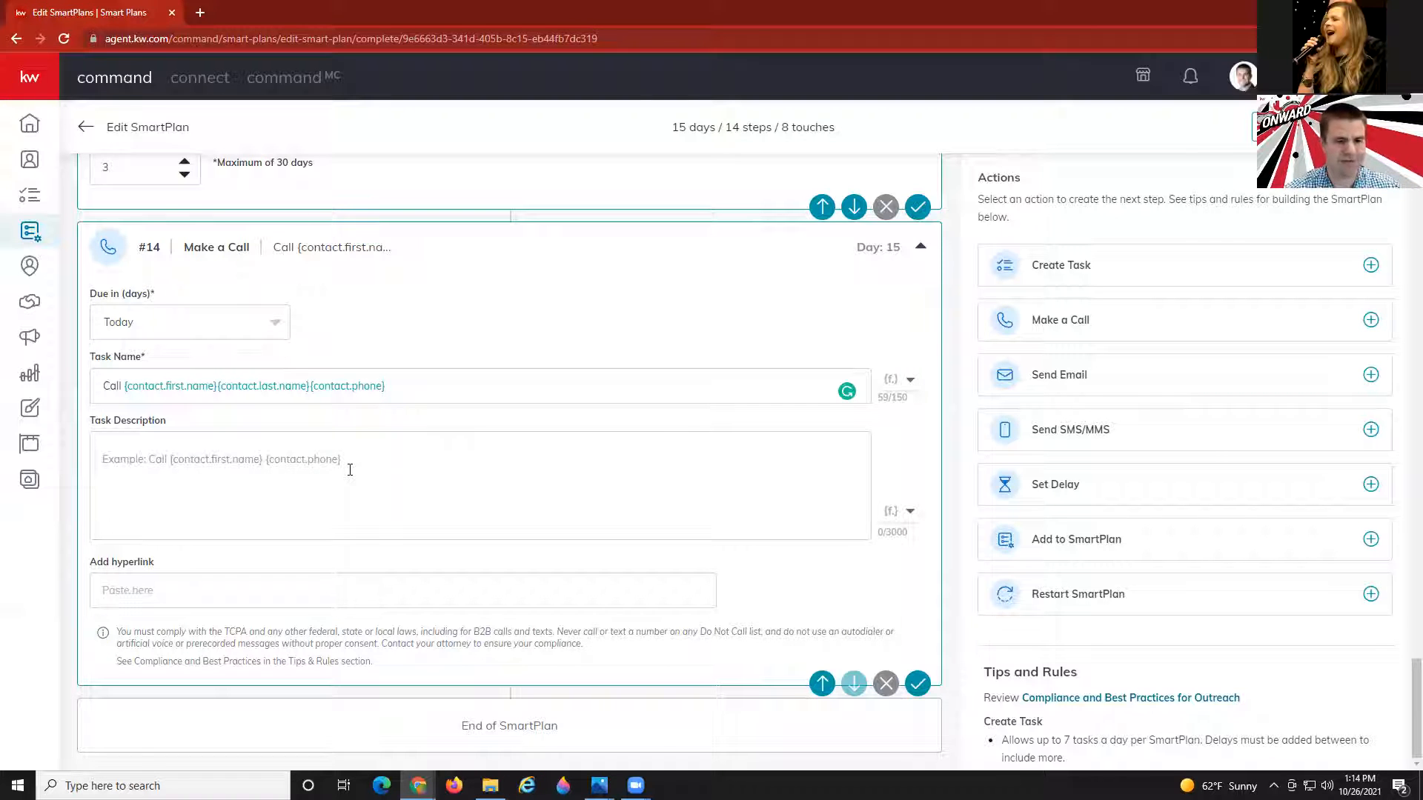
Enter 'Ask them about financing and saving money.' as the task description of call step #14.
left_click(335, 460)
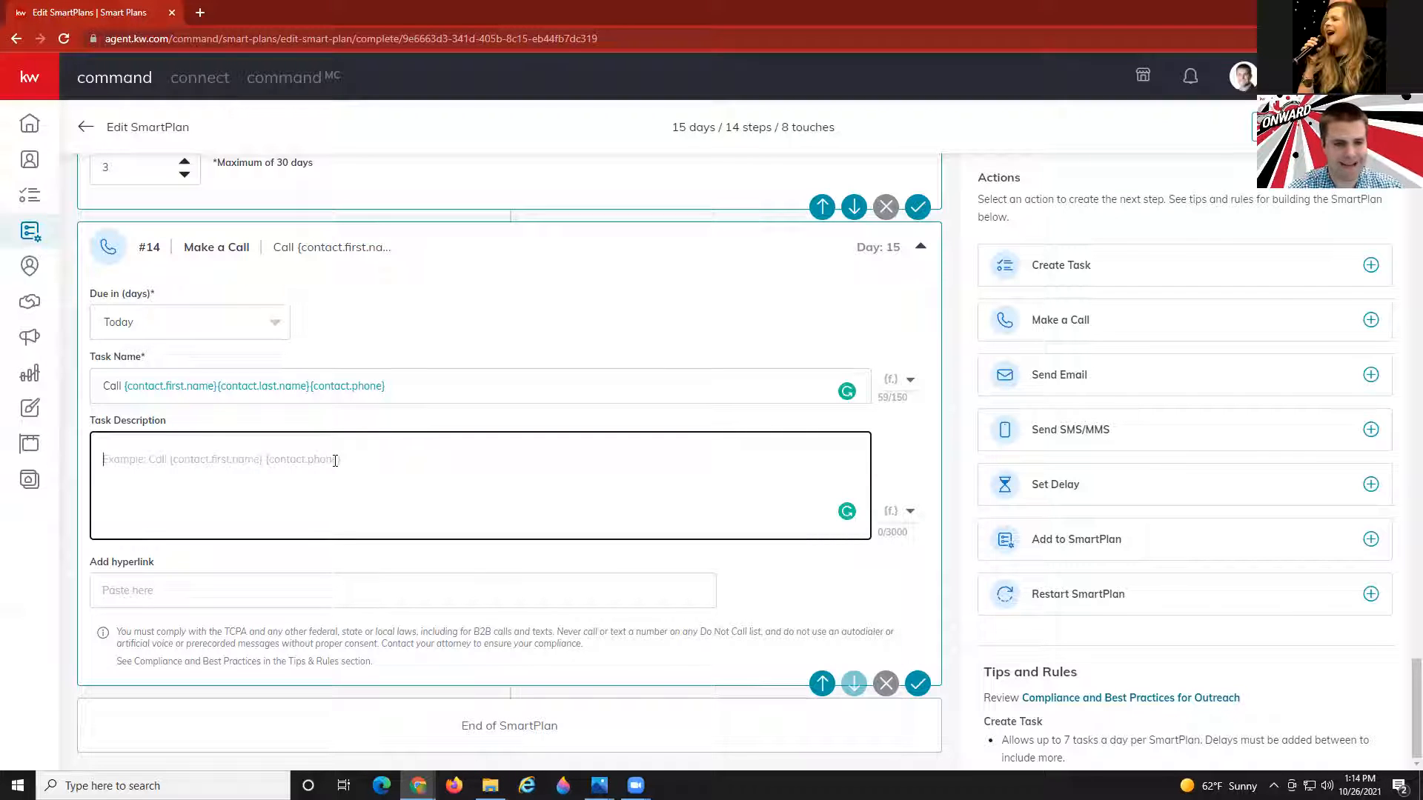
type("Ask t")
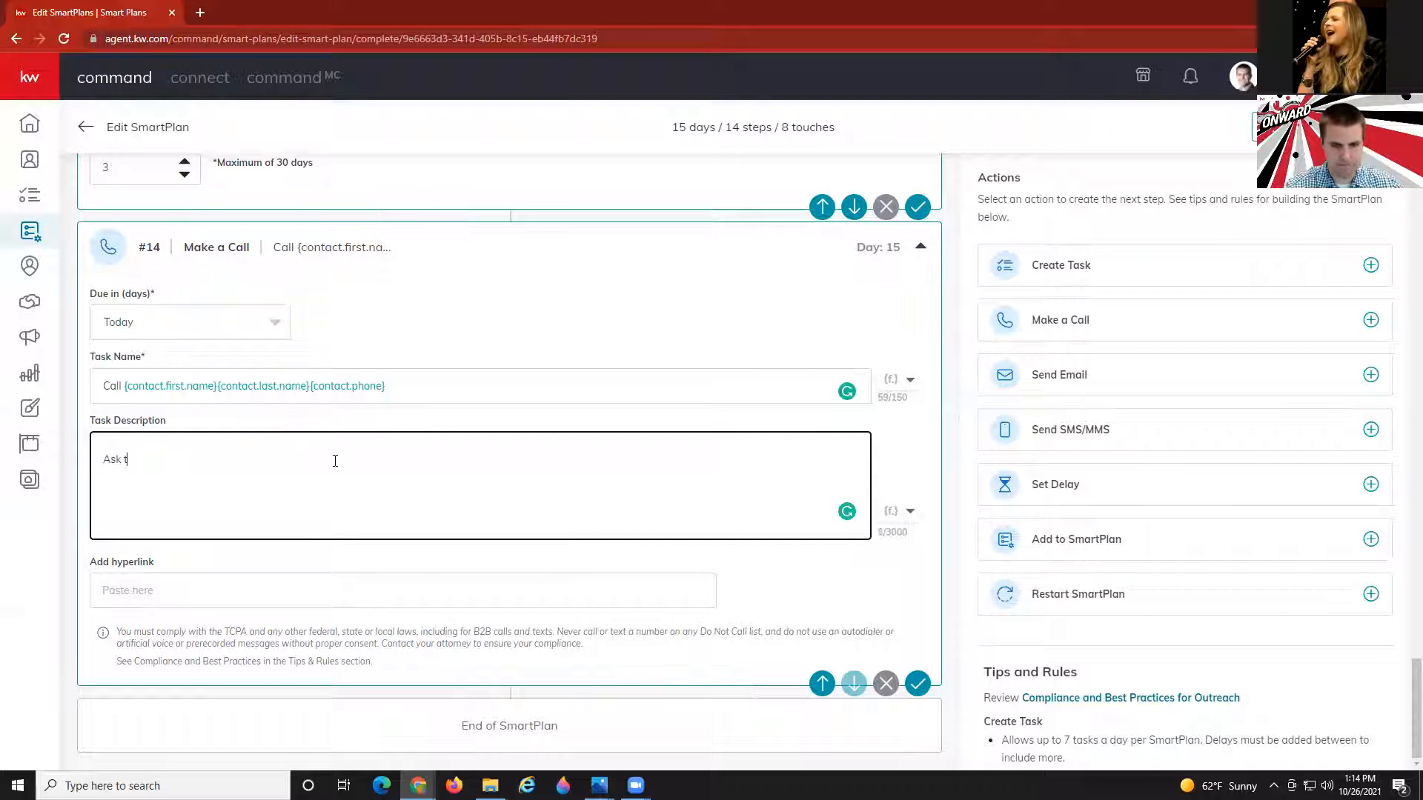
type("hem about fin")
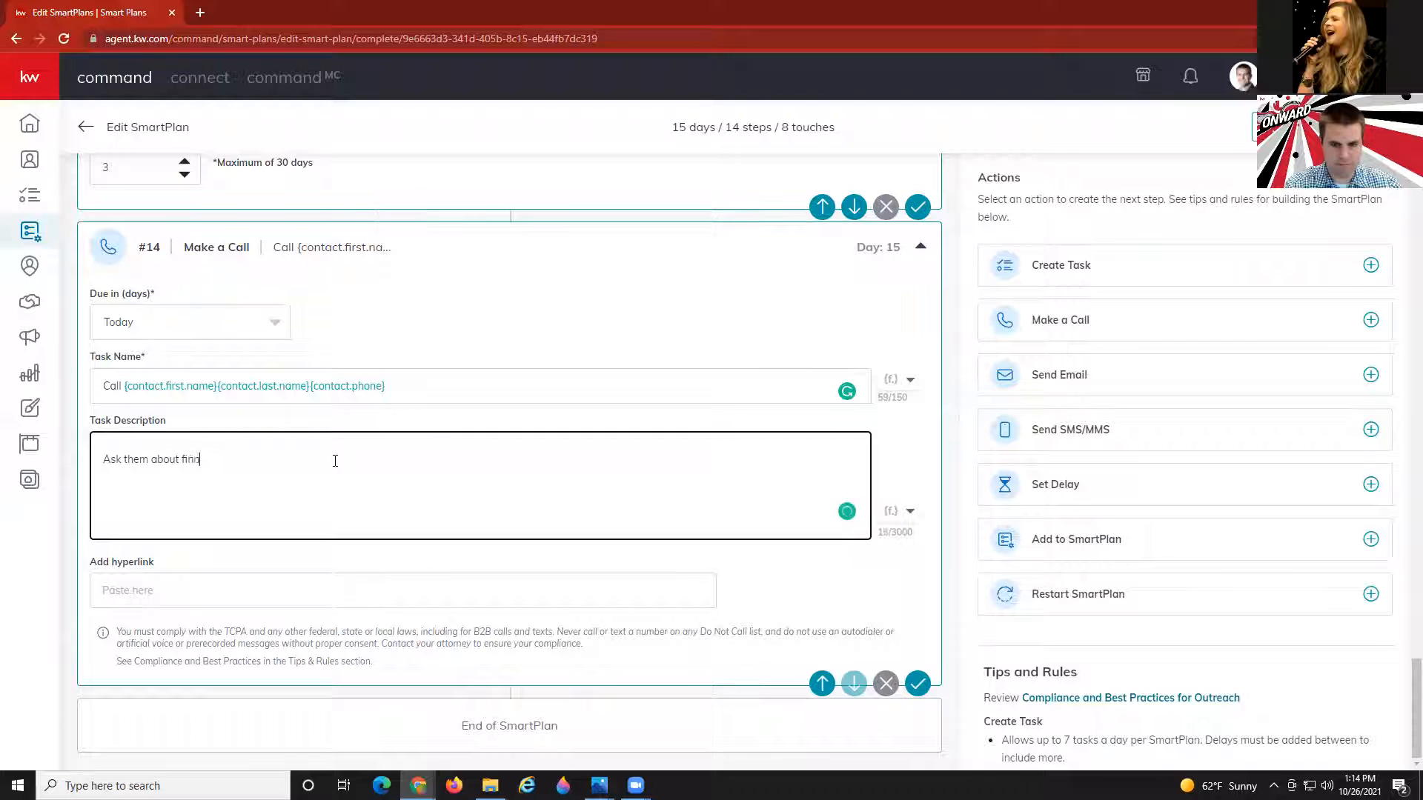
type("ancing and saving mo")
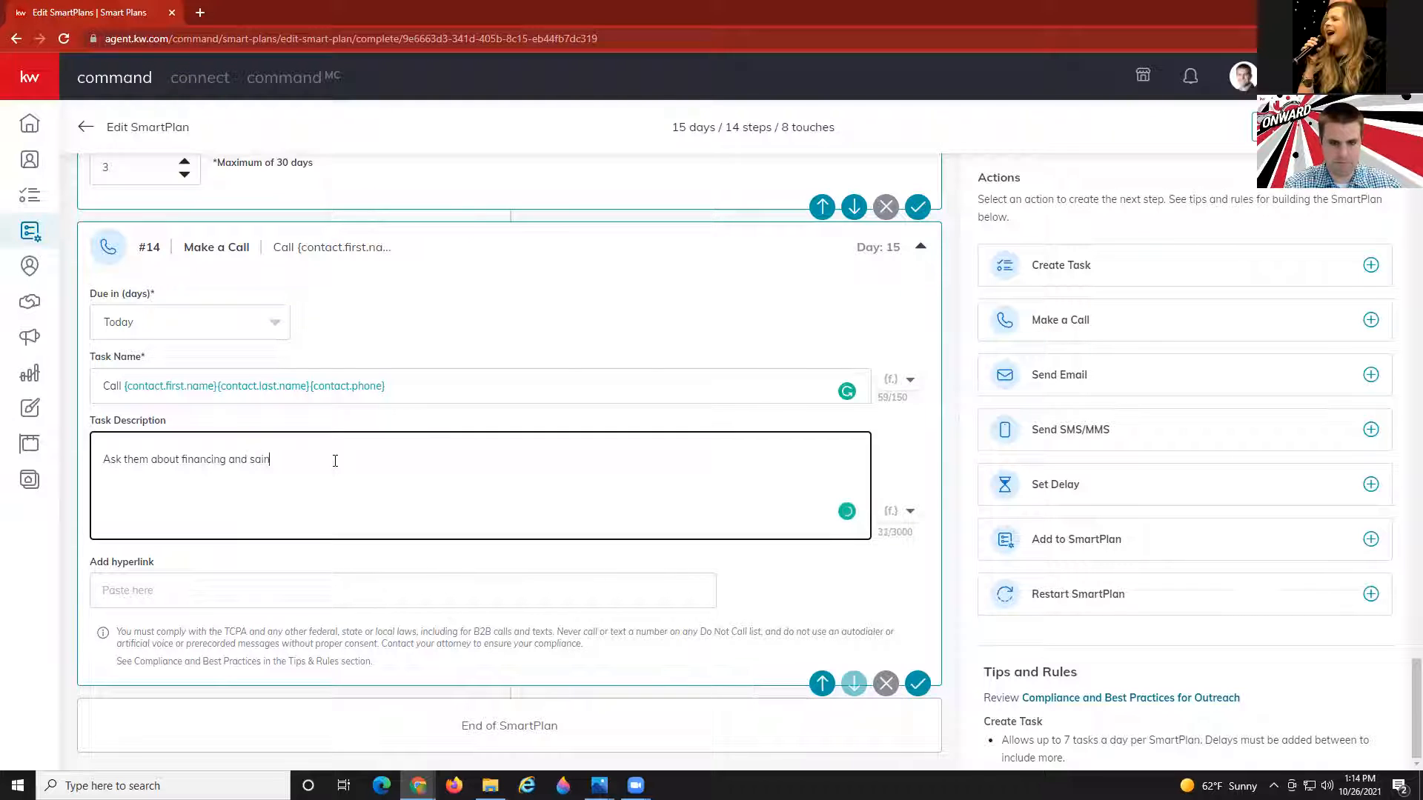
type("ney.")
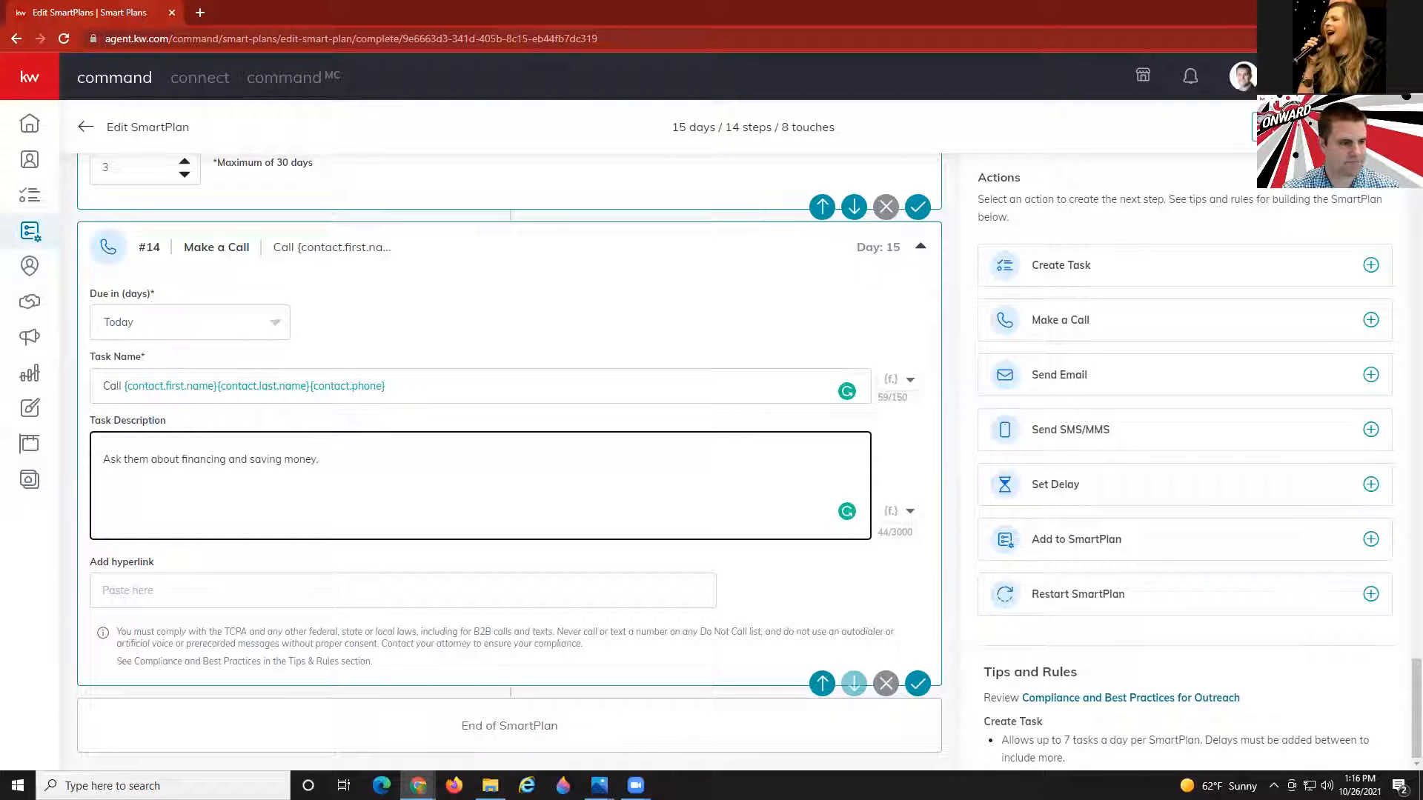
left_click(215, 561)
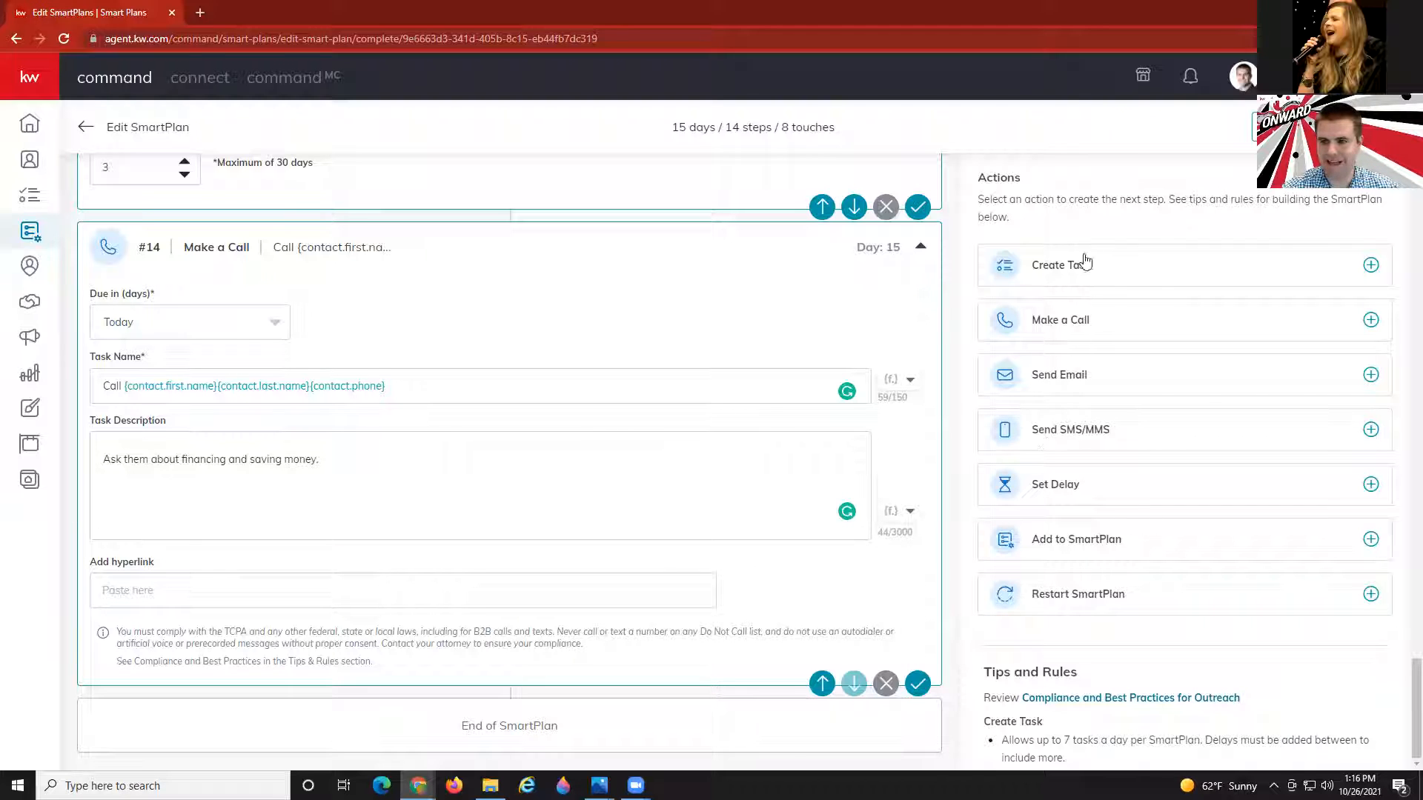
Add 1-day delay #15 and task #16, naming the task with the contact's first and last name.
left_click(1076, 483)
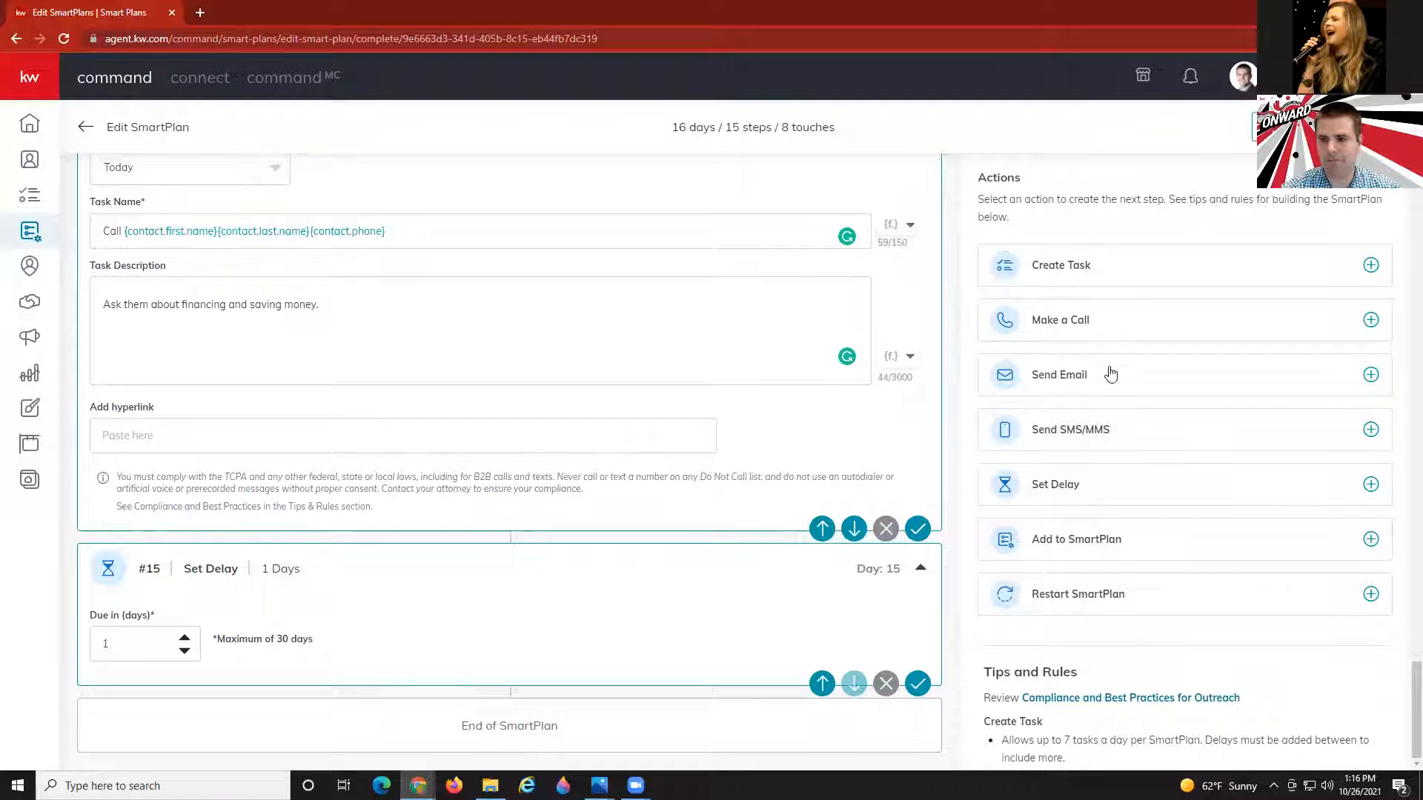
left_click(1094, 271)
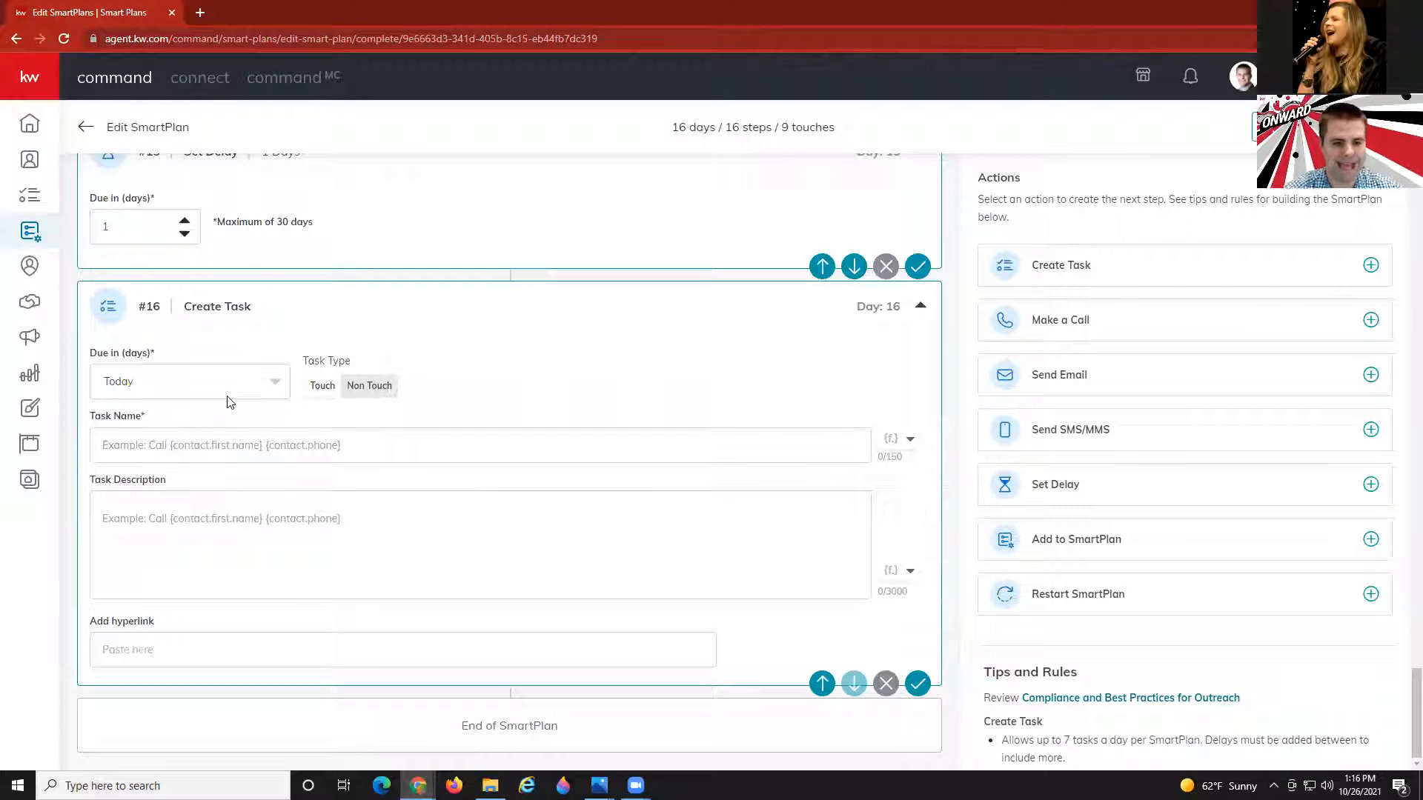
left_click(243, 440)
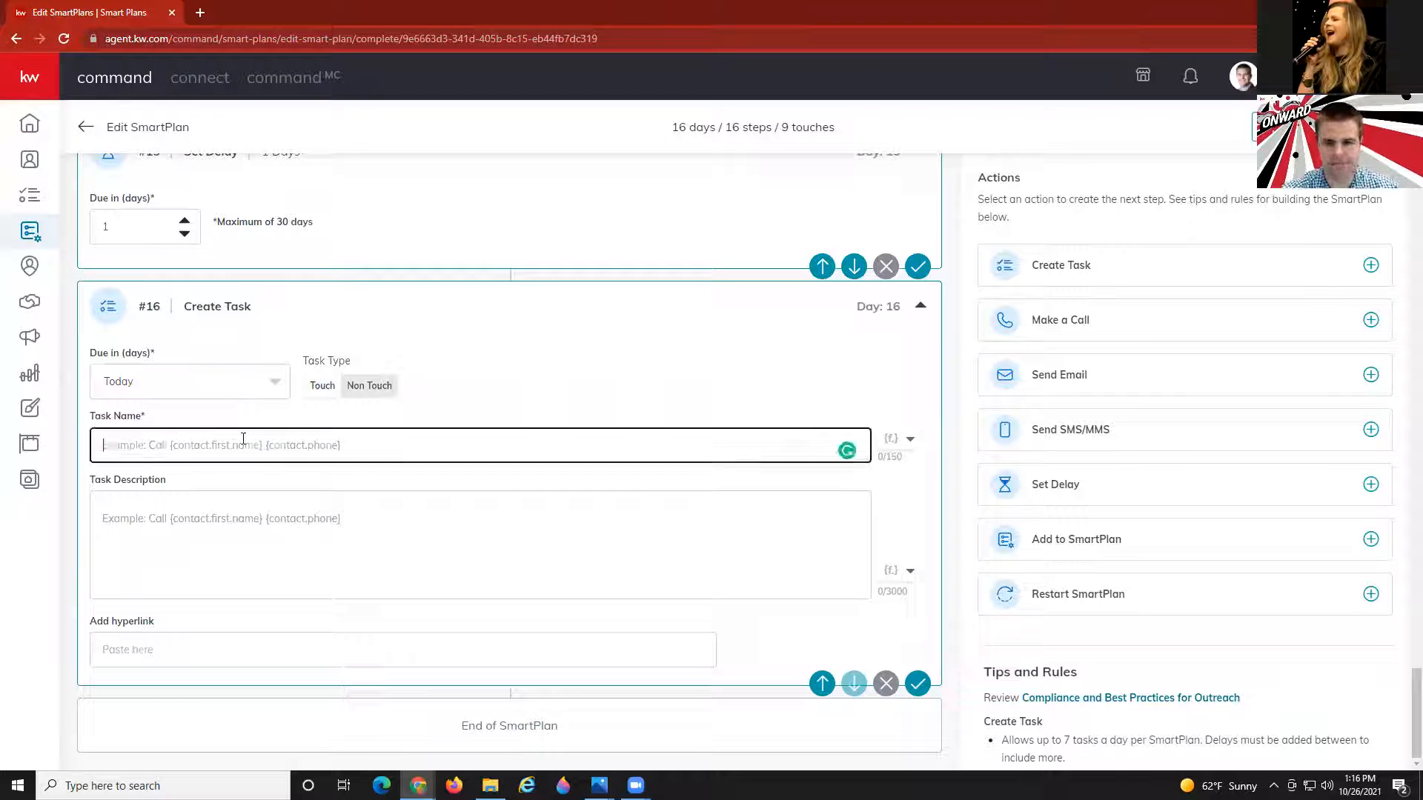
left_click(890, 439)
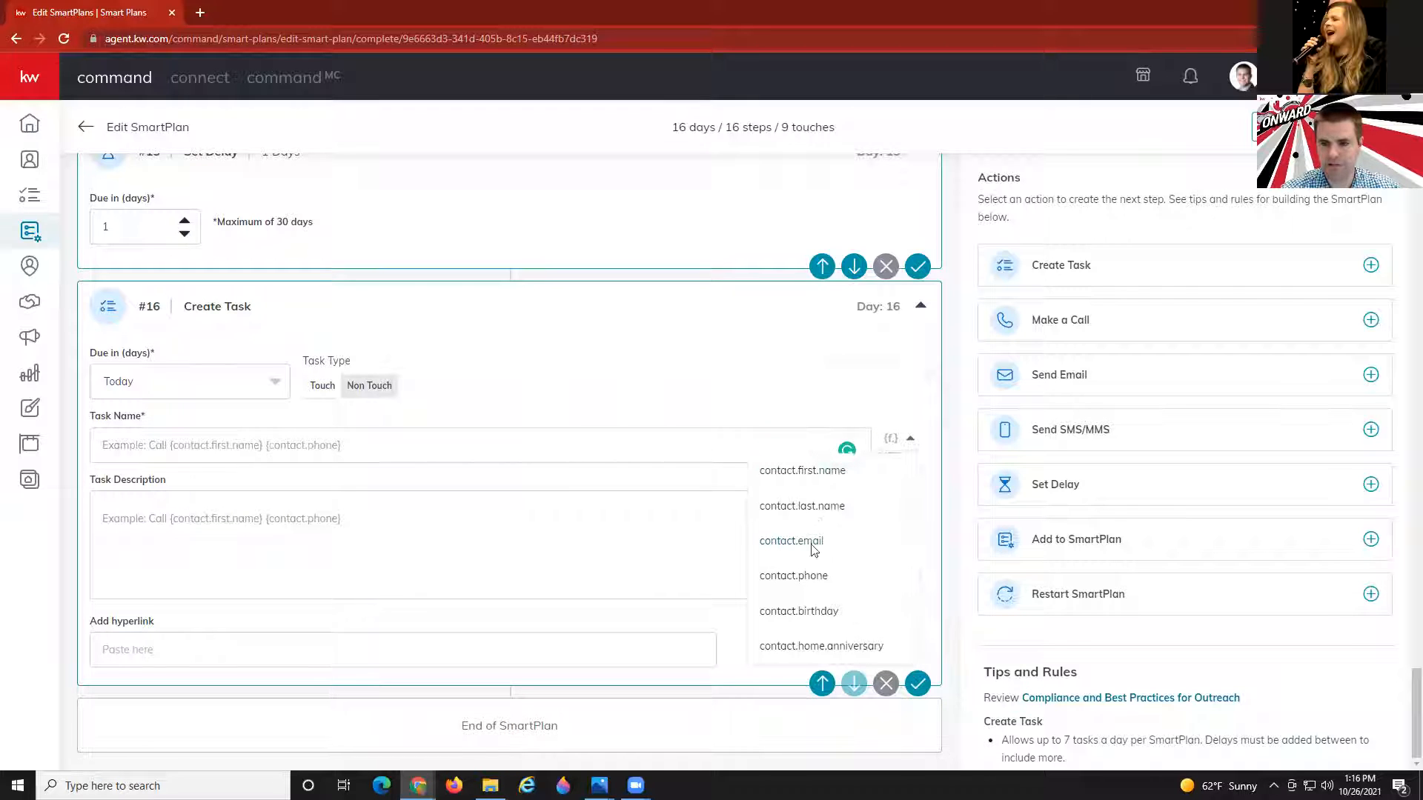
left_click(797, 476)
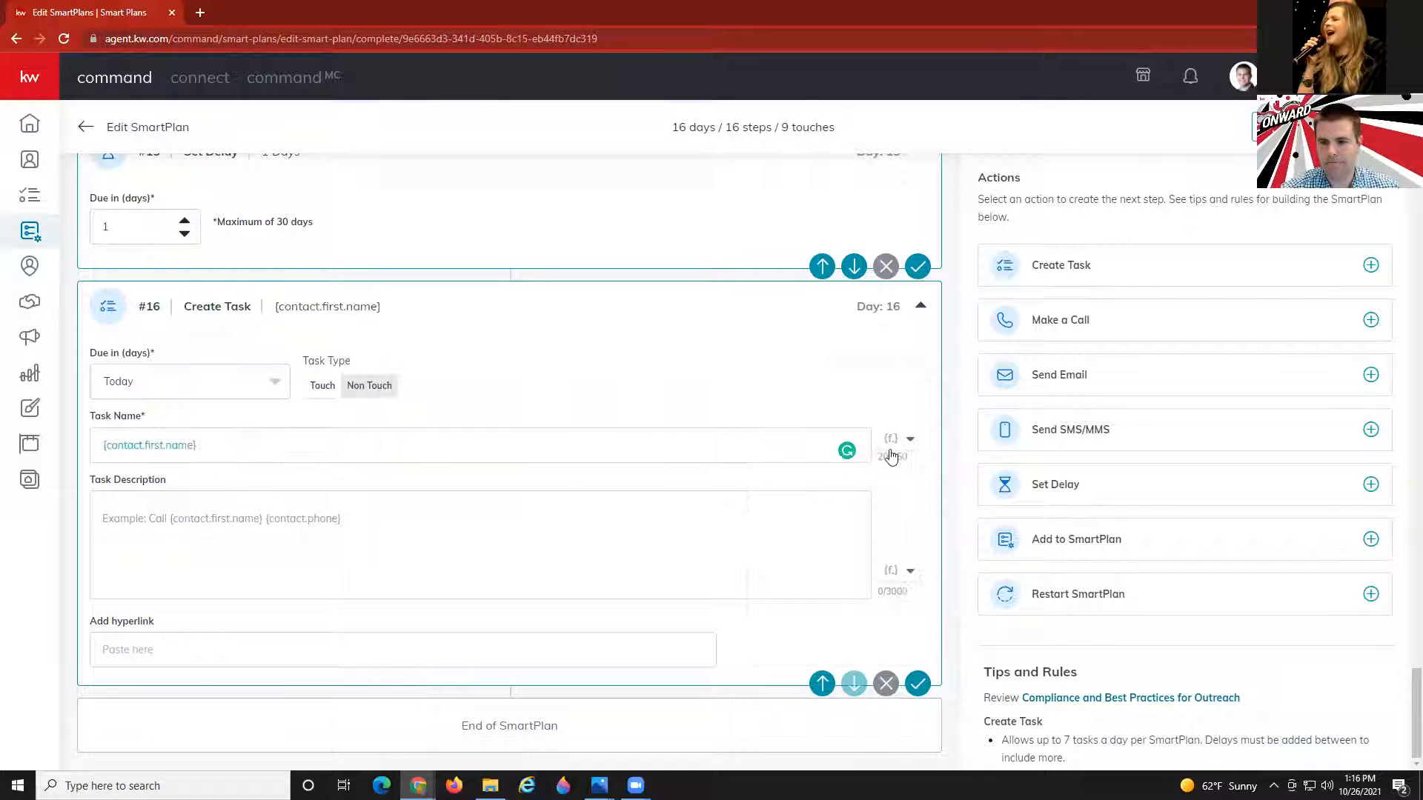
left_click(890, 440)
left_click(853, 507)
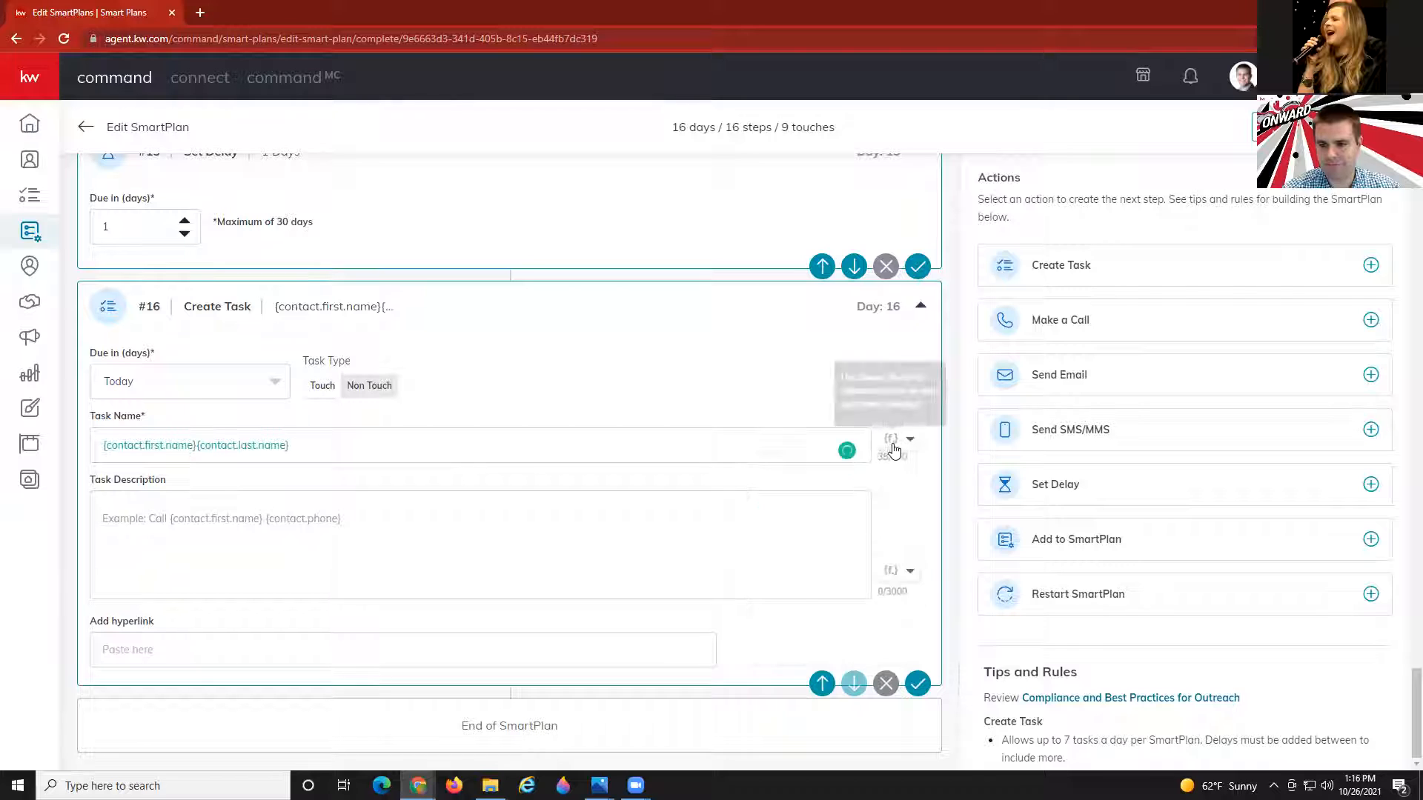
Append the contact's phone to the task name and describe it 'Invite to next open house.'.
left_click(892, 440)
left_click(789, 577)
left_click(269, 513)
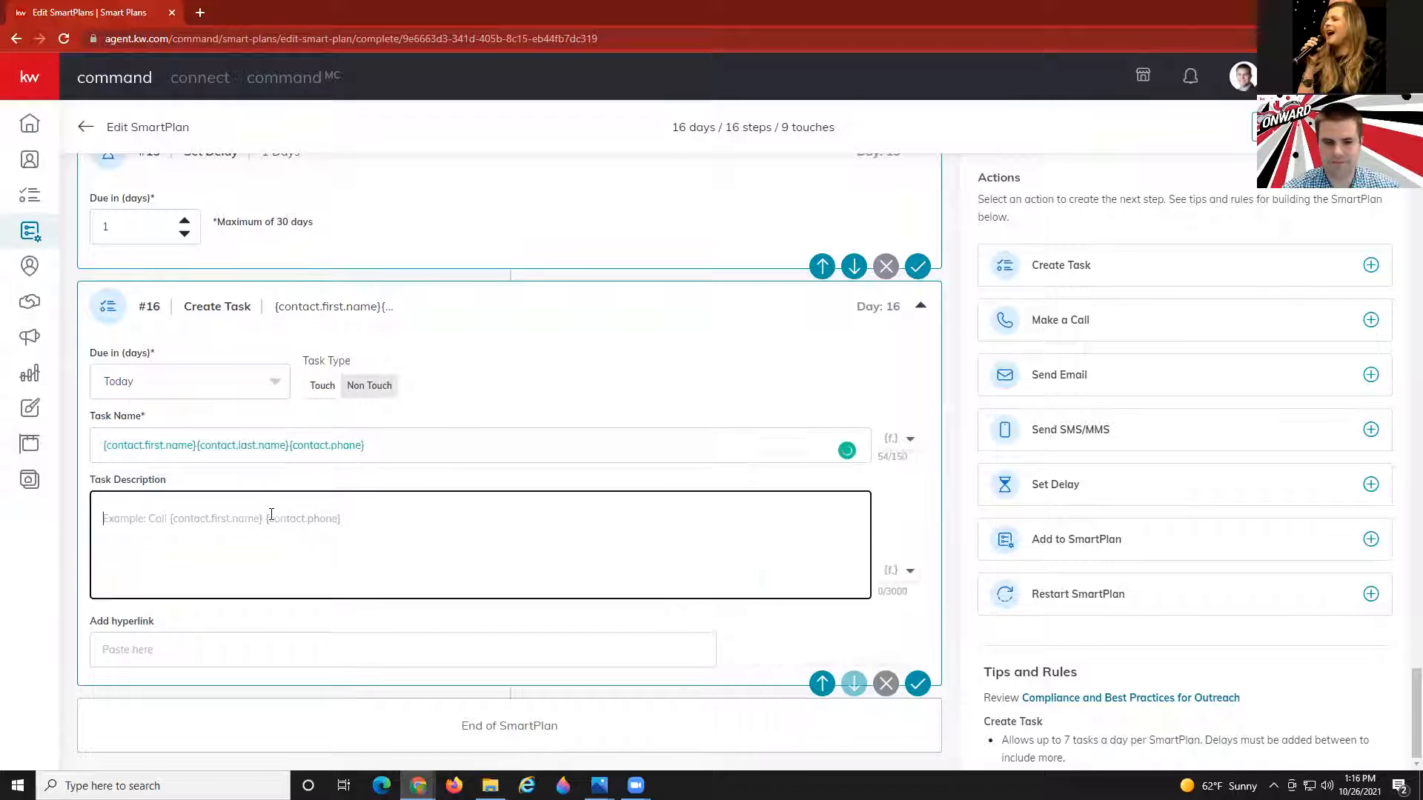
type("Invite ")
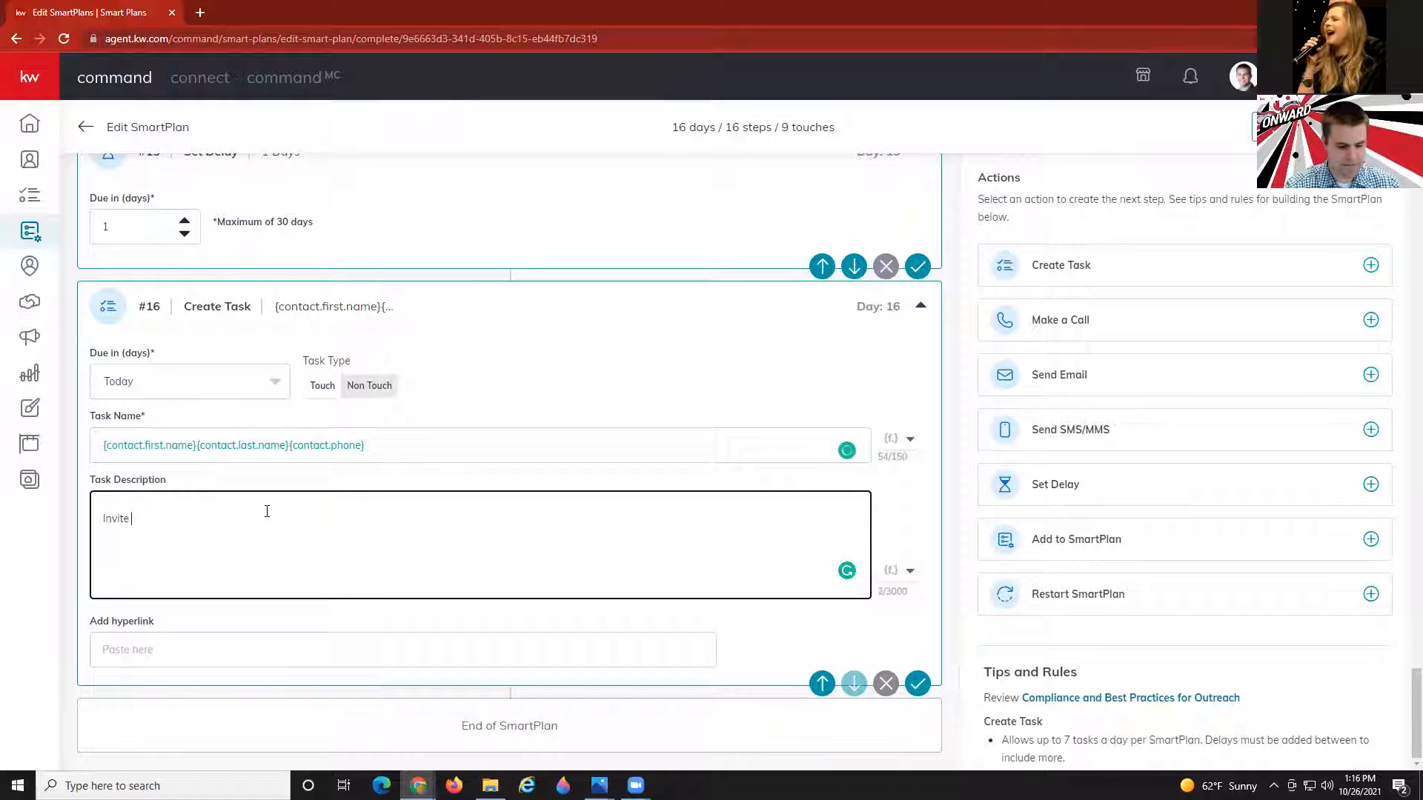
type("to next open house.")
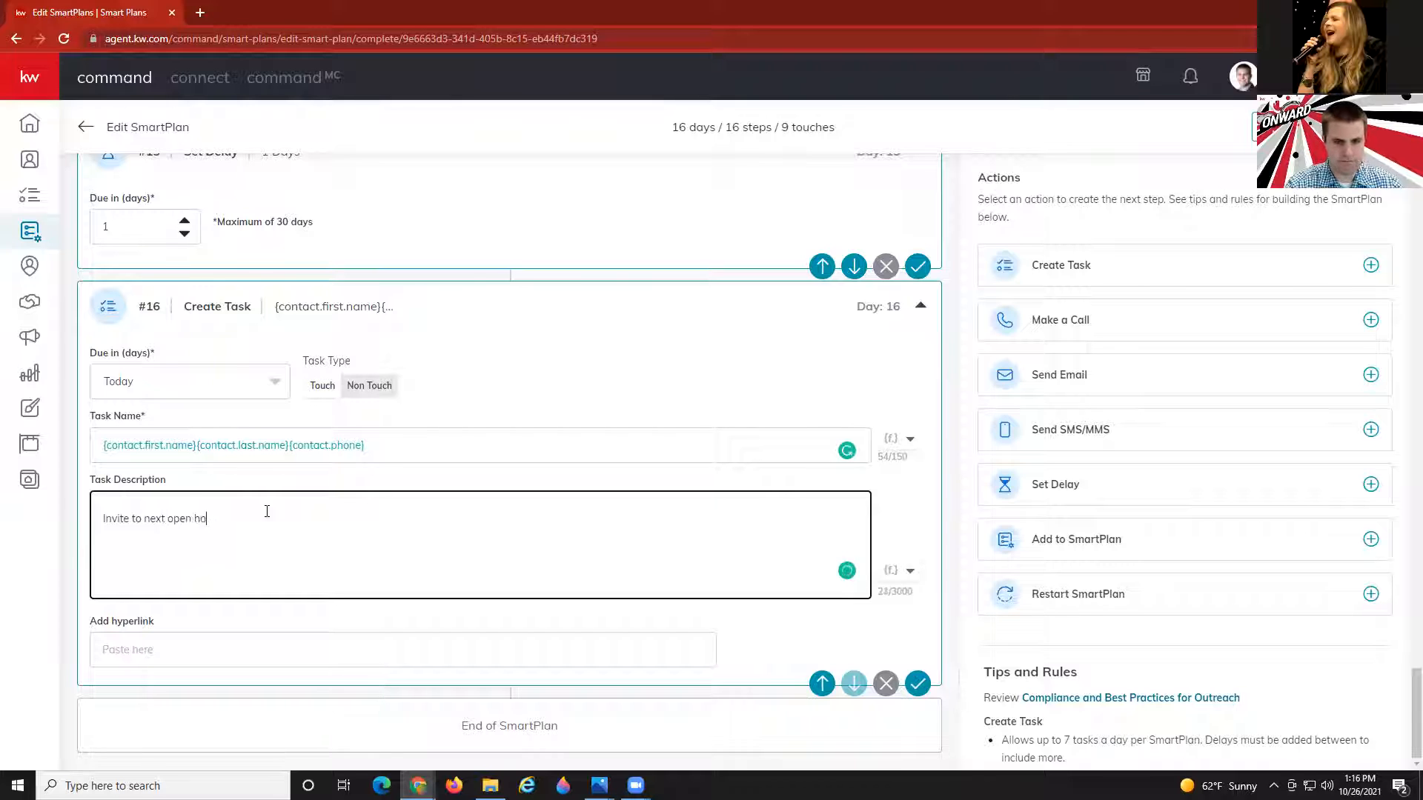
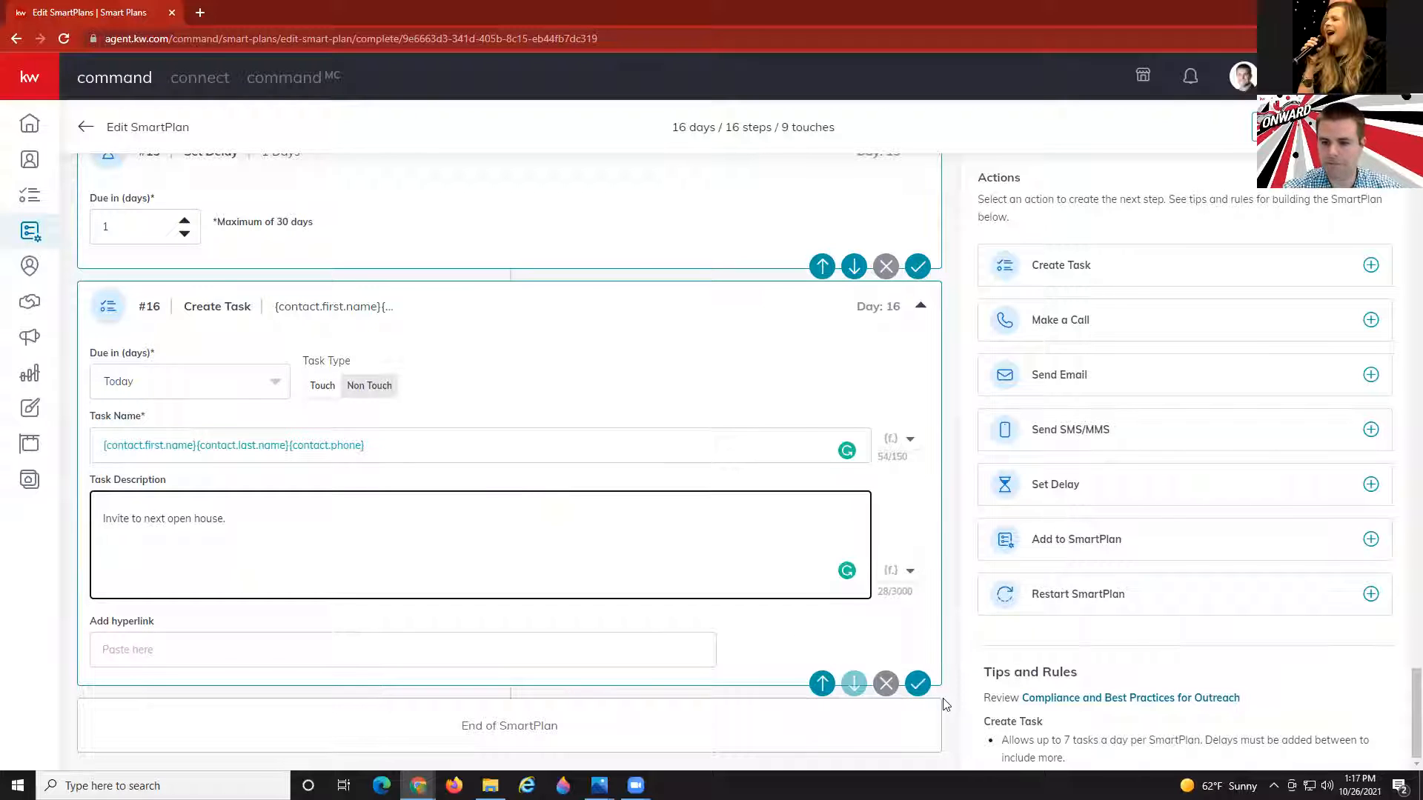
Save step #16, the day-16 task 'Invite to next open house.'.
left_click(917, 684)
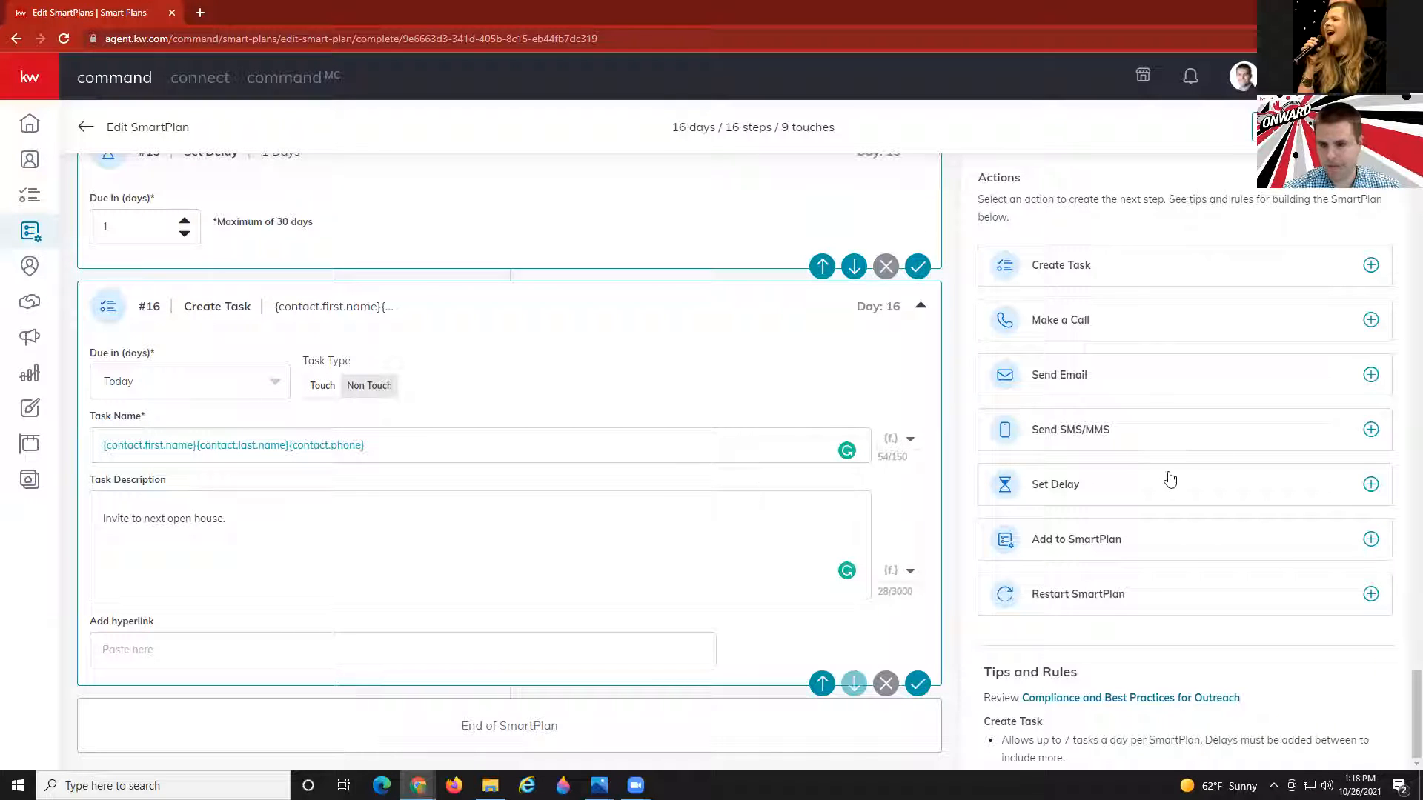
Add a 1-day delay and a day-17 email 'Do's & Don't Of Home Buying' using a design.
left_click(1117, 484)
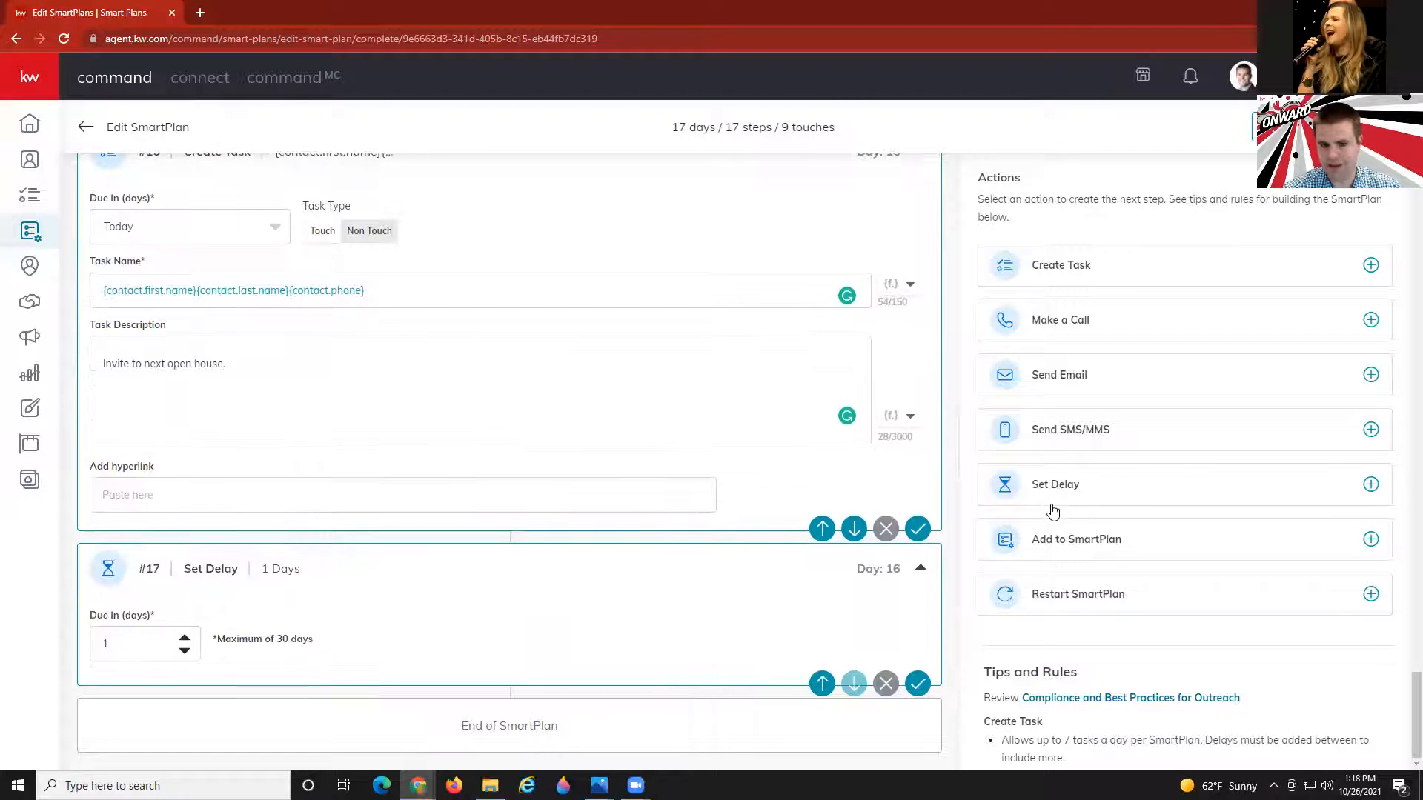
left_click(1081, 381)
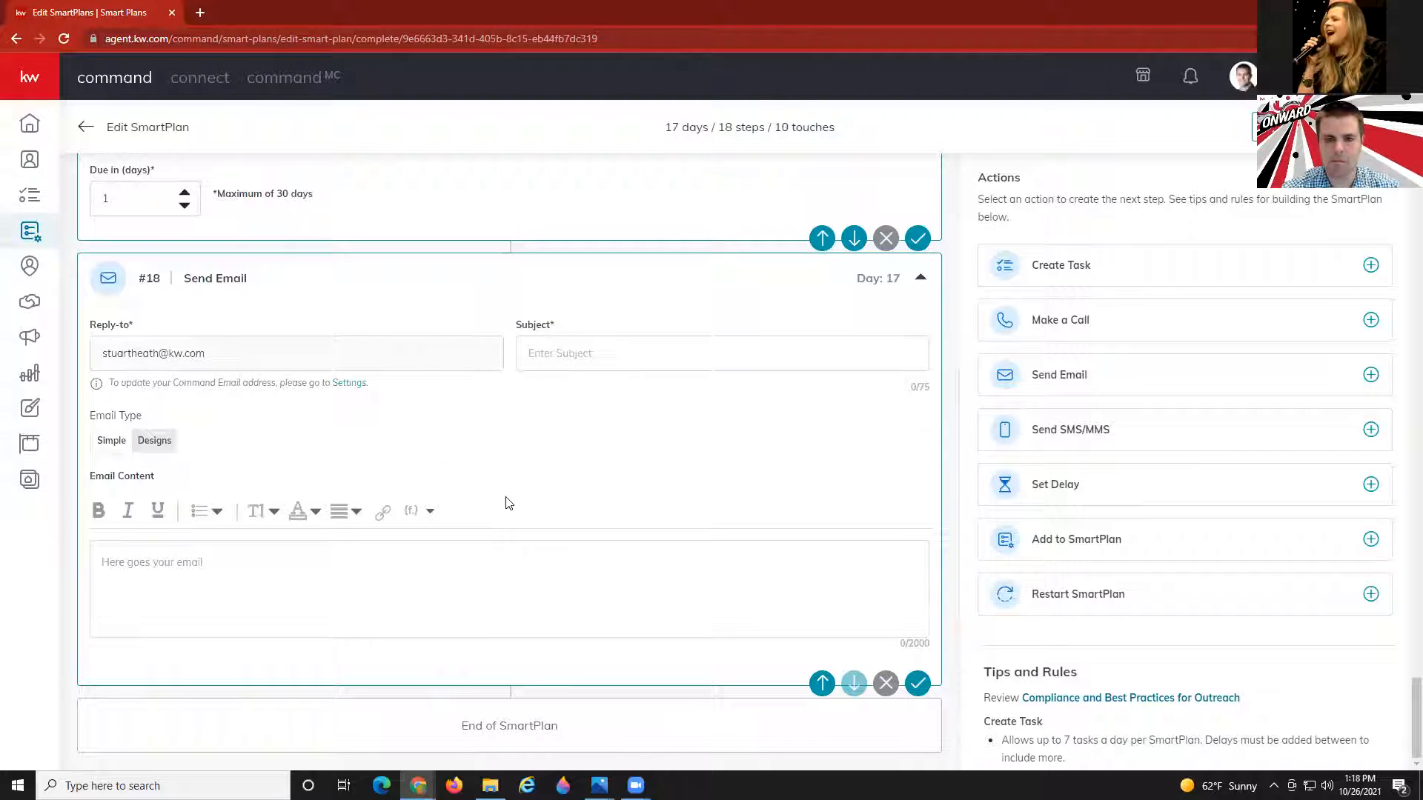
left_click(564, 356)
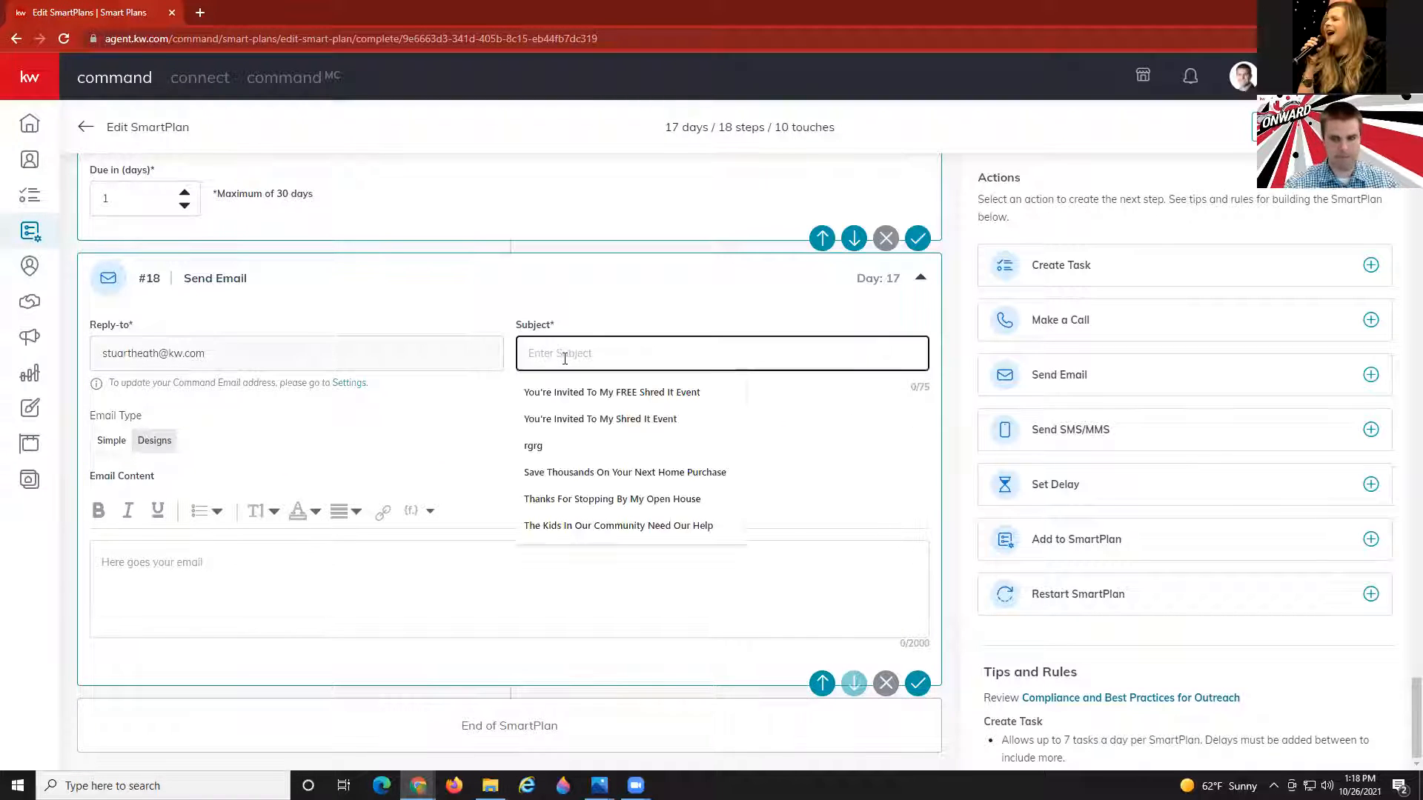
type("Do's")
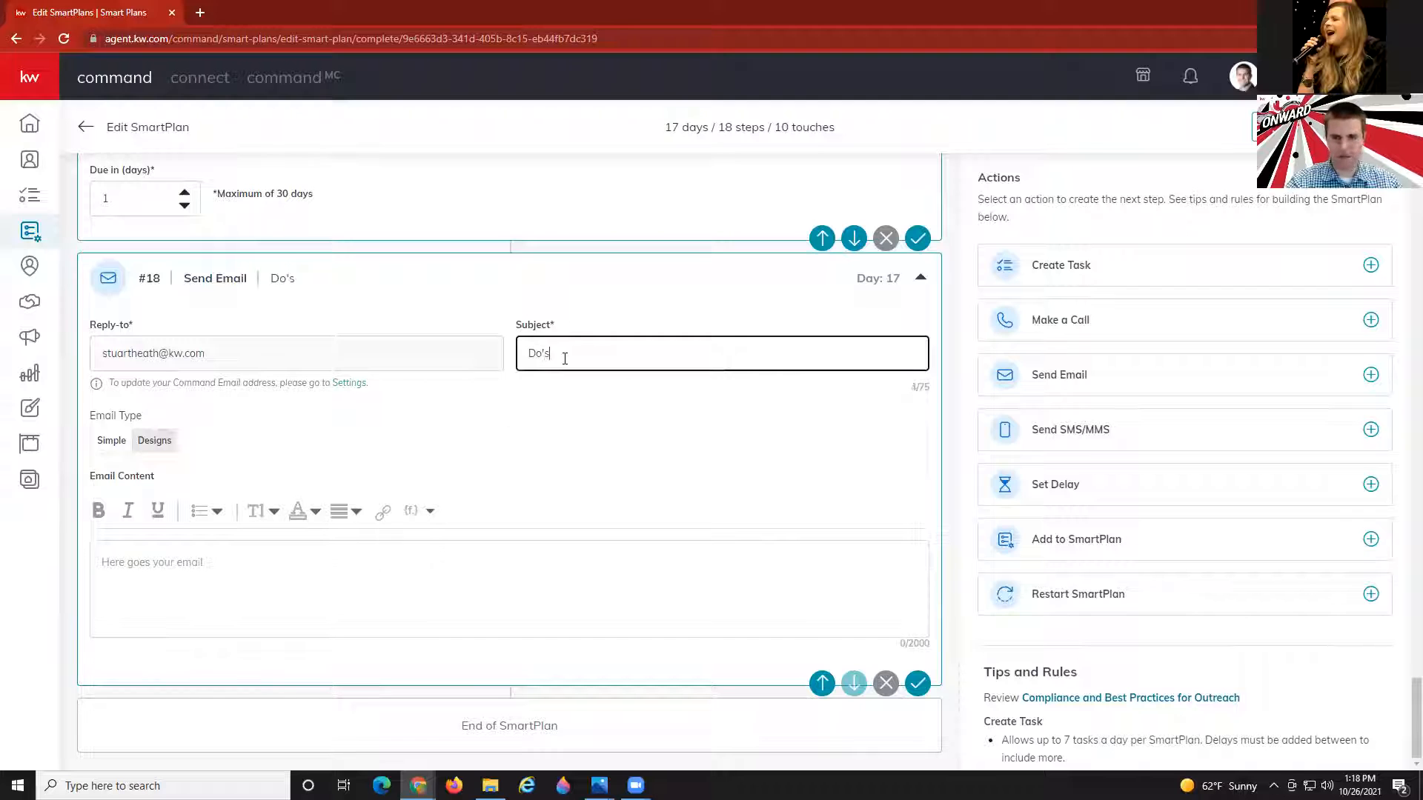
type(" & Don't")
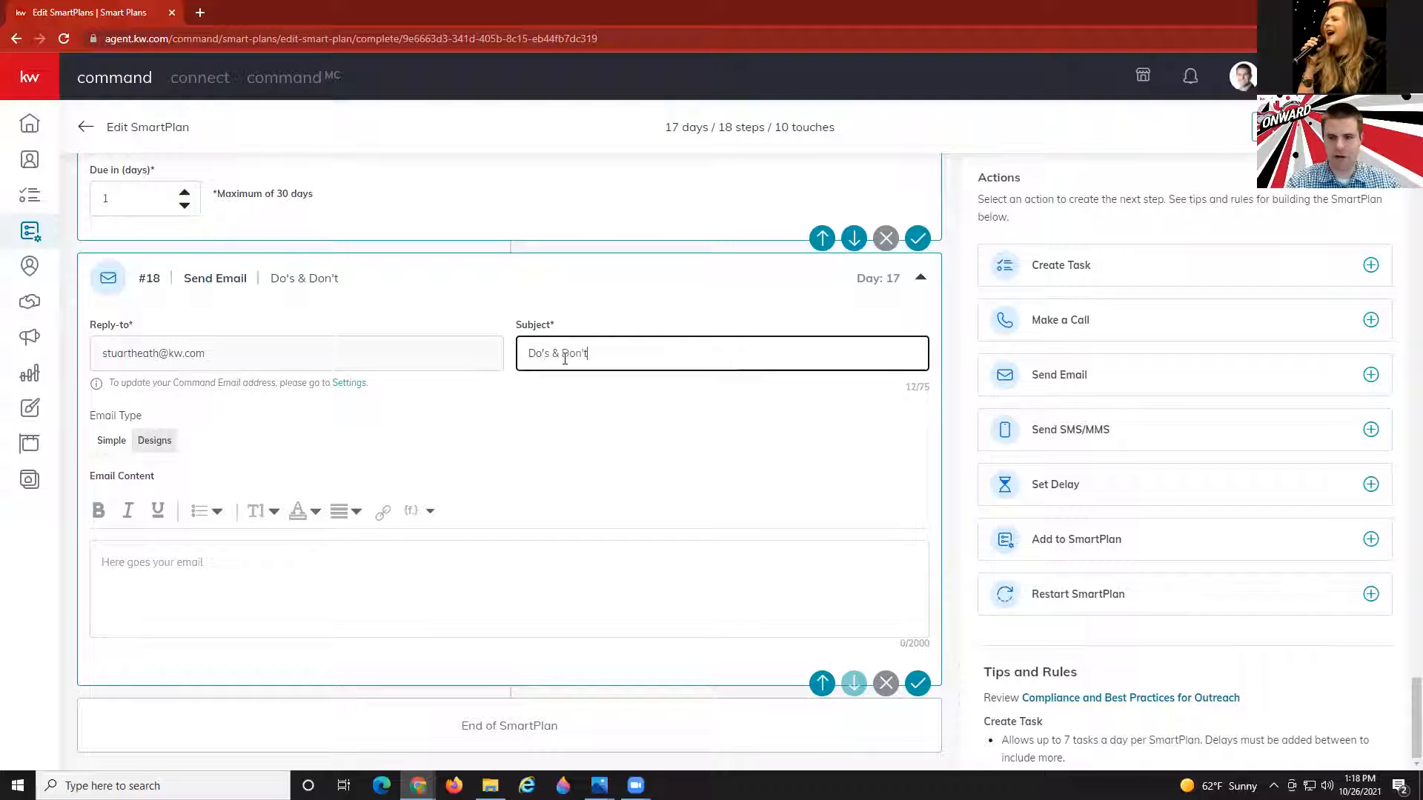
type(" Of Home Buying")
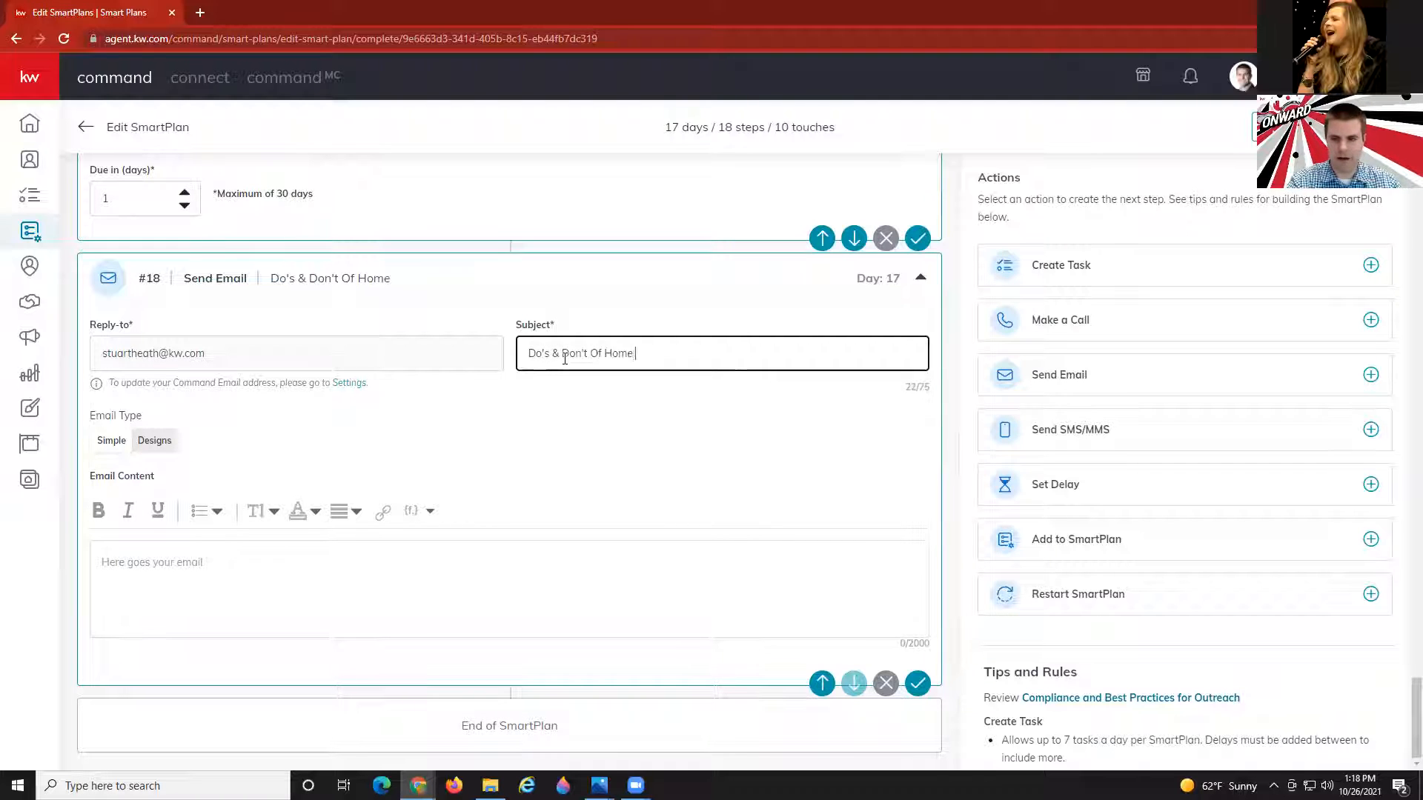
left_click(155, 441)
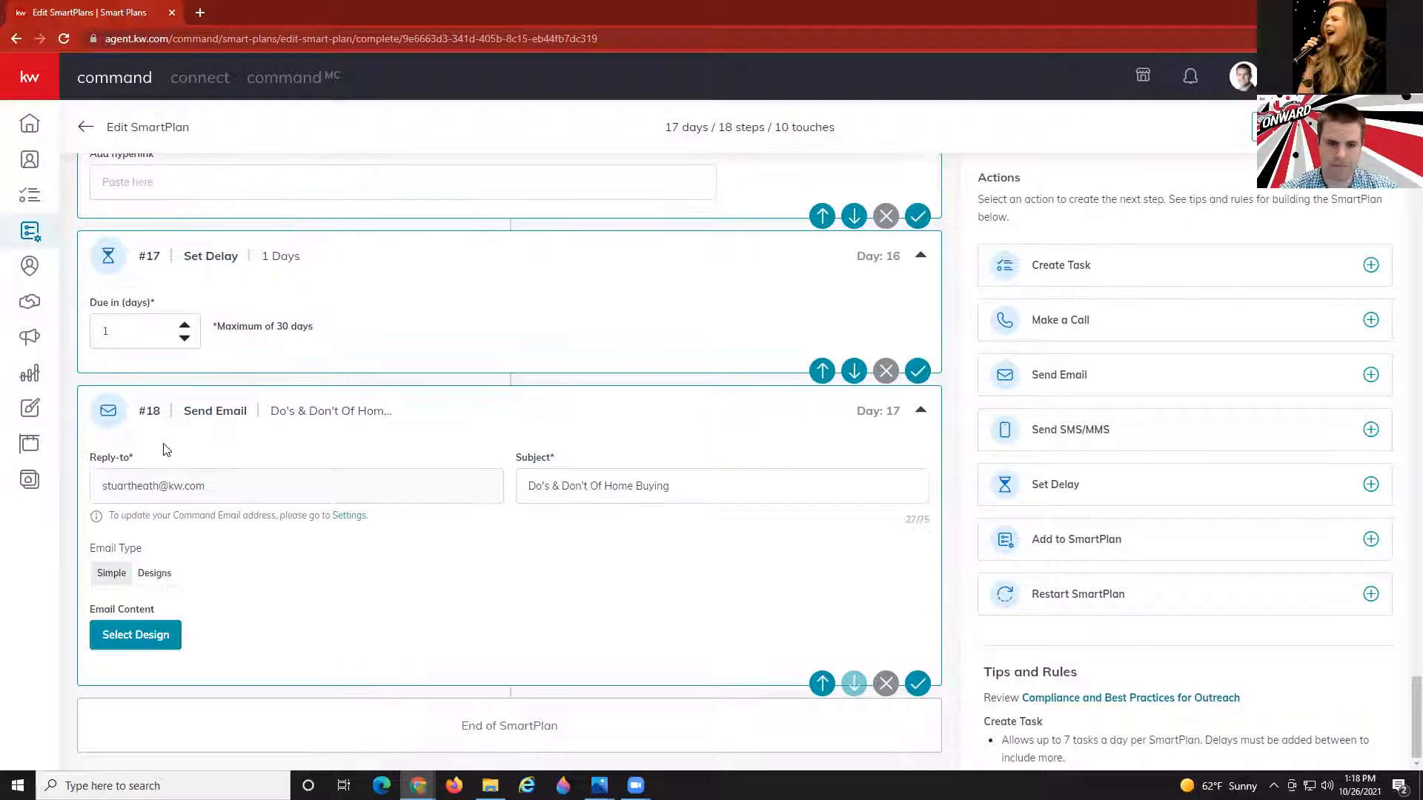
left_click(135, 635)
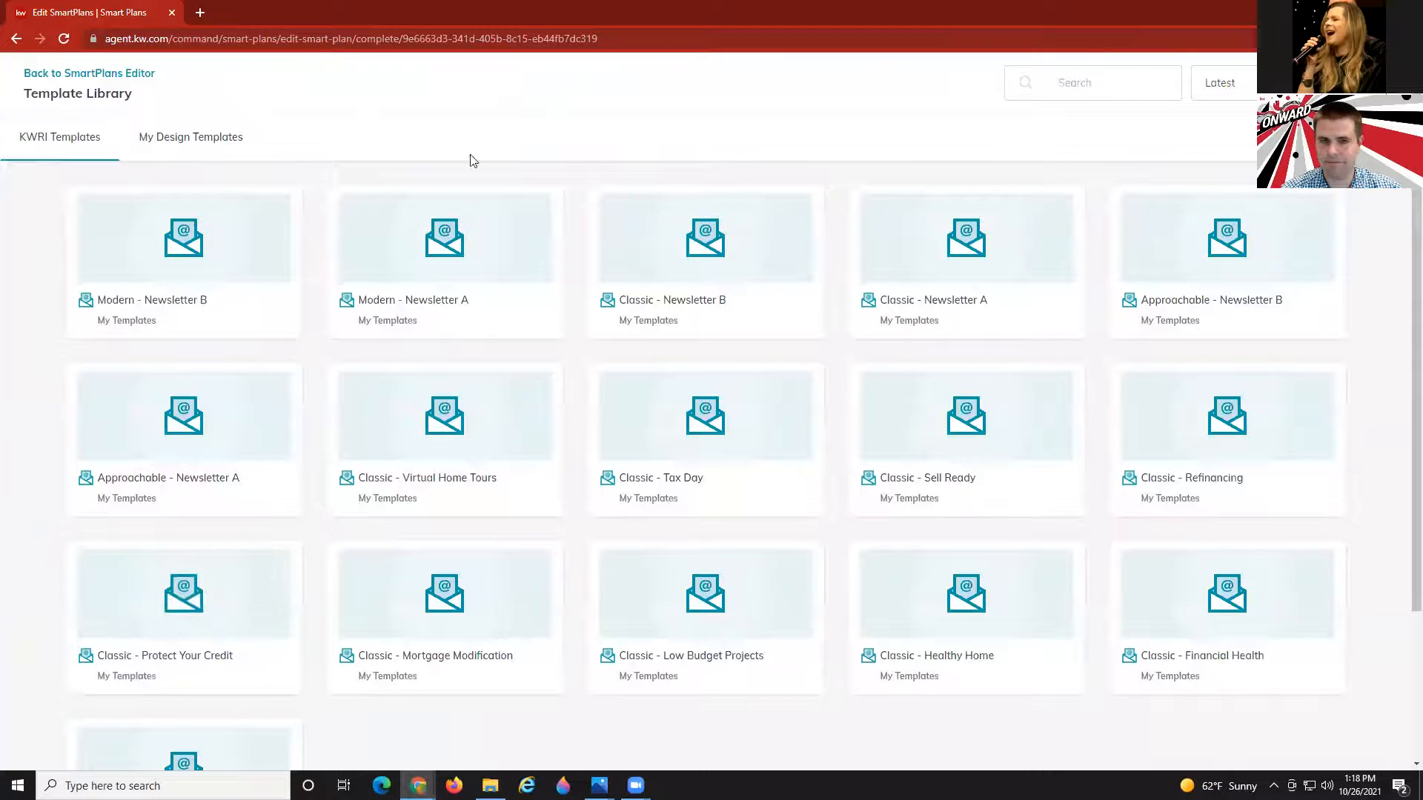
Find 'do' in My Design Templates and open the Do's & Don'ts Email design.
left_click(209, 137)
left_click(1084, 82)
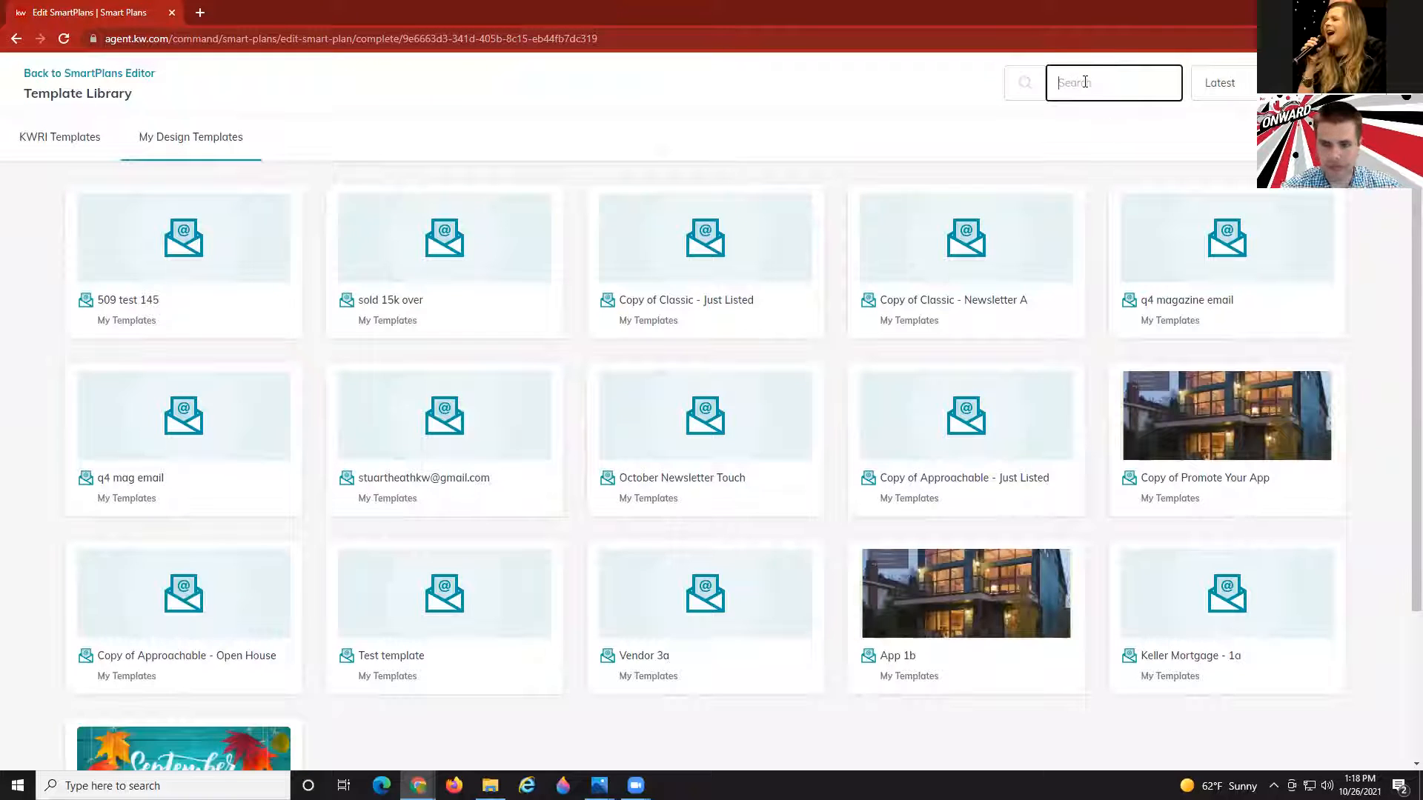
type("do")
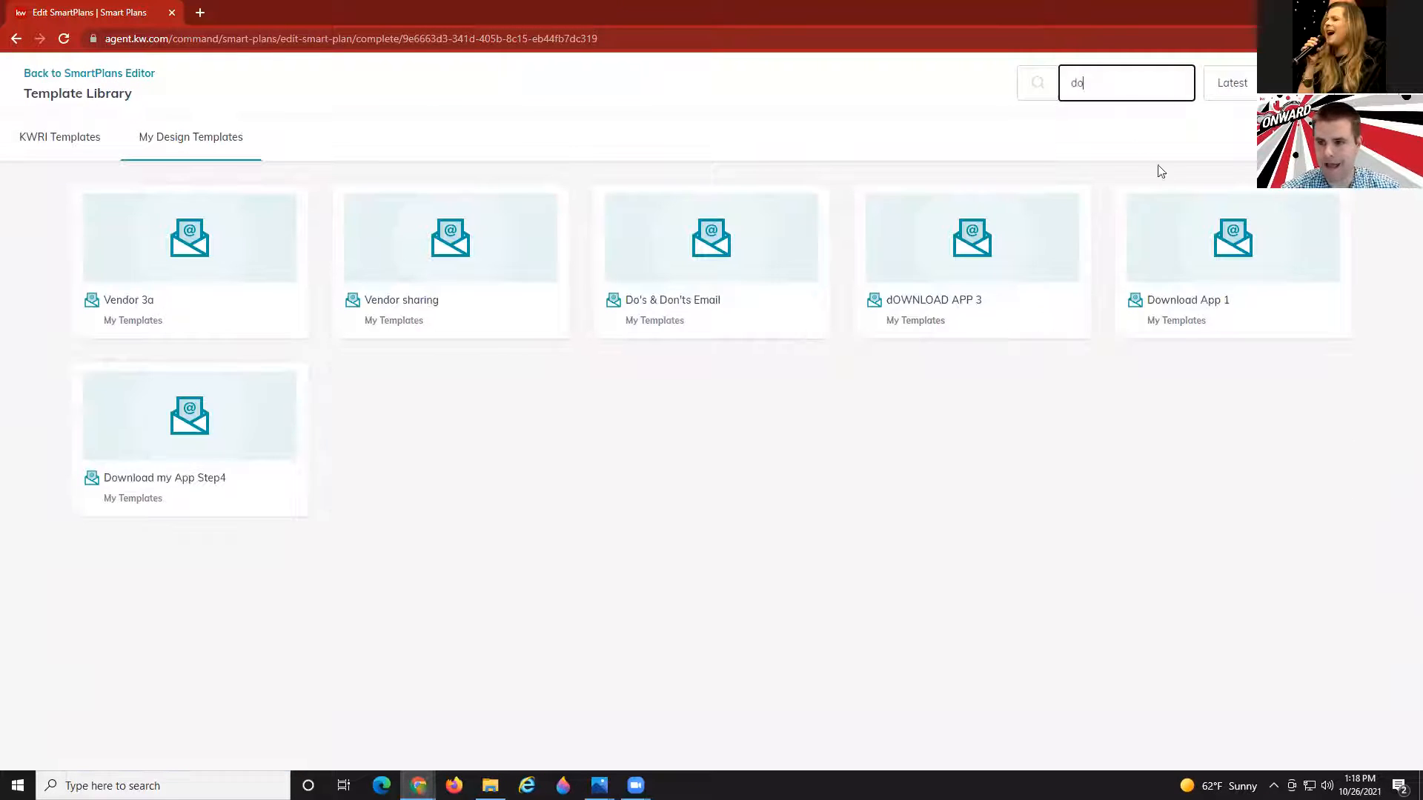
left_click(716, 253)
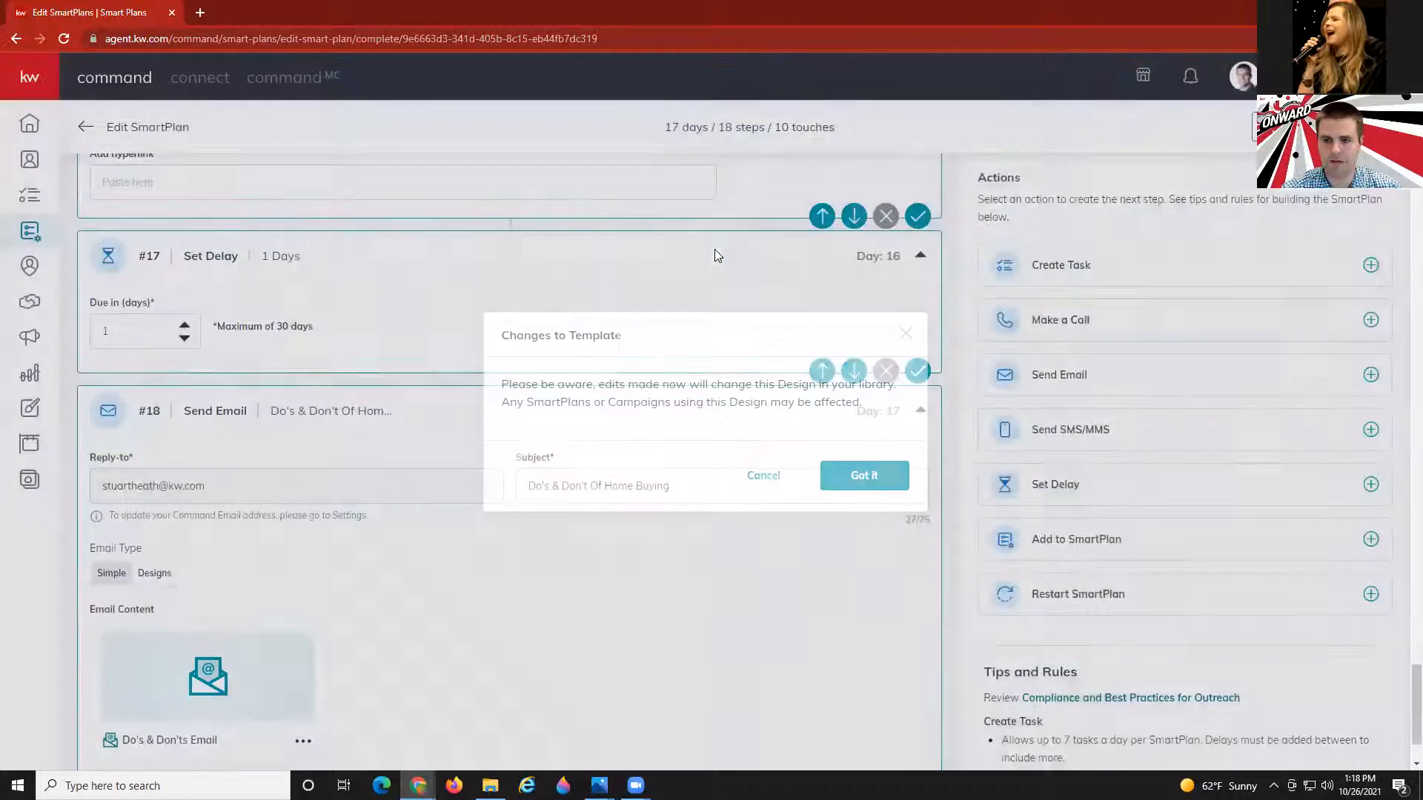
left_click(845, 483)
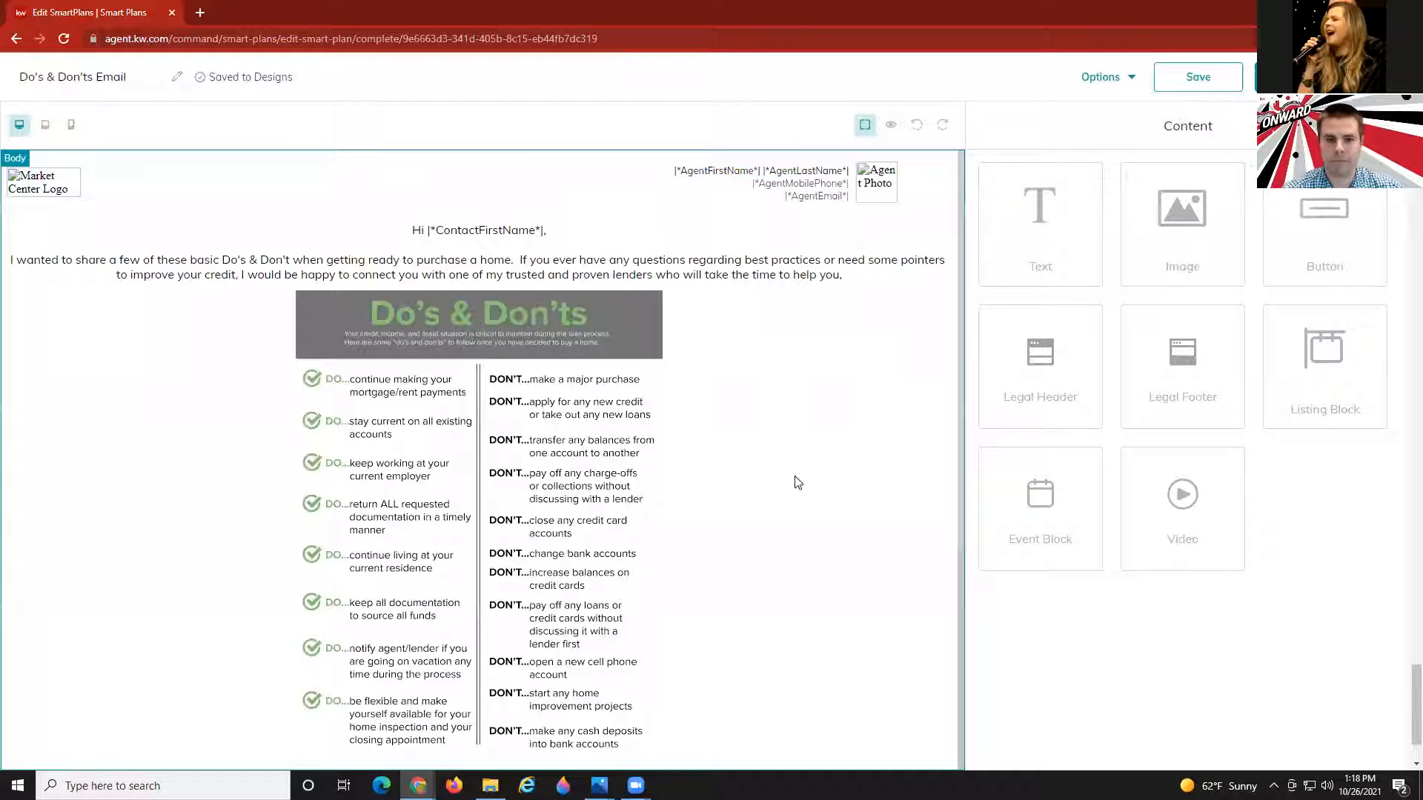
scroll(396, 419, "down", 2)
scroll(459, 439, "up", 3)
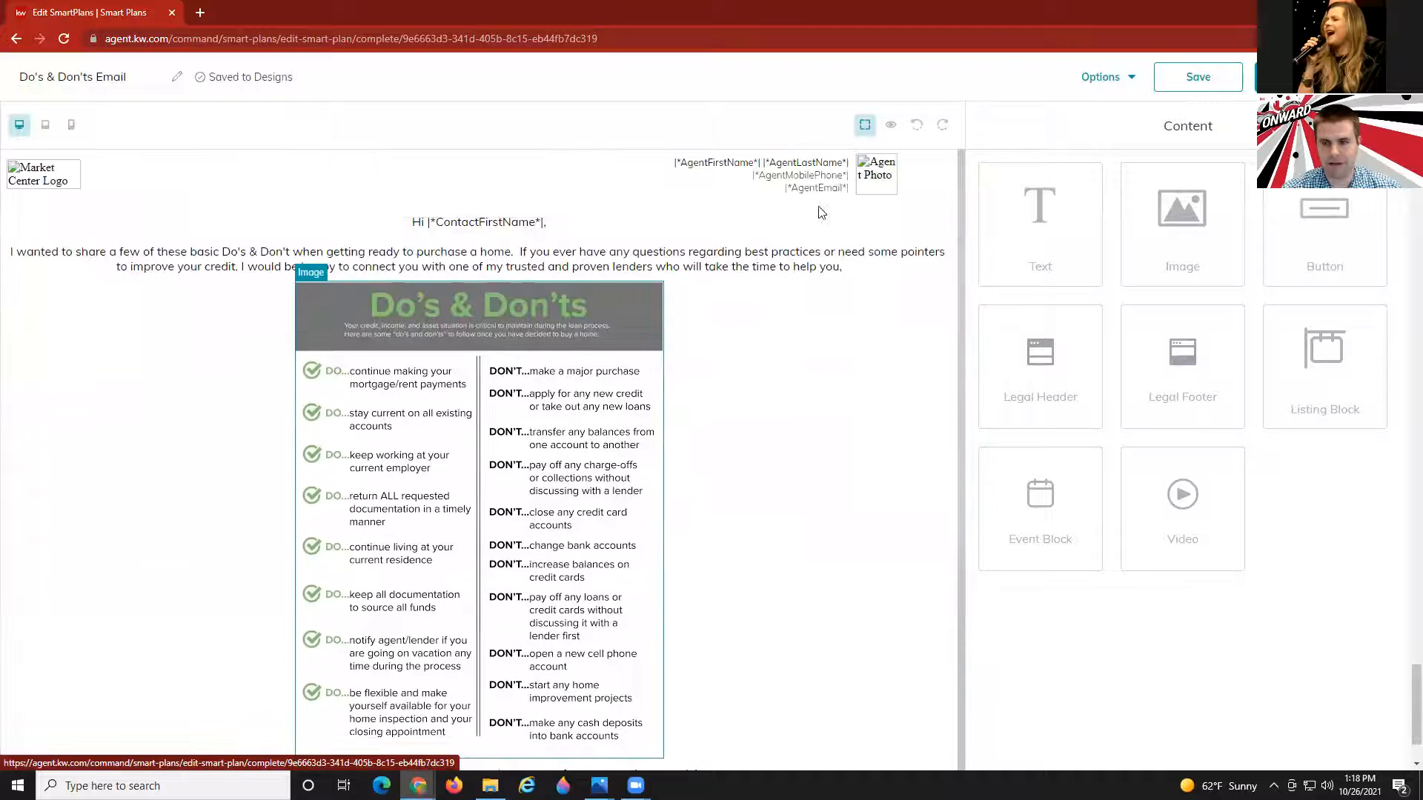
Preview the Do's & Don'ts Email design and save it to email step #18.
left_click(891, 125)
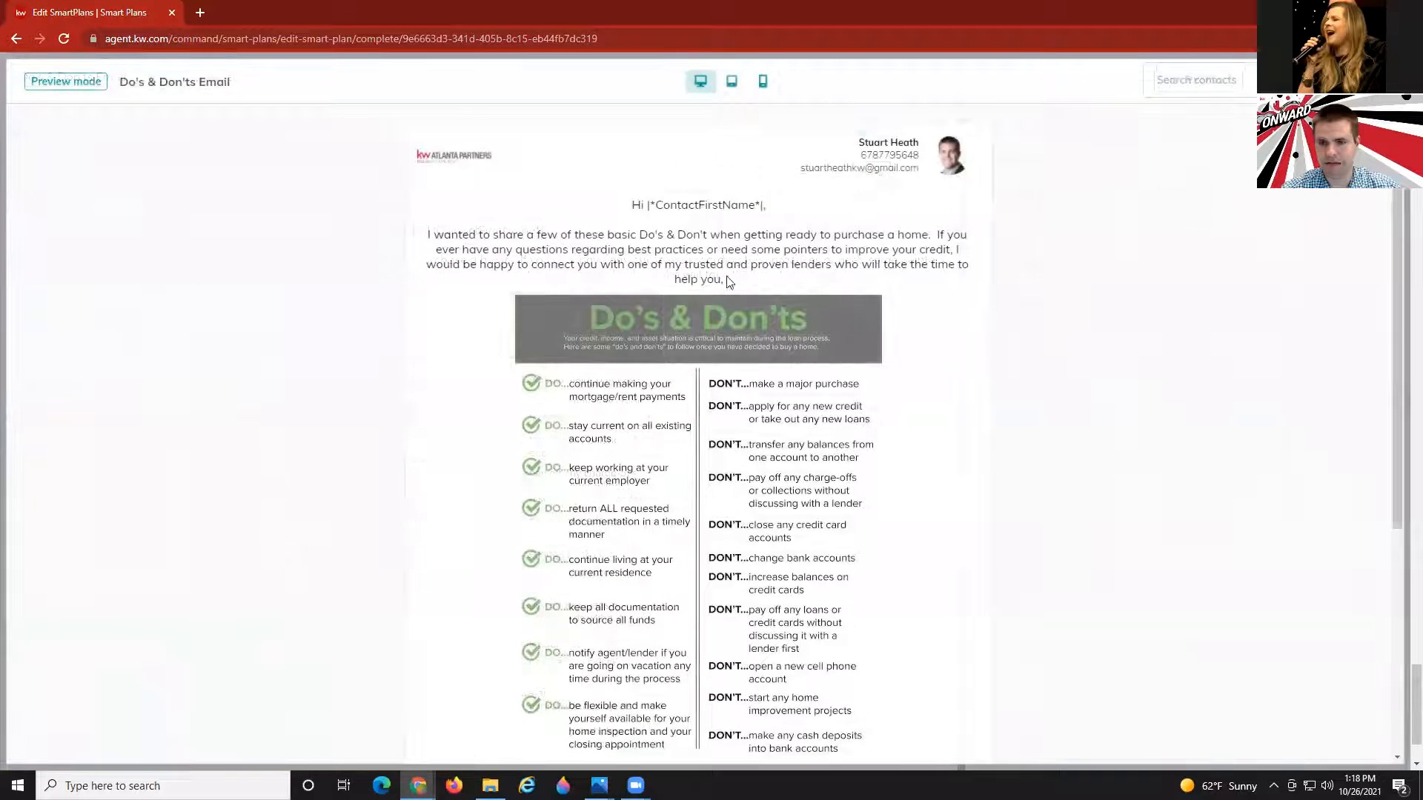
scroll(683, 400, "down", 4)
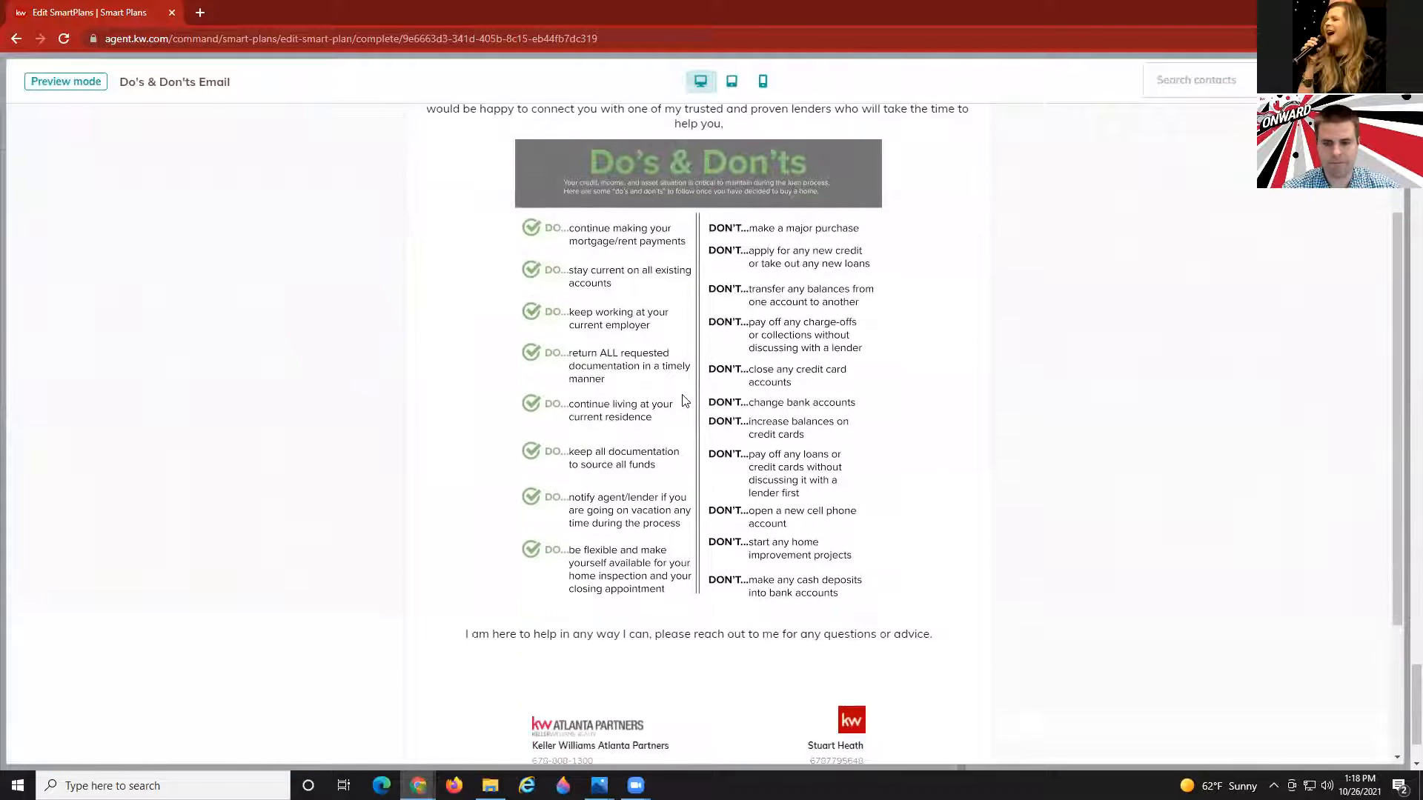
scroll(697, 415, "up", 4)
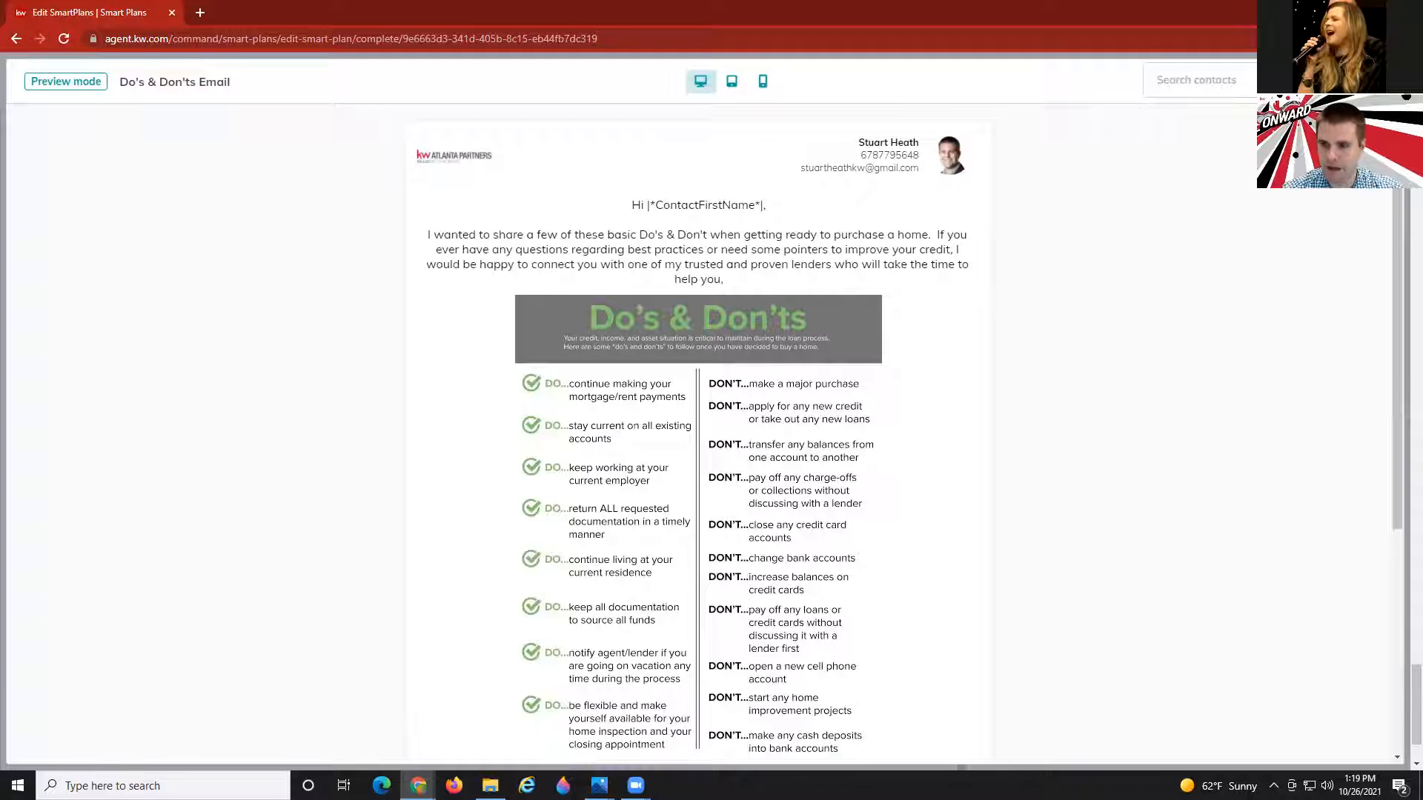
left_click(1380, 81)
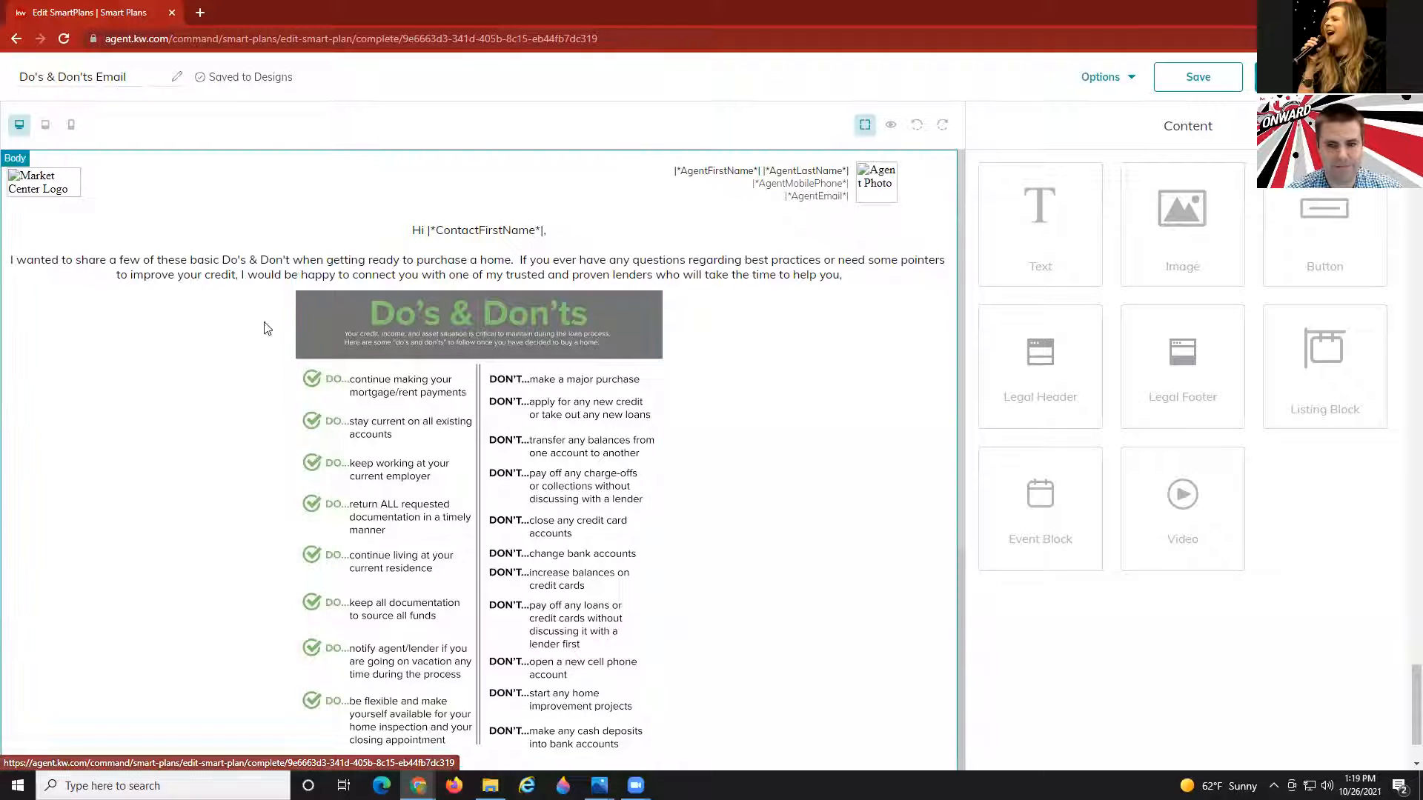
left_click(1198, 76)
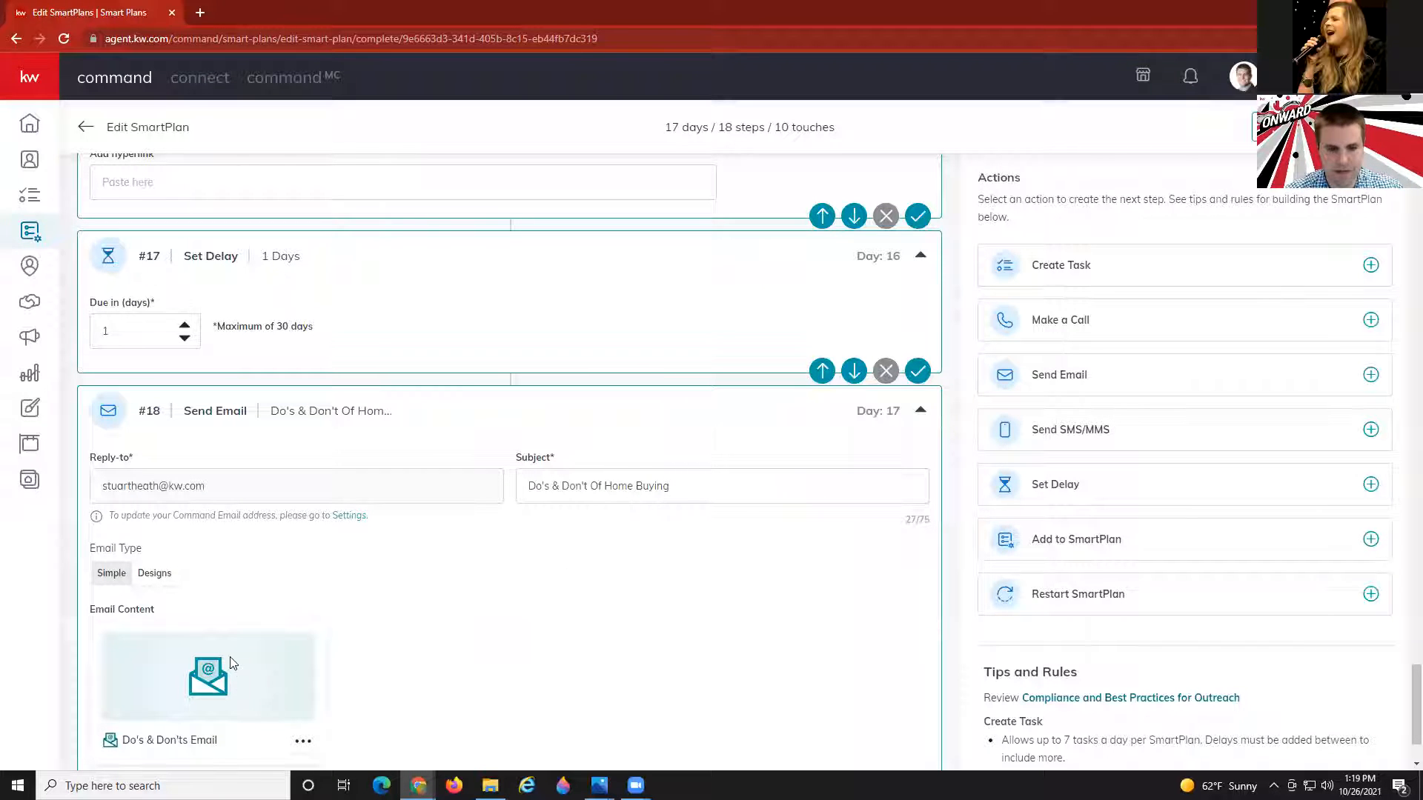
scroll(227, 662, "down", 1)
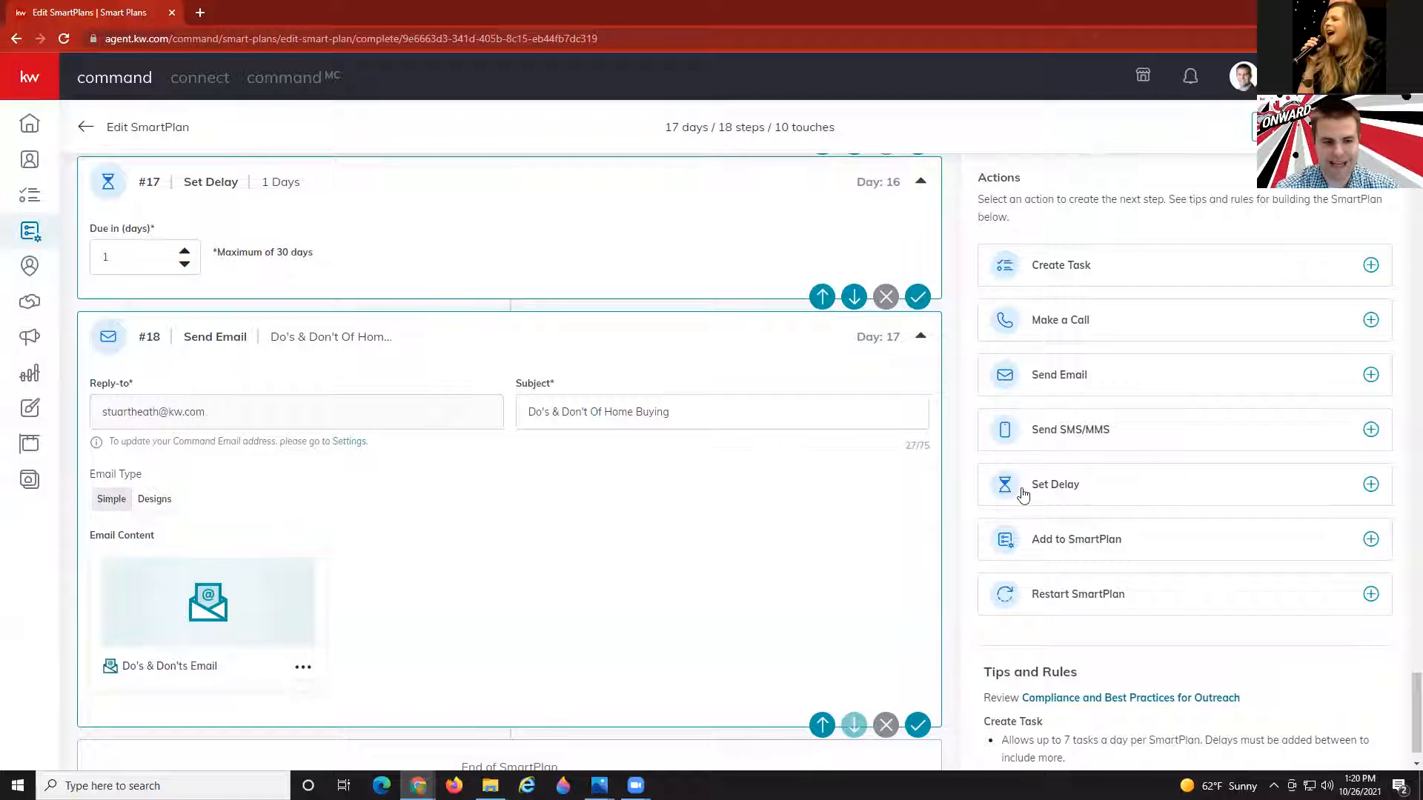
scroll(1048, 529, "down", 1)
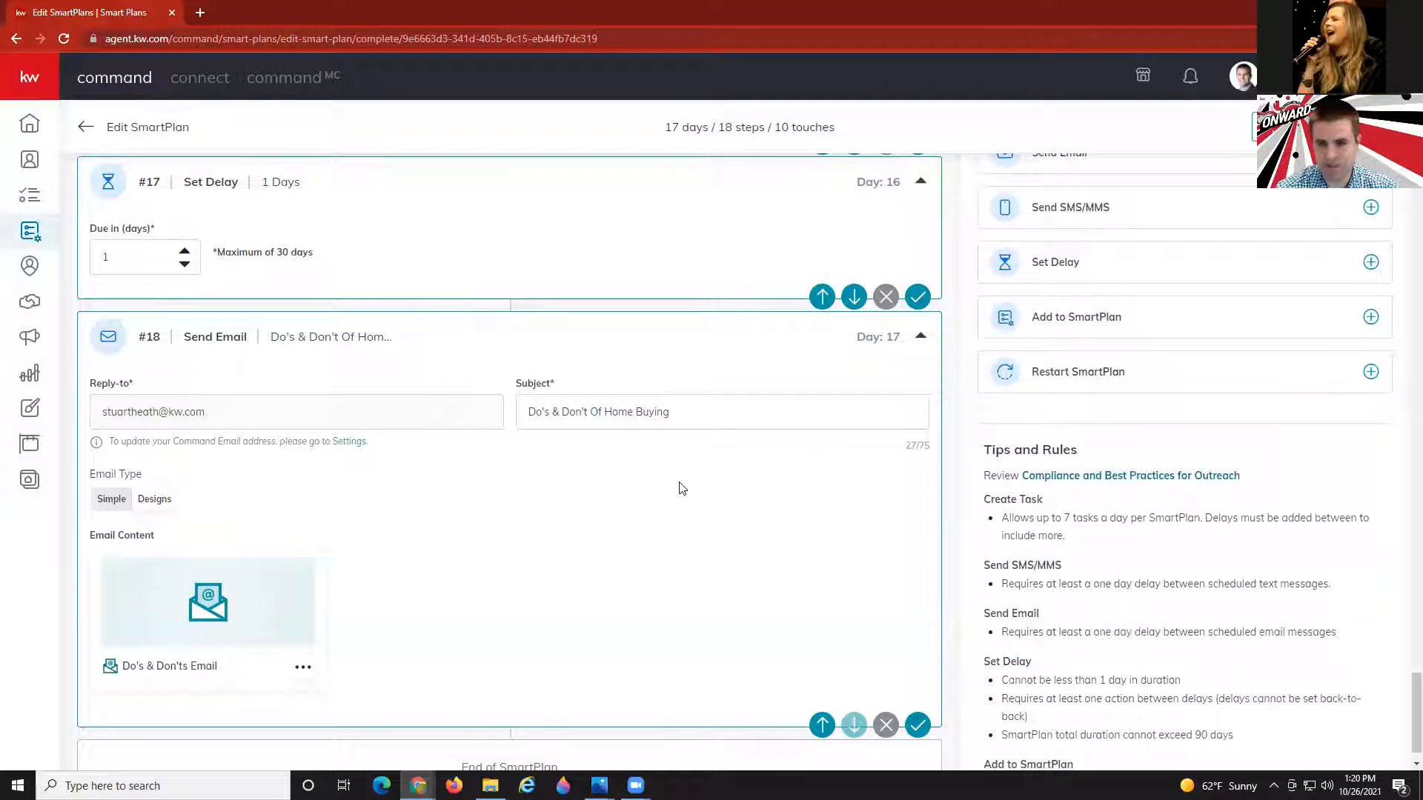
scroll(682, 488, "up", 5)
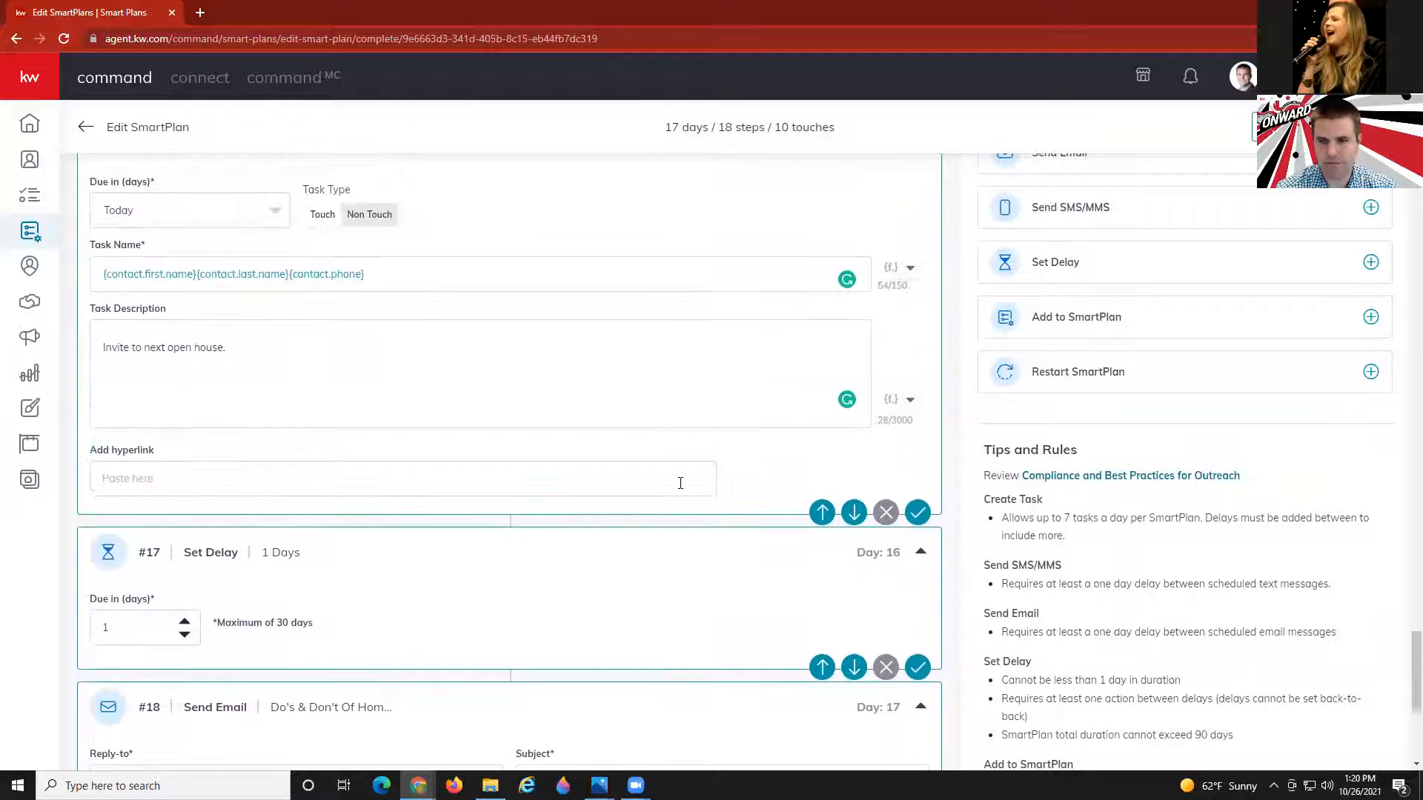
scroll(683, 492, "down", 6)
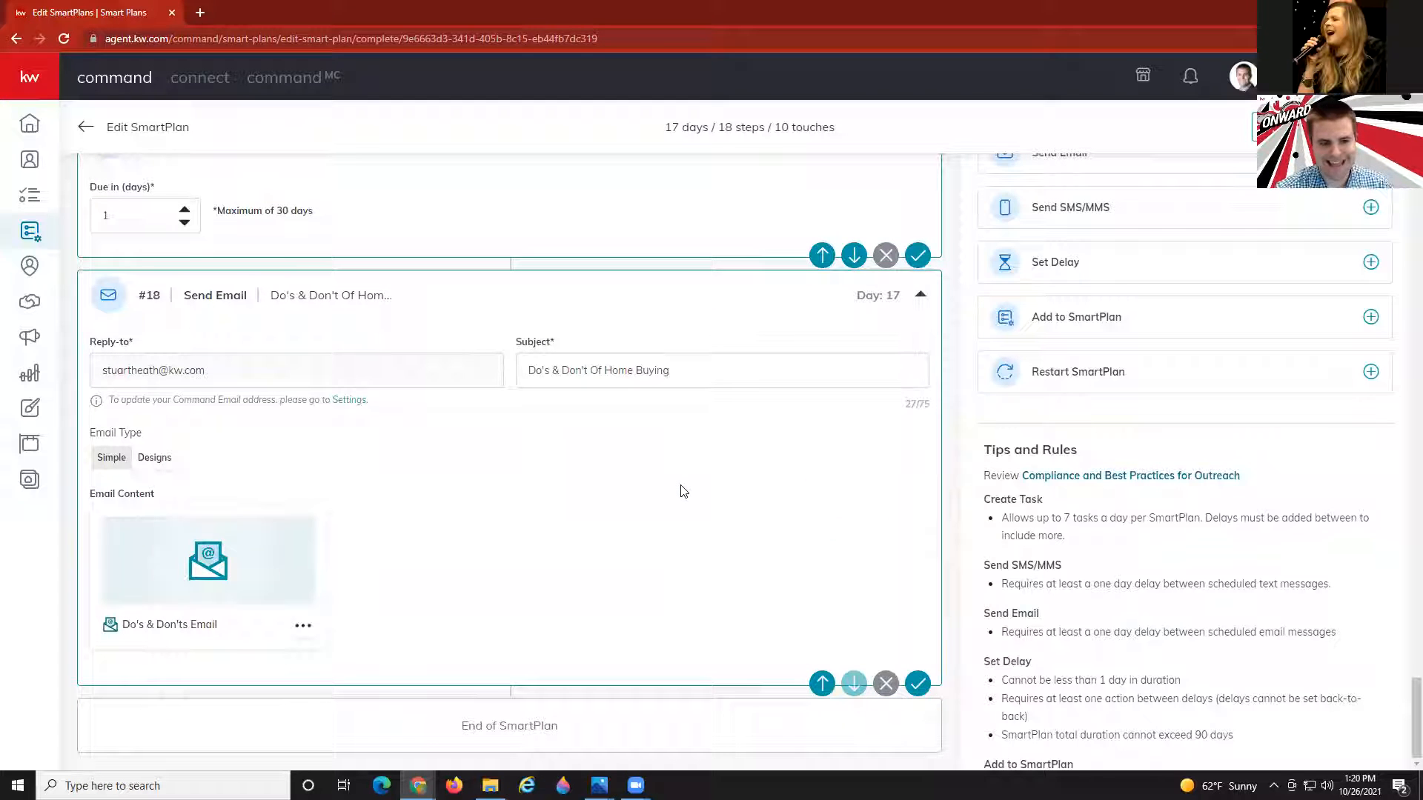
scroll(1148, 560, "down", 3)
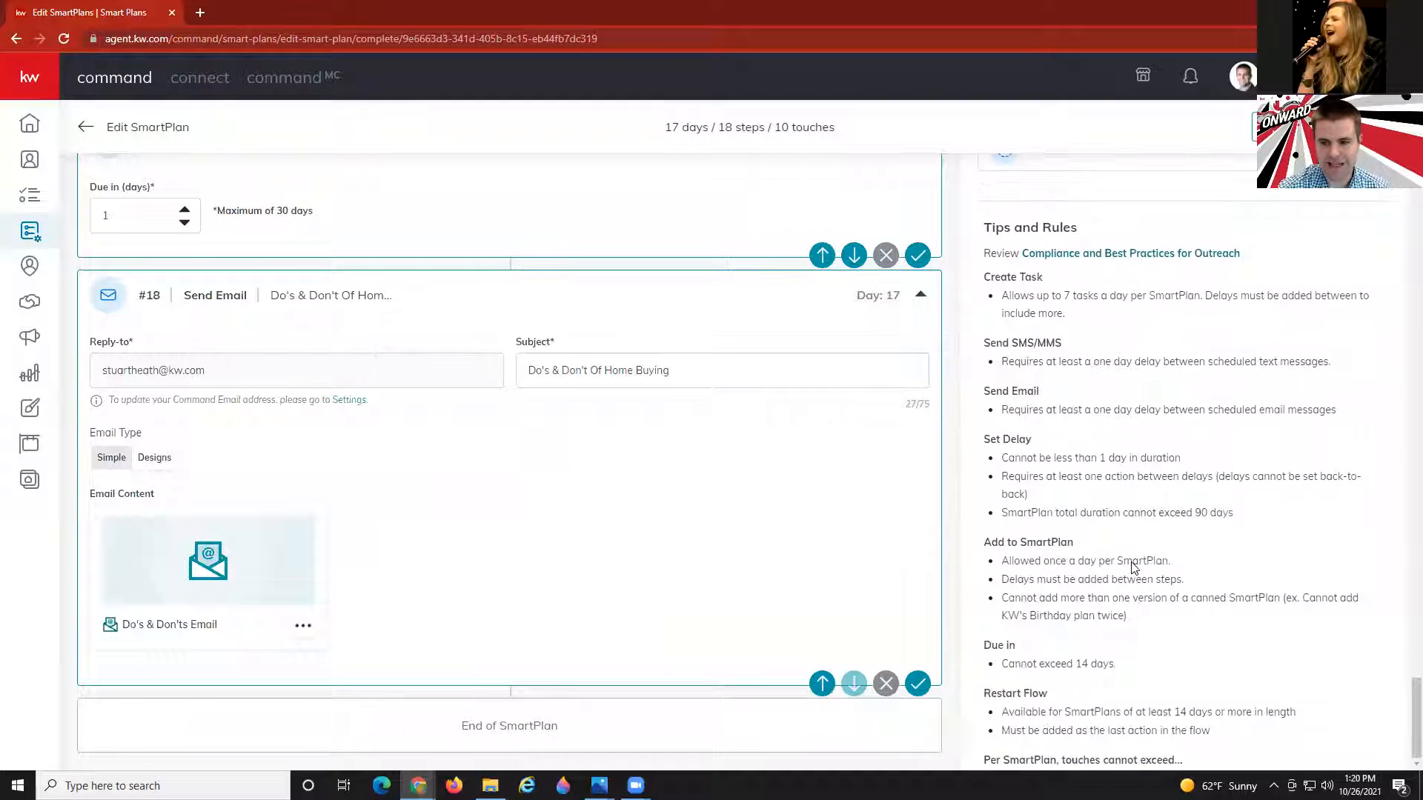
scroll(1046, 670, "down", 1)
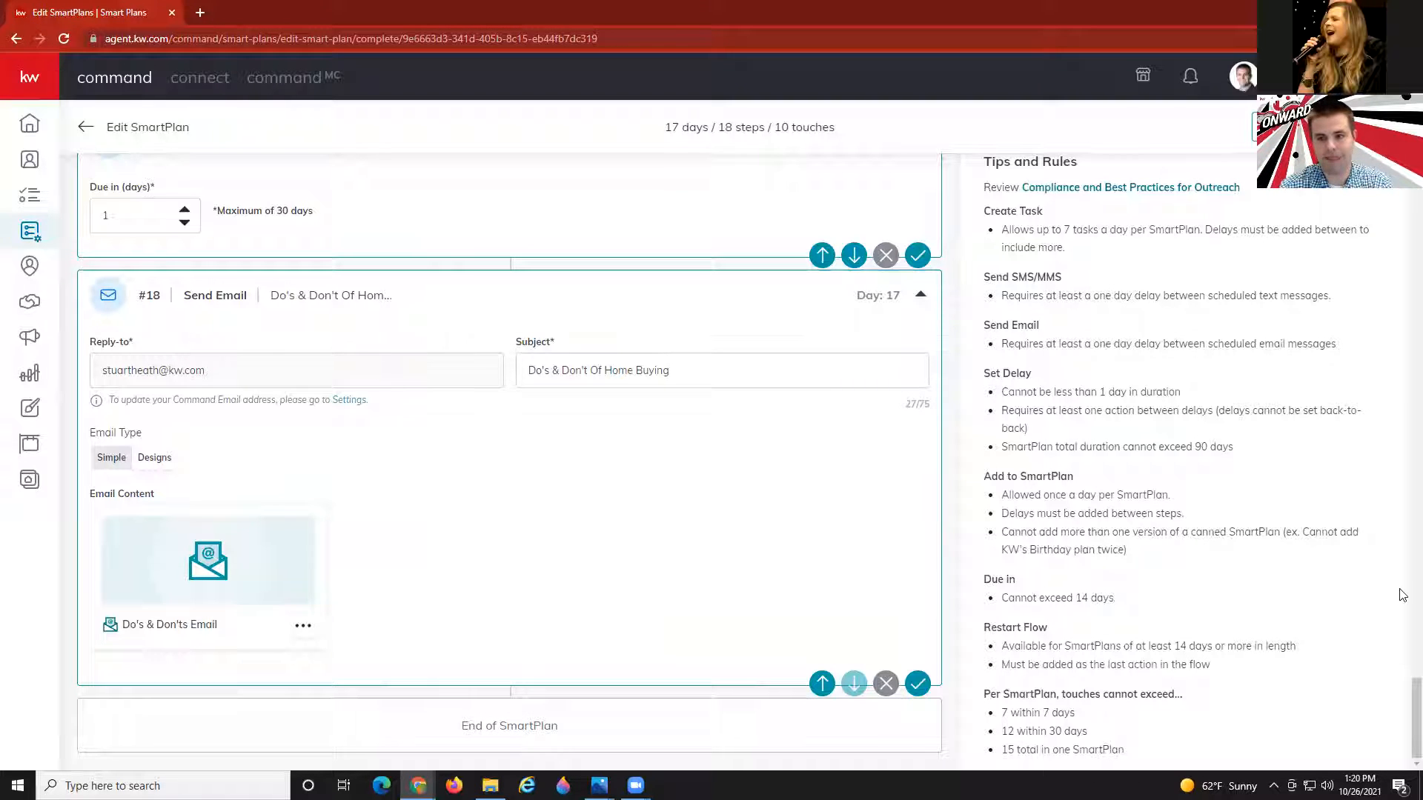
scroll(1286, 499, "up", 7)
scroll(1236, 489, "up", 4)
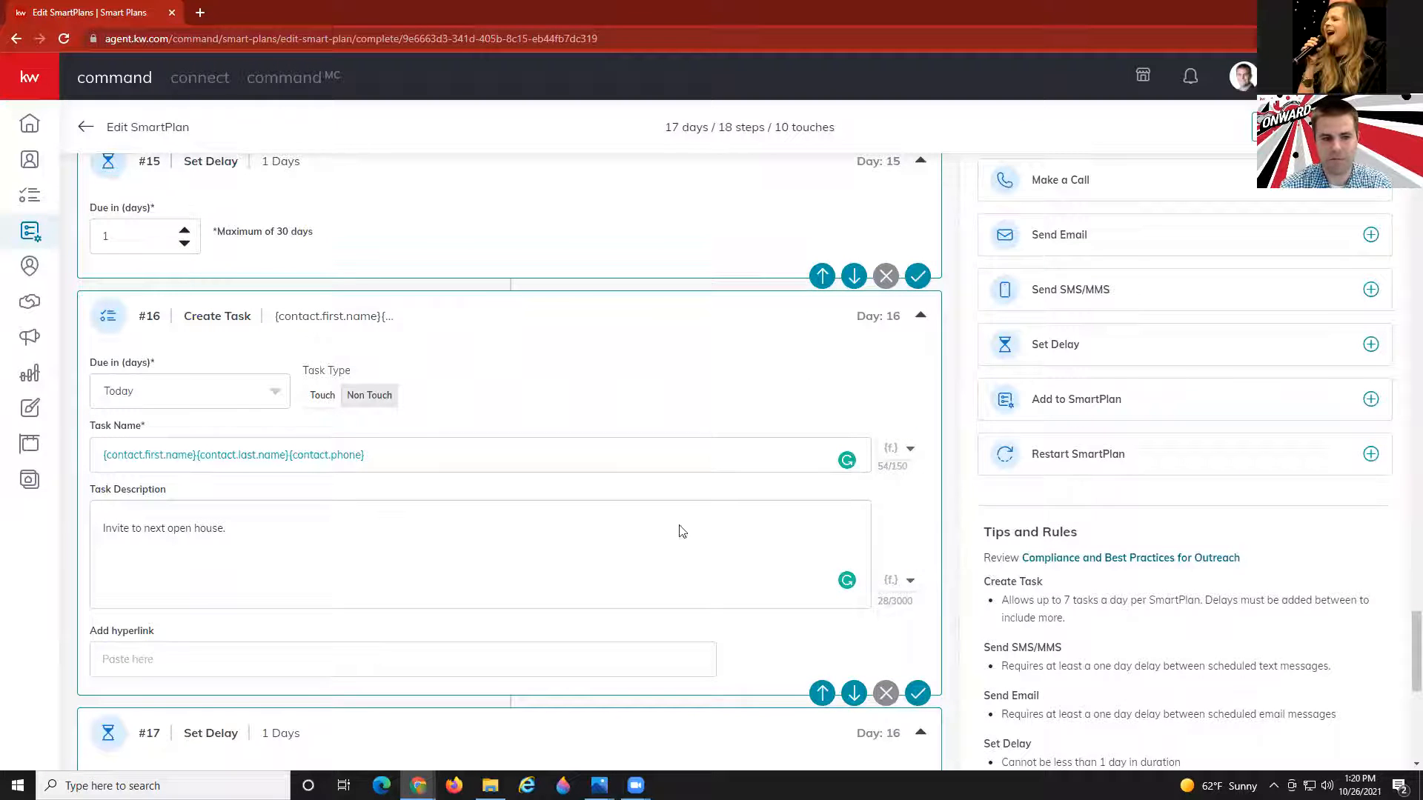
scroll(652, 543, "down", 3)
scroll(653, 542, "down", 2)
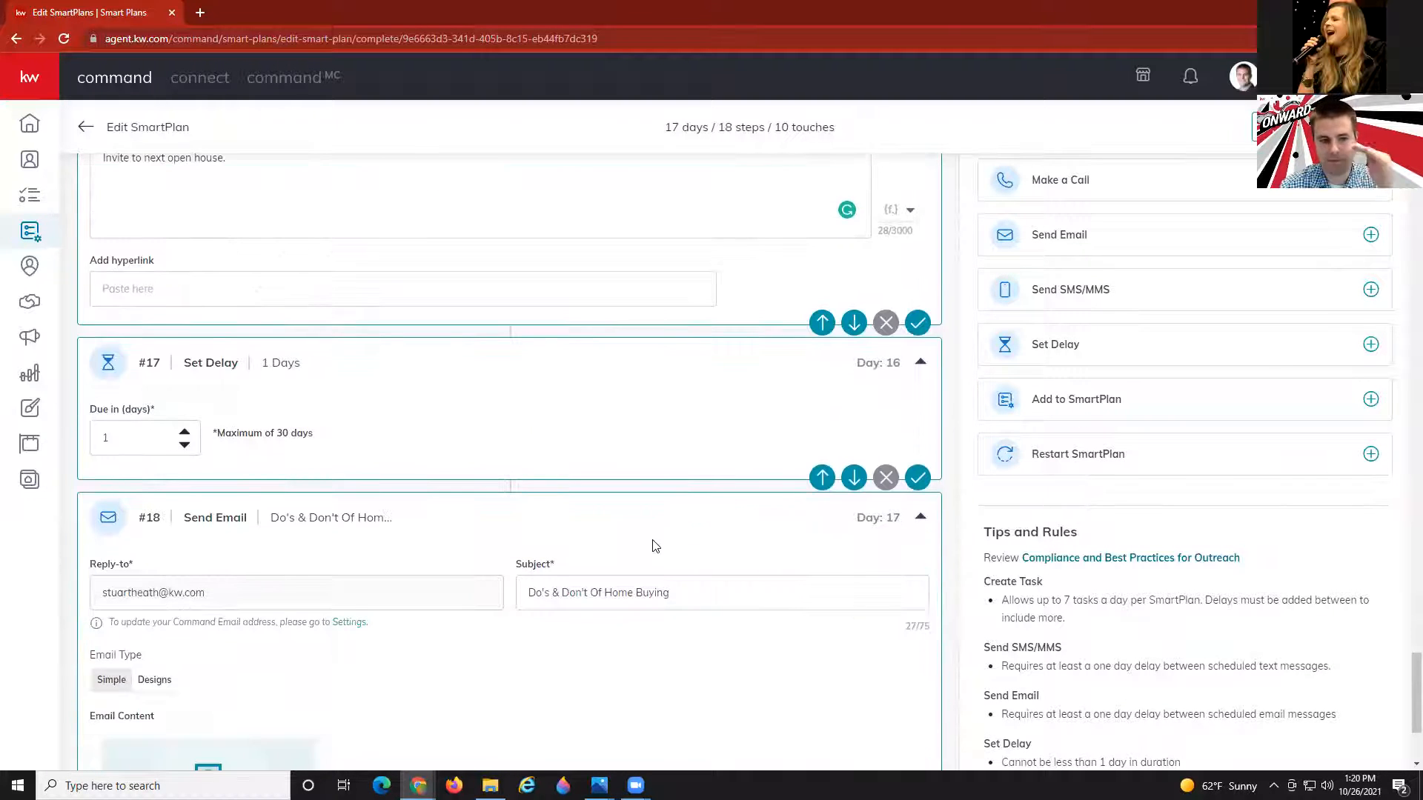
scroll(655, 545, "down", 3)
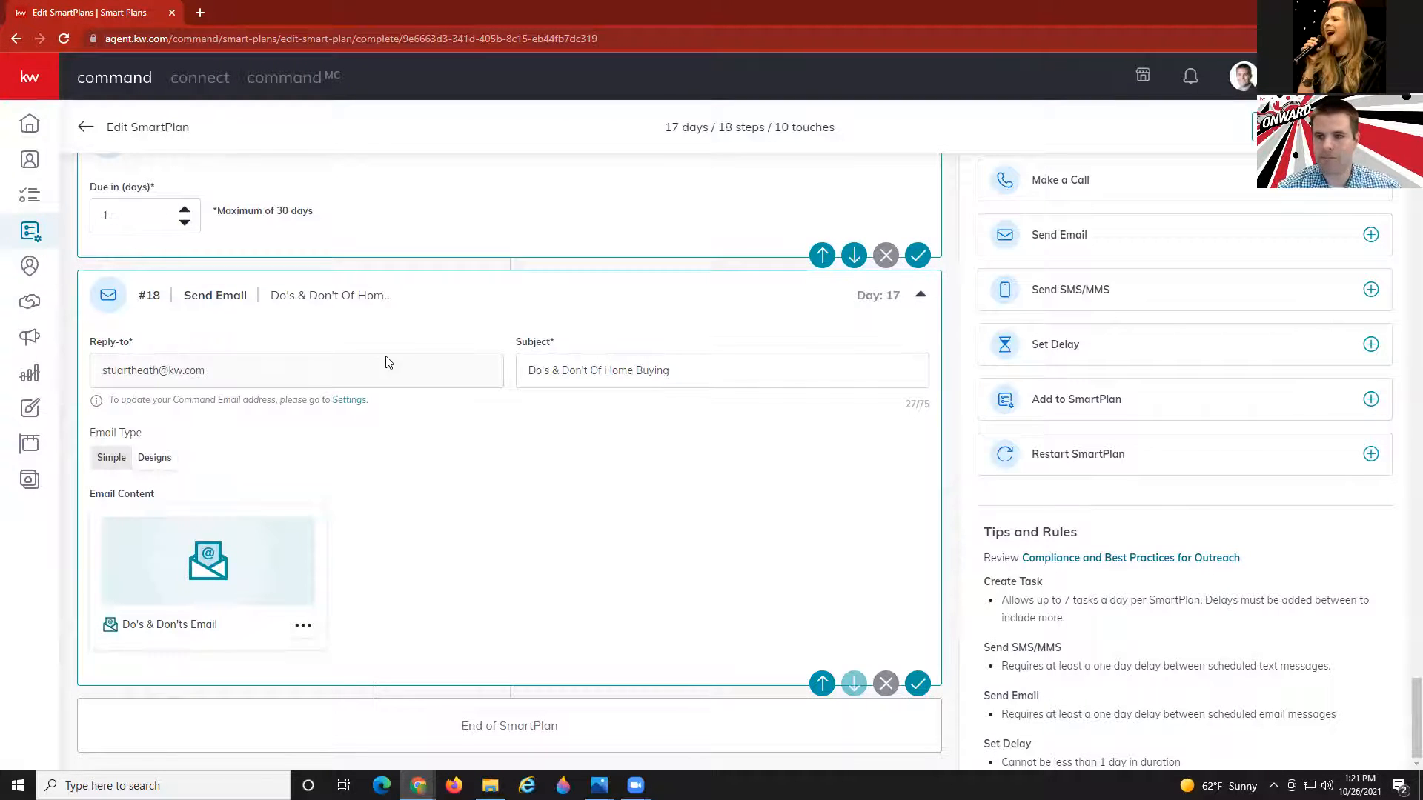
Give email step #5 the subject 'Download Your Personal Home Search App'.
scroll(372, 365, "up", 8)
scroll(373, 365, "up", 20)
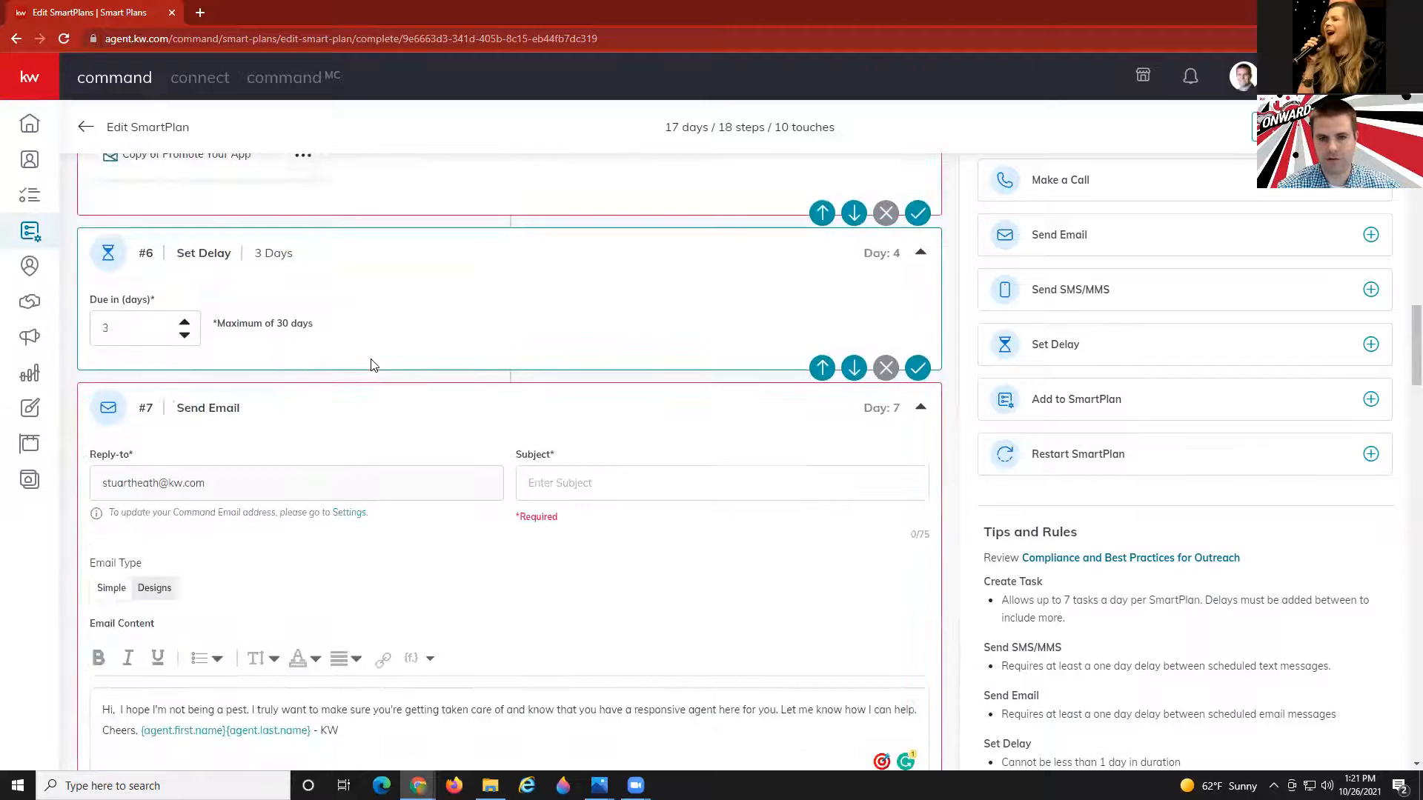
scroll(373, 365, "up", 15)
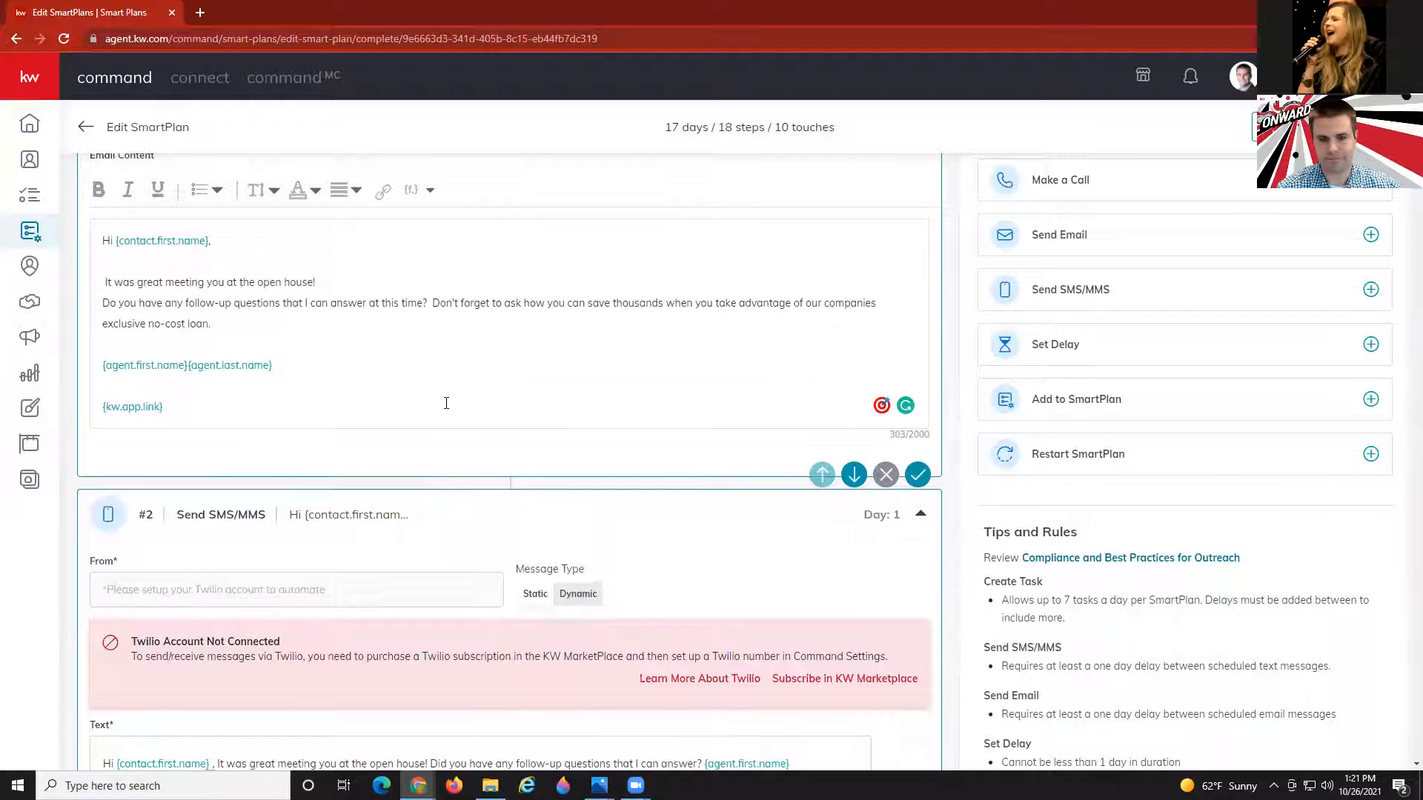
scroll(446, 406, "down", 5)
scroll(446, 406, "down", 8)
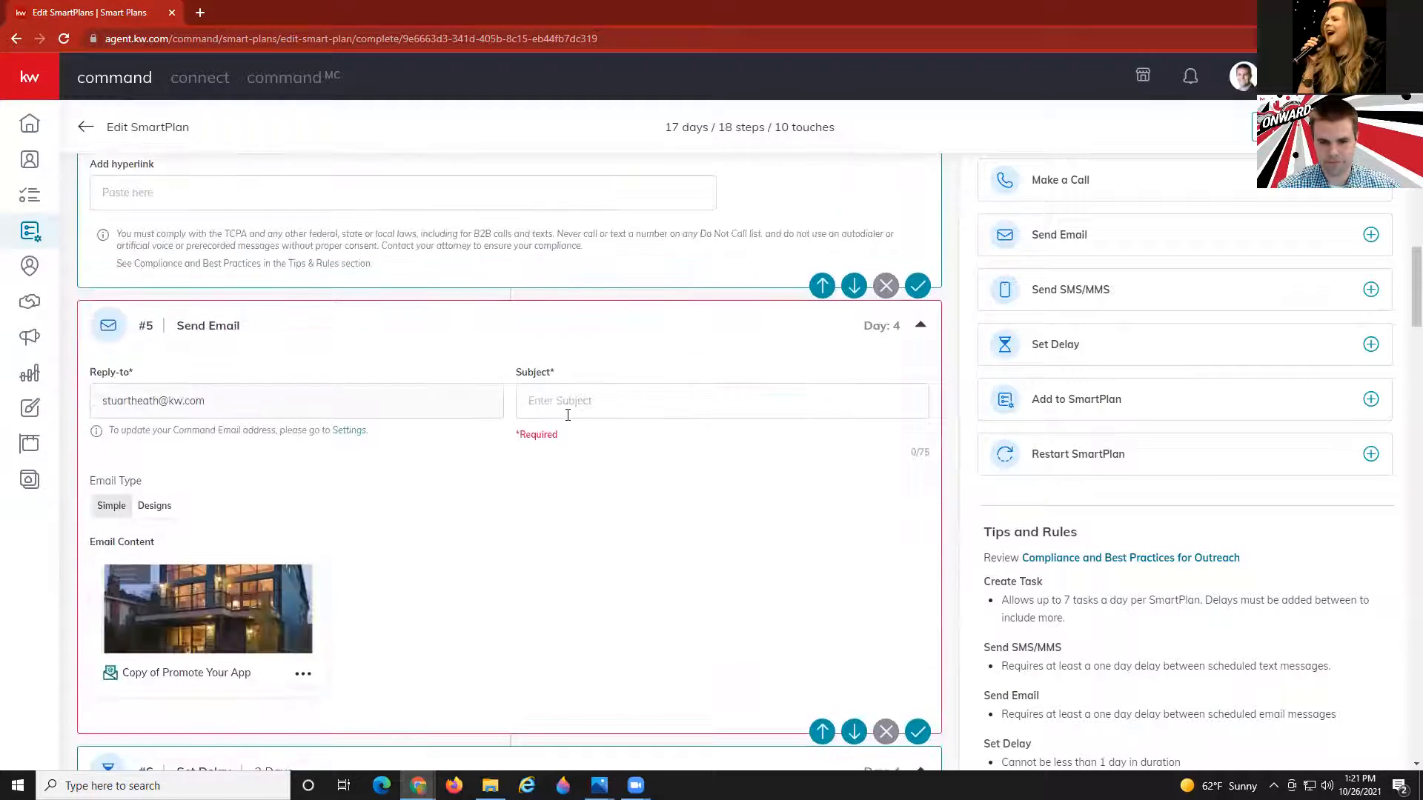
left_click(636, 327)
type("Download")
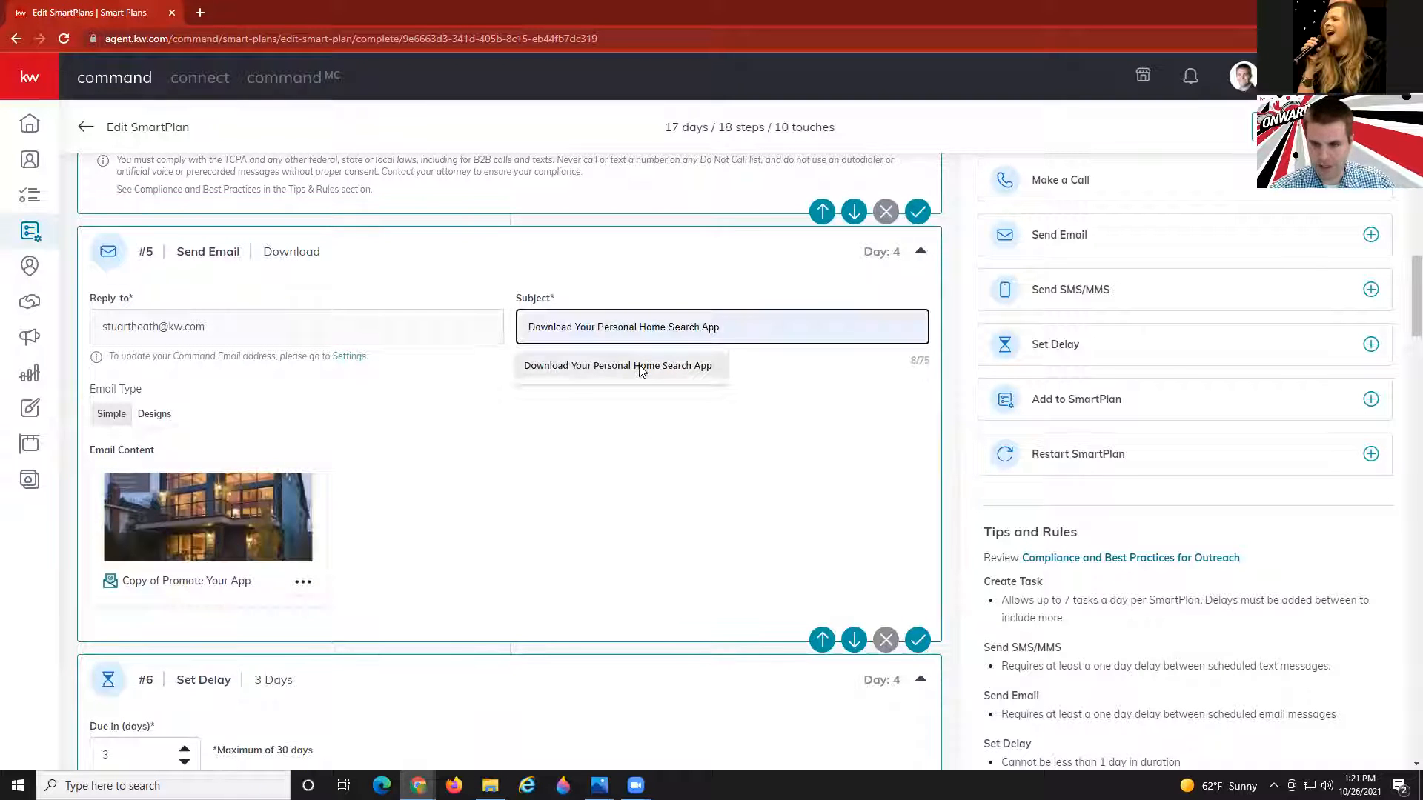
left_click(635, 366)
left_click(1323, 127)
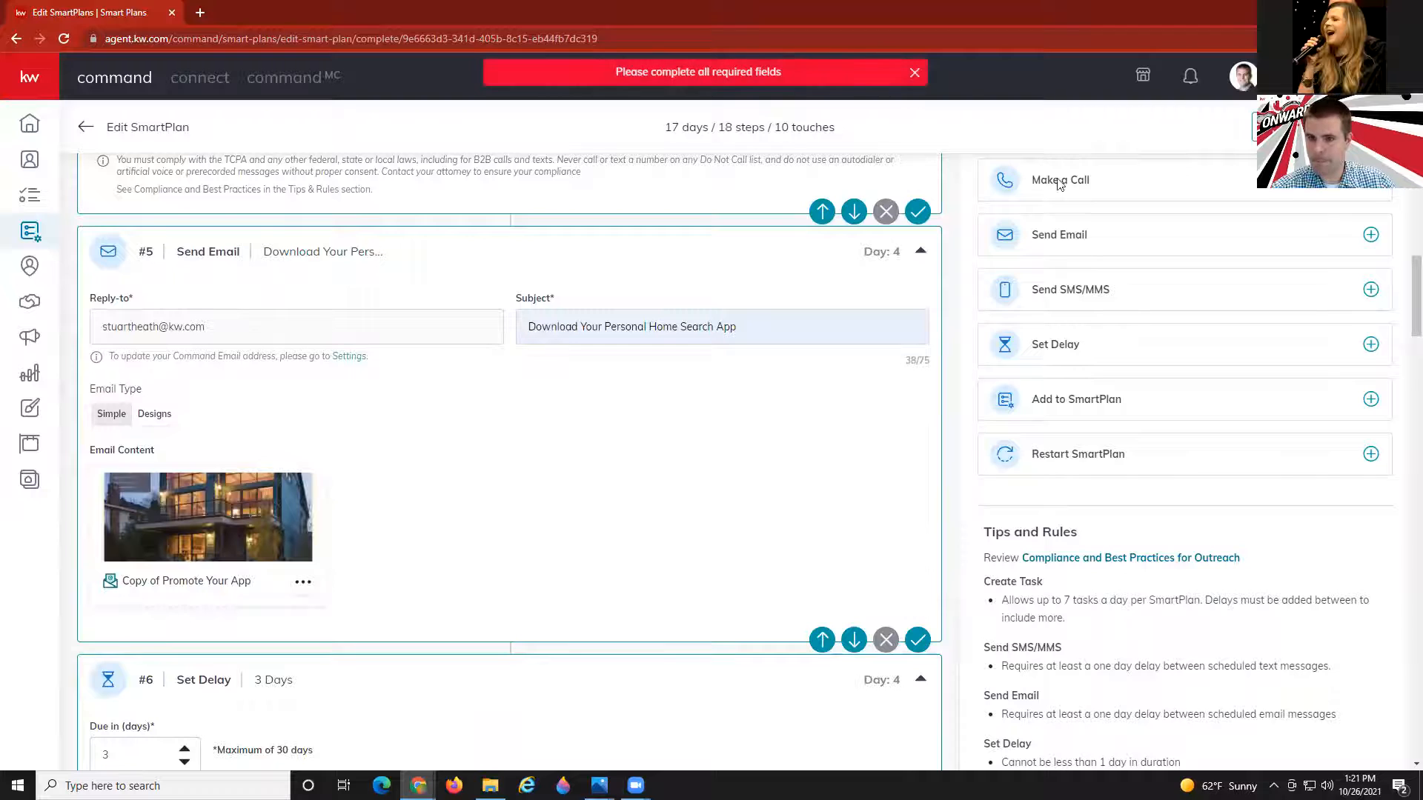
Set email step #7's subject to 'I Am Here For You'.
scroll(792, 364, "down", 1)
scroll(792, 364, "down", 6)
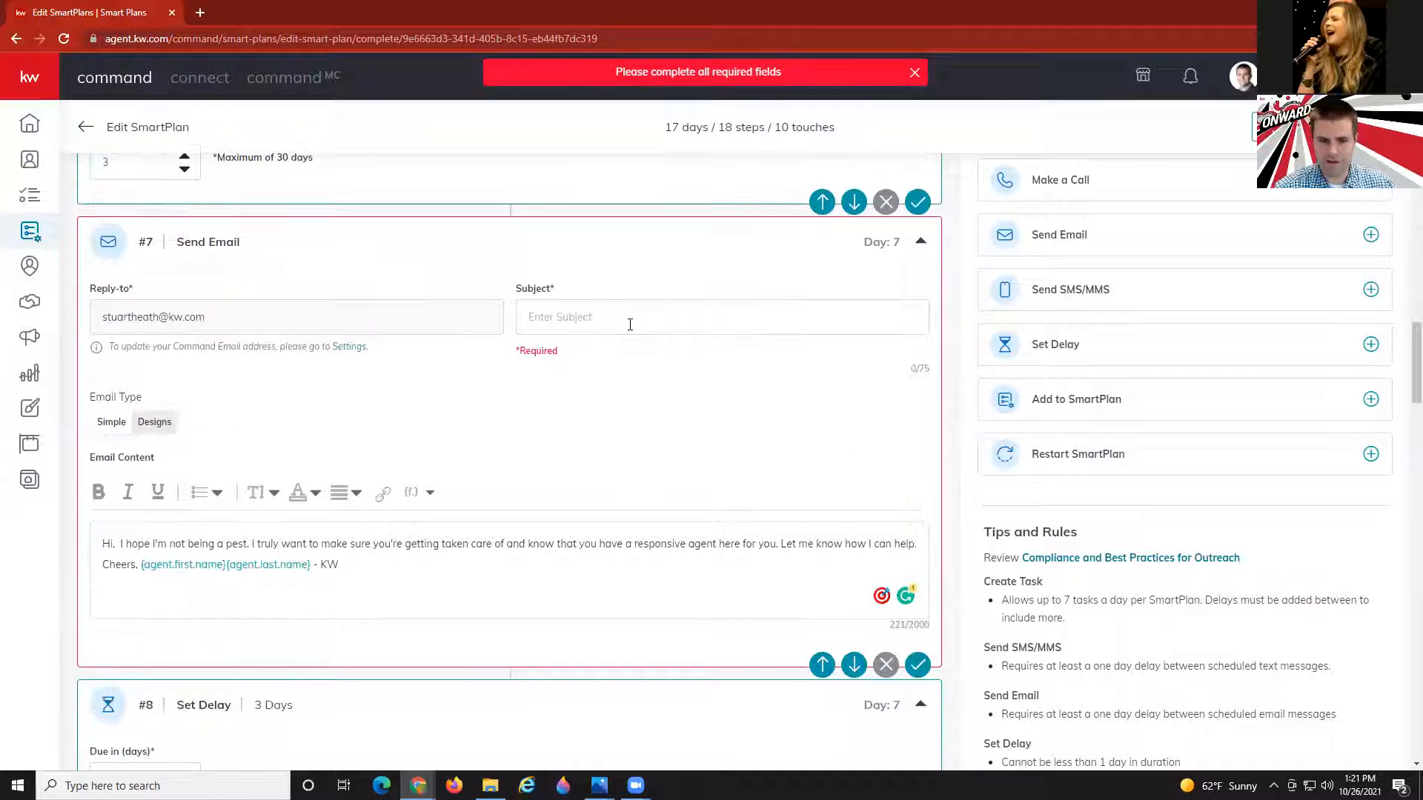
left_click(635, 319)
type("I ")
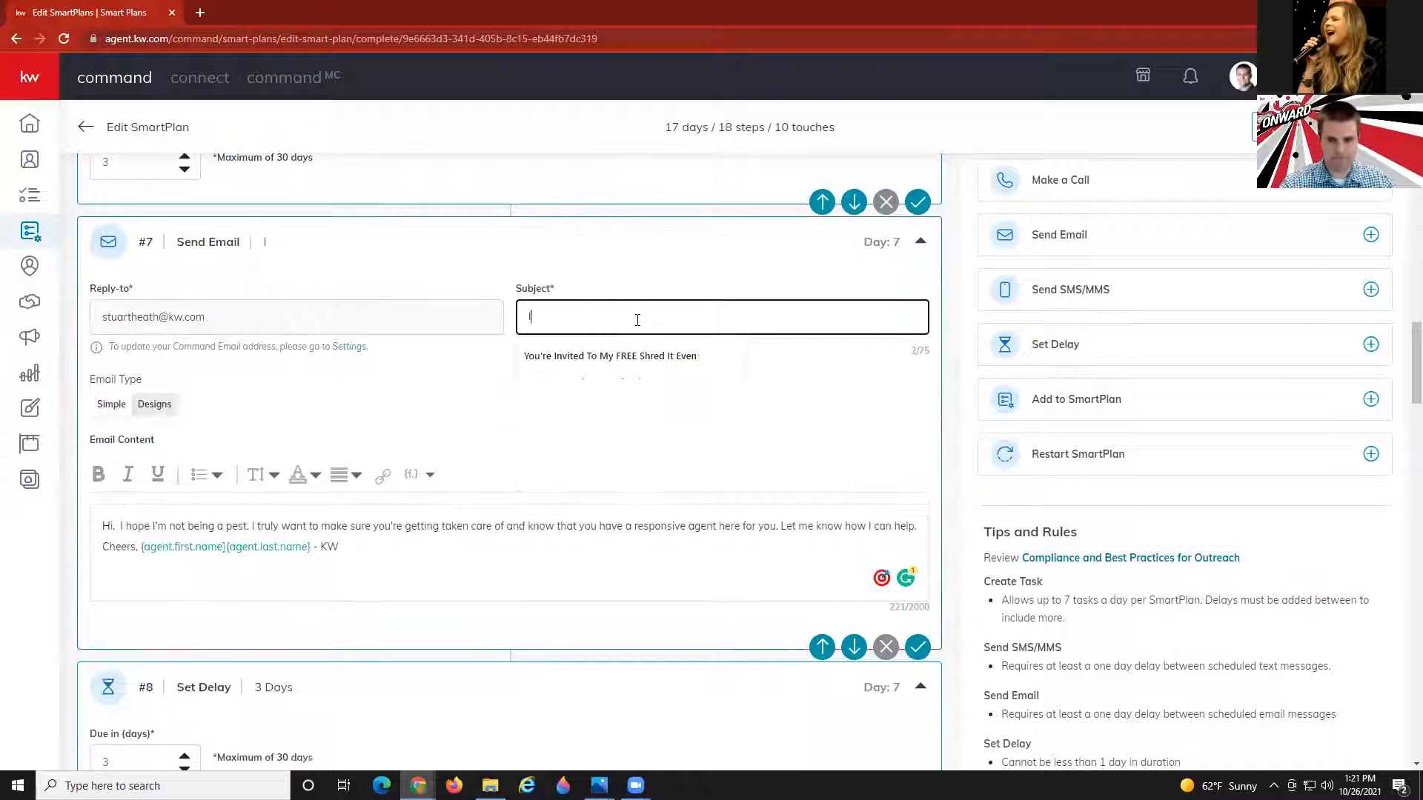
type("am")
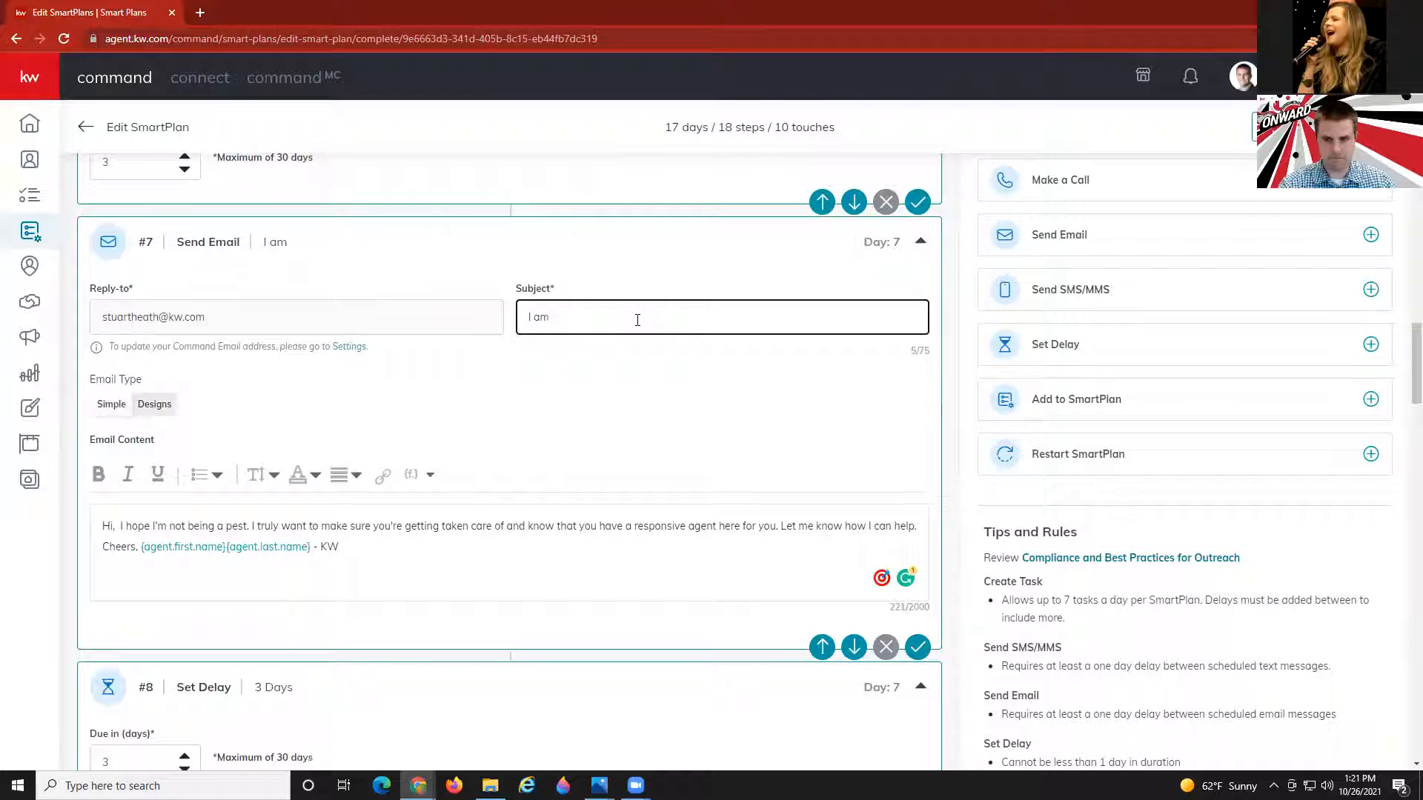
key("BackSpace")
key("BackSpace")
type("Am Here For")
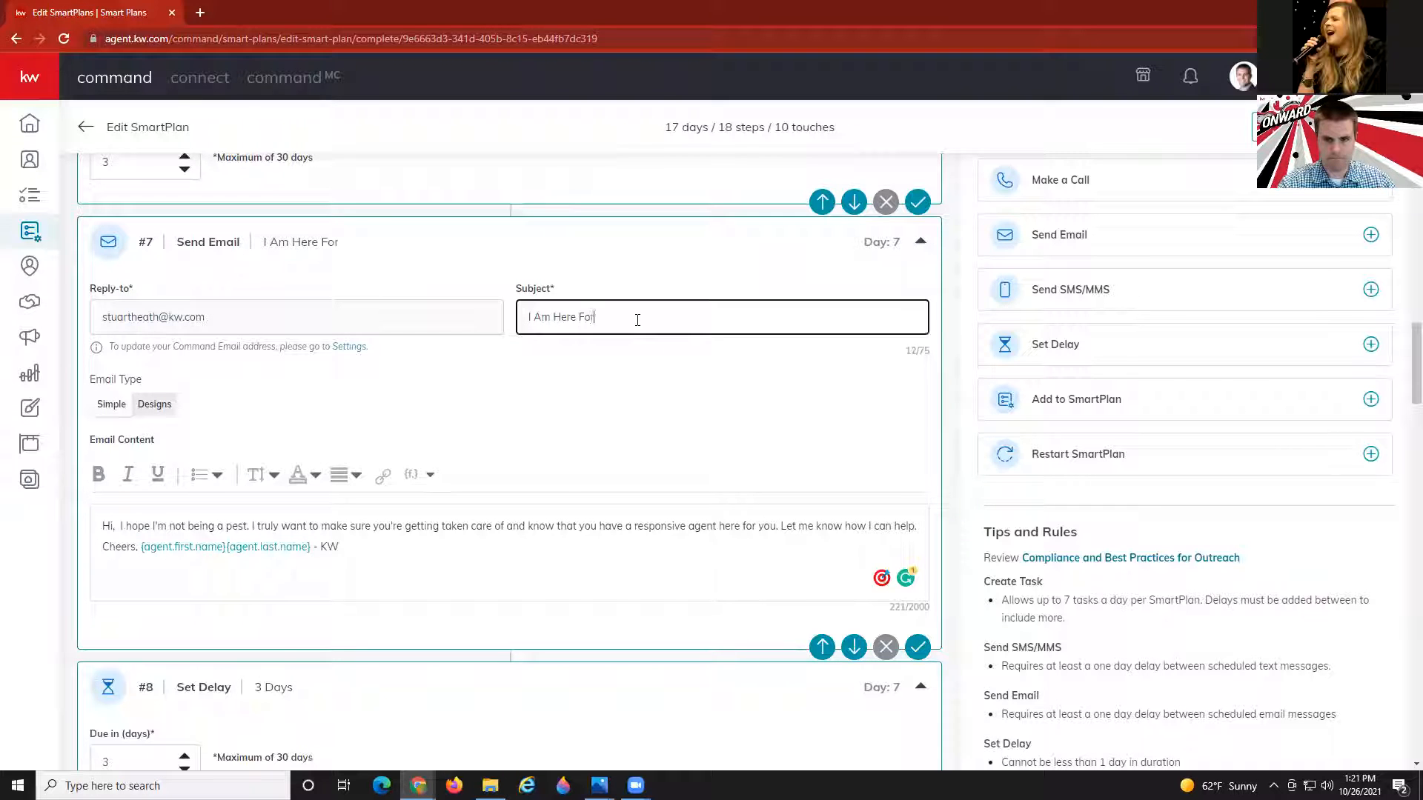
type(" You")
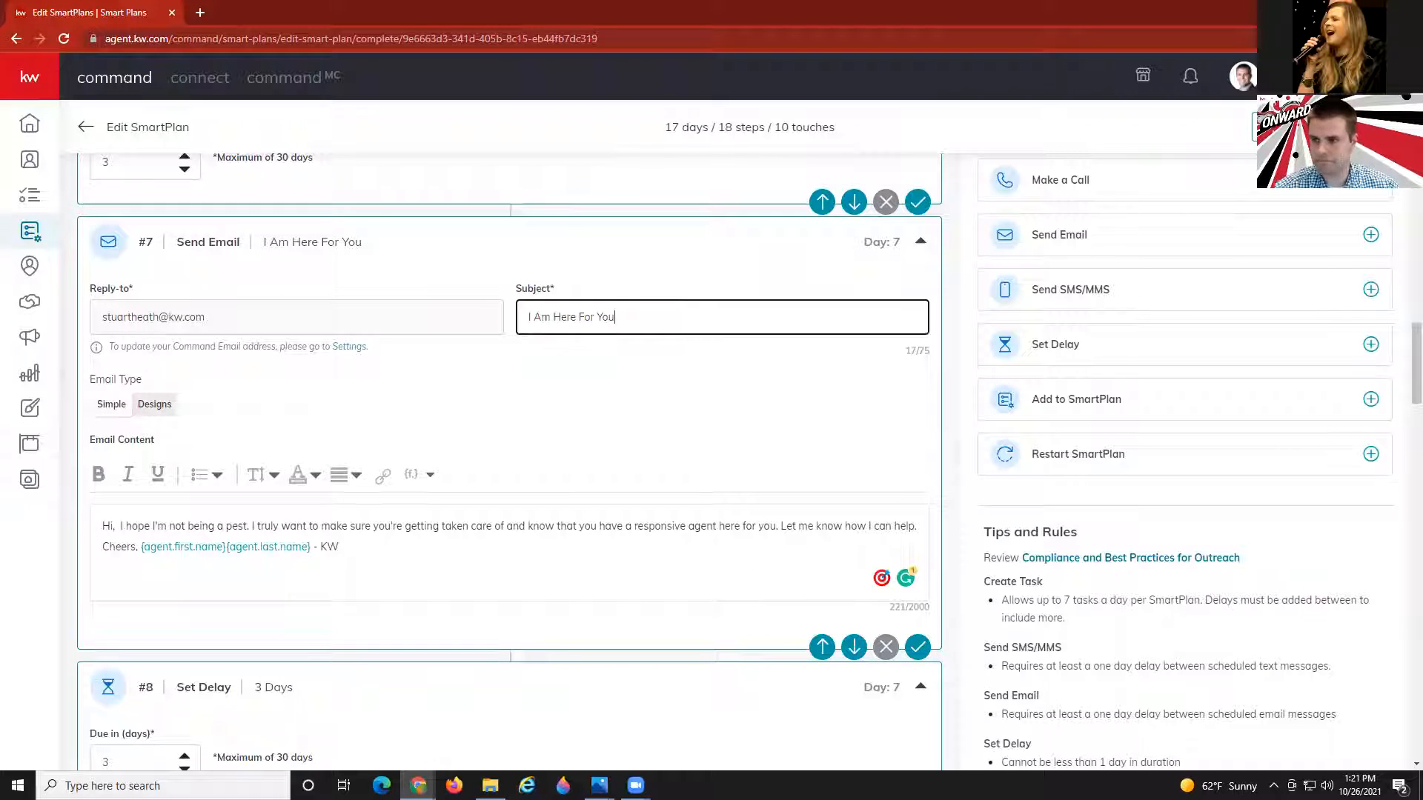
left_click(1308, 127)
Give email step #11 the subject 'Save Thousands On Your Next Home Purchase'.
scroll(778, 373, "down", 5)
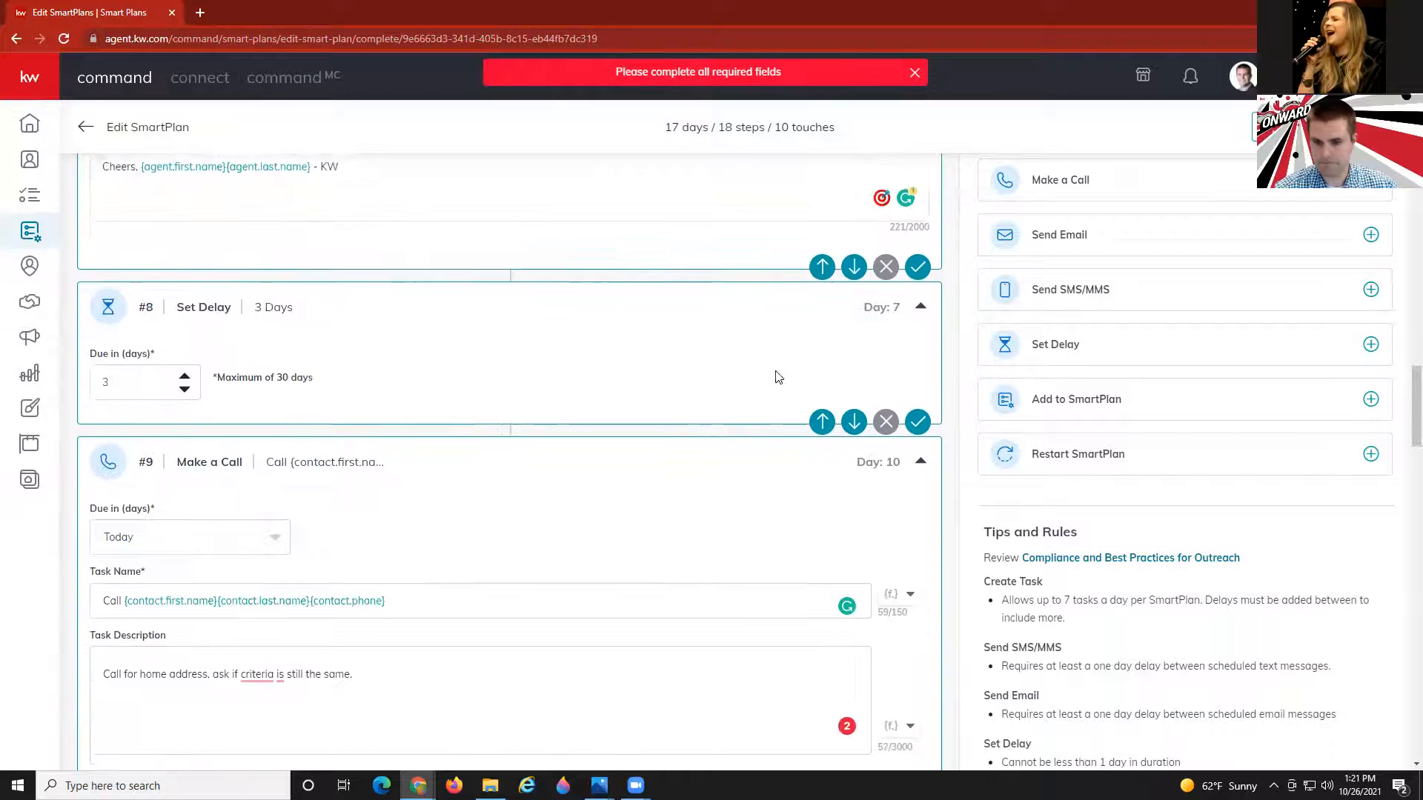
scroll(778, 378, "down", 5)
scroll(775, 371, "down", 6)
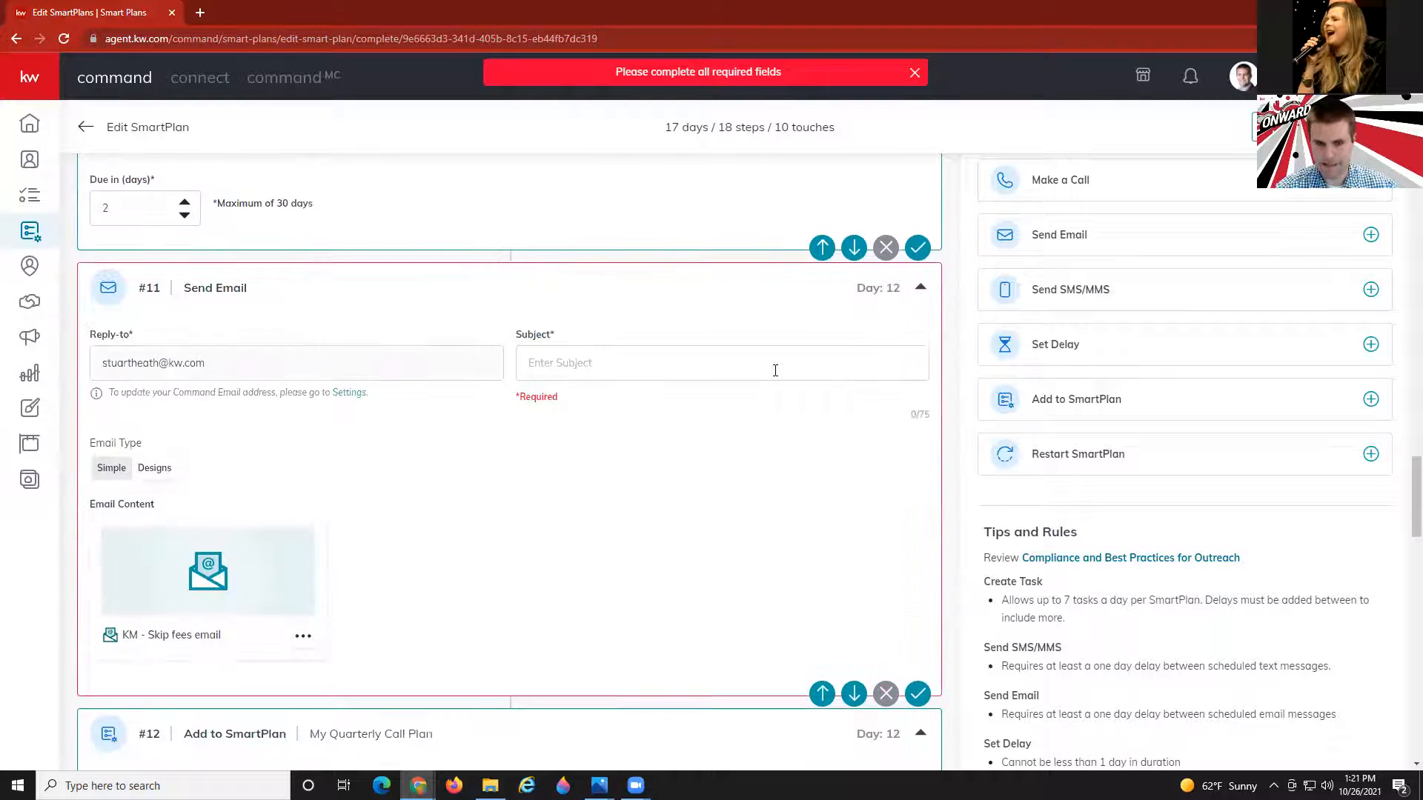
left_click(643, 362)
type("Save")
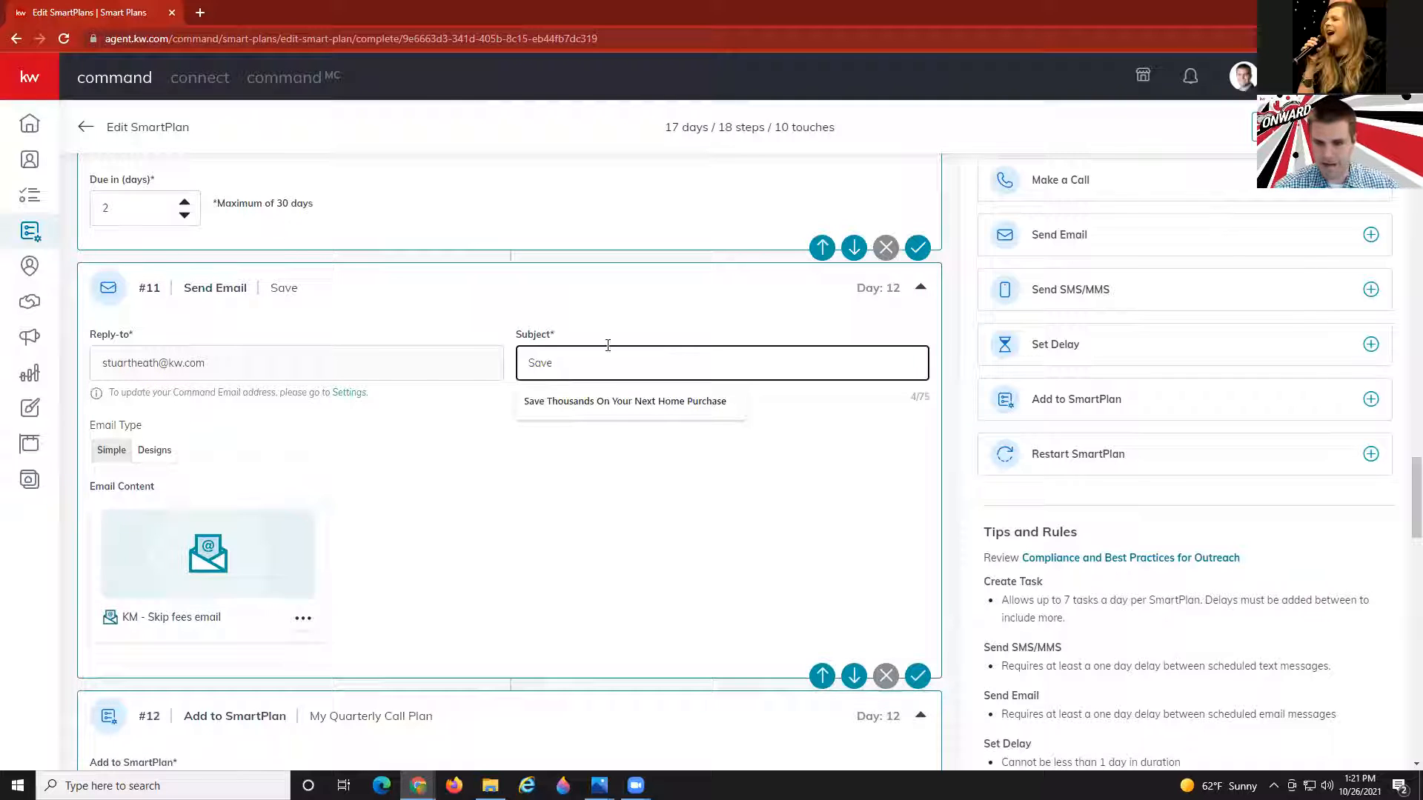
left_click(623, 402)
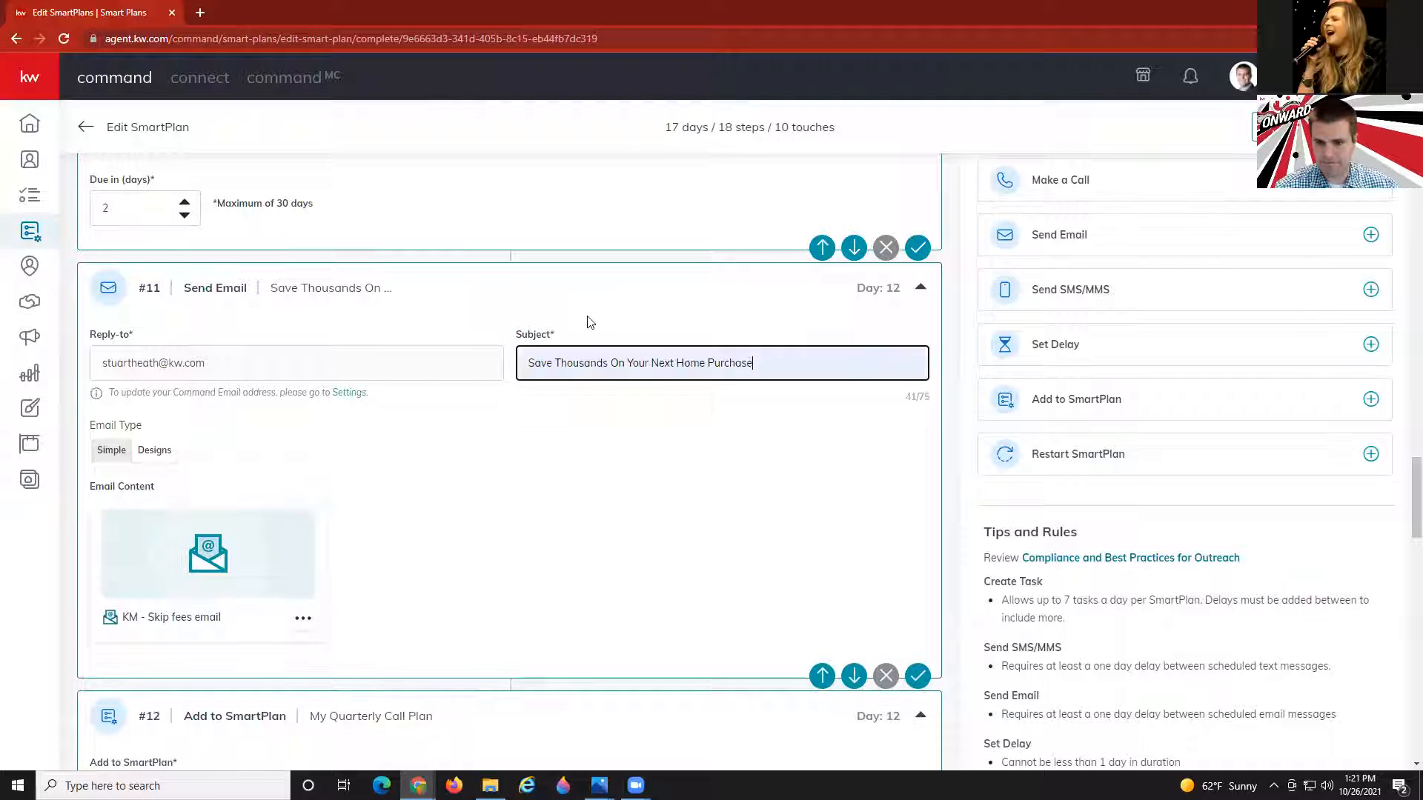
Save the SmartPlan and review the updated steps.
scroll(564, 315, "down", 1)
scroll(561, 317, "down", 15)
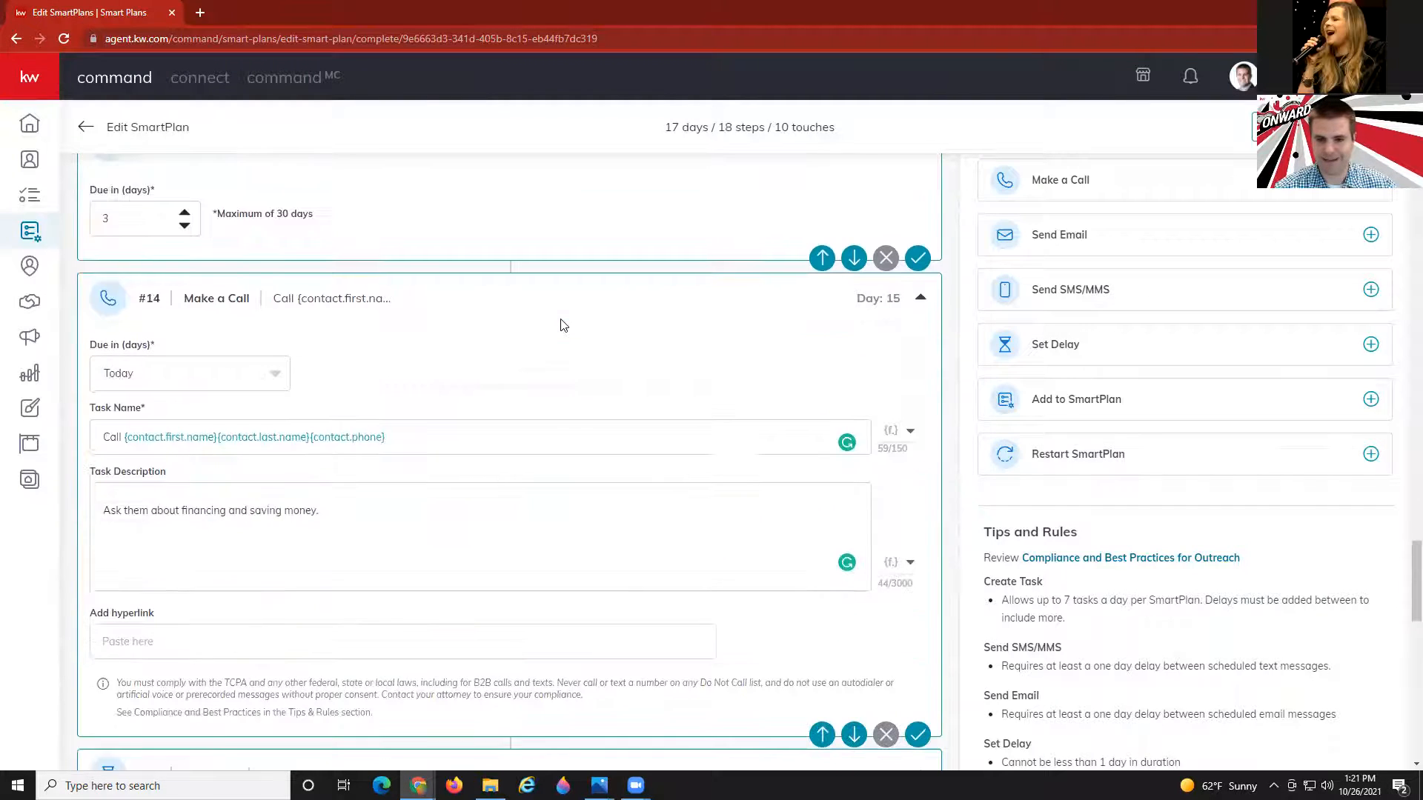
scroll(561, 324, "down", 10)
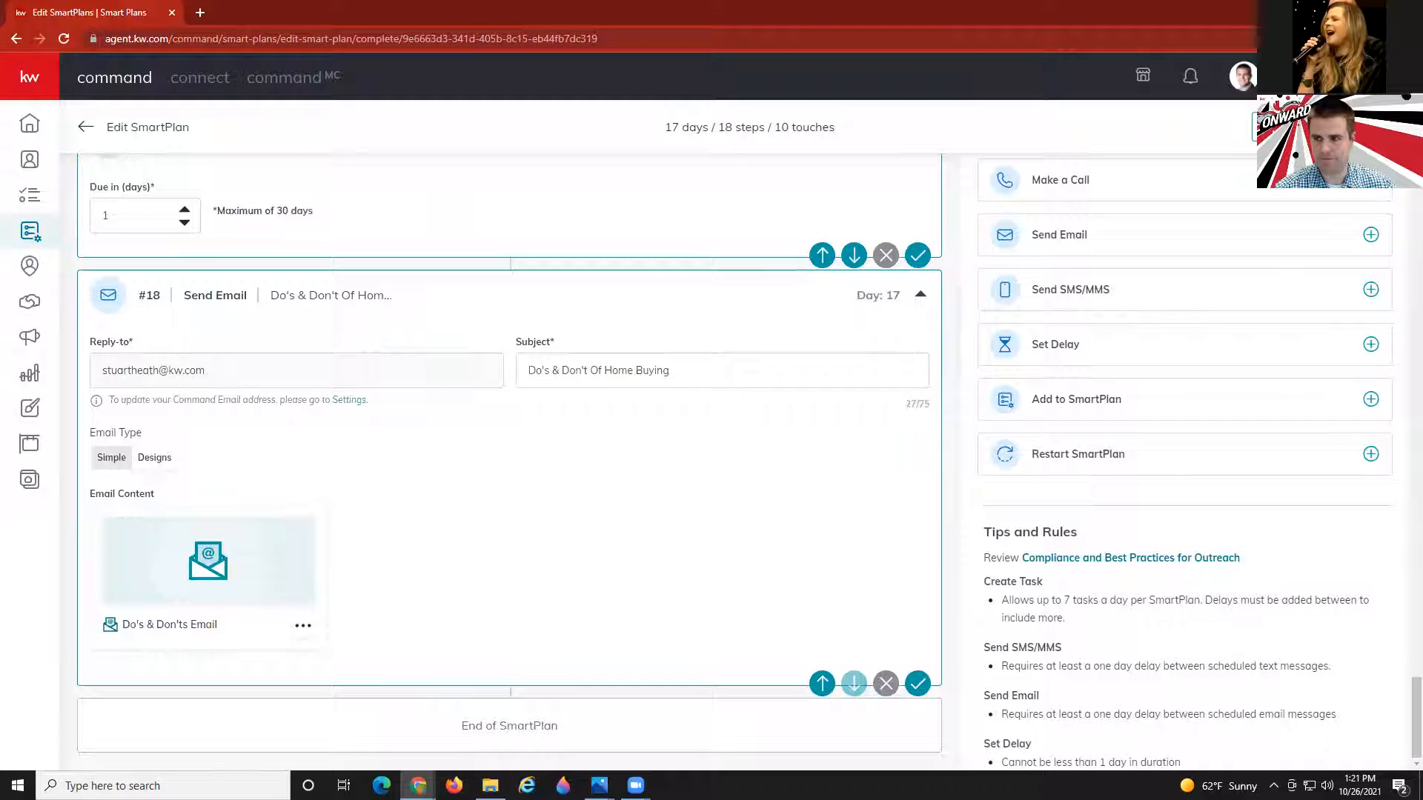
left_click(1322, 127)
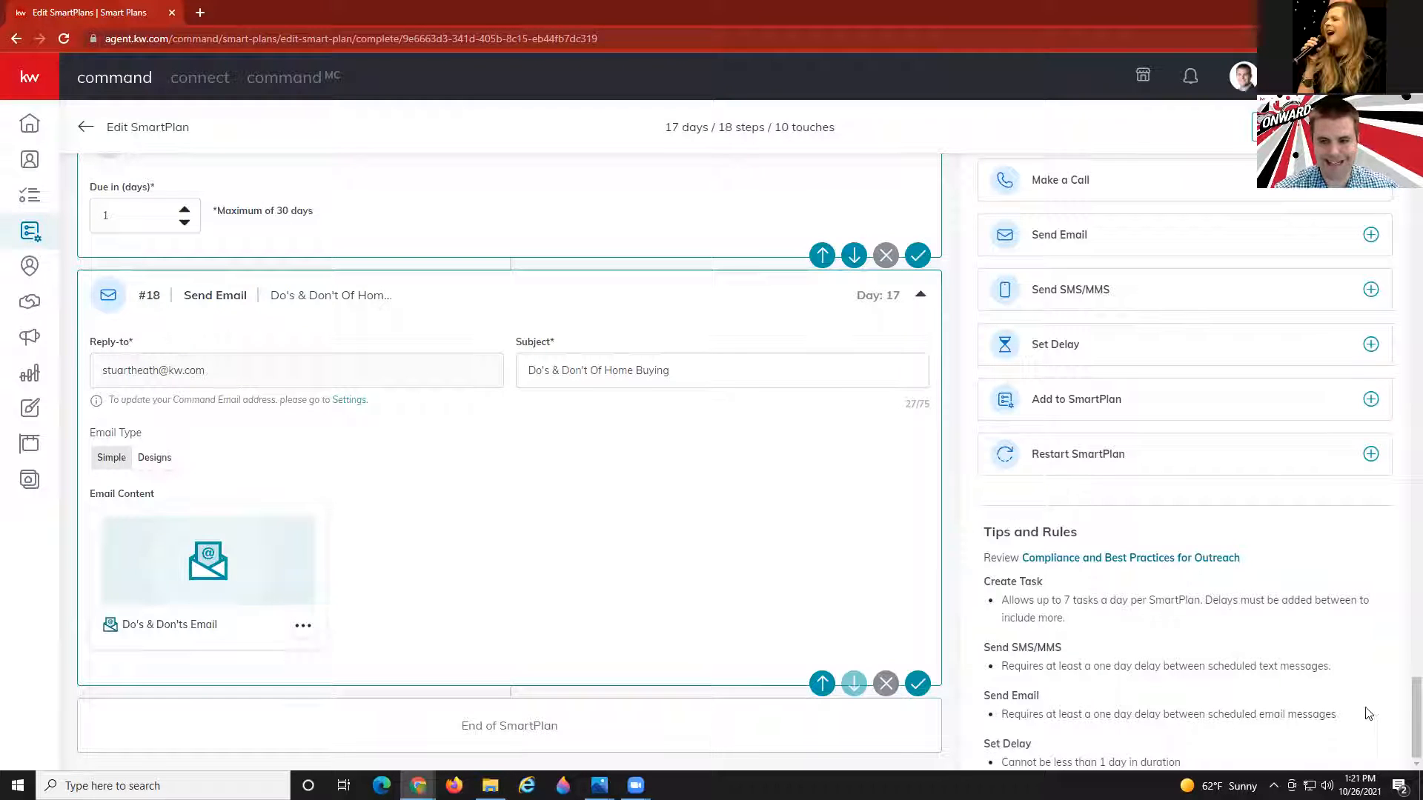
scroll(1116, 710, "down", 2)
scroll(1116, 710, "down", 2)
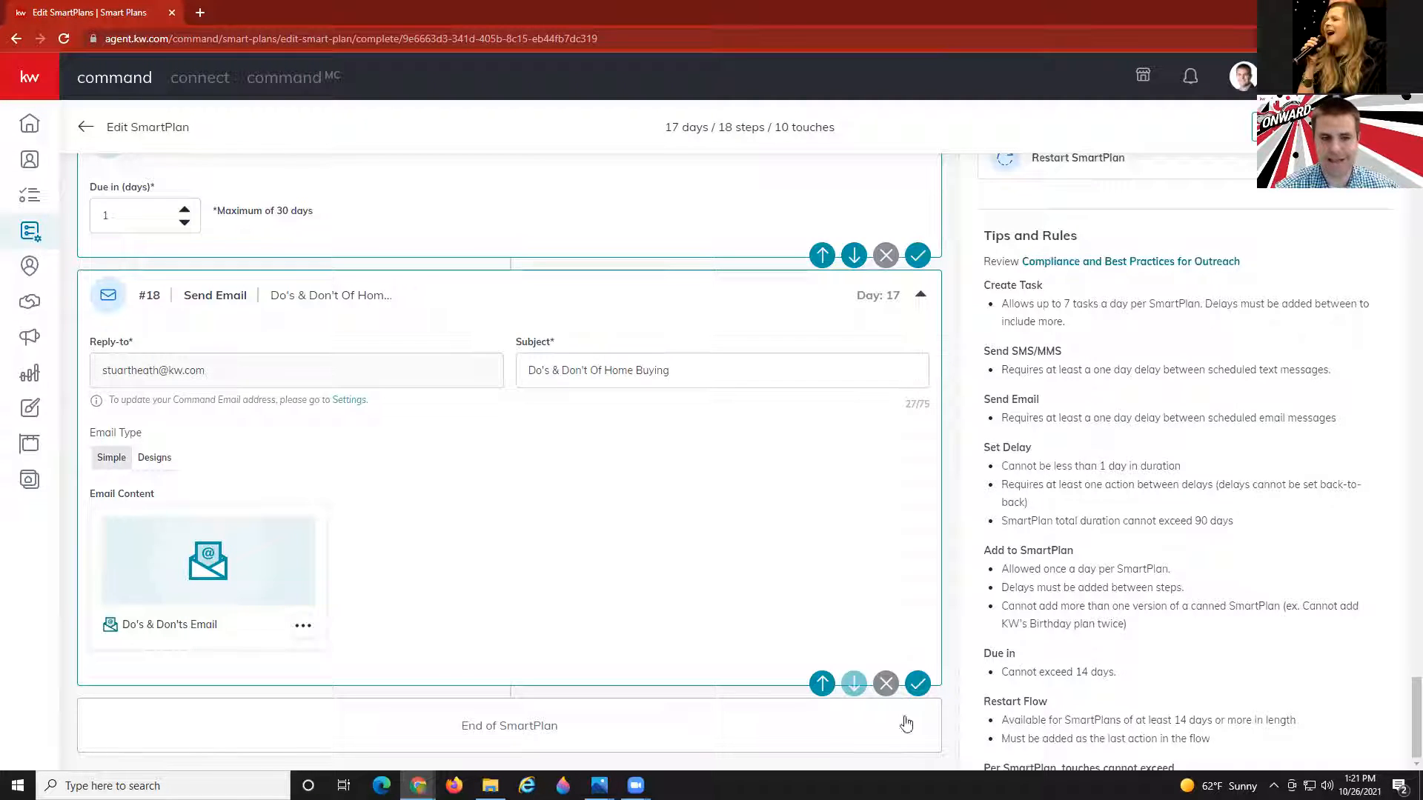
scroll(667, 544, "up", 20)
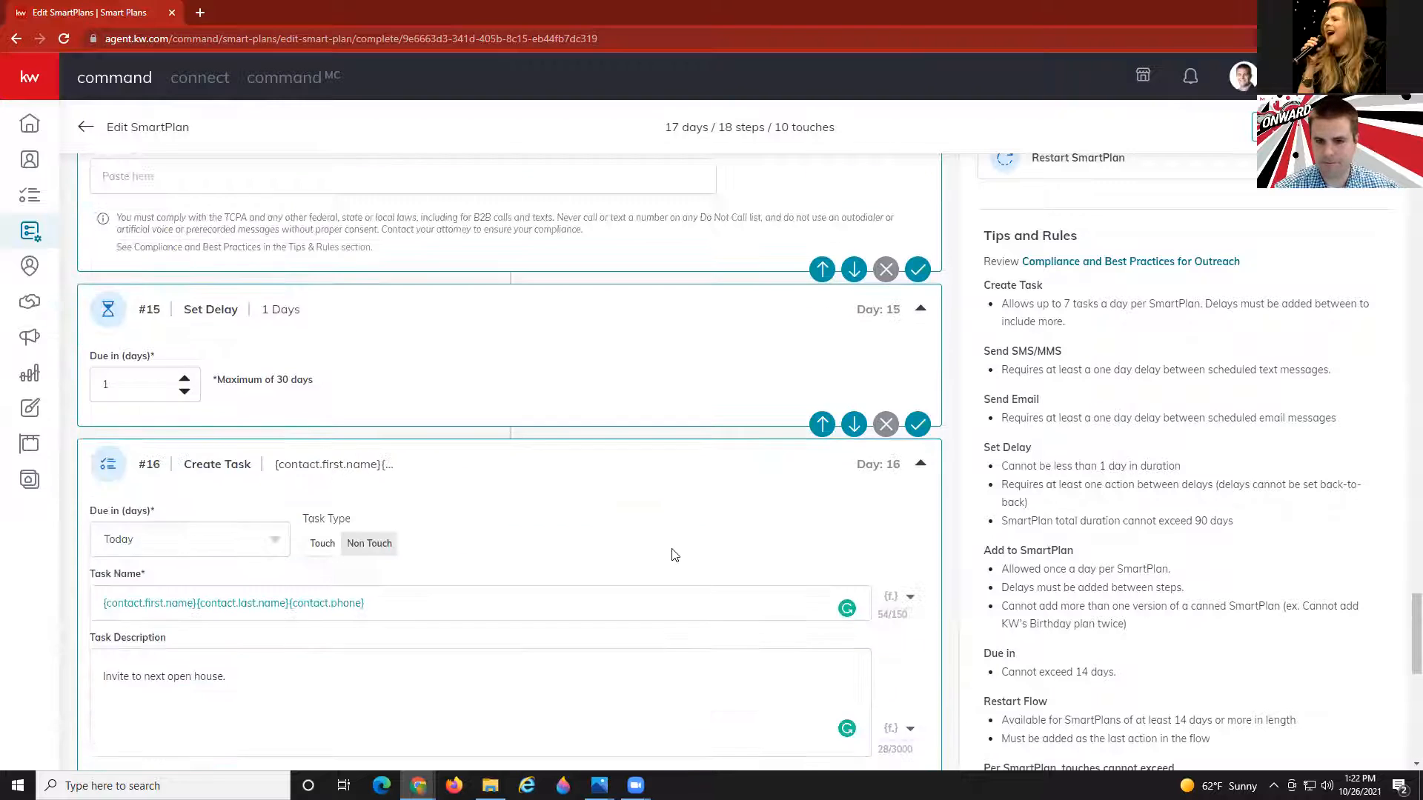
scroll(674, 552, "up", 15)
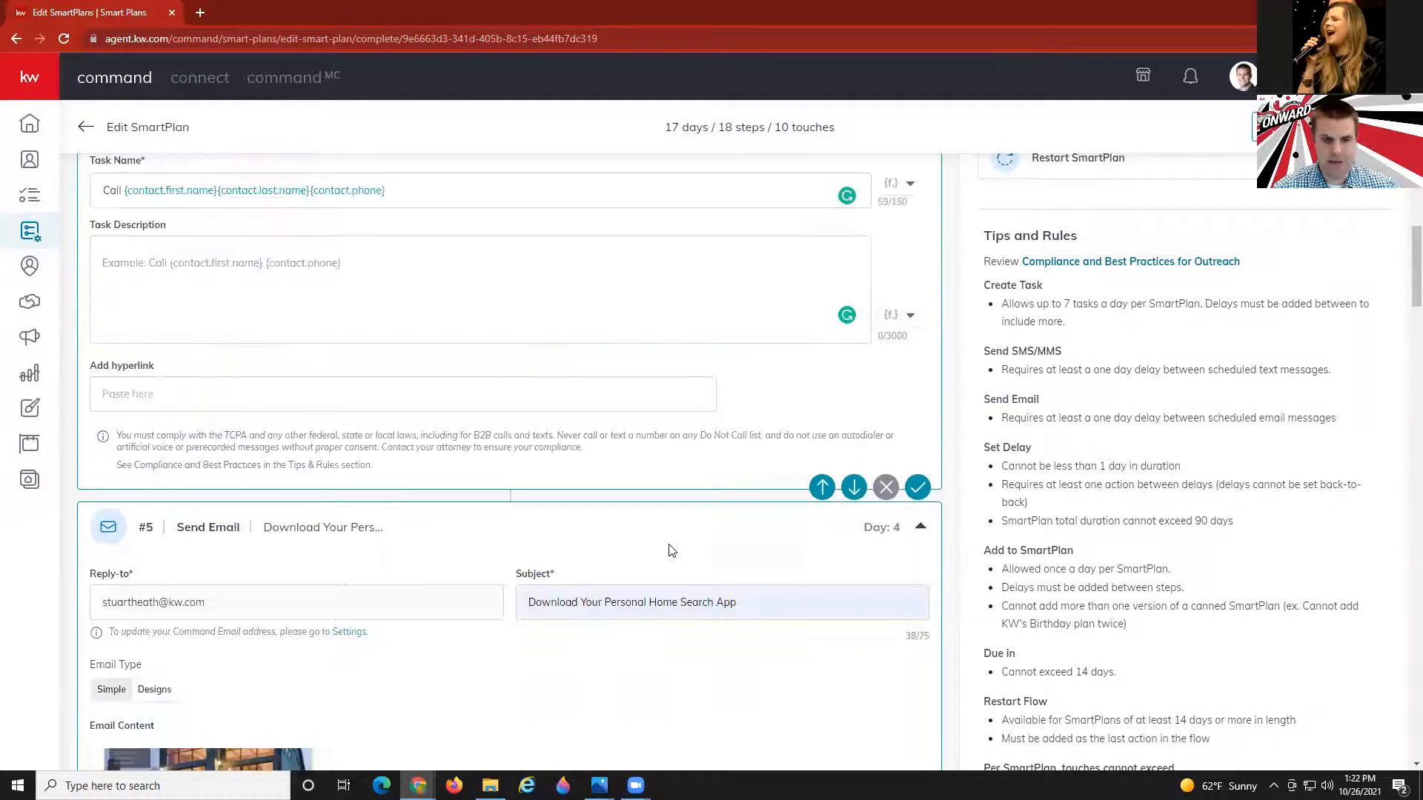
scroll(670, 550, "up", 10)
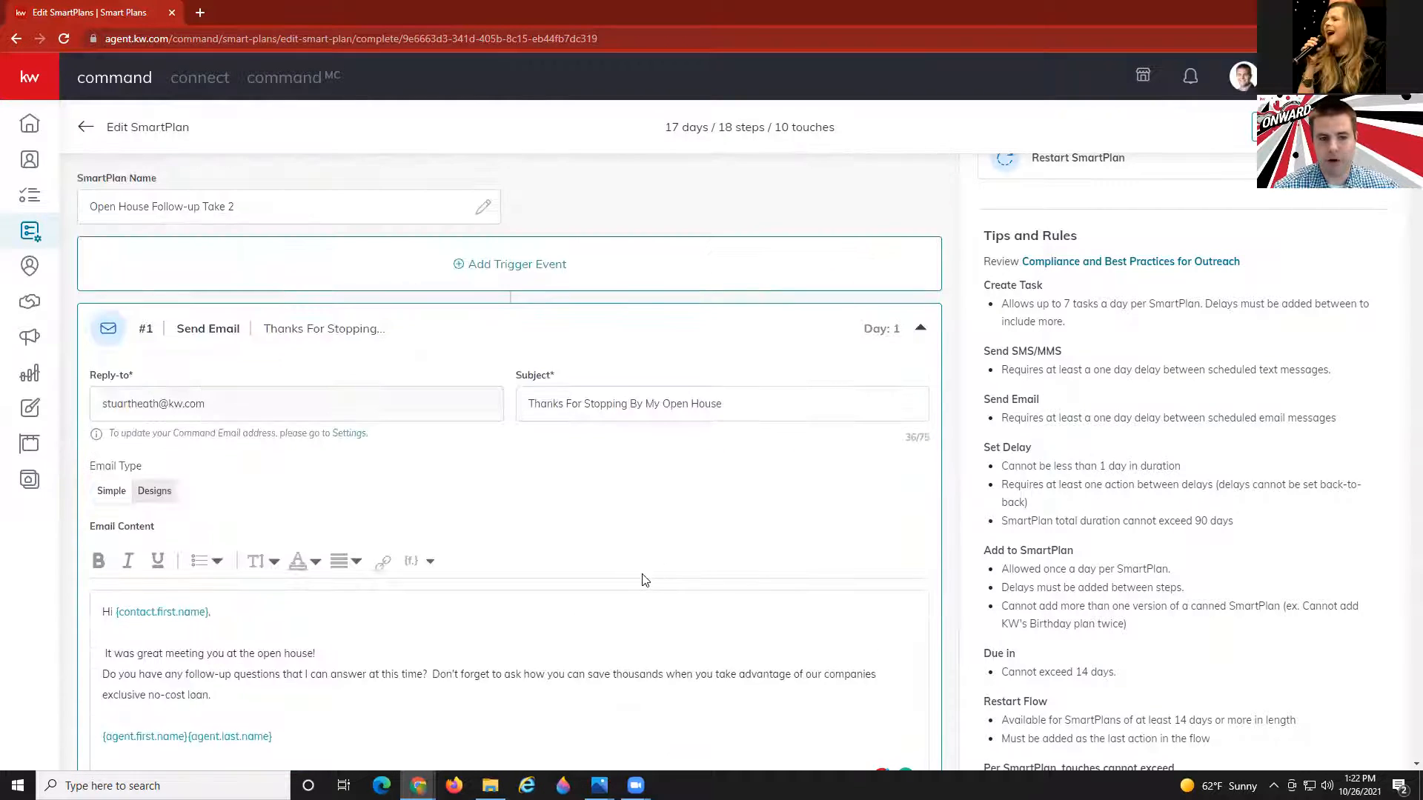
Add and confirm an OpenHouse tag trigger, then return to My SmartPlans.
left_click(507, 271)
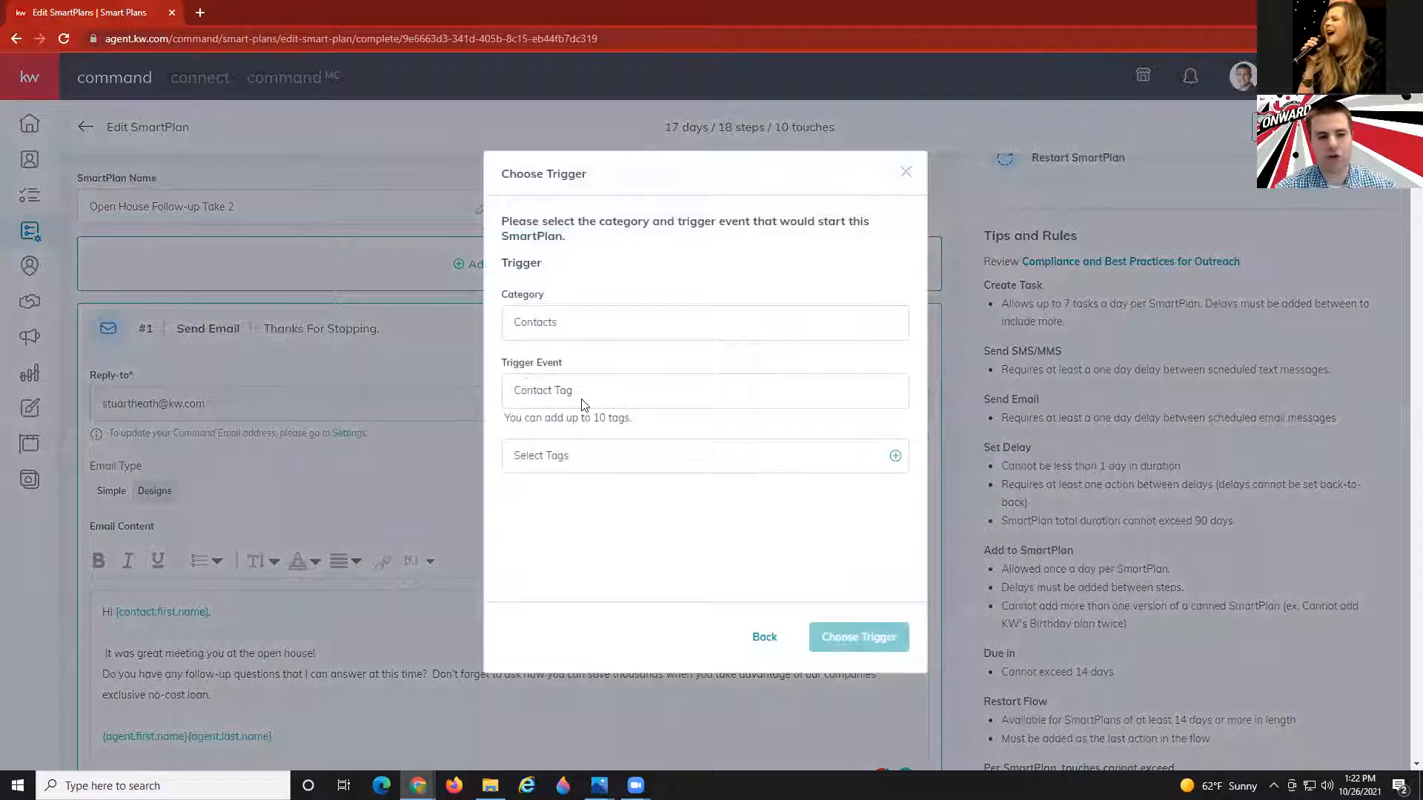
left_click(581, 458)
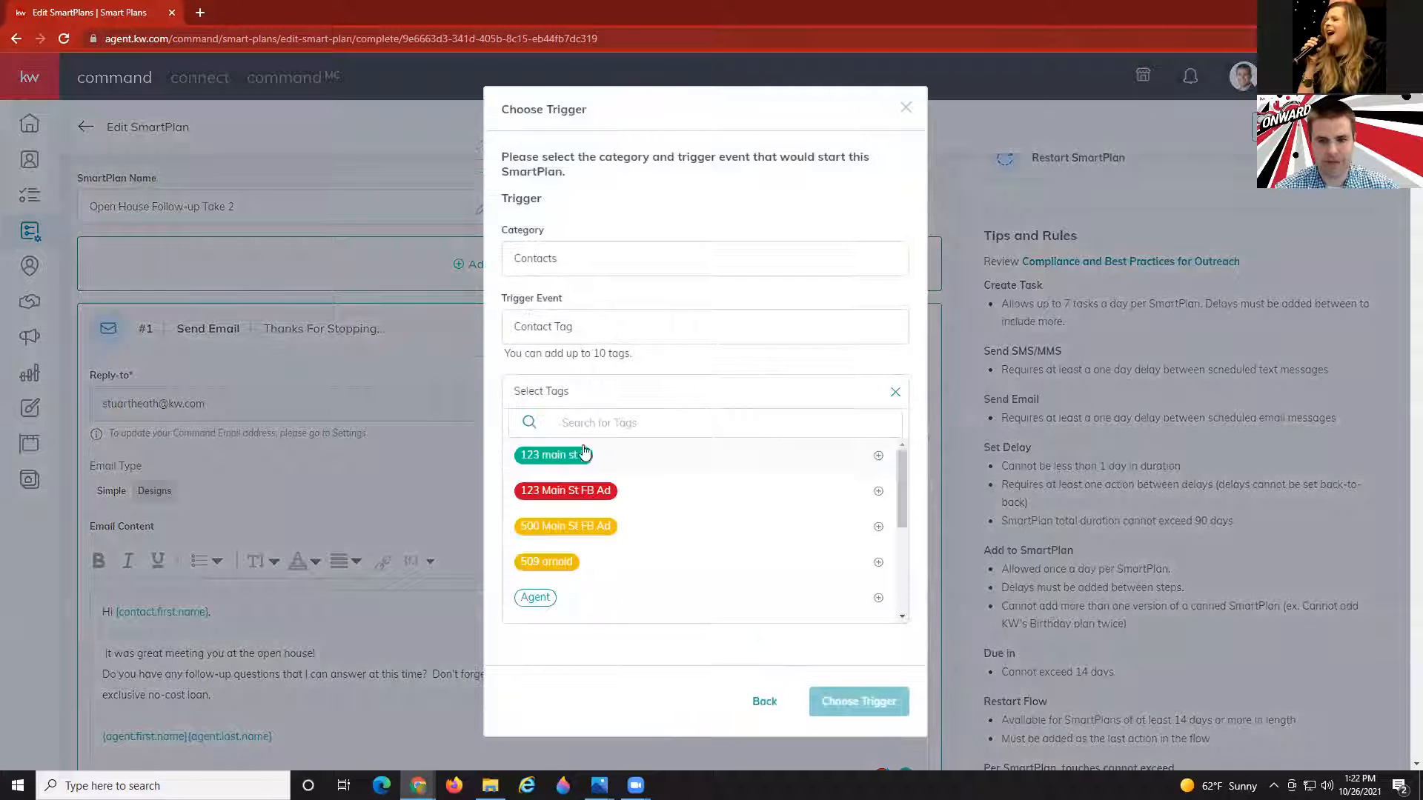
left_click(608, 424)
type("open house")
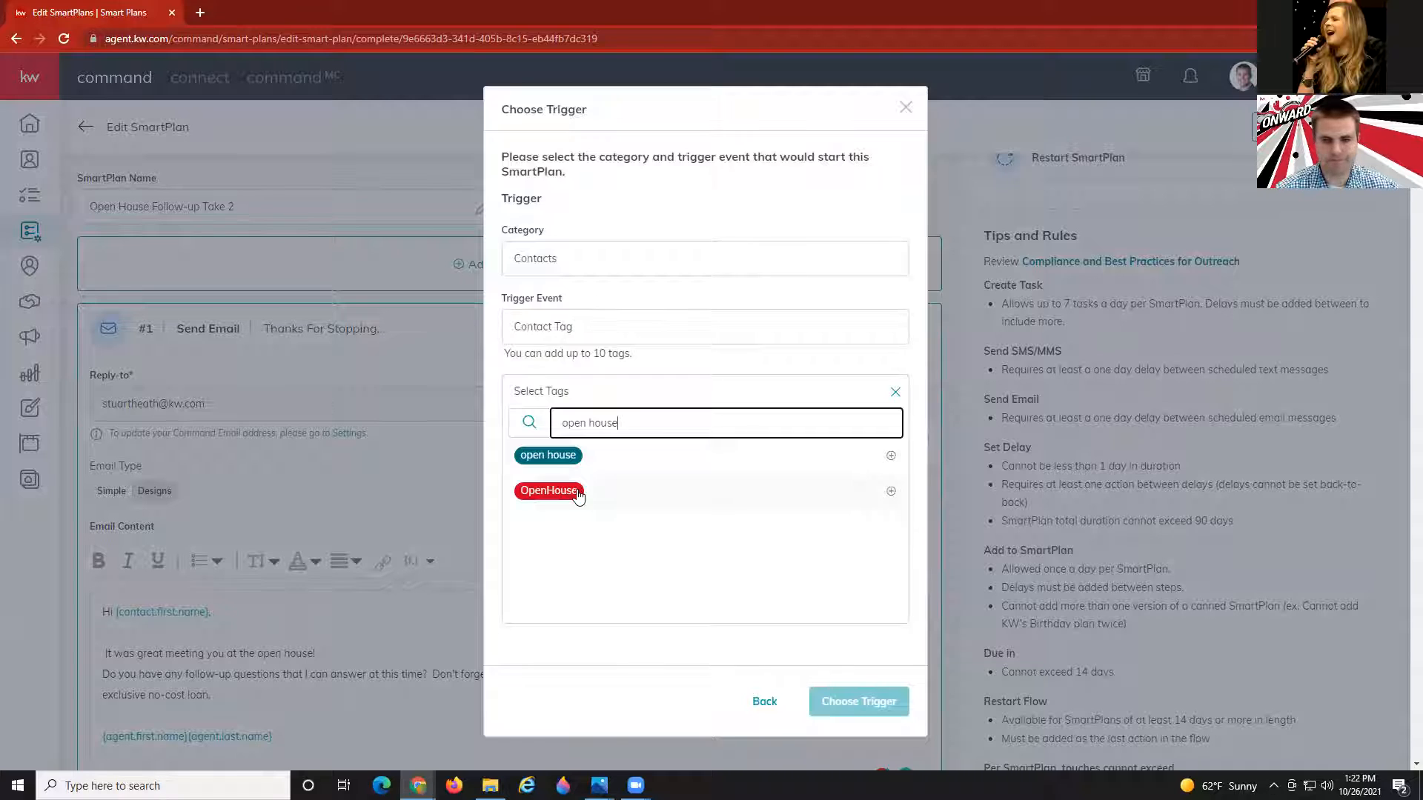
left_click(549, 492)
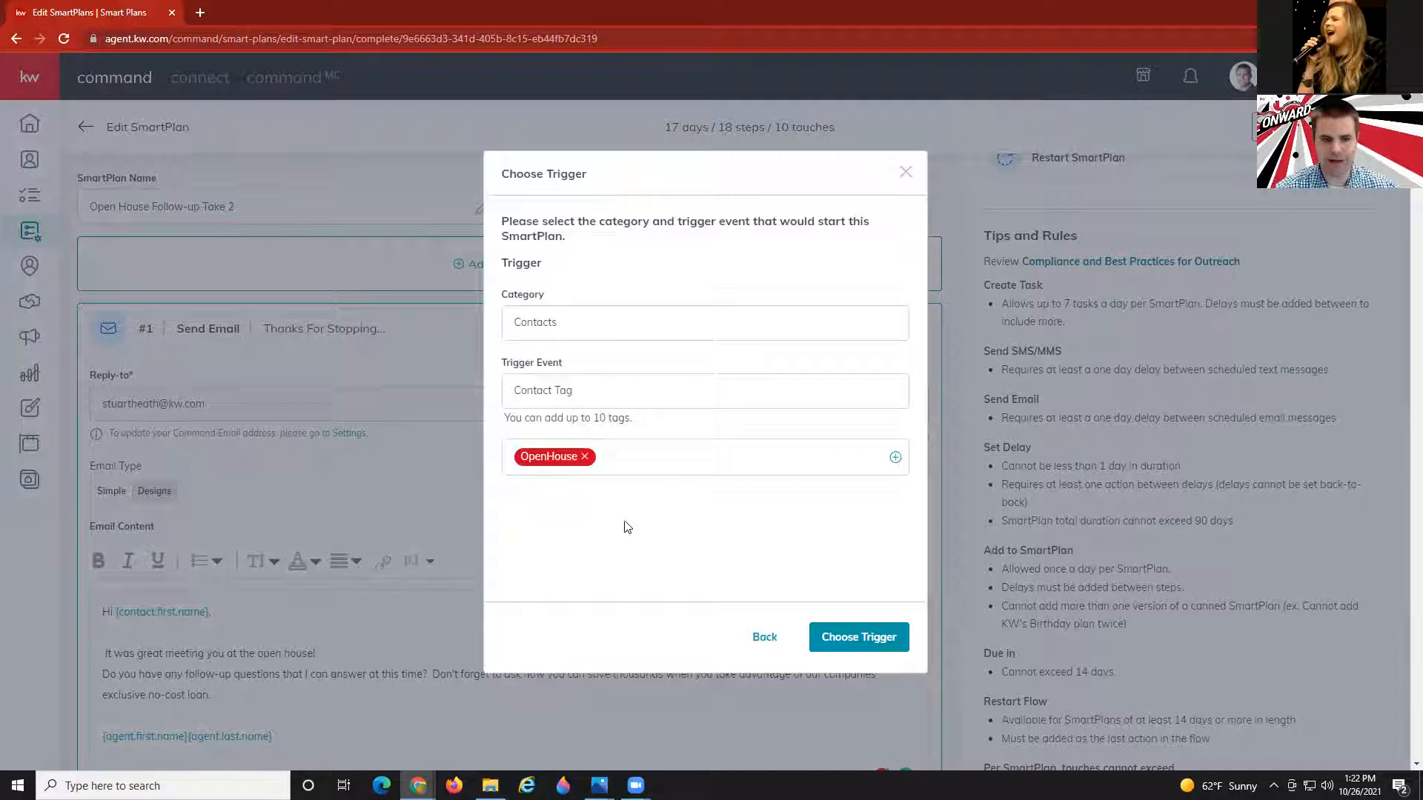
left_click(858, 637)
left_click(824, 528)
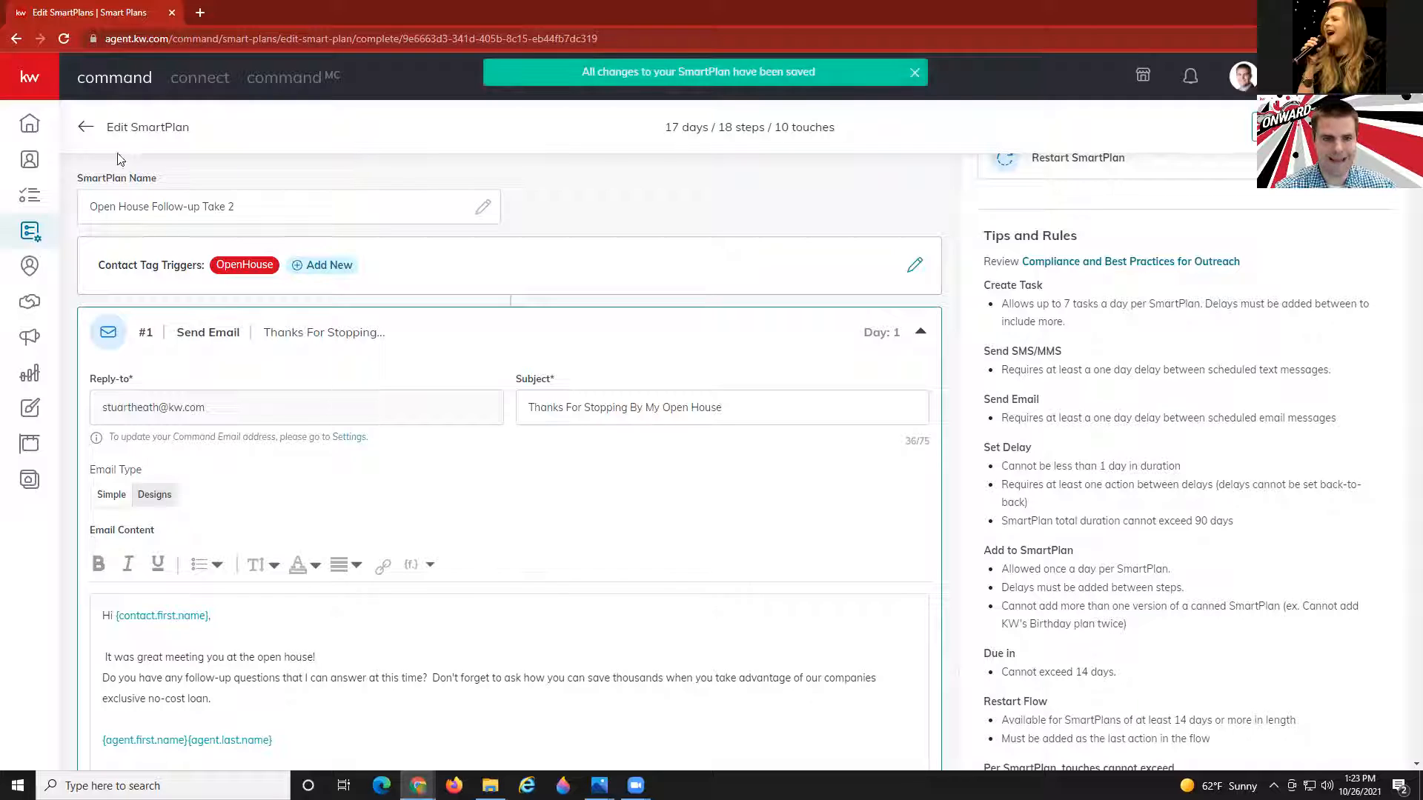
left_click(86, 129)
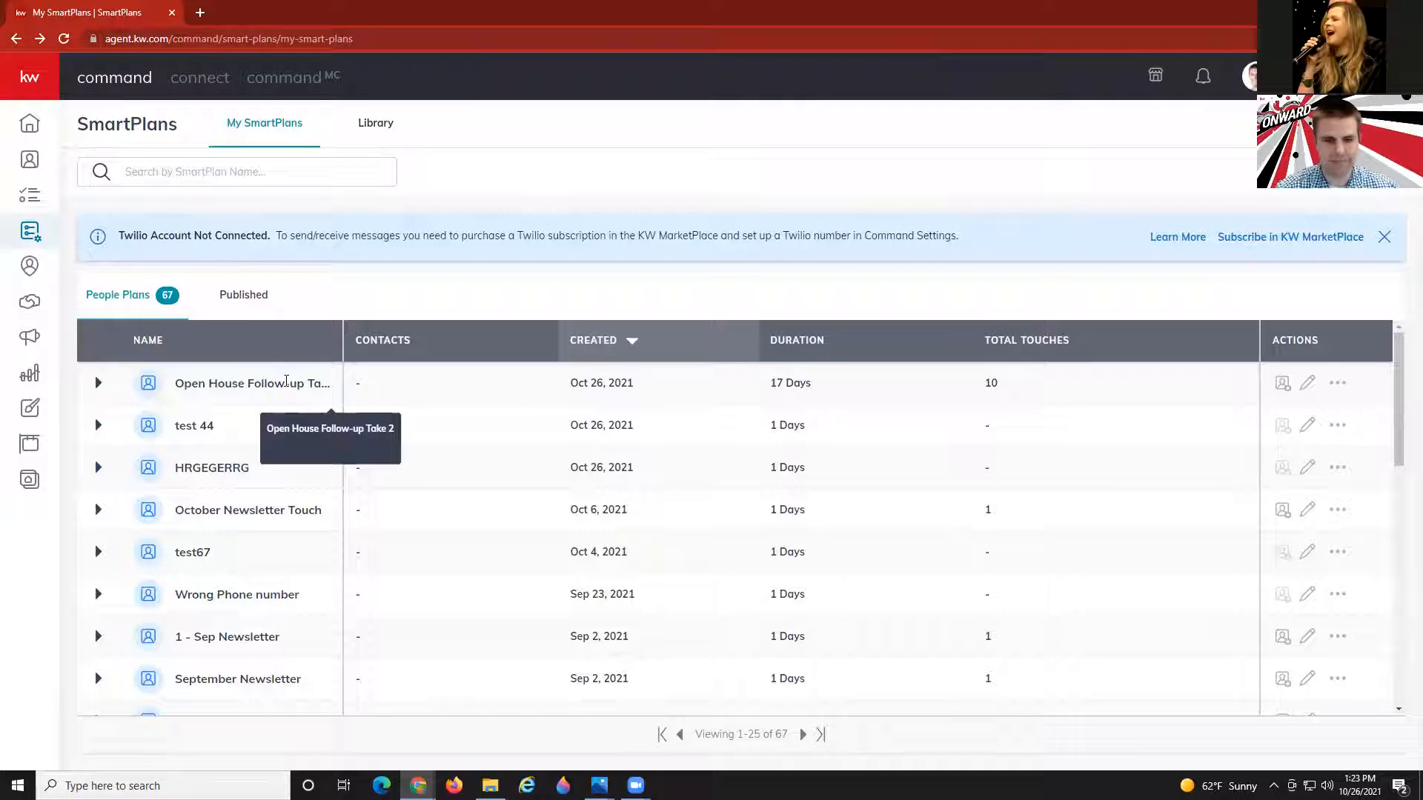
Start a blank SmartPlan titled 'Open House Followup Take 2 Pat 2'.
left_click(1334, 127)
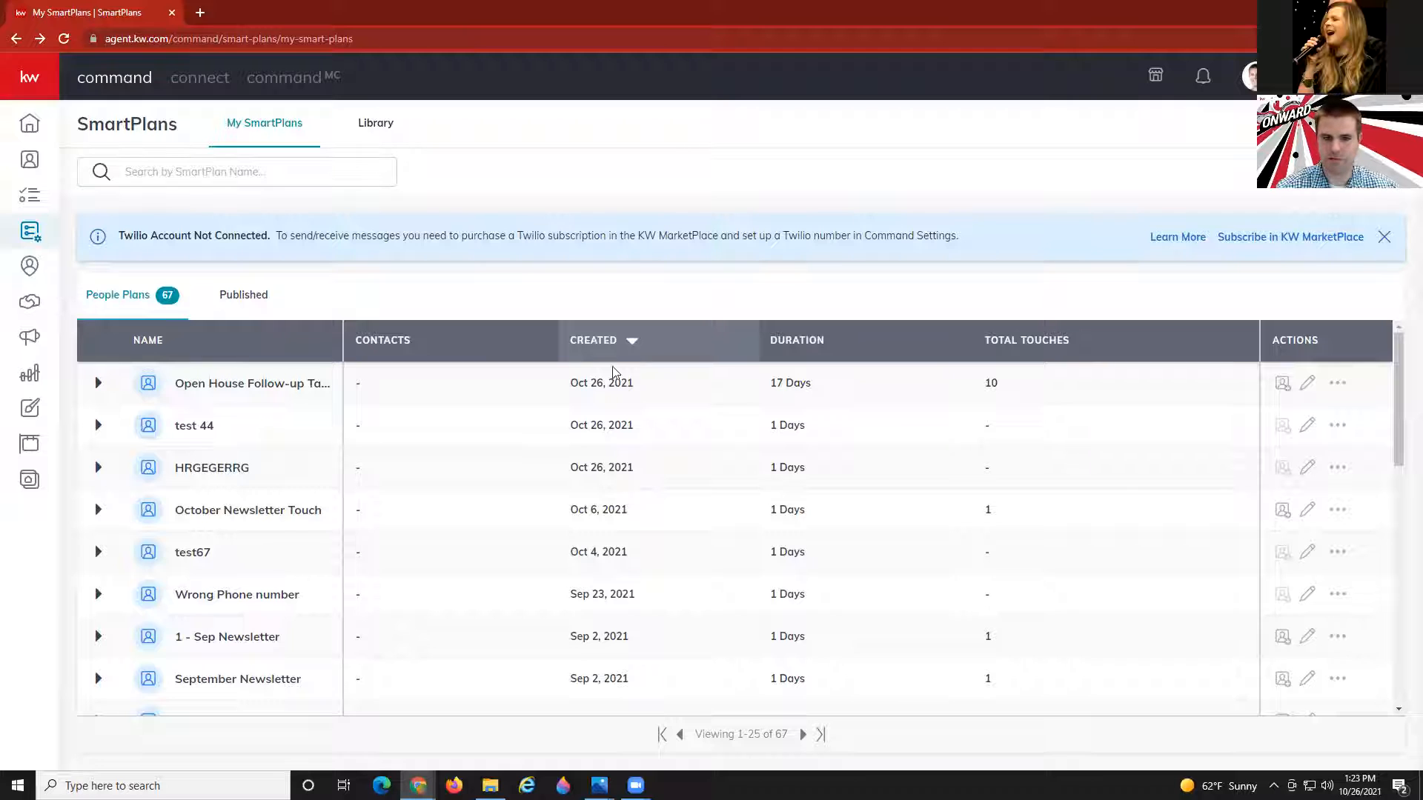
left_click(671, 398)
type("o")
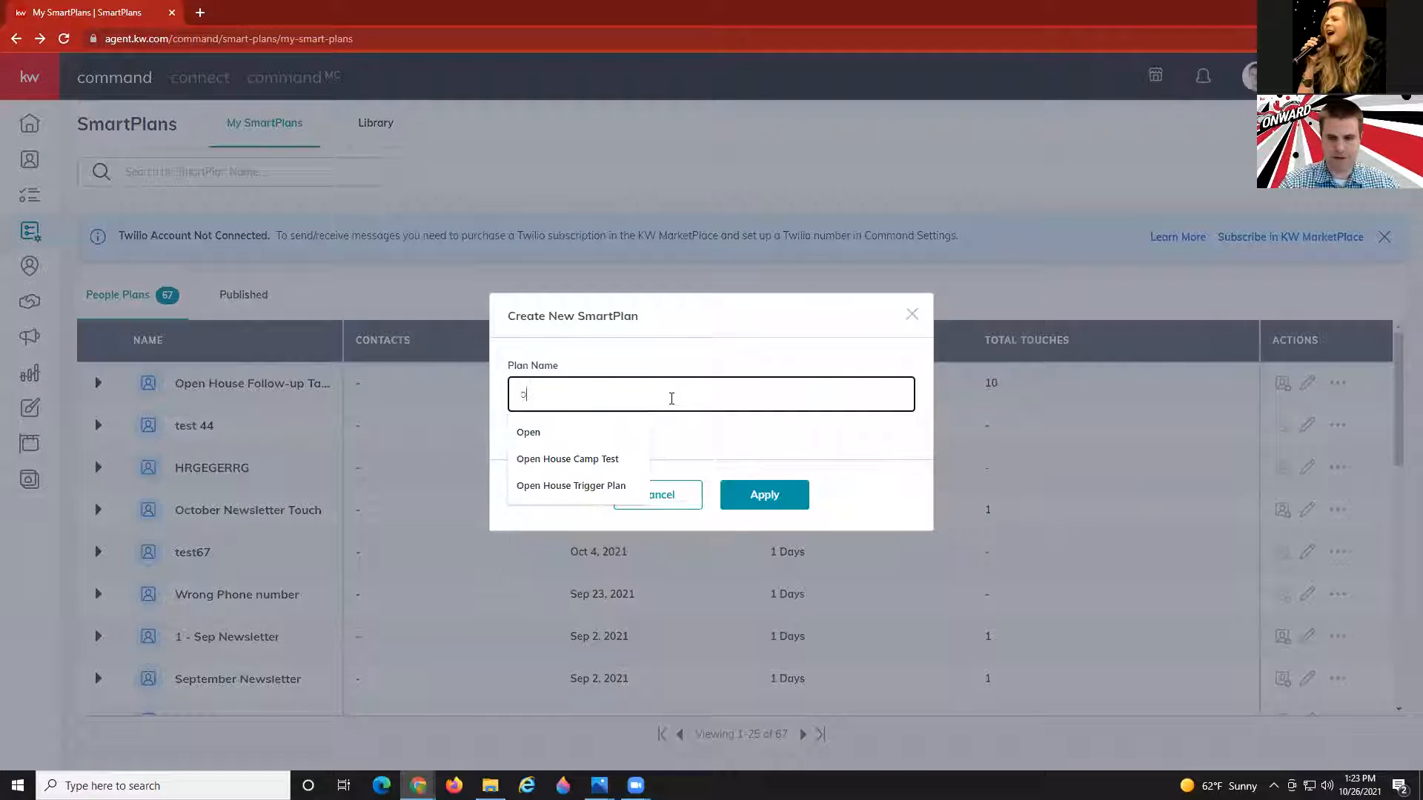
key("BackSpace")
type("oPE")
key("BackSpace")
key("BackSpace")
key("BackSpace")
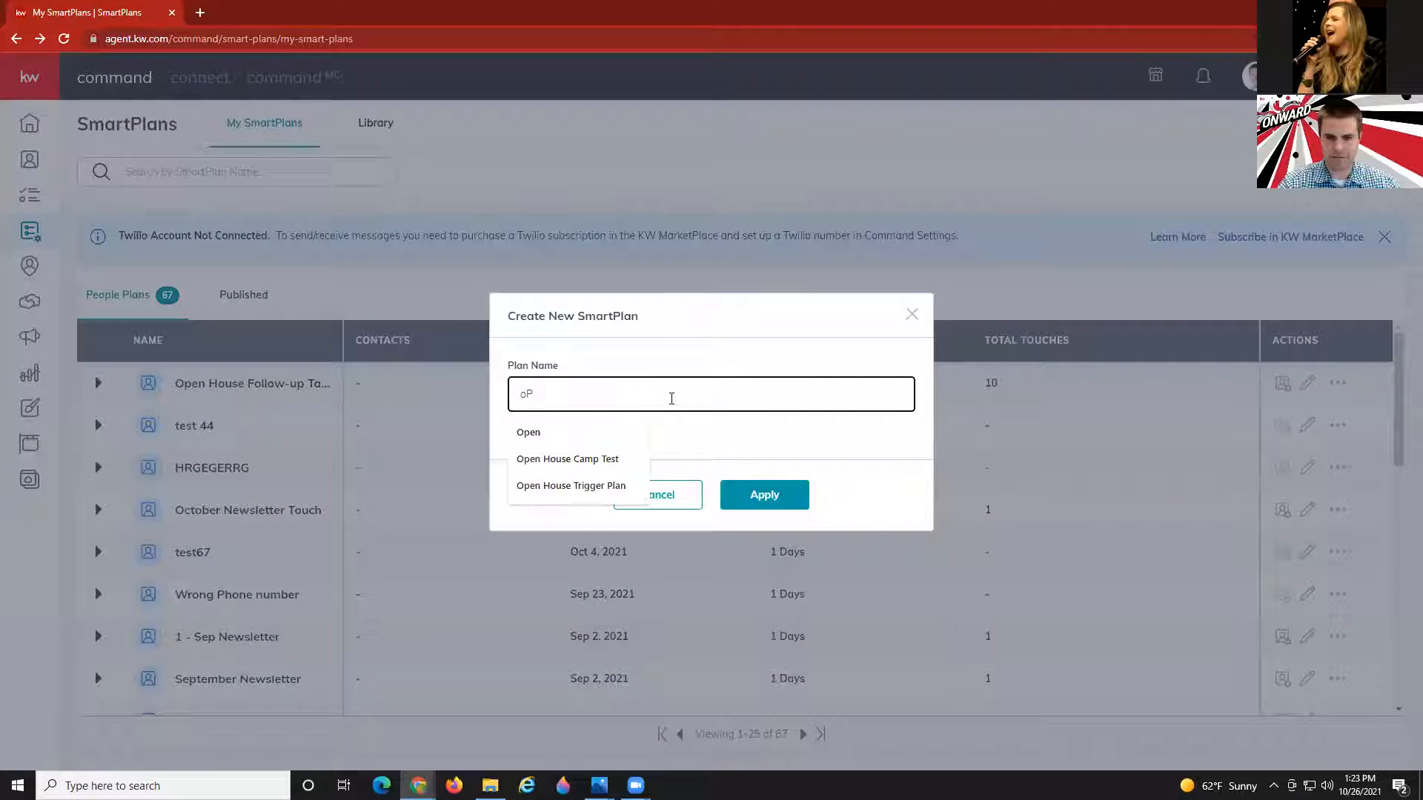
type("Open House Foo")
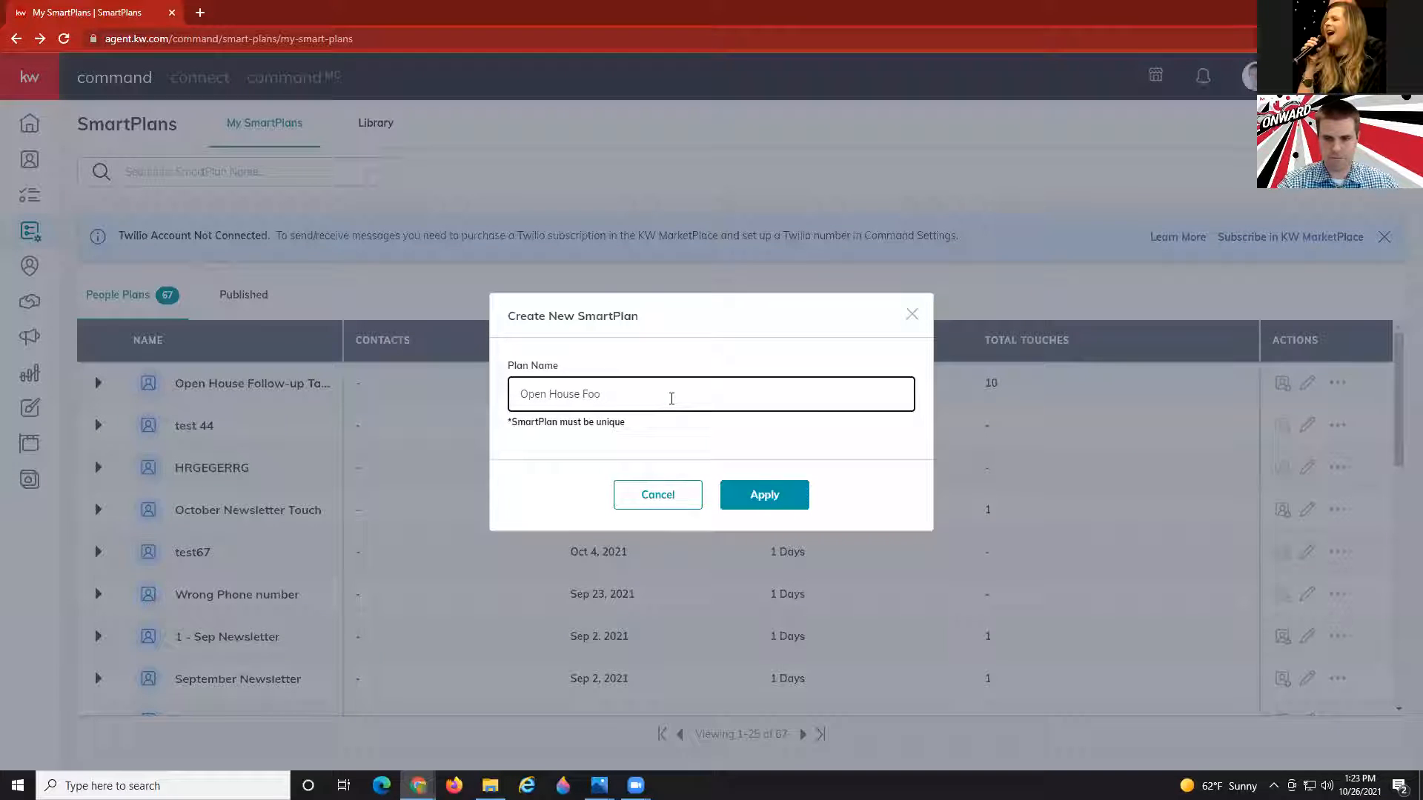
key("BackSpace")
type("llowup Take")
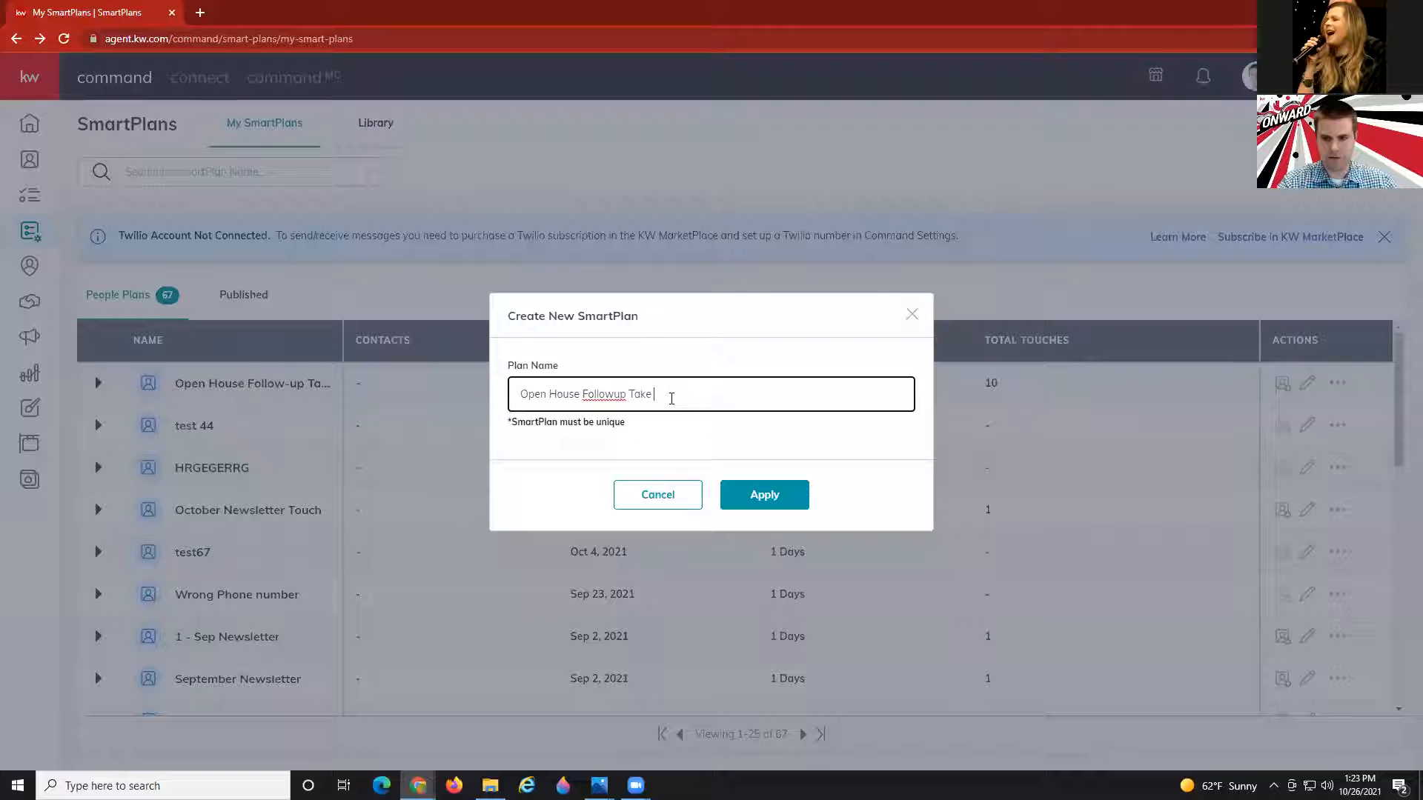
type("Pre")
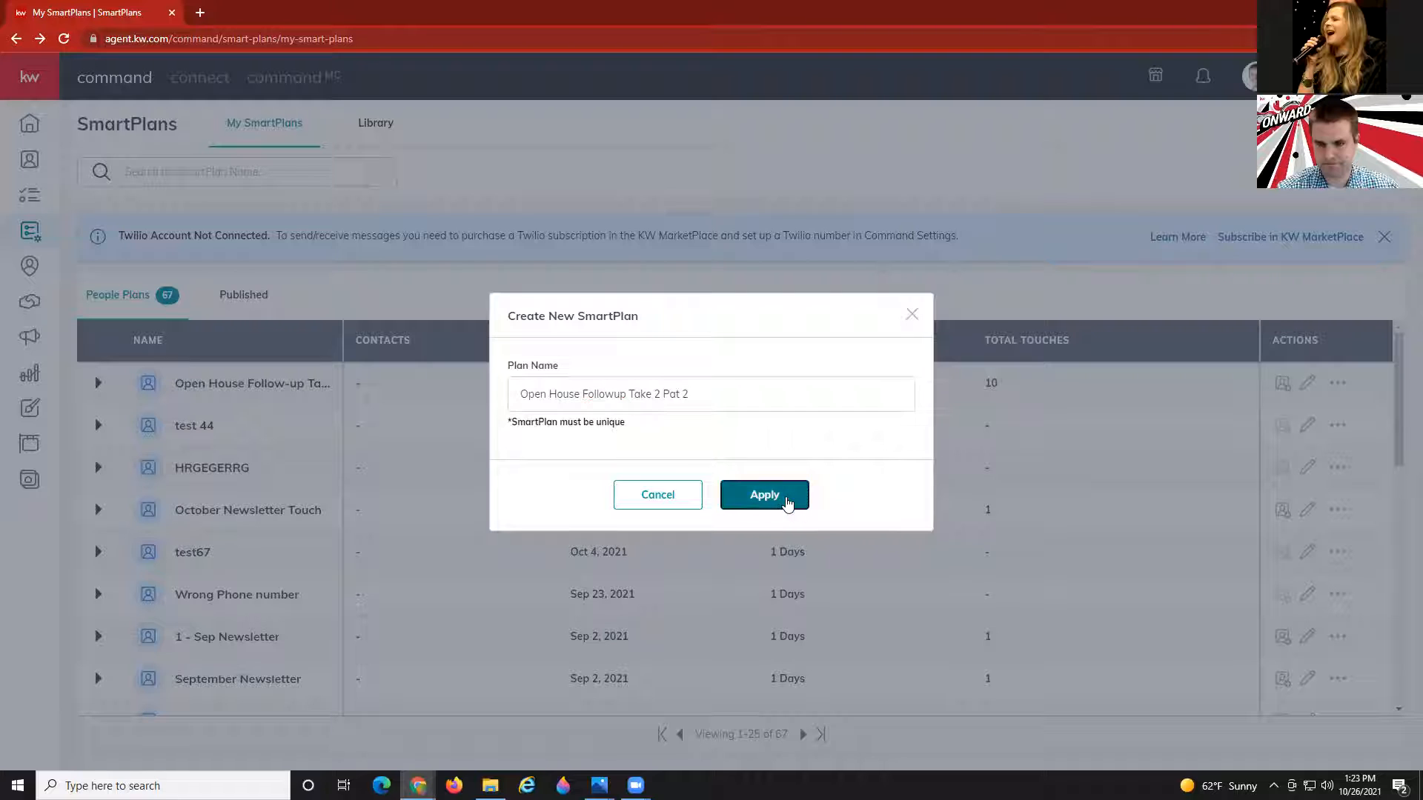
left_click(764, 494)
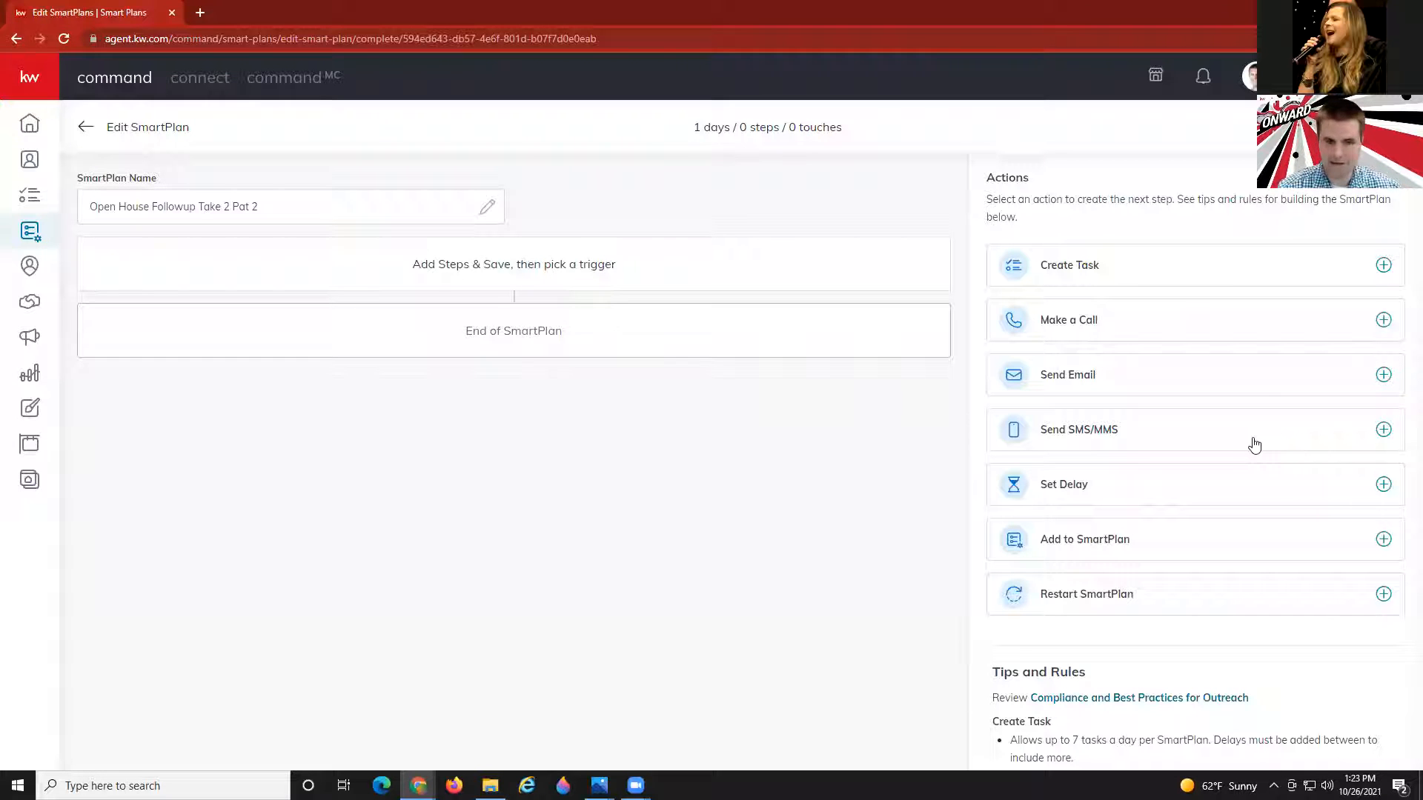
Add a call task with the contact's first name, last name and phone, a 3-day delay and an email.
left_click(1144, 331)
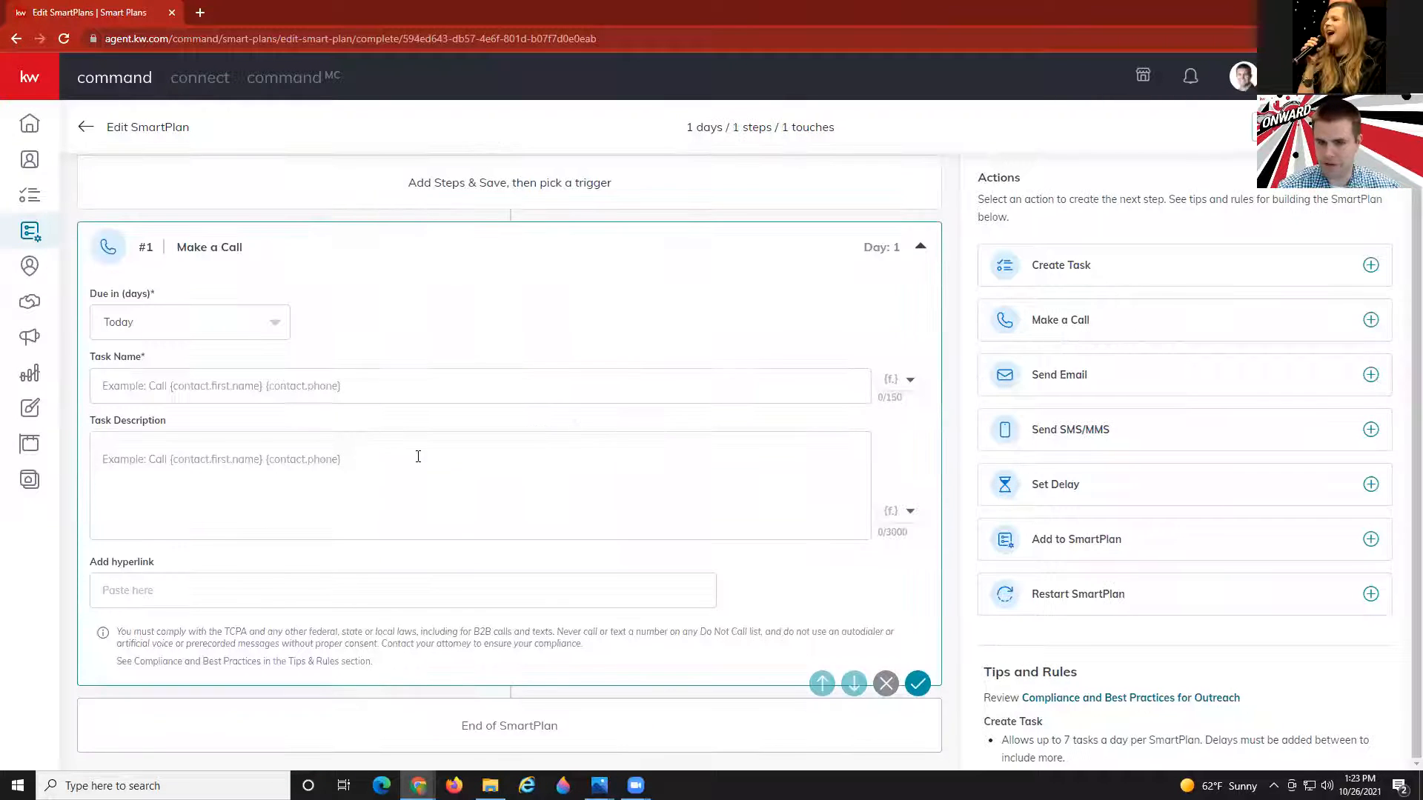
left_click(368, 381)
type("call")
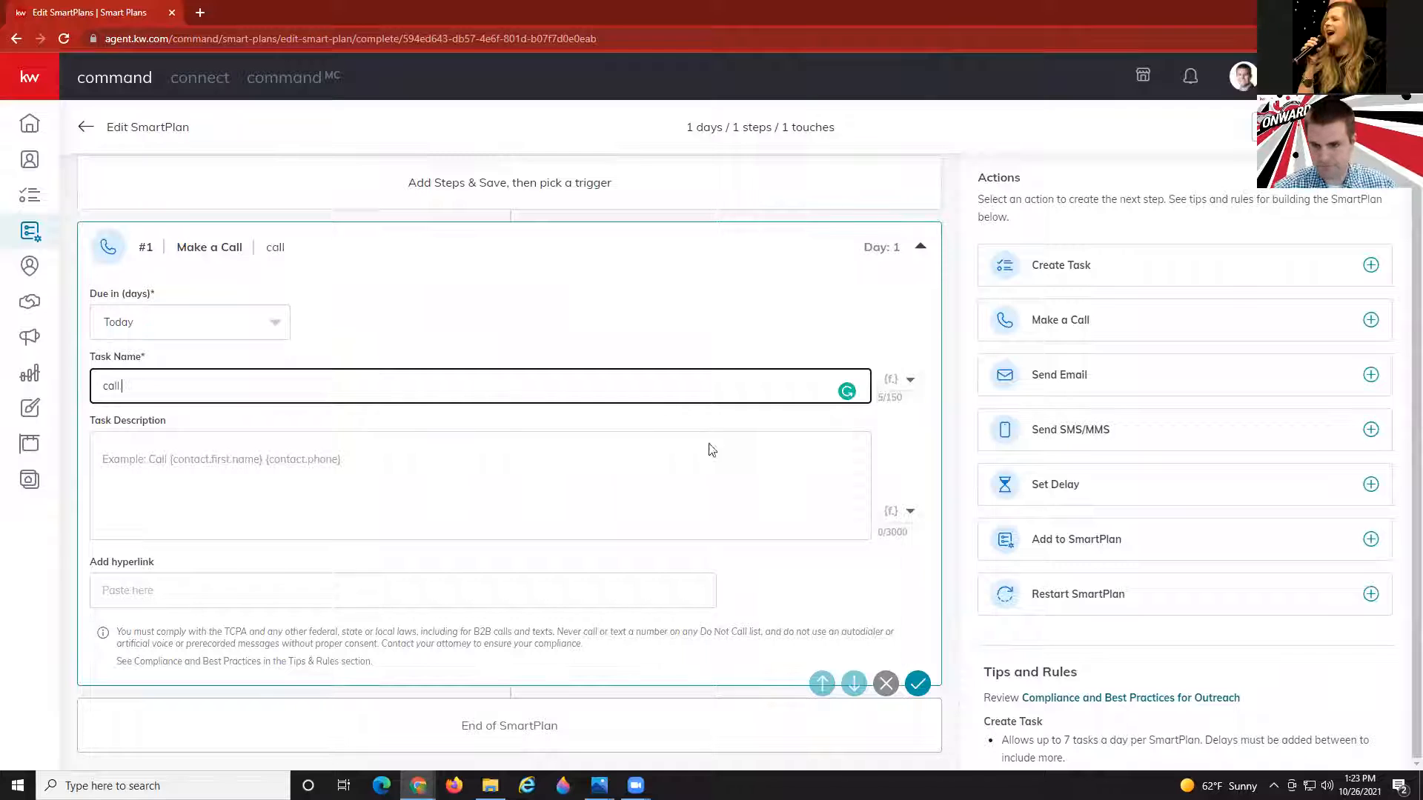
left_click(899, 381)
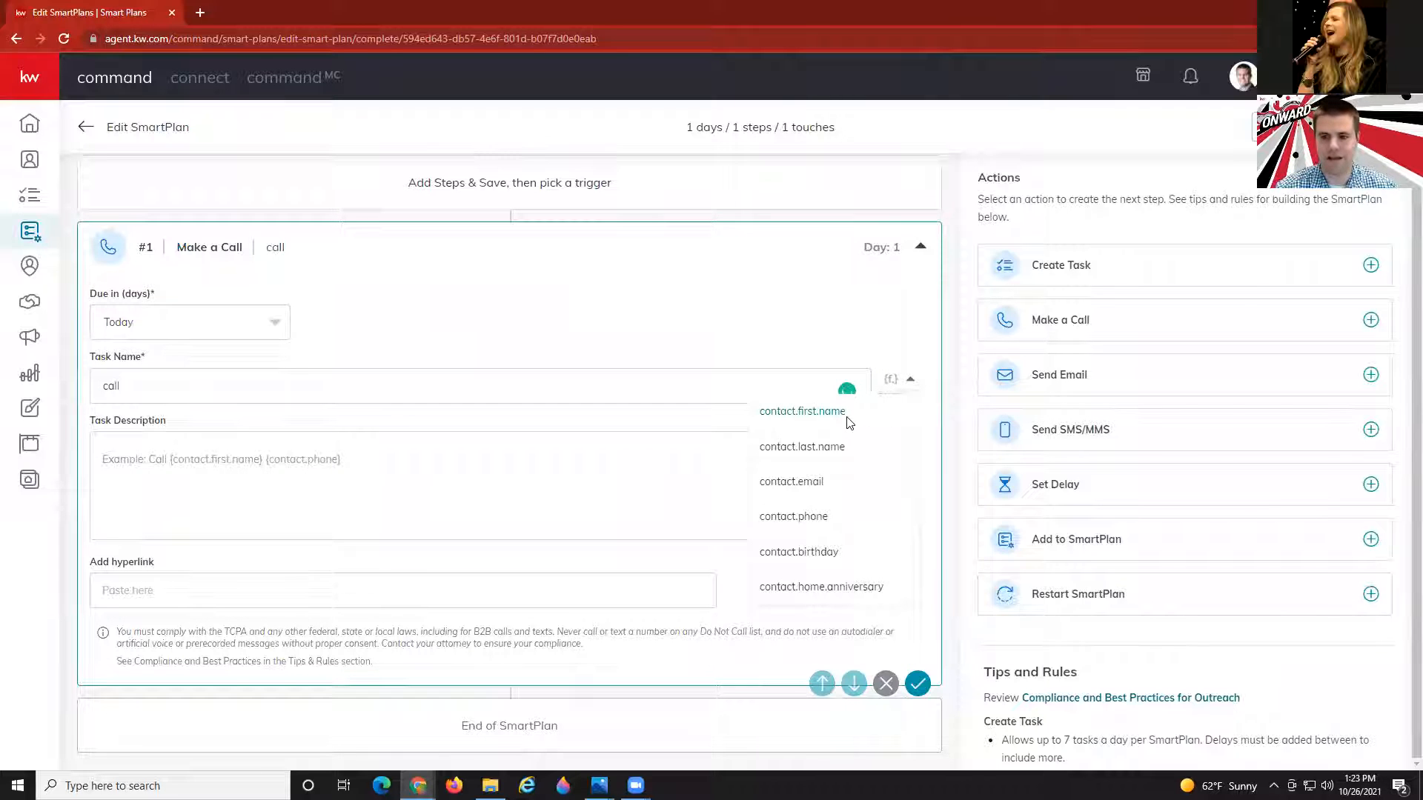
left_click(847, 419)
left_click(899, 381)
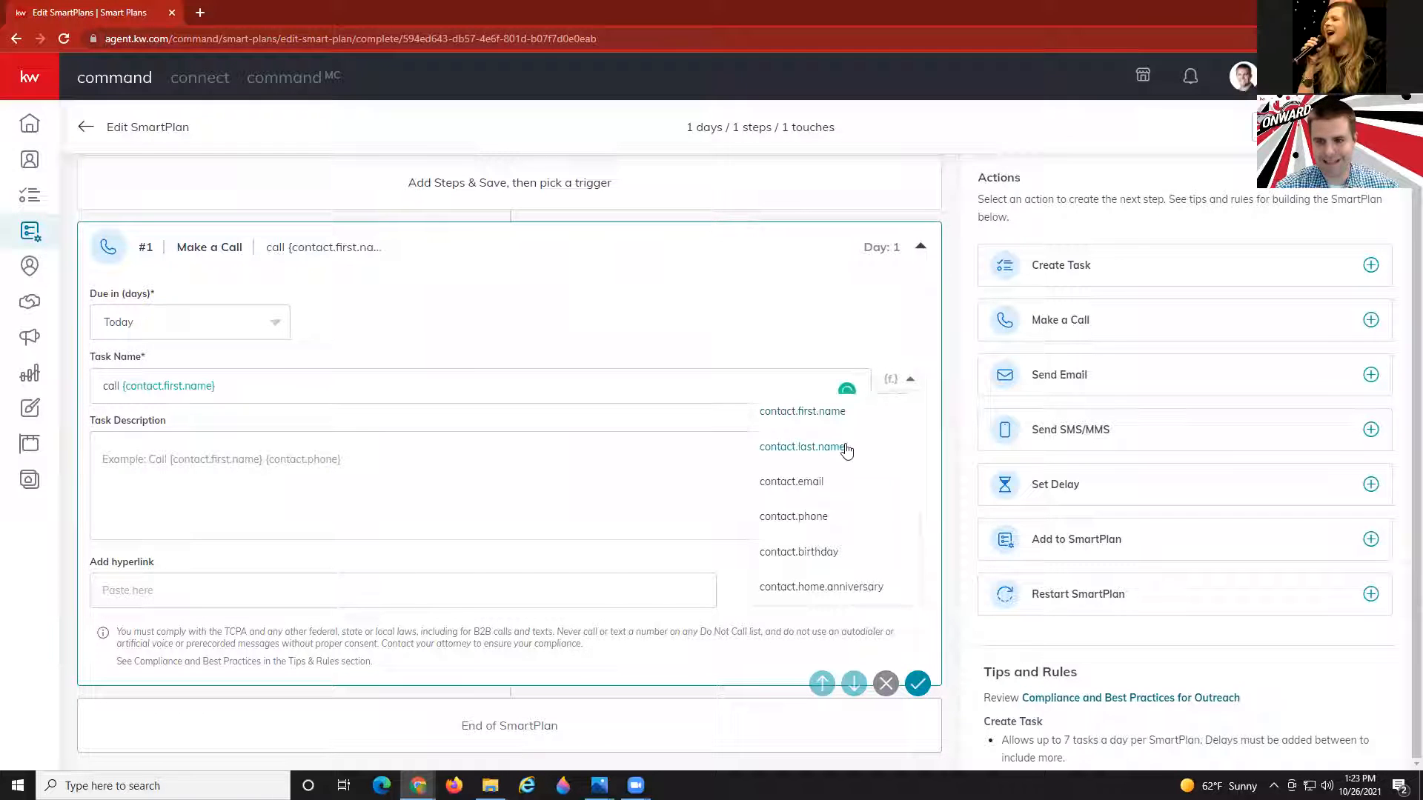
left_click(847, 448)
left_click(899, 380)
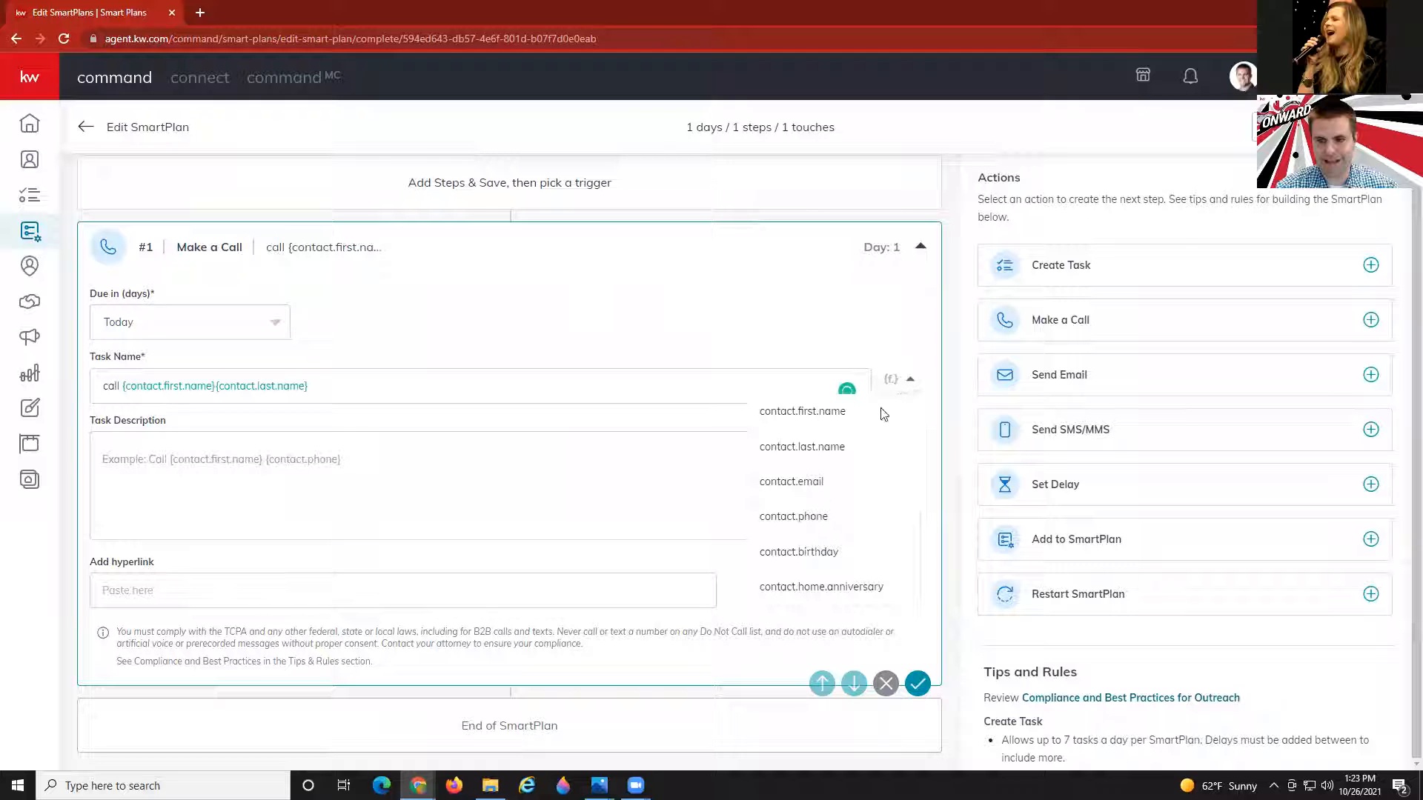
left_click(803, 523)
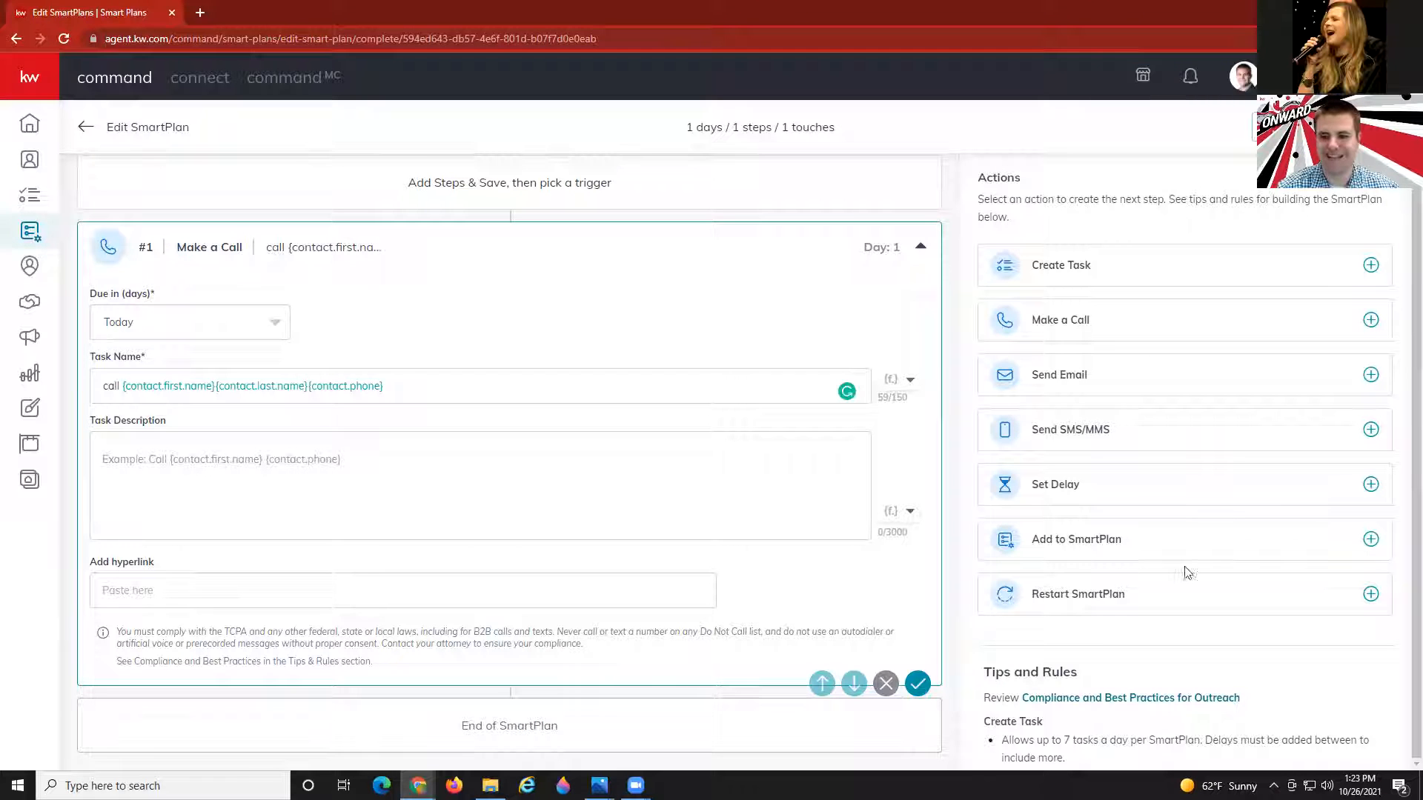
left_click(1079, 489)
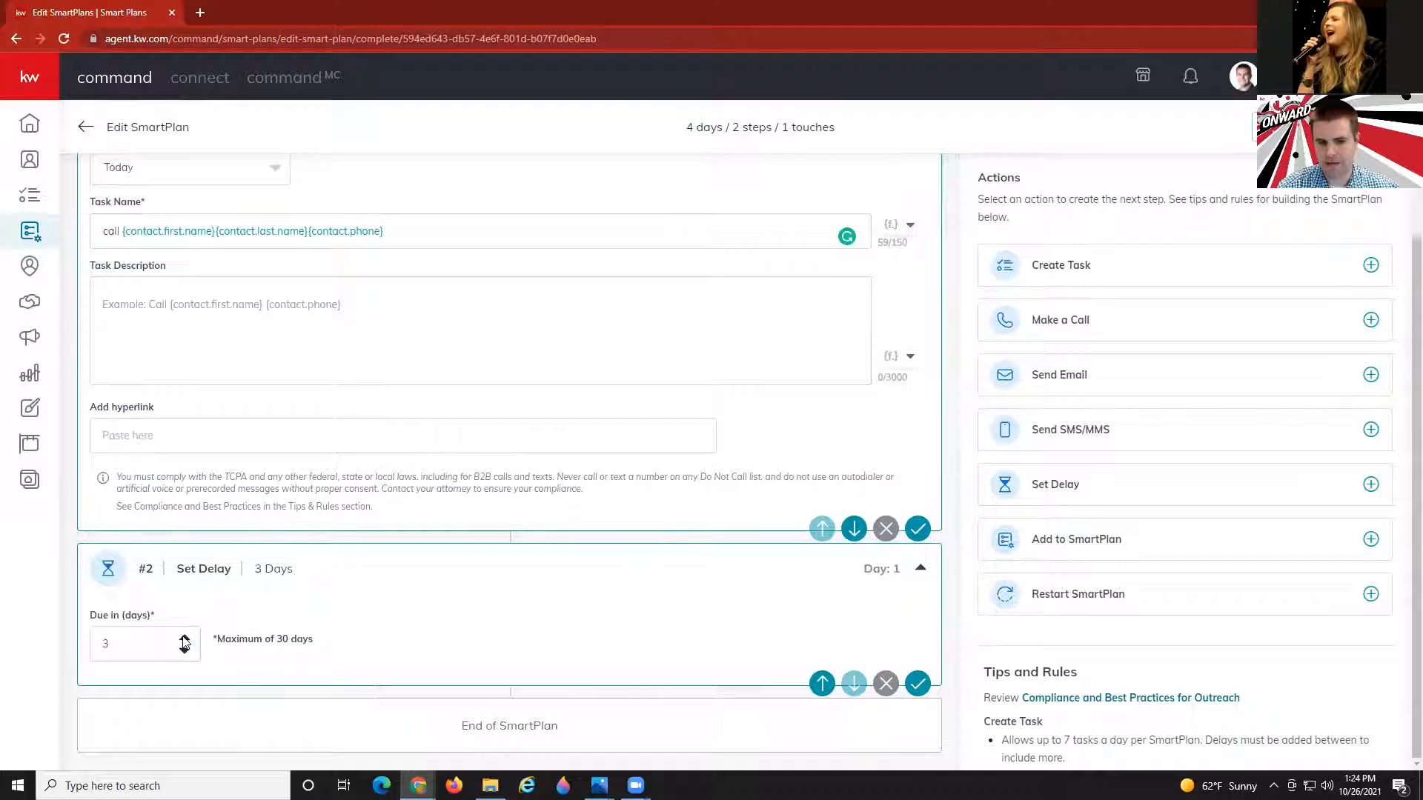
left_click(1097, 376)
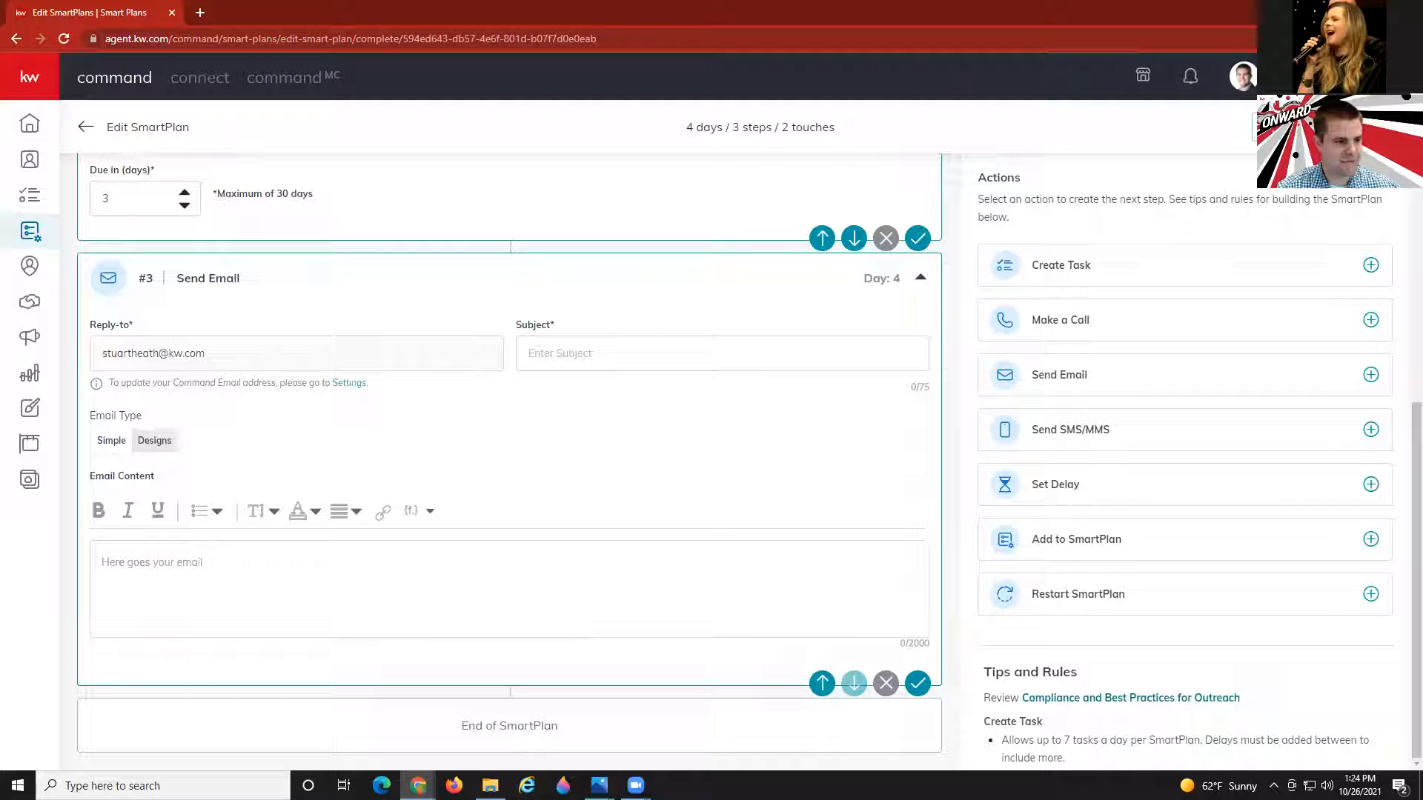
Switch the email to a design and search the Template Library for 'buyer'.
left_click(152, 441)
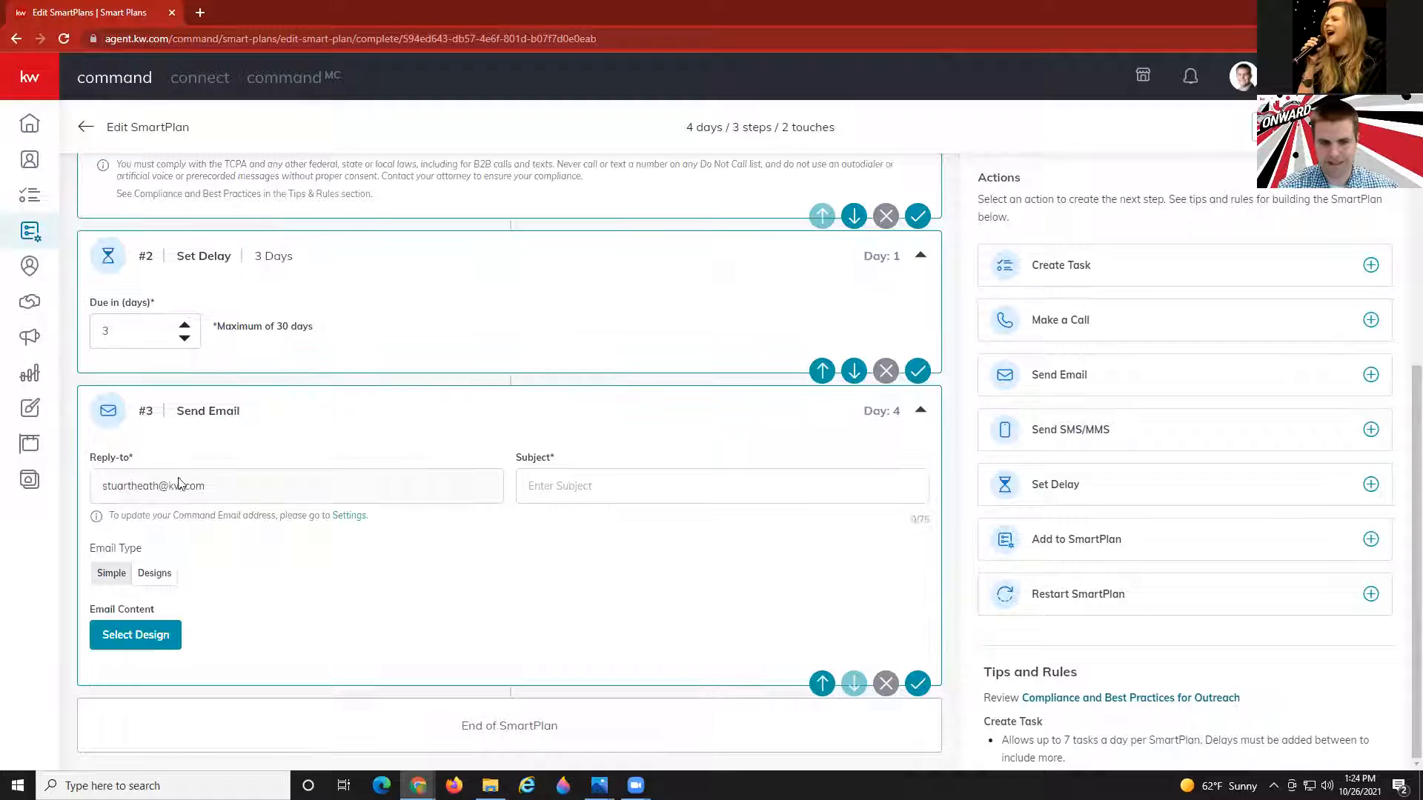
left_click(117, 639)
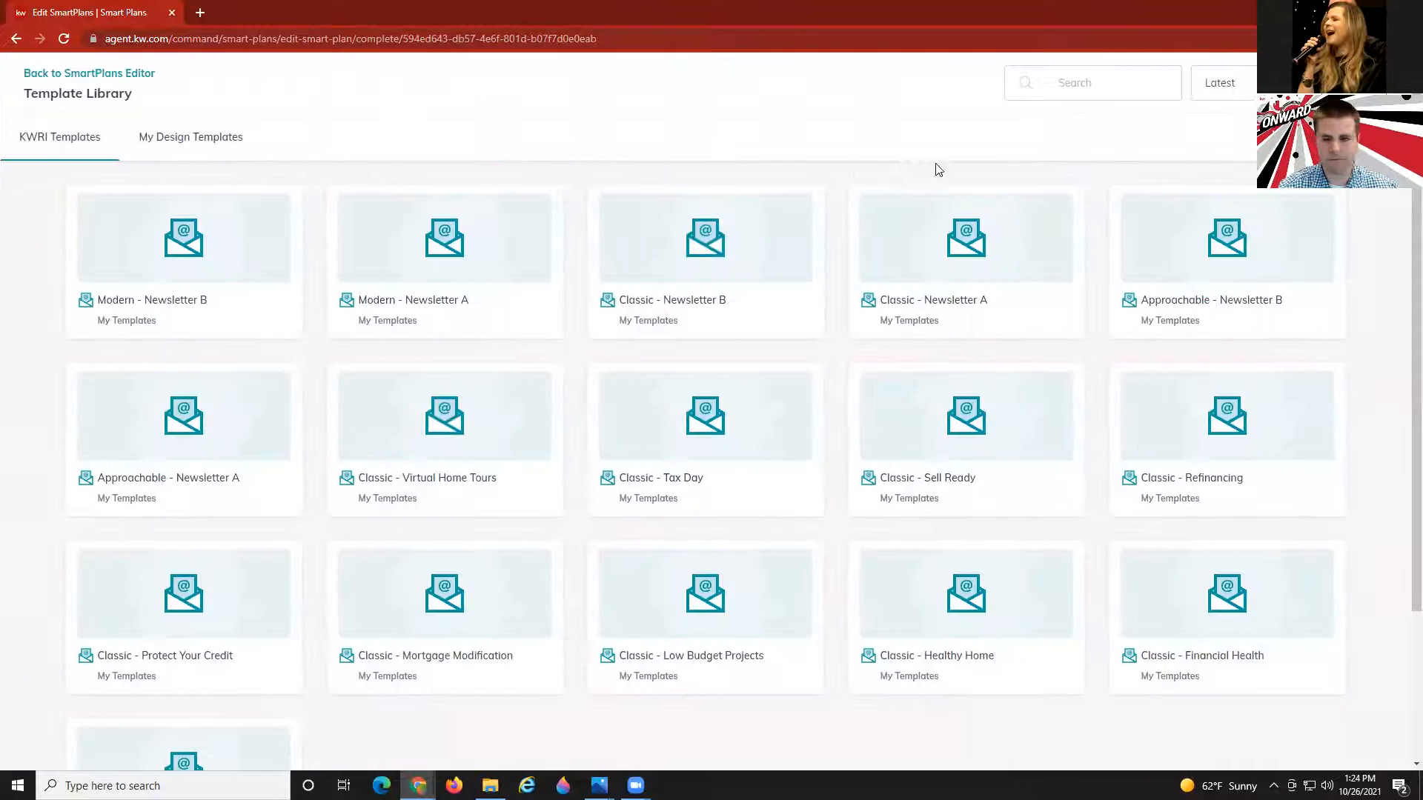
left_click(1101, 91)
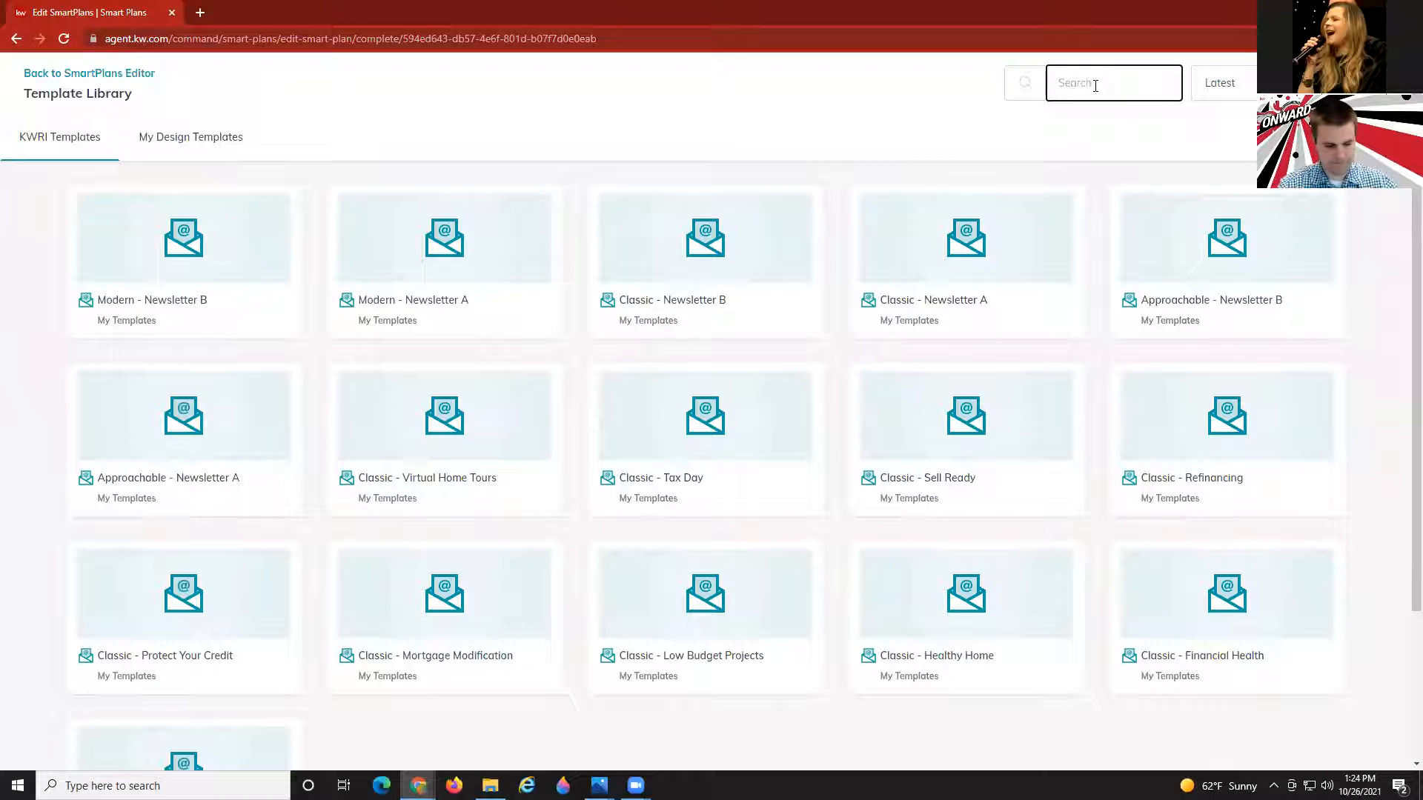
type("agent")
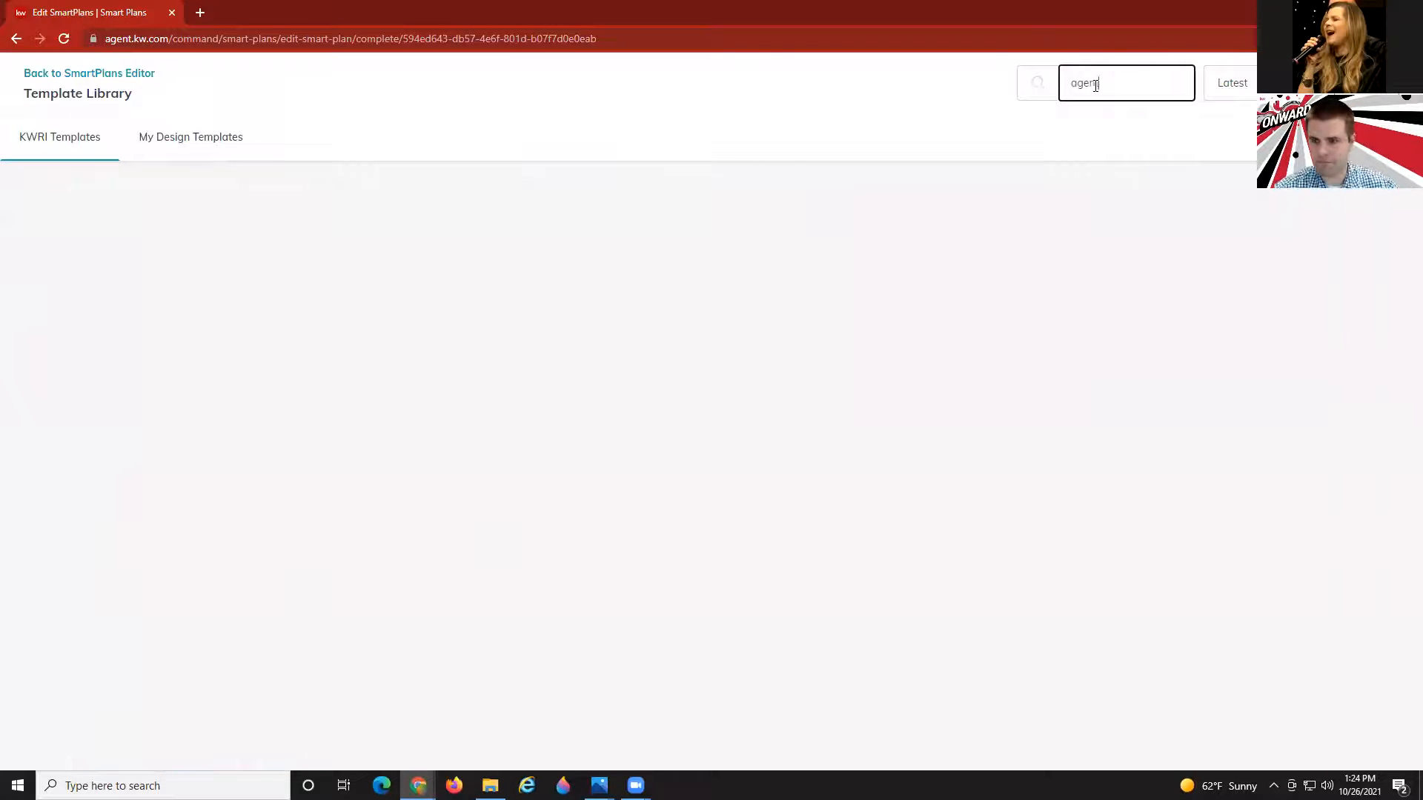
type("work")
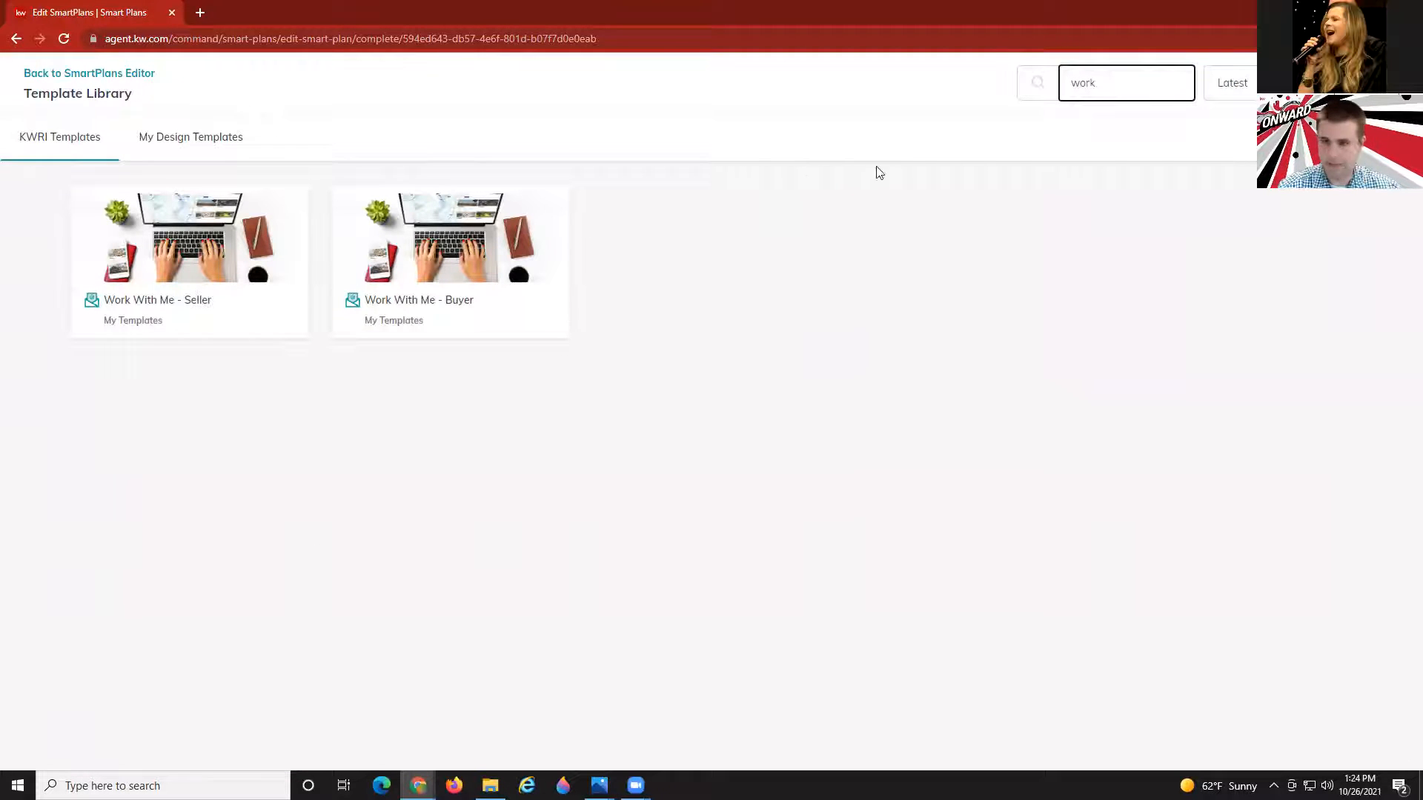
left_click_drag(1096, 83, 1027, 90)
type("agent")
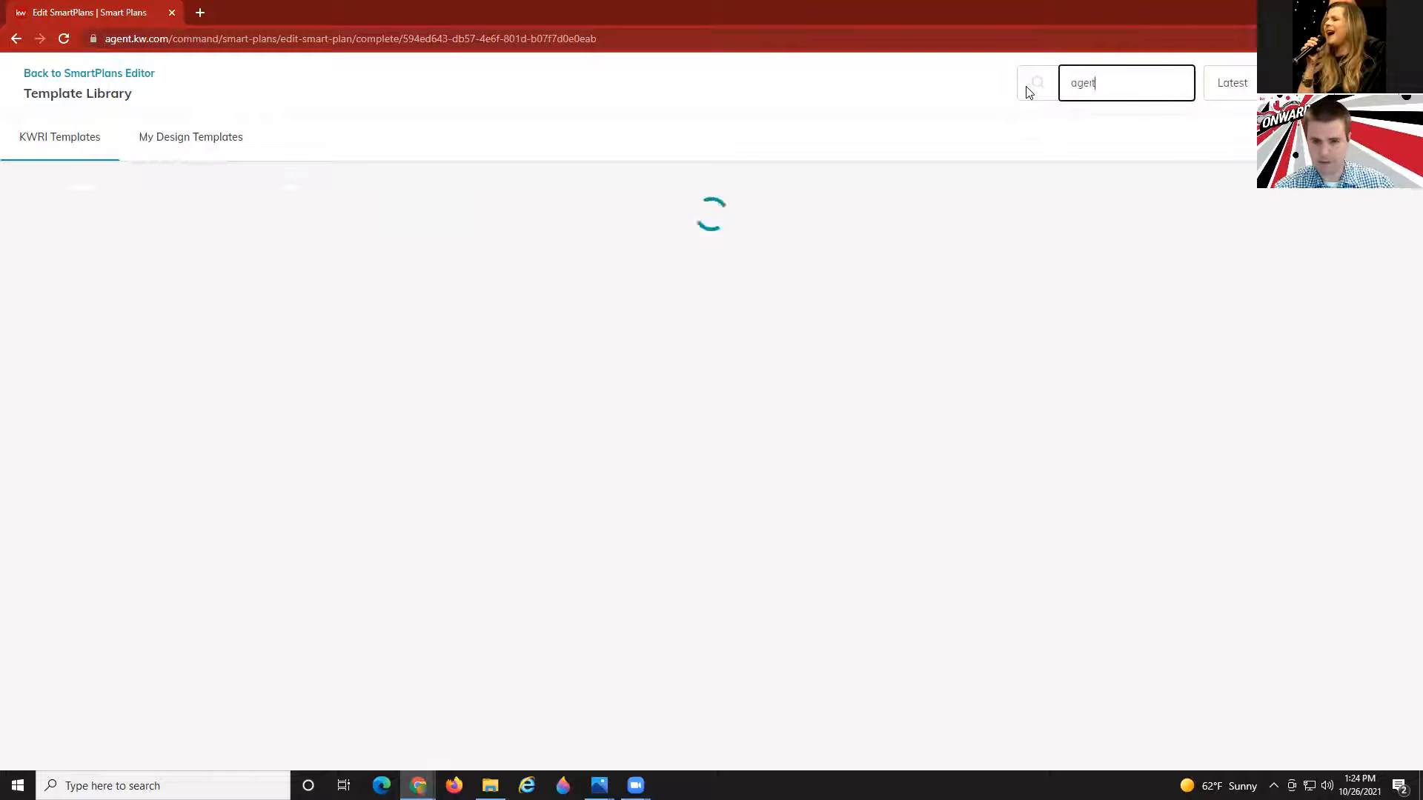
key("BackSpace")
key("BackSpace")
key("BackSpace")
key("BackSpace")
key("BackSpace")
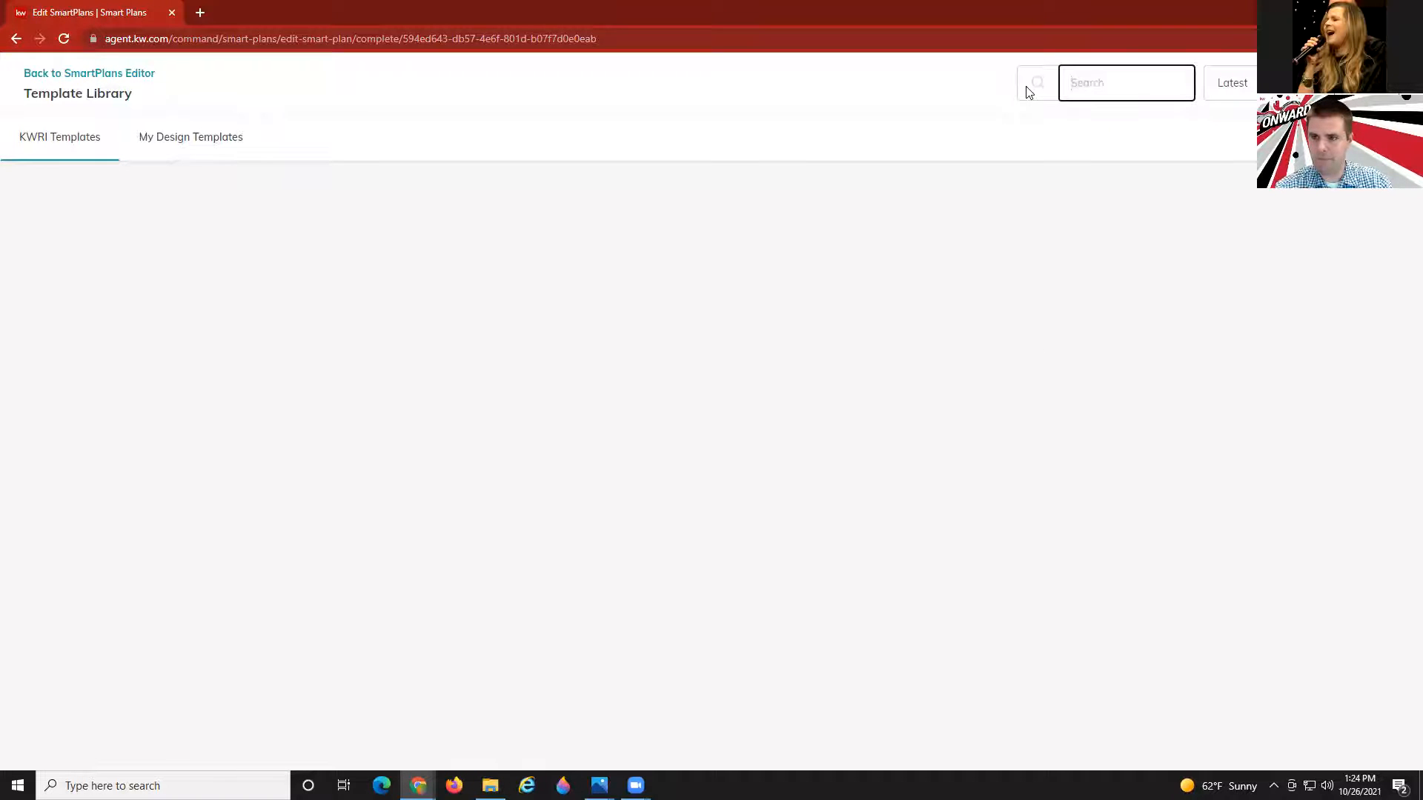
type("buyer")
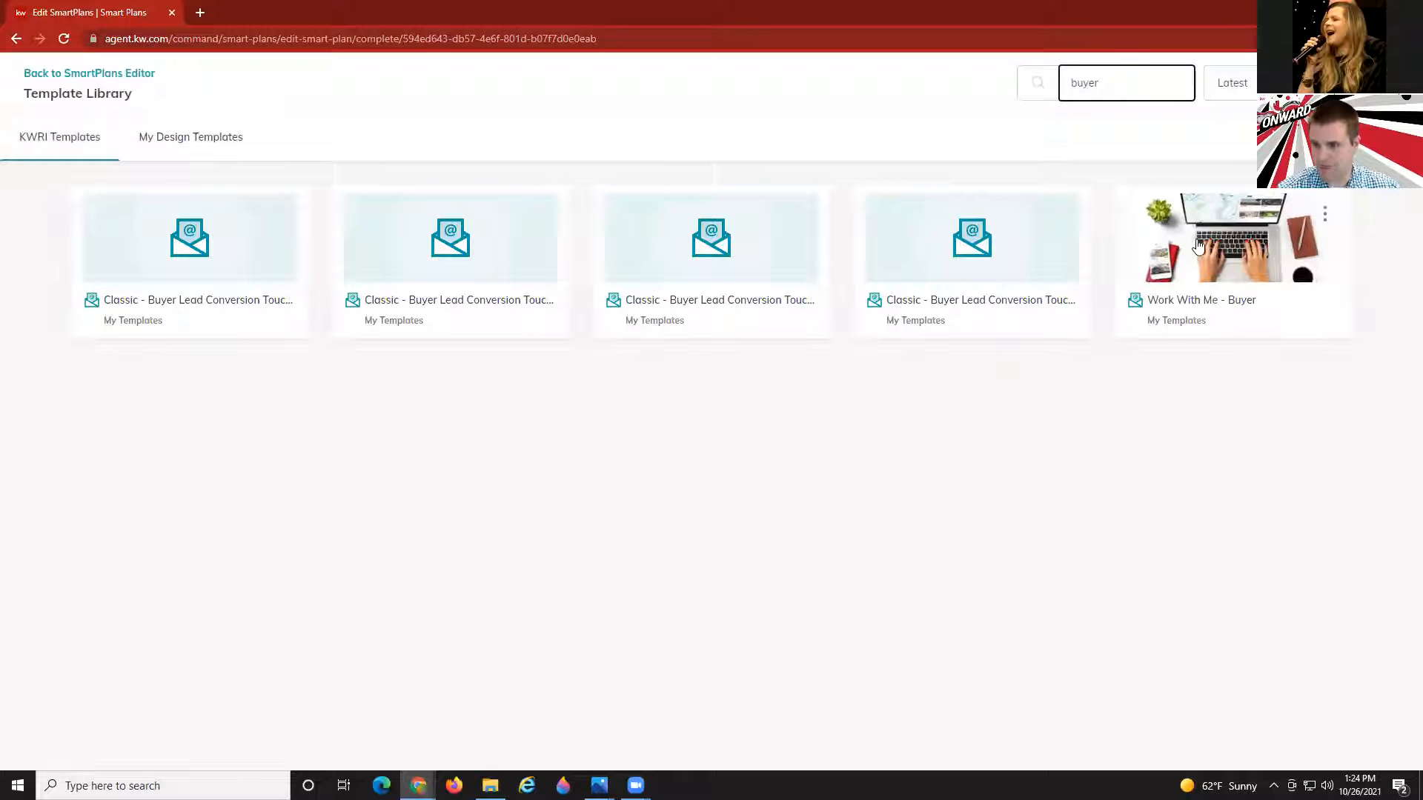
Pick Work With Me - Buyer and save its copy as the day-4 email design.
left_click(1205, 247)
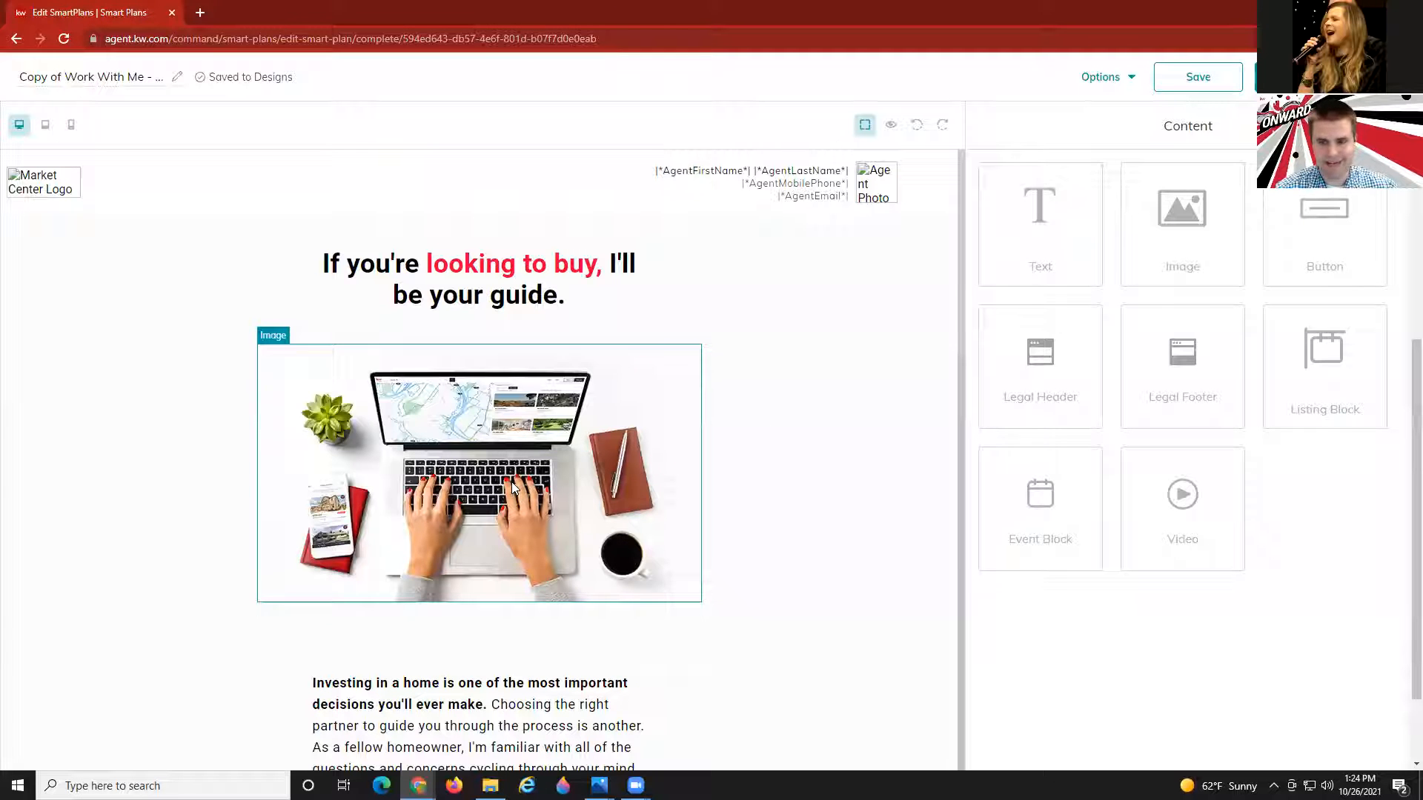
scroll(511, 482, "down", 7)
scroll(515, 487, "down", 4)
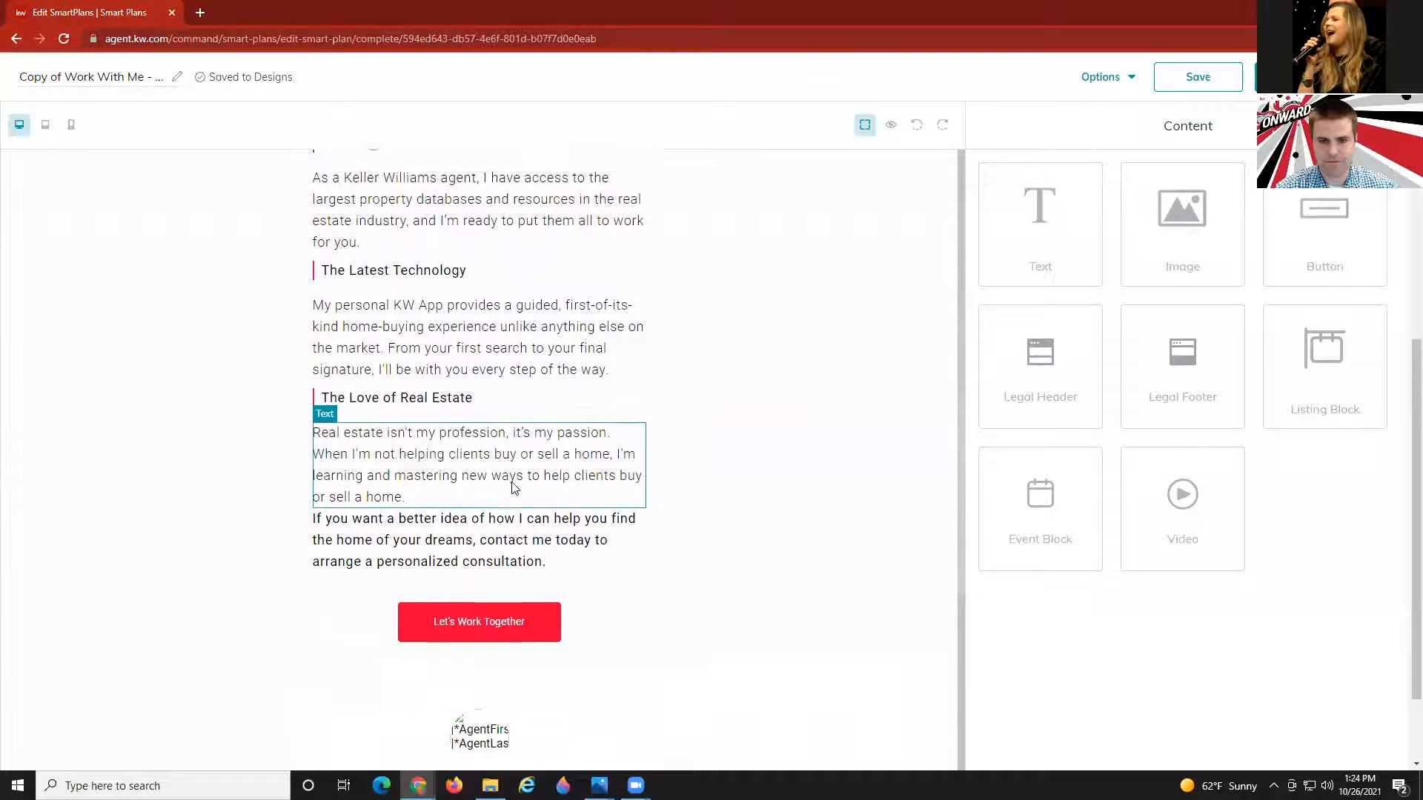
scroll(511, 491, "up", 7)
scroll(510, 493, "up", 4)
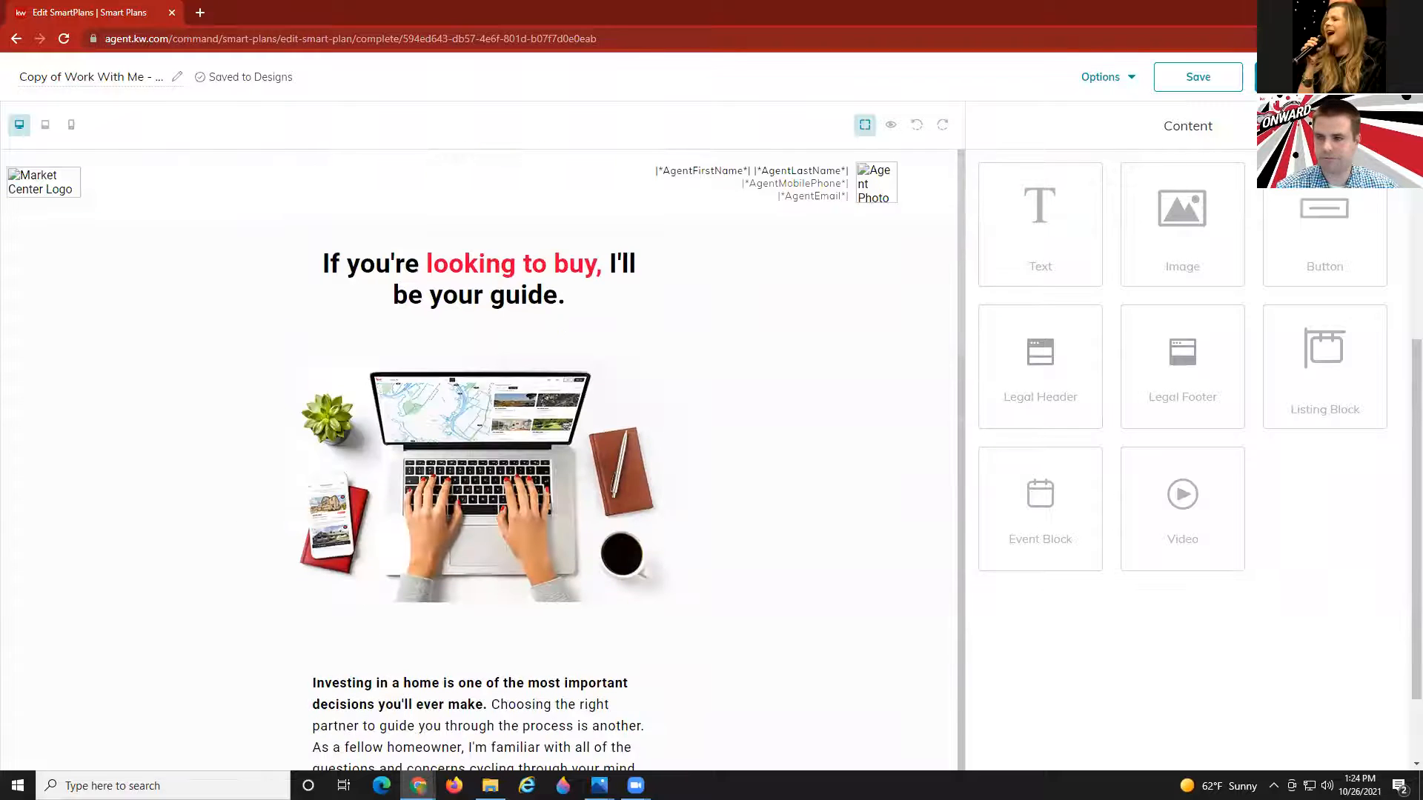
left_click(1320, 77)
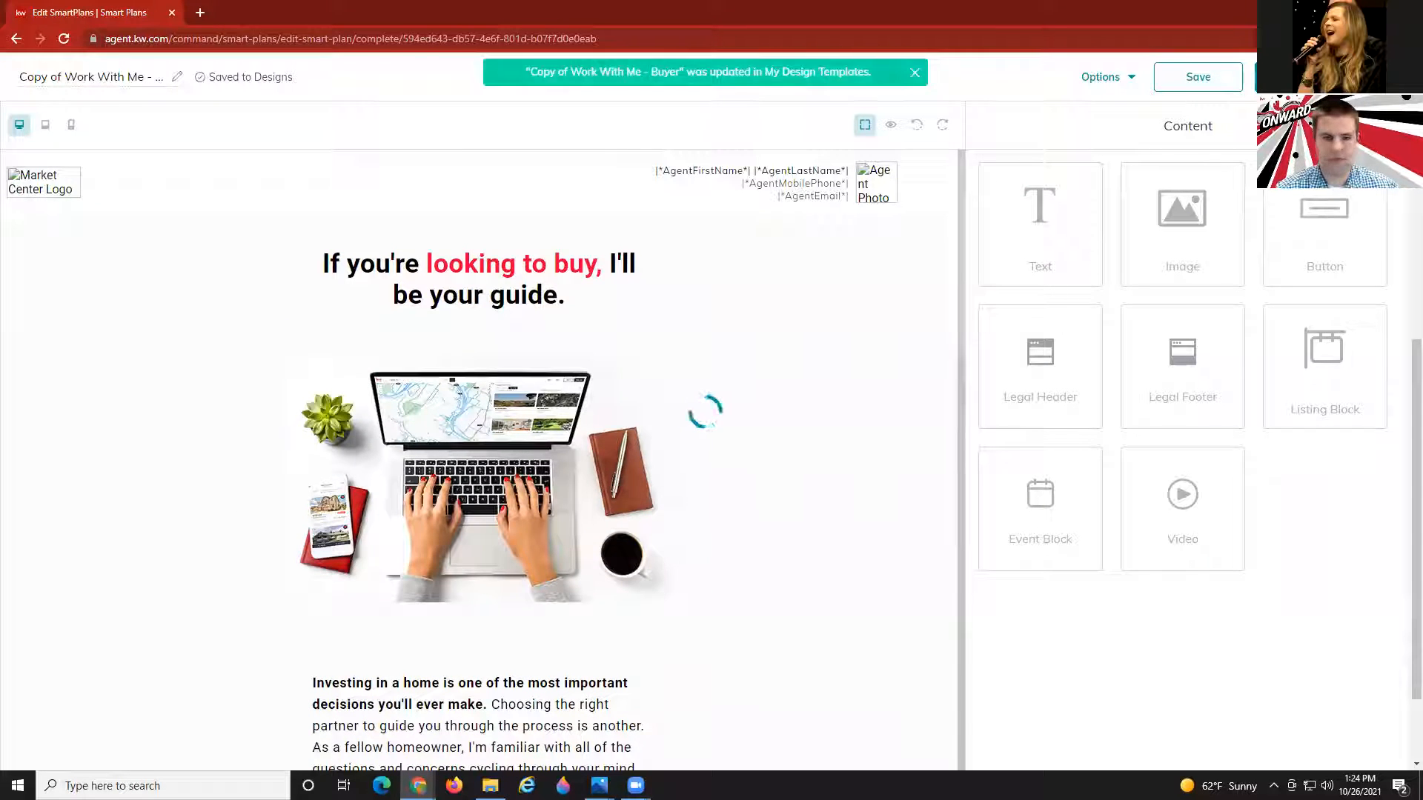
Set the subject 'Perks Of Working With Me As Your Agent', then add a 2-day delay and email.
left_click(718, 489)
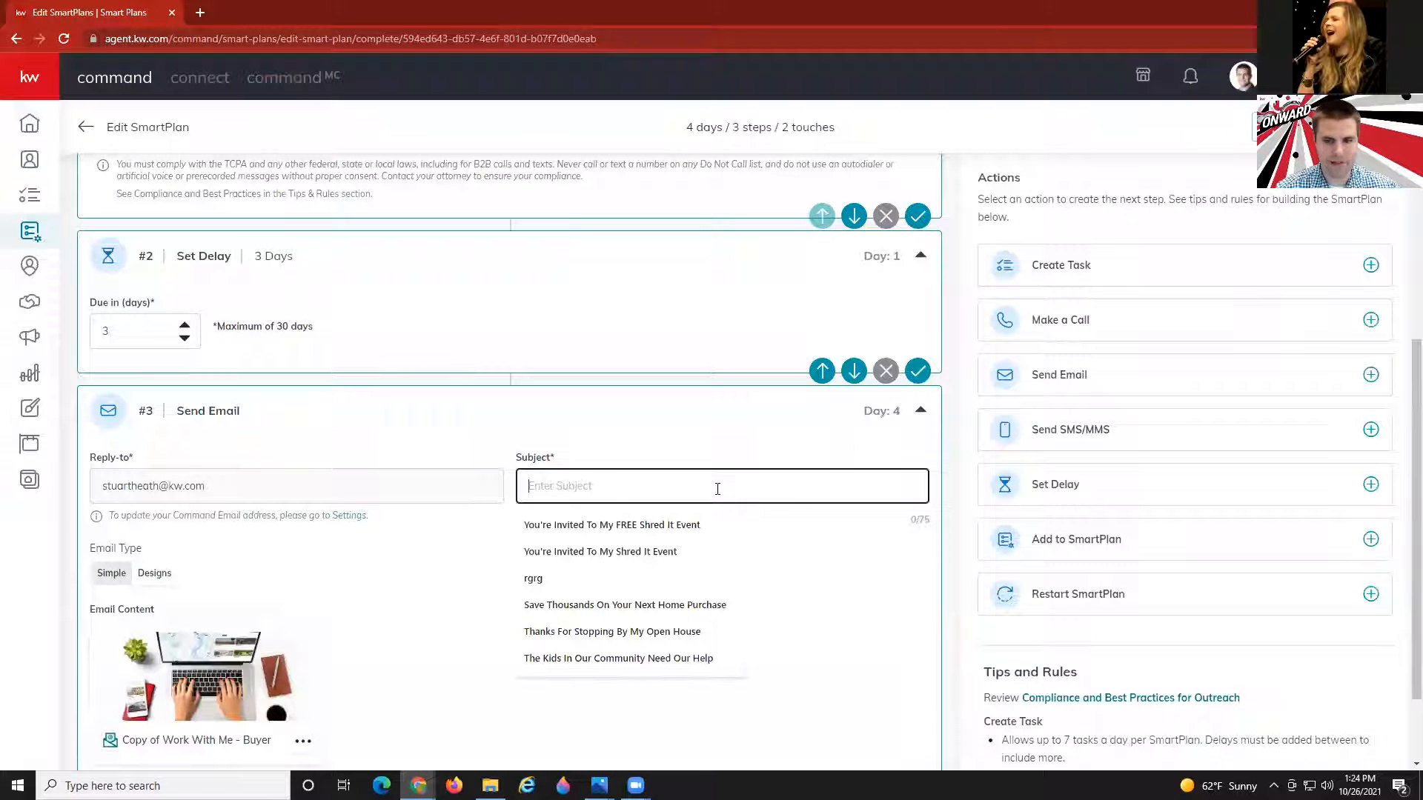
type("Per")
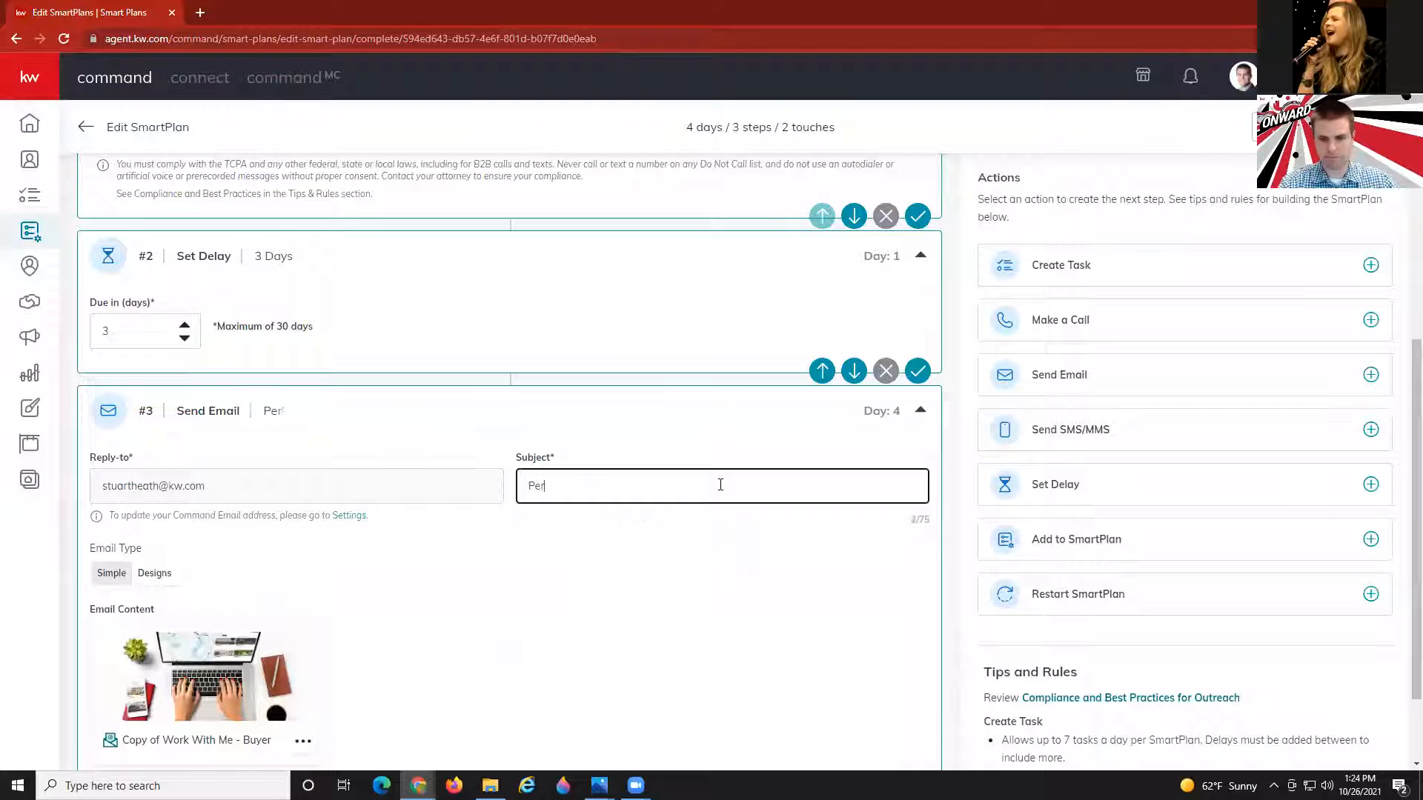
type("ks Of Working ")
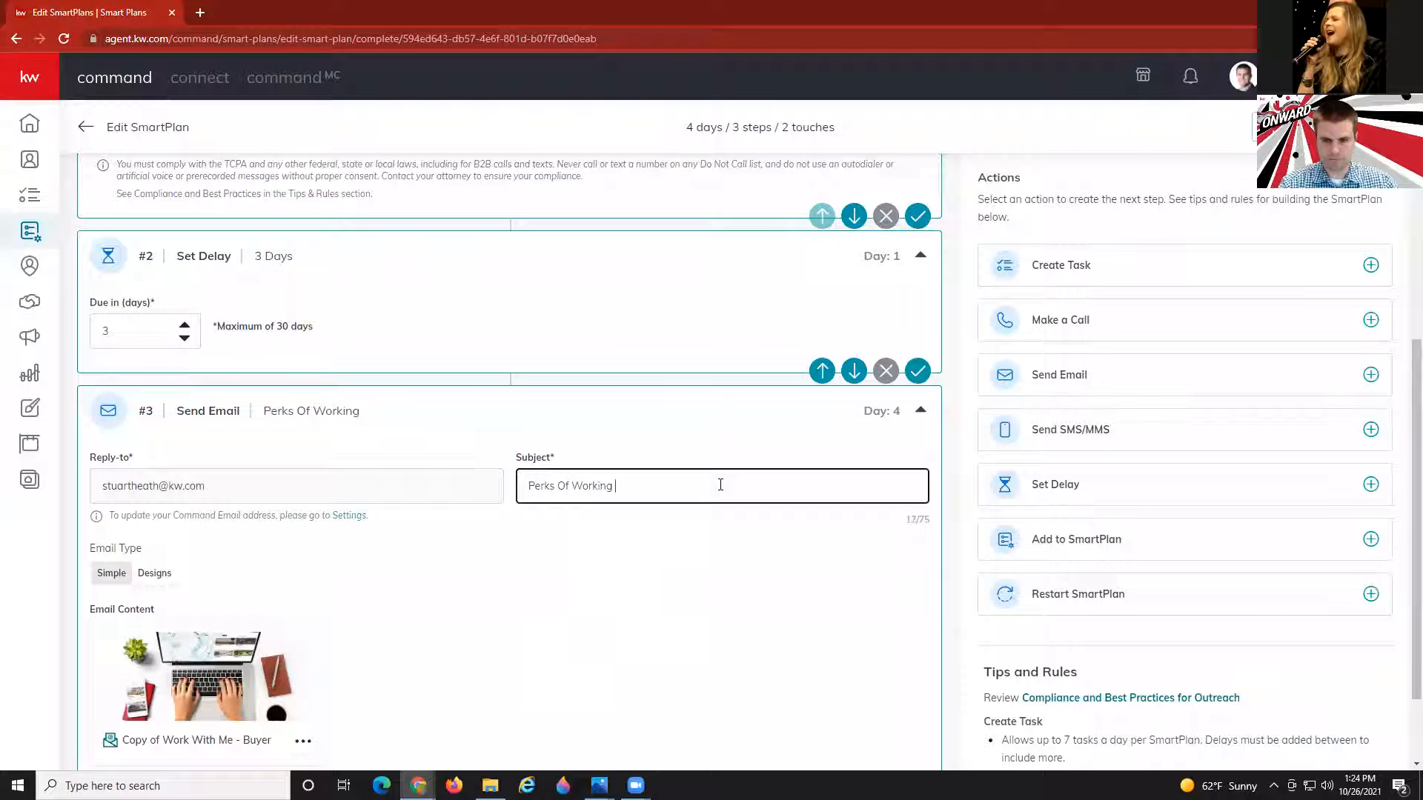
type("With Me")
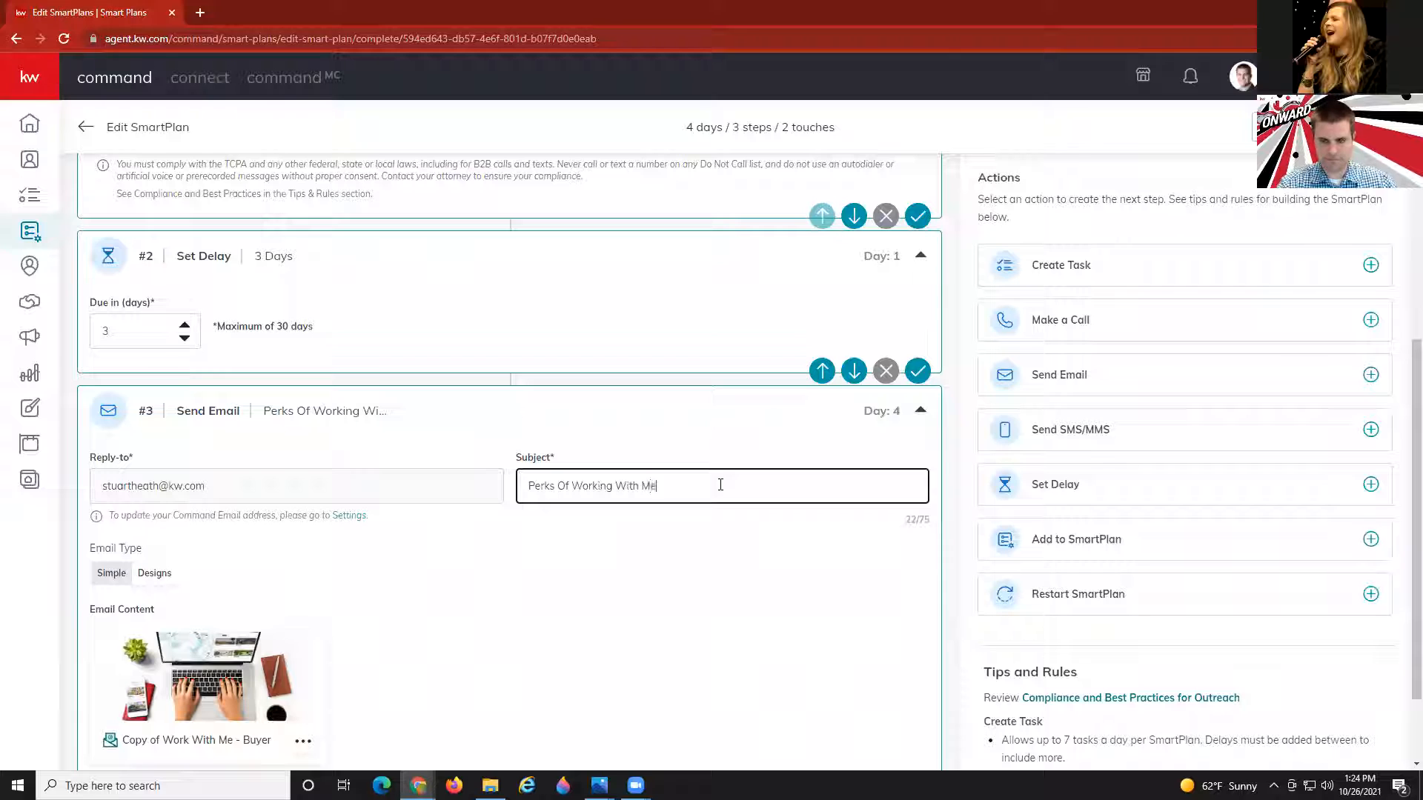
type(" AA")
type(" YHo")
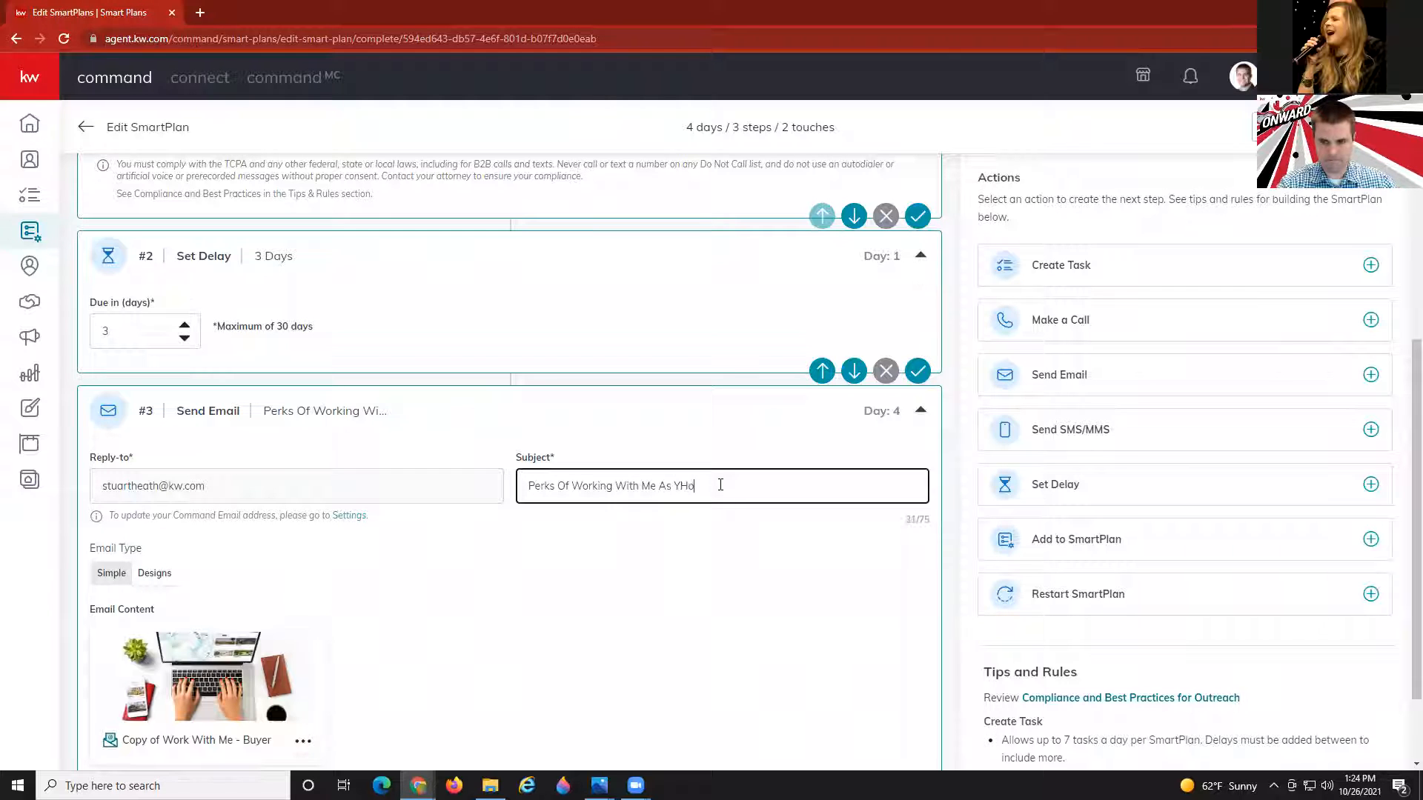
key("BackSpace")
key("BackSpace")
type("our Agent")
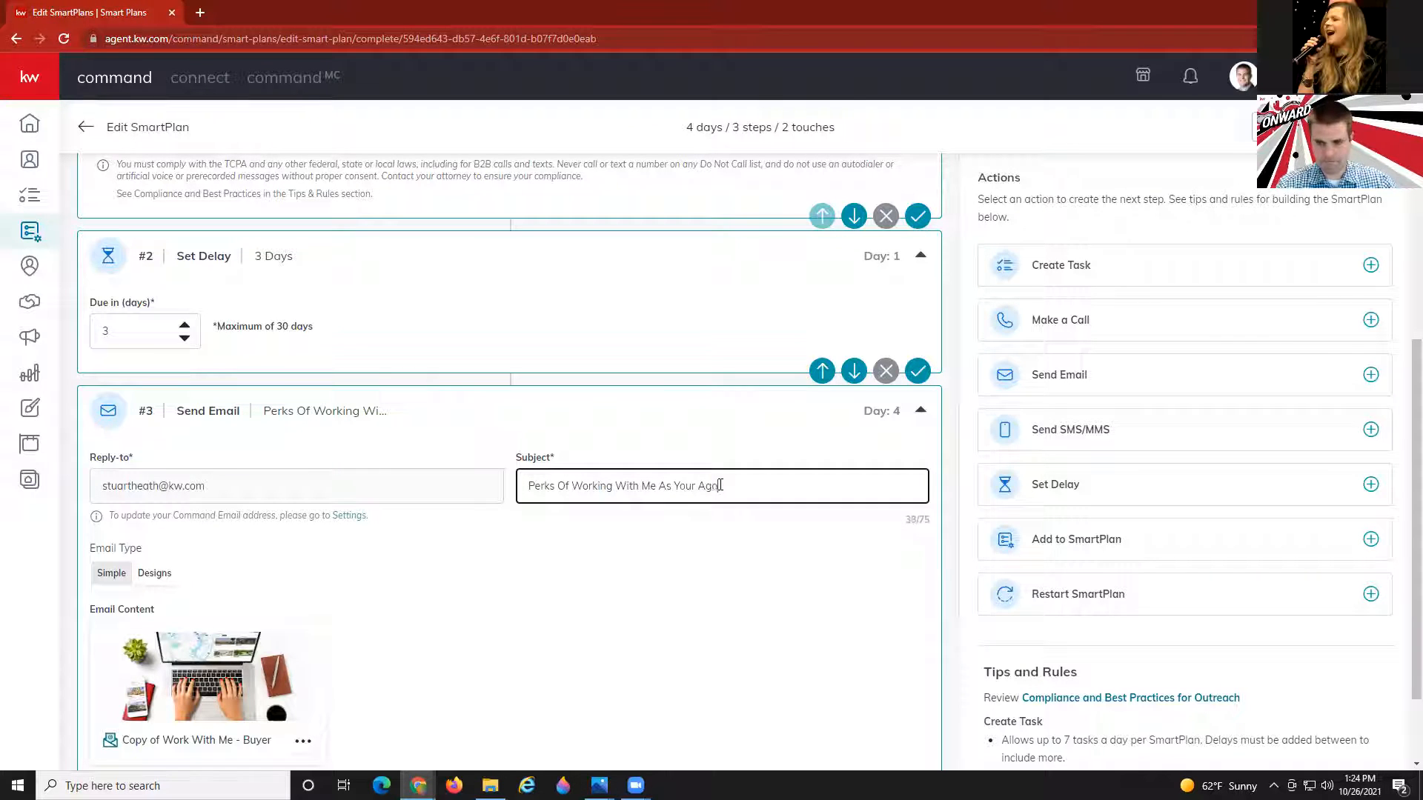
type("s")
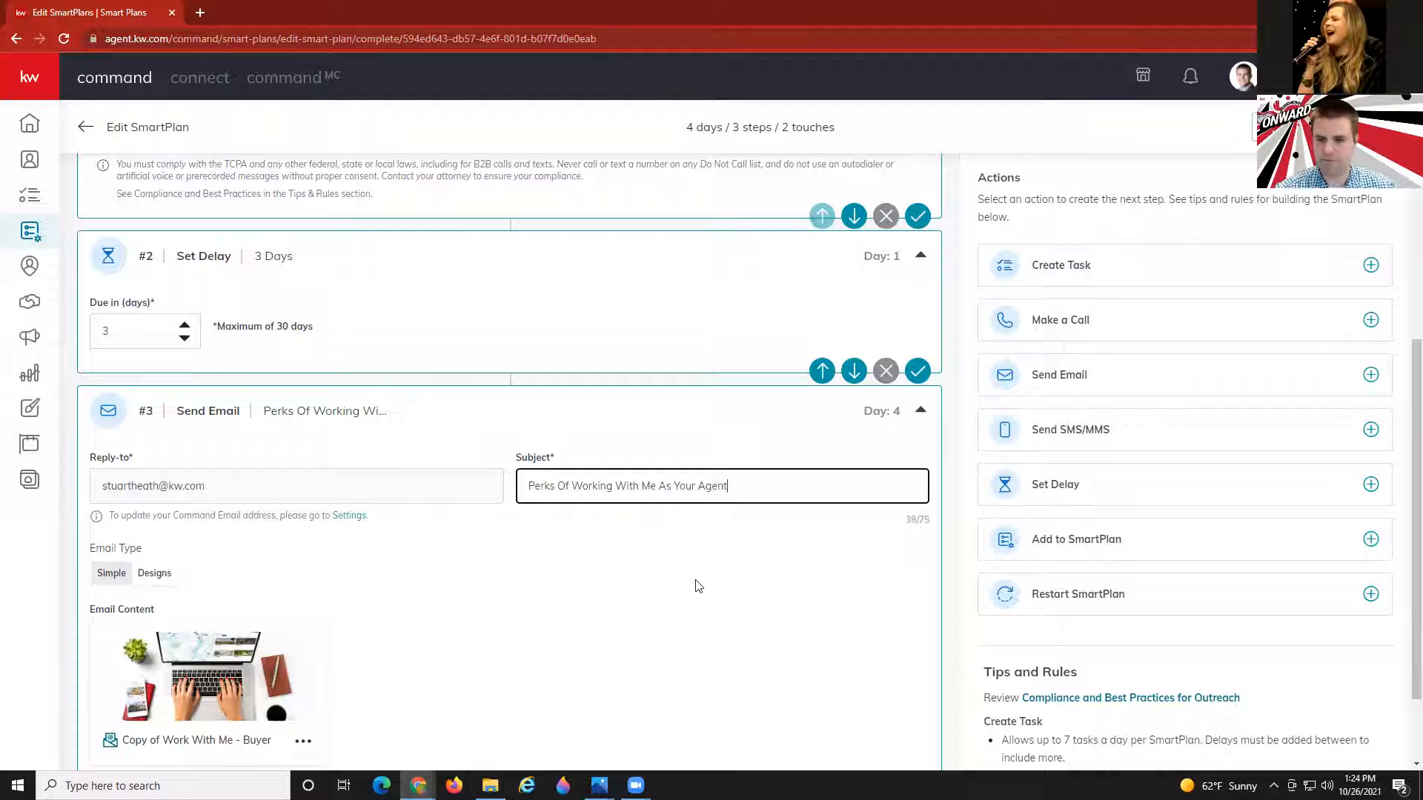
left_click(695, 586)
scroll(741, 571, "down", 2)
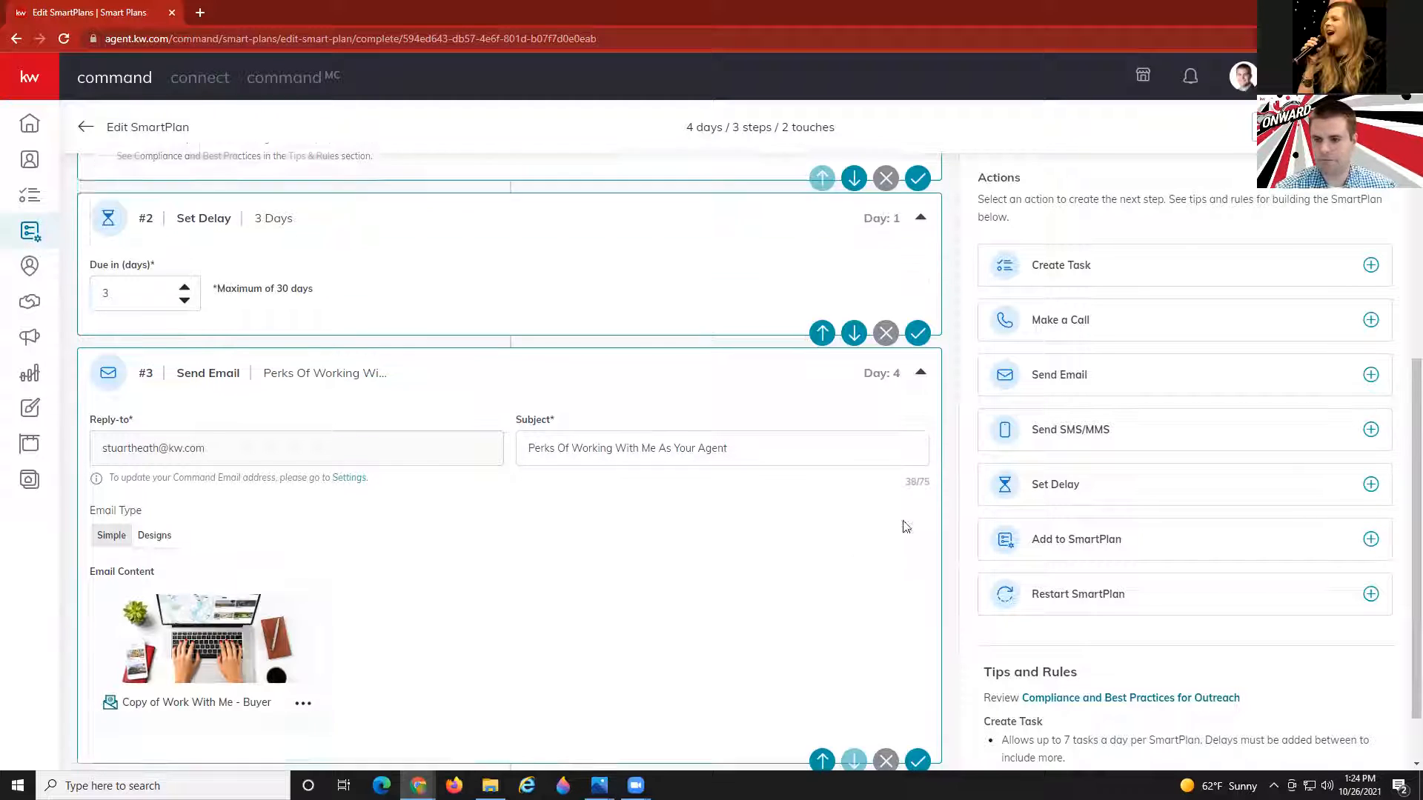
left_click(1056, 486)
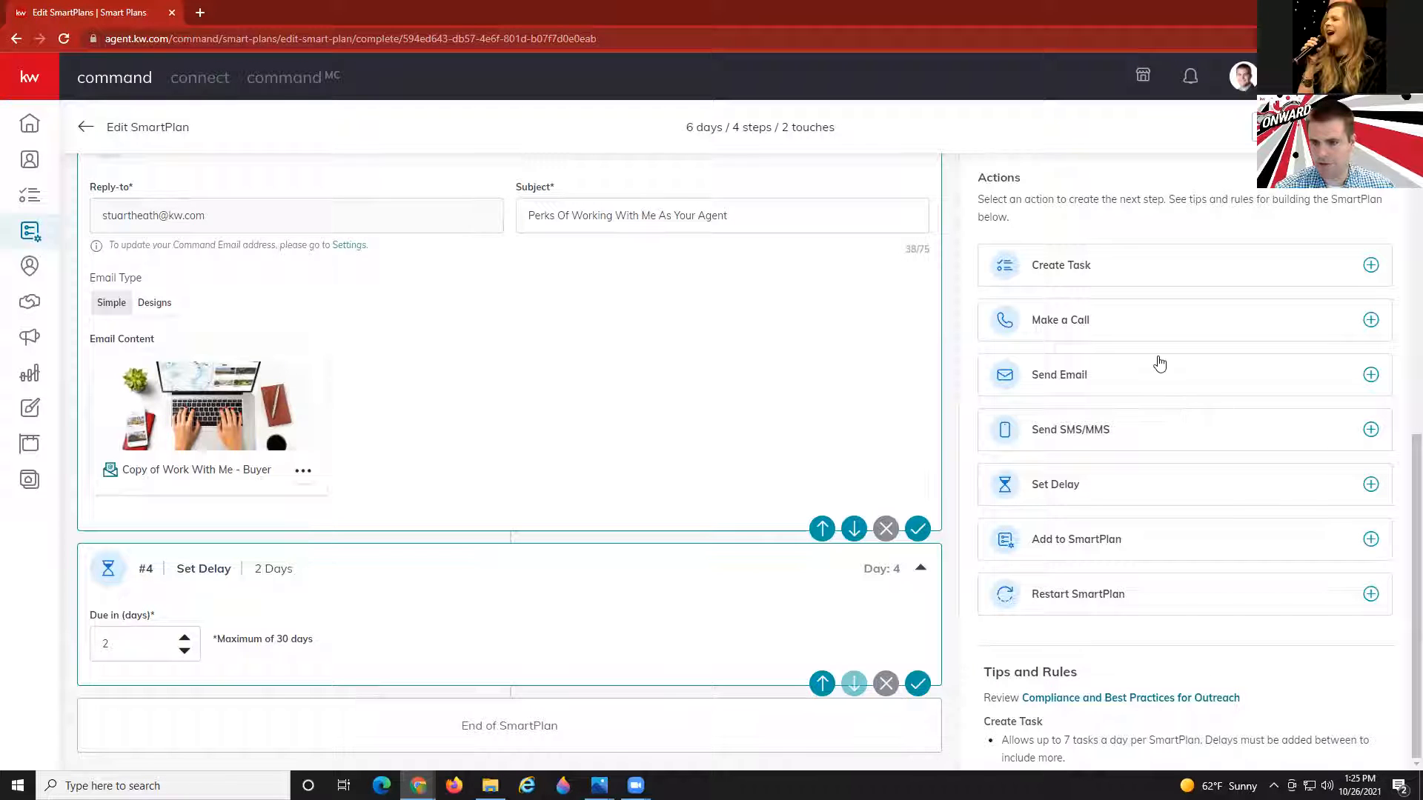
left_click(1153, 377)
Give the day-6 email the 'KM - Simple, savings,service' design from My Design Templates.
left_click(153, 442)
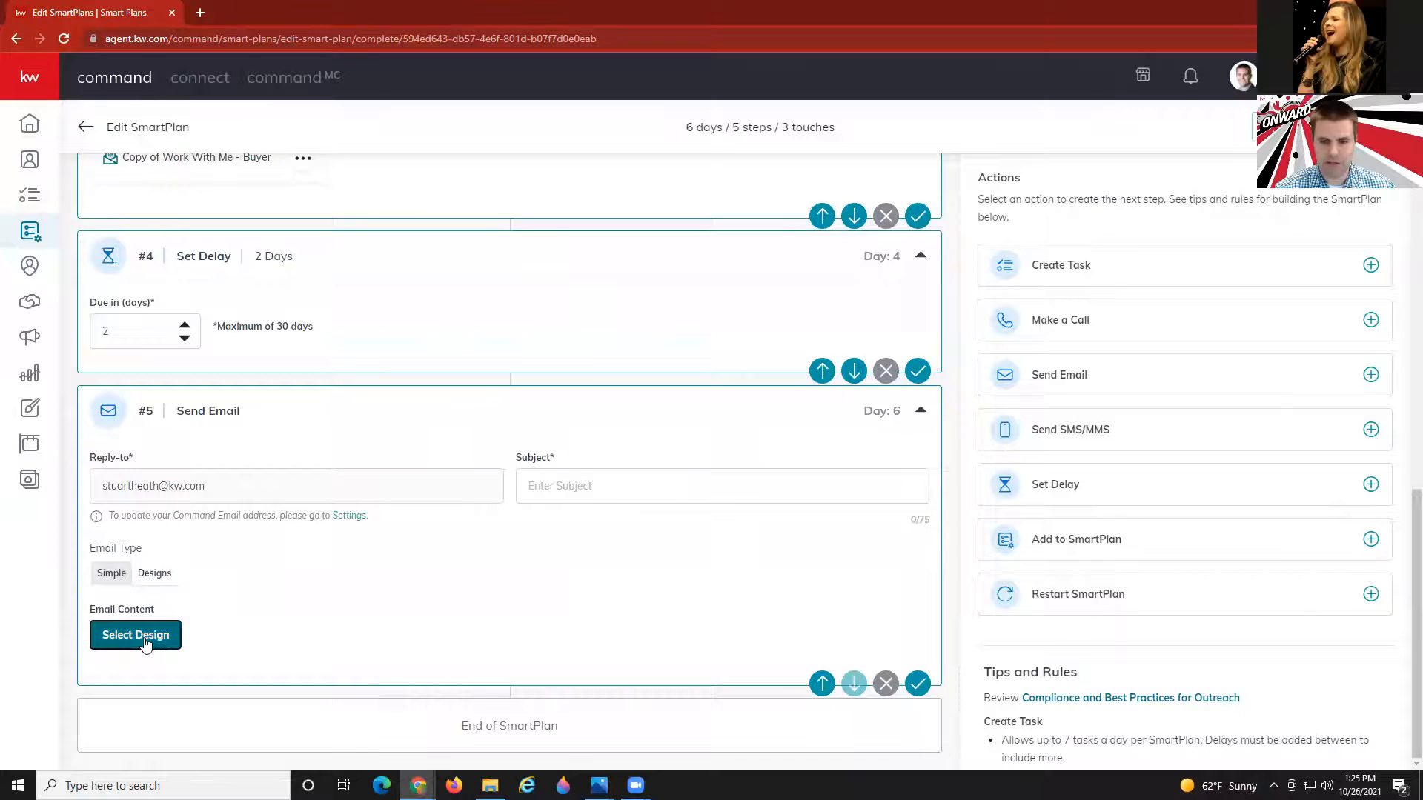
left_click(146, 641)
left_click(1075, 83)
type("k")
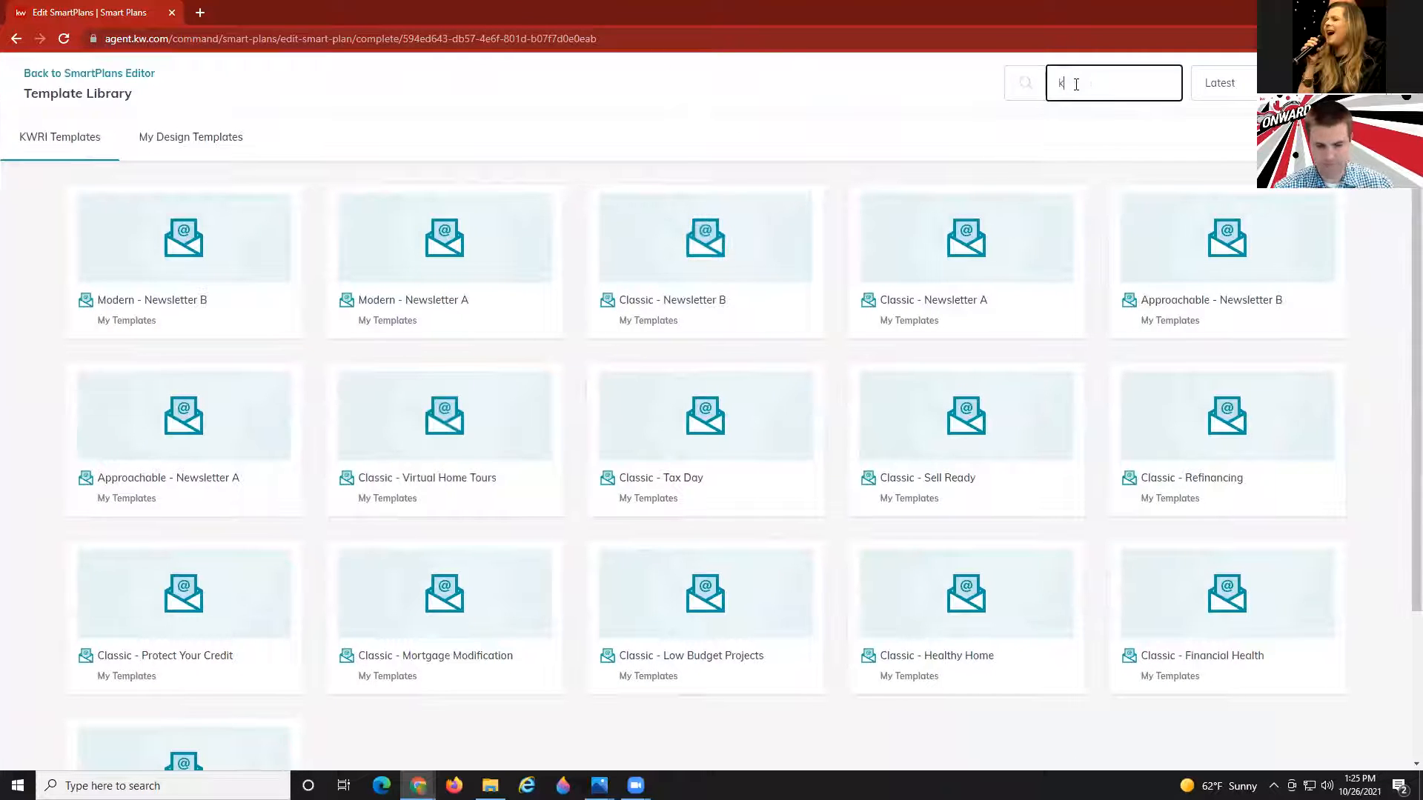
type("m")
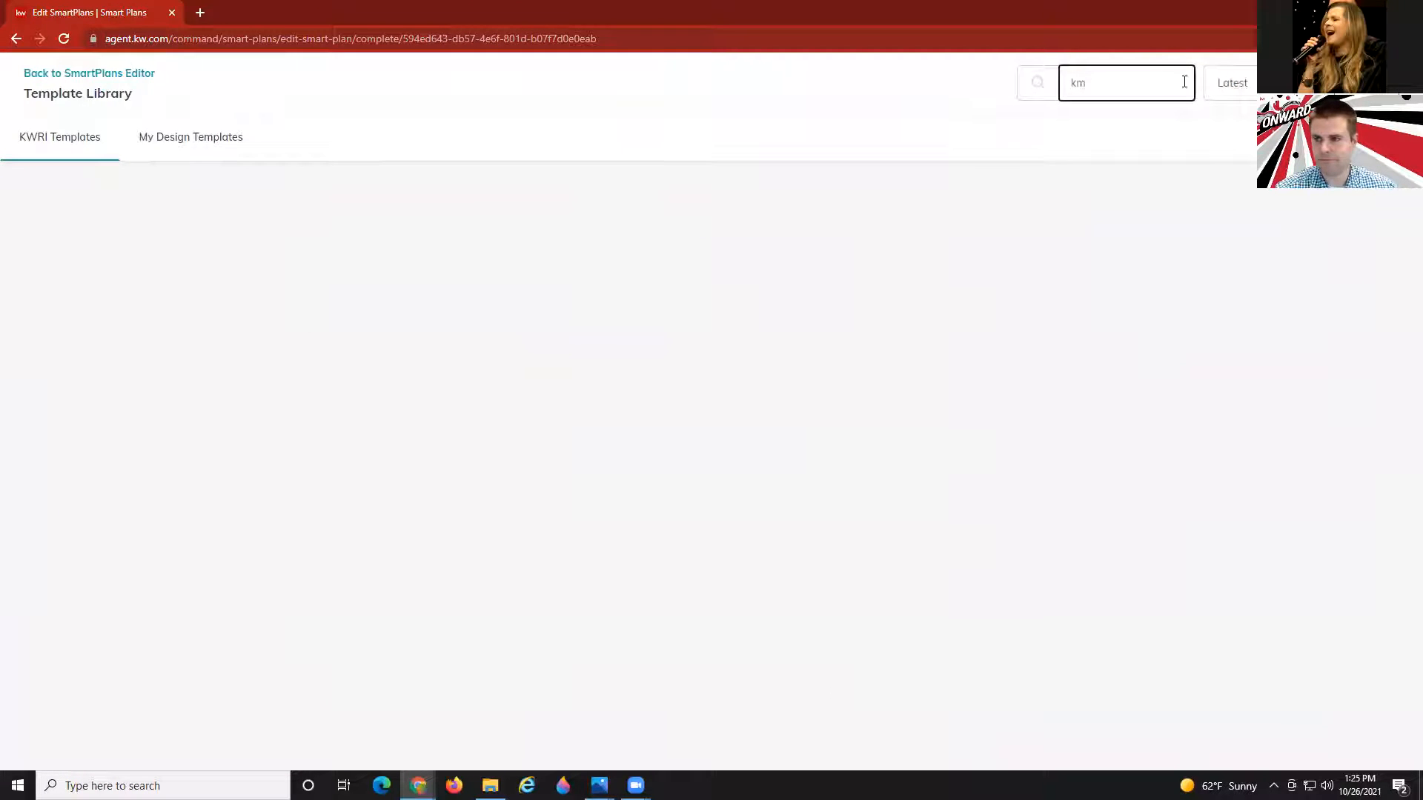
left_click(195, 139)
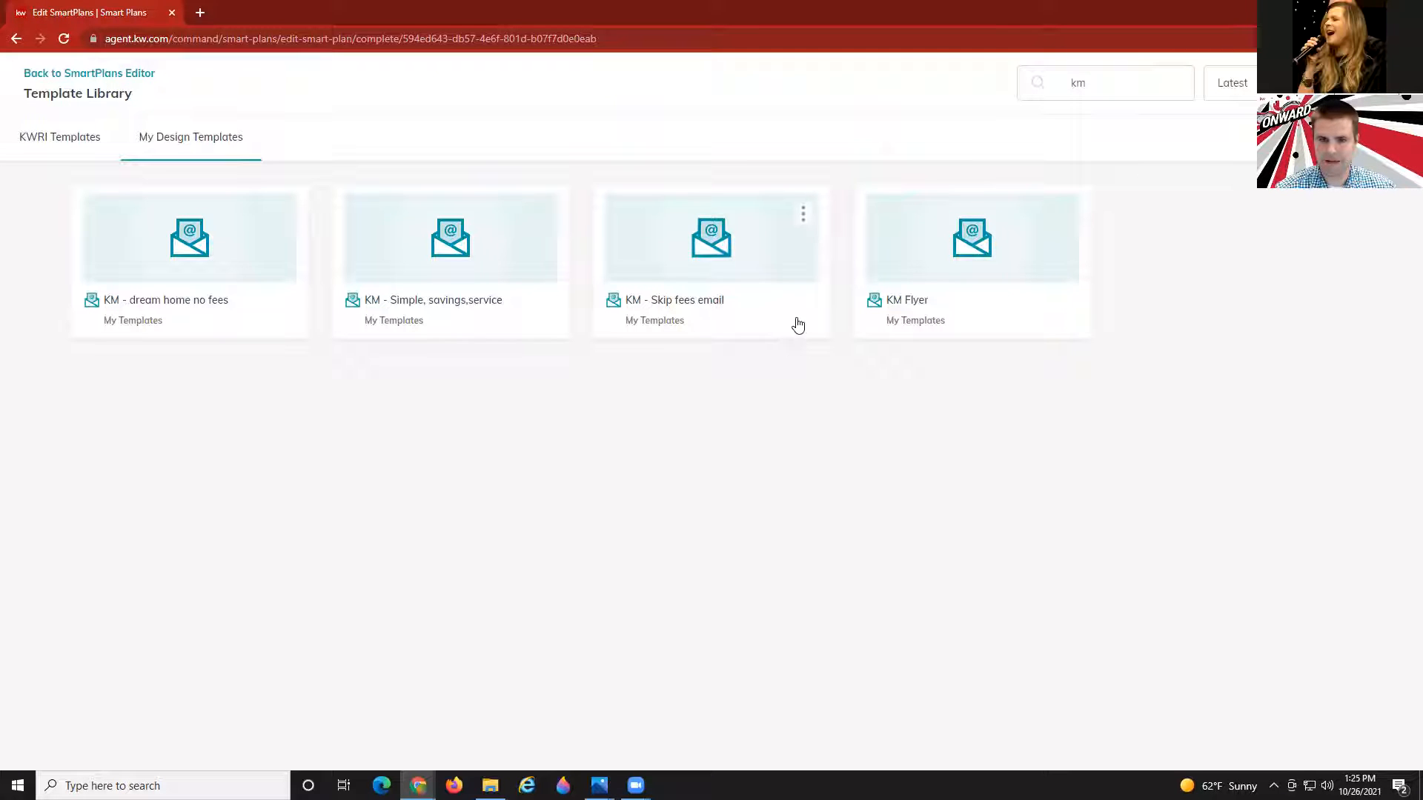
left_click(503, 252)
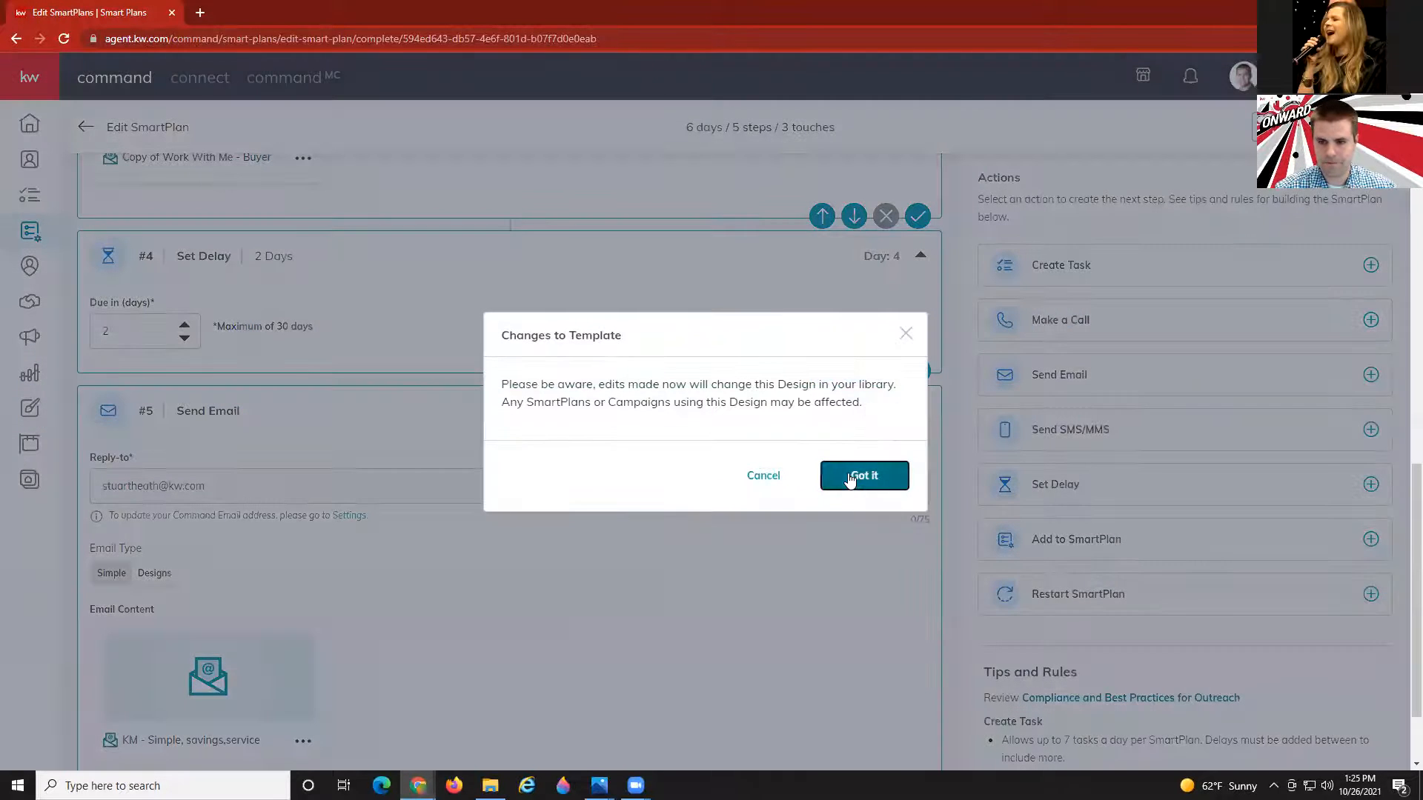
left_click(852, 478)
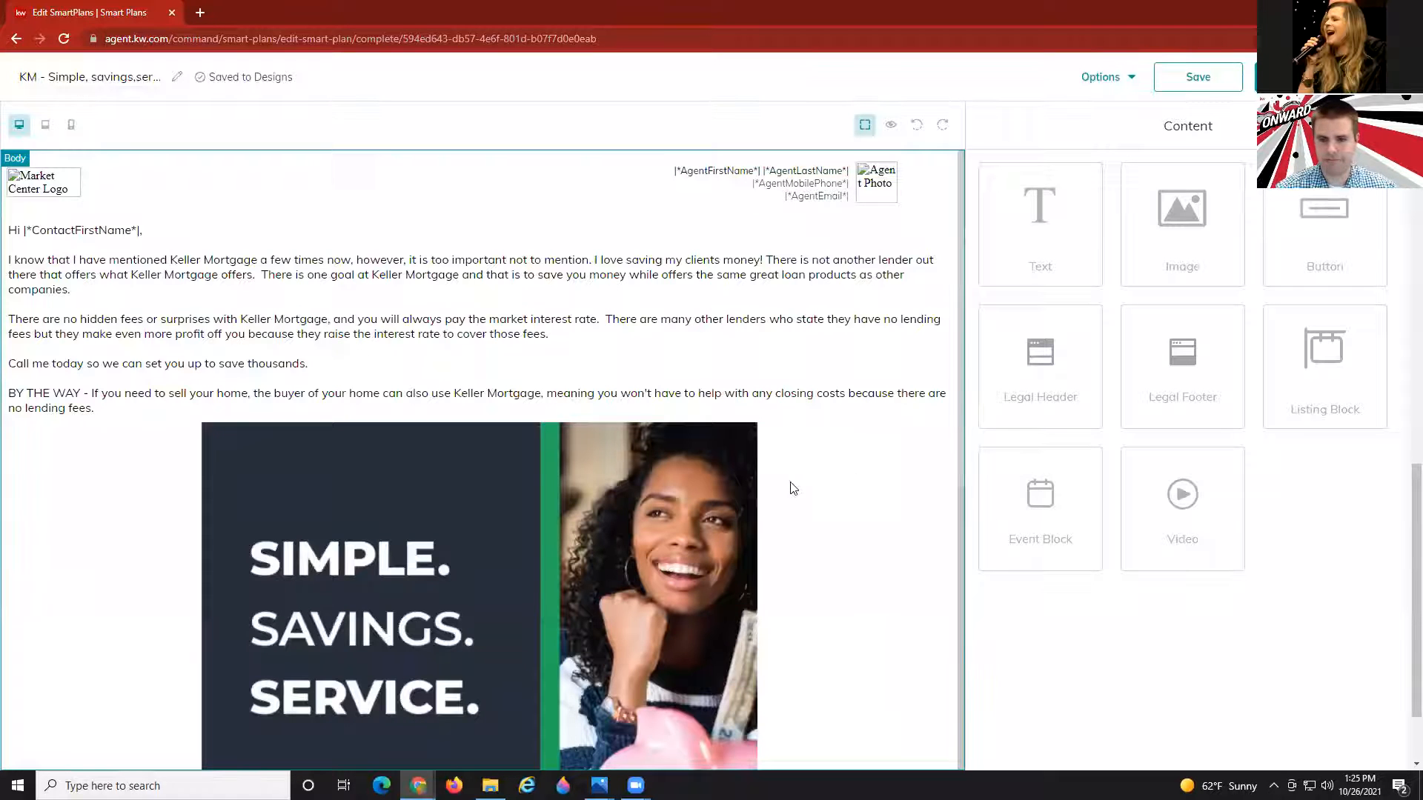
scroll(793, 489, "down", 6)
scroll(604, 348, "up", 3)
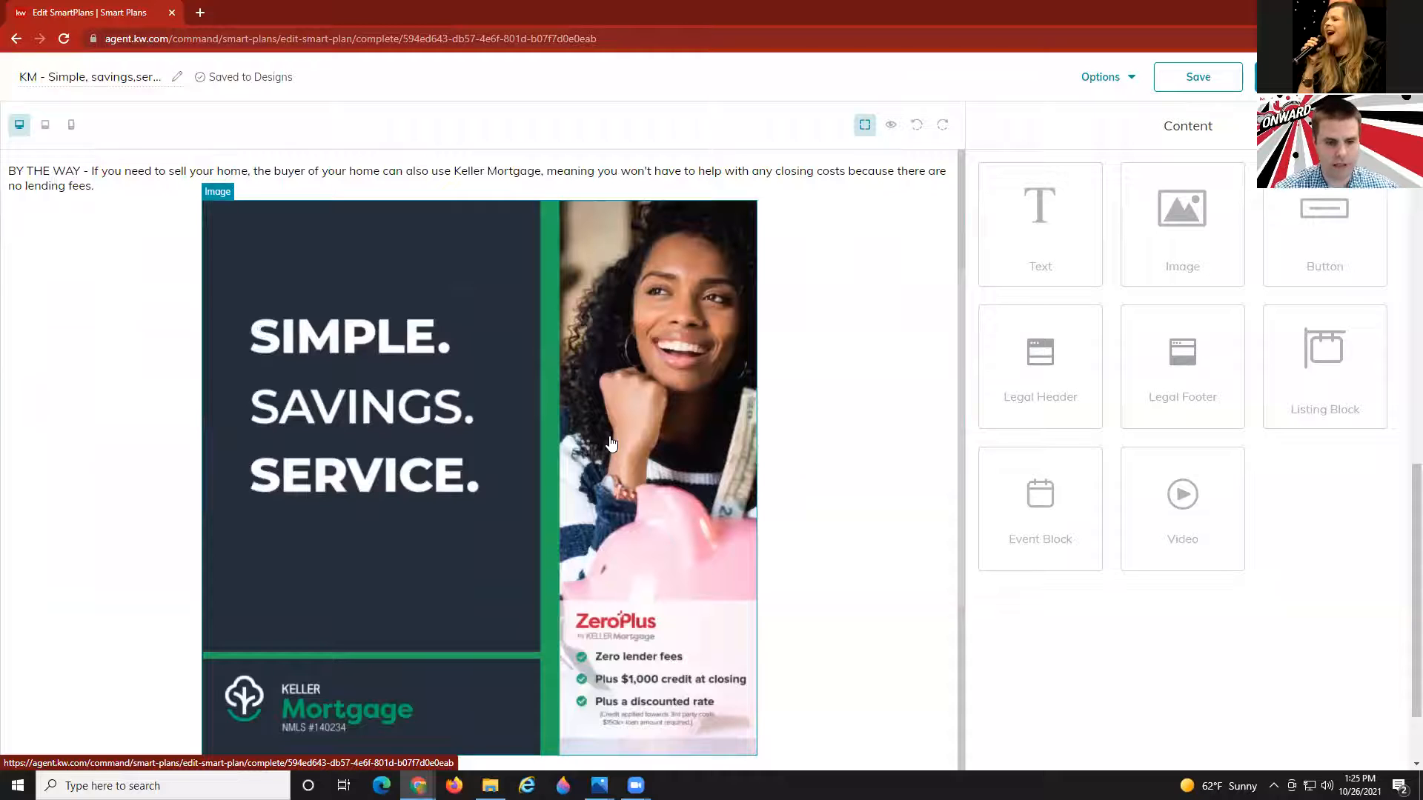
left_click(1199, 76)
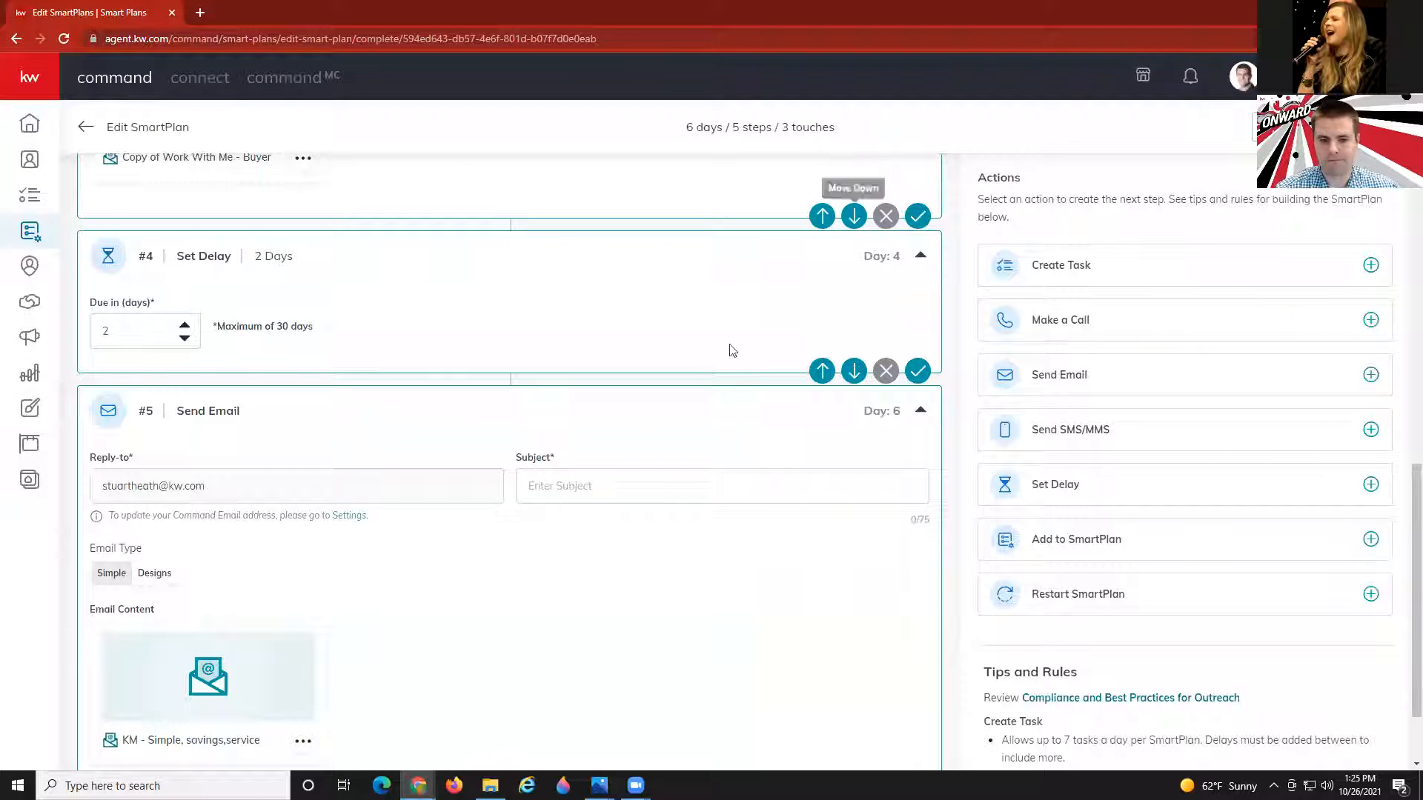
Enter 'I Really Can Save You Thousands With No Strings Attached' as email step #5's subject and save.
scroll(619, 510, "down", 2)
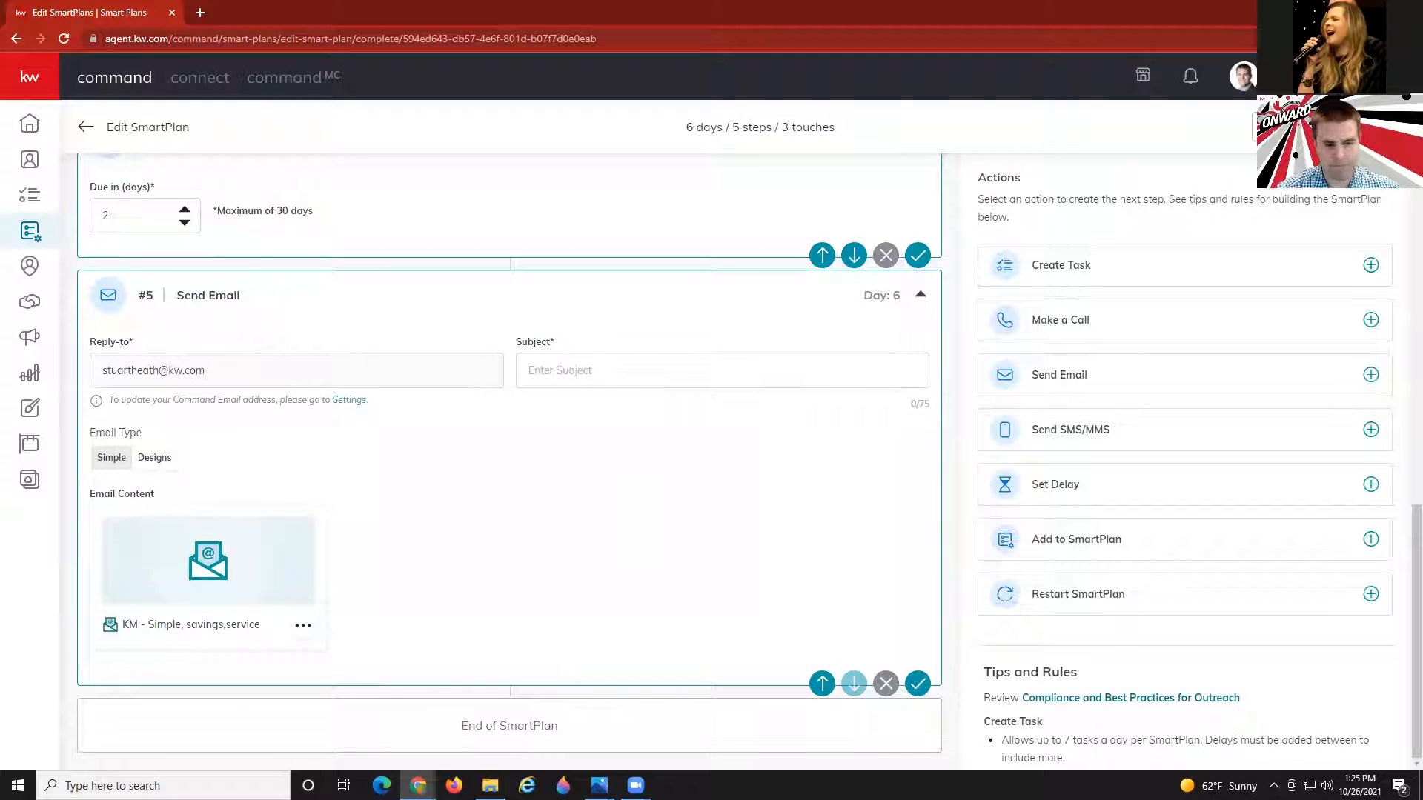
left_click(1354, 126)
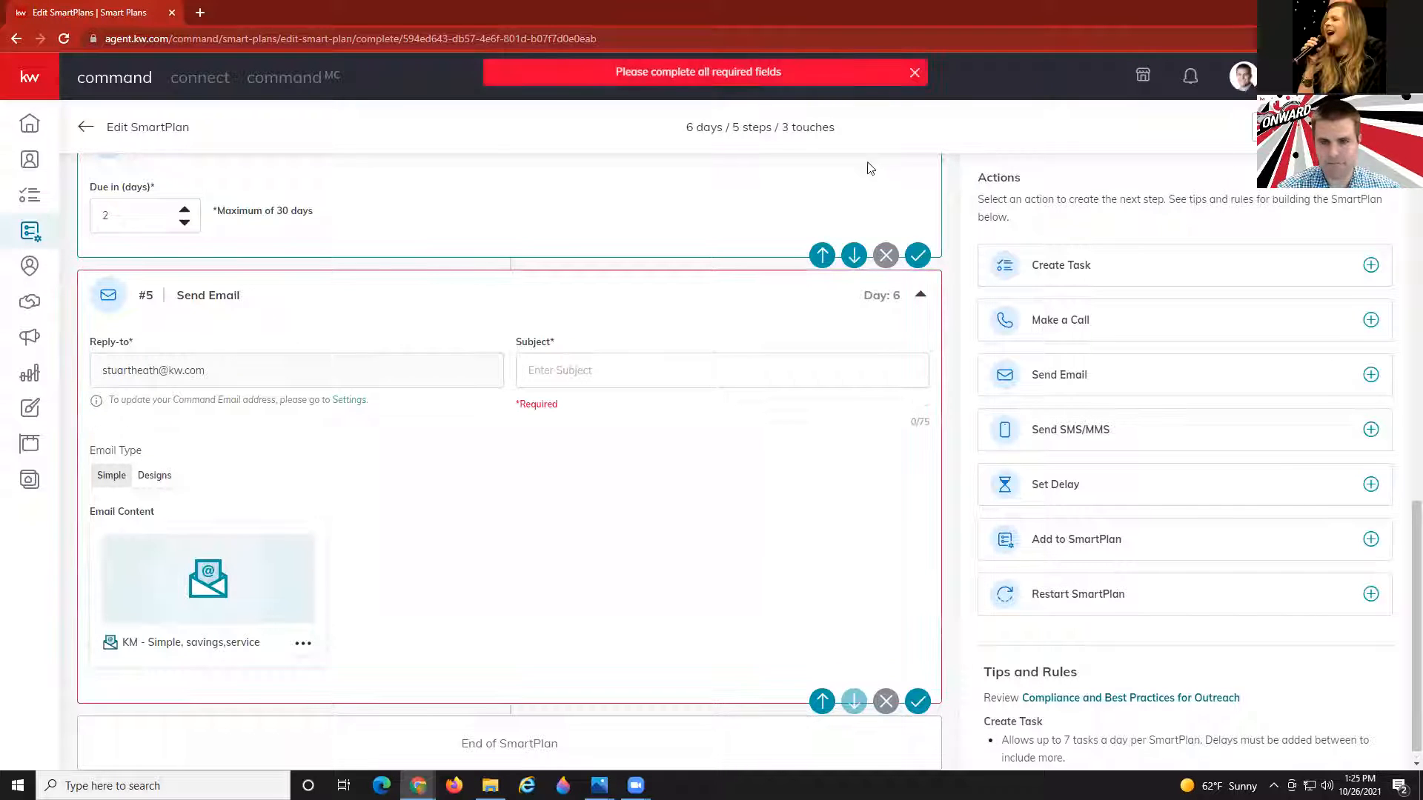
left_click(707, 376)
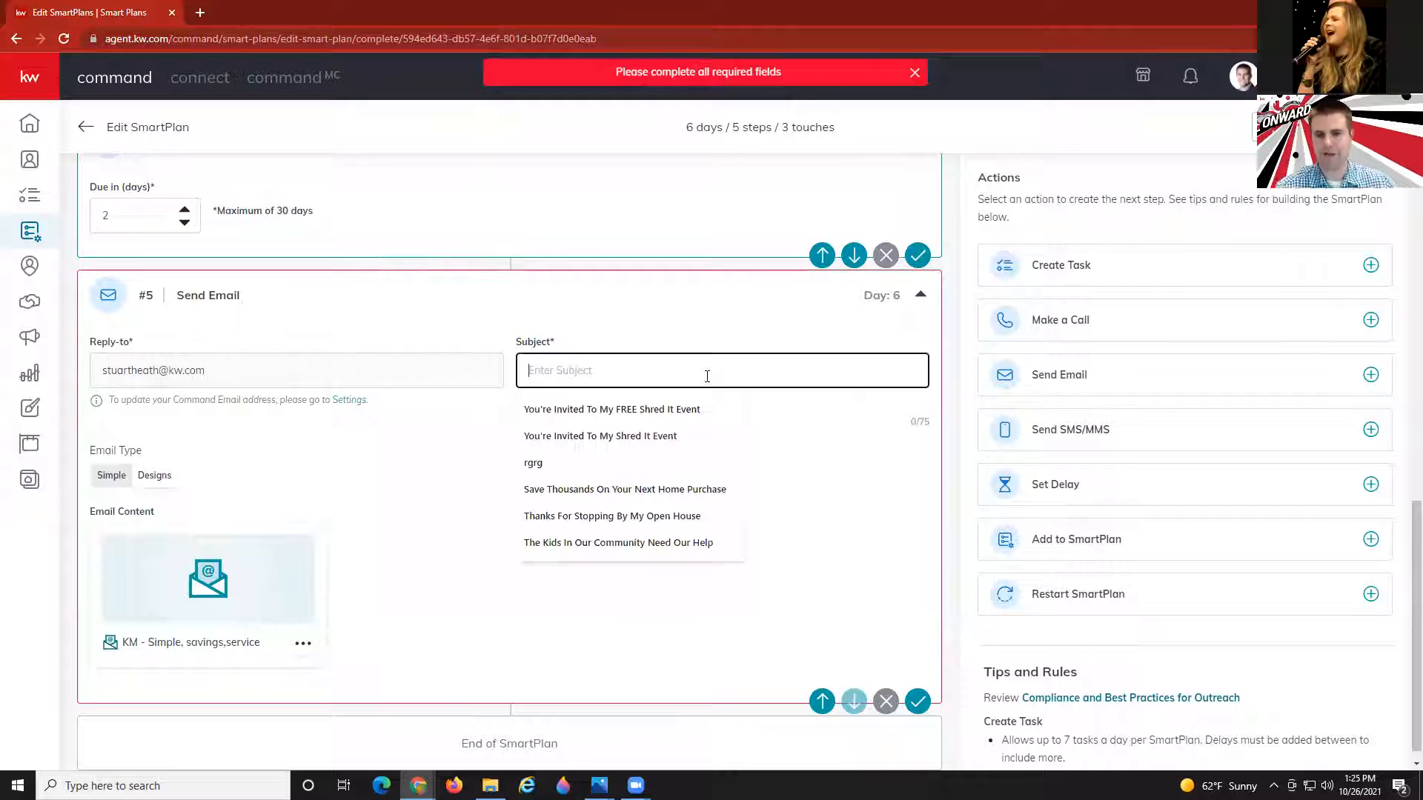
type("I")
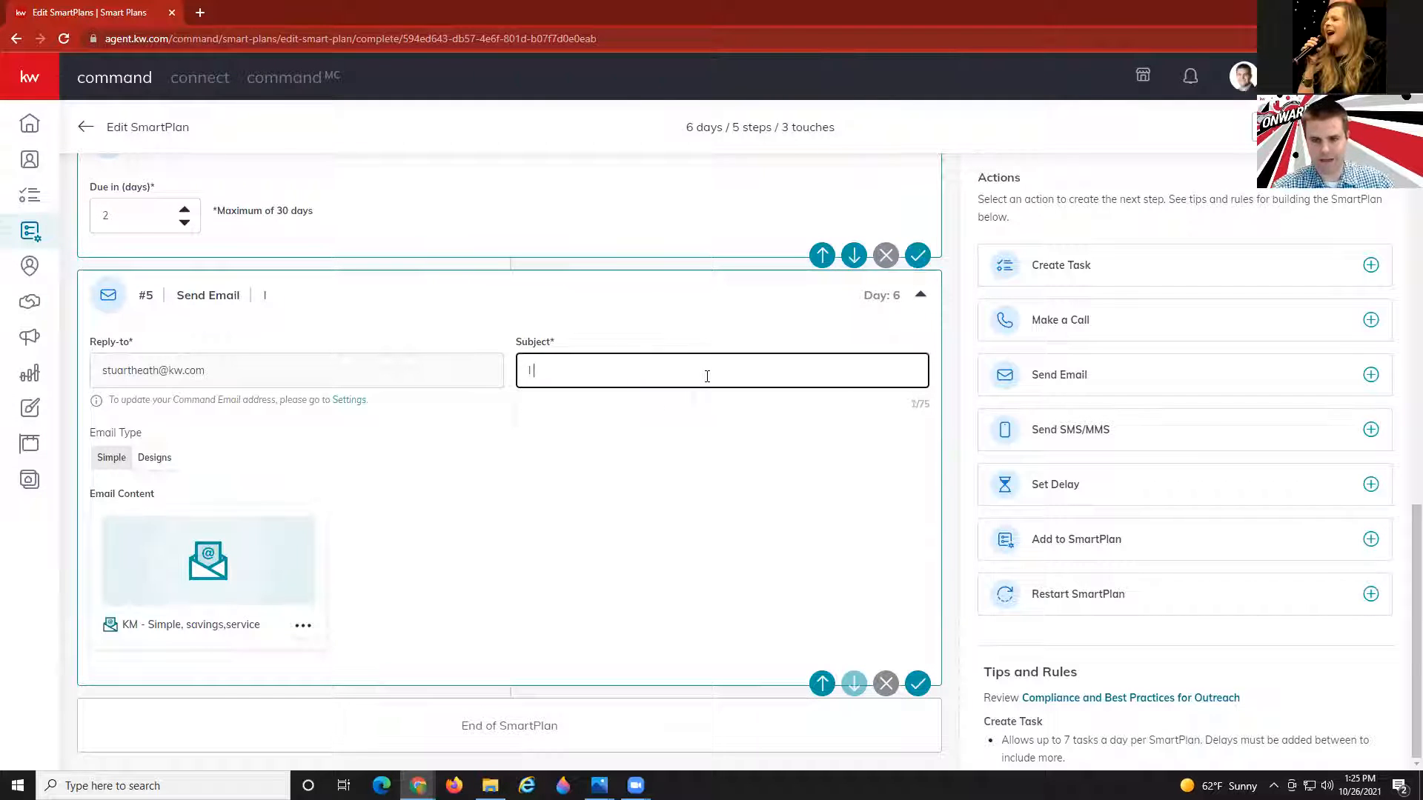
type(" Really Can S")
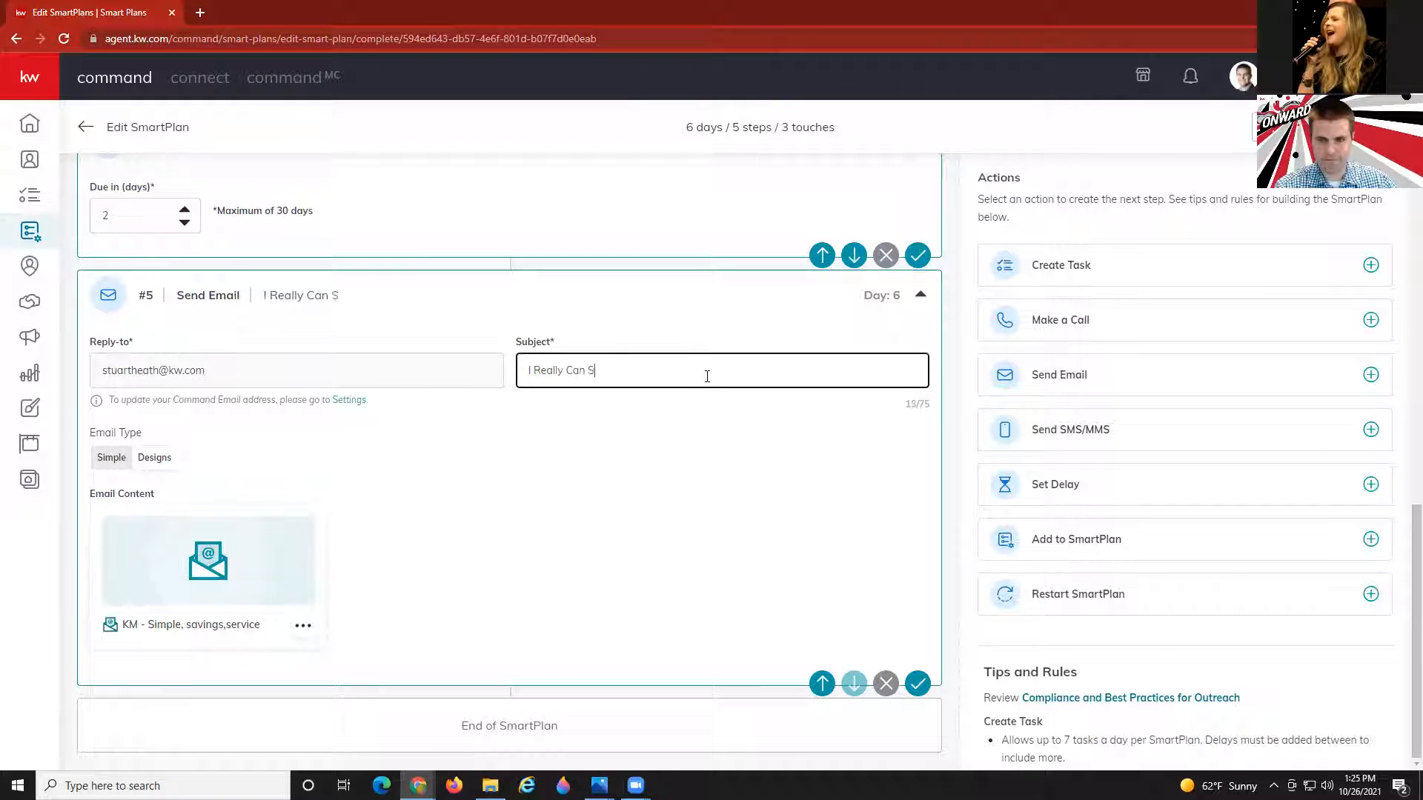
type("ave You Thou")
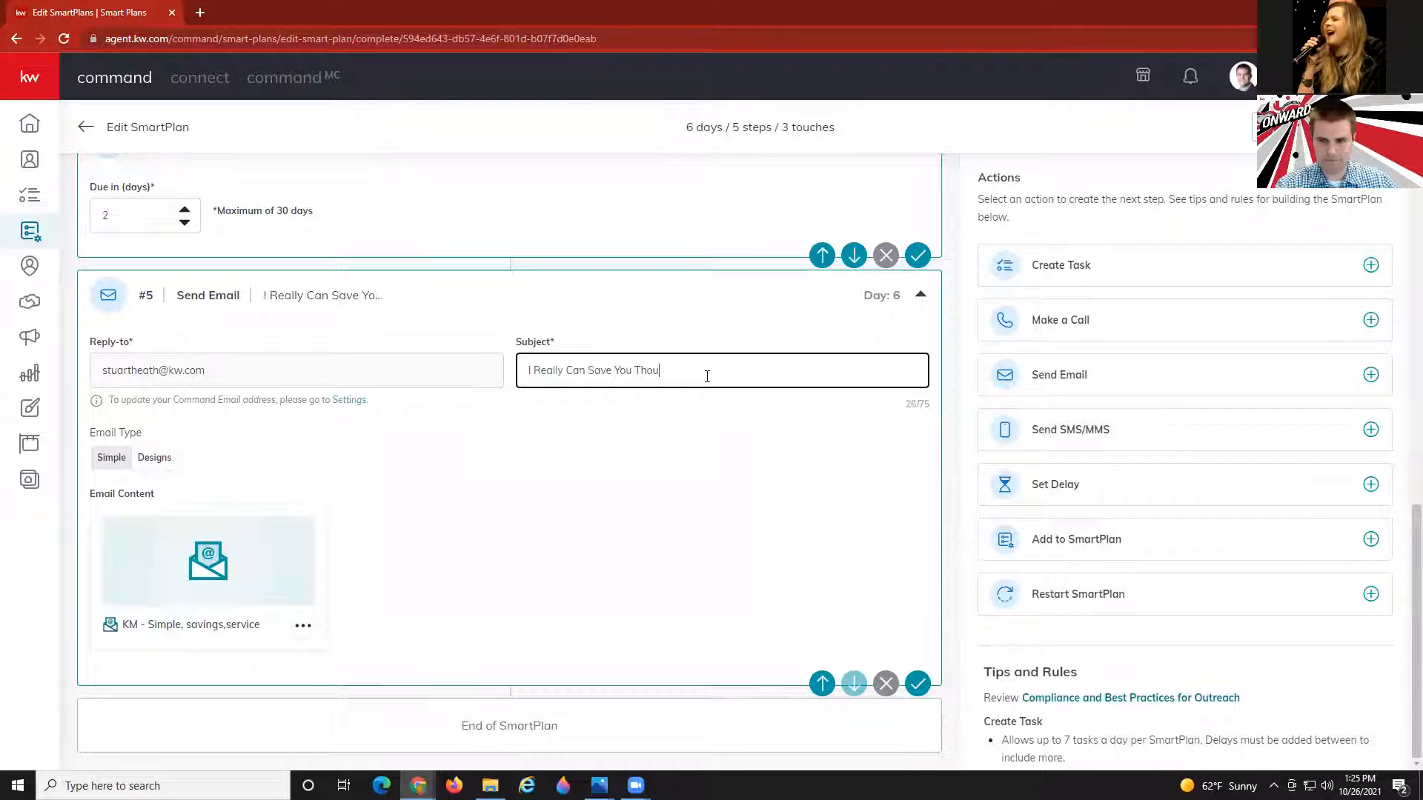
type("san")
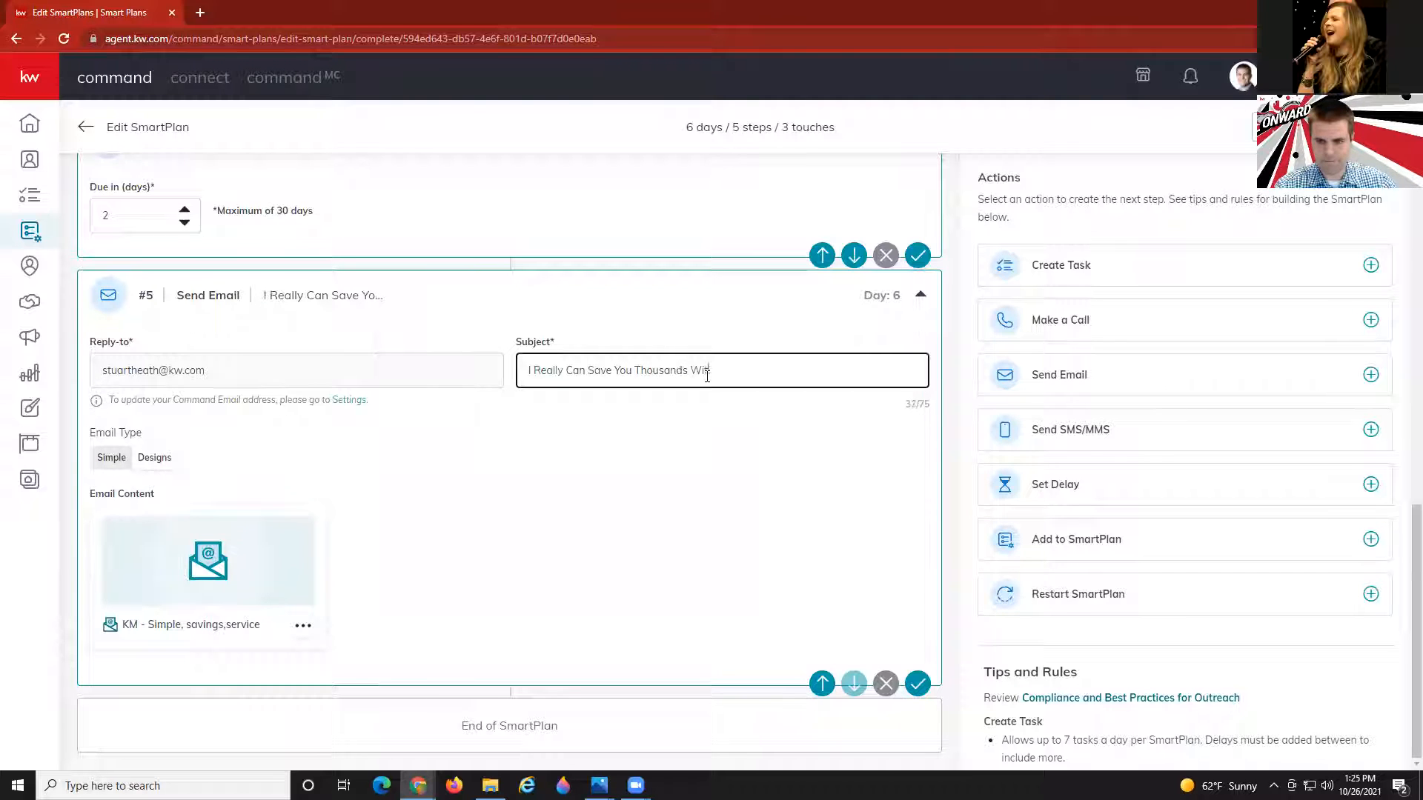
type("ds With No Striongs")
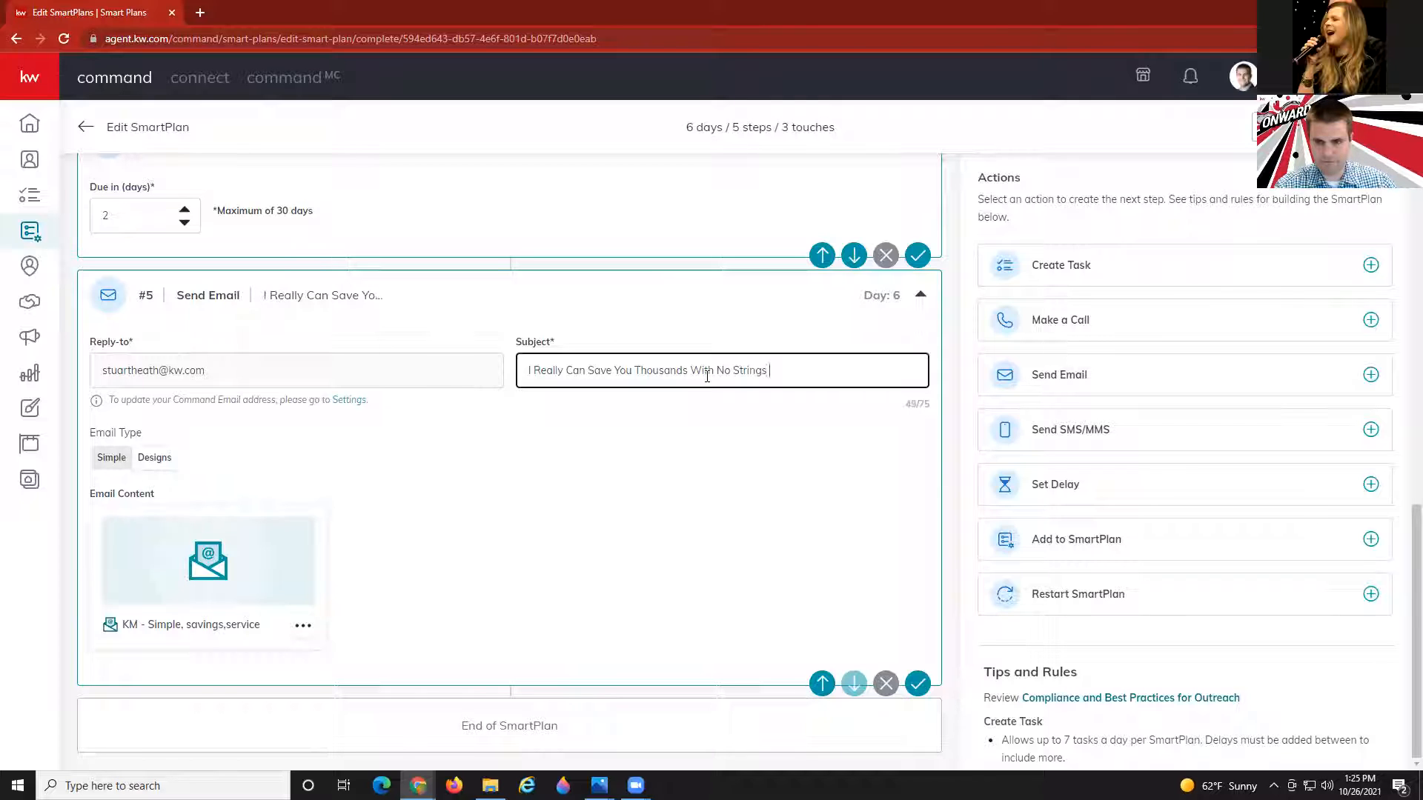
type("tached")
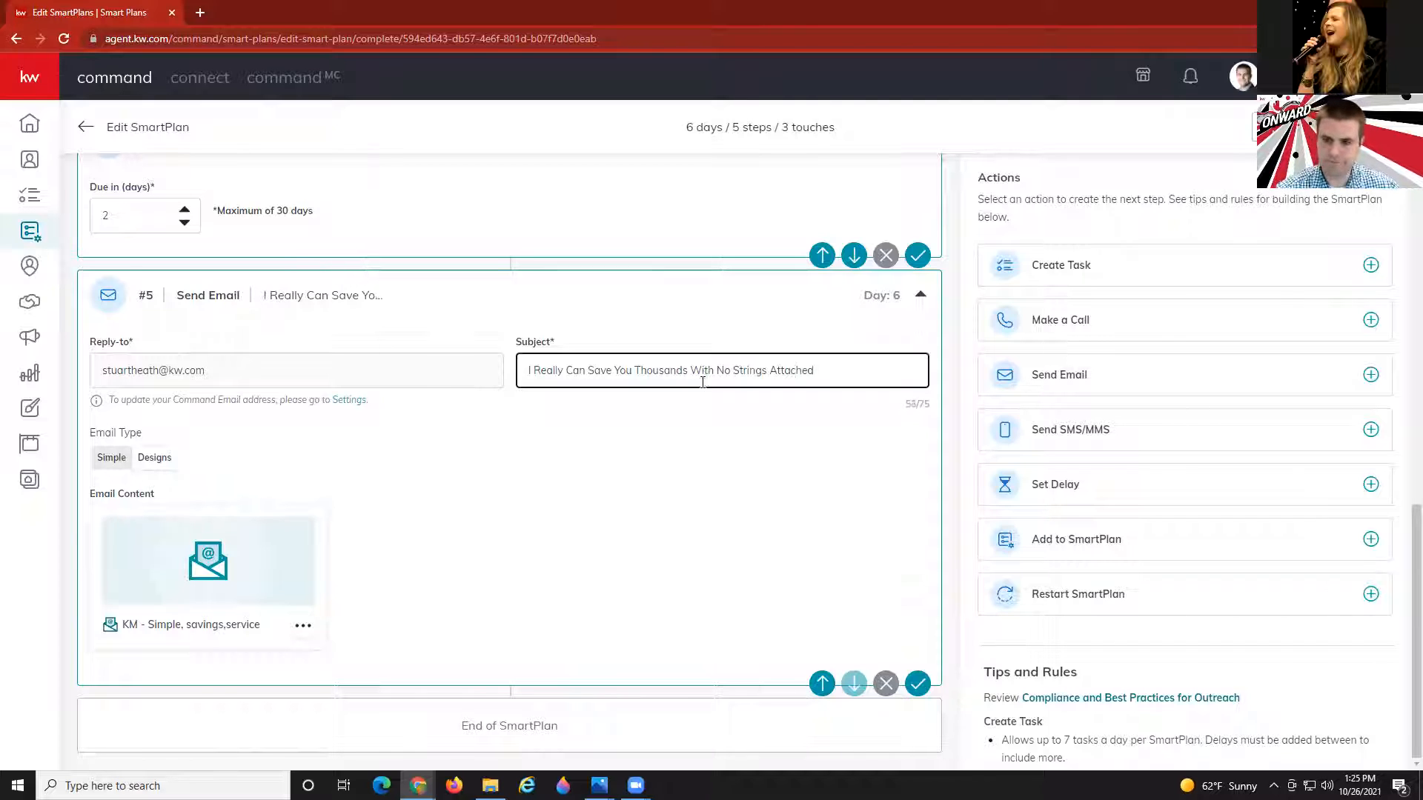
left_click(685, 483)
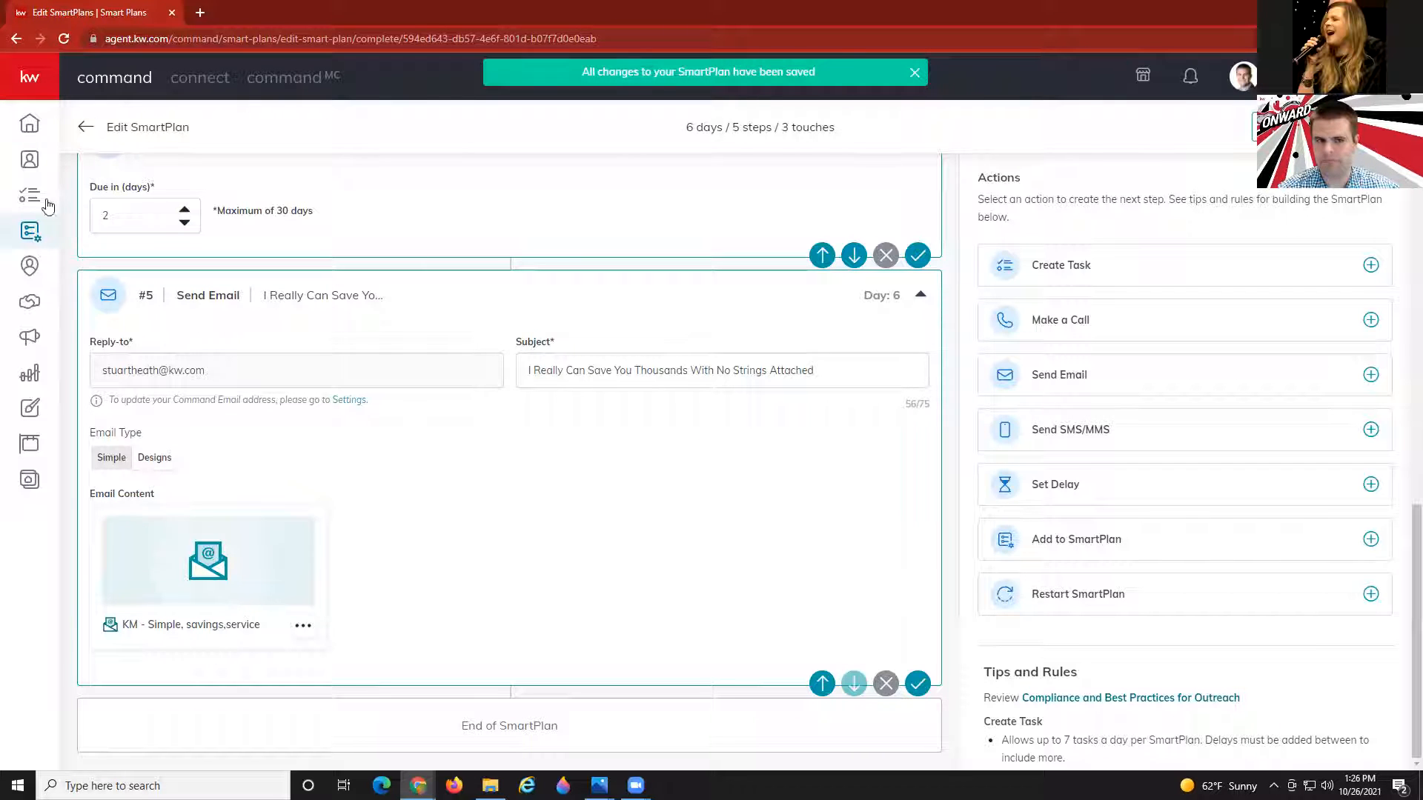
Reopen the 17-day Open House follow-up plan and rename it 'Open House Follow-up Take 2 Part 1'.
left_click(86, 131)
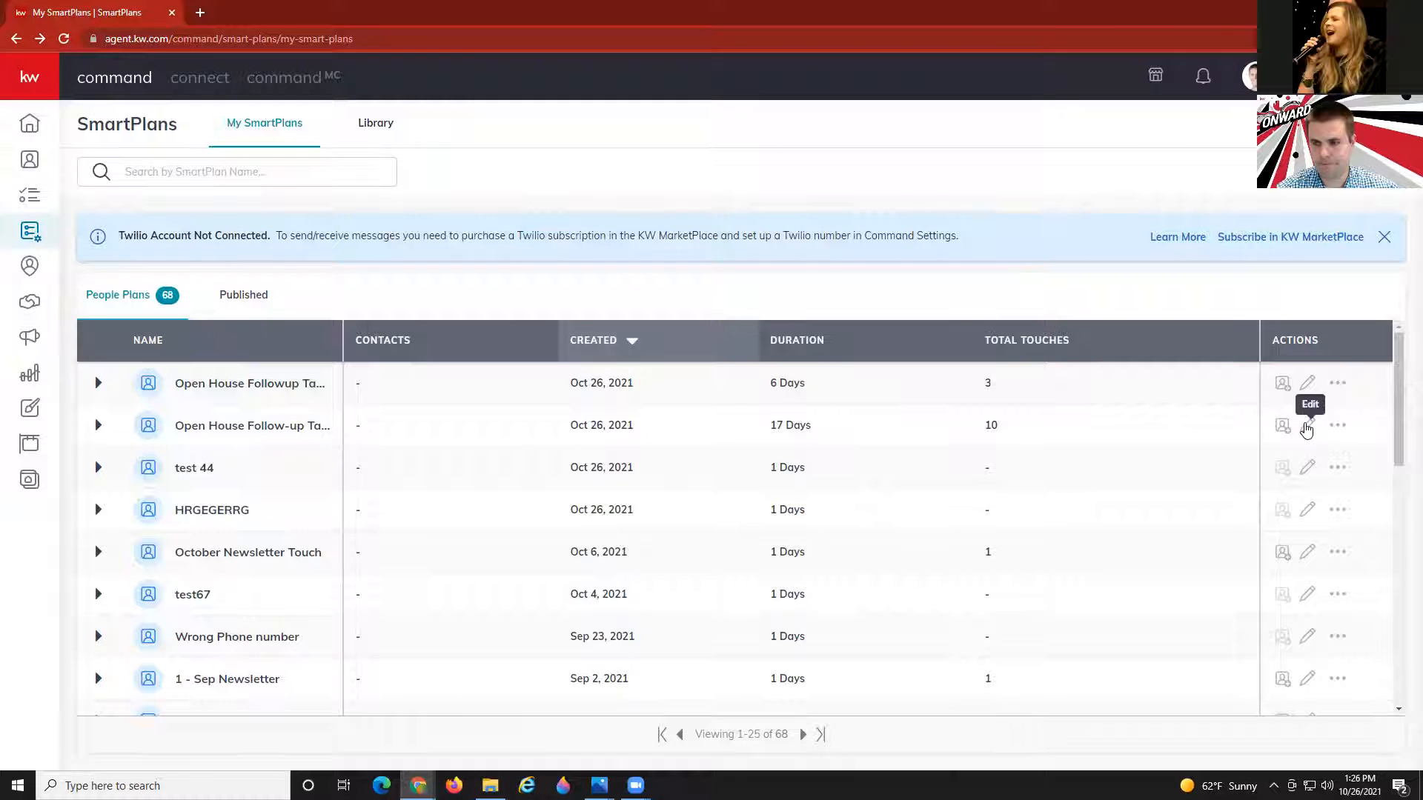
left_click(1307, 427)
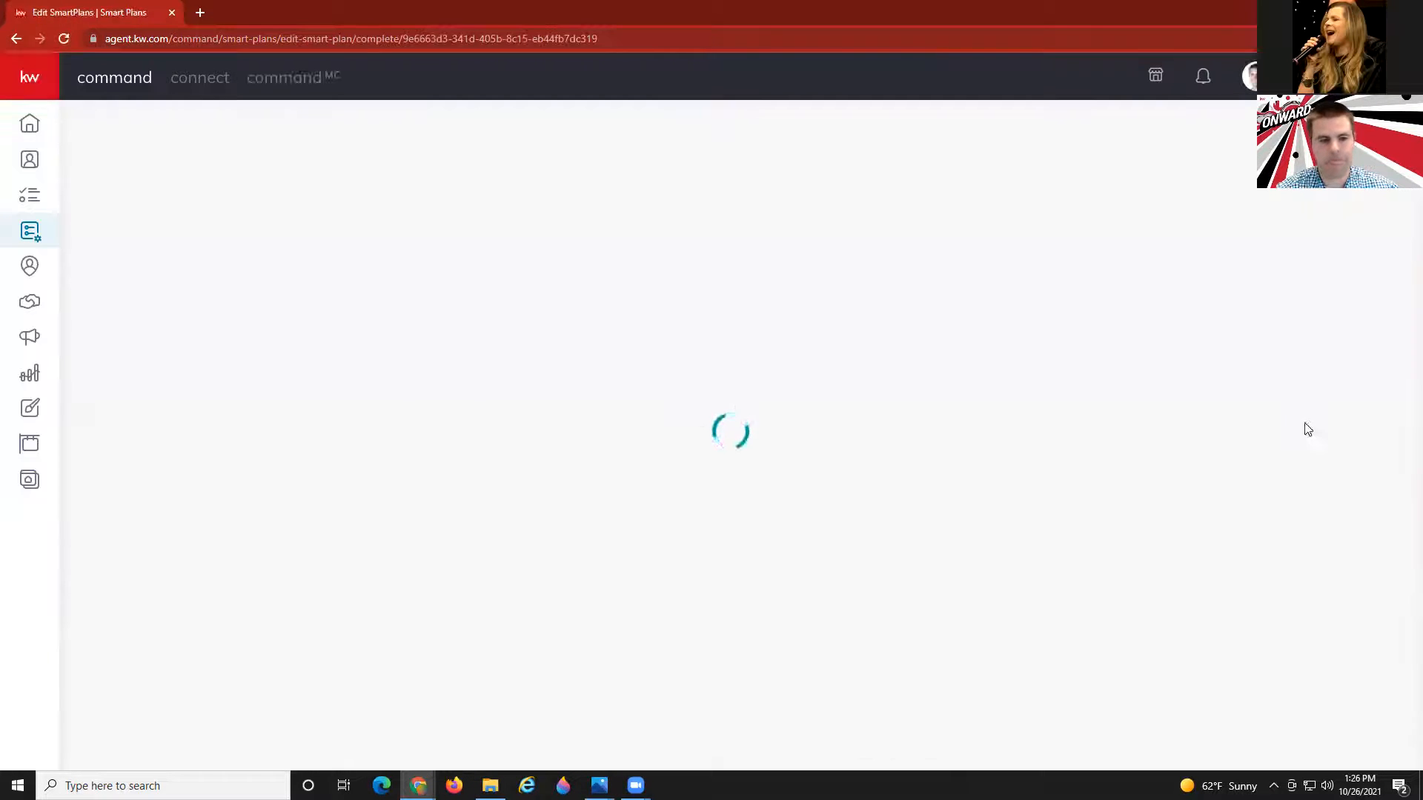
left_click(286, 204)
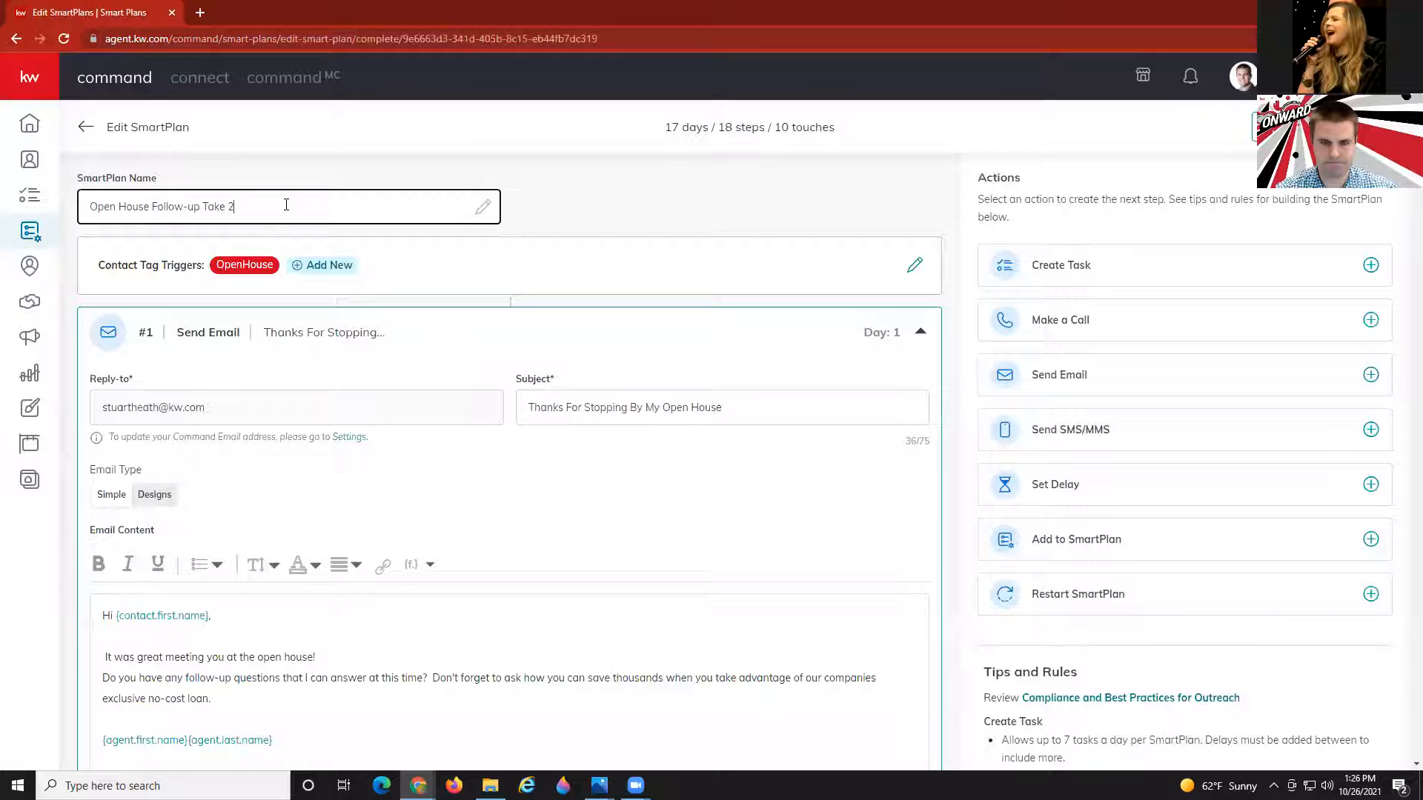
type("Part 1")
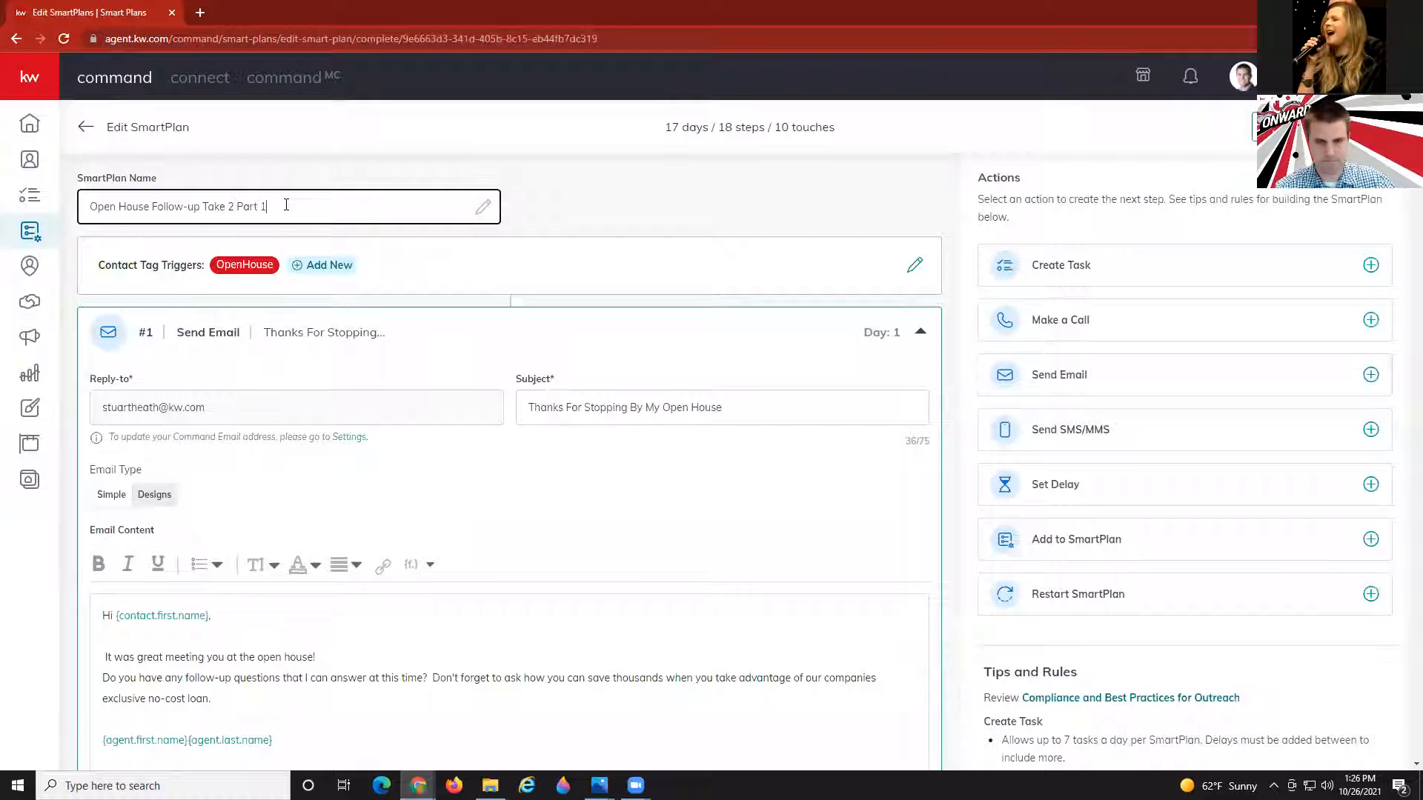
scroll(299, 546, "down", 20)
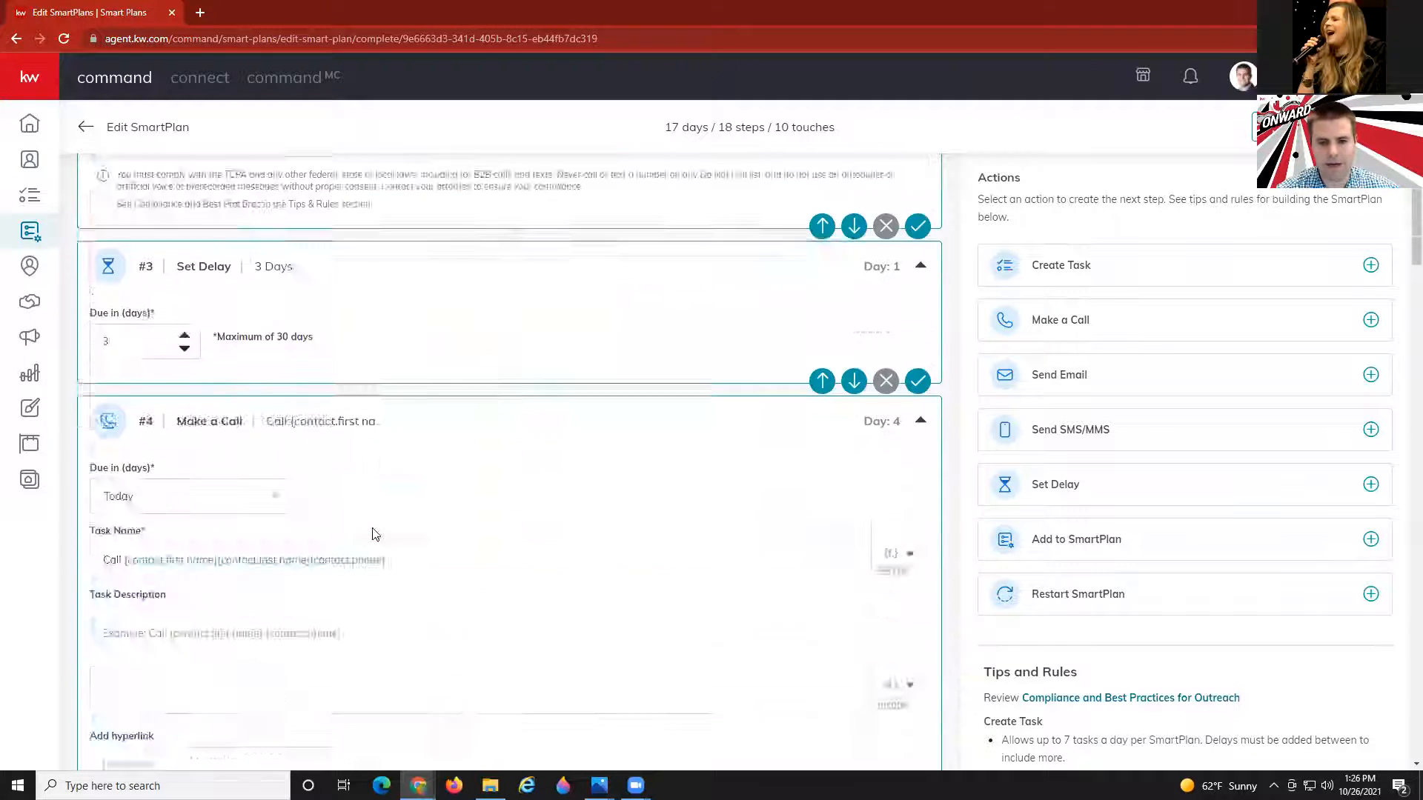
scroll(375, 534, "down", 20)
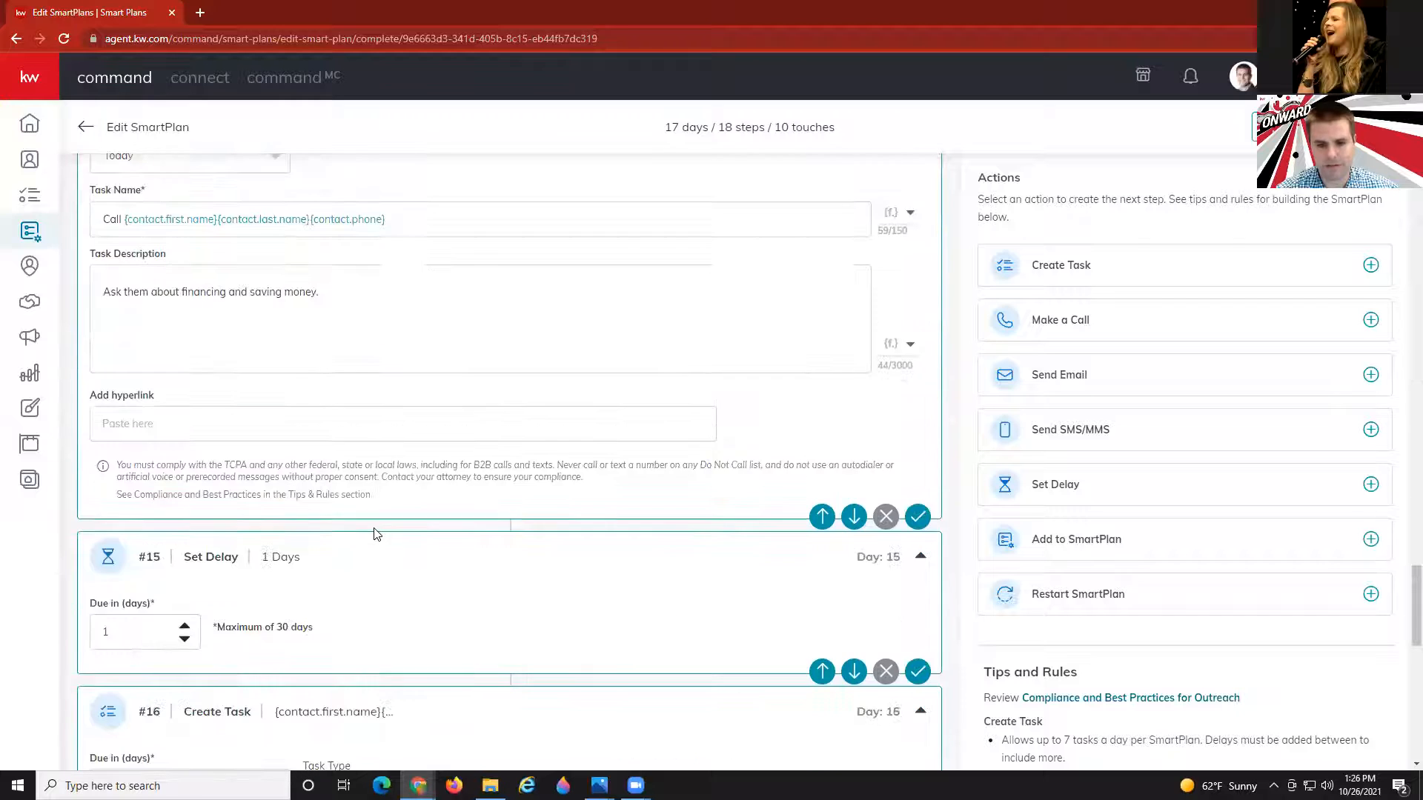
scroll(378, 534, "down", 1)
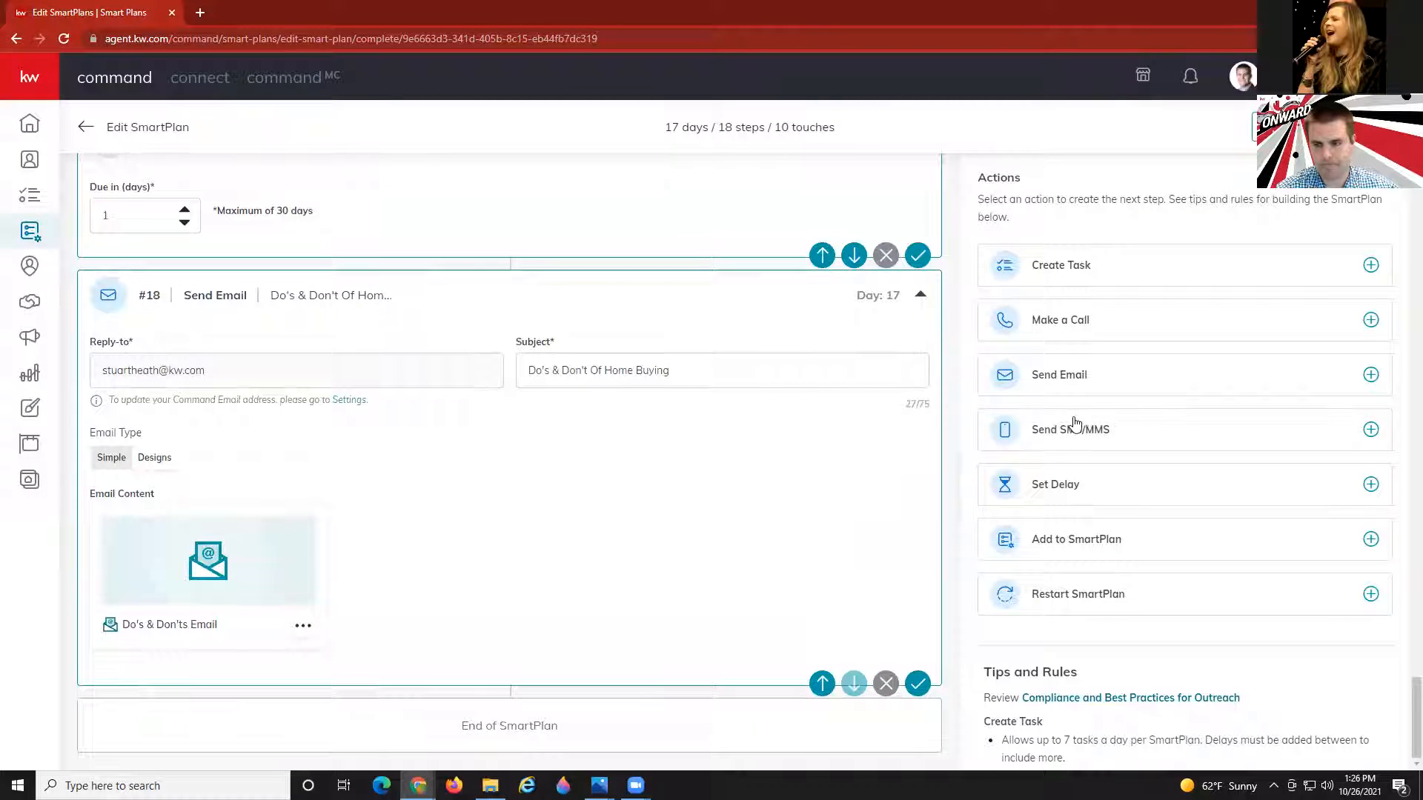
Append a day-17 Add to SmartPlan step #19 targeting 'Open House Followup Take 2 Pat 2'.
left_click(1091, 550)
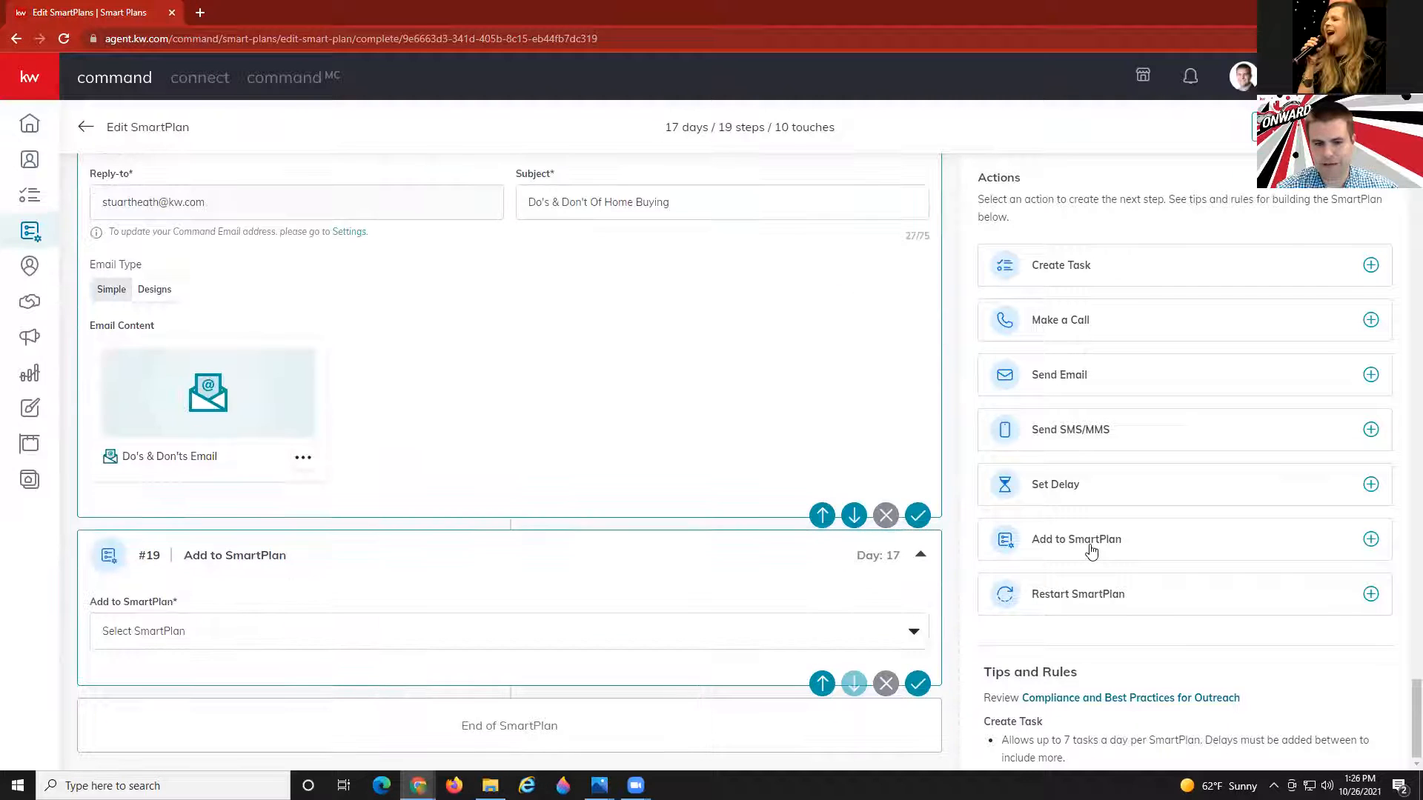
left_click(133, 640)
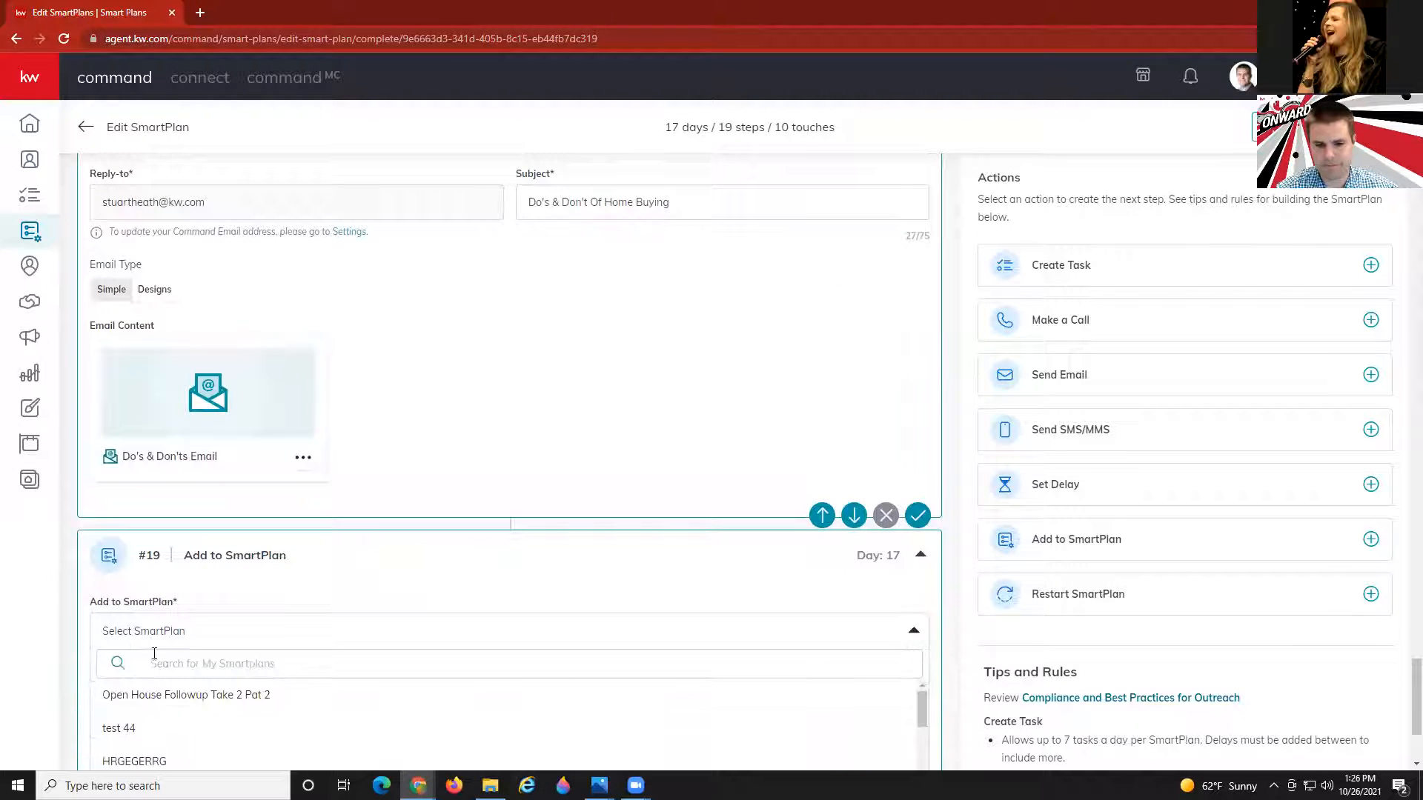
left_click(152, 694)
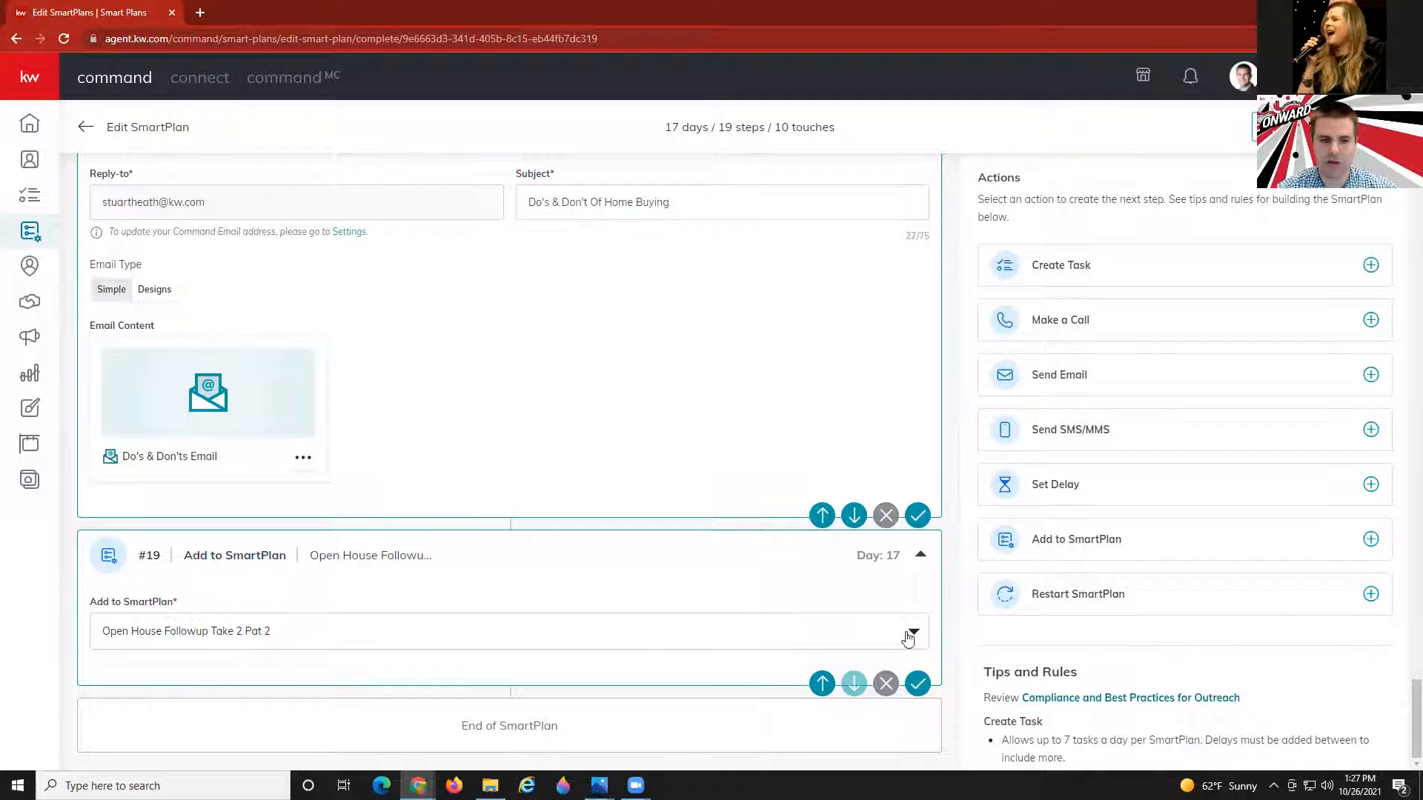
scroll(1197, 600, "down", 3)
scroll(1193, 614, "down", 4)
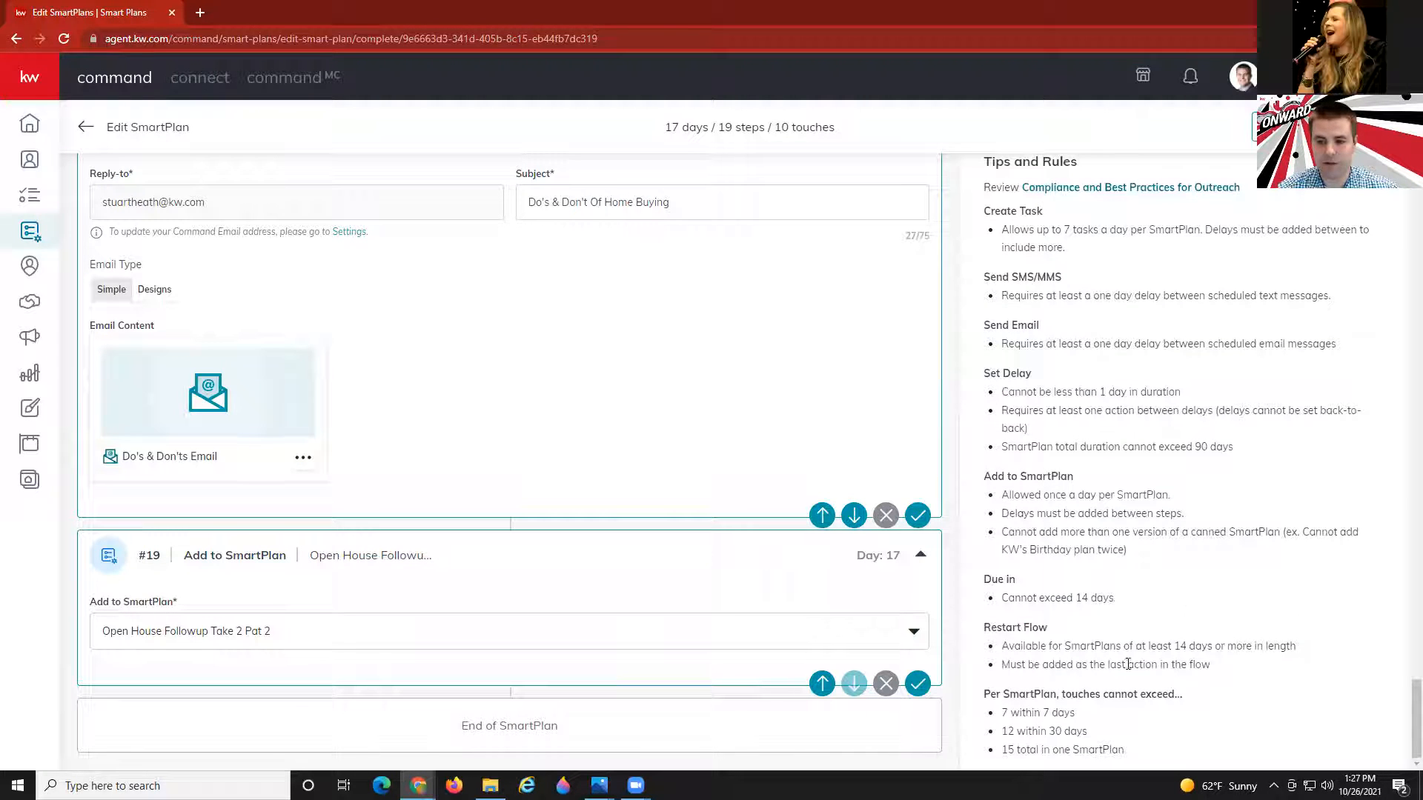
left_click_drag(985, 689, 1186, 750)
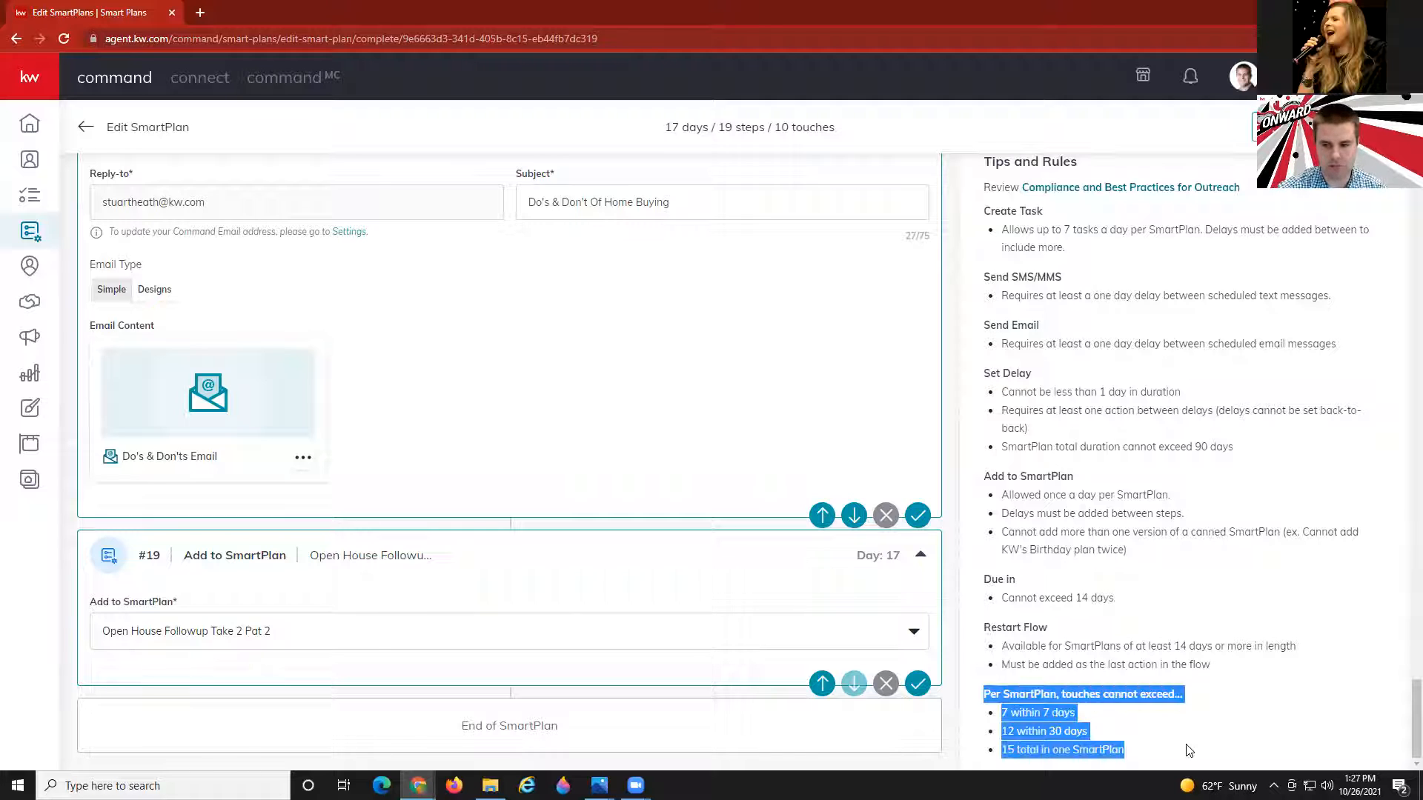
left_click(1189, 747)
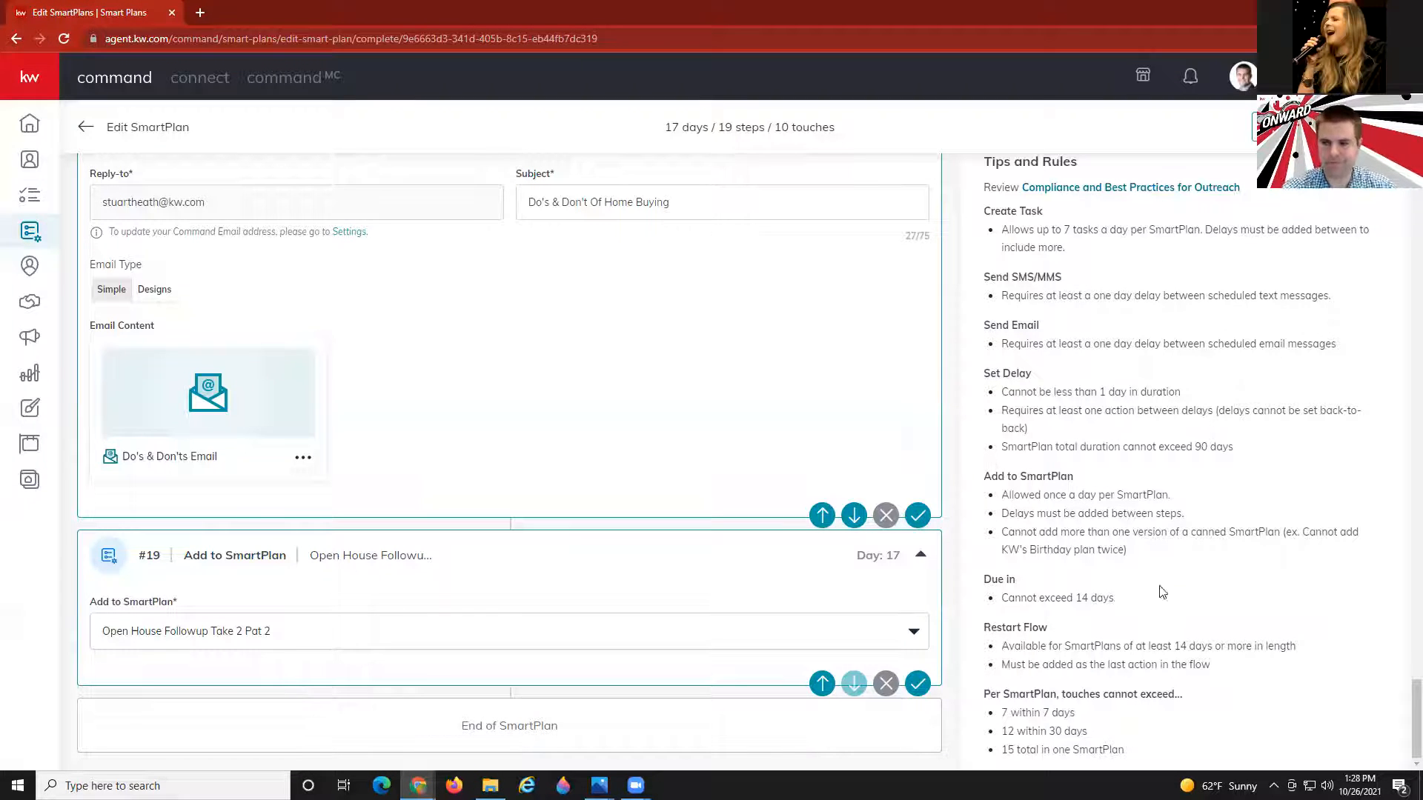
scroll(962, 558, "up", 1)
scroll(962, 558, "up", 15)
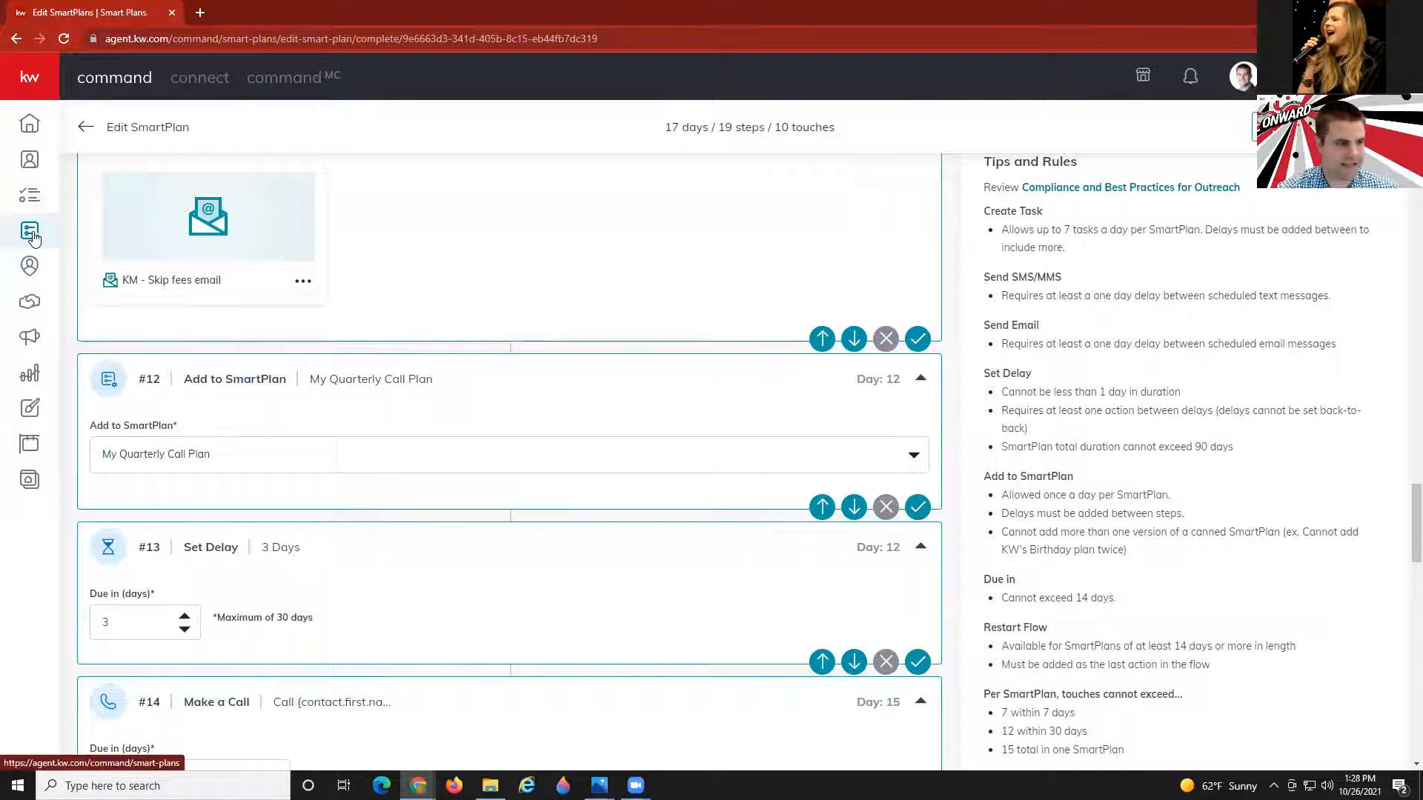
Reopen the 'Open House Followup Take 2 Pat 2' plan and add a 2-day delay as step #6.
left_click(56, 257)
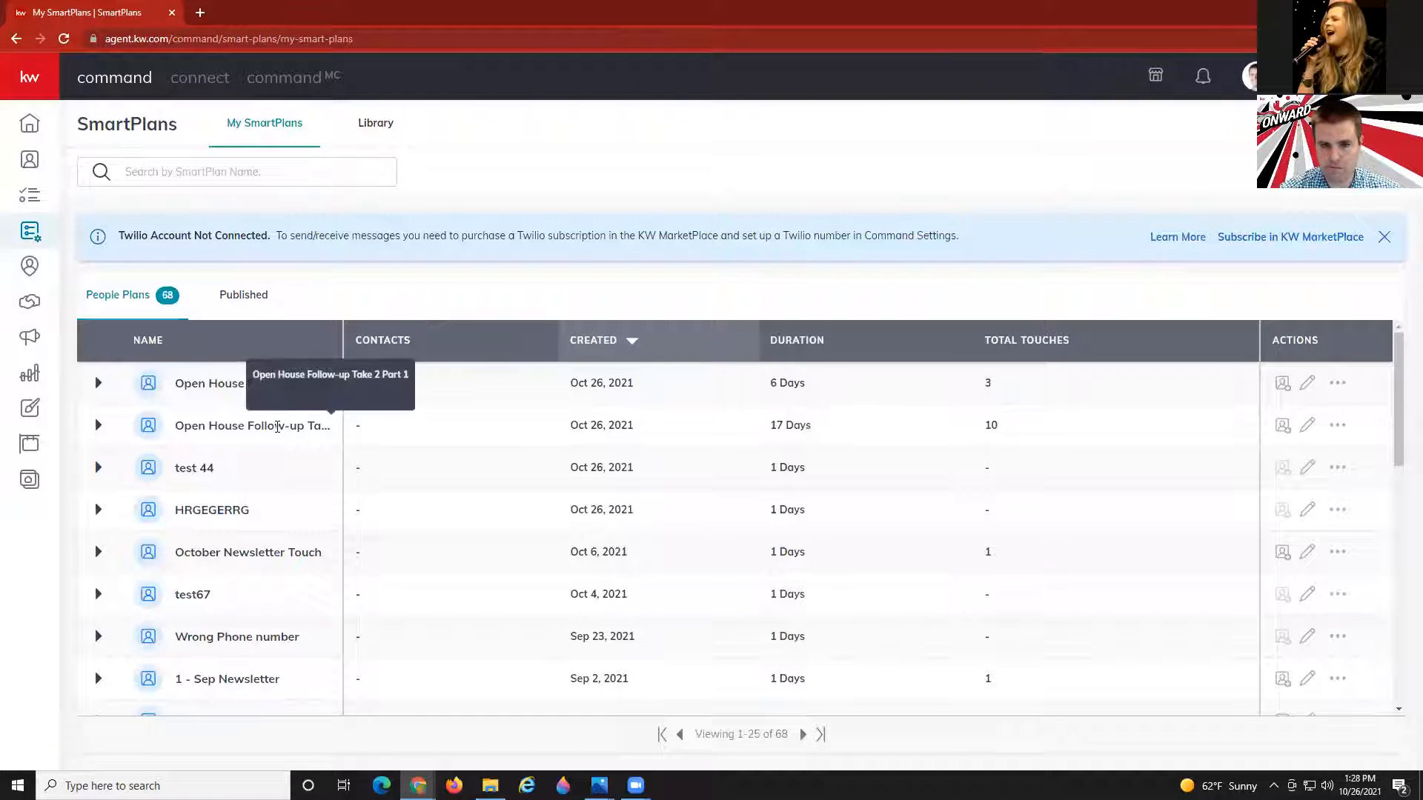
left_click(1307, 382)
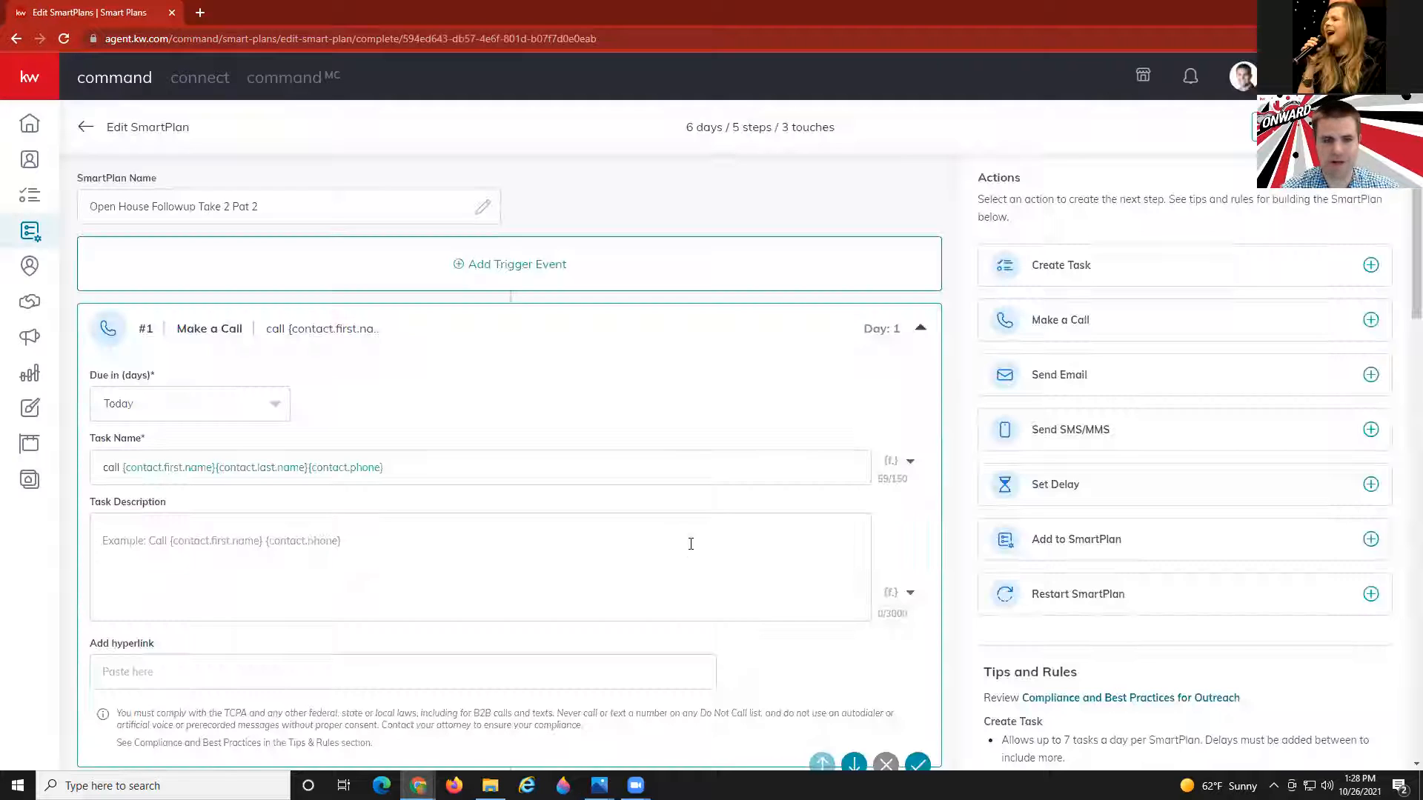
scroll(678, 546, "down", 4)
scroll(678, 545, "down", 10)
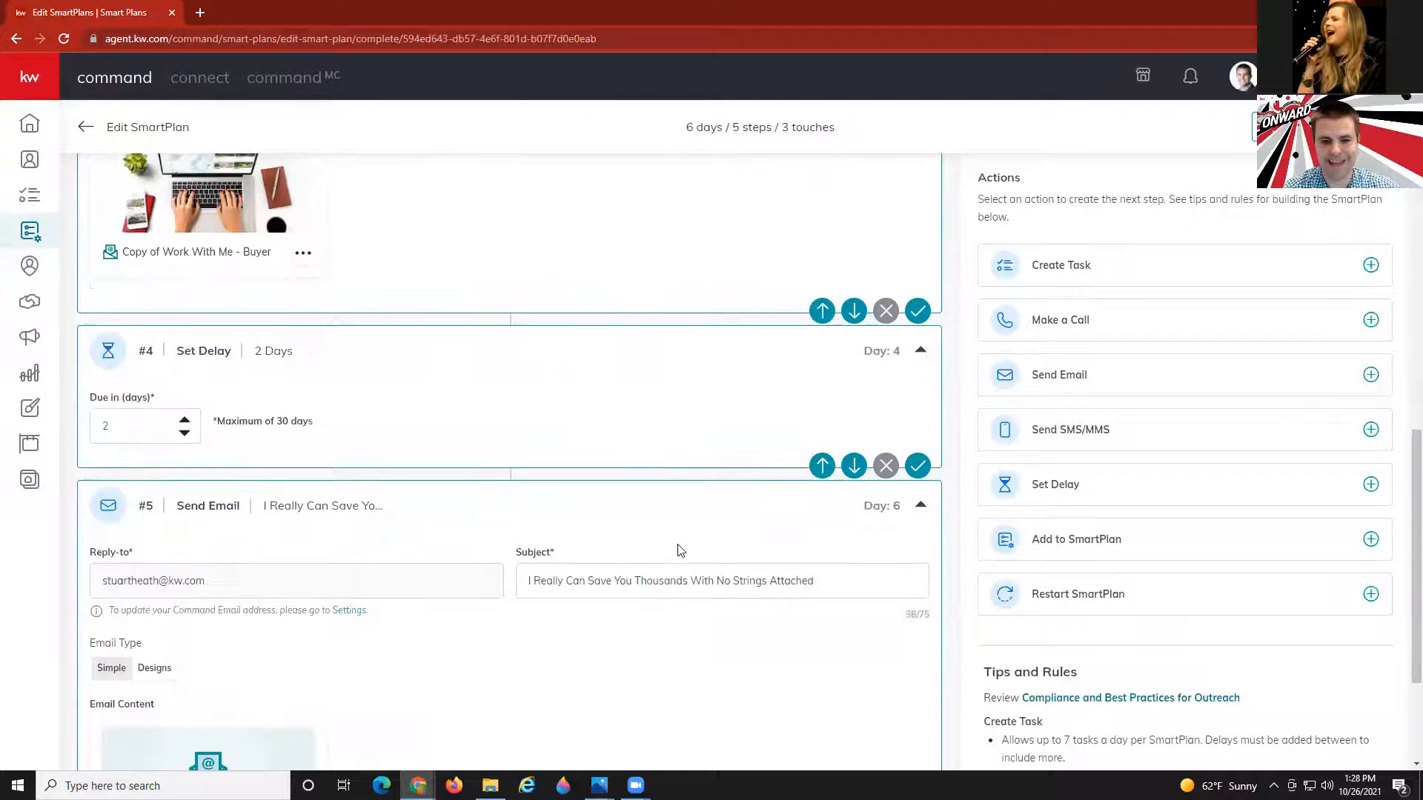
scroll(678, 552, "down", 2)
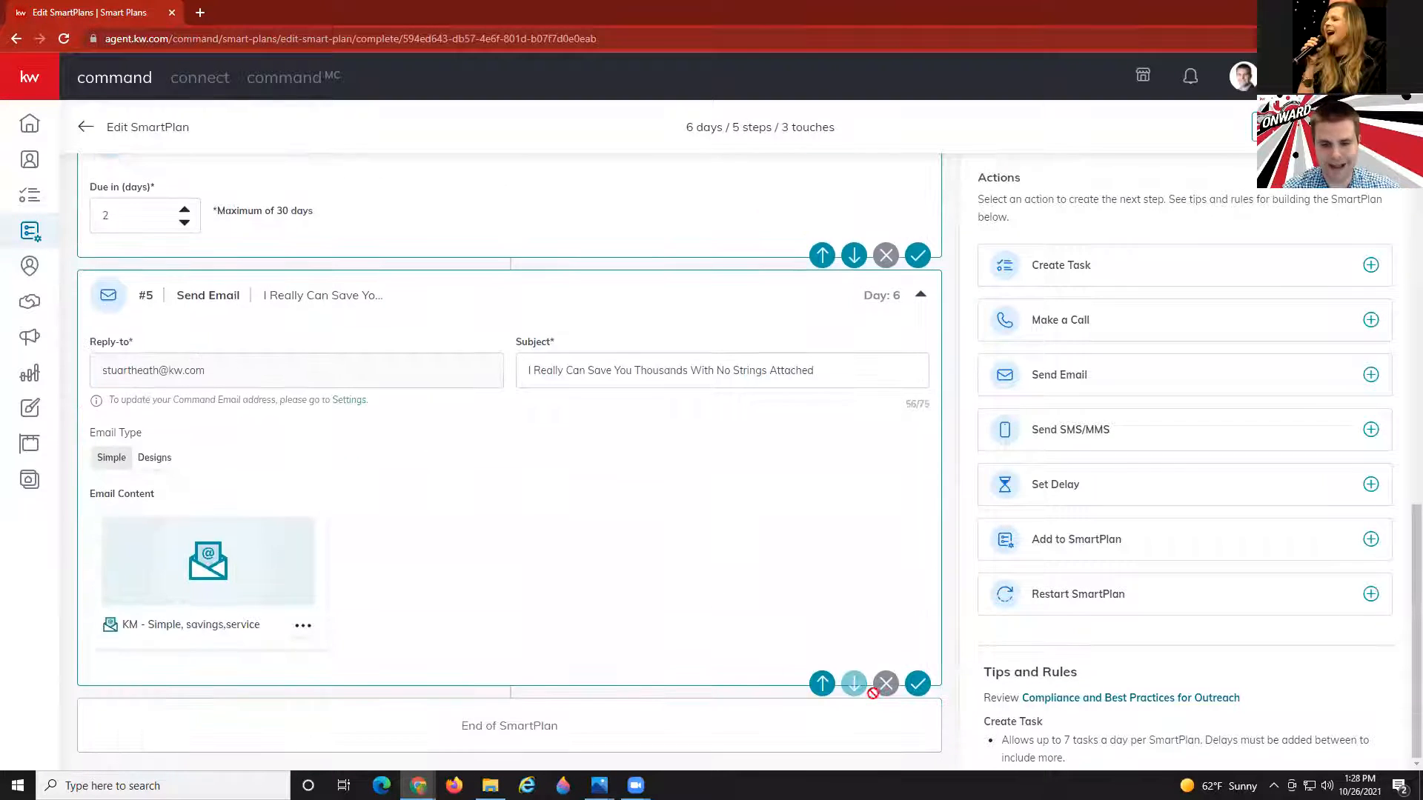
left_click(1059, 489)
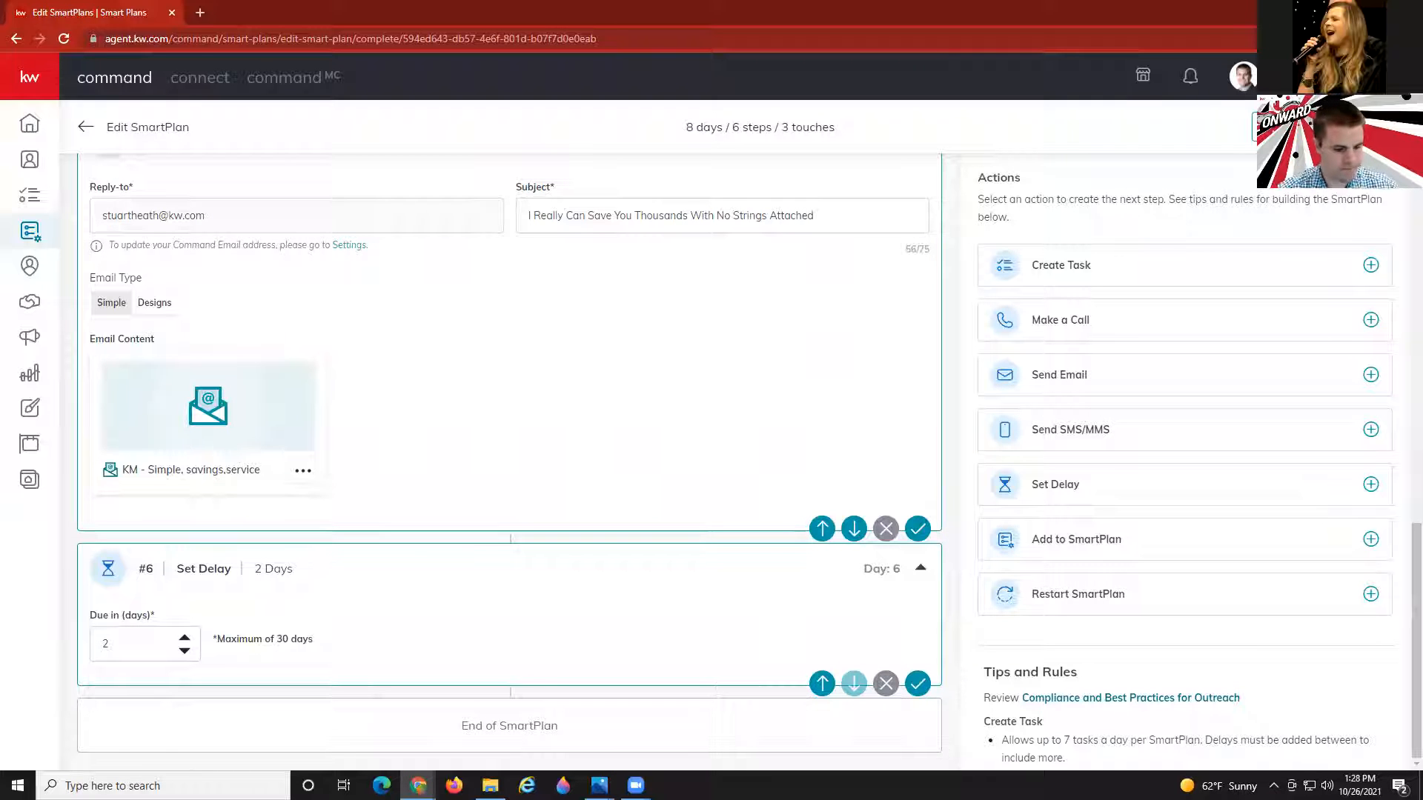
Add a text step reading 'Hi {contact.first.name},' followed by the pasted quick-call check-in sentence.
left_click(1108, 435)
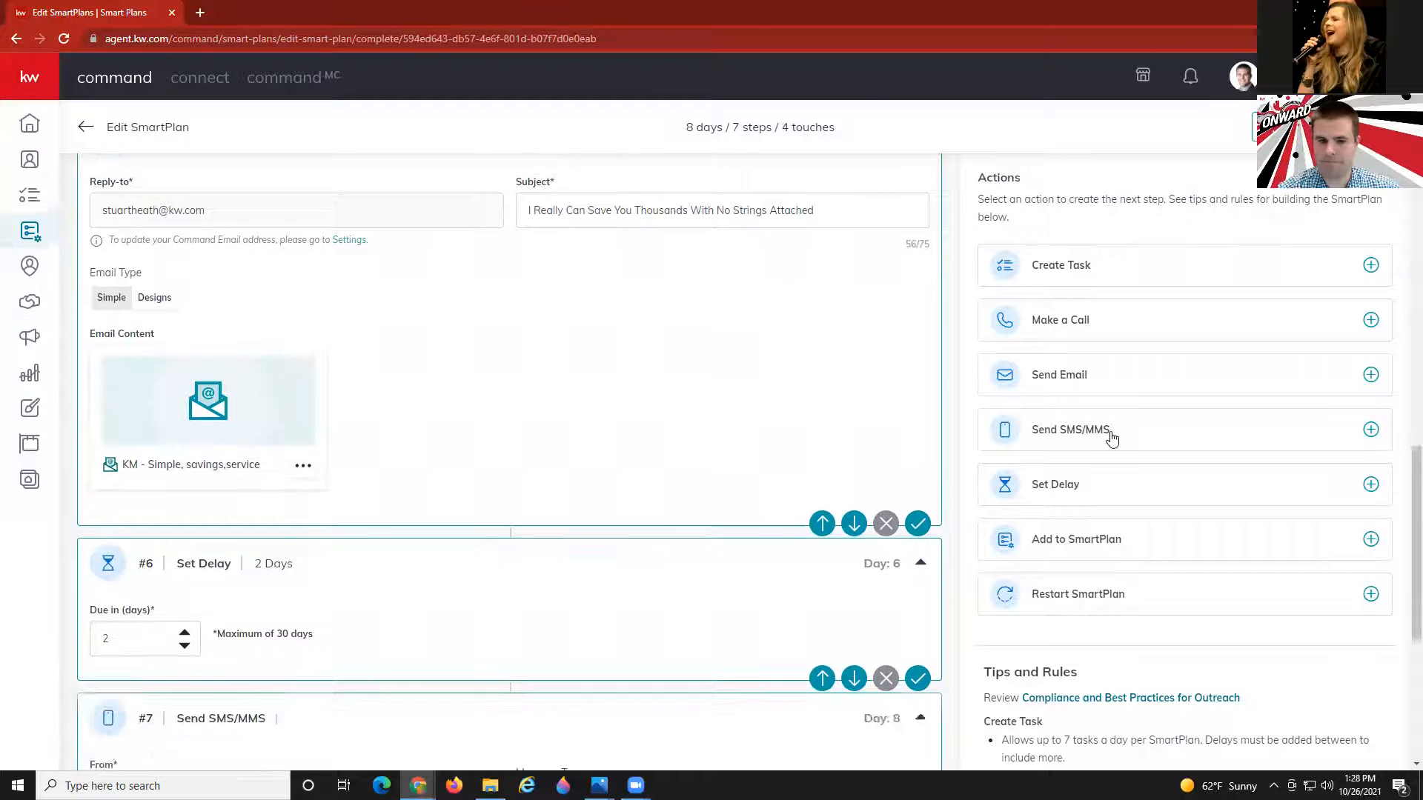
scroll(288, 613, "up", 1)
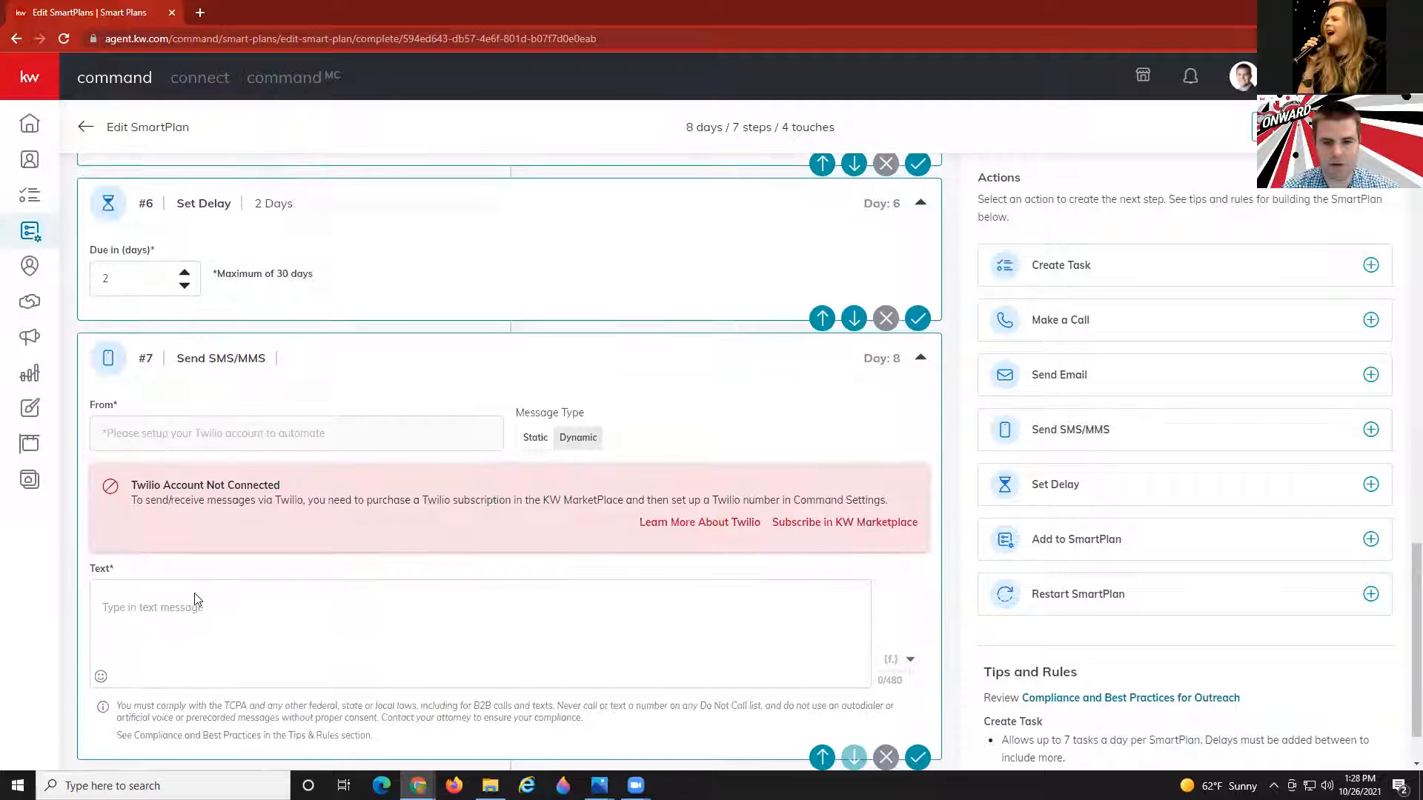
left_click(196, 617)
type("Hi")
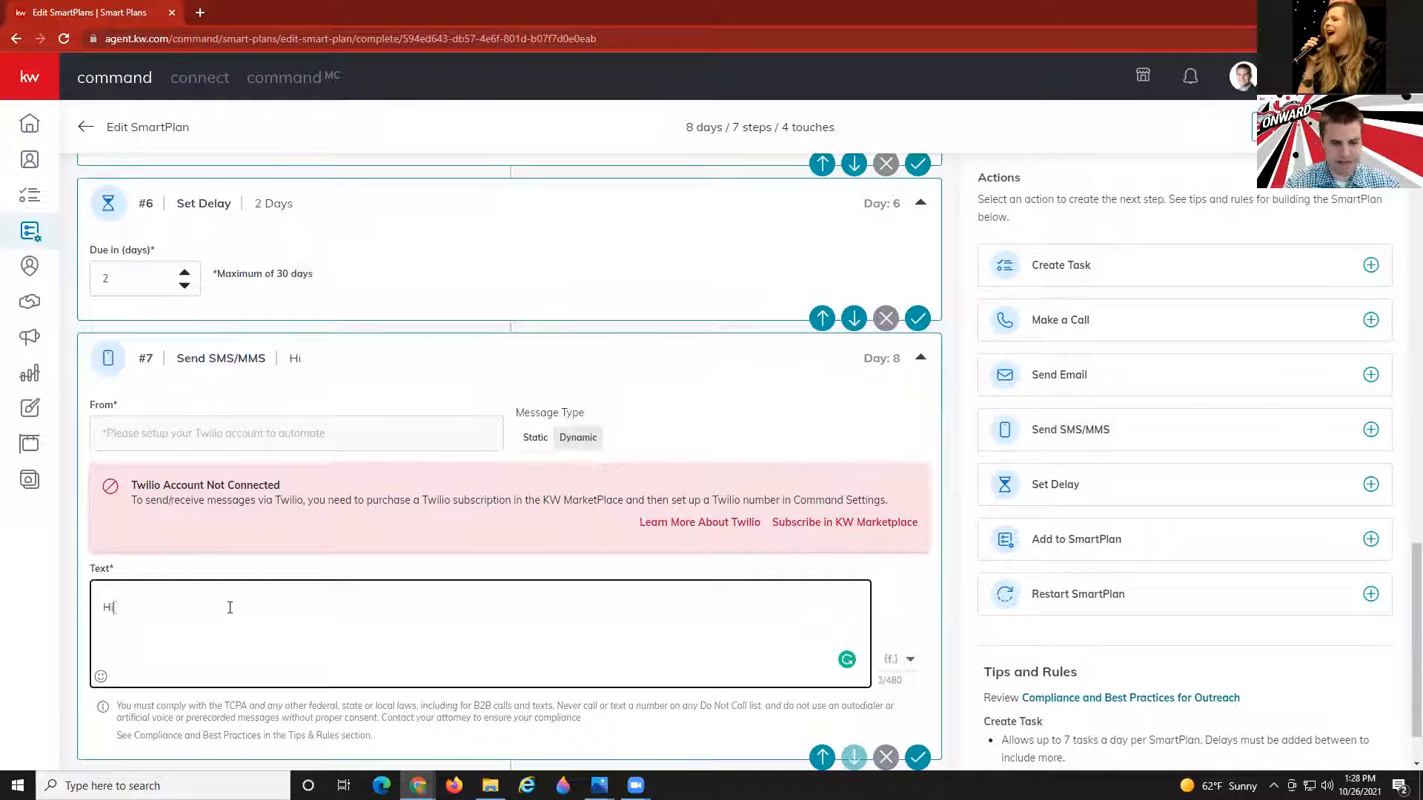
left_click(890, 659)
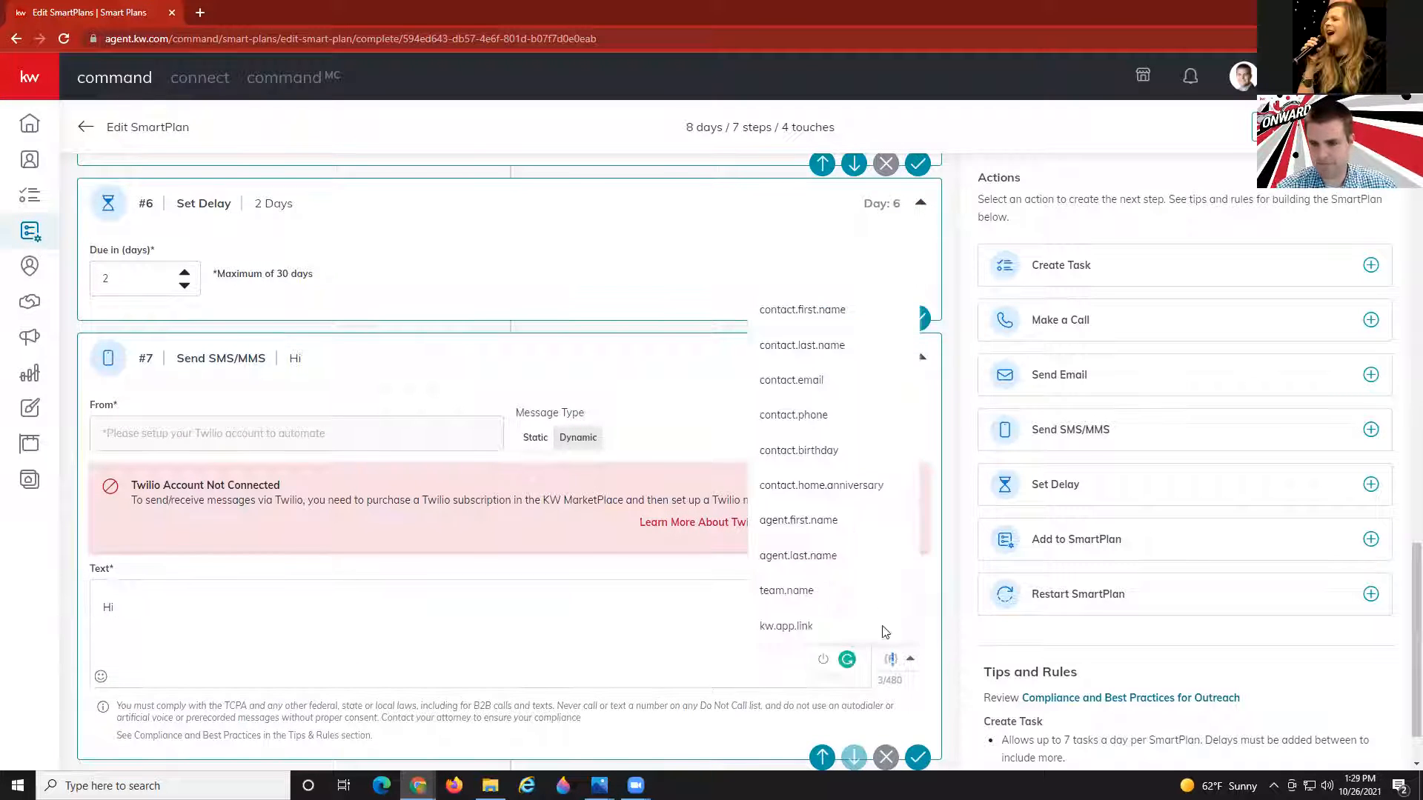
left_click(800, 310)
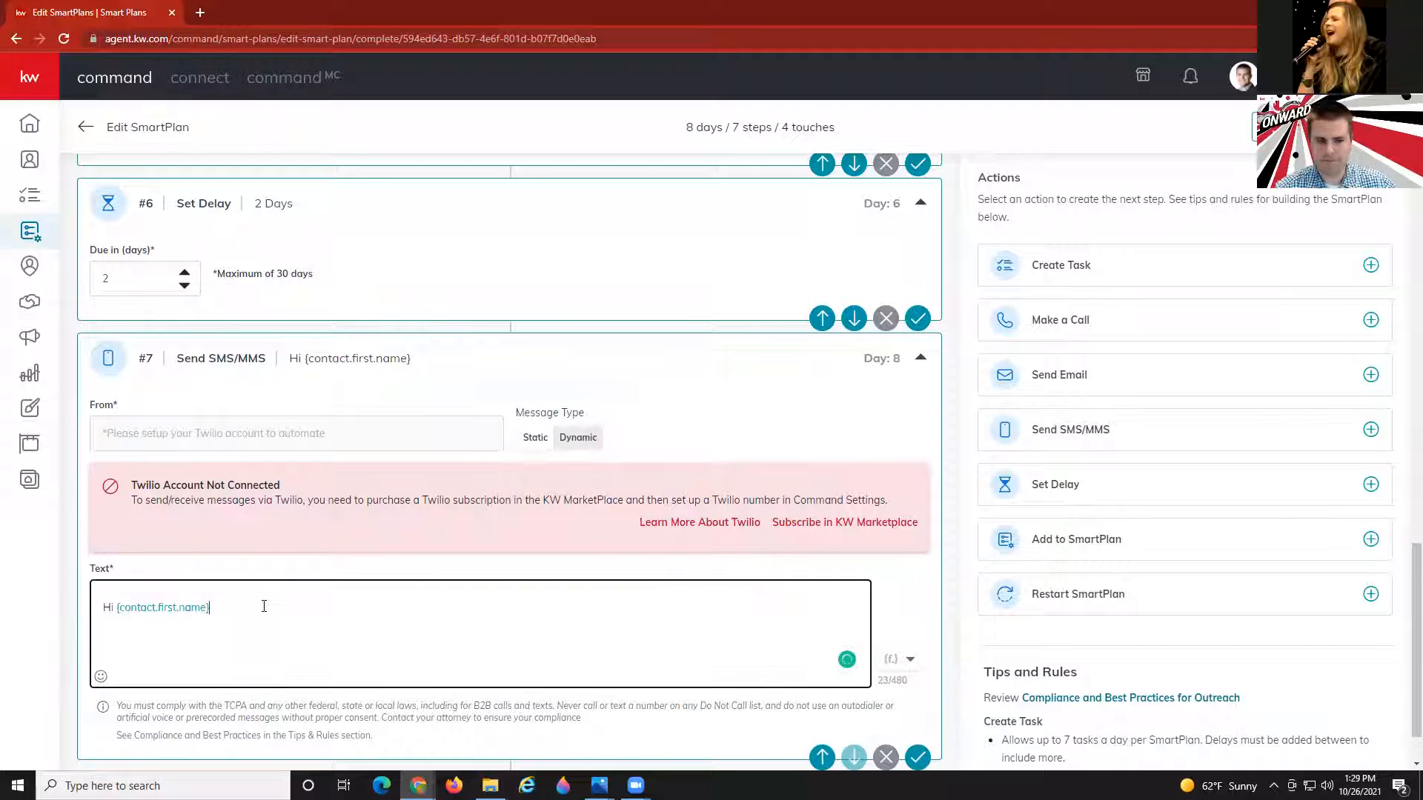
left_click(264, 606)
type(",")
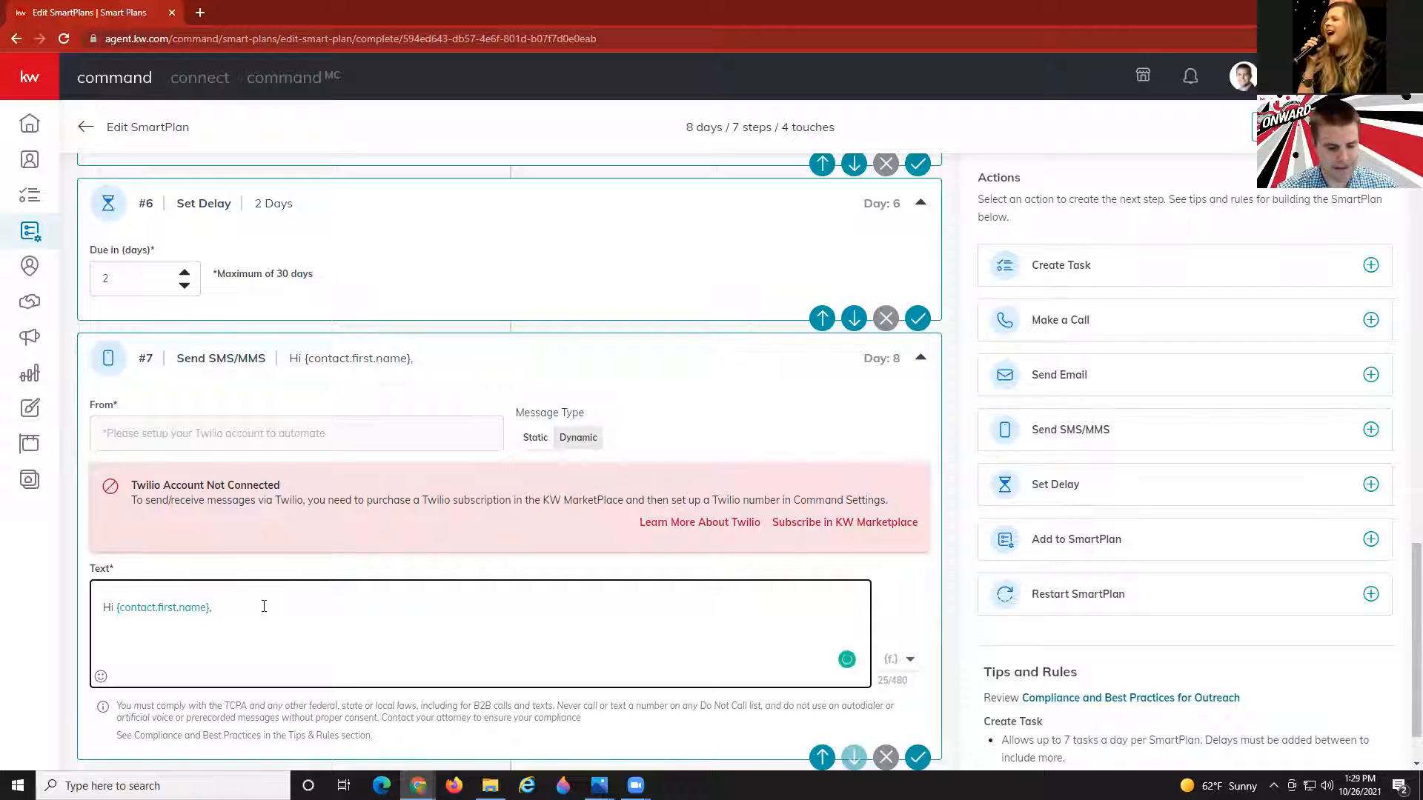
type("just checking in with you to see how you are doing?  Do you have time for a quick phone call this week so we can start planning your home search?")
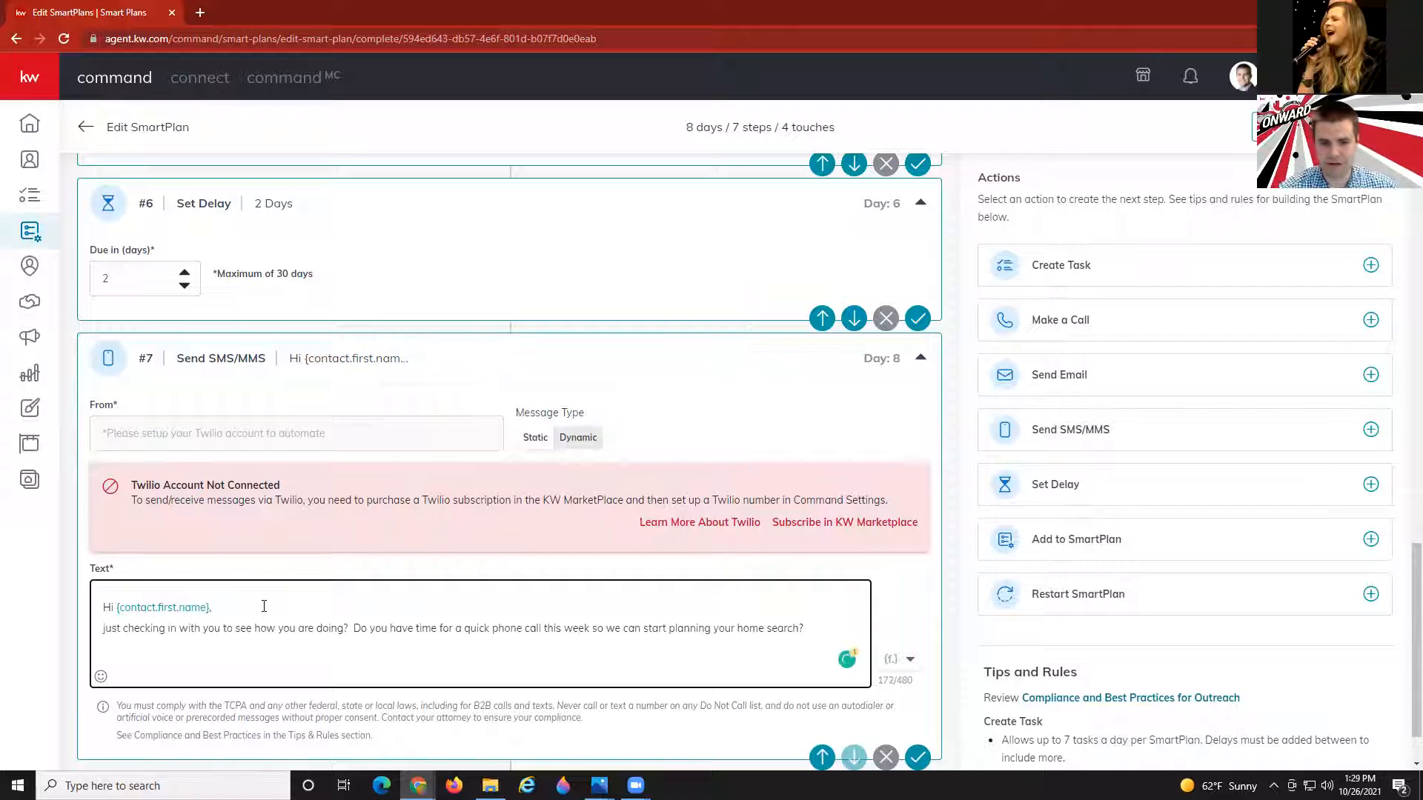
left_click(263, 606)
key("Delete")
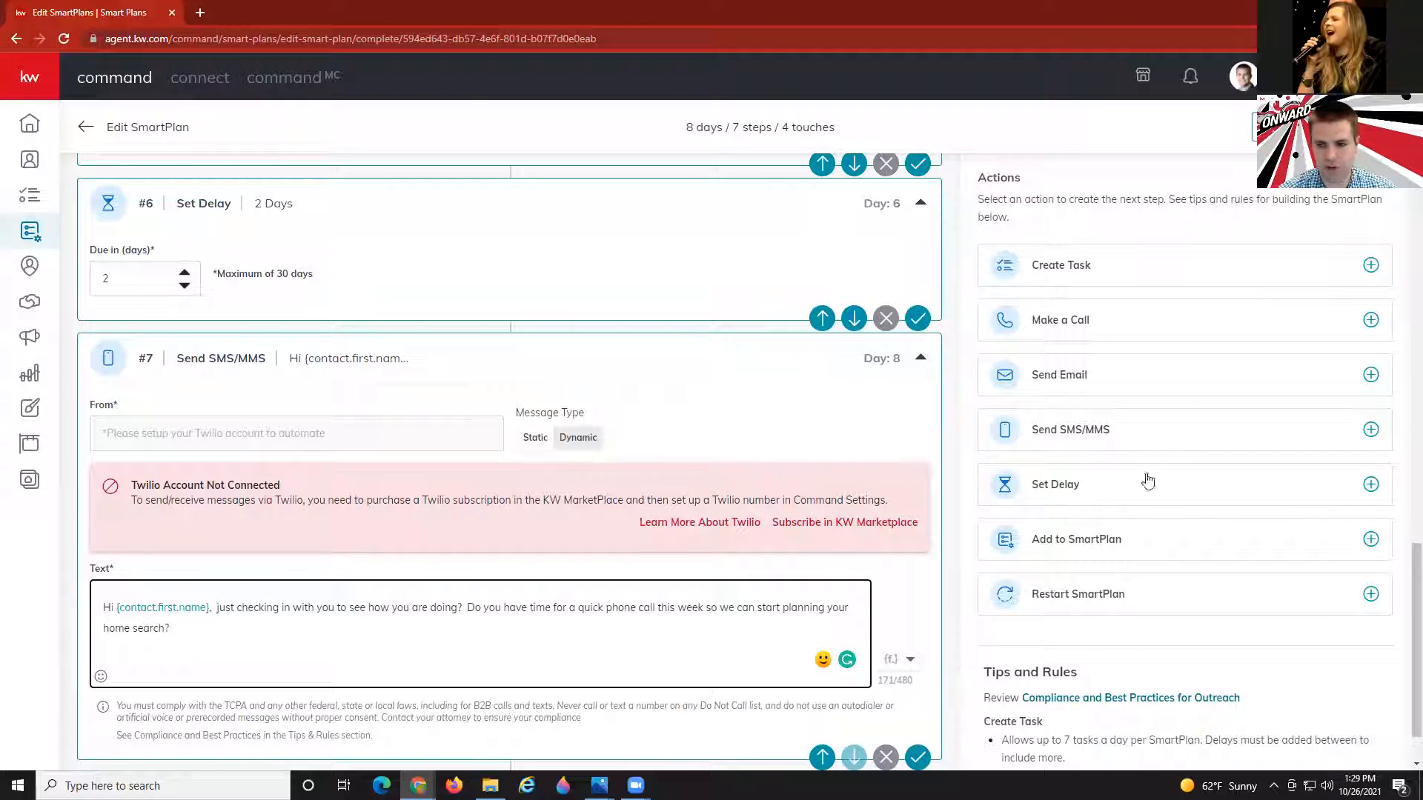
Add a 3-day delay after the text message.
scroll(1035, 548, "down", 1)
left_click(1071, 489)
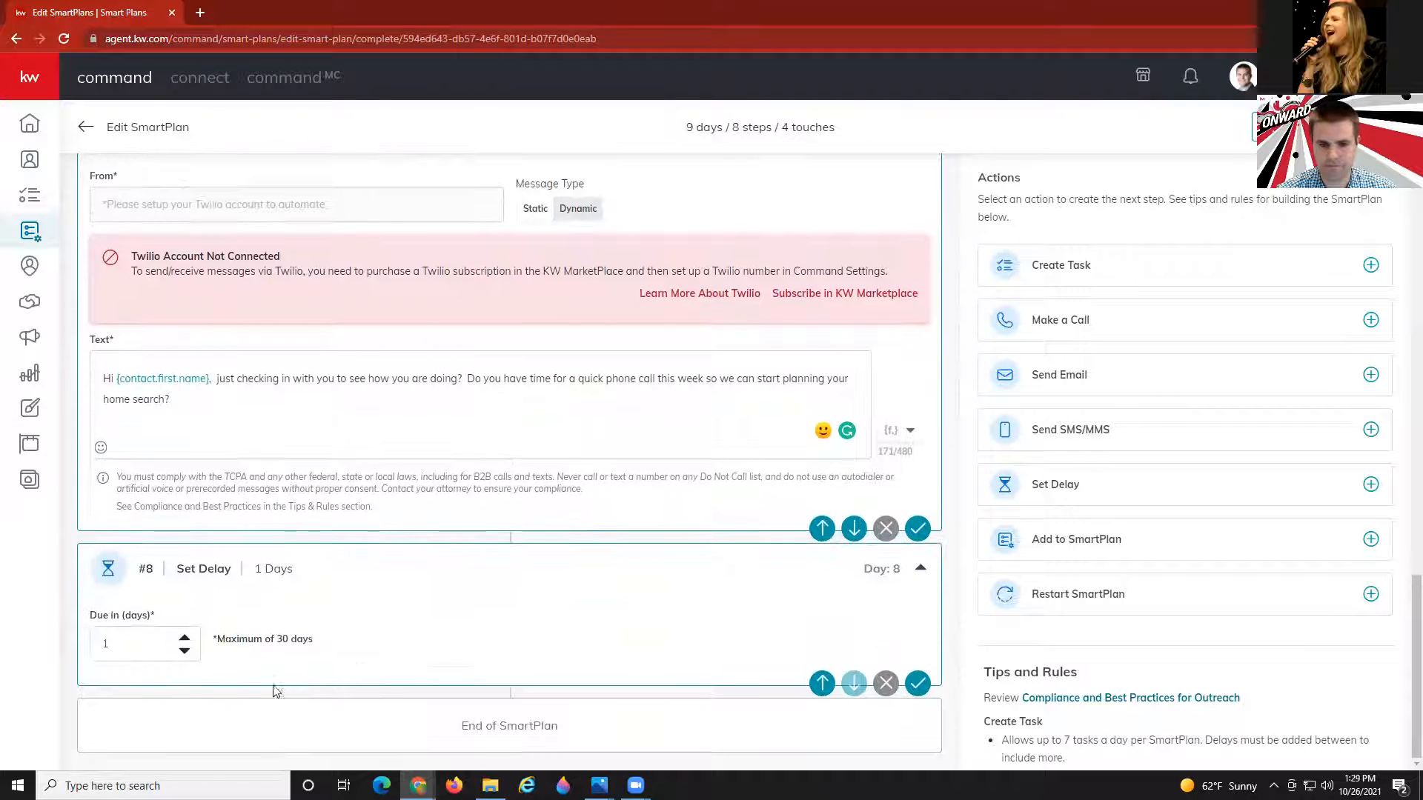
left_click(185, 640)
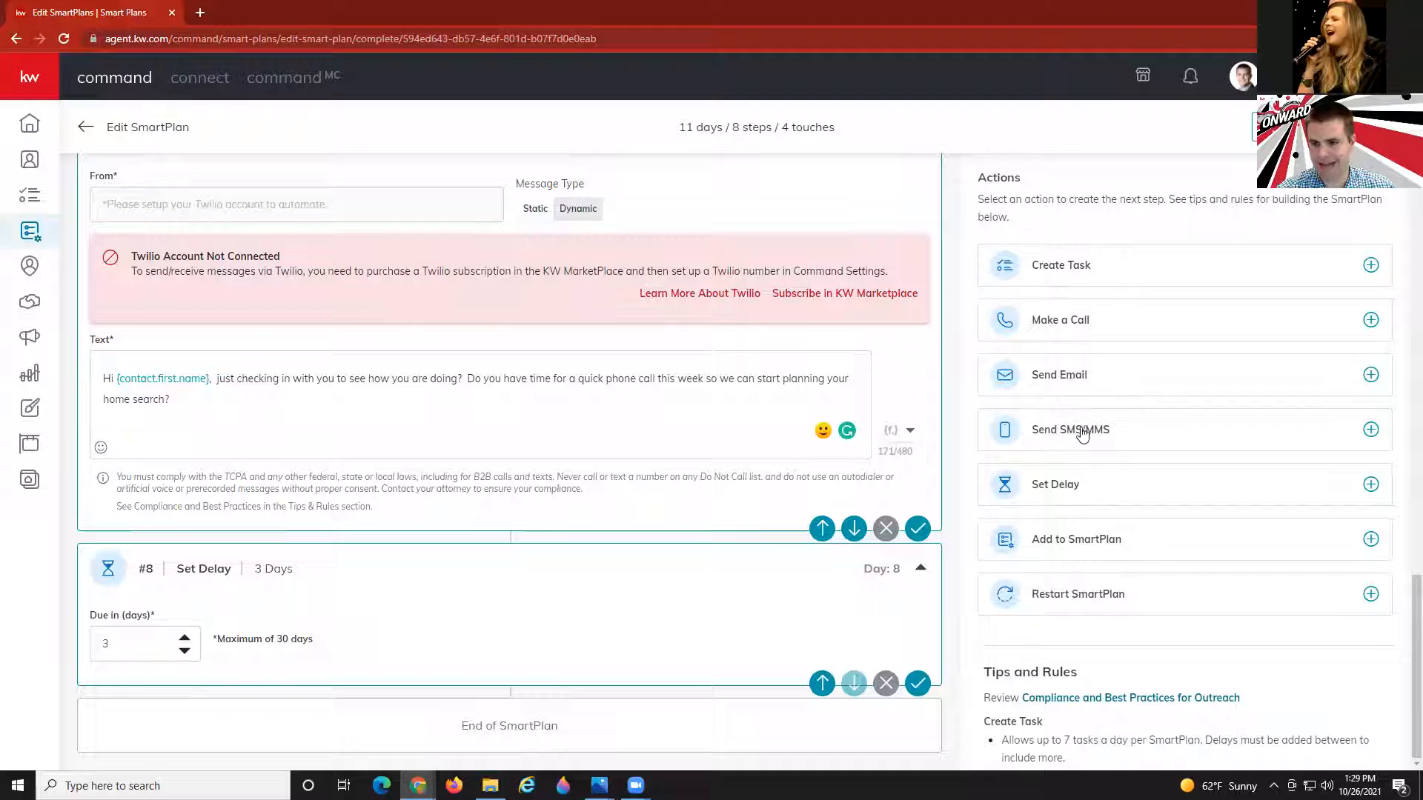
Add an email step using the 'Buyer Tips Competitive market' design from My Design Templates.
left_click(1074, 375)
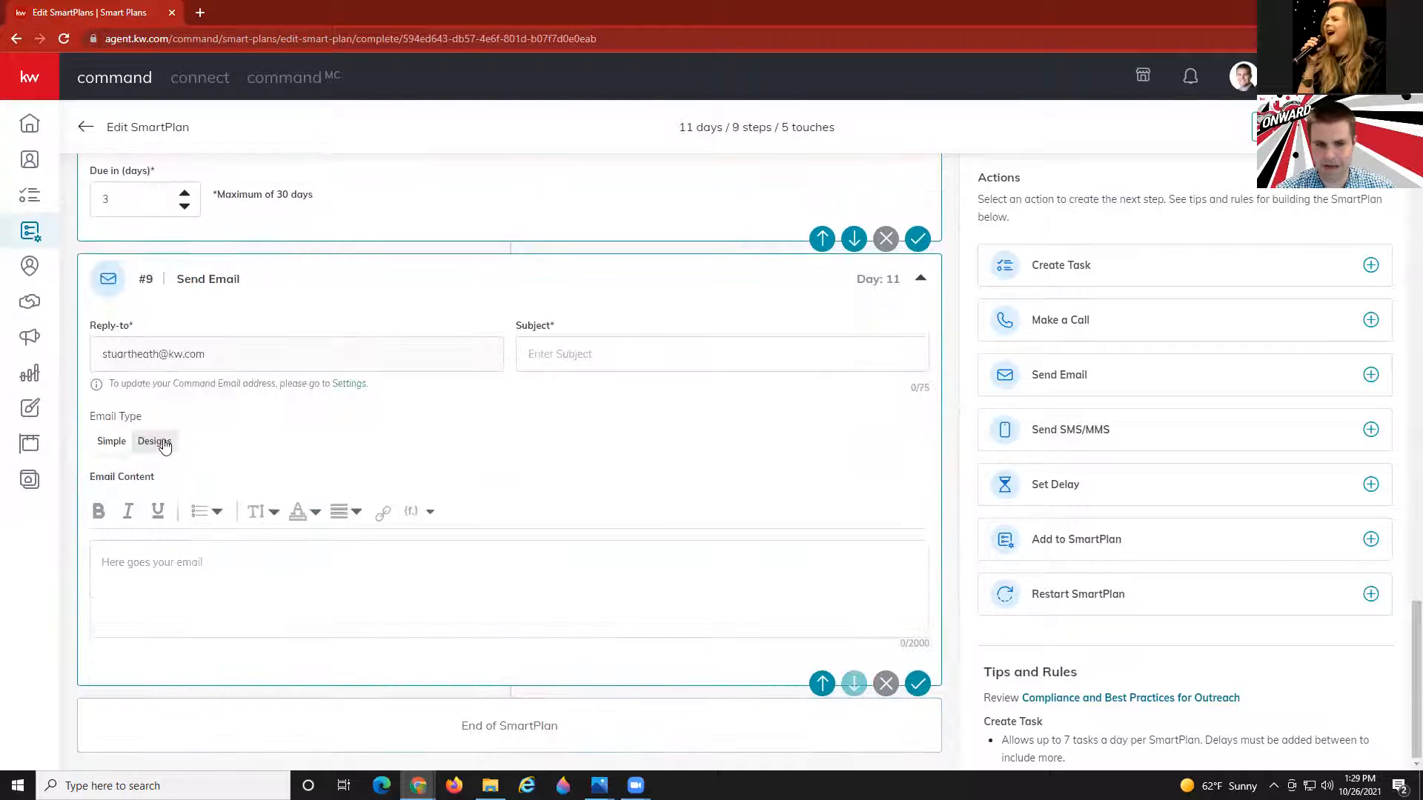
left_click(160, 443)
left_click(137, 635)
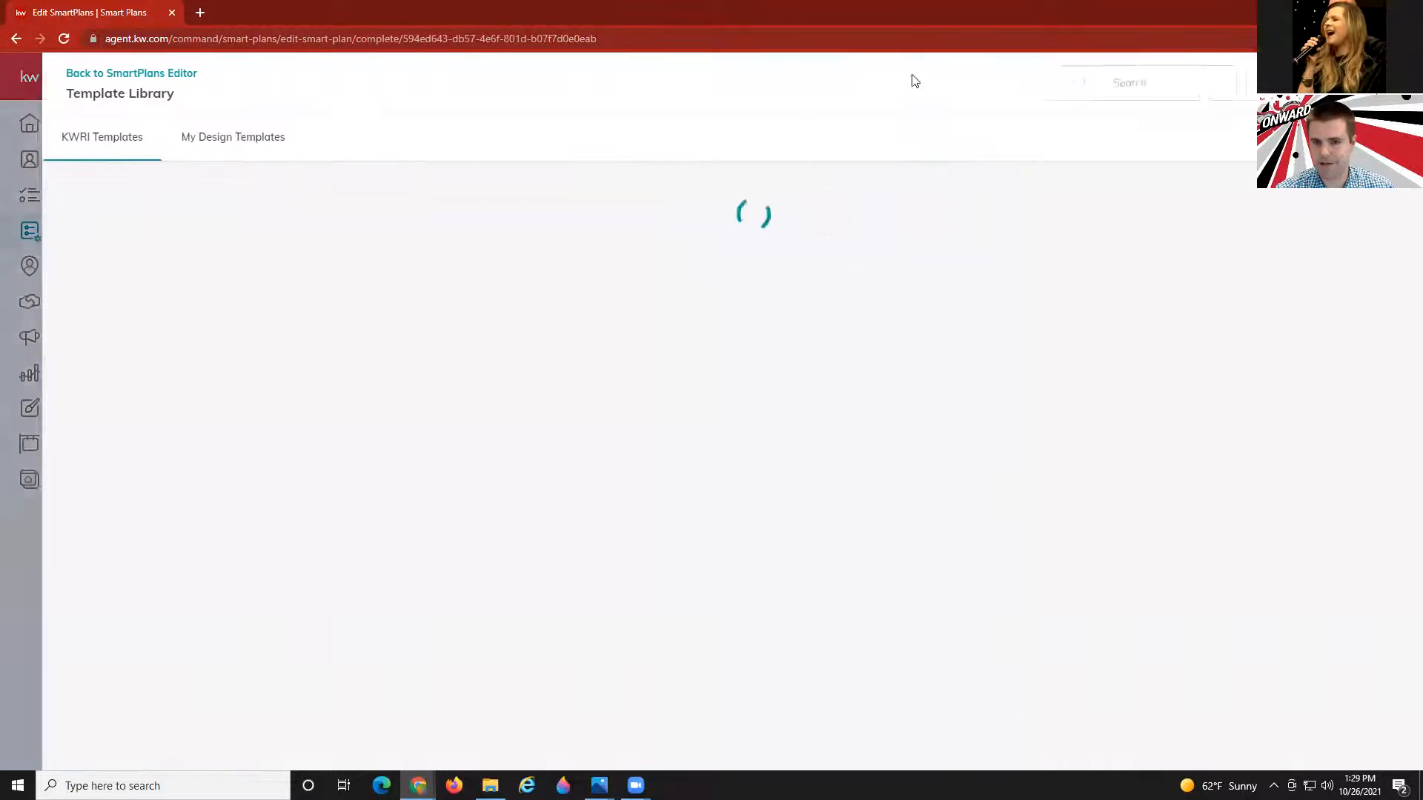
left_click(199, 143)
left_click(1072, 80)
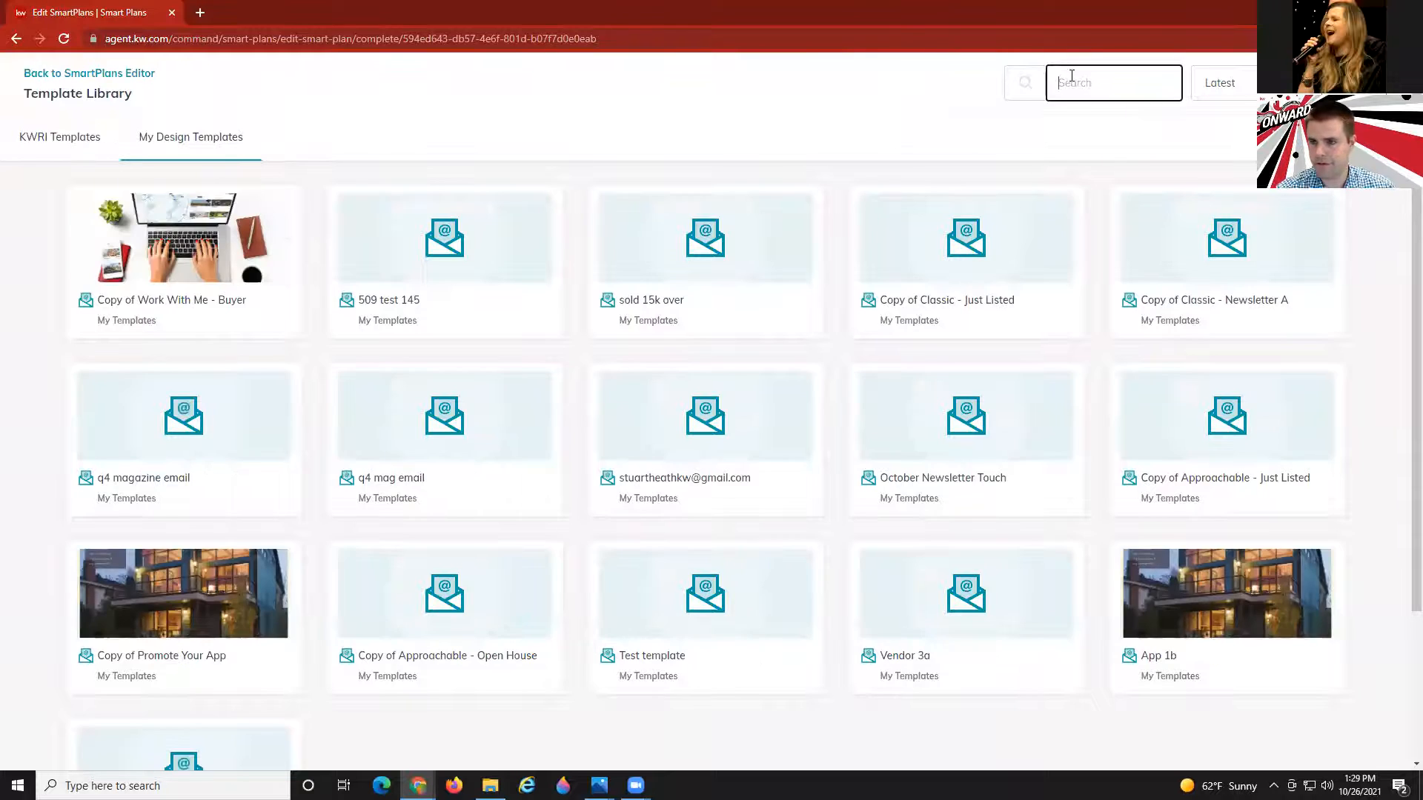
type("tips")
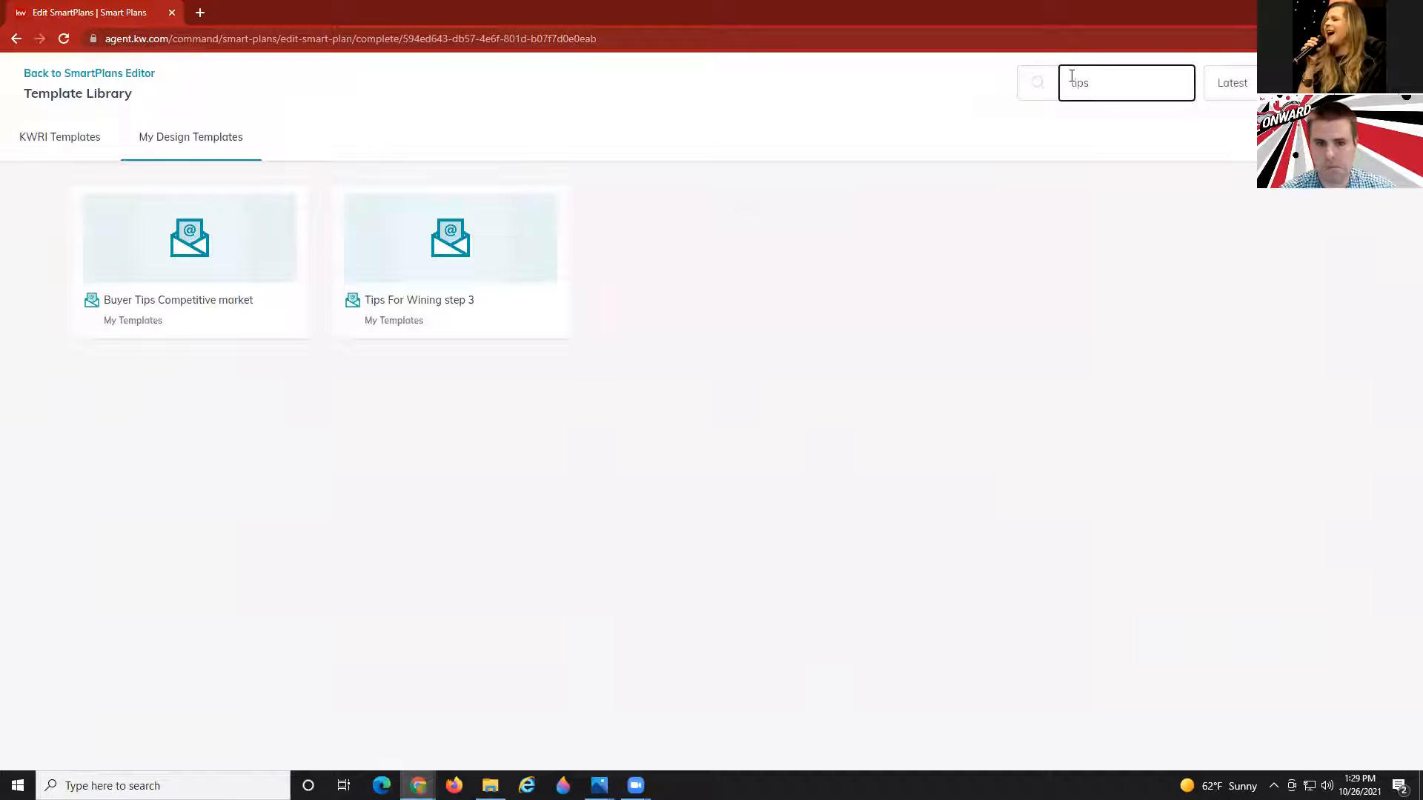
left_click(232, 243)
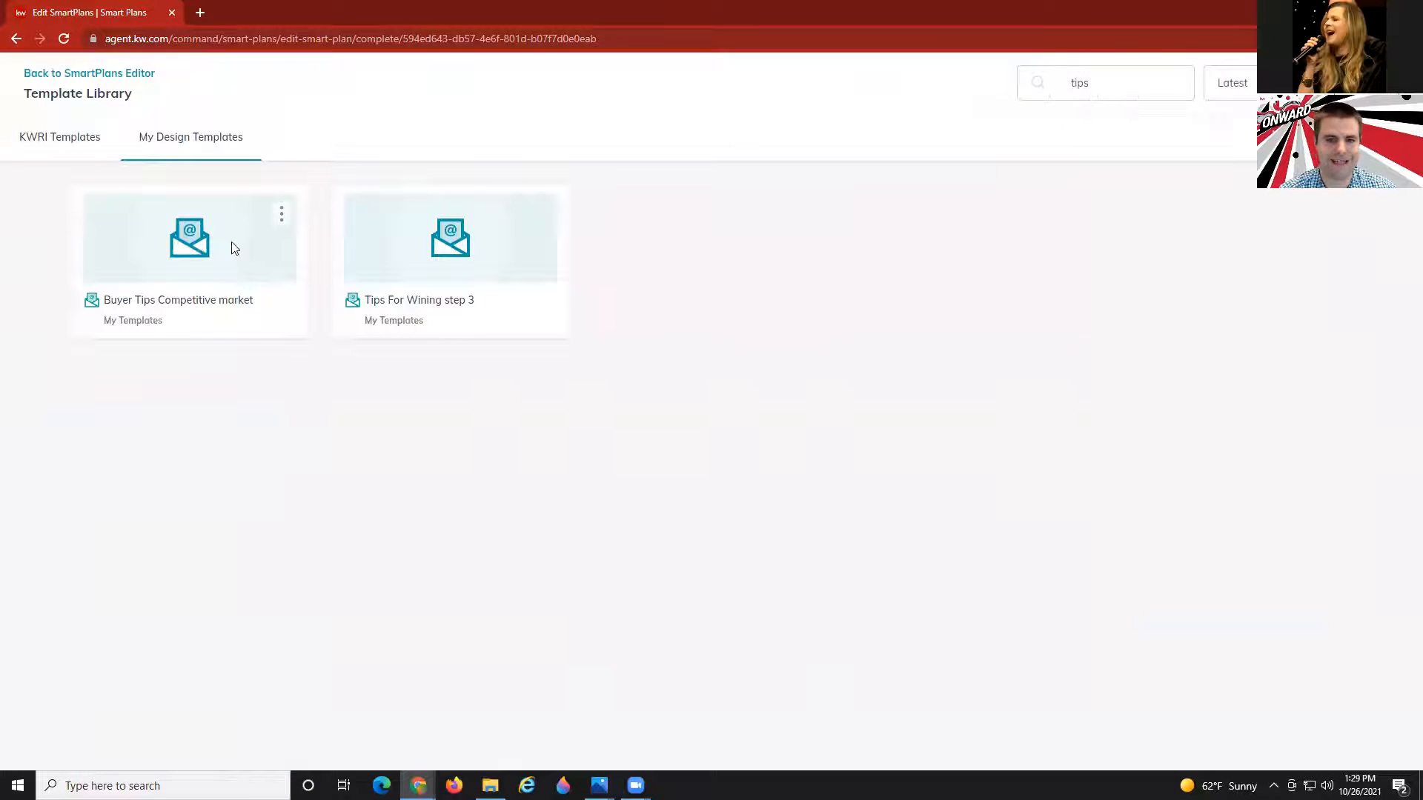
left_click(868, 475)
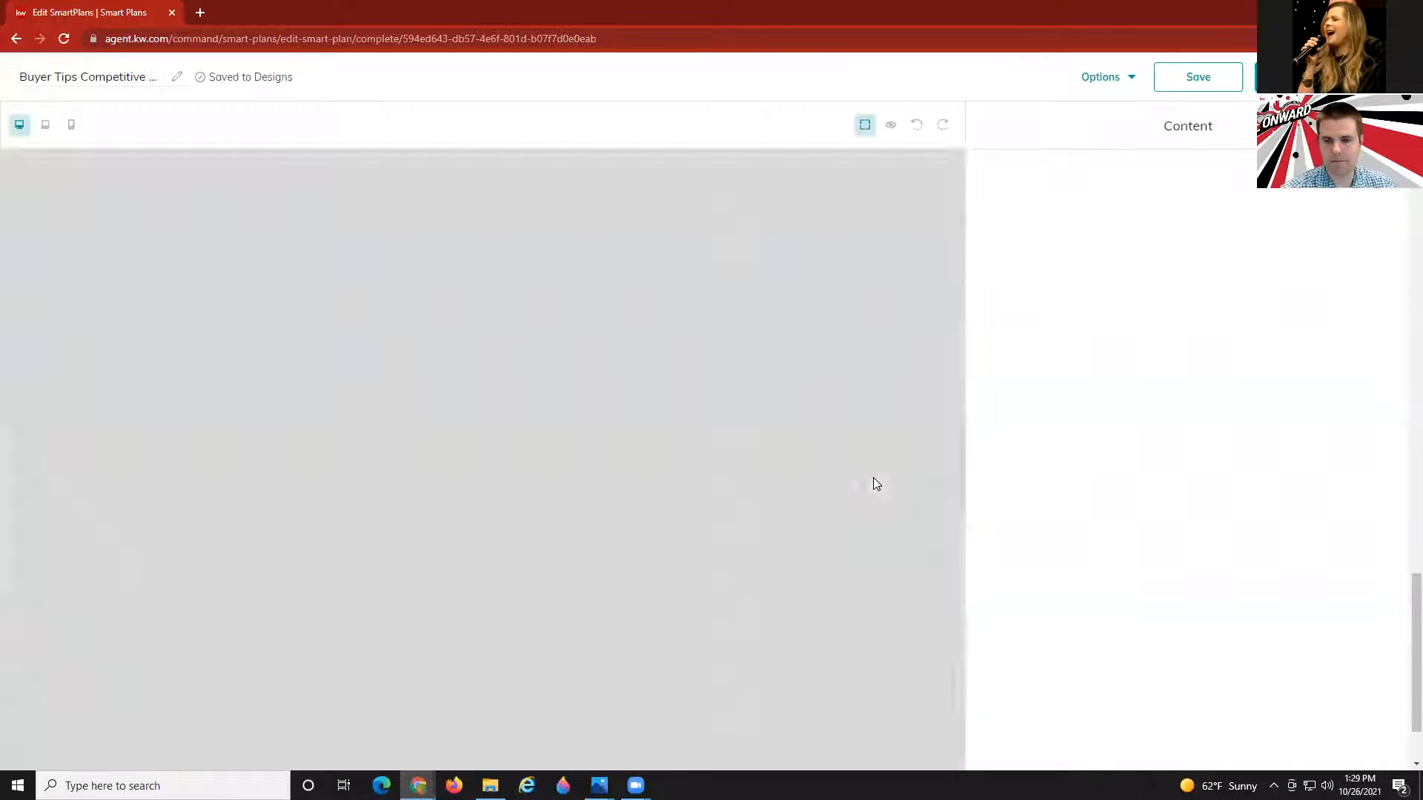
Preview the Buyer Tips email design, then save the design.
scroll(642, 419, "down", 4)
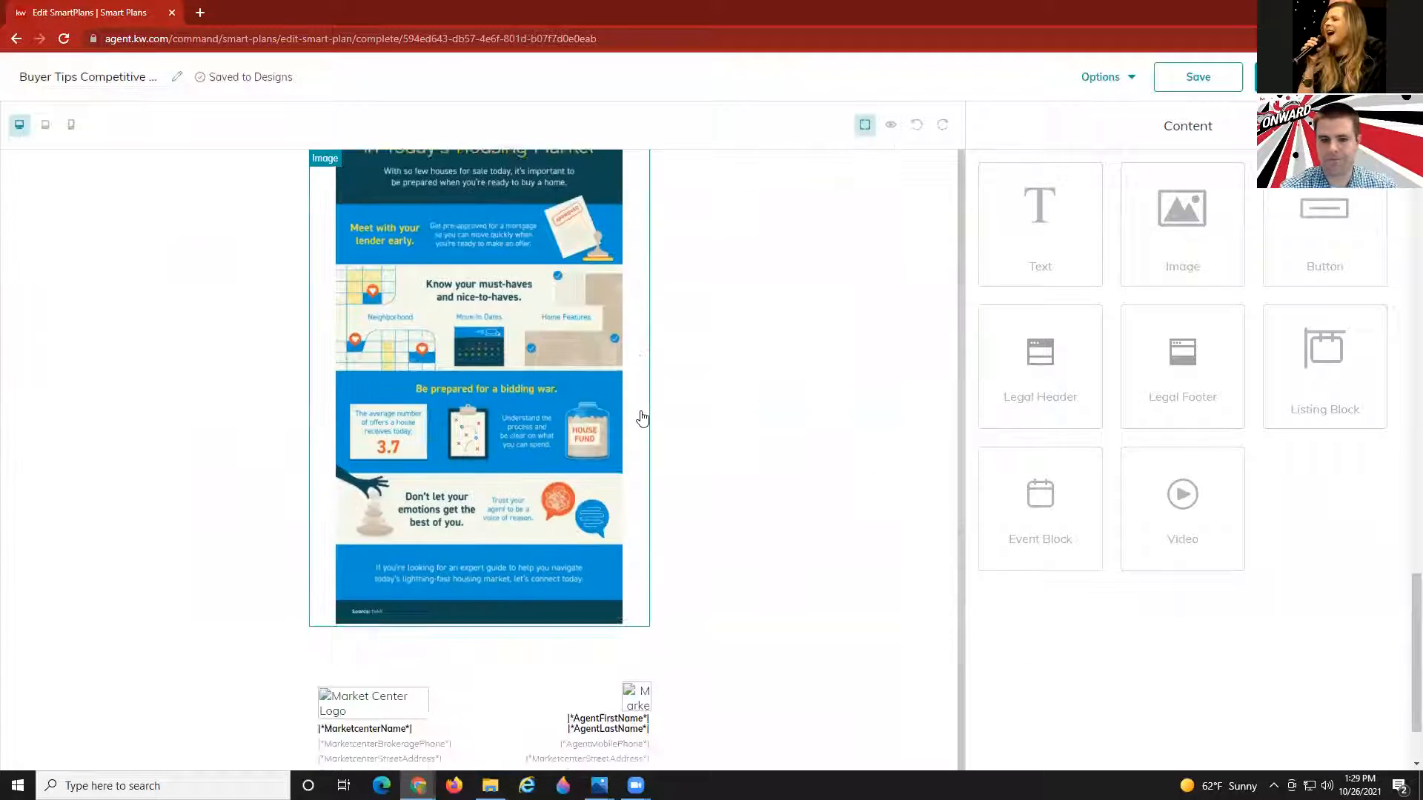
scroll(642, 419, "up", 5)
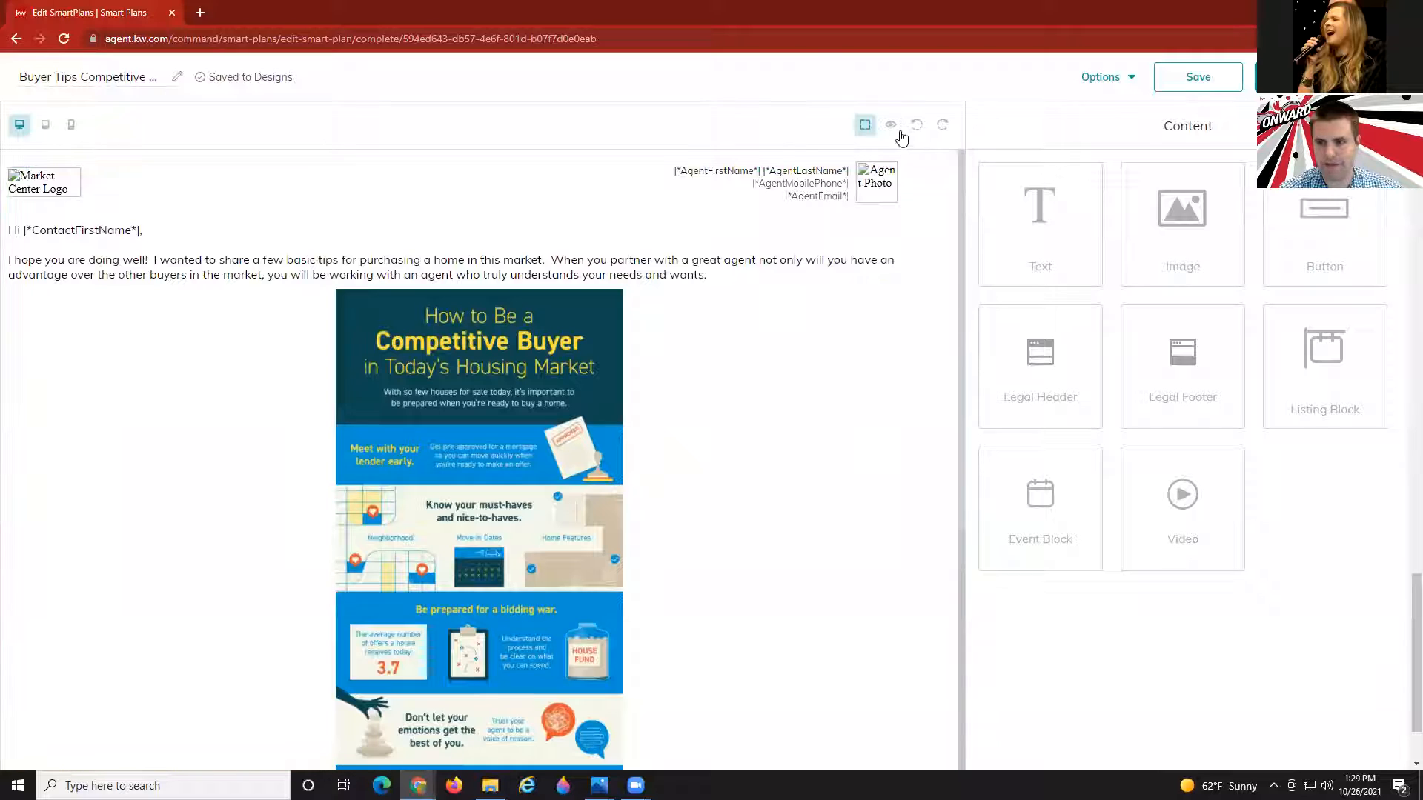
left_click(890, 125)
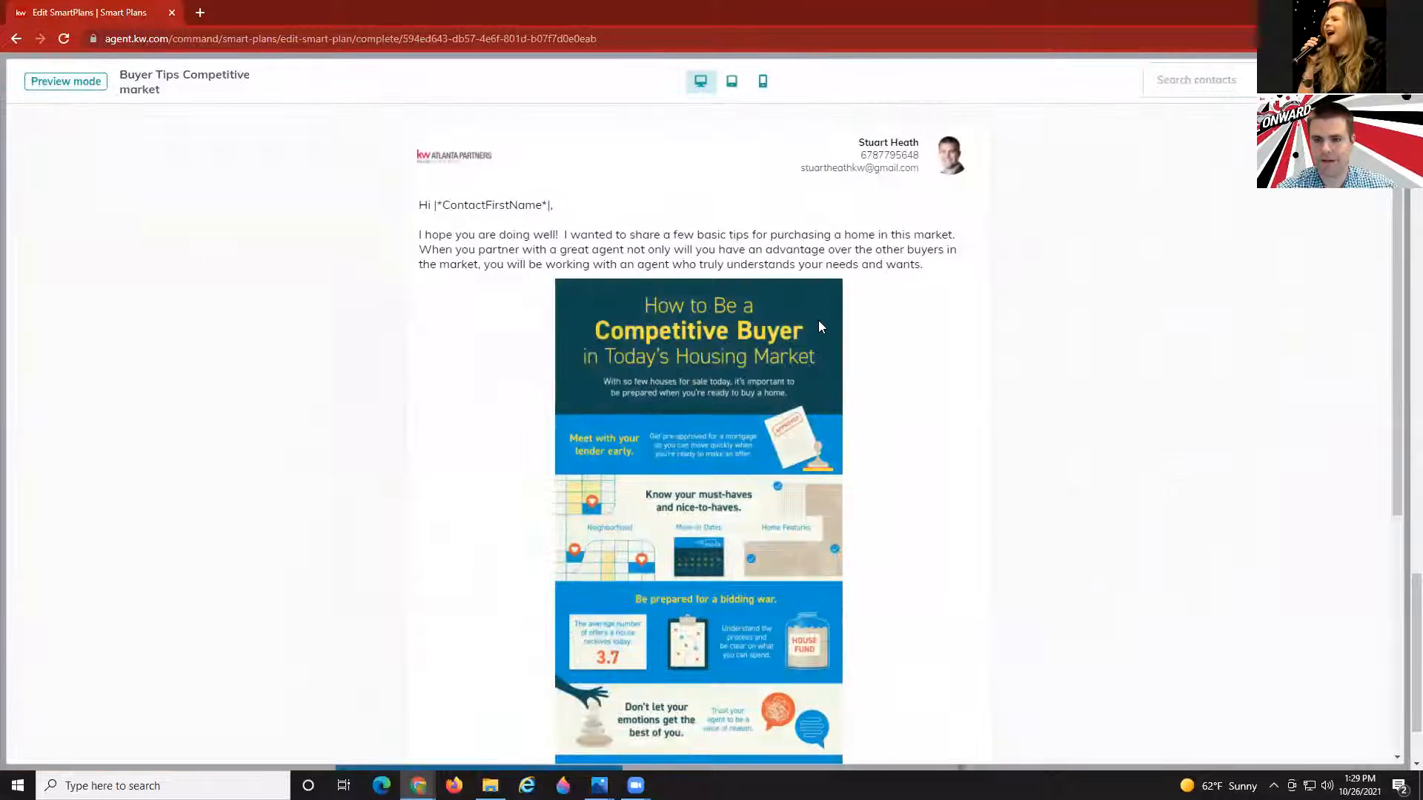
scroll(817, 324, "down", 4)
scroll(814, 326, "up", 3)
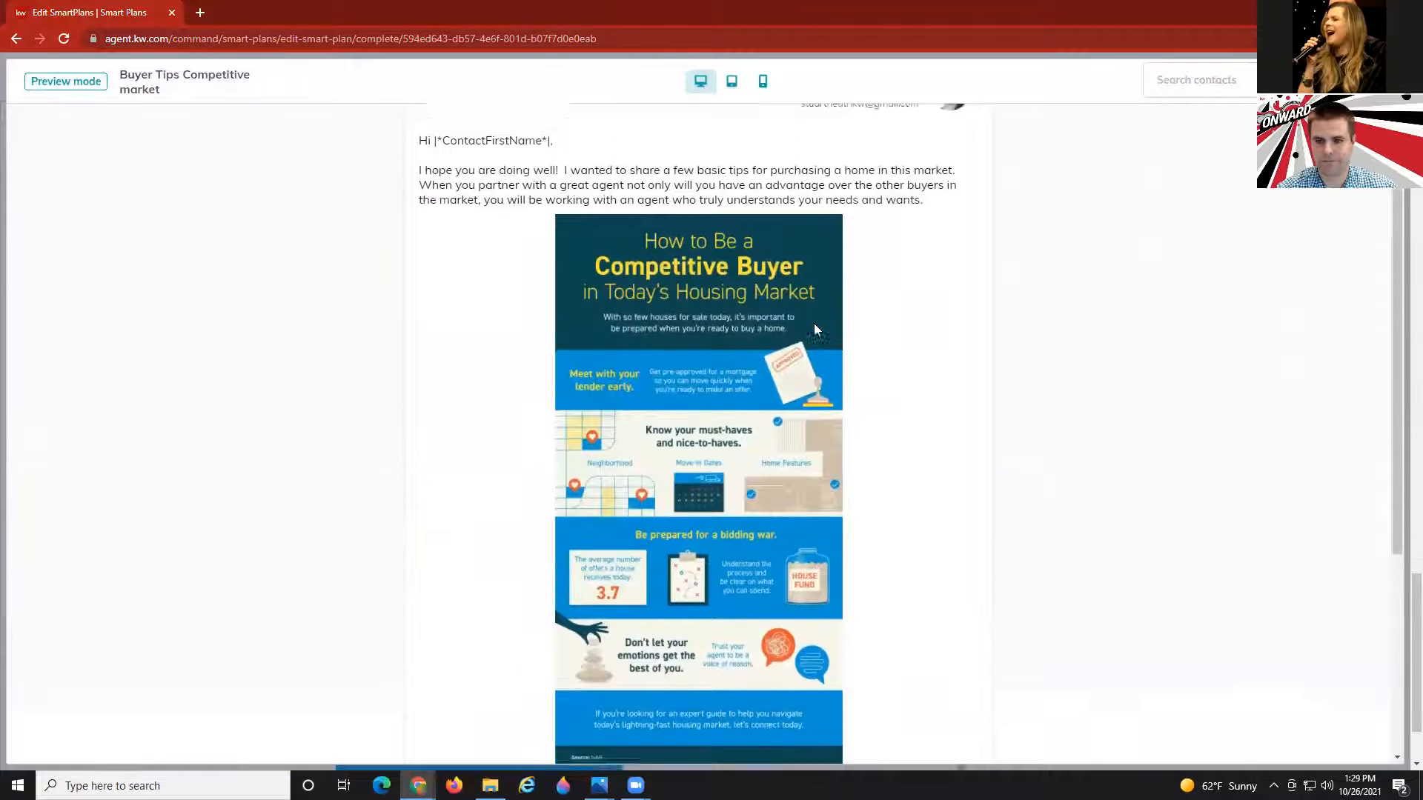
scroll(814, 323, "up", 1)
left_click(1380, 81)
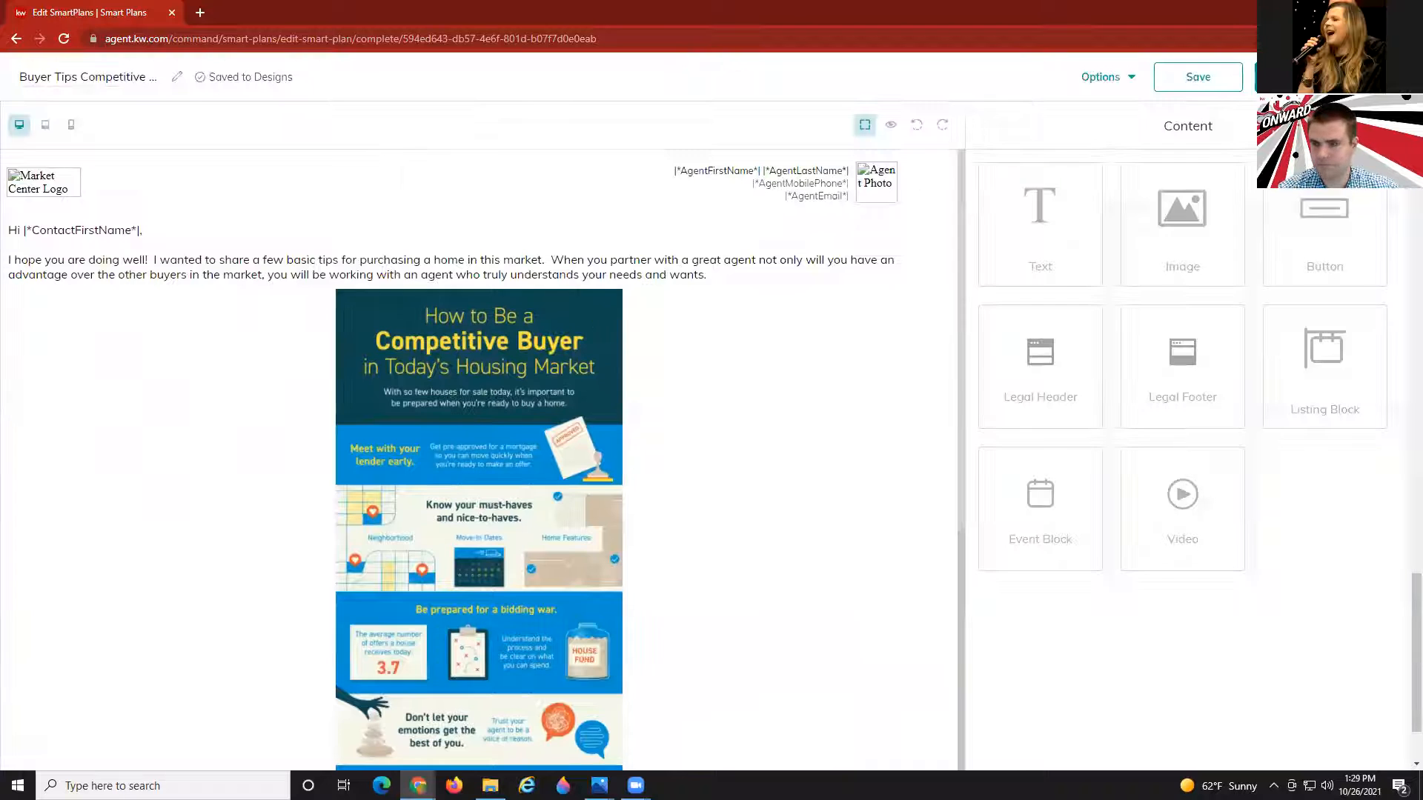
left_click(1322, 77)
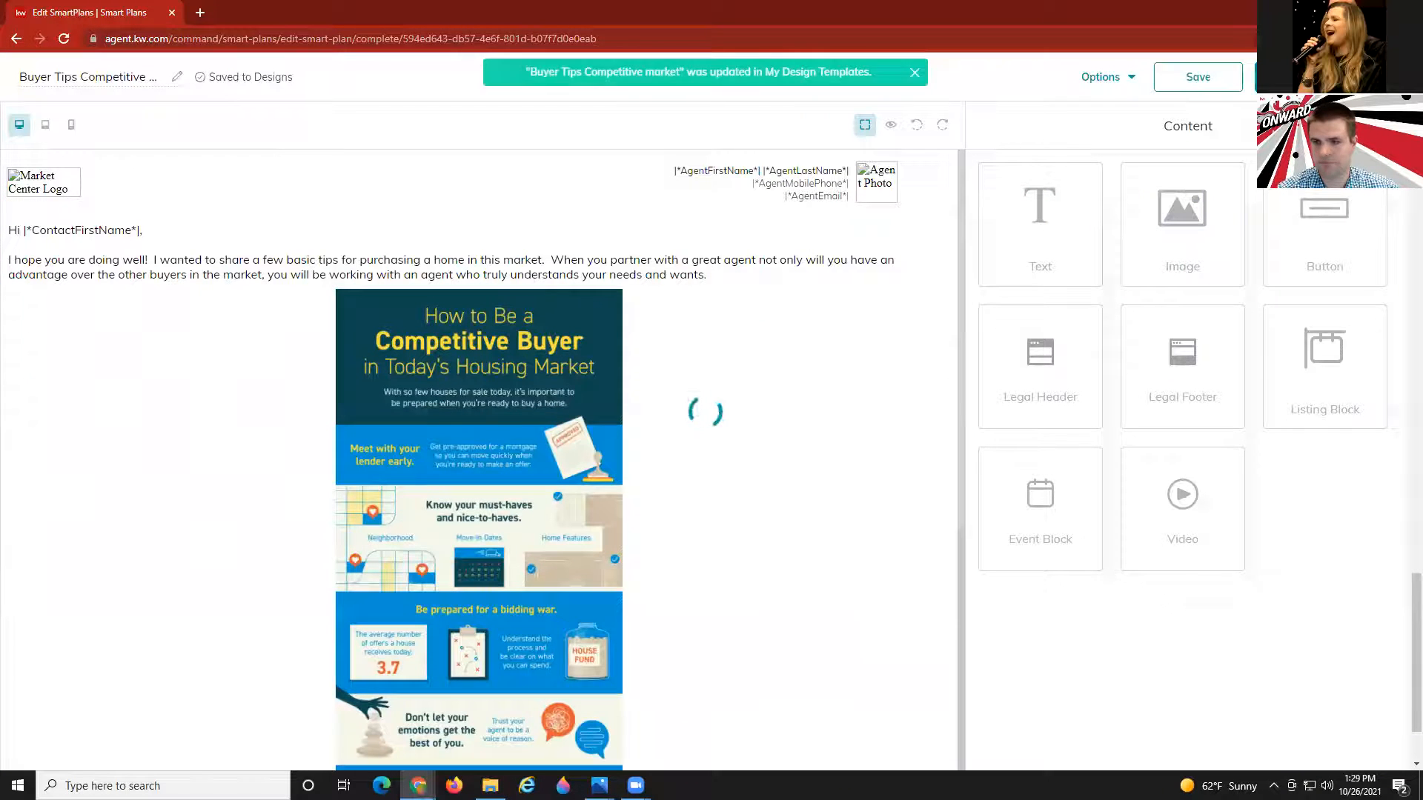
Set step #9's email subject to 'Buyer Tips For A Competitive Market'.
scroll(544, 549, "down", 2)
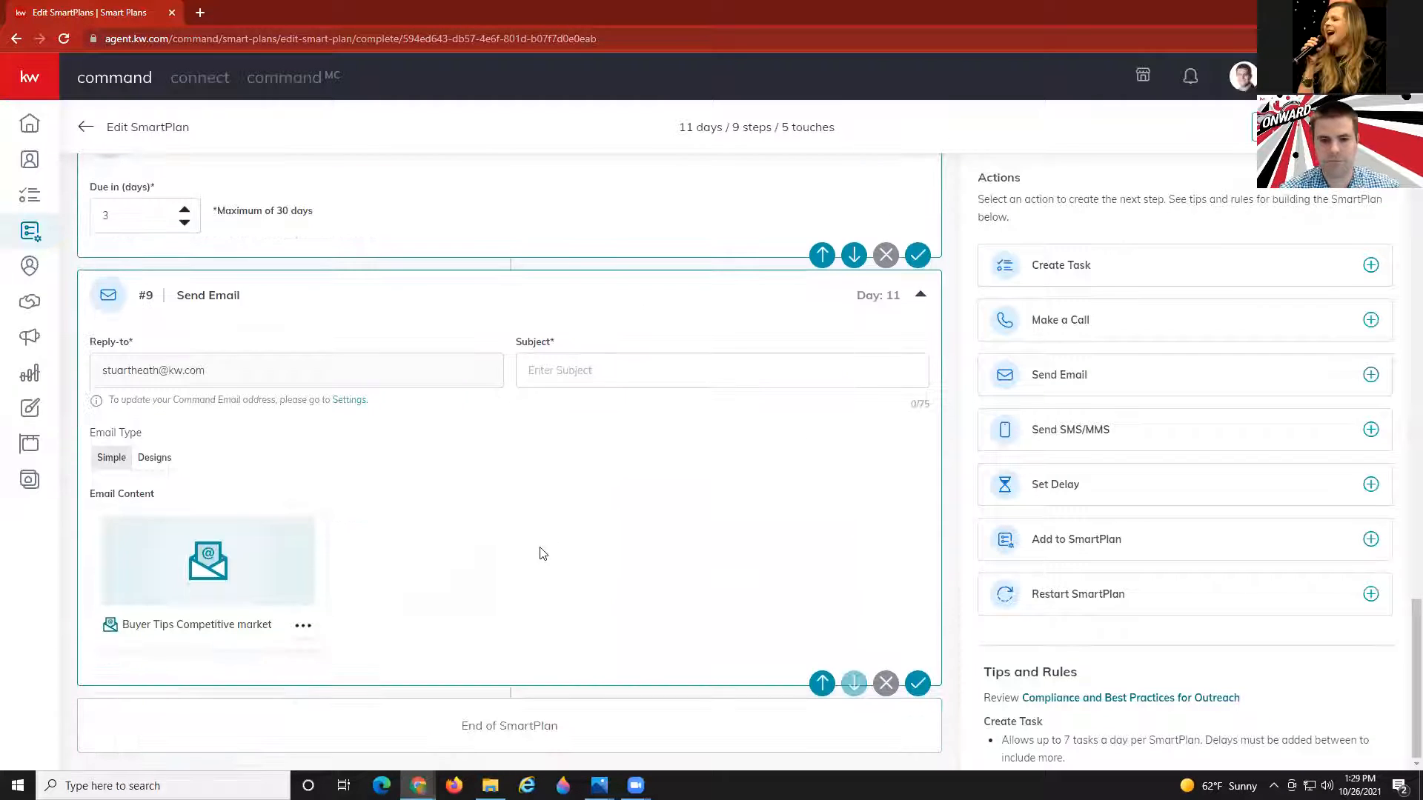
left_click(1356, 126)
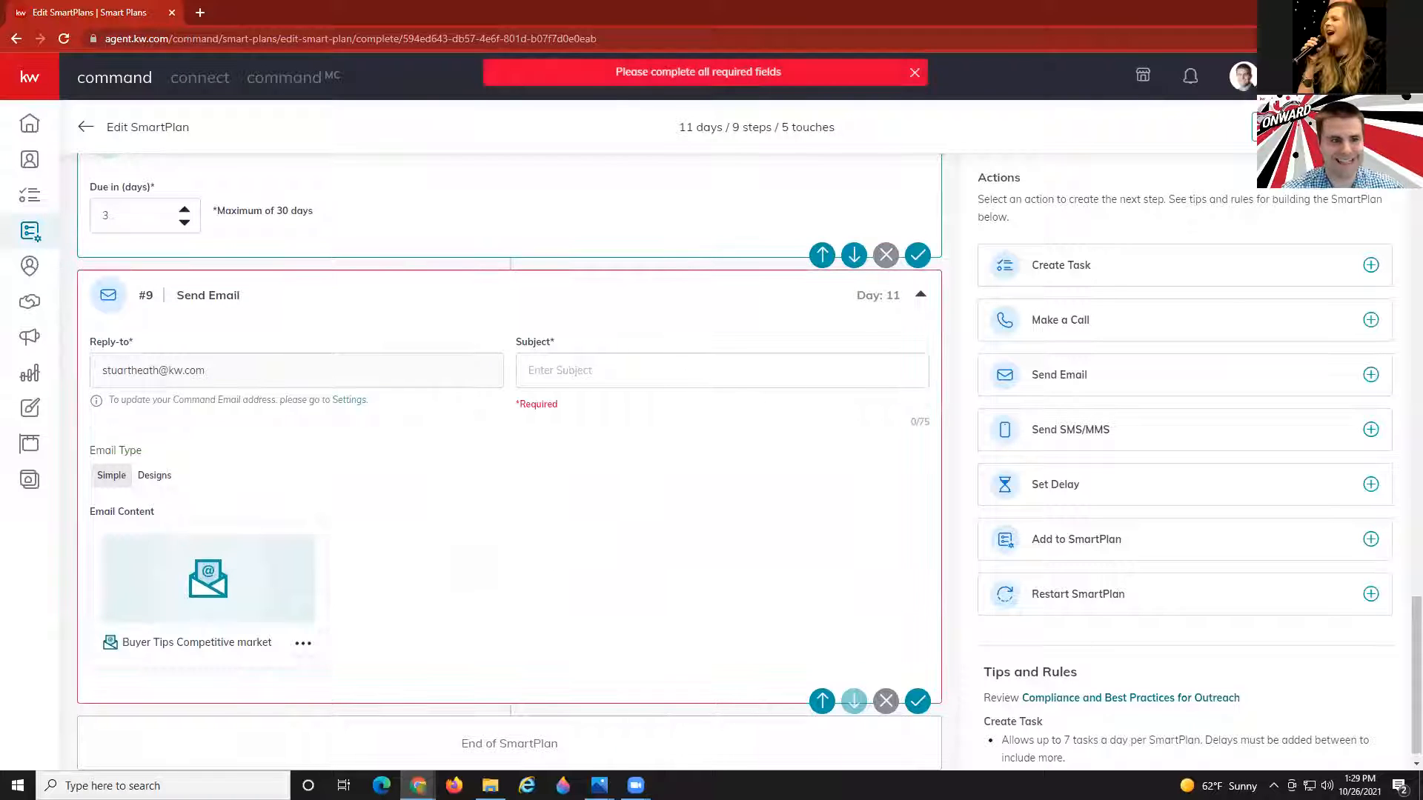
left_click(635, 379)
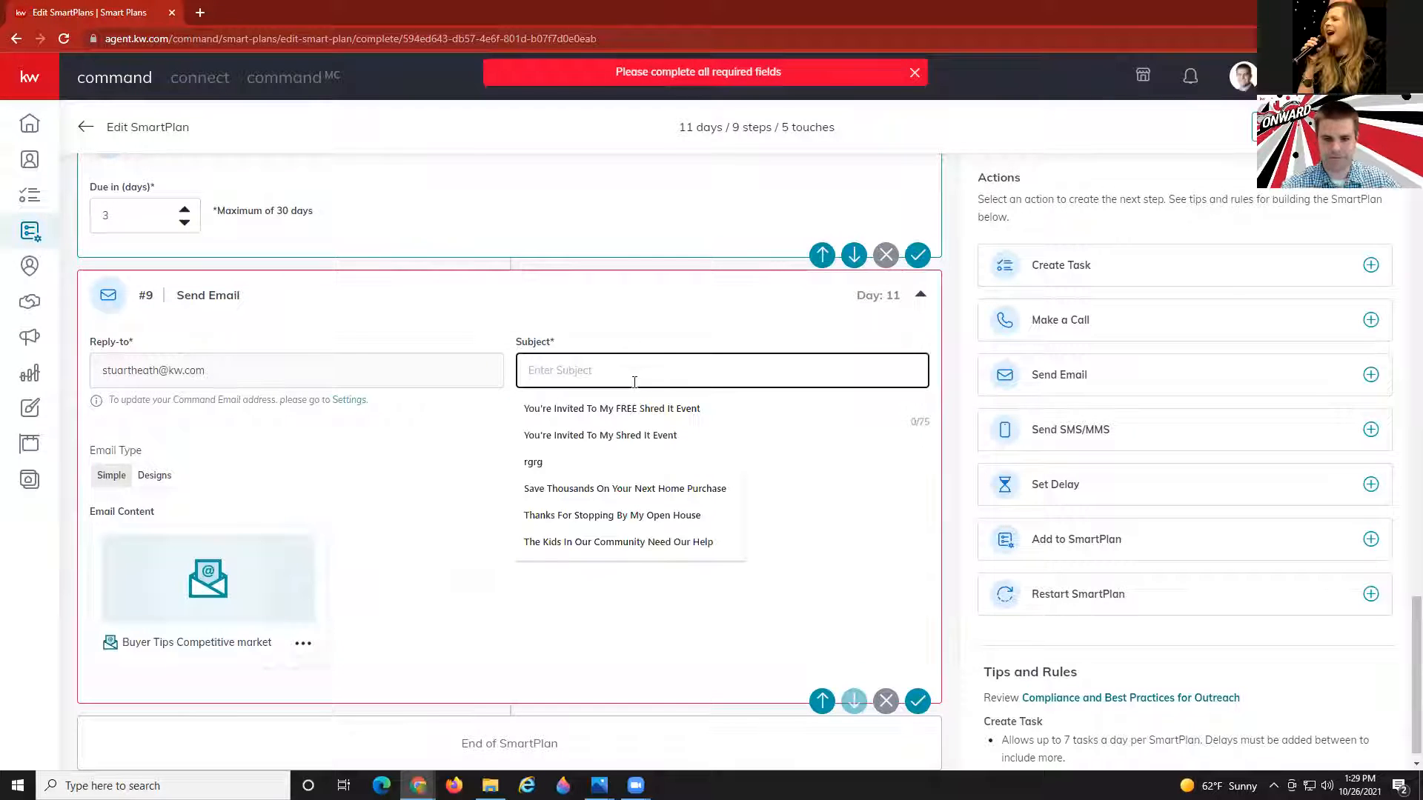
type("Buyer Ti")
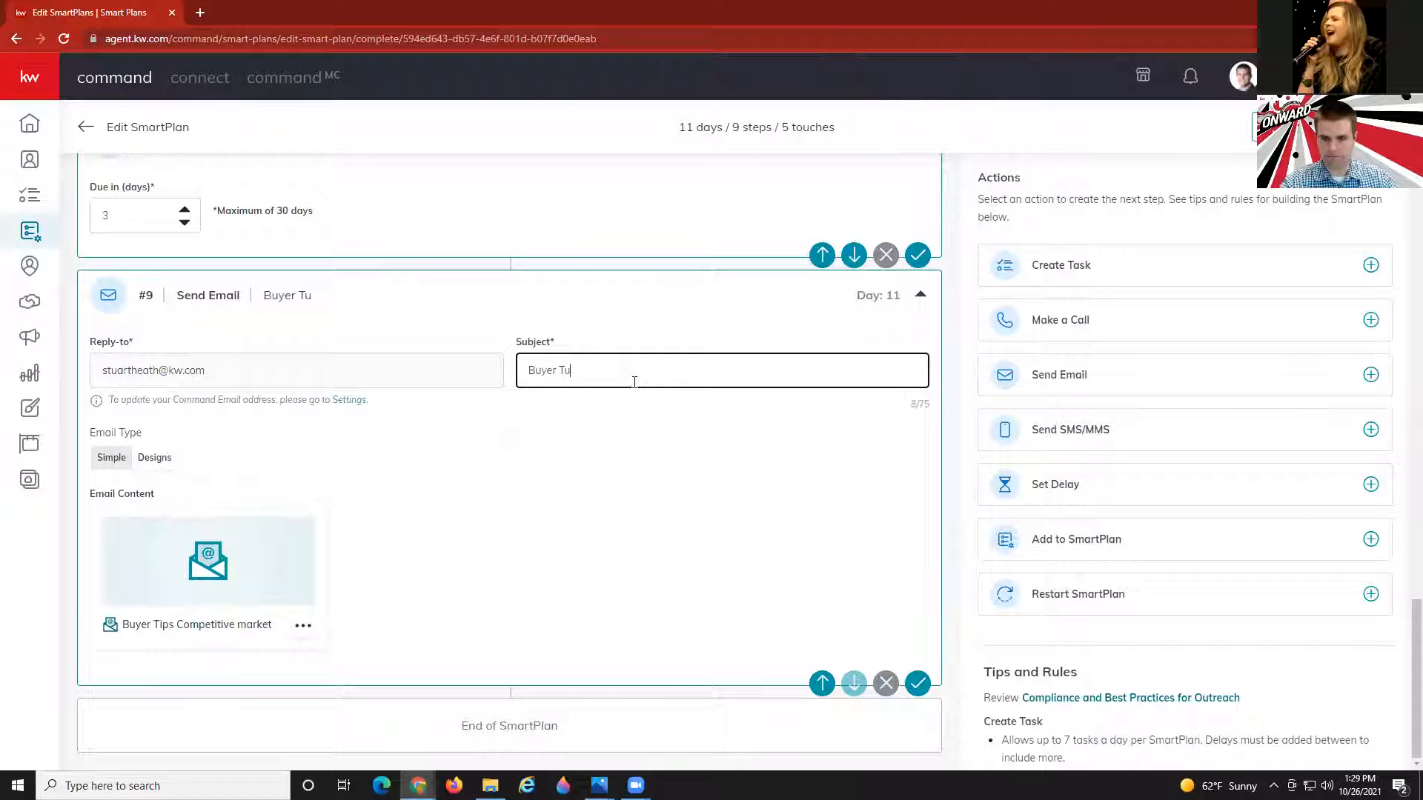
key("BackSpace")
type("ips For A ")
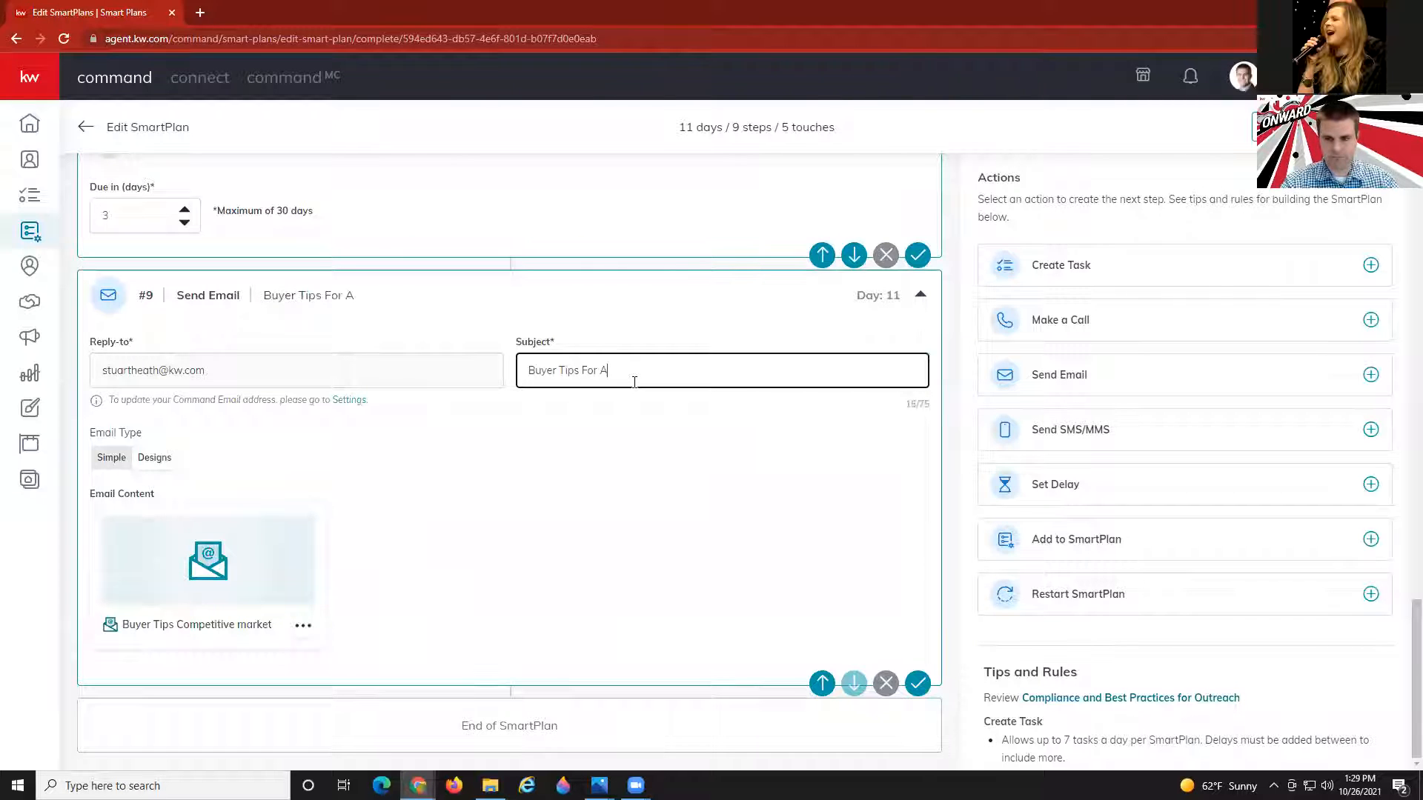
type("Competitiv")
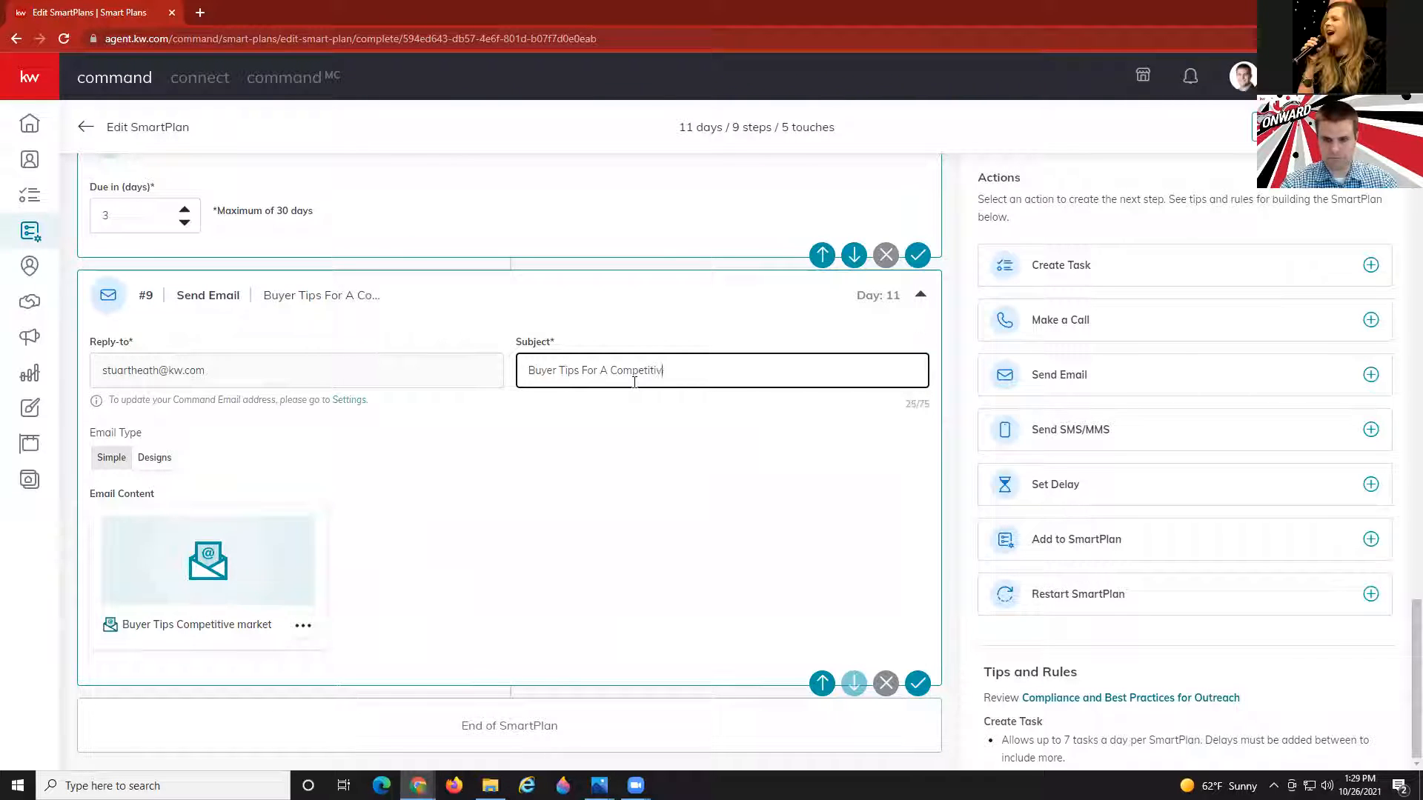
type("e Market")
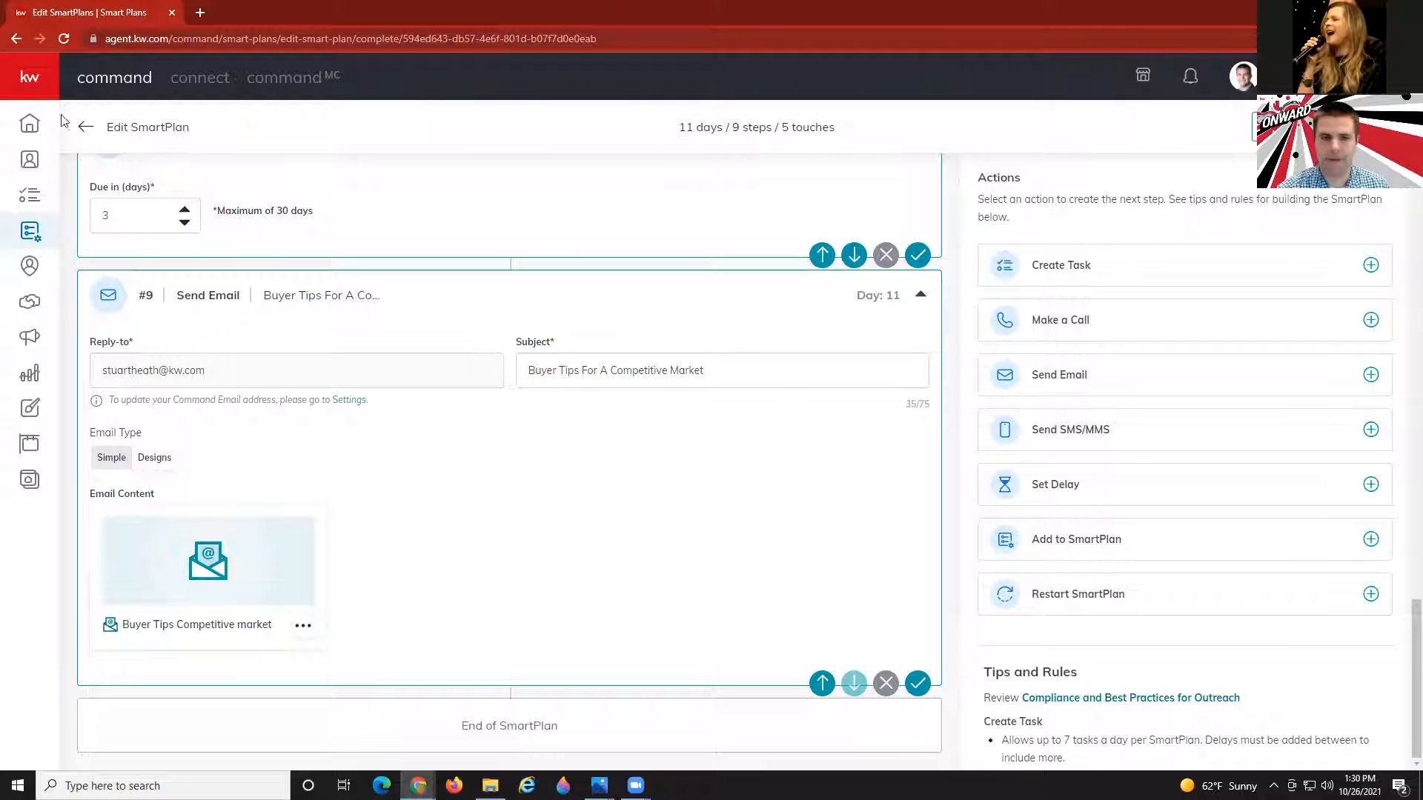
From the SmartPlans list, choose Publish to Library for the 17-day Open House plan.
left_click(31, 233)
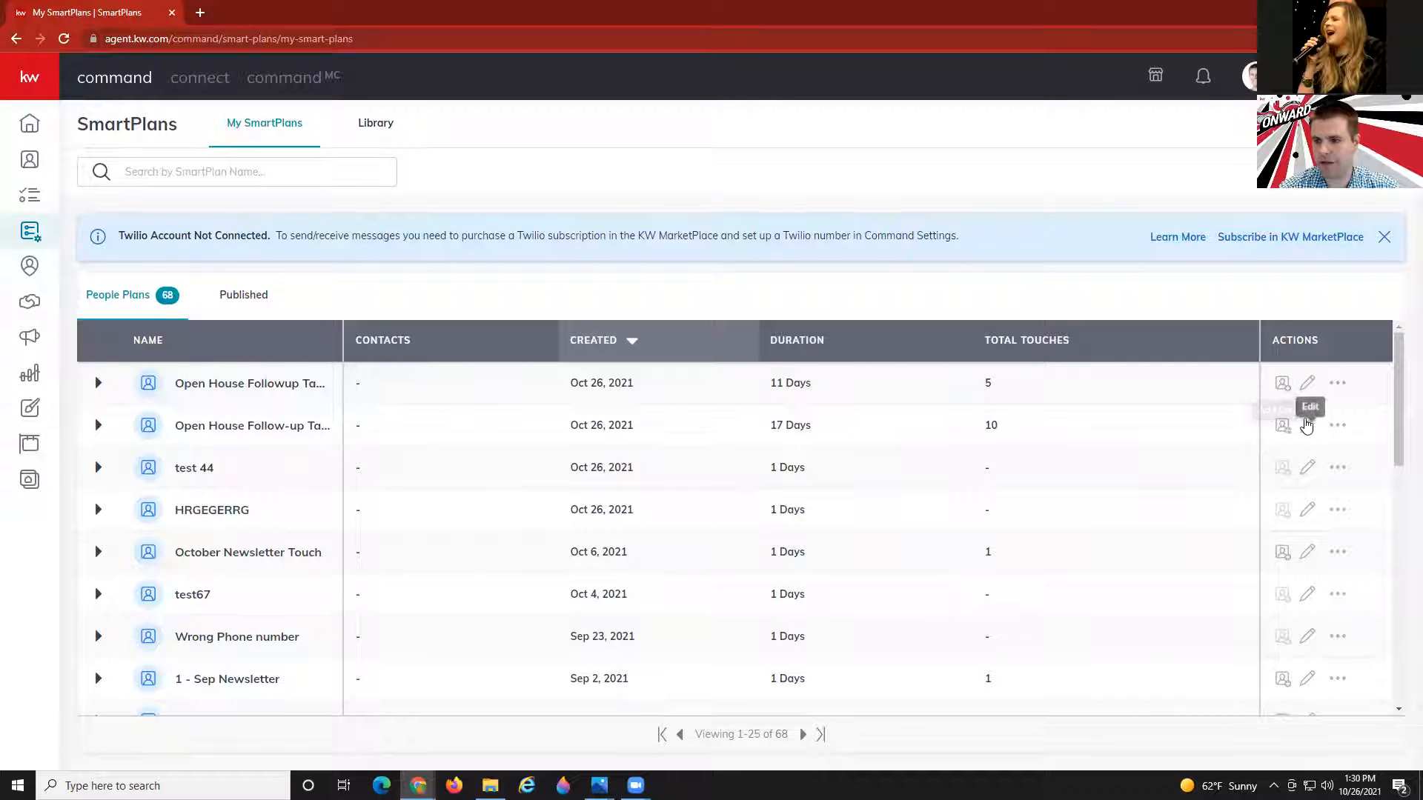
left_click(1338, 426)
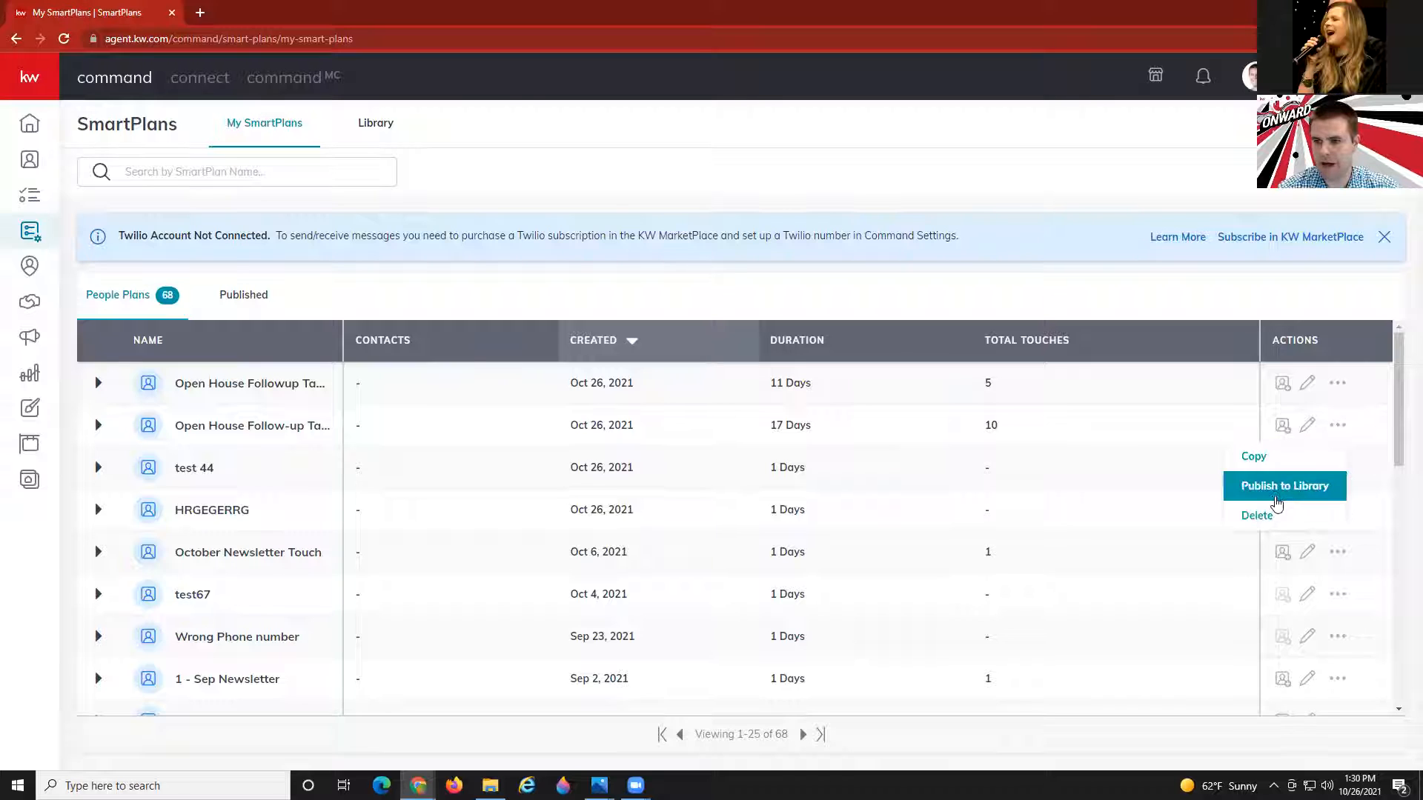
left_click(1283, 493)
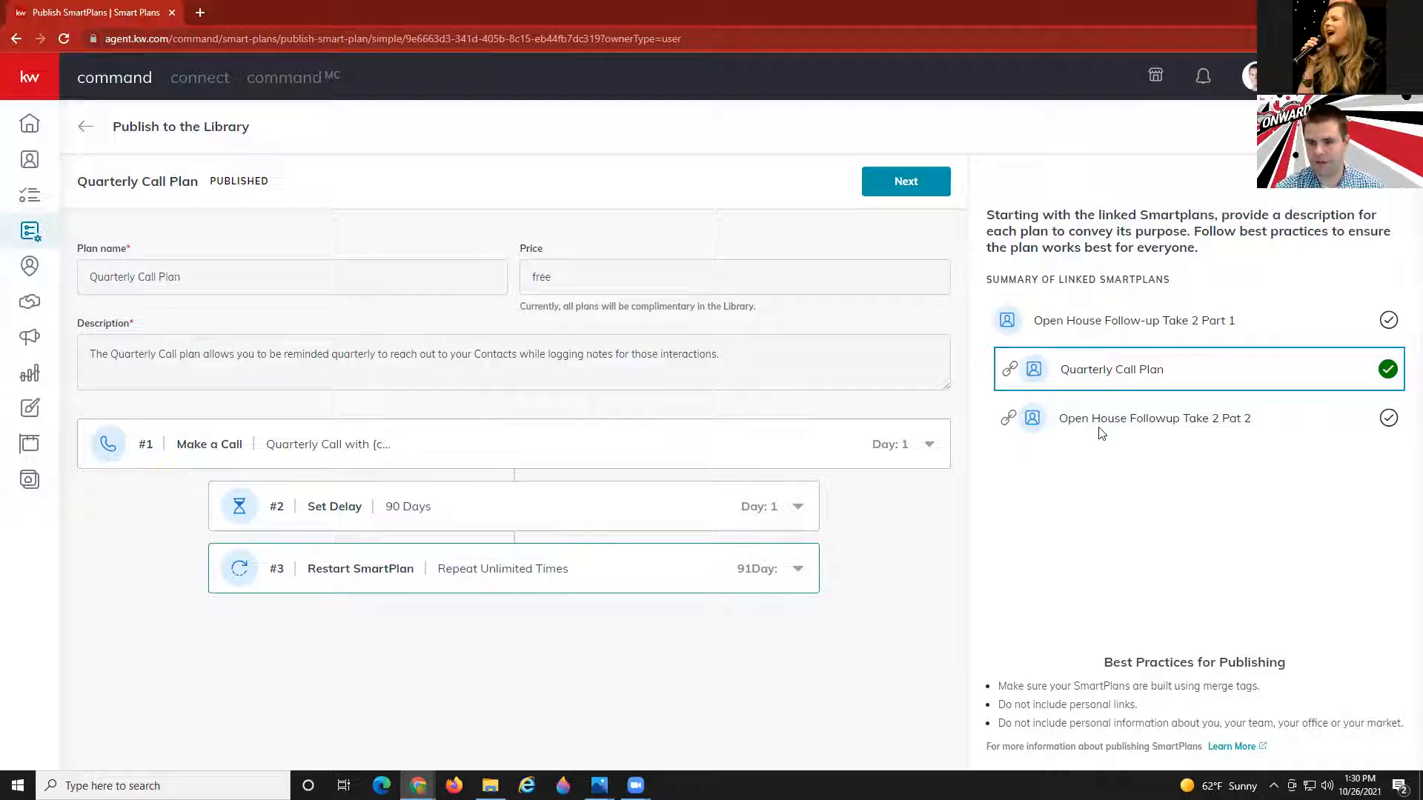
Move to the linked Part 2 plan and correct its name from 'Pat 2' to 'Part 2'.
left_click(889, 181)
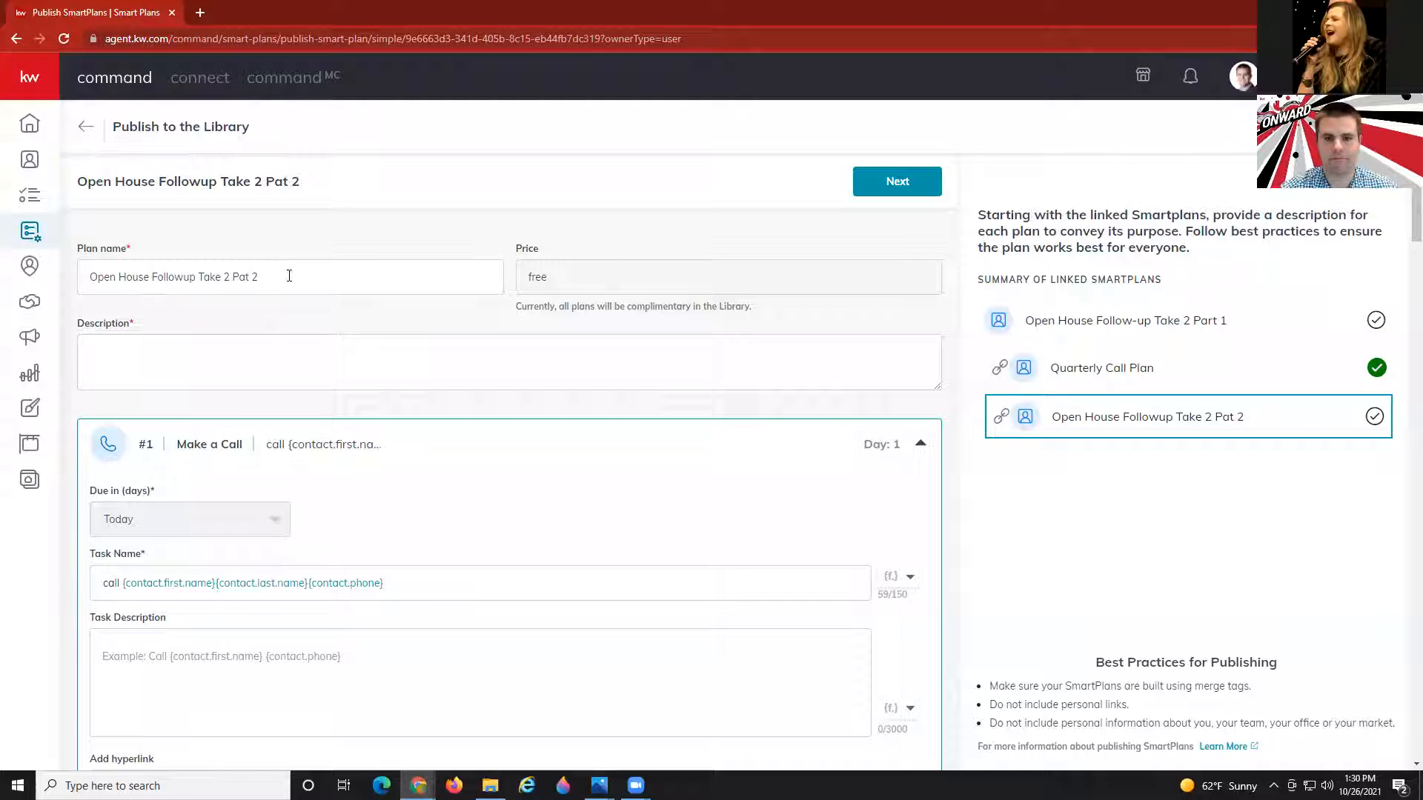
left_click(247, 278)
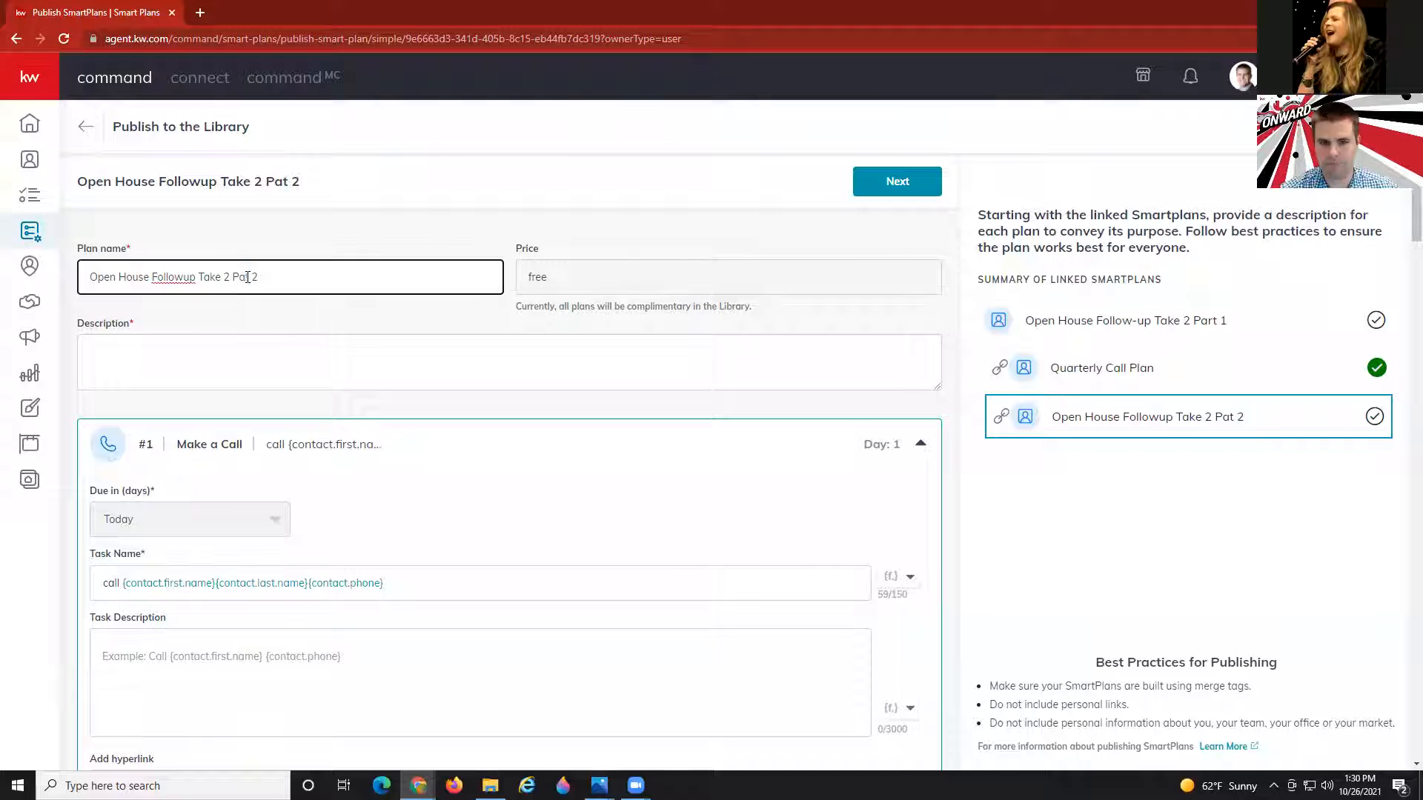
type("r")
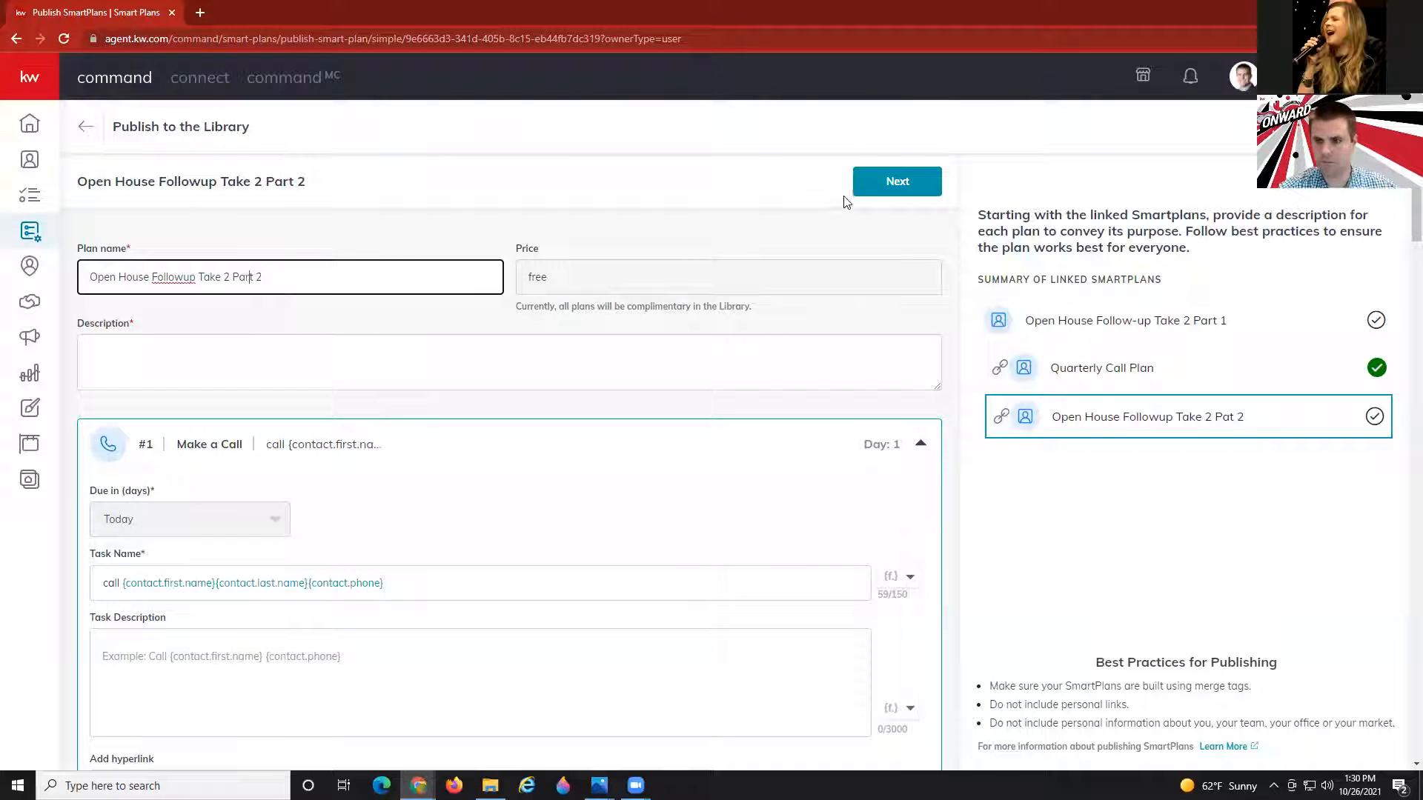
left_click(862, 185)
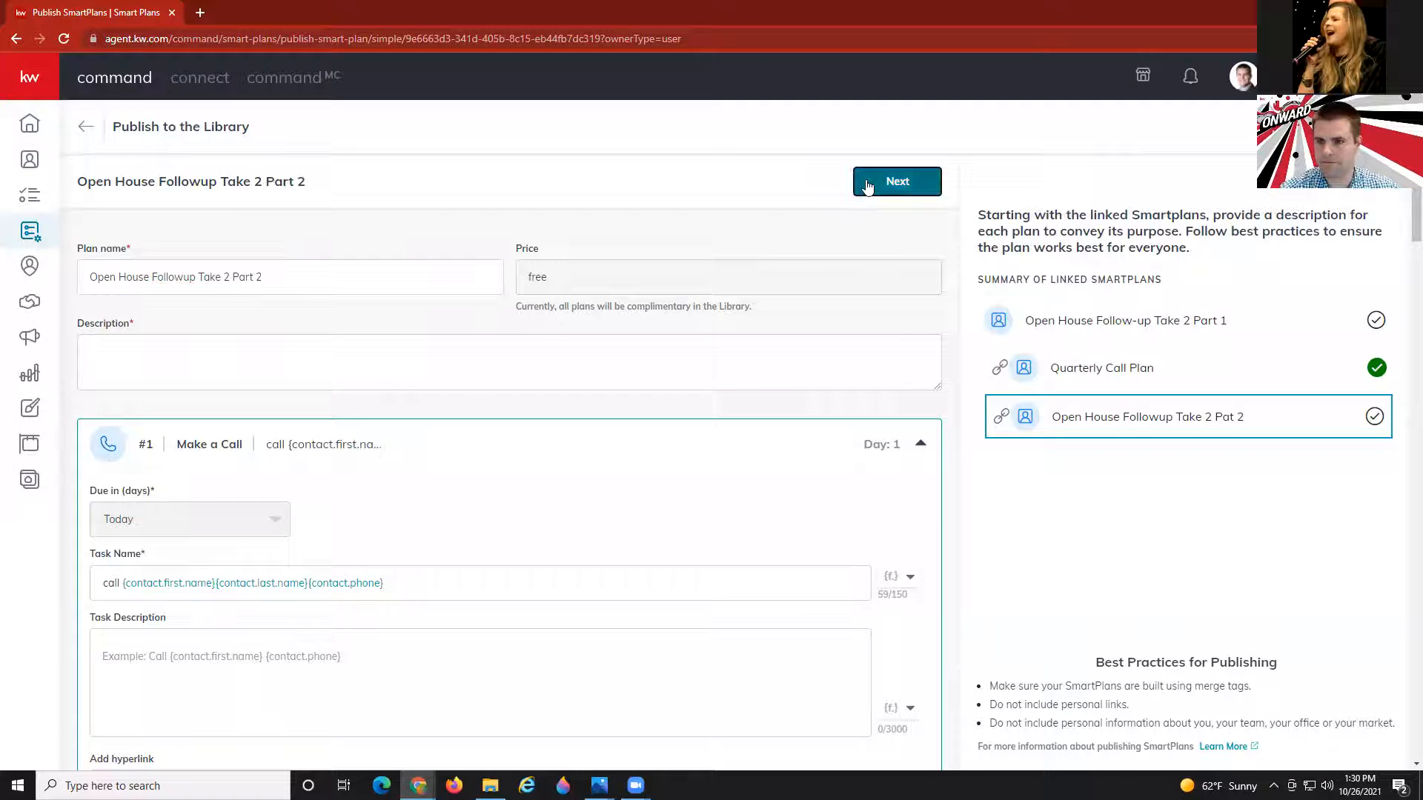
Give Part 2 and Part 1 'Open House Follow up' descriptions and publish them.
left_click(326, 373)
type("Ope")
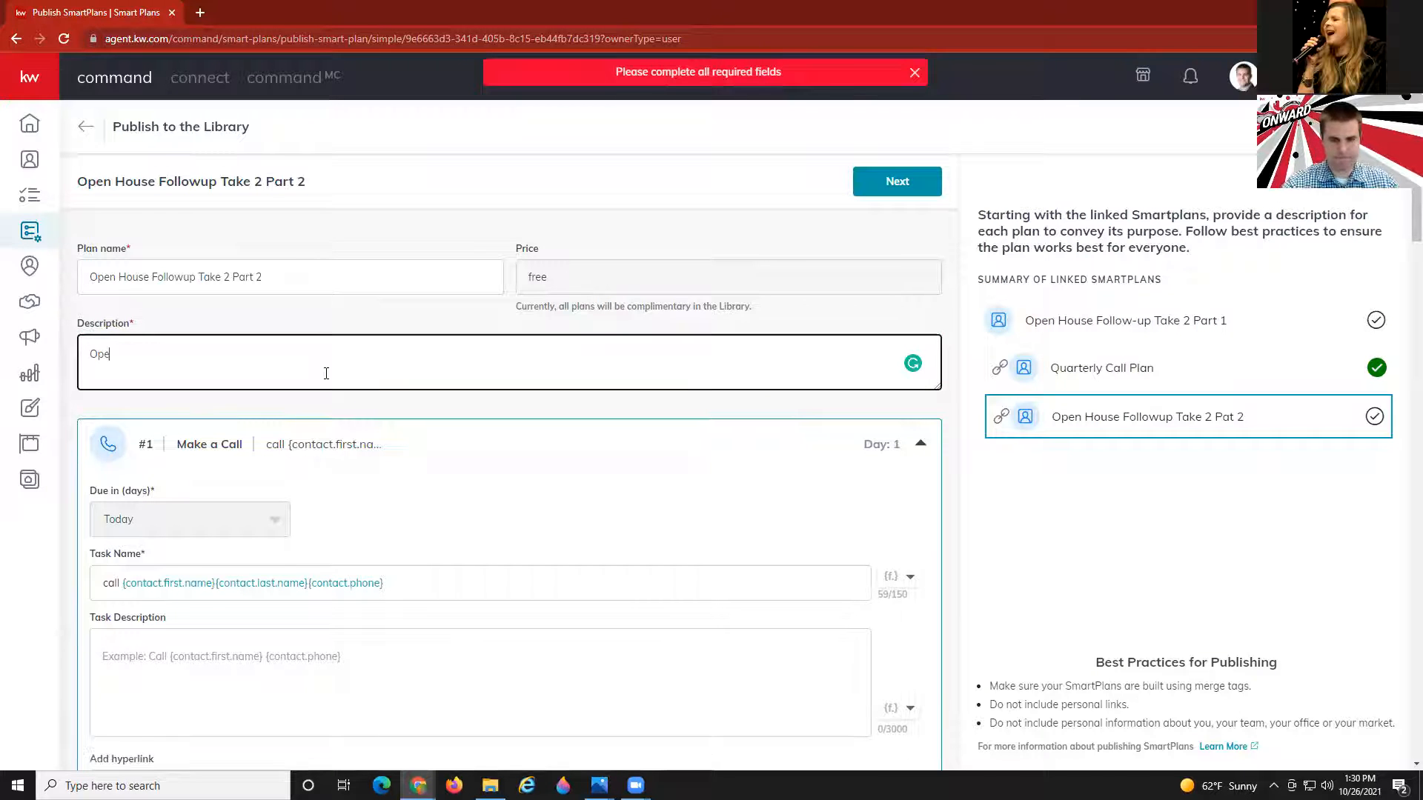
type("n House Follow ")
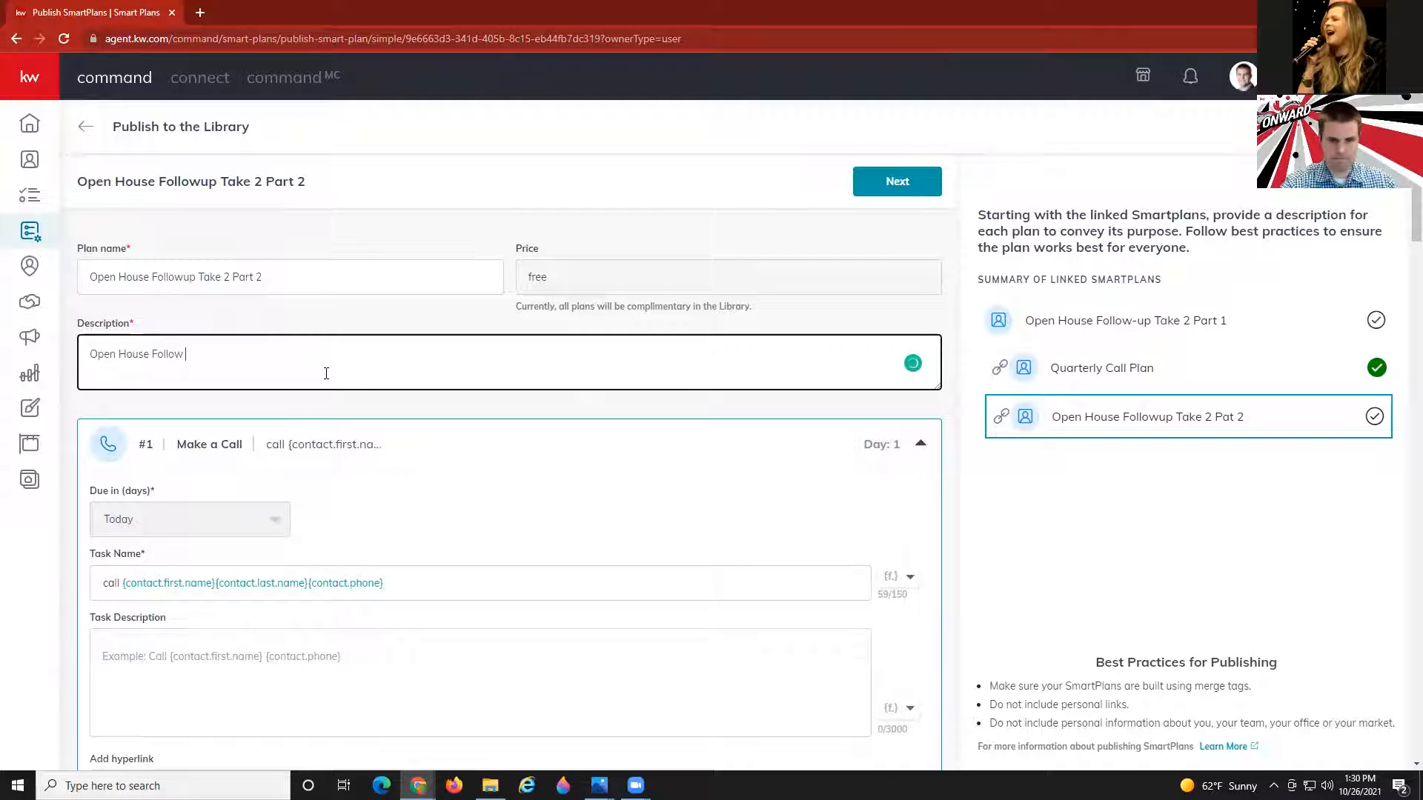
type("up")
left_click(888, 187)
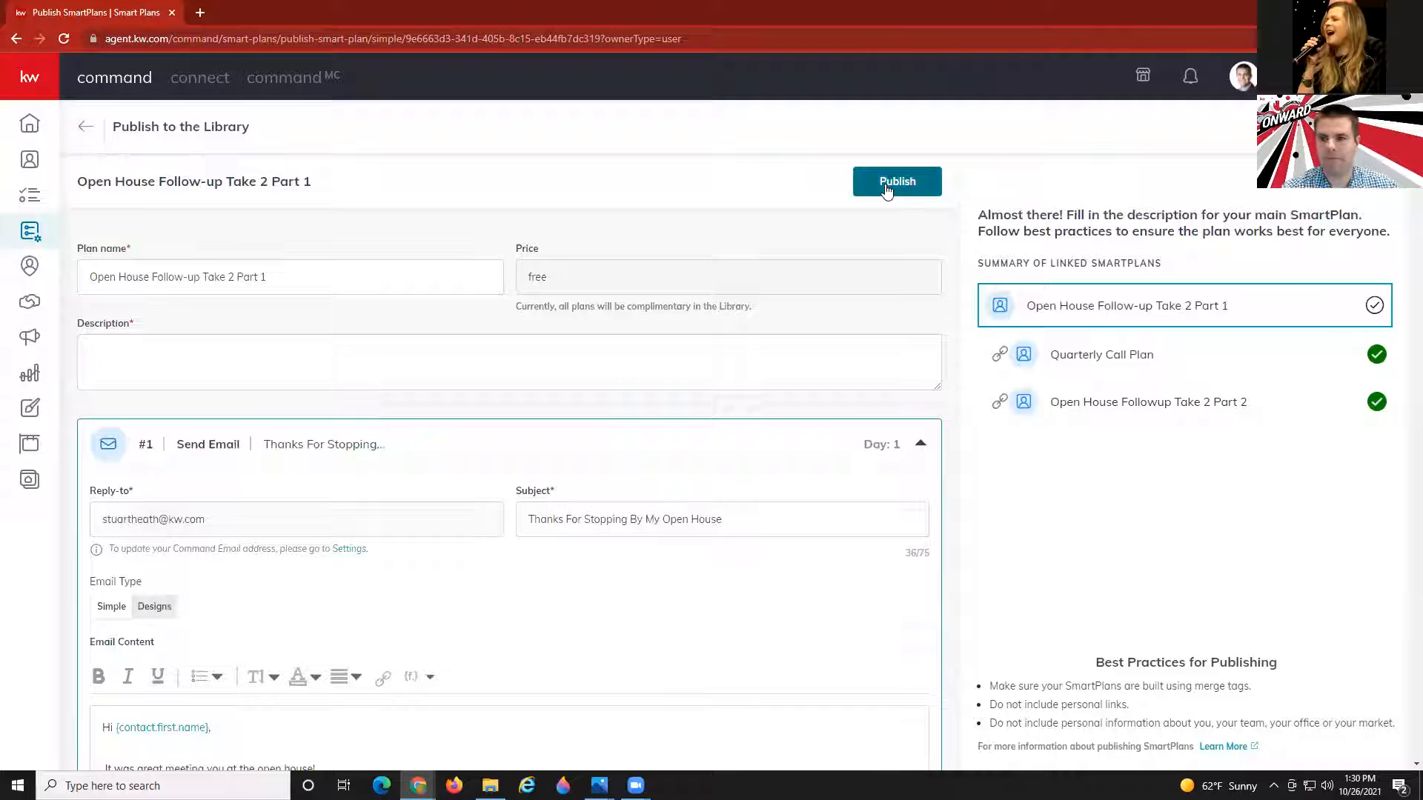
left_click(888, 187)
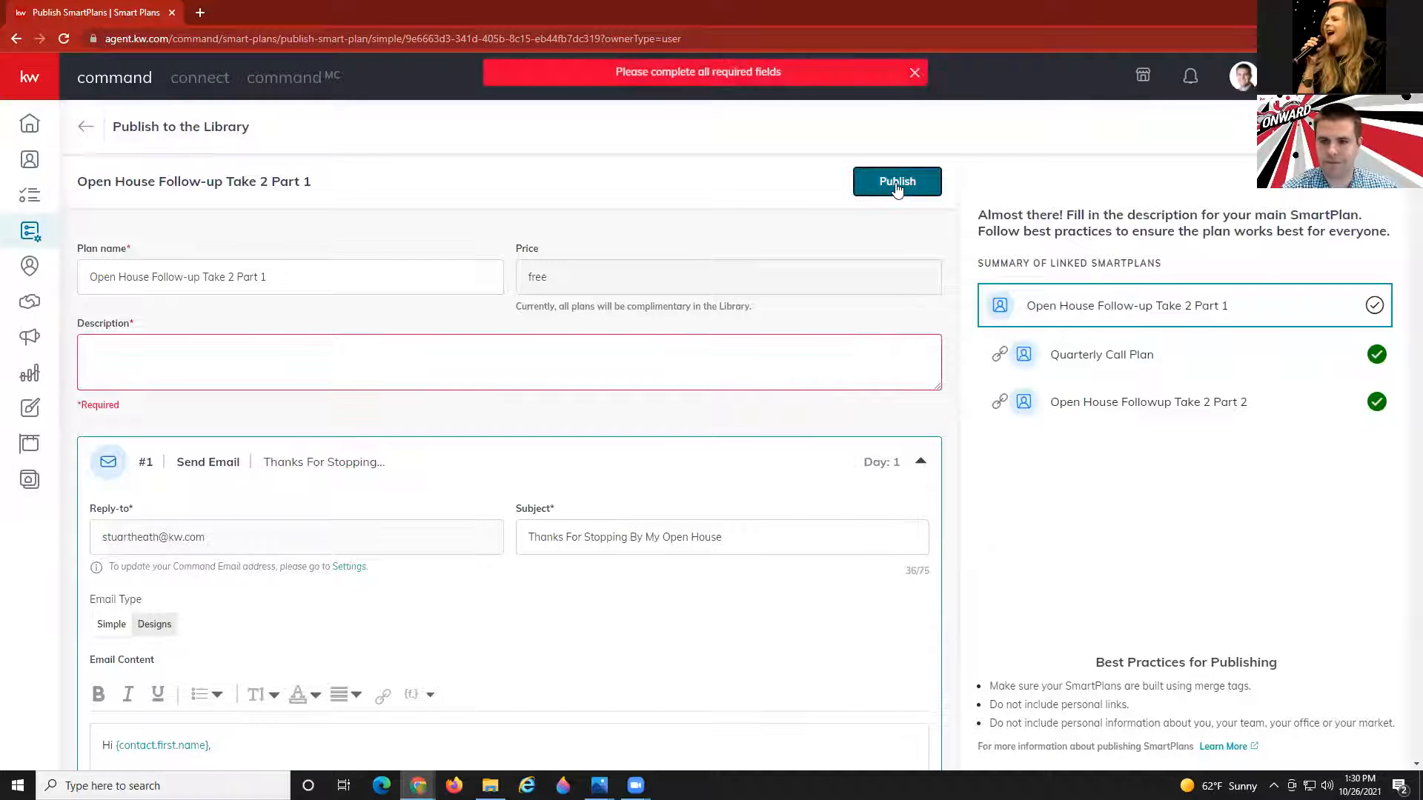
left_click(405, 347)
type("Open ")
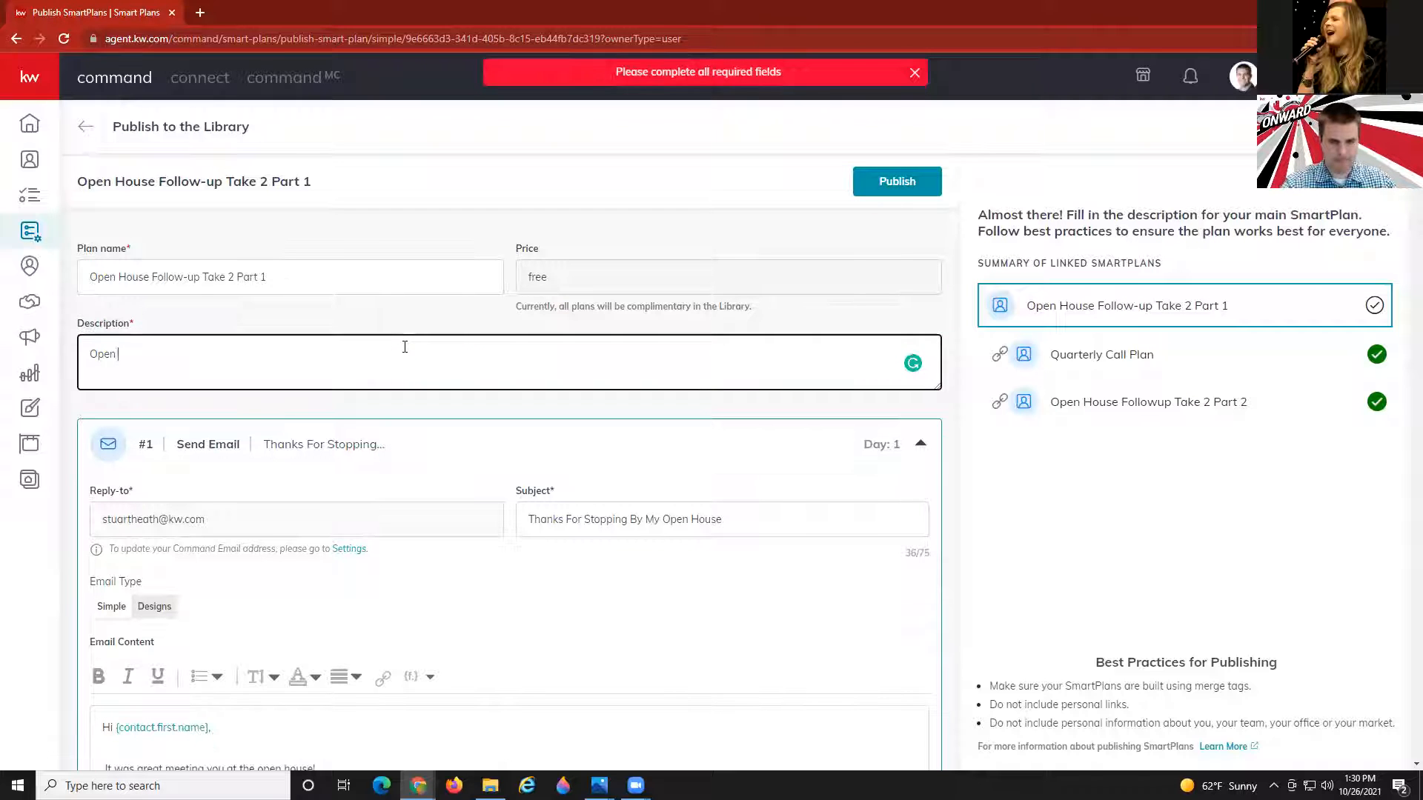
type("House Foloo")
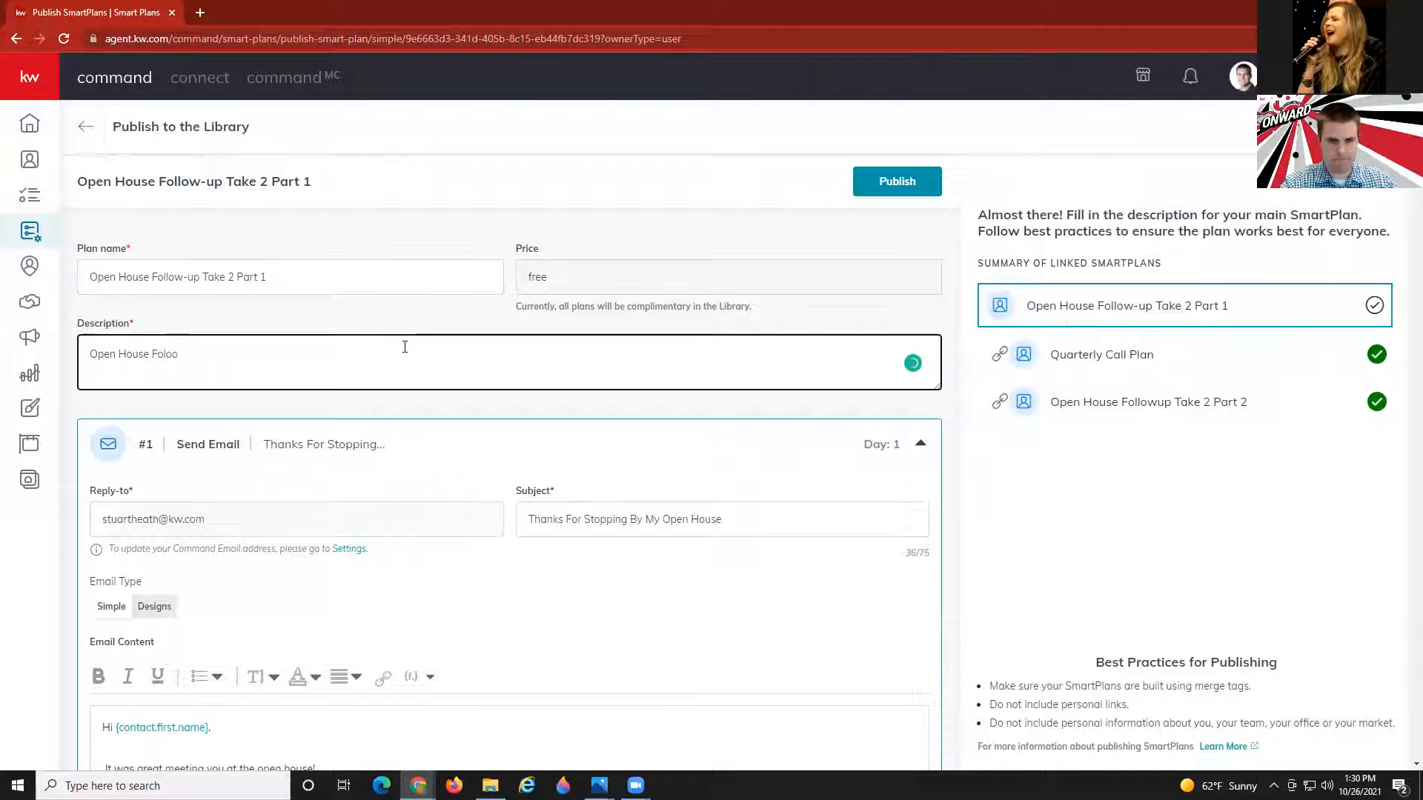
type("wwup")
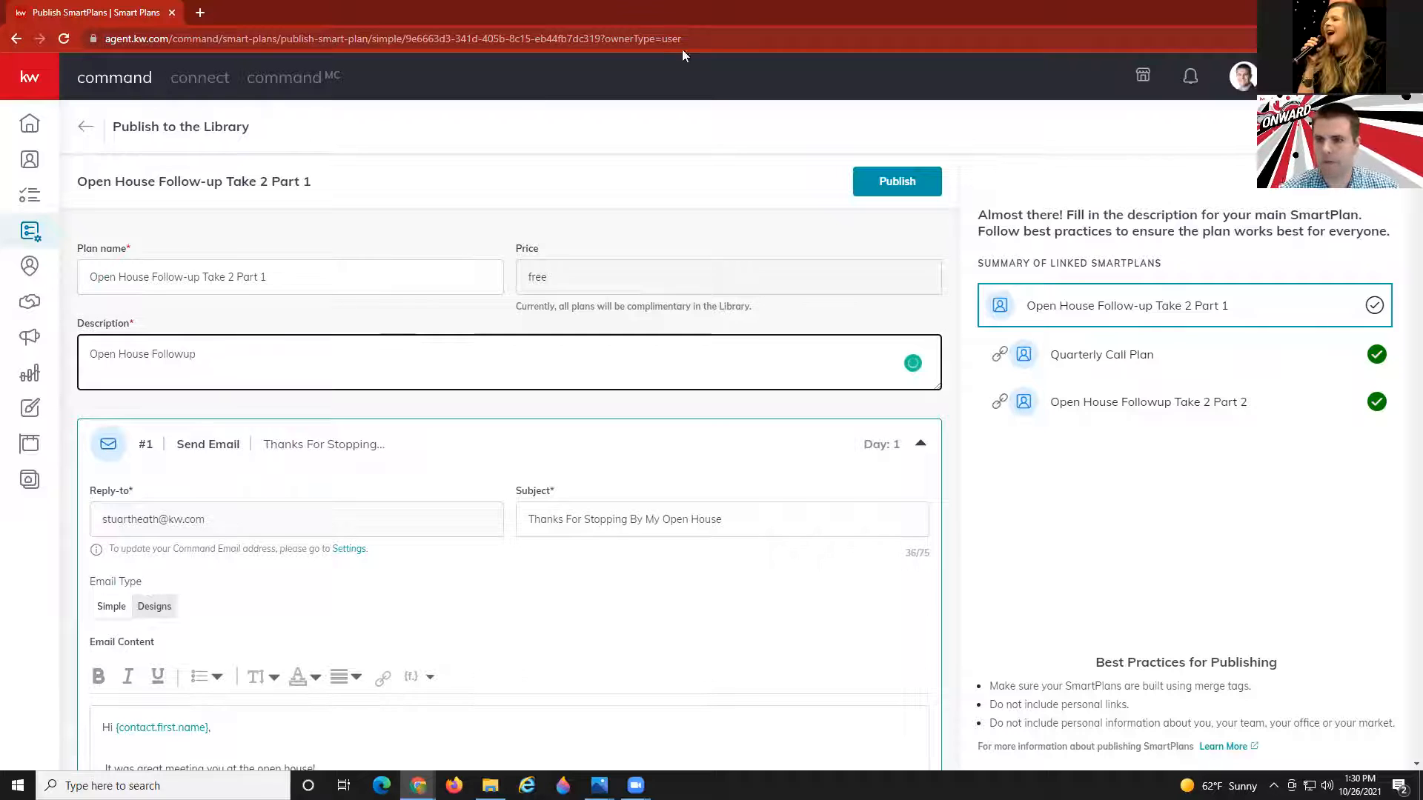
left_click(914, 184)
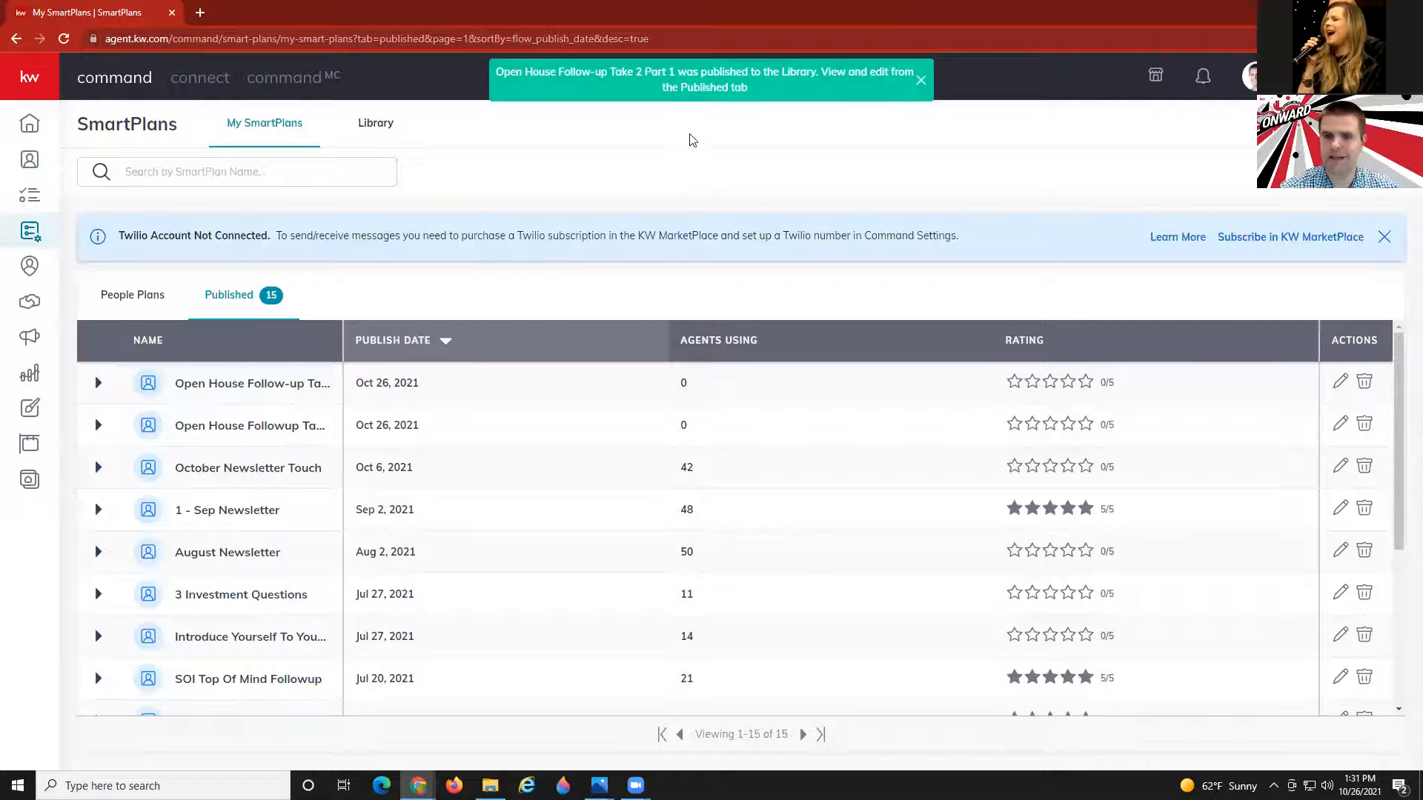
Dismiss the publish confirmation and log out of the current agent account.
left_click(922, 80)
left_click(1251, 76)
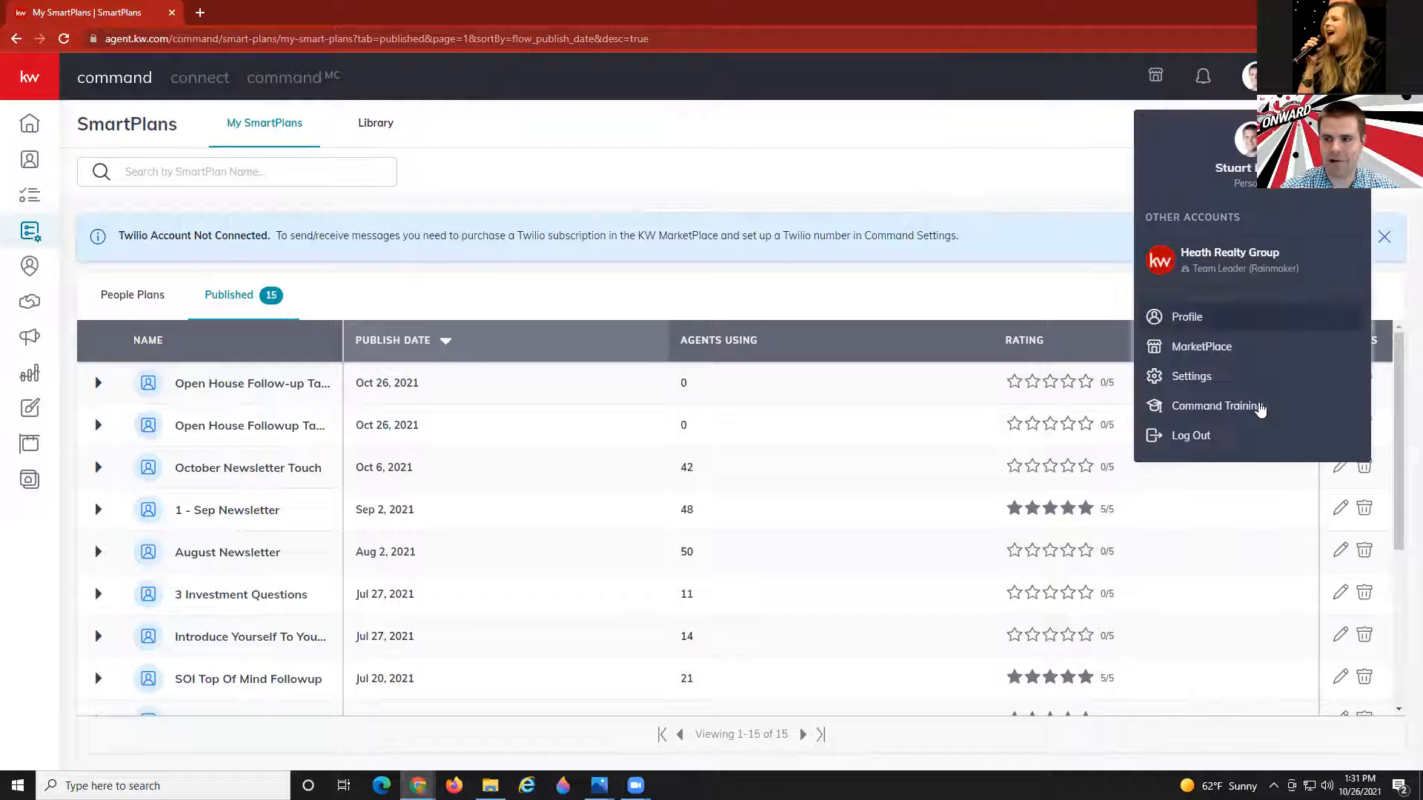
left_click(1252, 432)
Sign in with the second agent's username and saved password.
double_click(902, 426)
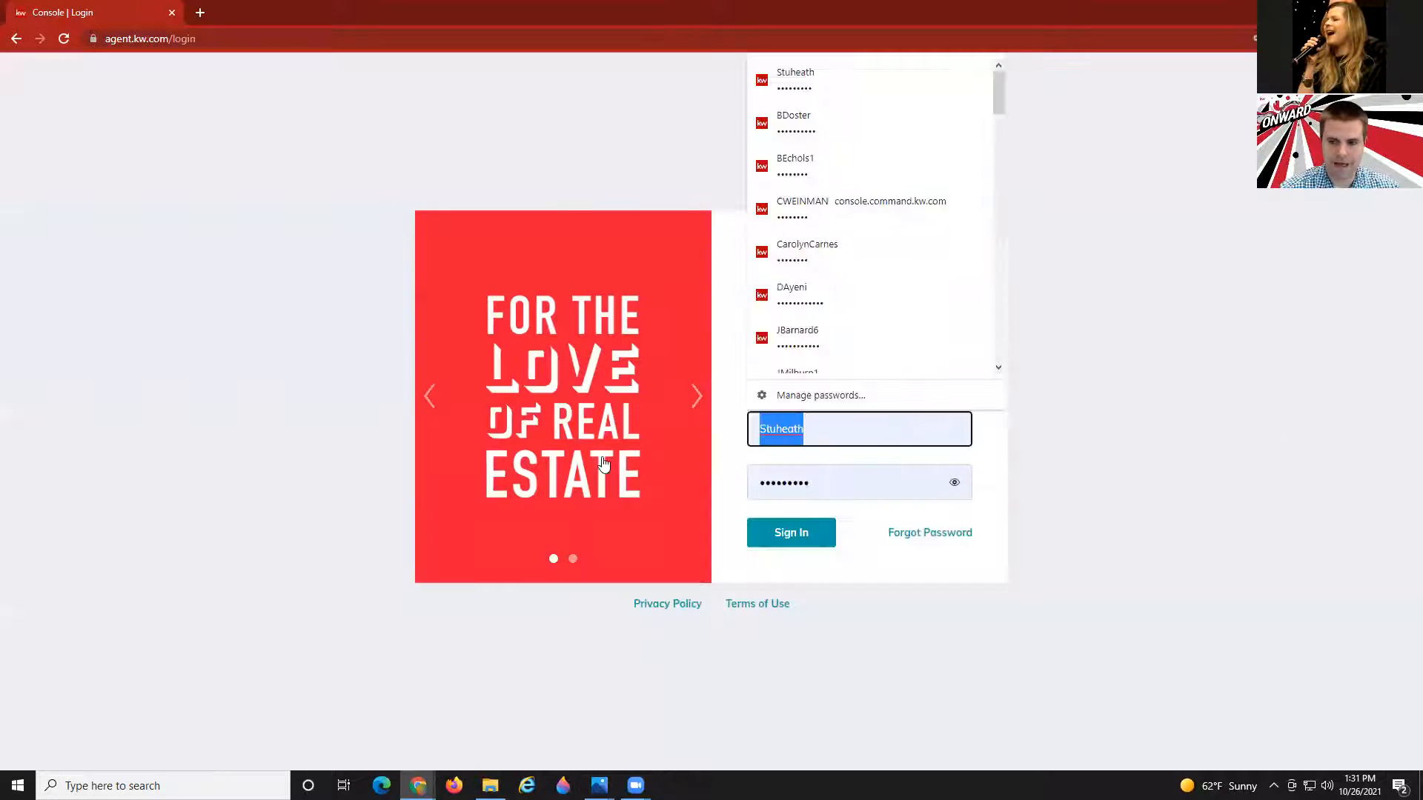
left_click(792, 477)
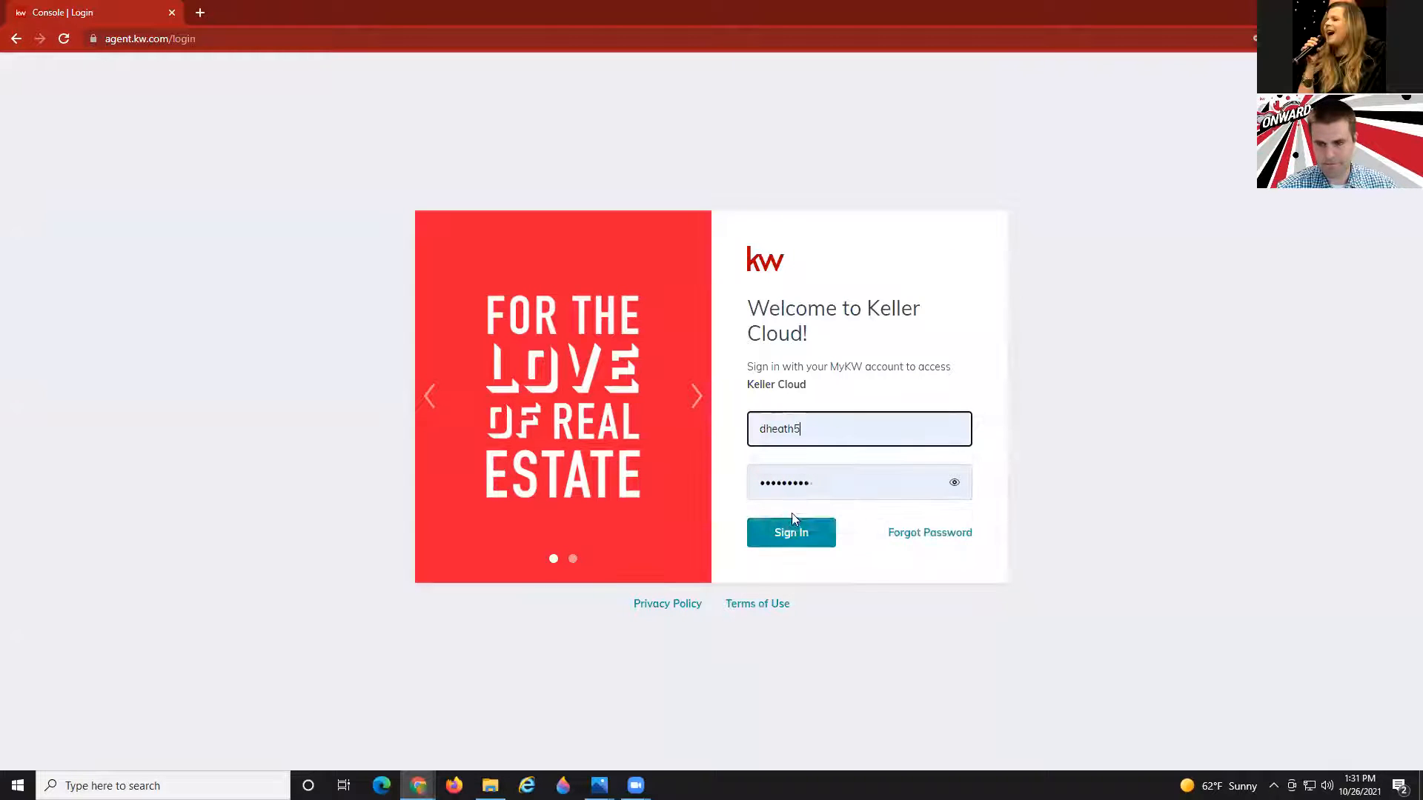
left_click(792, 532)
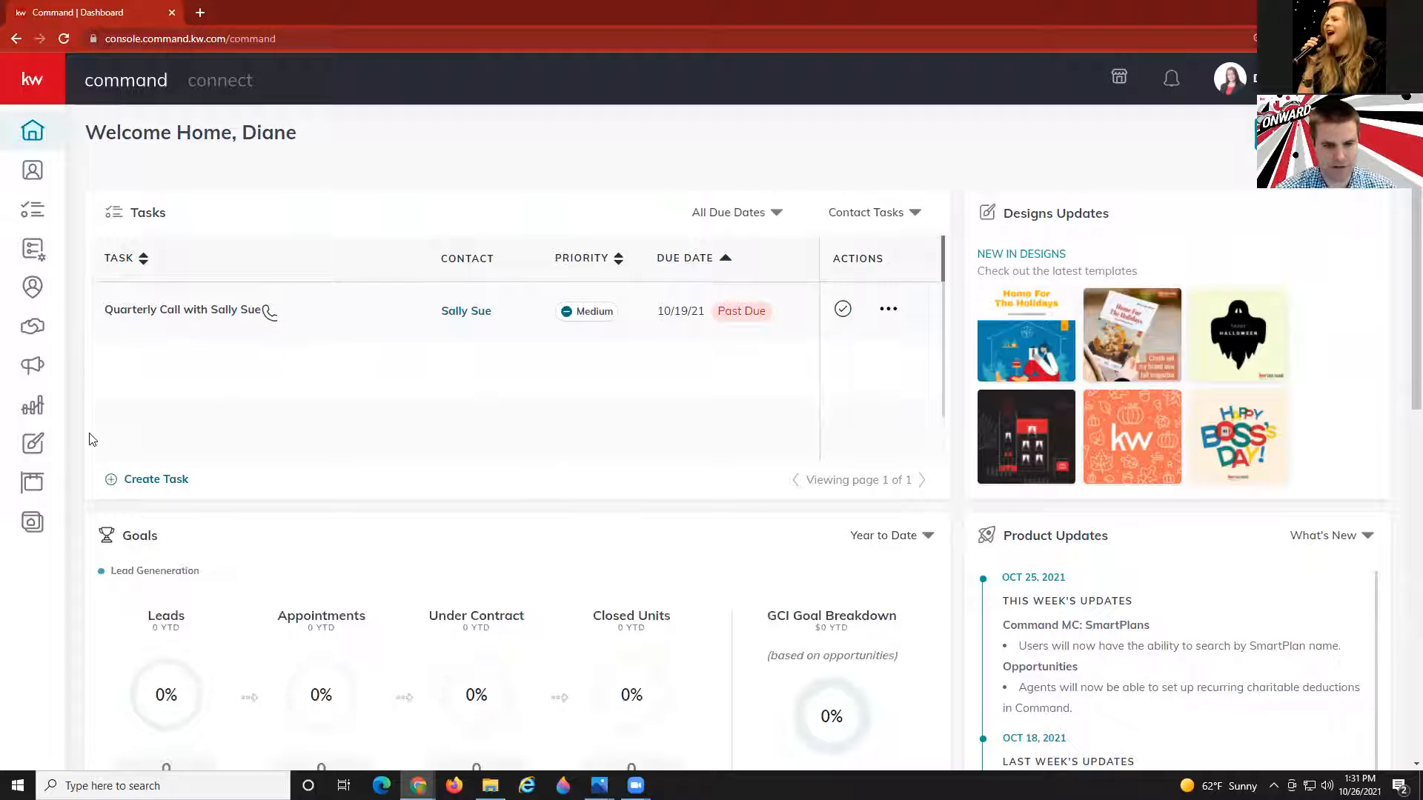
Filter Designs to Email, then bring up the My SmartPlans list of 20 people plans.
left_click(37, 447)
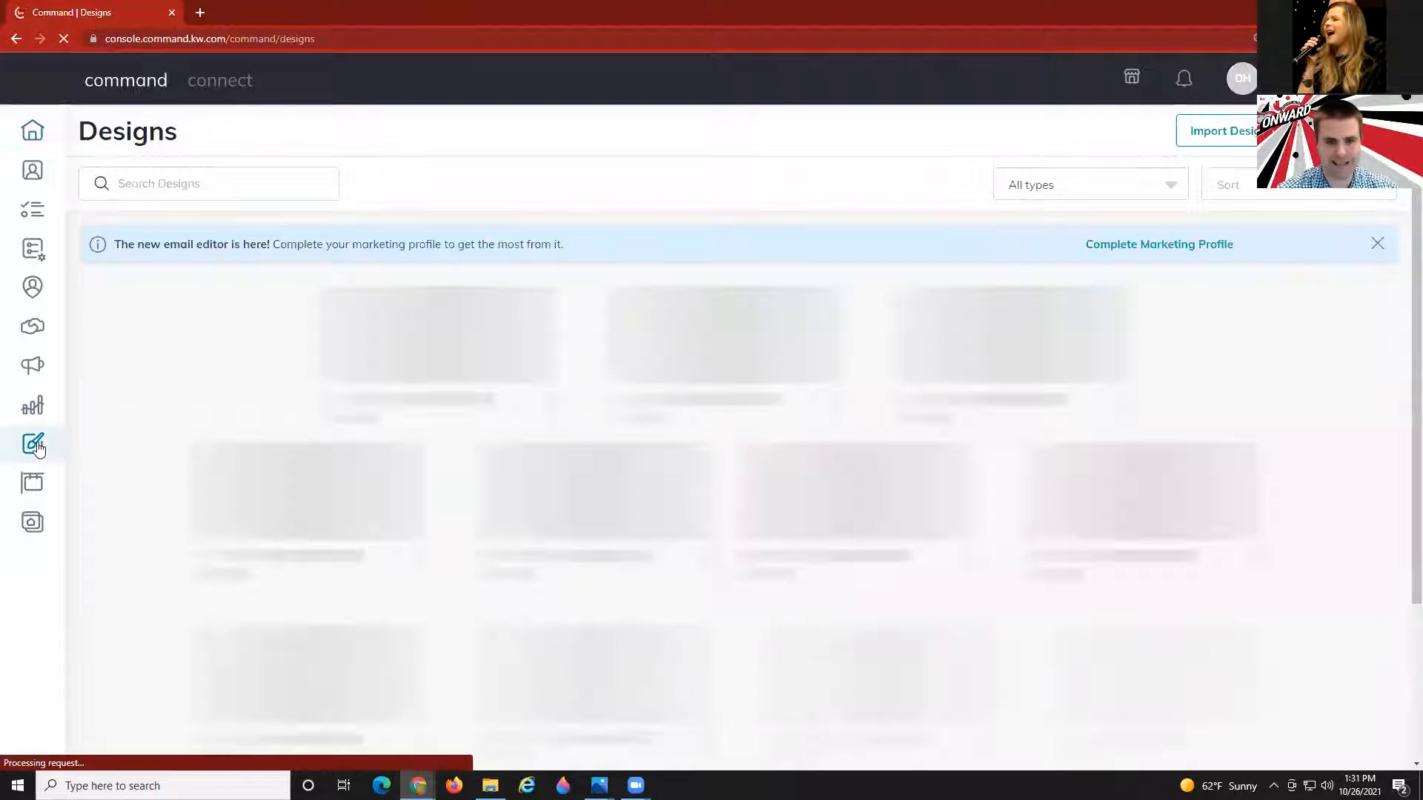
left_click(1109, 185)
left_click(1048, 241)
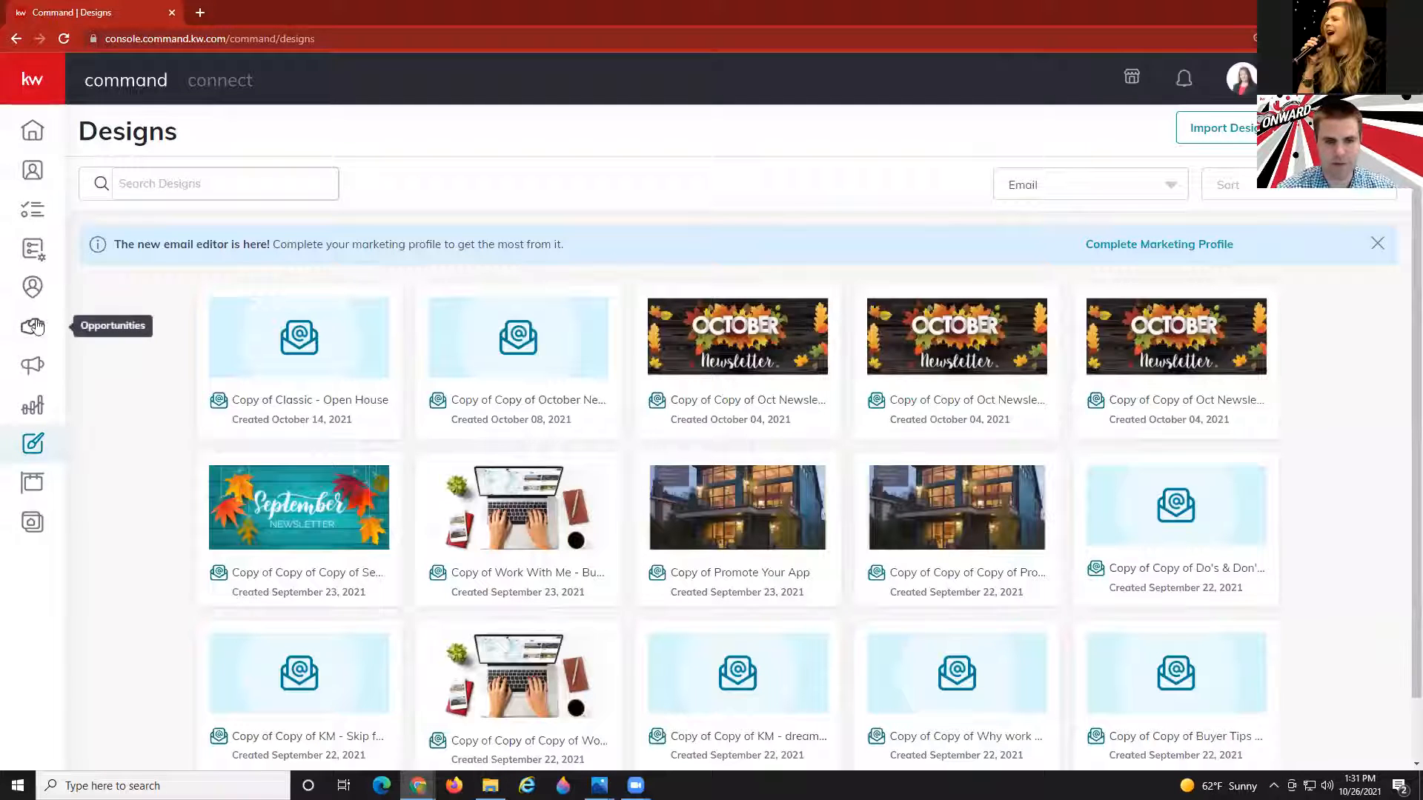
left_click(33, 251)
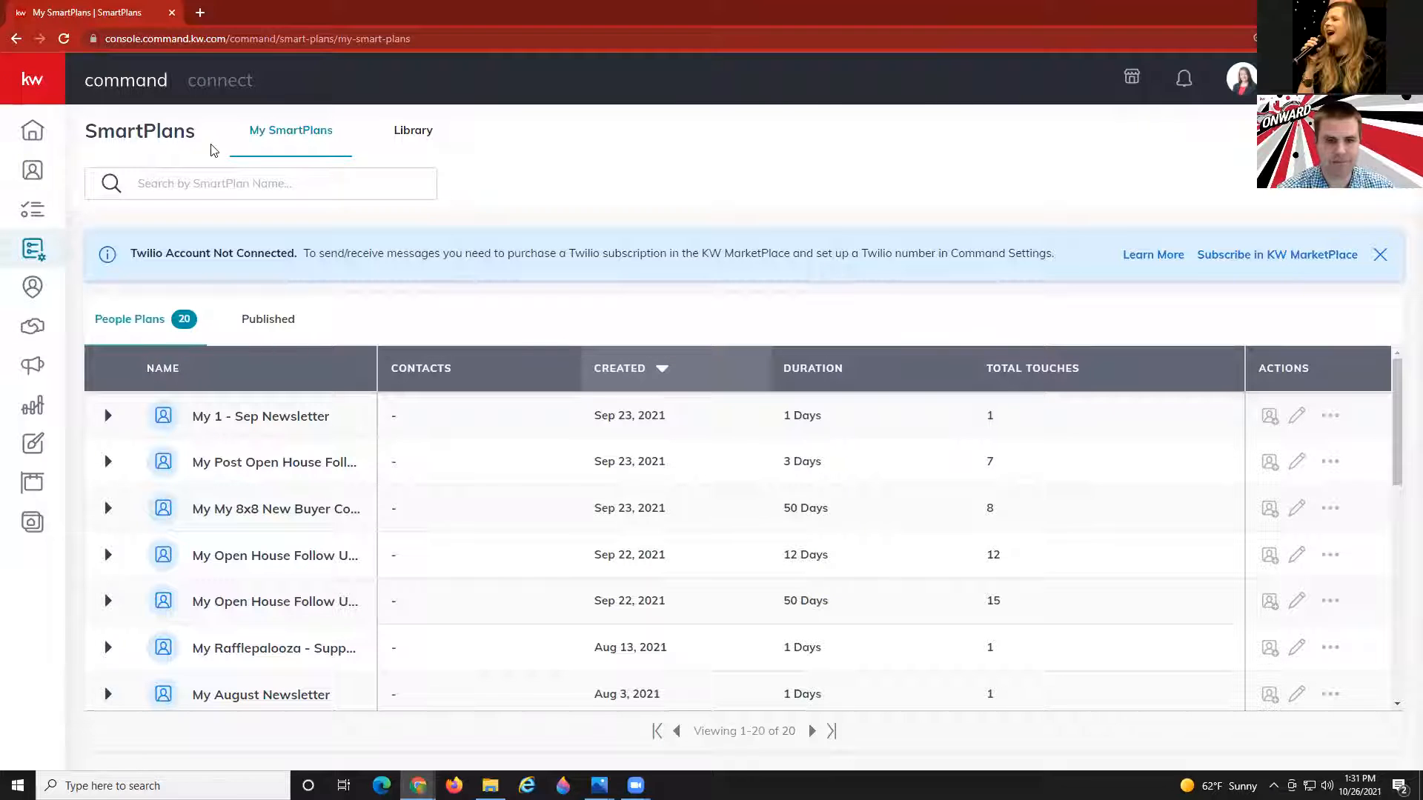
Search the SmartPlans Library by Author Name for the first agent's plans.
left_click(411, 135)
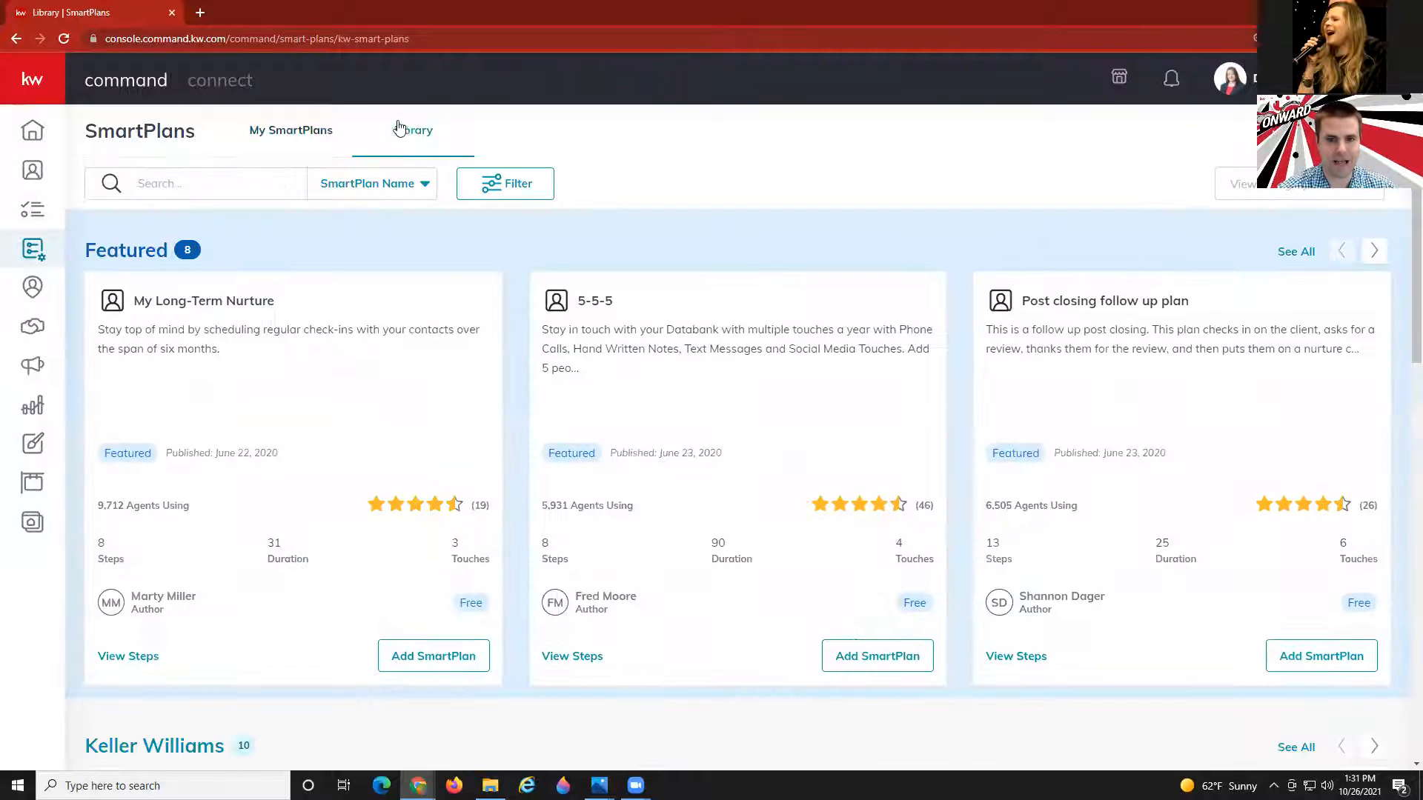
left_click(370, 198)
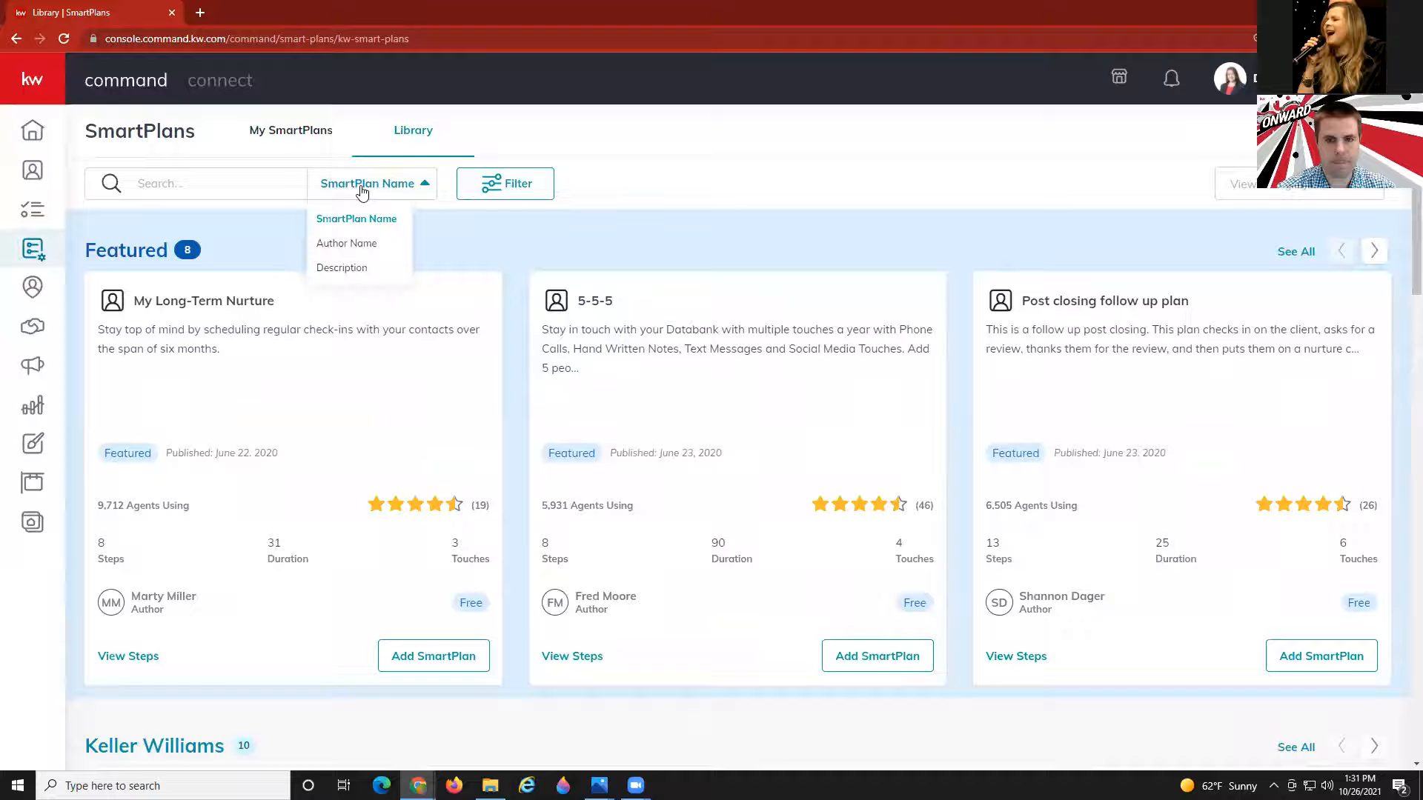
left_click(351, 245)
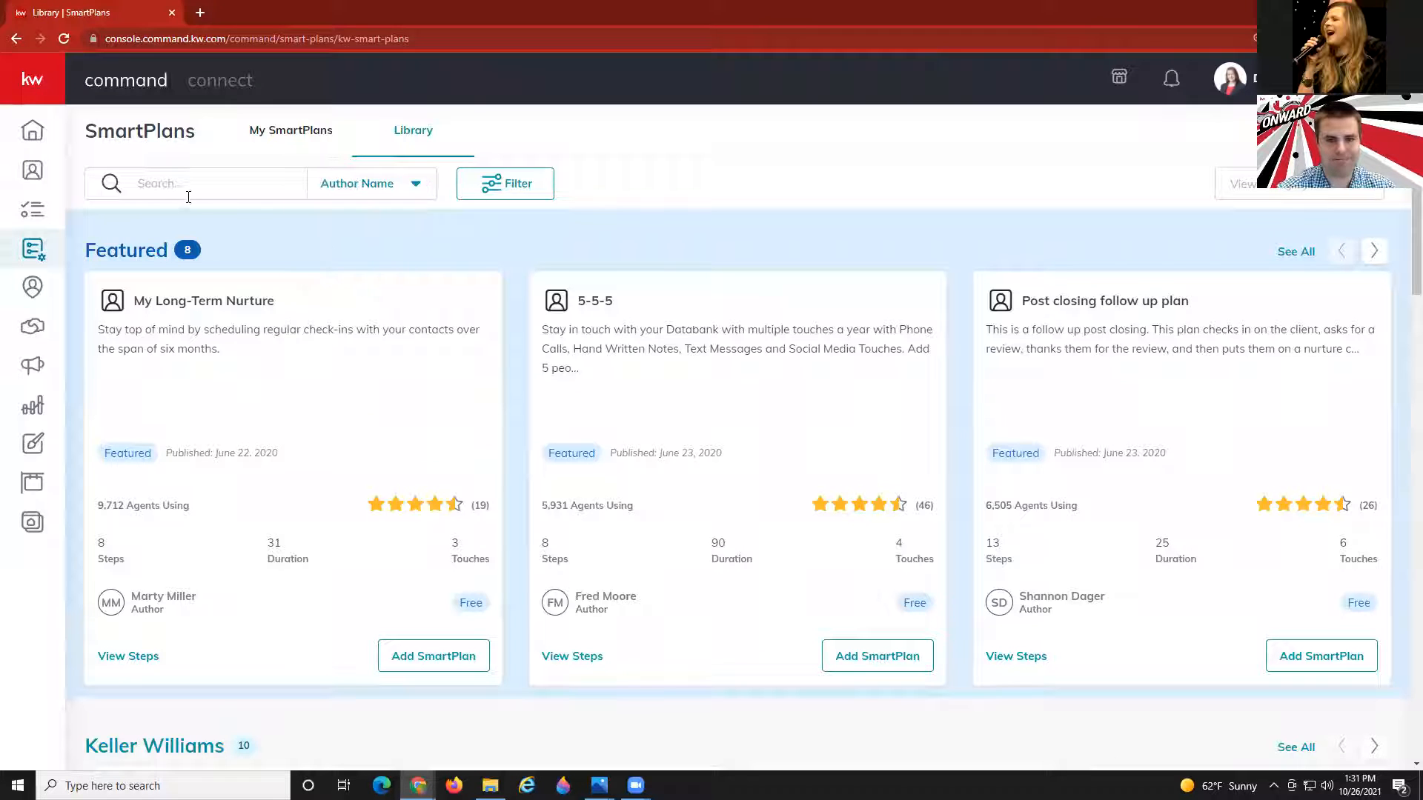
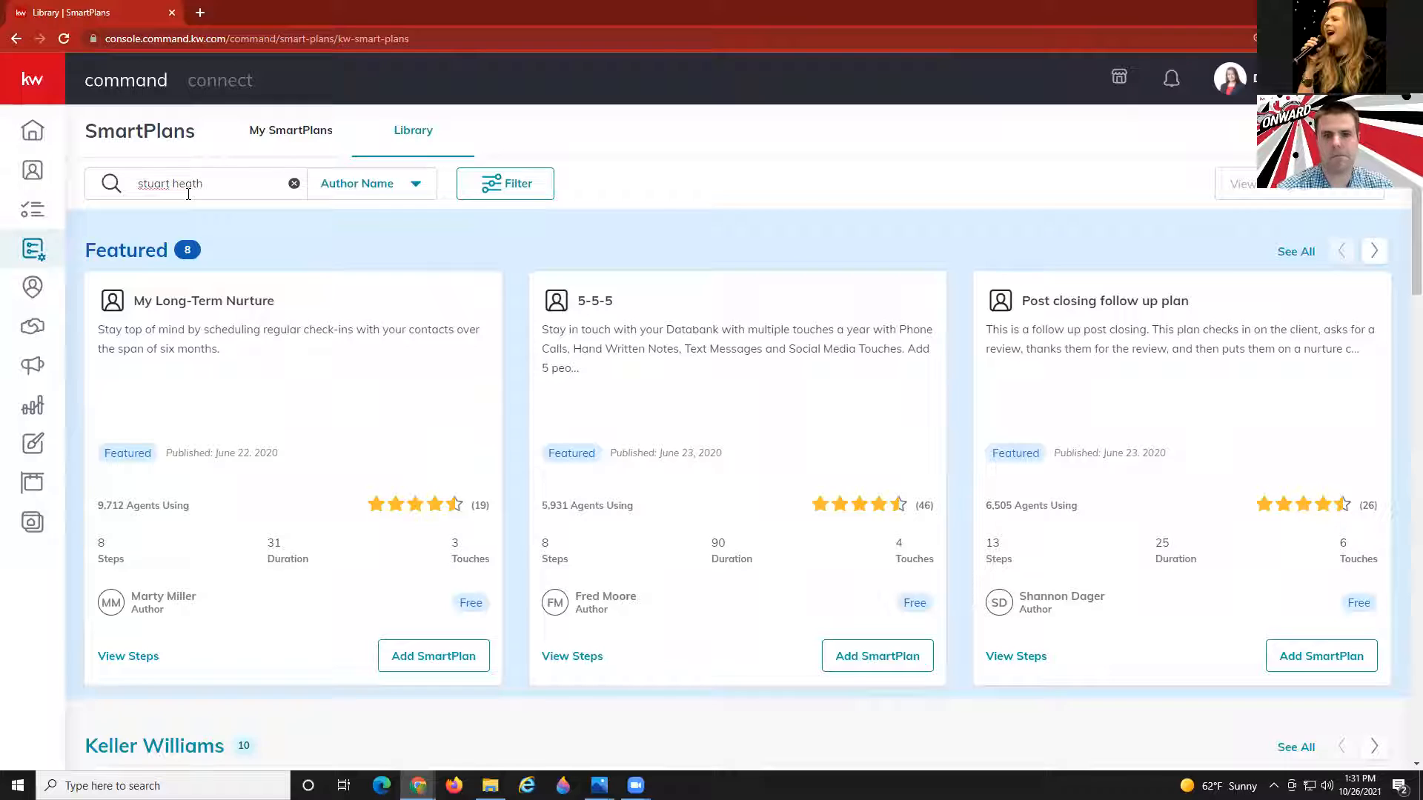
key("Return")
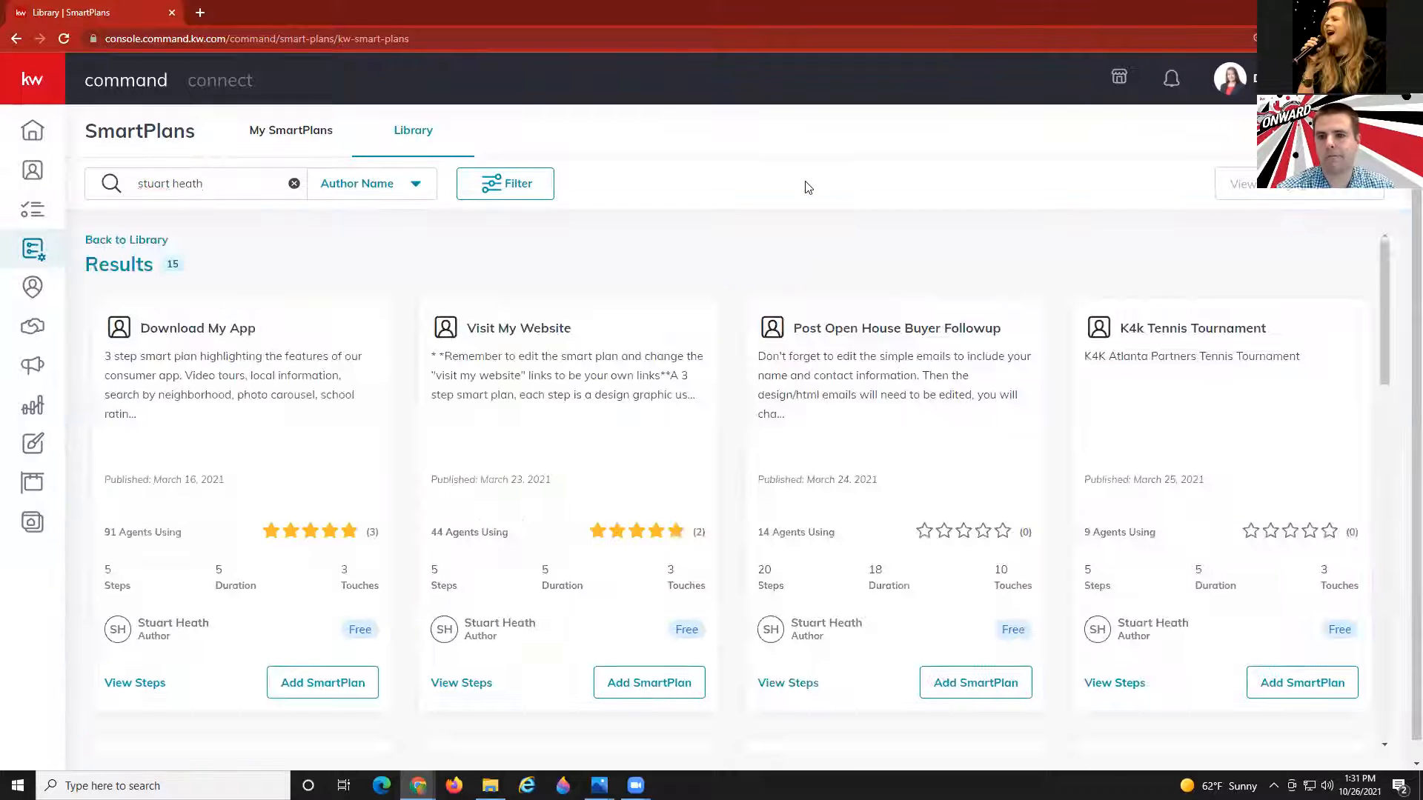
Sort the 15 author results by Newest, bringing Open House Follow-up Take 2 Part 1 and Part 2 to the top.
left_click(1225, 184)
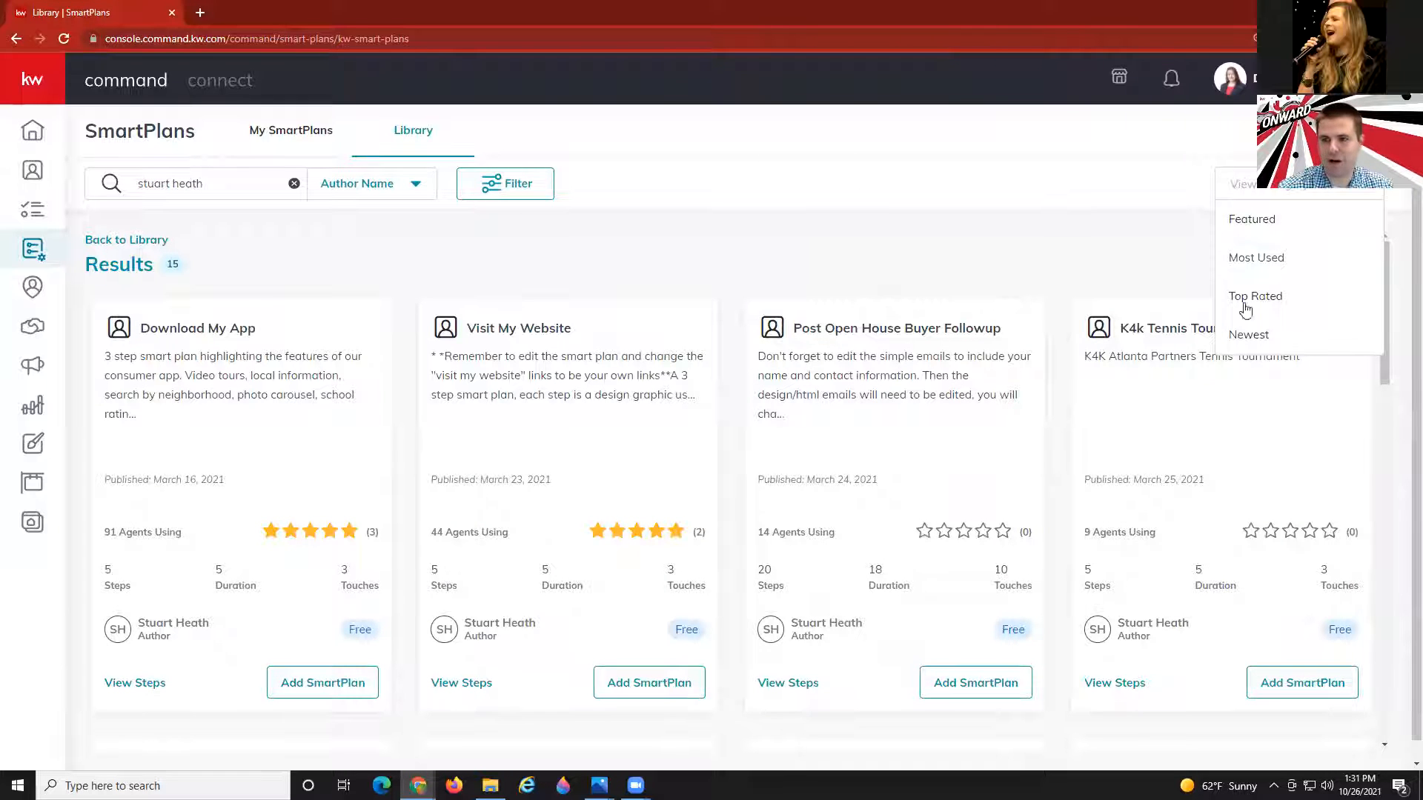
left_click(1247, 332)
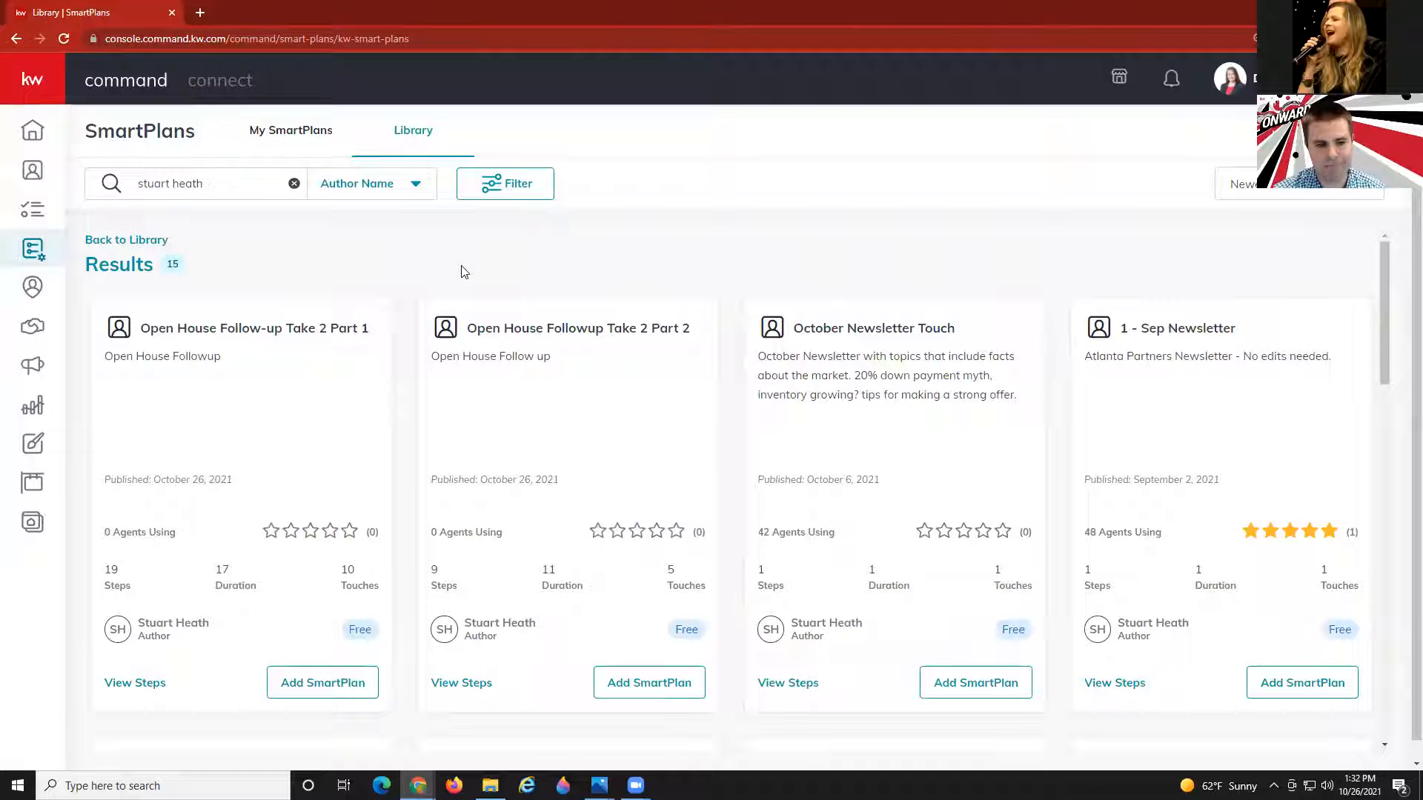
scroll(355, 424, "down", 1)
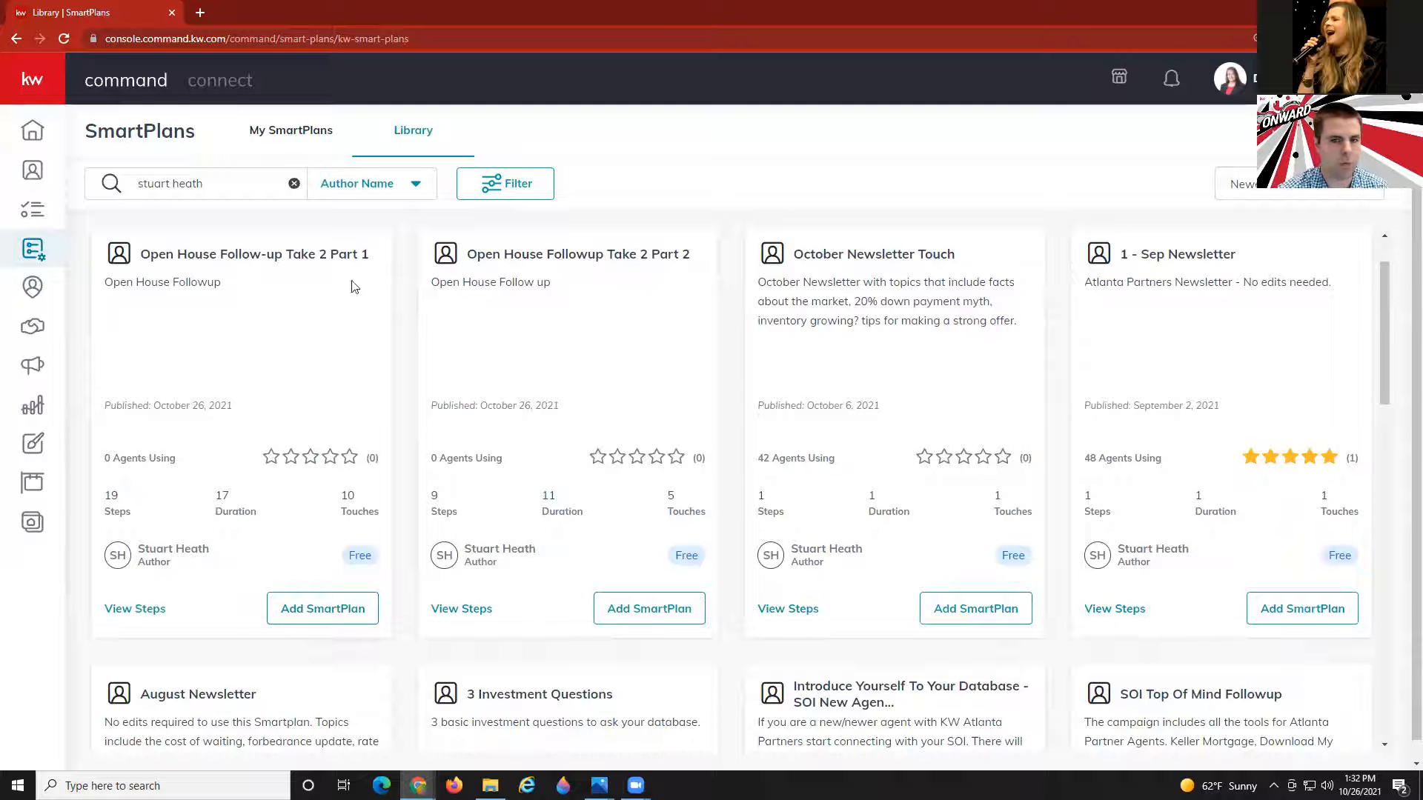
Download the Part 1 bundle with its linked Part 2 and Quarterly Call plans.
left_click(319, 614)
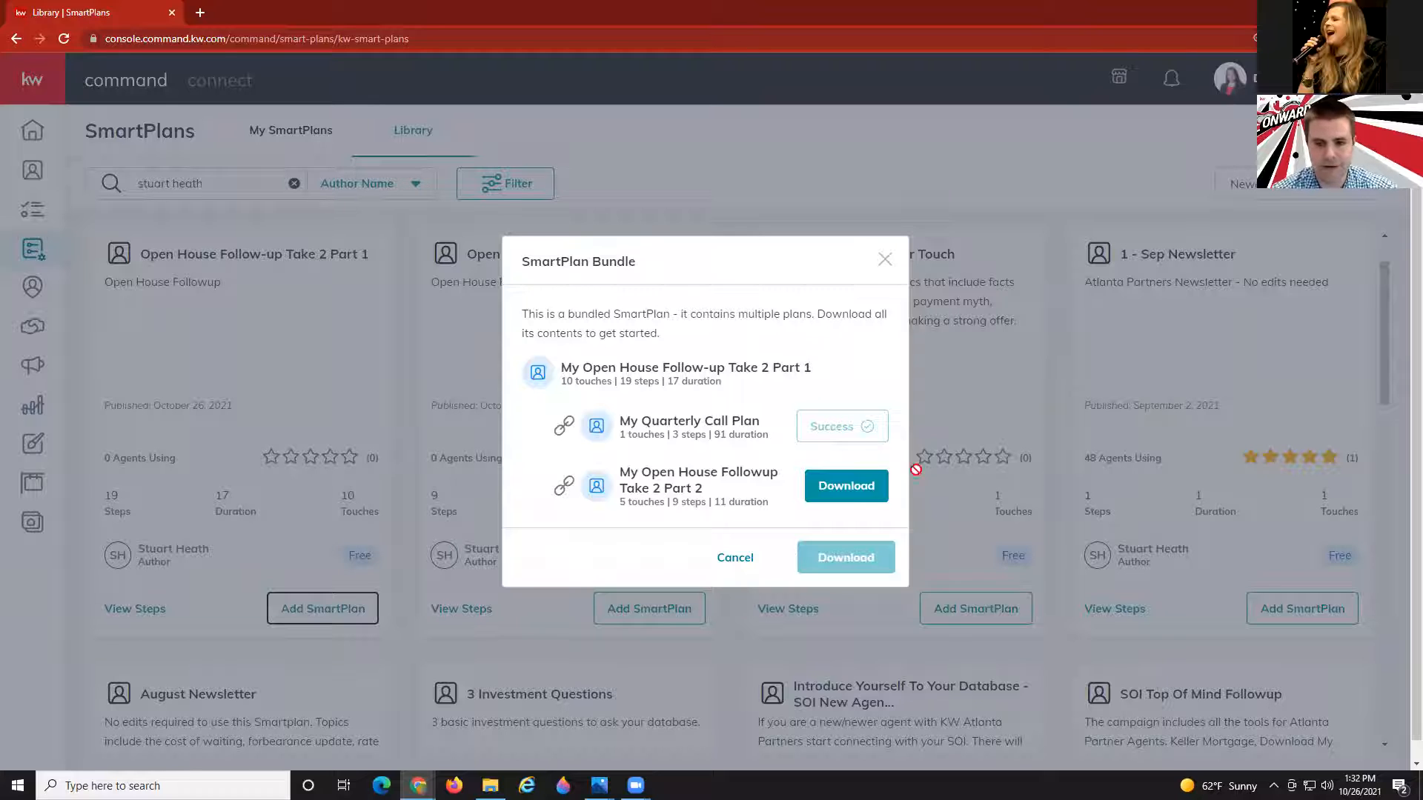
left_click(842, 488)
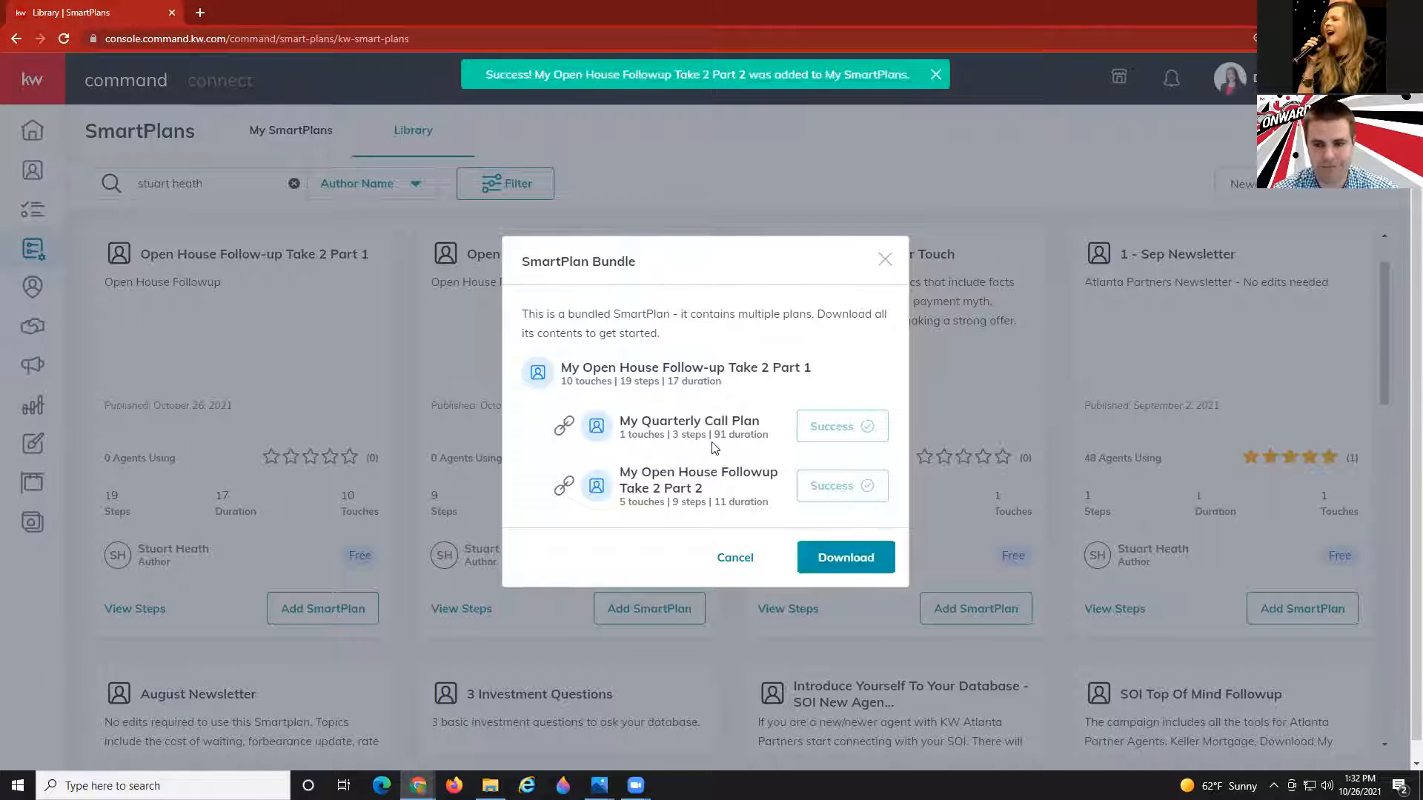
left_click(836, 560)
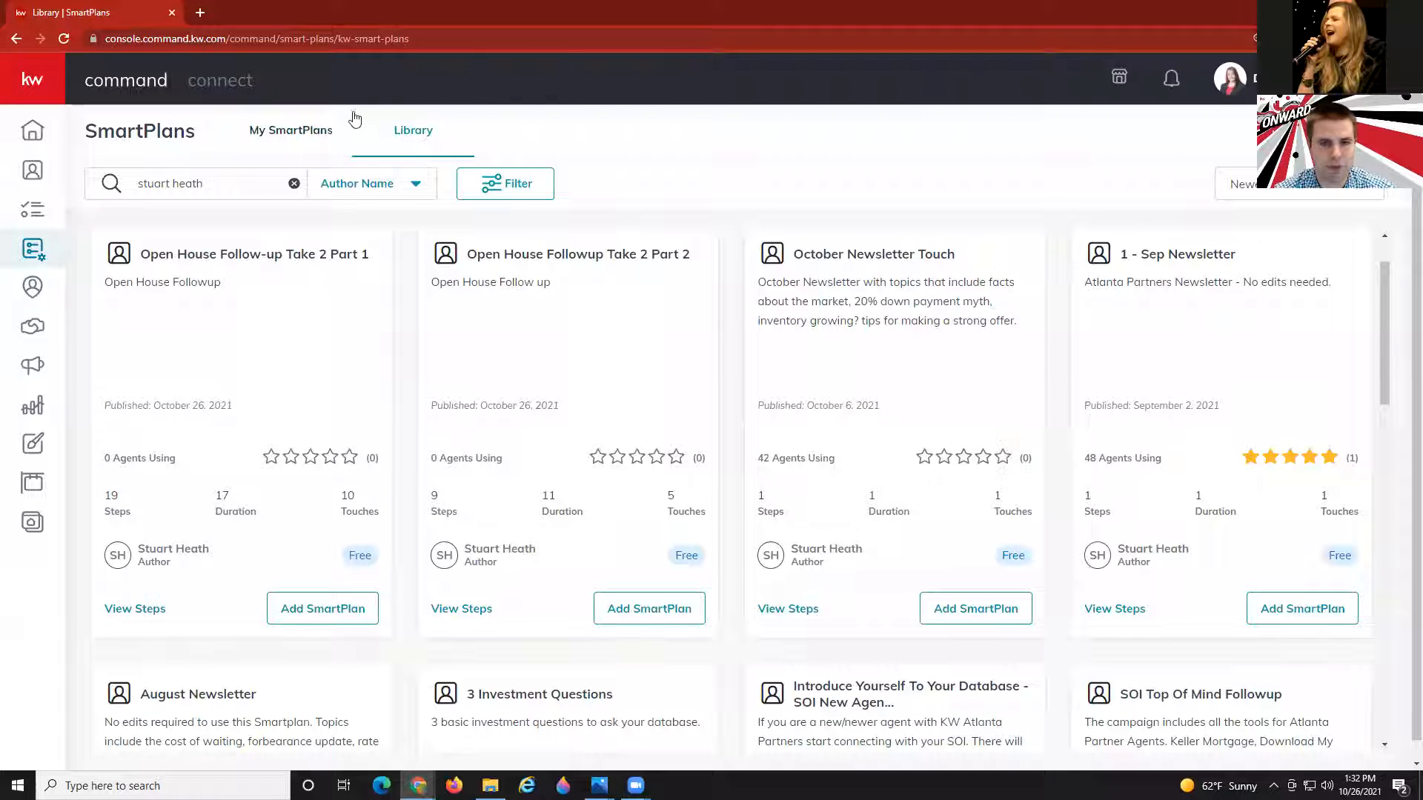
In My SmartPlans (22 plans), filter Part 1's contacts by the 'open house' tag, find none, and close.
left_click(283, 145)
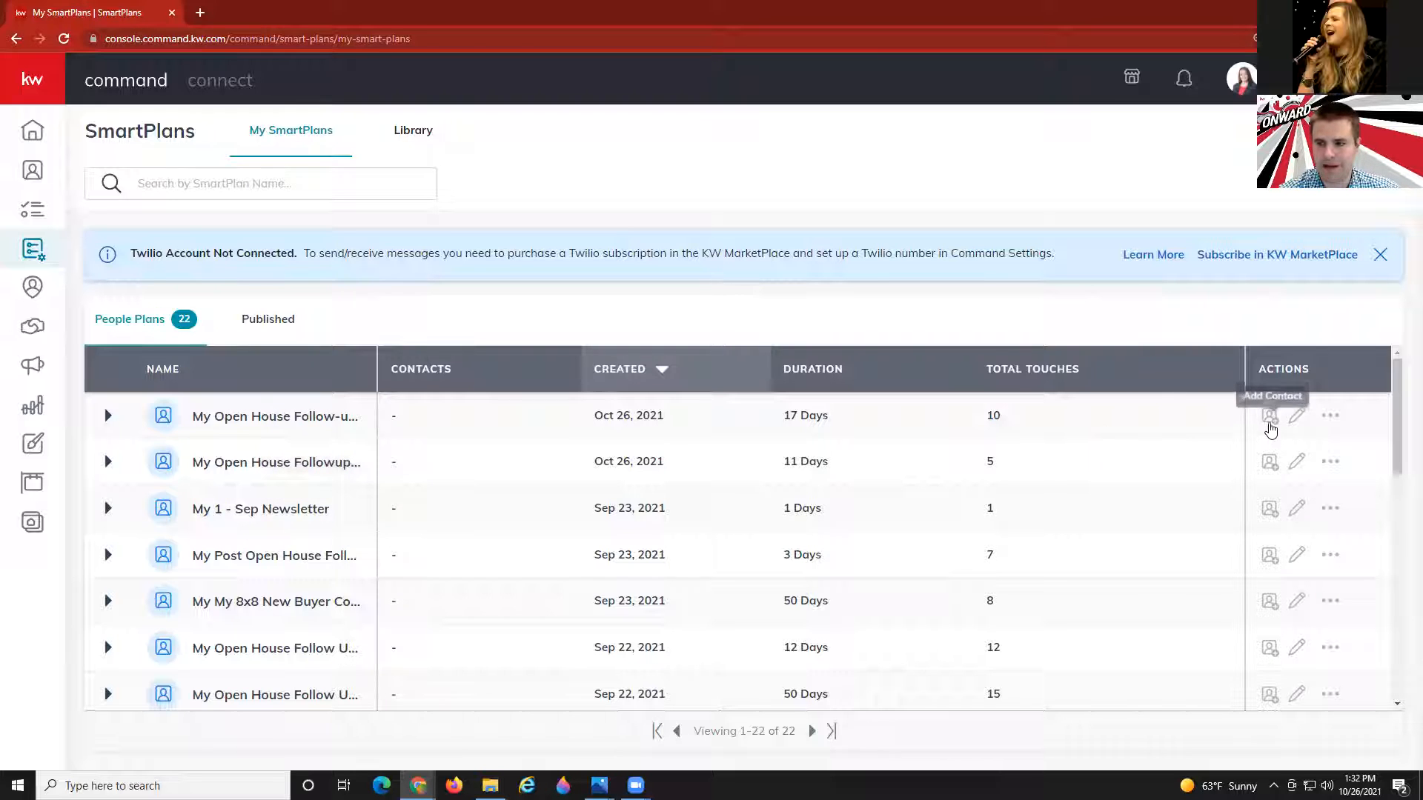
left_click(1269, 423)
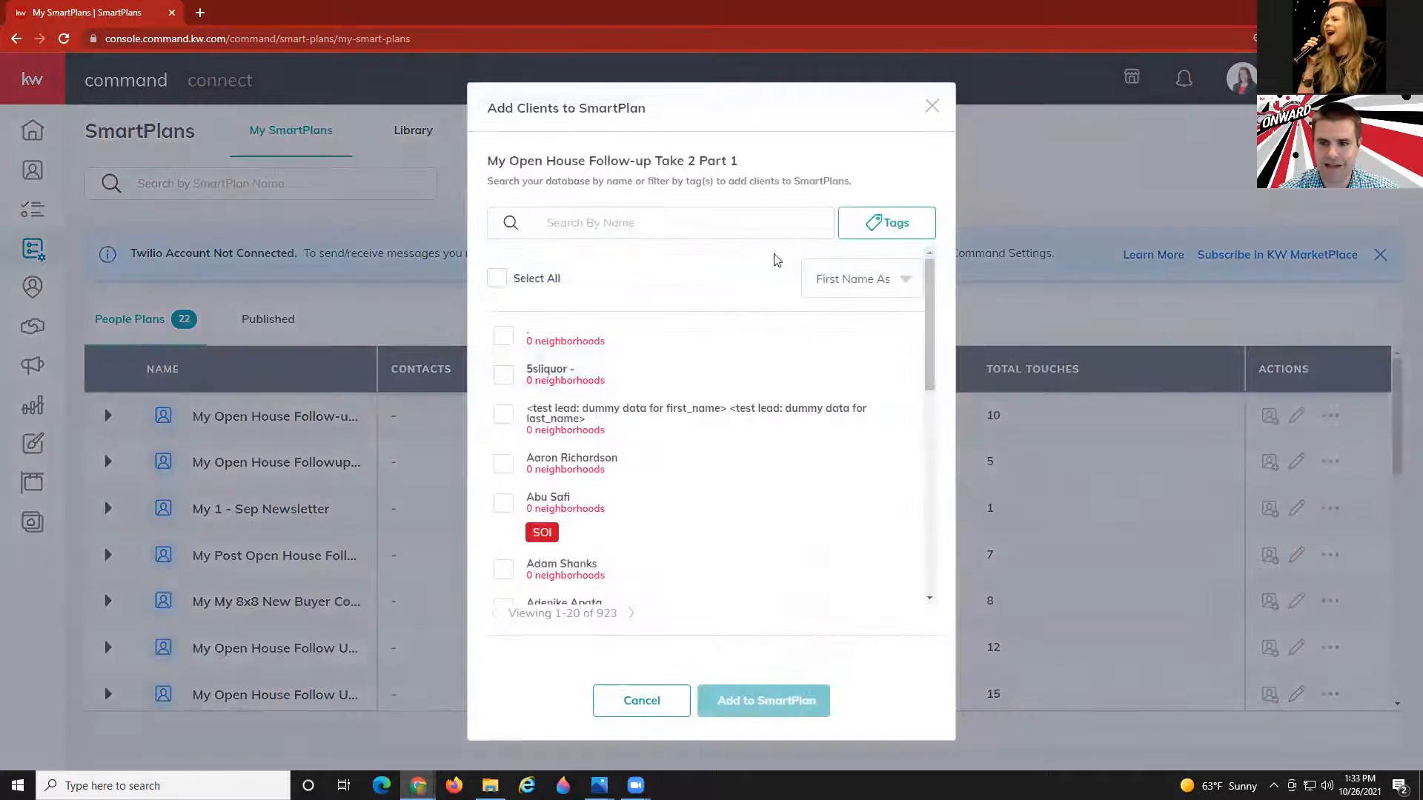
left_click(863, 224)
left_click(809, 273)
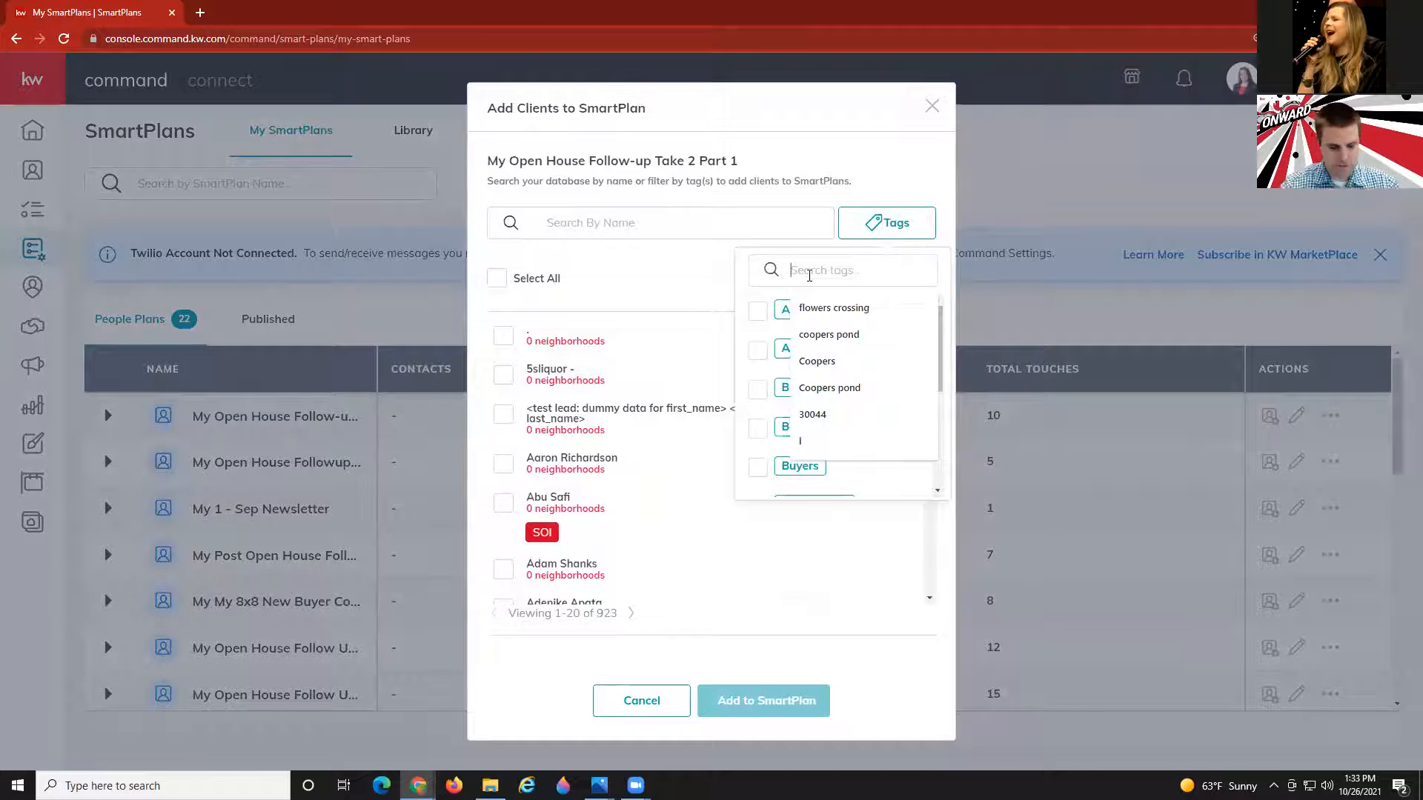
type("open house")
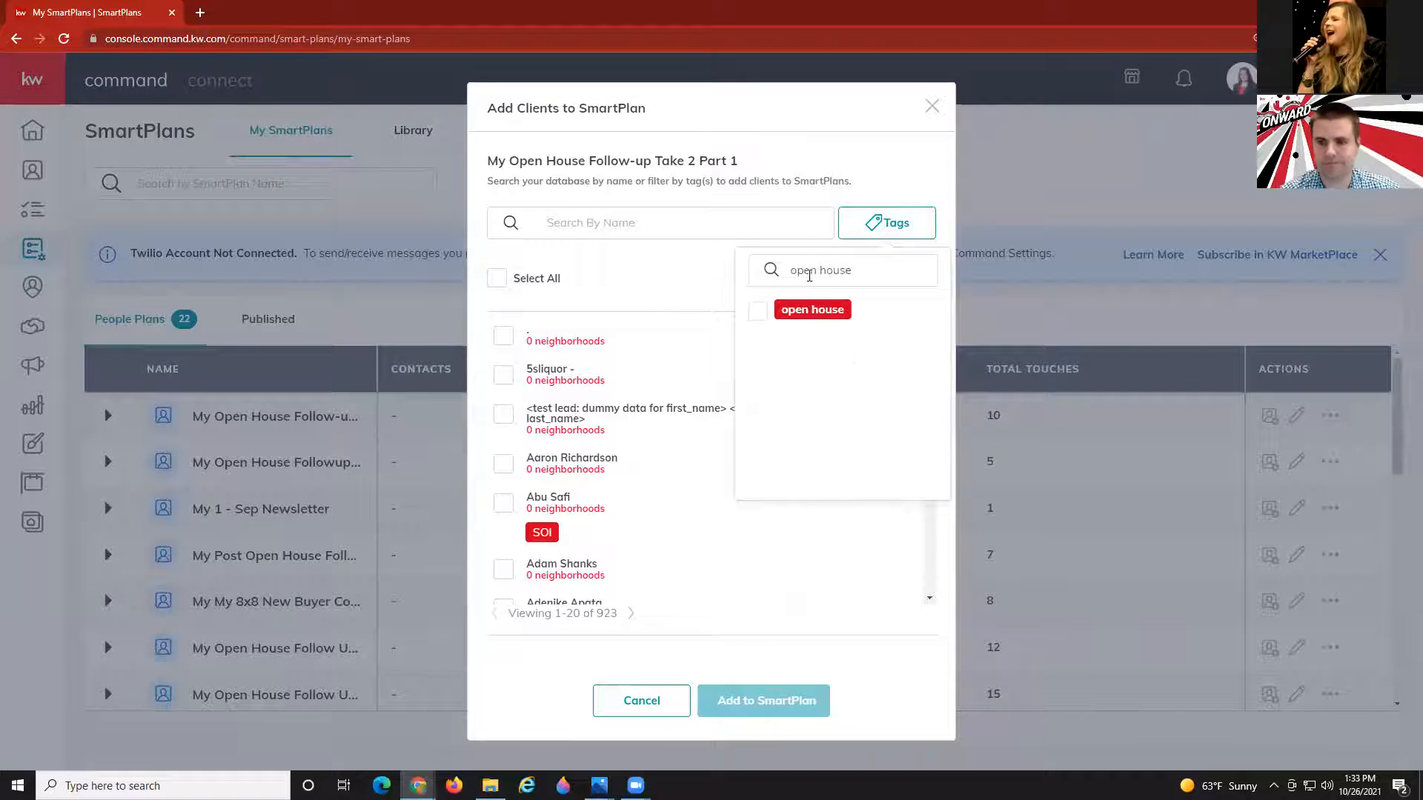
left_click(758, 311)
left_click(655, 263)
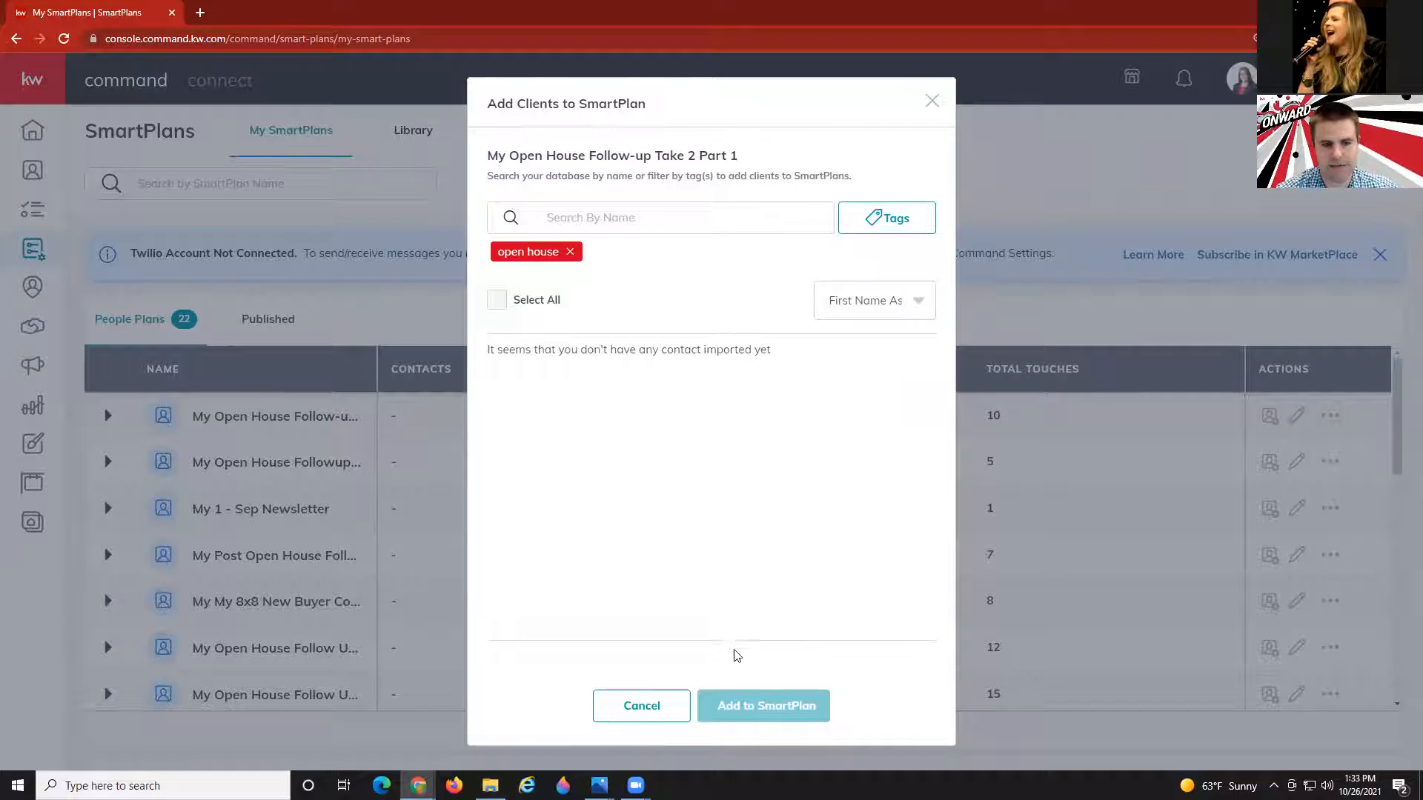
left_click(931, 100)
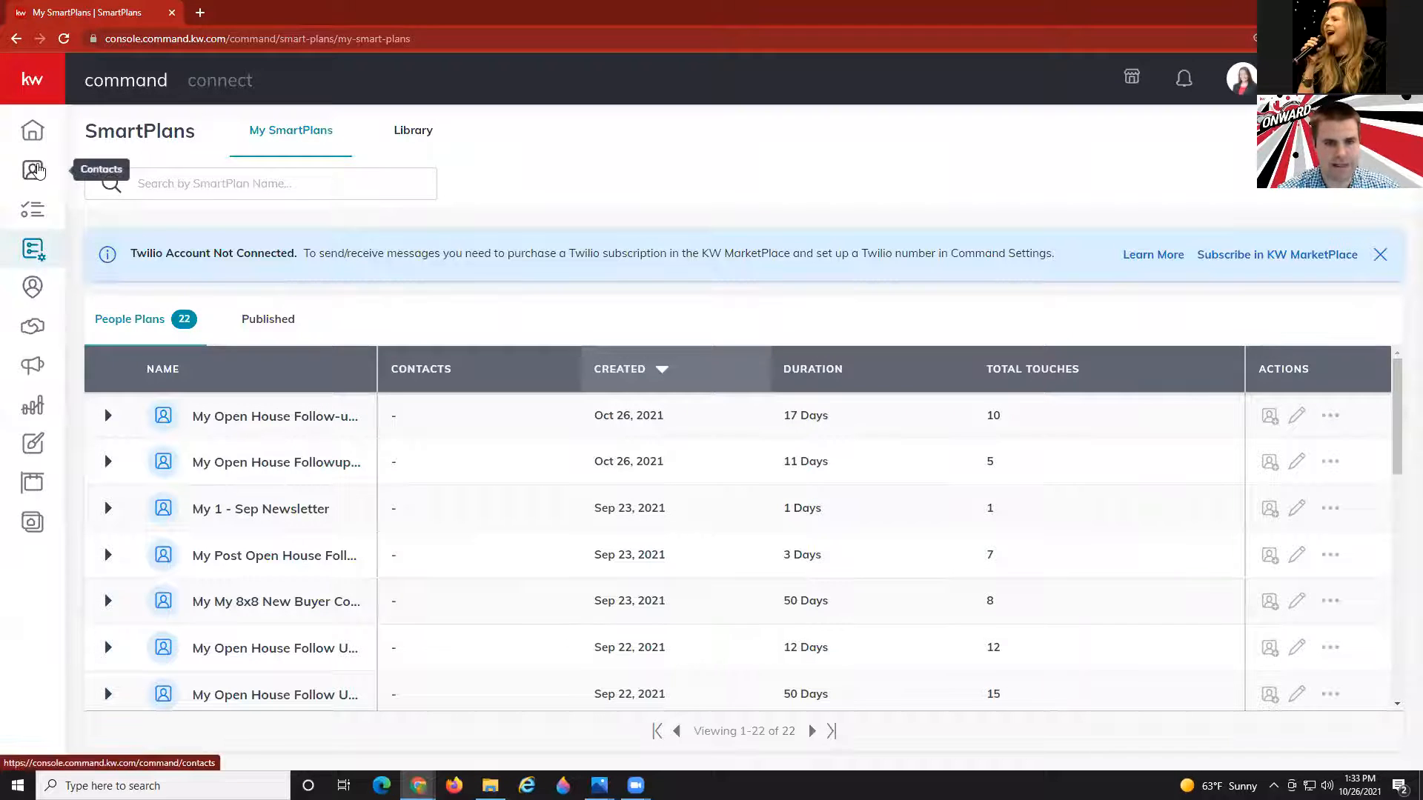
Select all 101 contacts and choose the Add to SmartPlan bulk action.
left_click(37, 171)
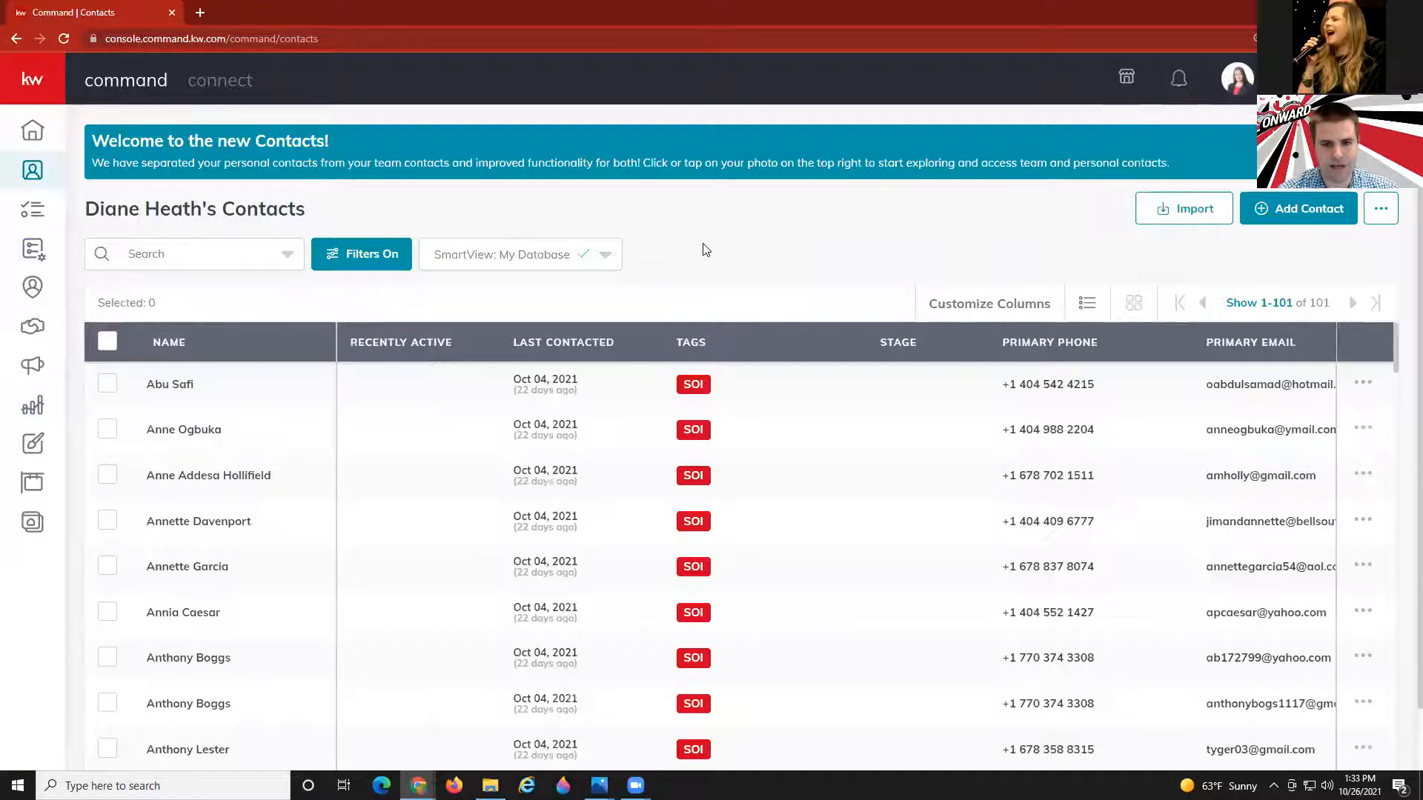
left_click(1260, 304)
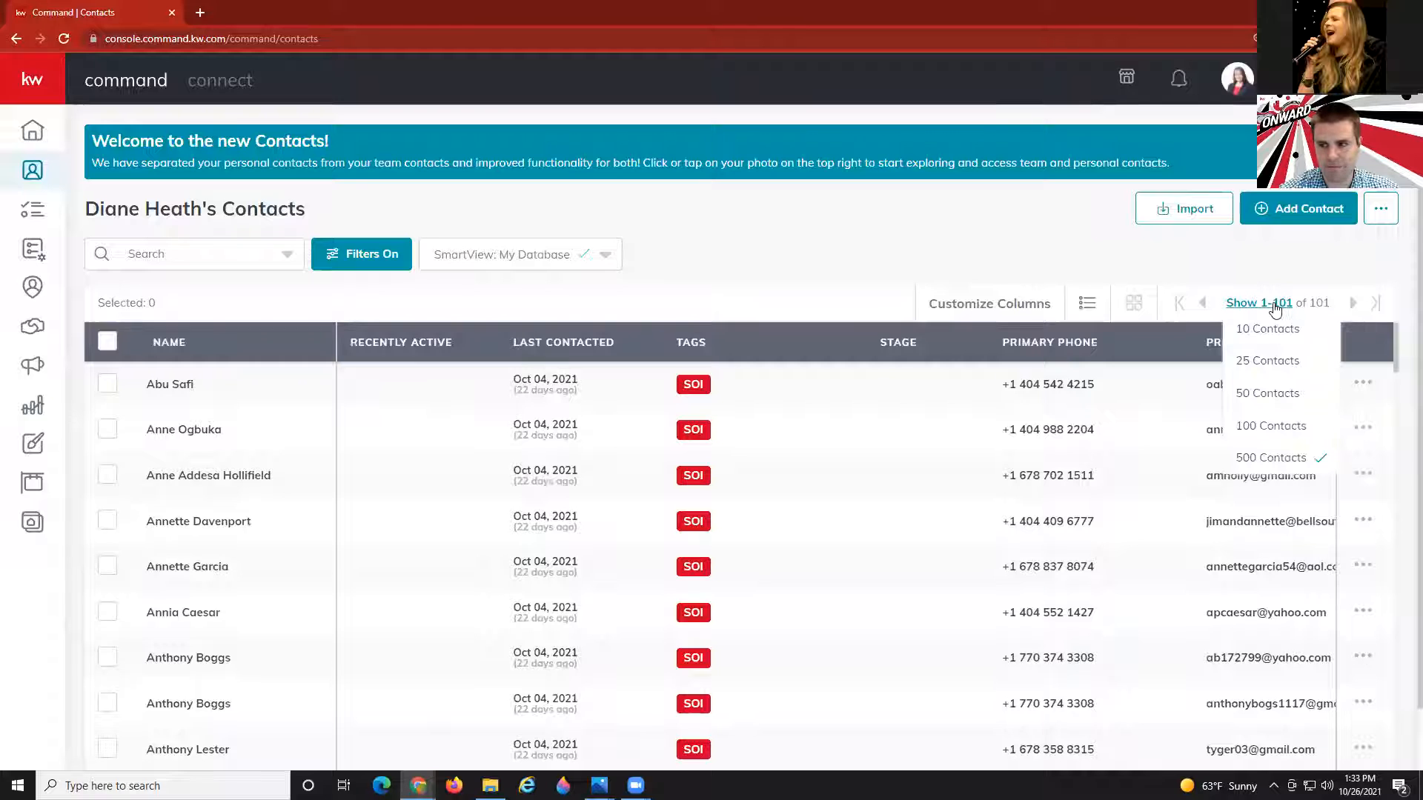
left_click(890, 239)
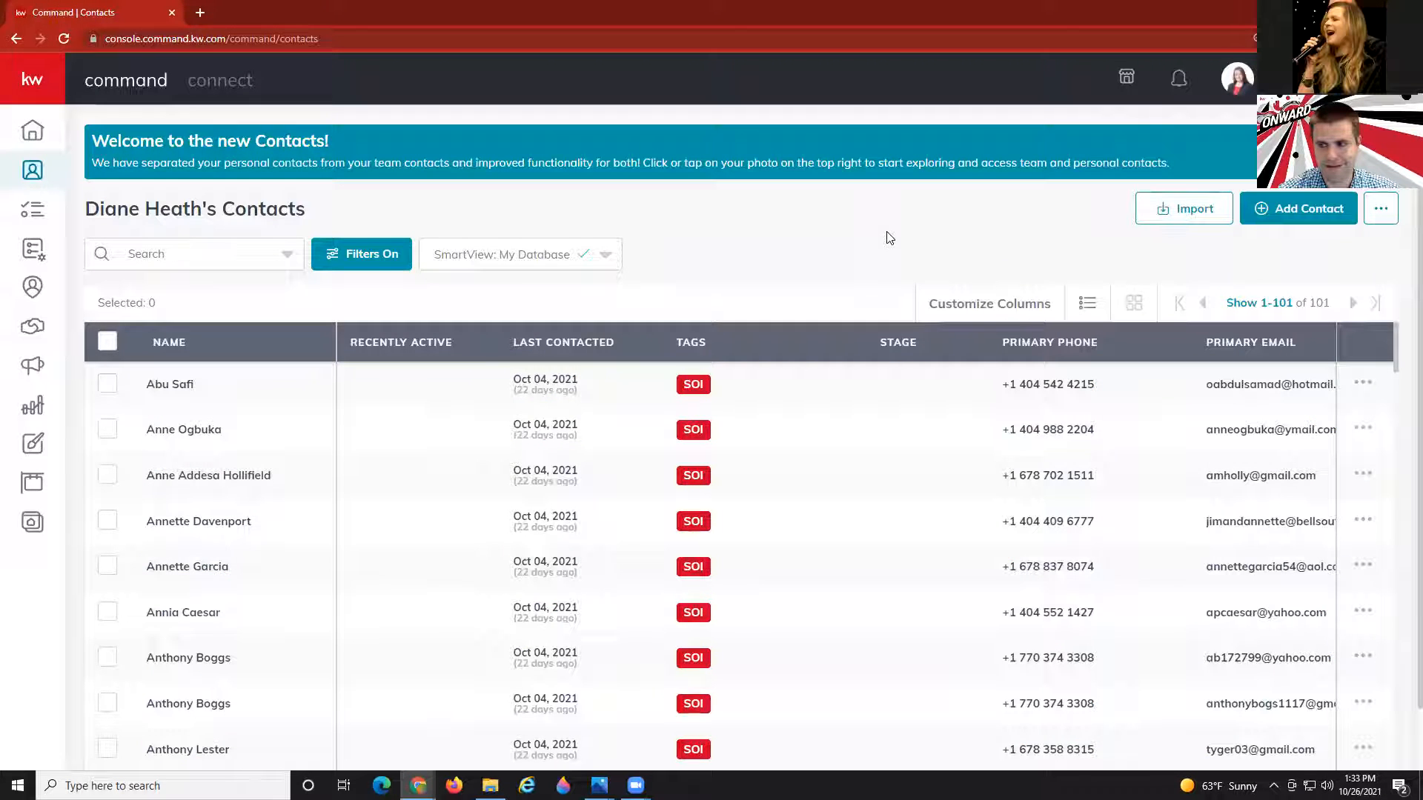
left_click(107, 342)
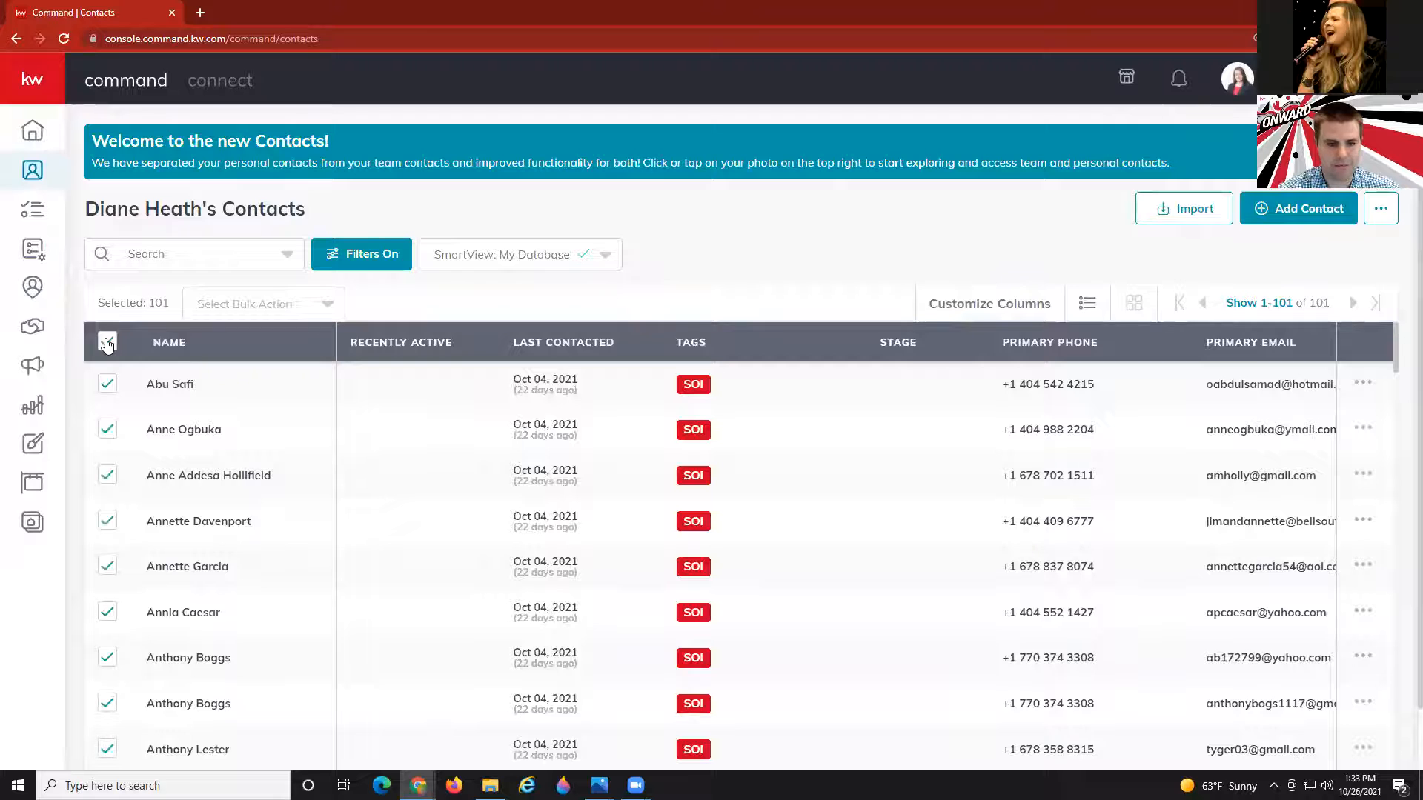
left_click(231, 302)
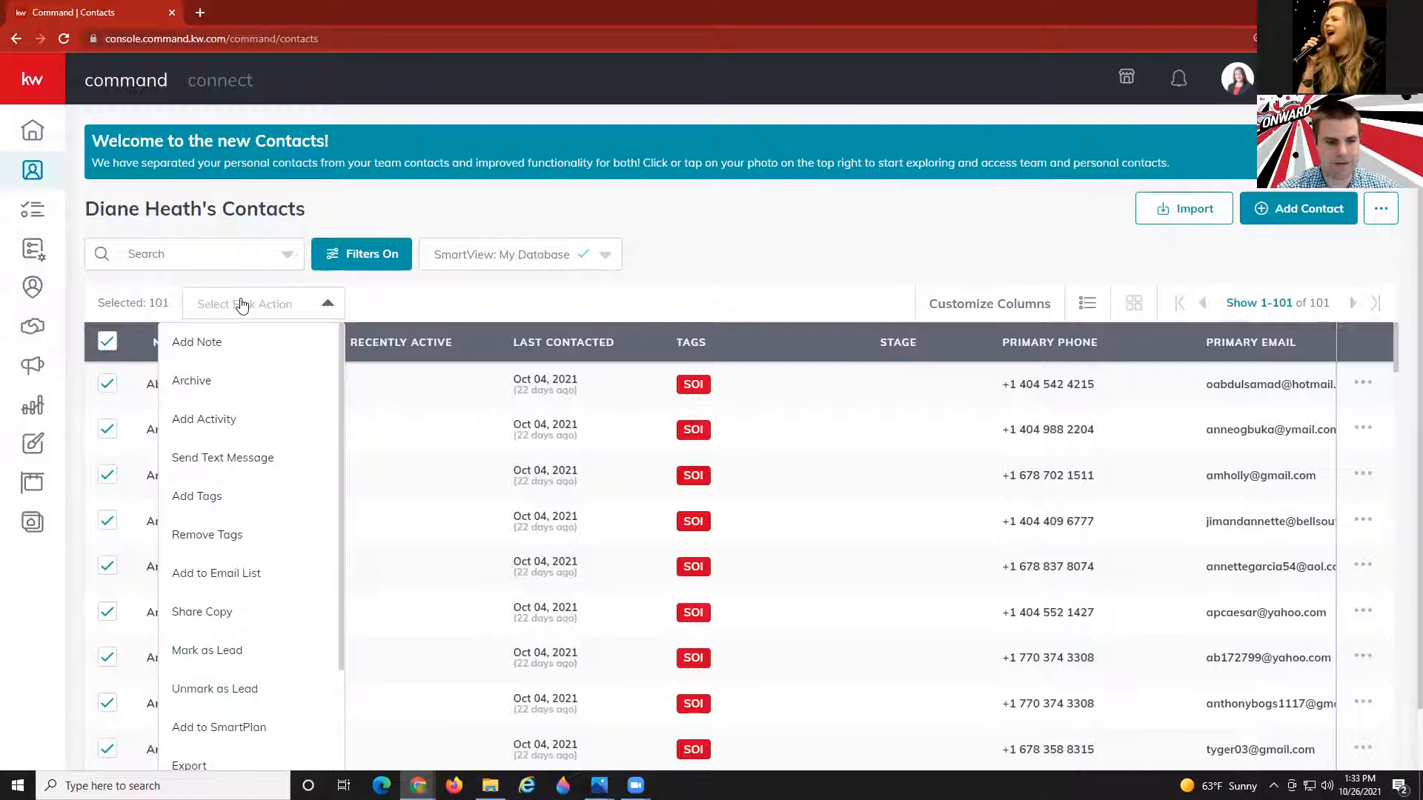
left_click(217, 728)
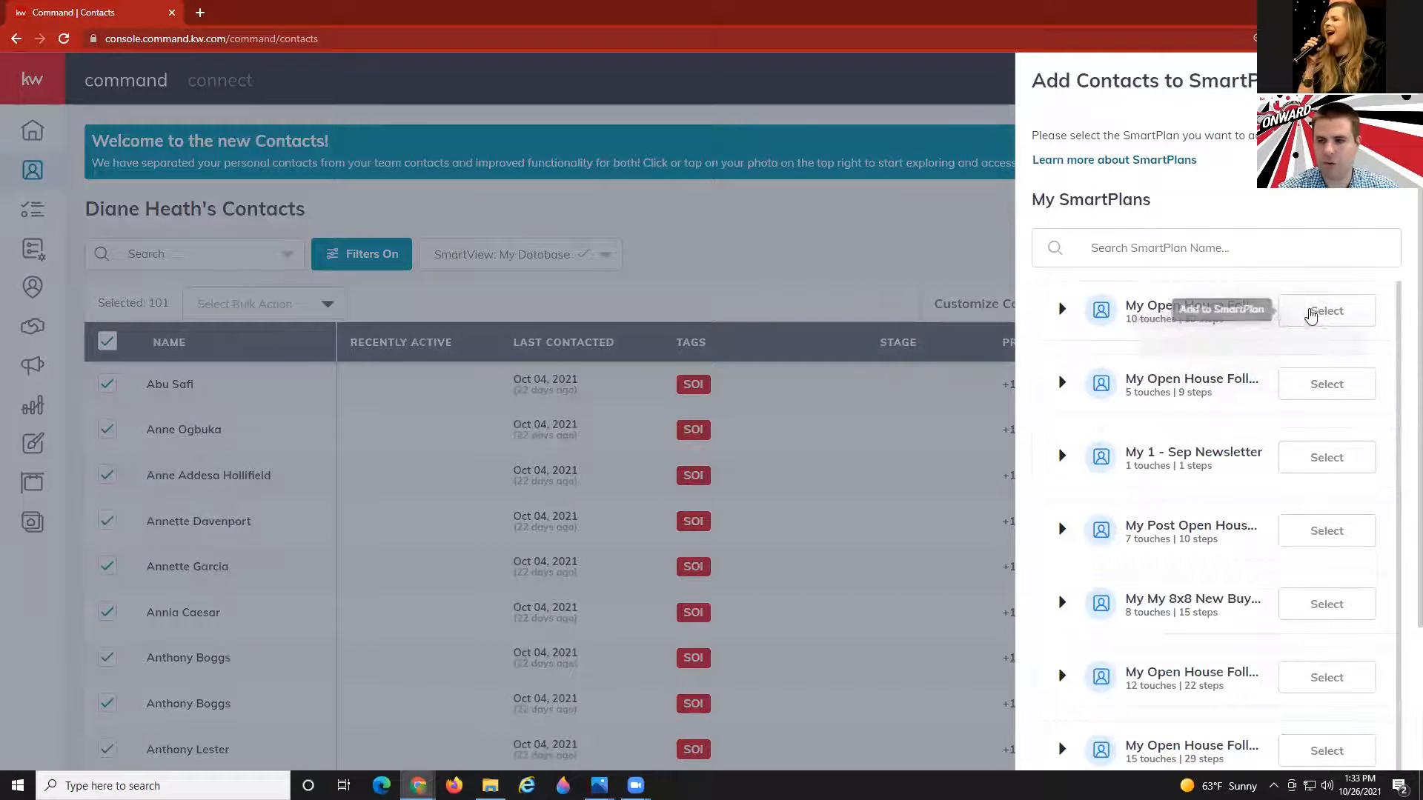
Pick the Part 1 plan, try a staggered start with higher daily maximum, then cancel without assigning.
left_click(1314, 310)
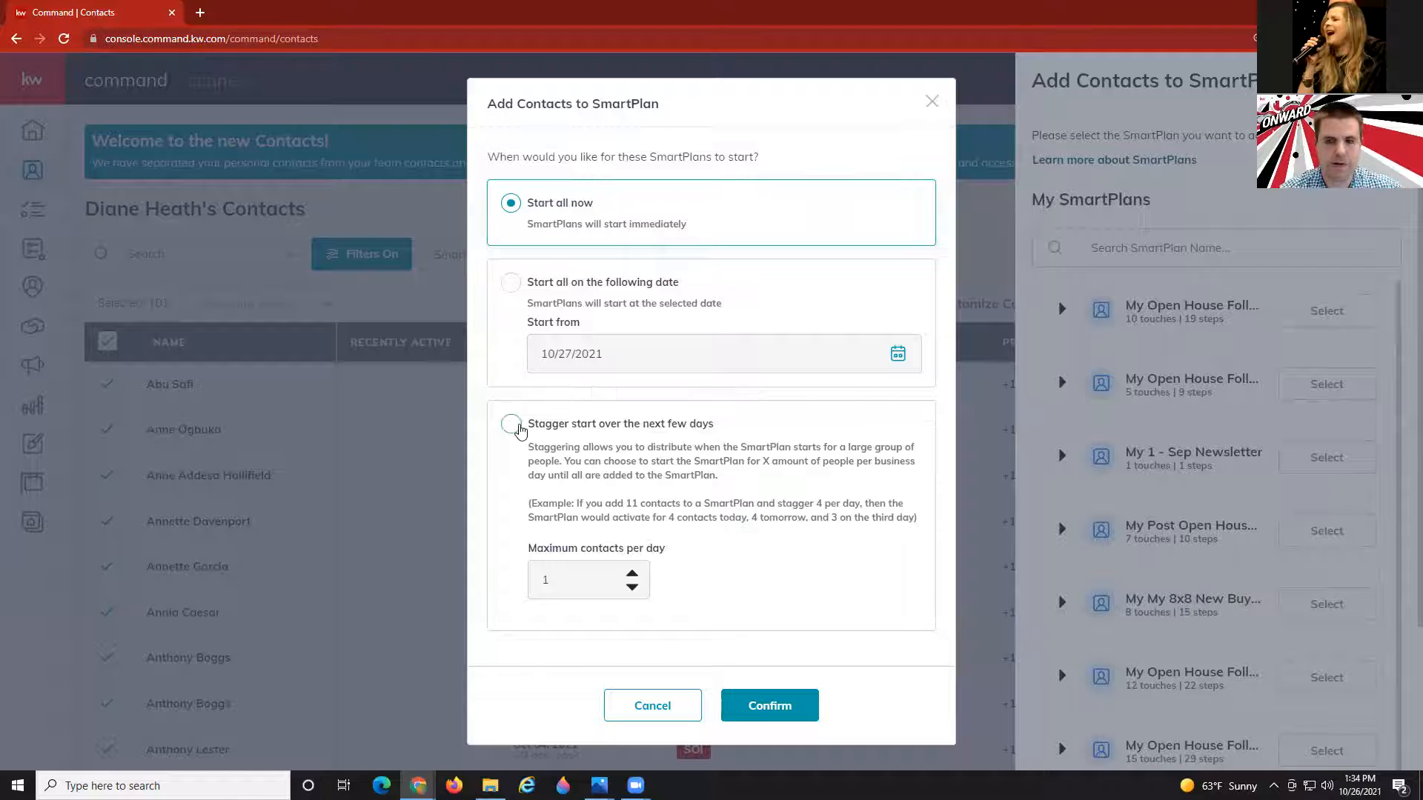
left_click(511, 423)
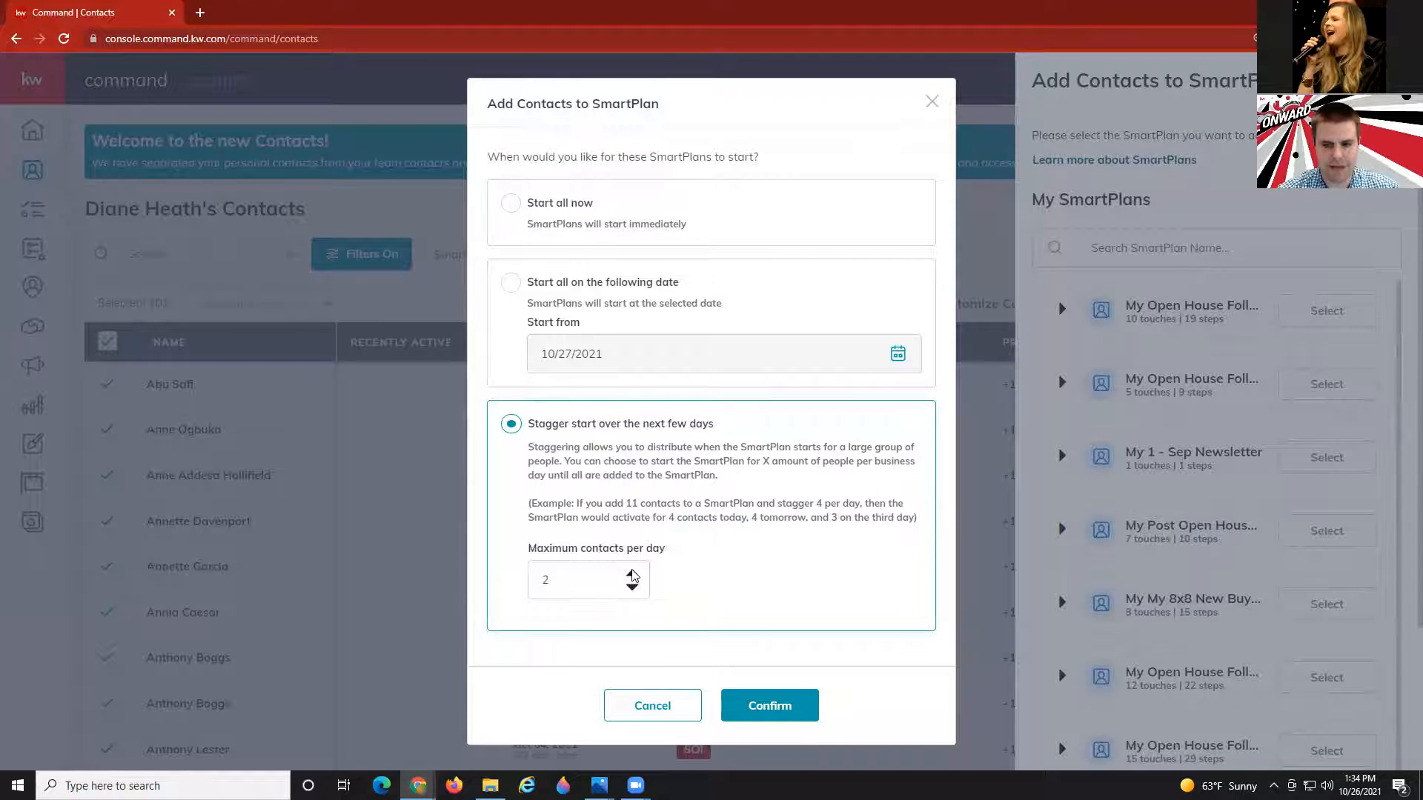
left_click(633, 576)
left_click(633, 575)
left_click(633, 576)
left_click(633, 575)
left_click(633, 575)
left_click(633, 575)
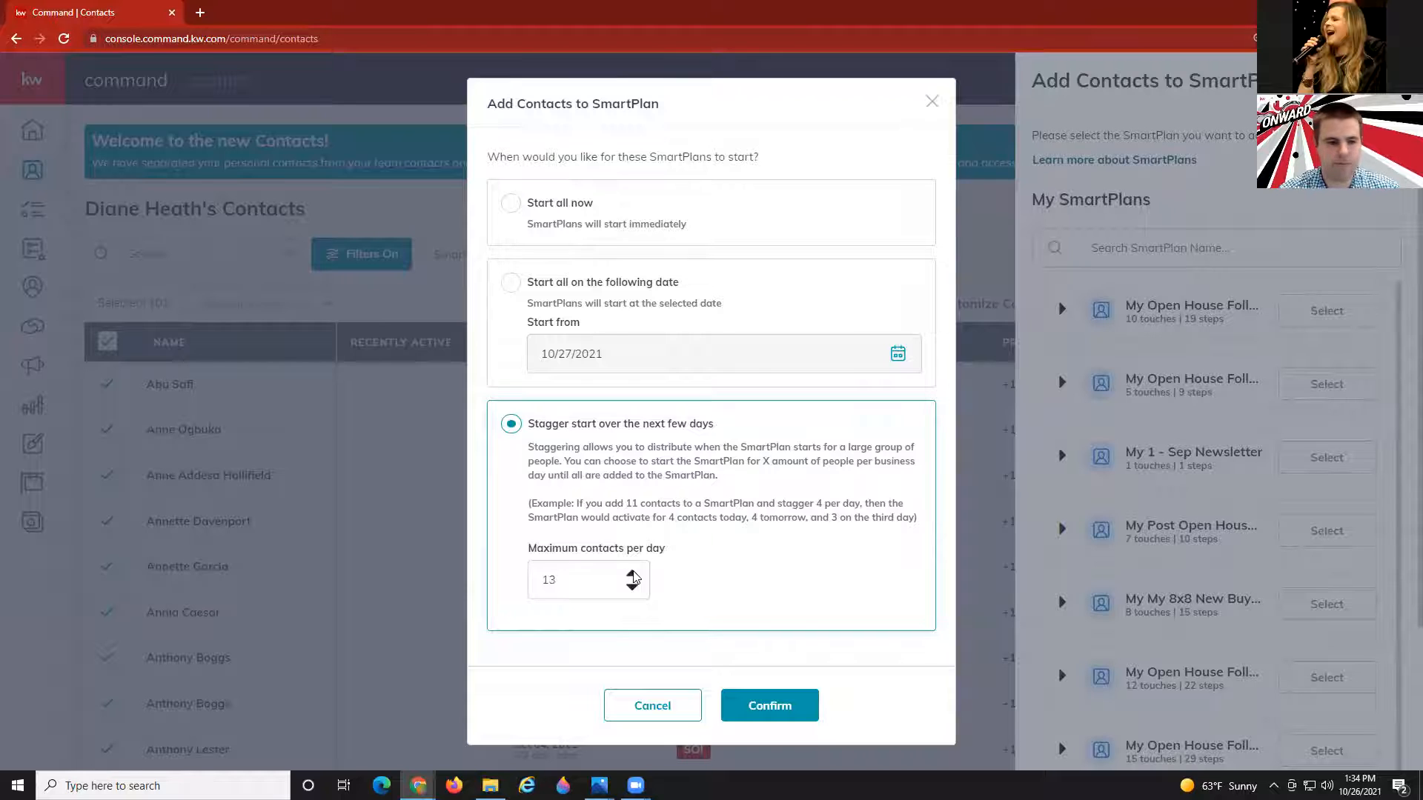
left_click(633, 576)
left_click(633, 575)
left_click(633, 576)
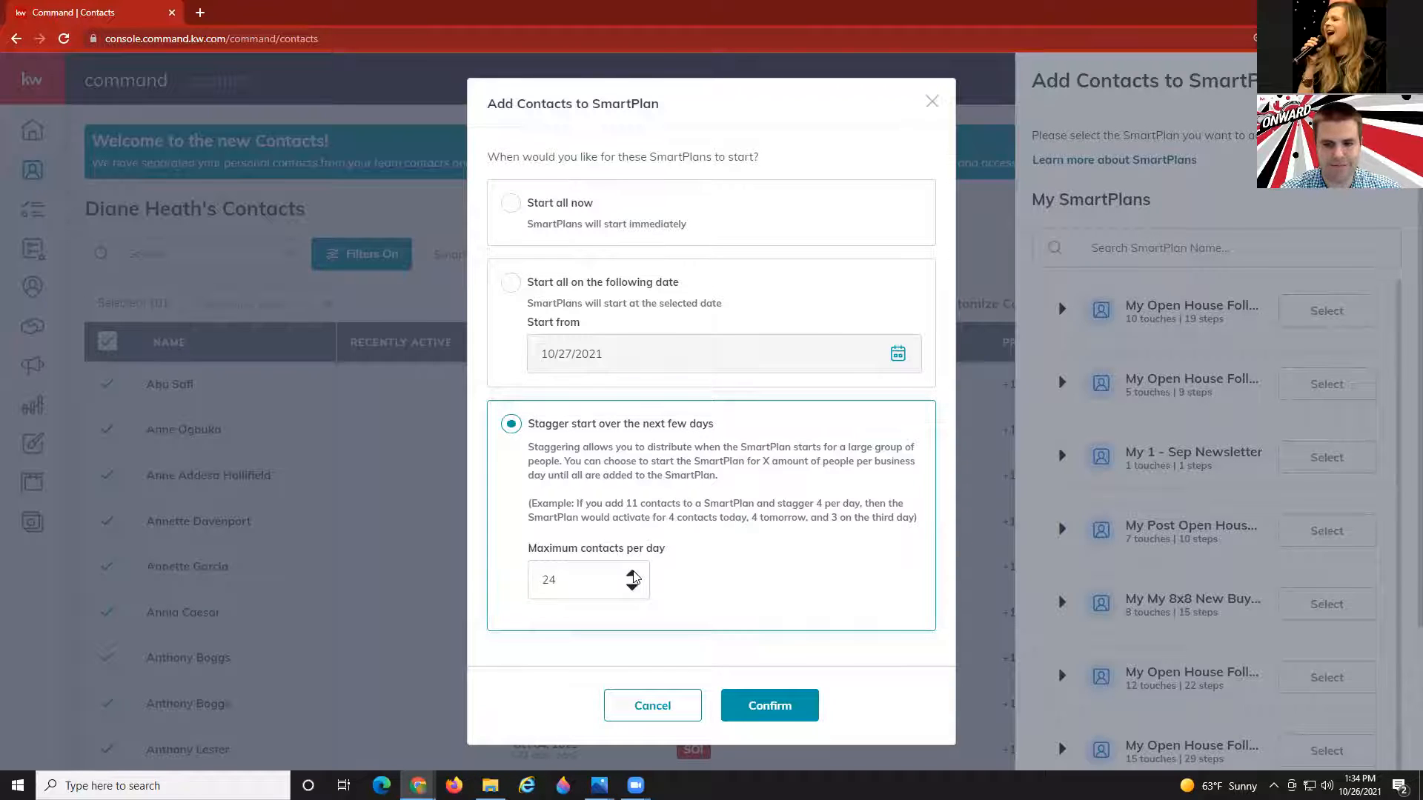
left_click(633, 576)
left_click(632, 576)
left_click(633, 576)
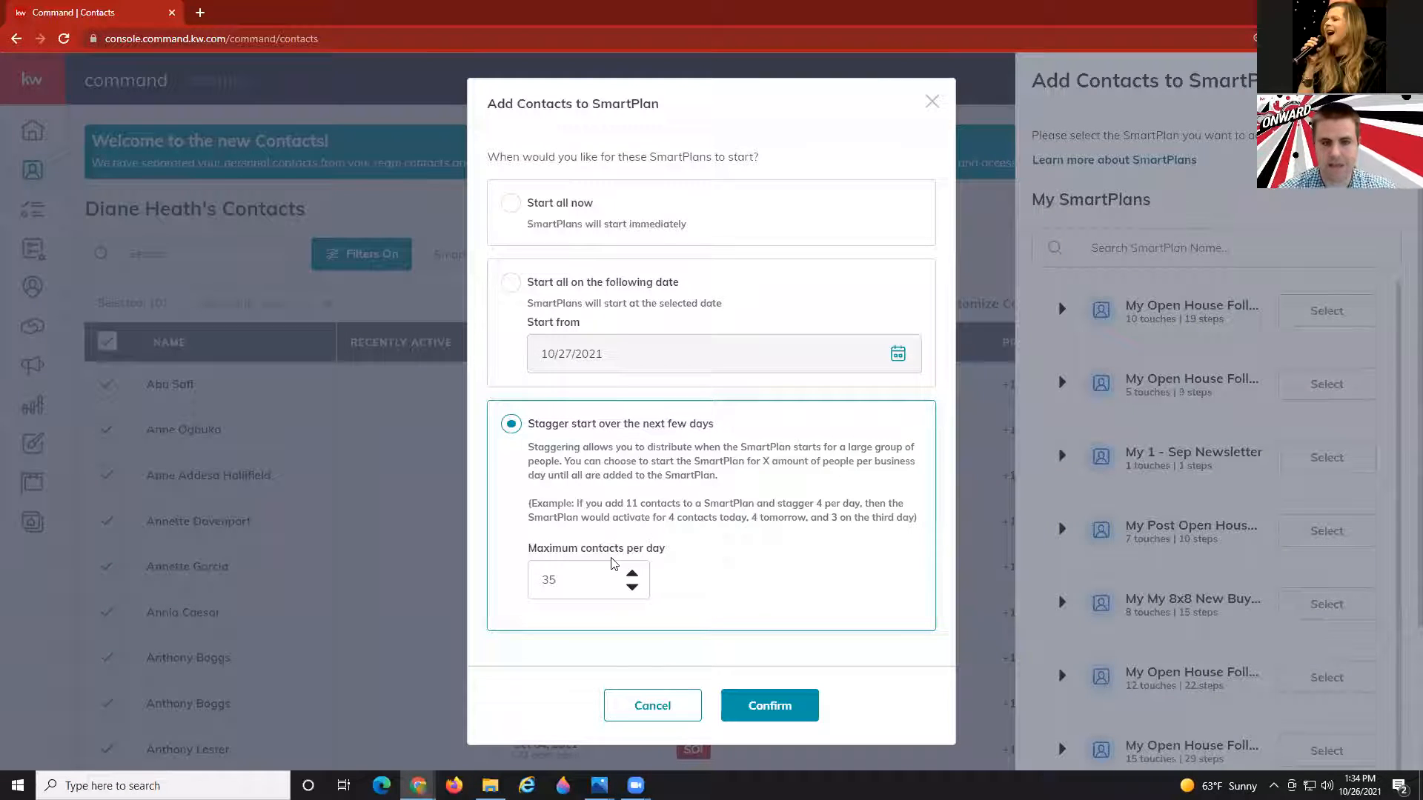
left_click(931, 102)
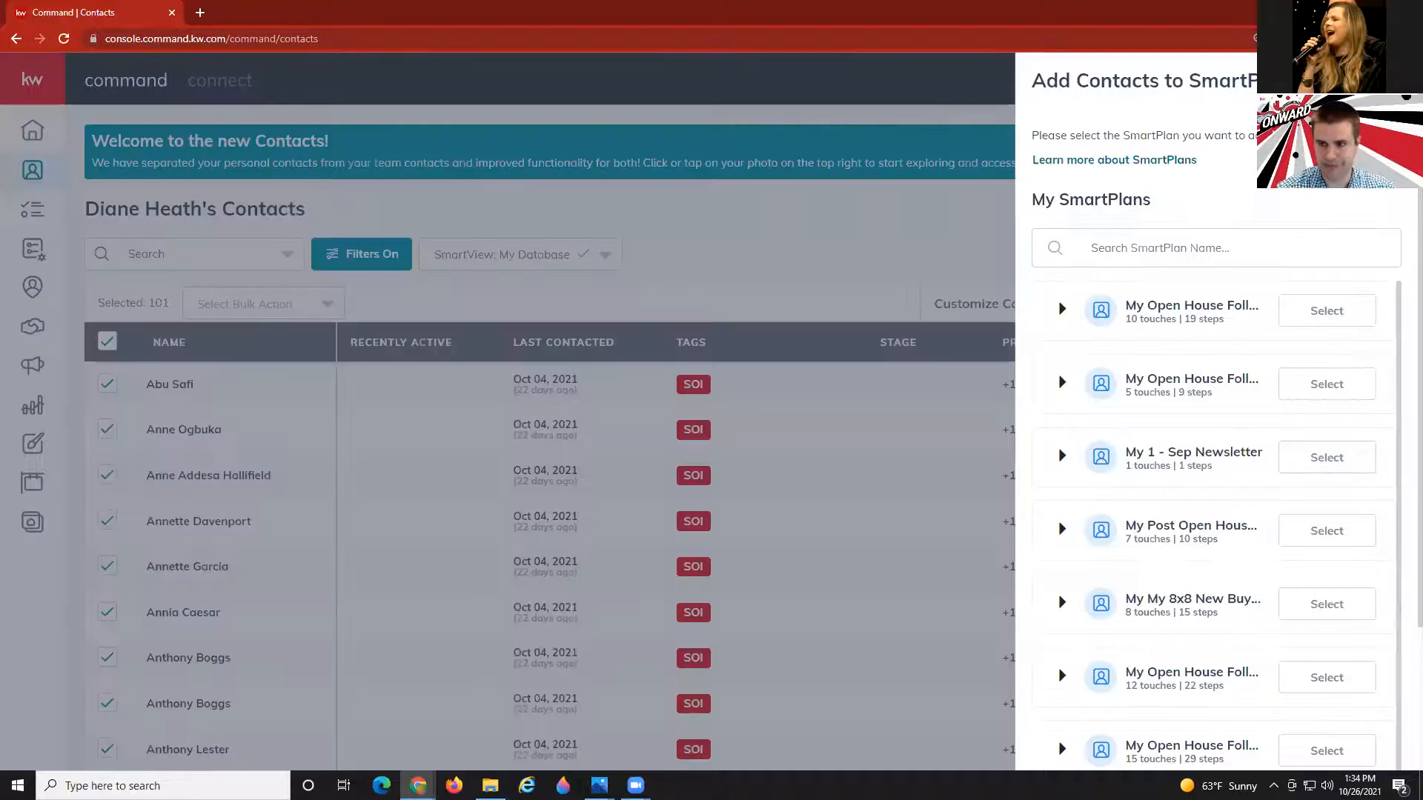
left_click(650, 306)
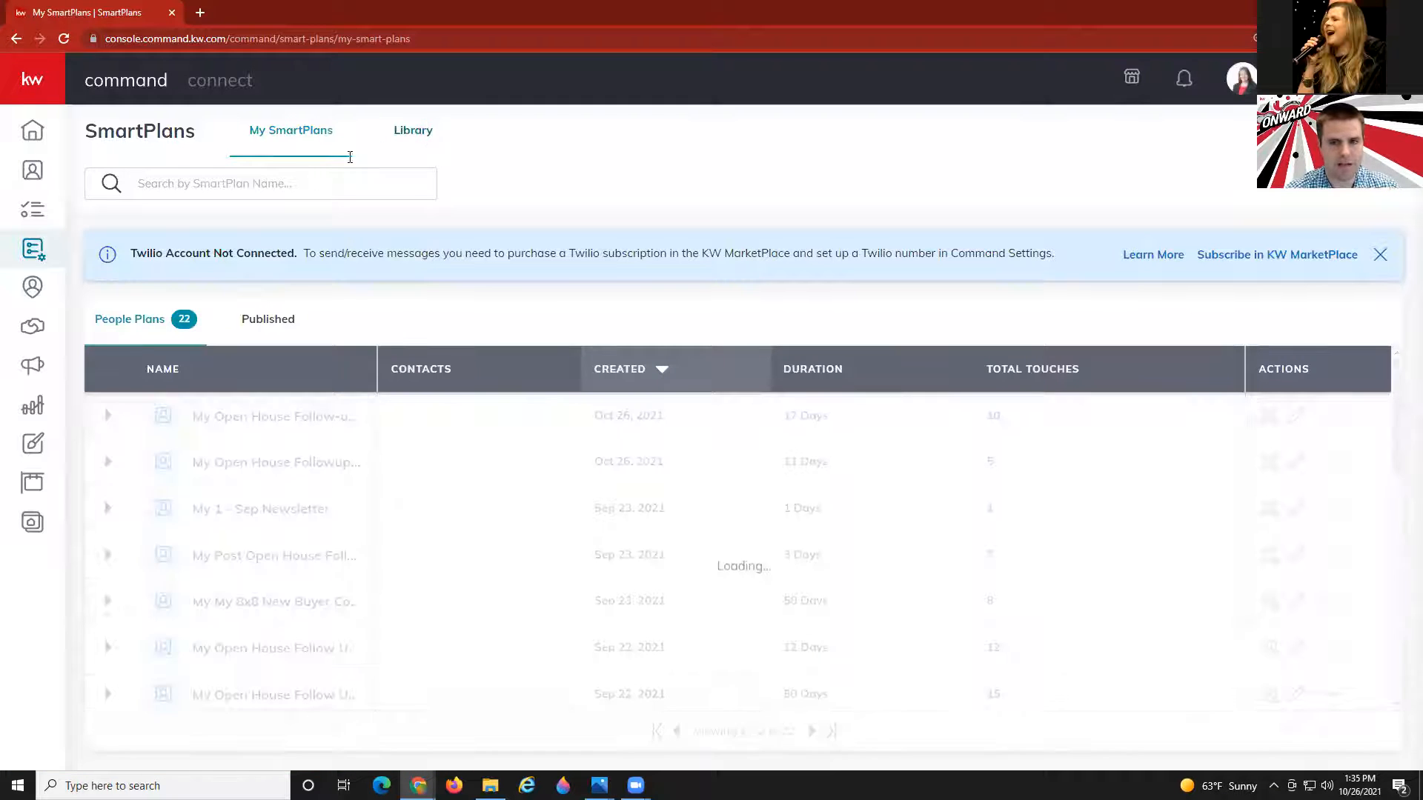
Search the SmartPlans Library for 'open house', returning 100 plans.
left_click(406, 133)
left_click(270, 179)
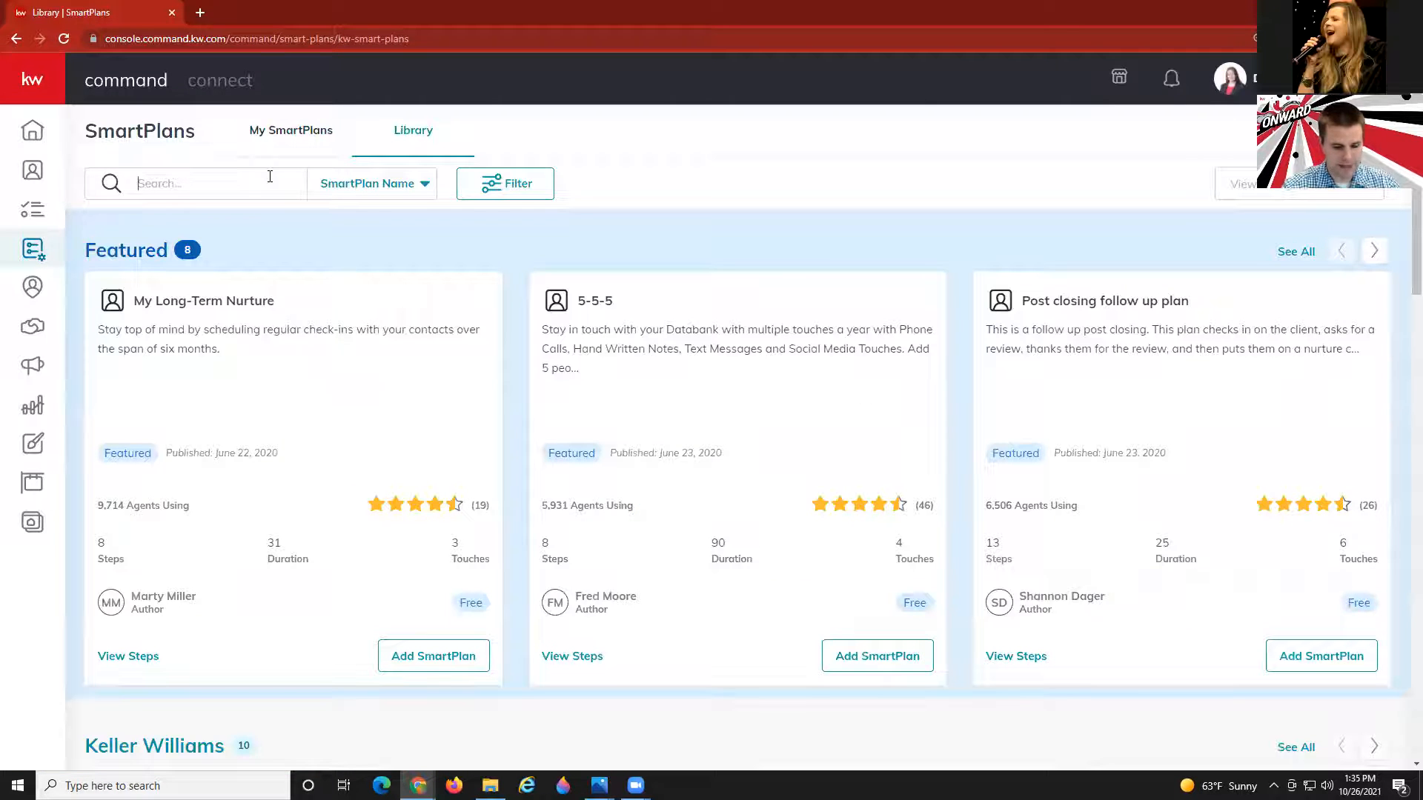
type("open house")
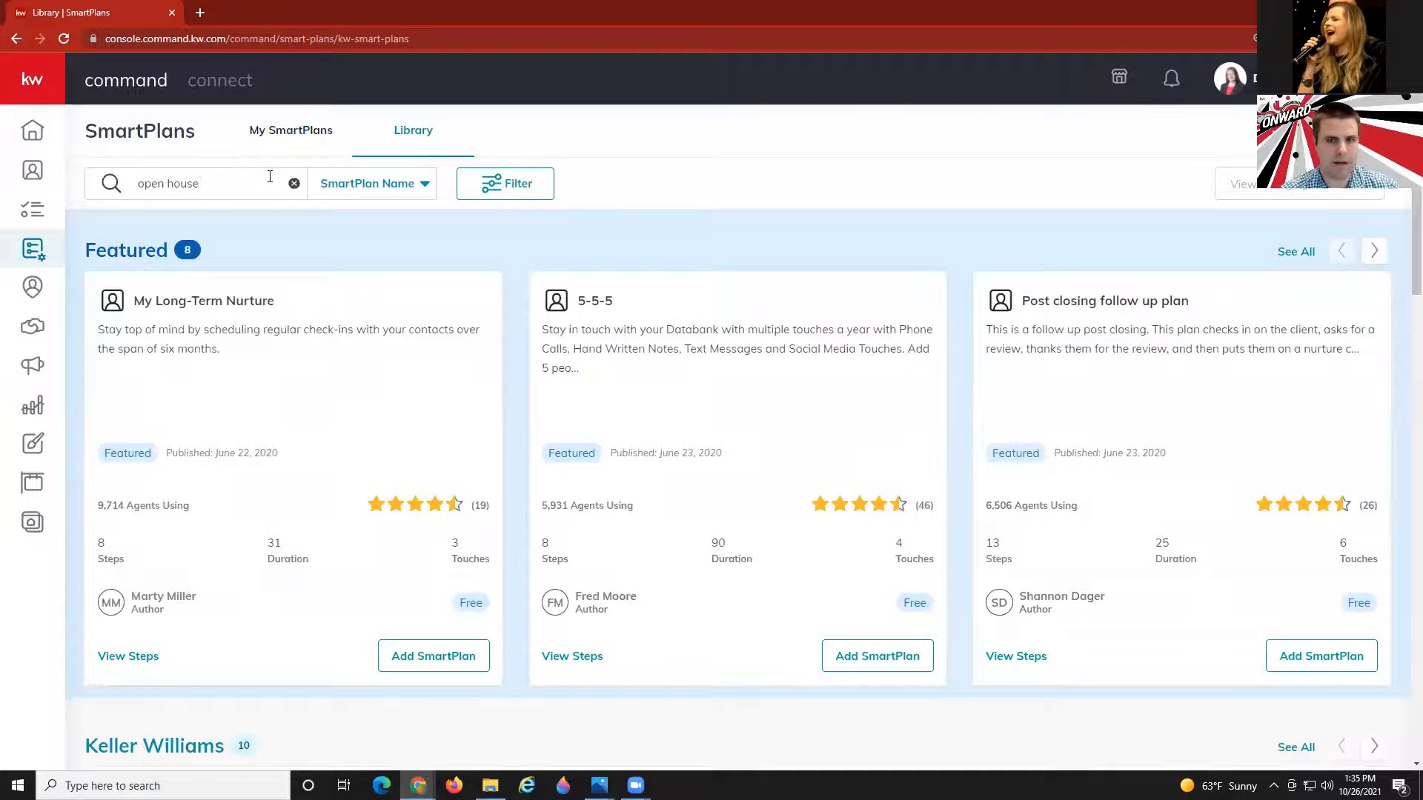
key("Return")
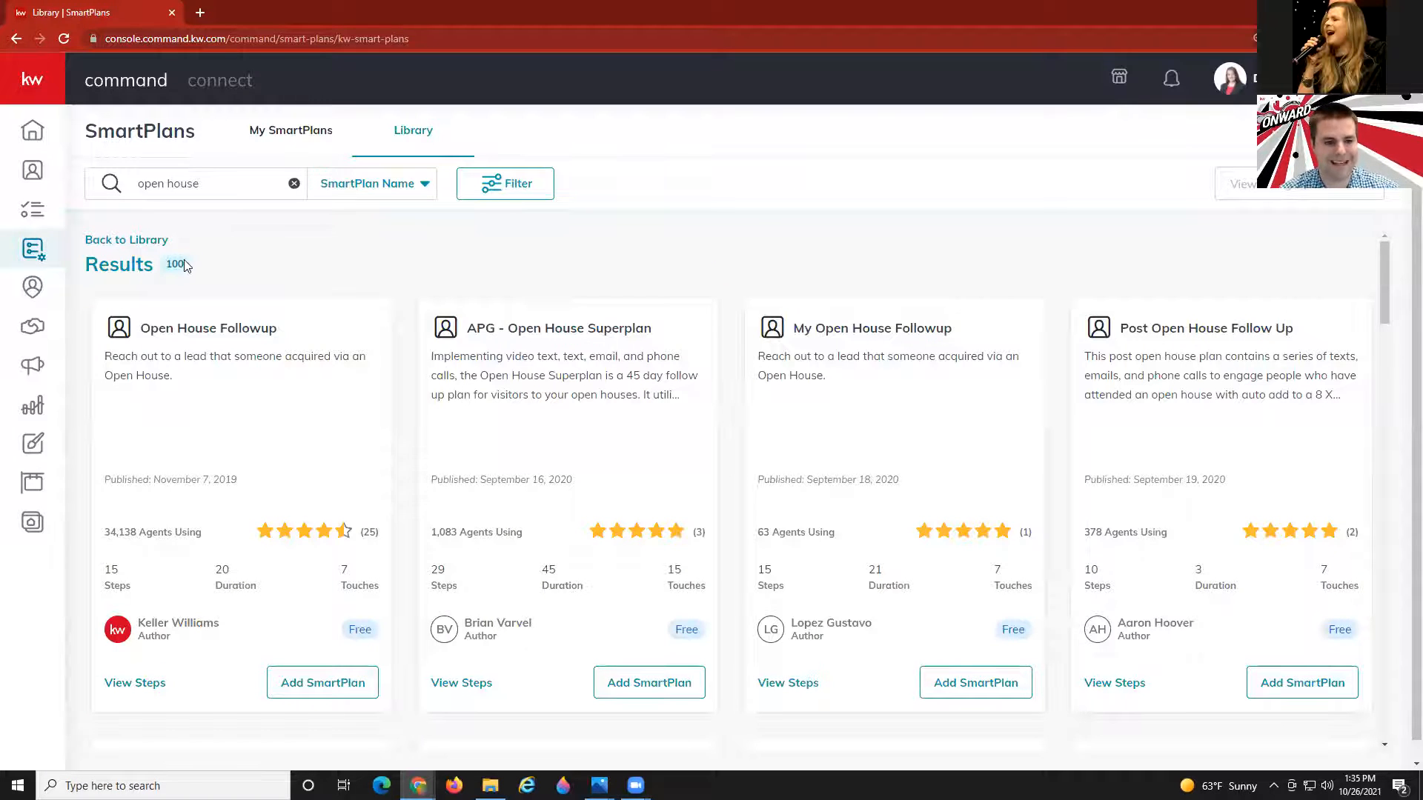
Preview the steps of APG - Open House Superplan (45 days, 29 steps, 15 touches).
scroll(232, 296, "down", 1)
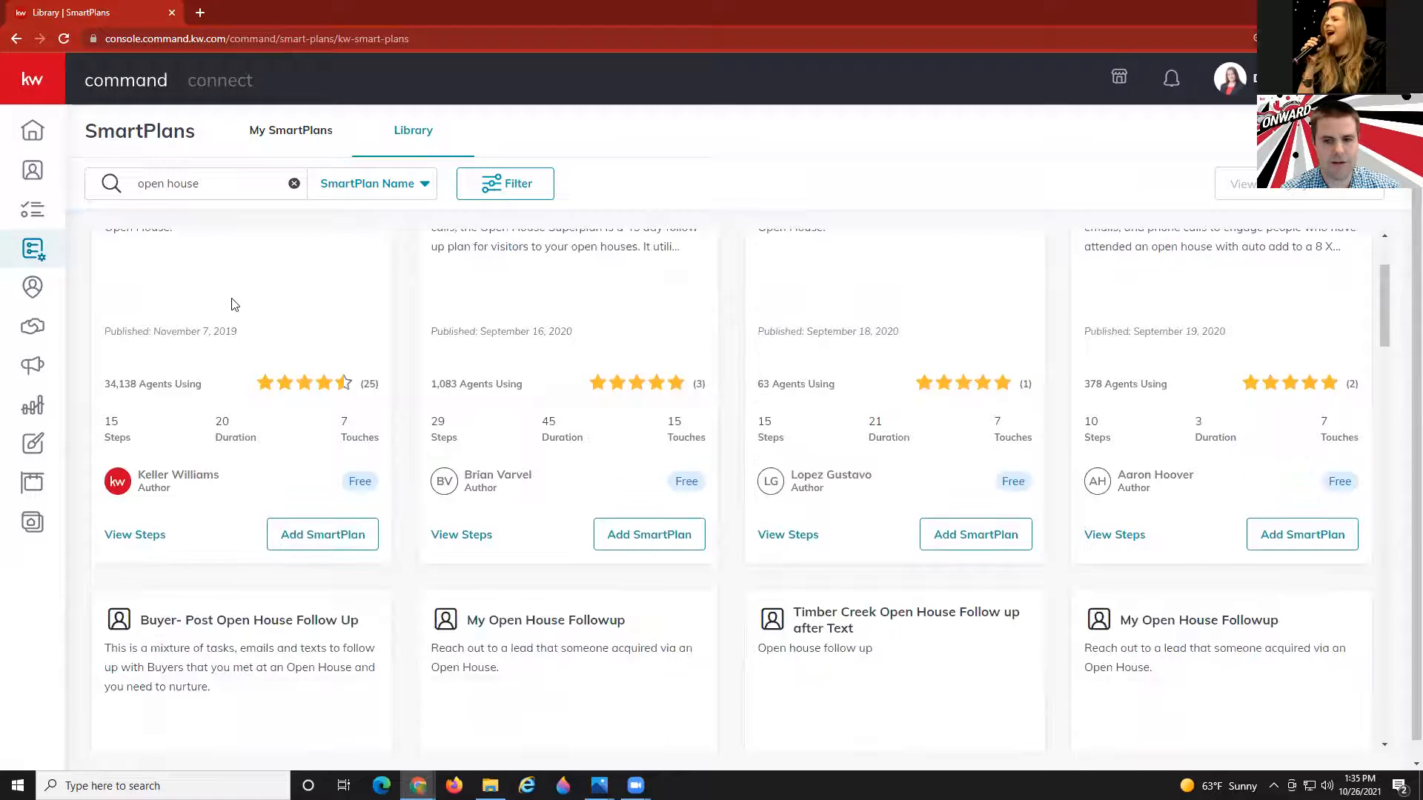
left_click(463, 607)
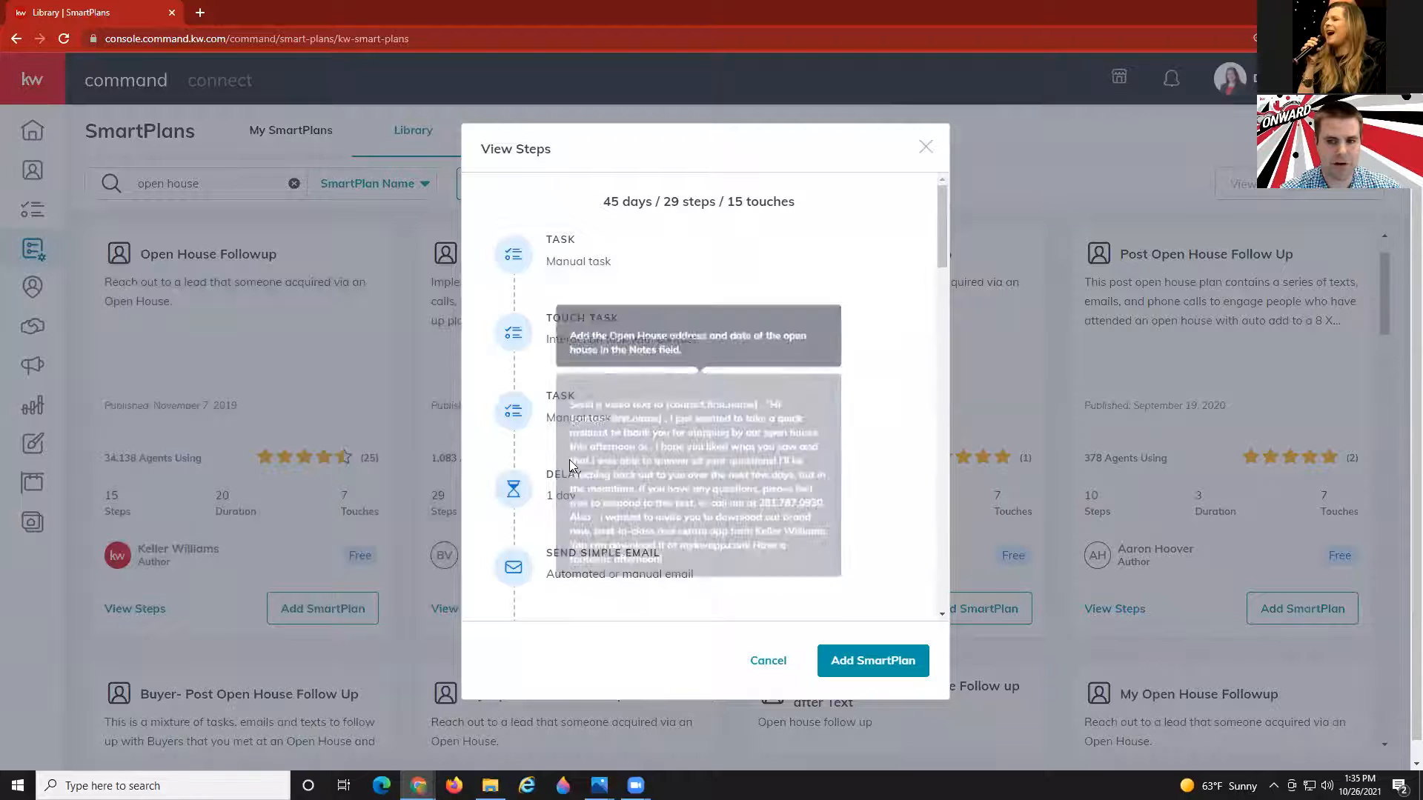
mouse_move(547, 565)
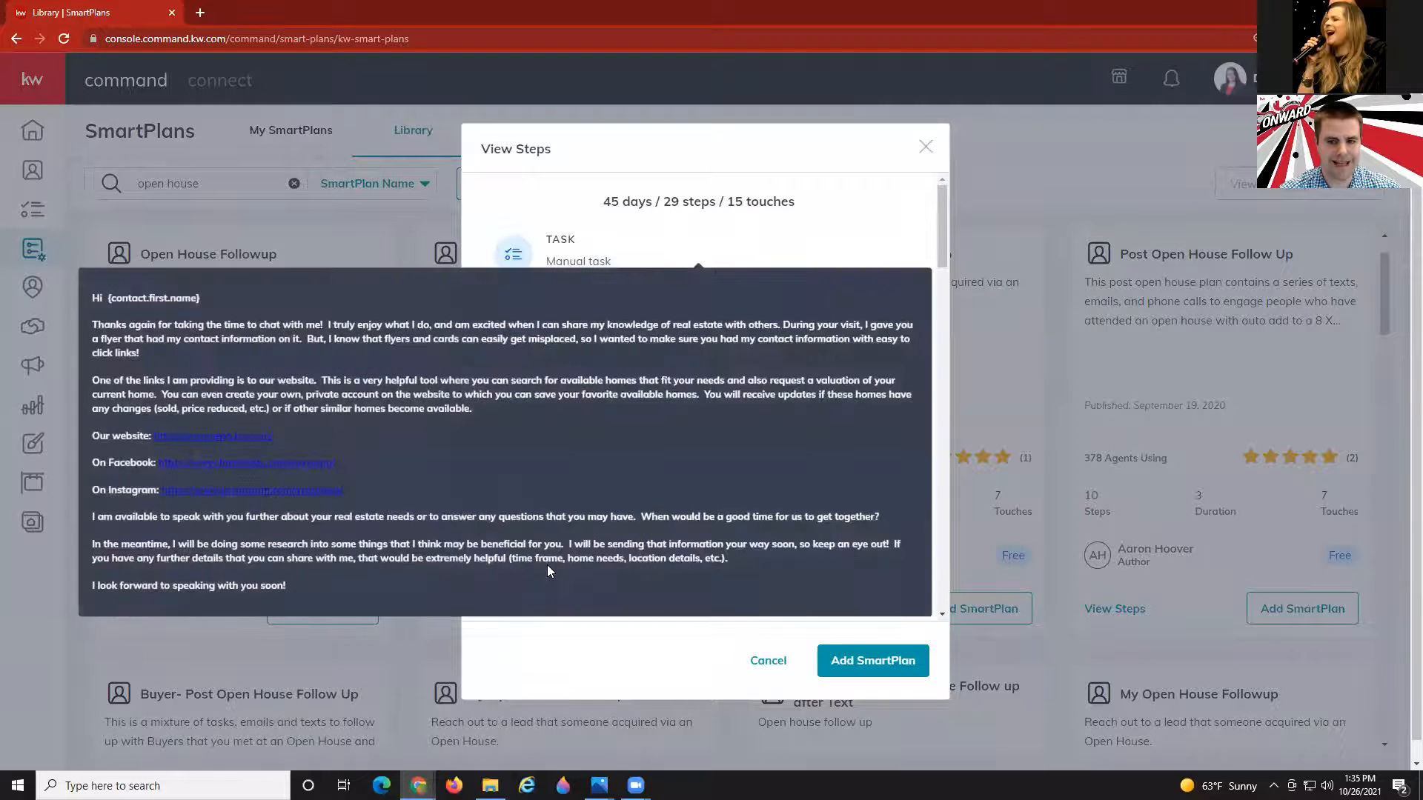
mouse_move(545, 430)
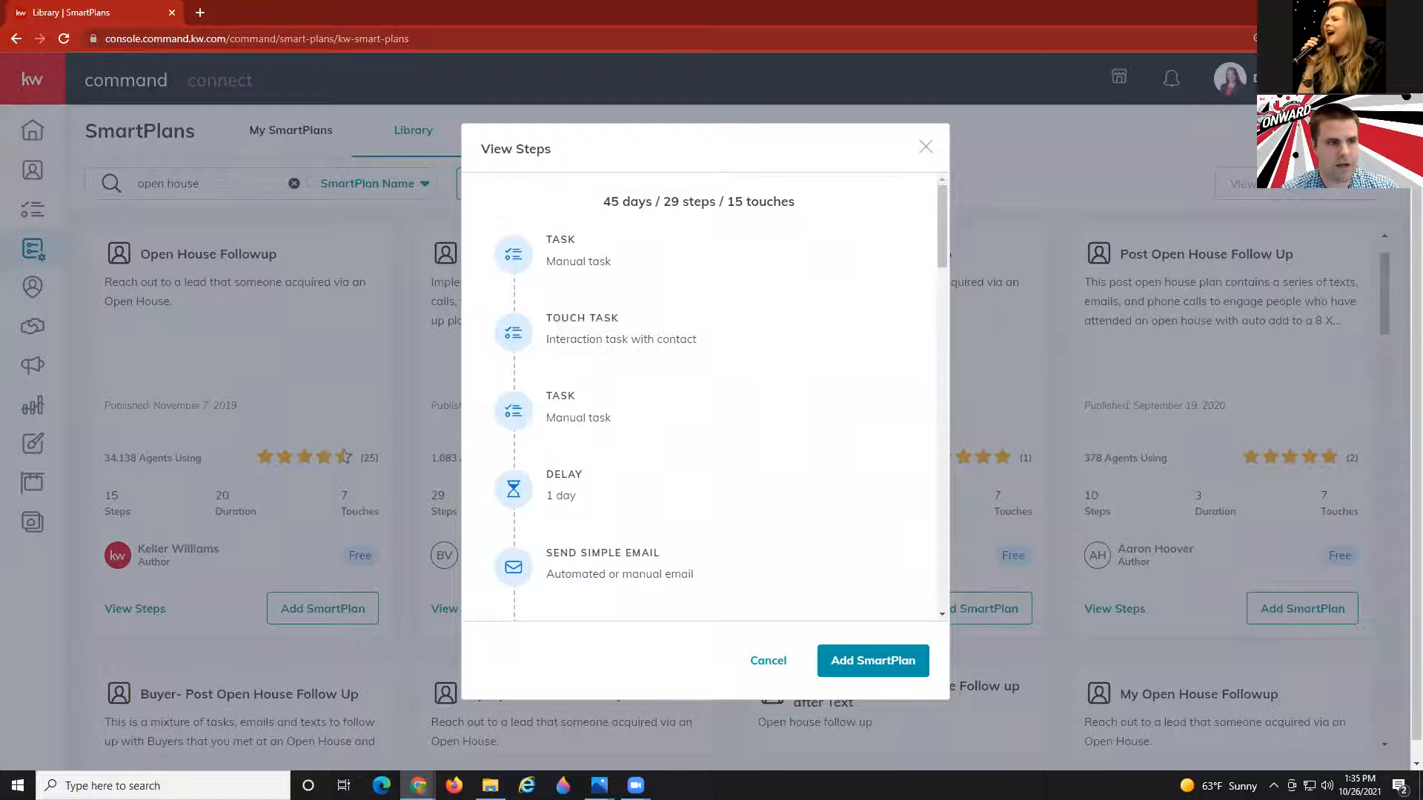
Review the step notes in the Create SmartPlans doc, then close the Superplan steps preview.
key("alt+Tab")
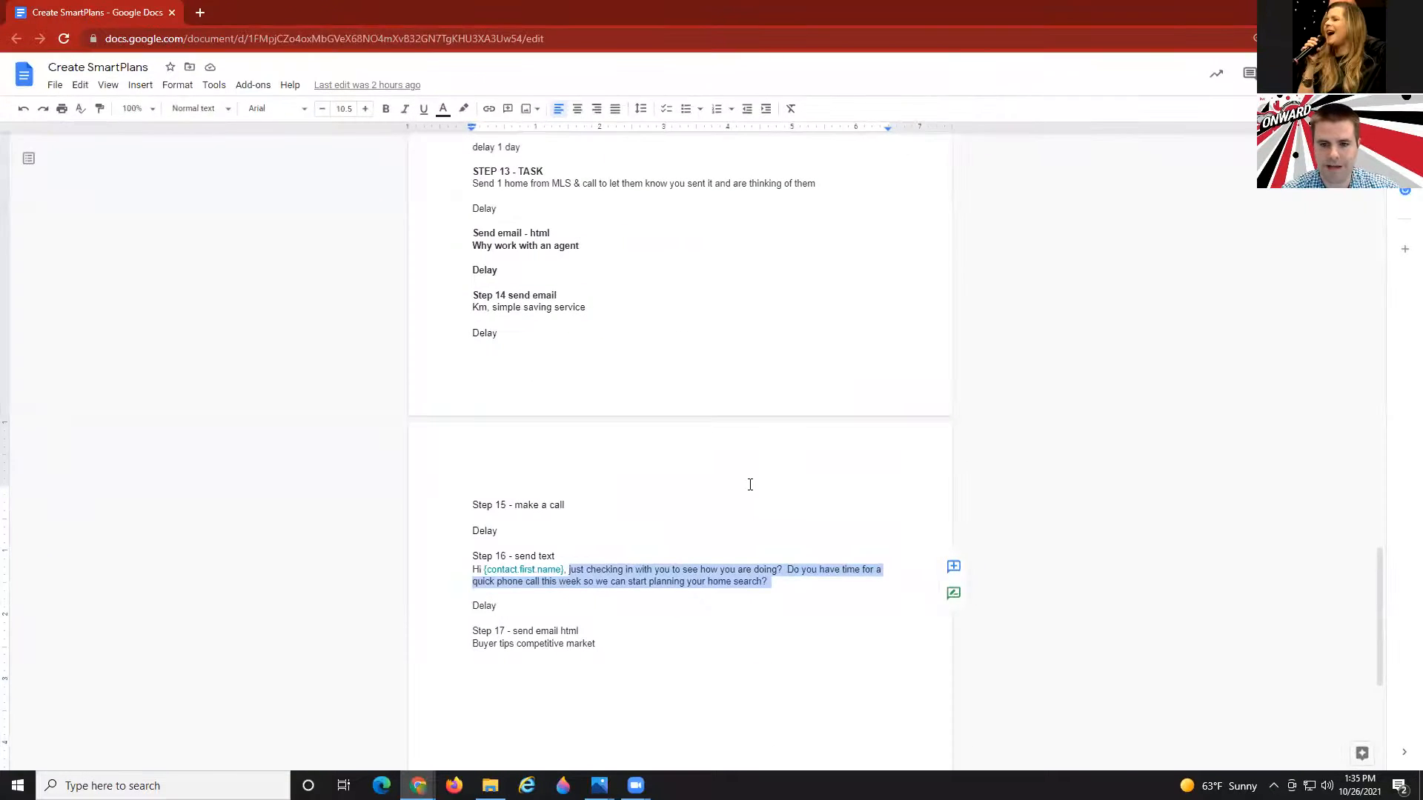
scroll(750, 482, "up", 7)
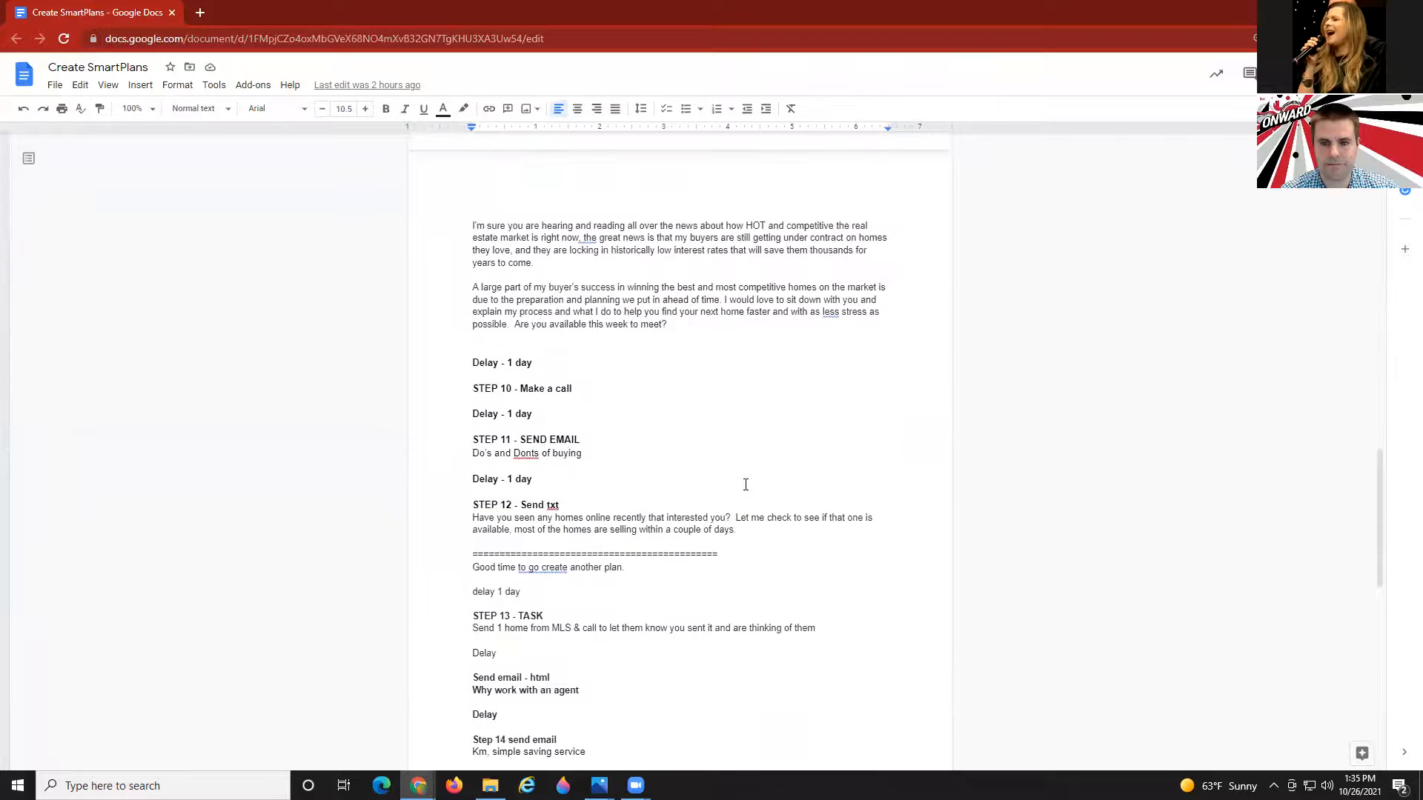
scroll(745, 486, "up", 1)
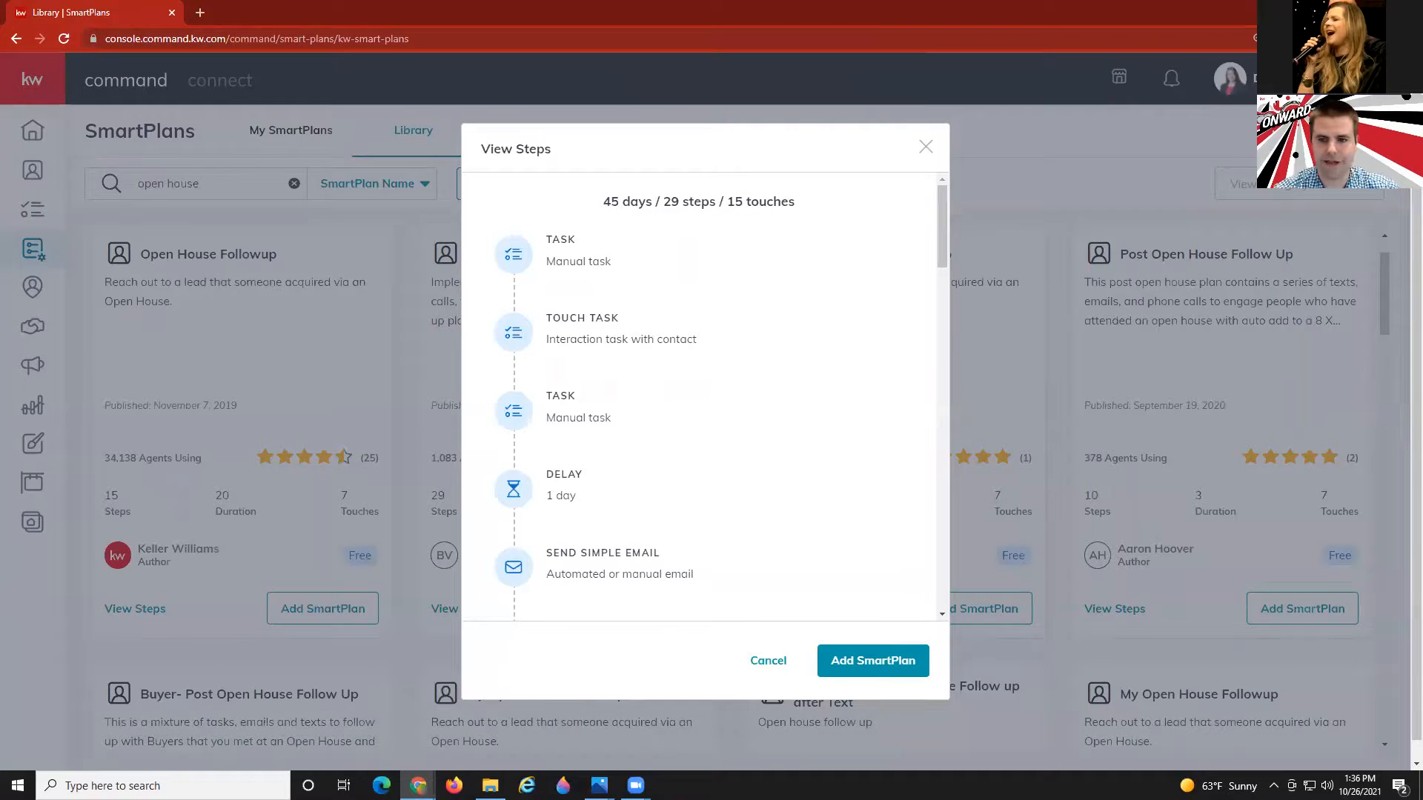
left_click(926, 149)
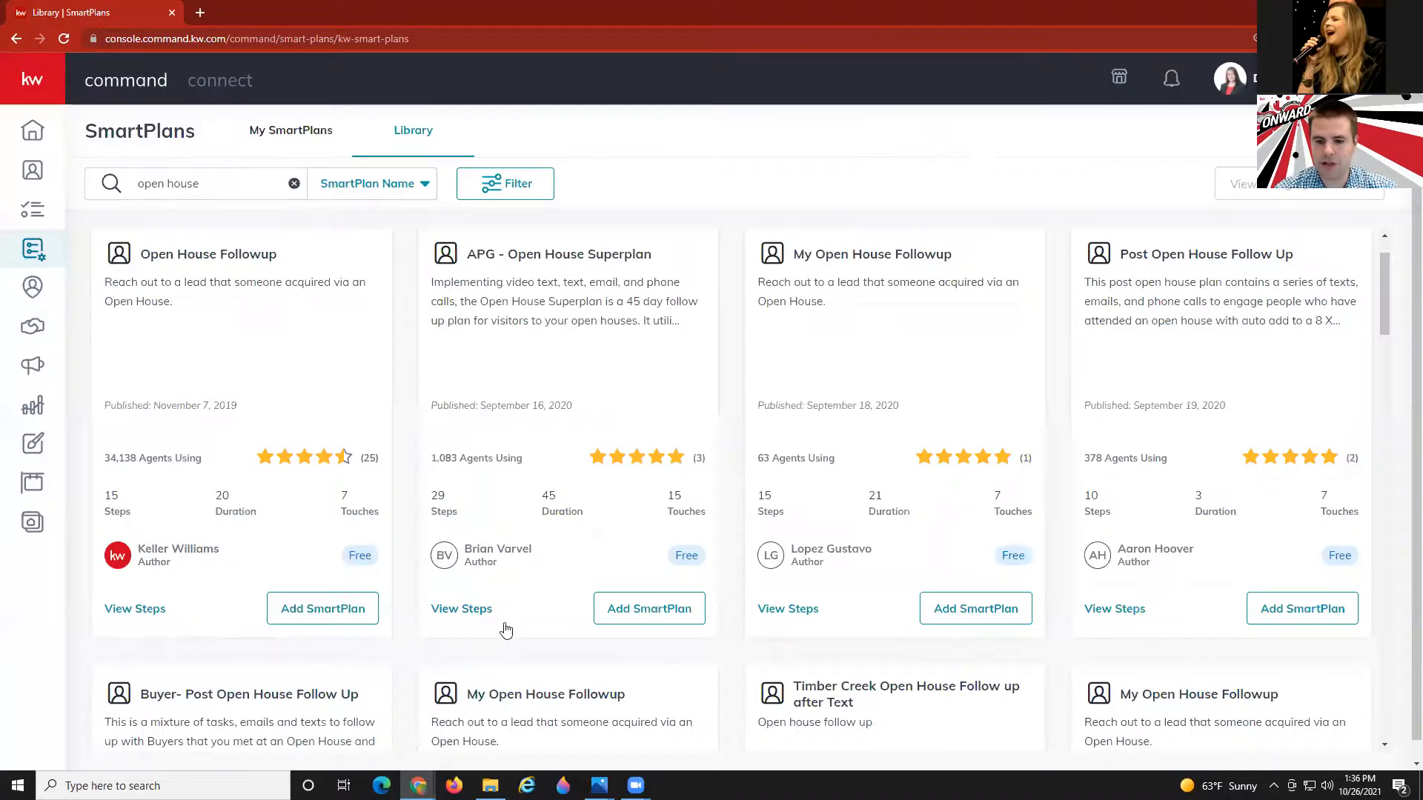
left_click(599, 786)
Arrange the Class Recordings and KWAP Tech FB QR Invite Flyer images side by side.
left_click(558, 703)
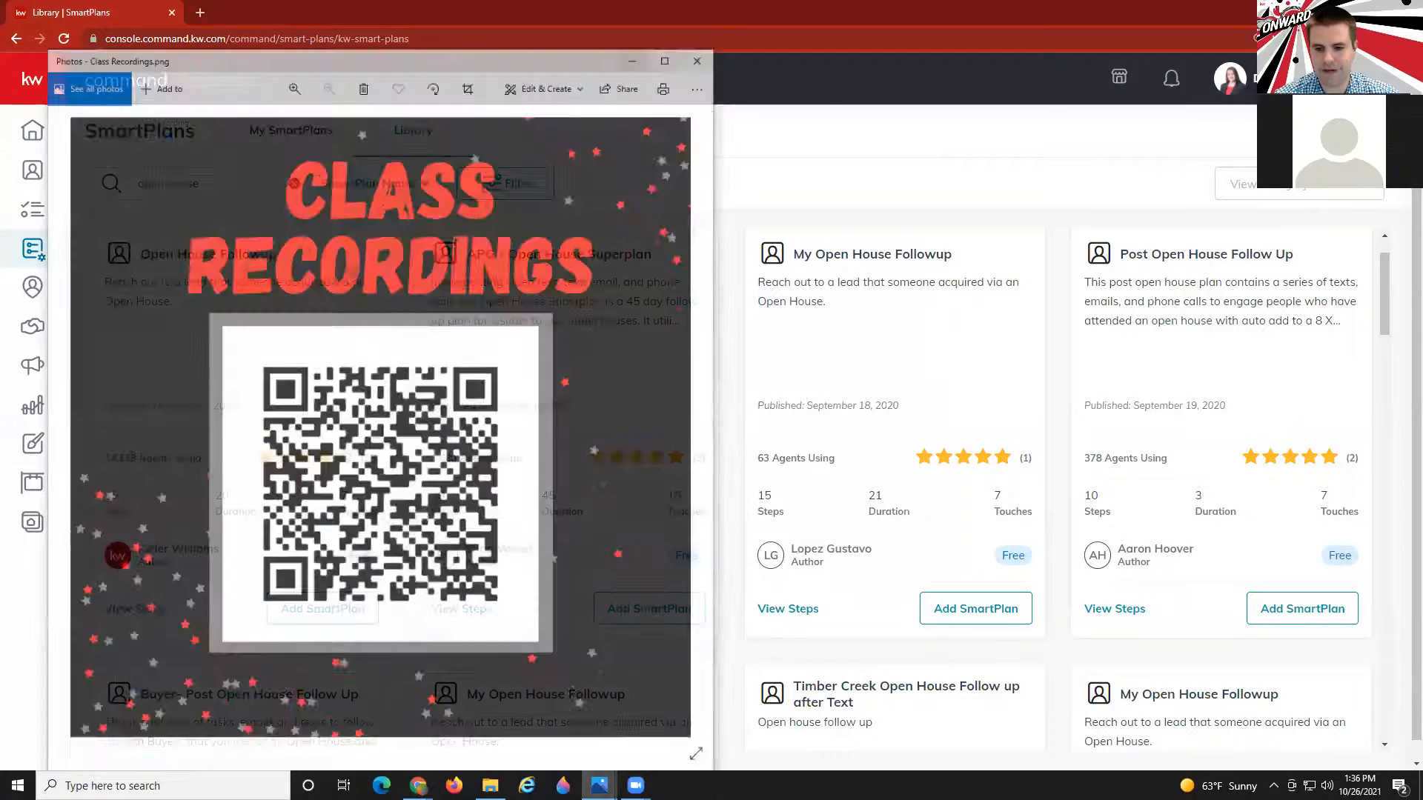
left_click(599, 785)
left_click(650, 708)
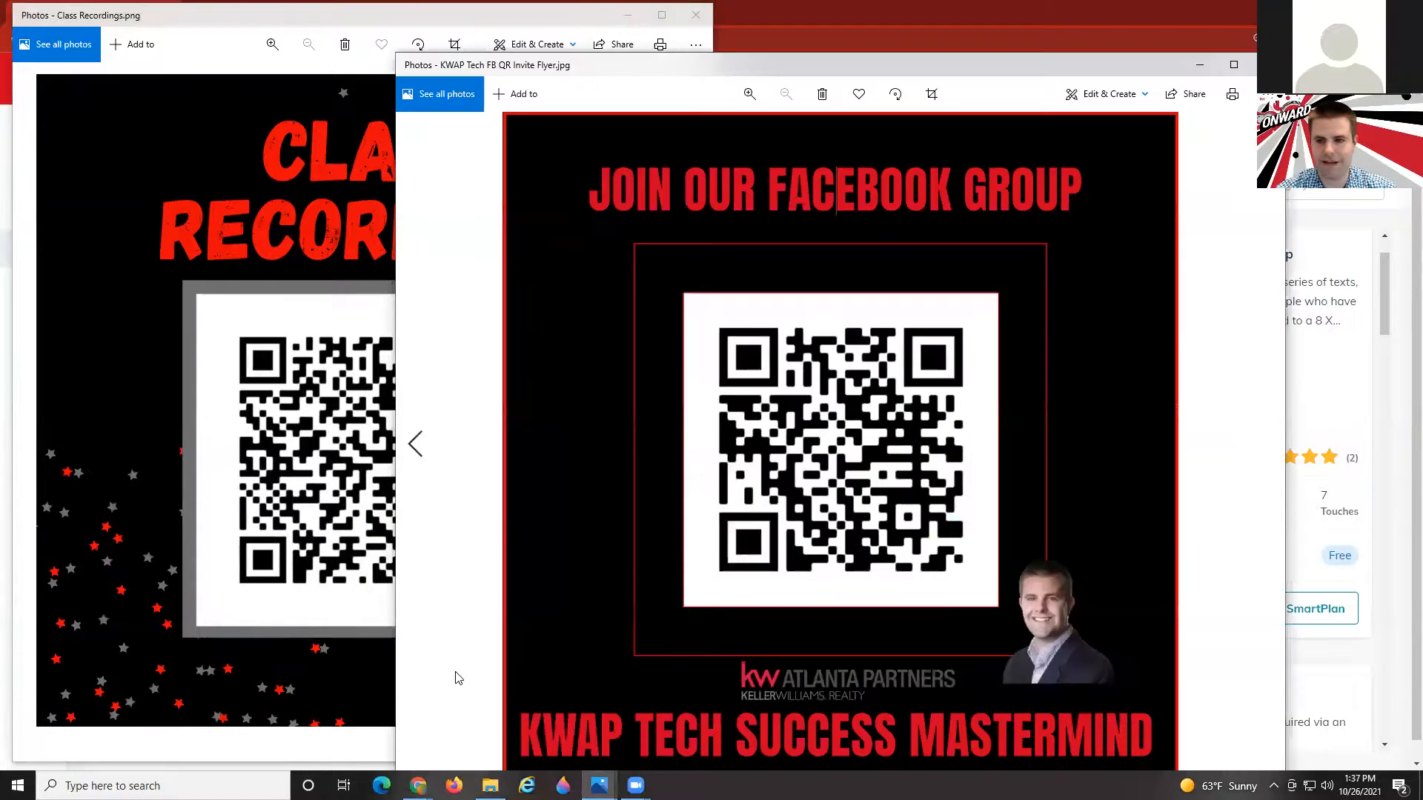
left_click_drag(829, 74, 983, 27)
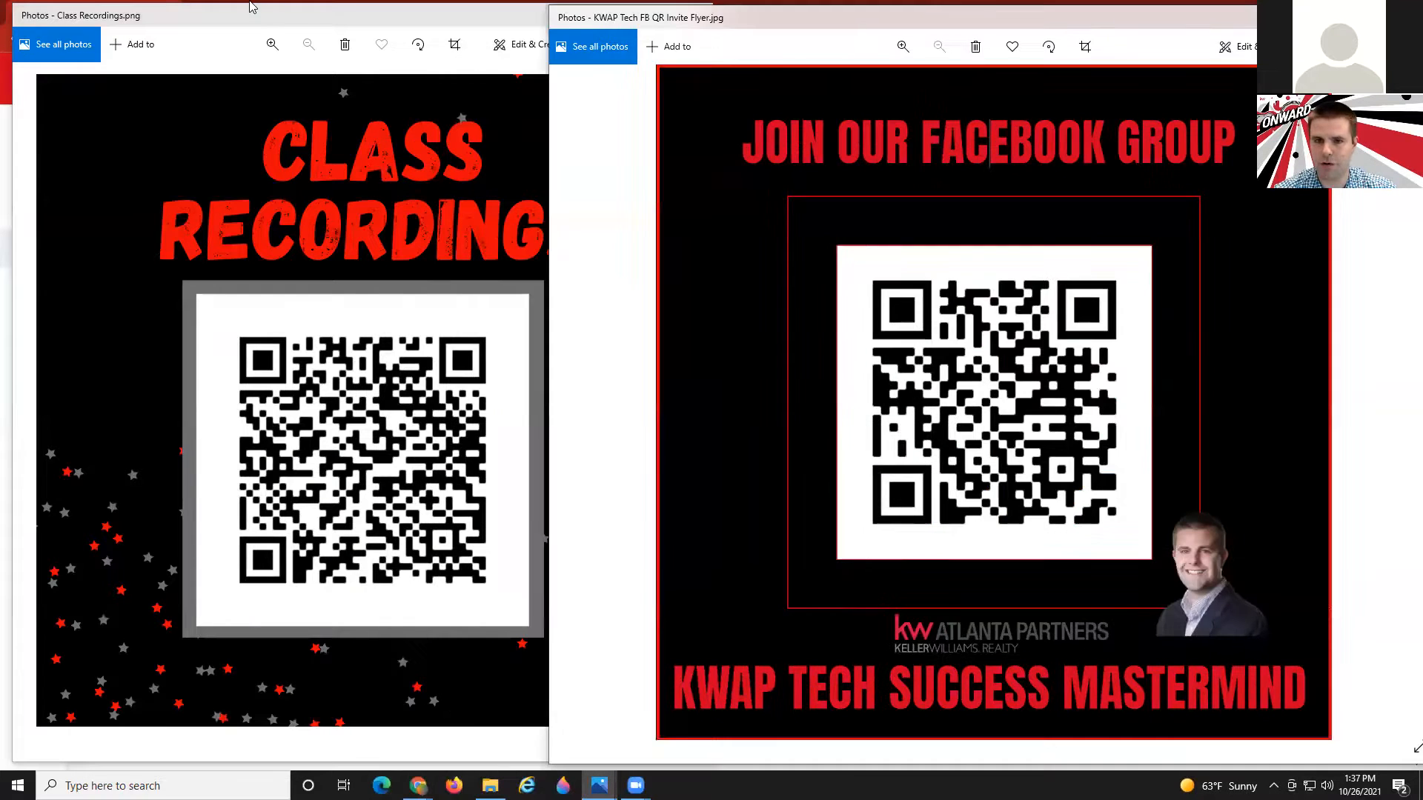
left_click(309, 21)
left_click_drag(332, 28, 319, 27)
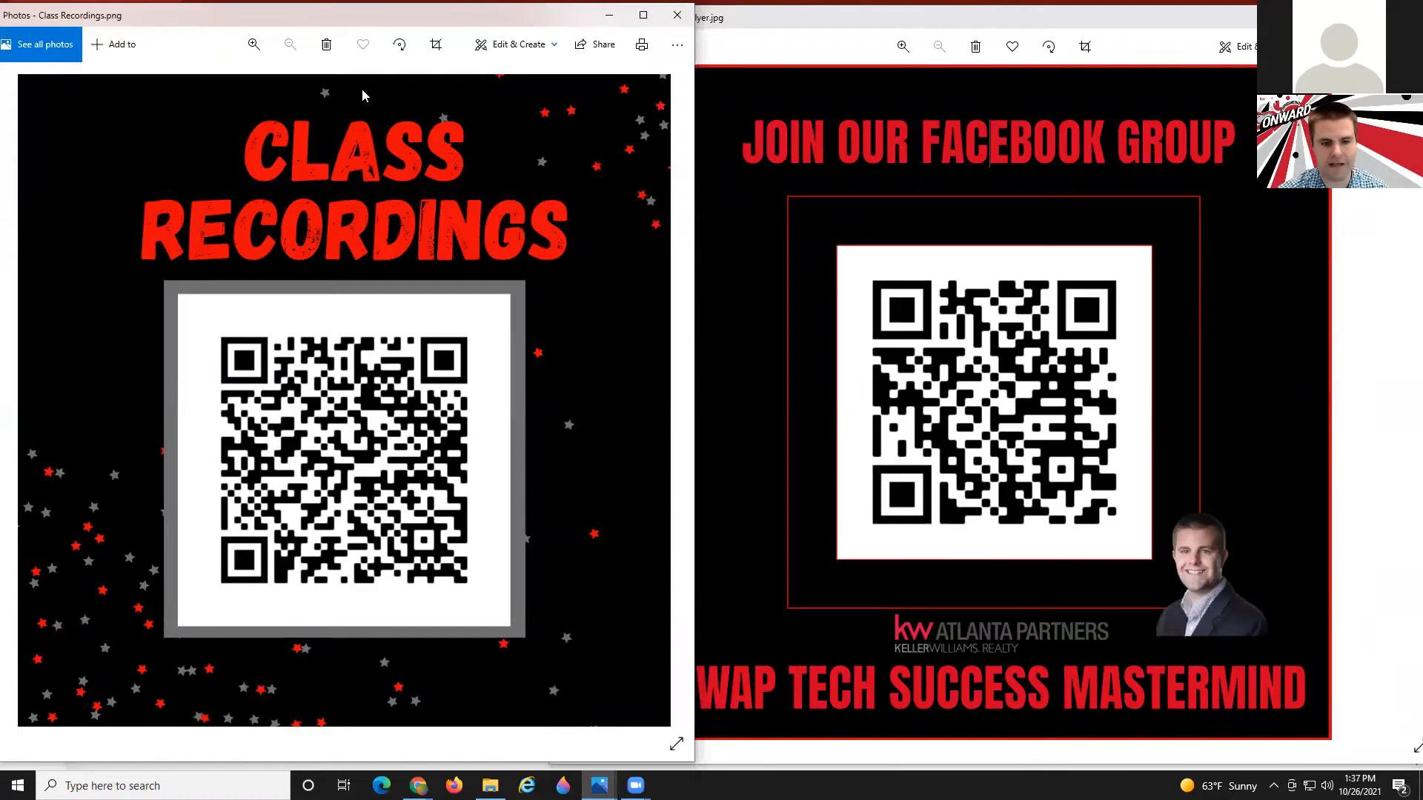
left_click(749, 21)
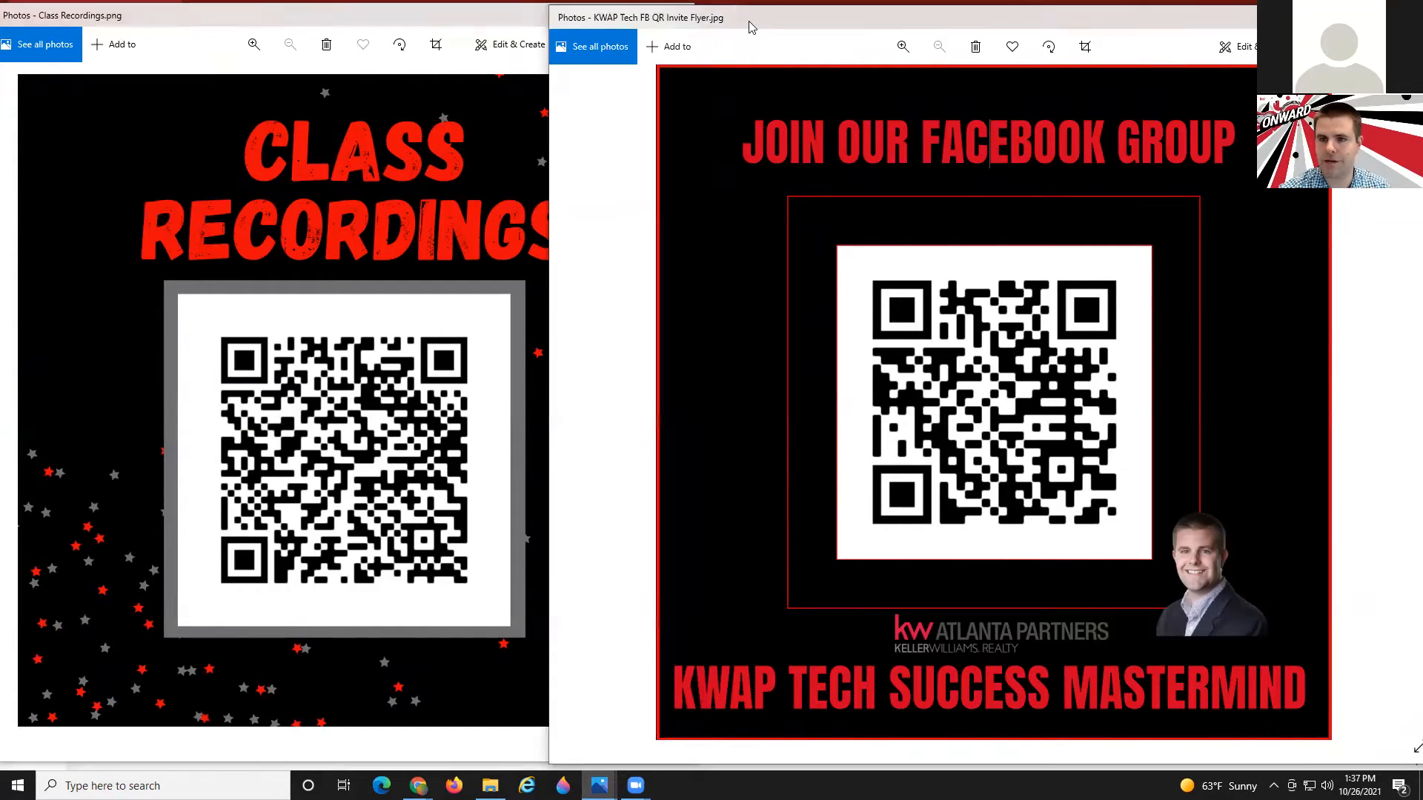
left_click_drag(748, 21, 765, 18)
left_click(434, 25)
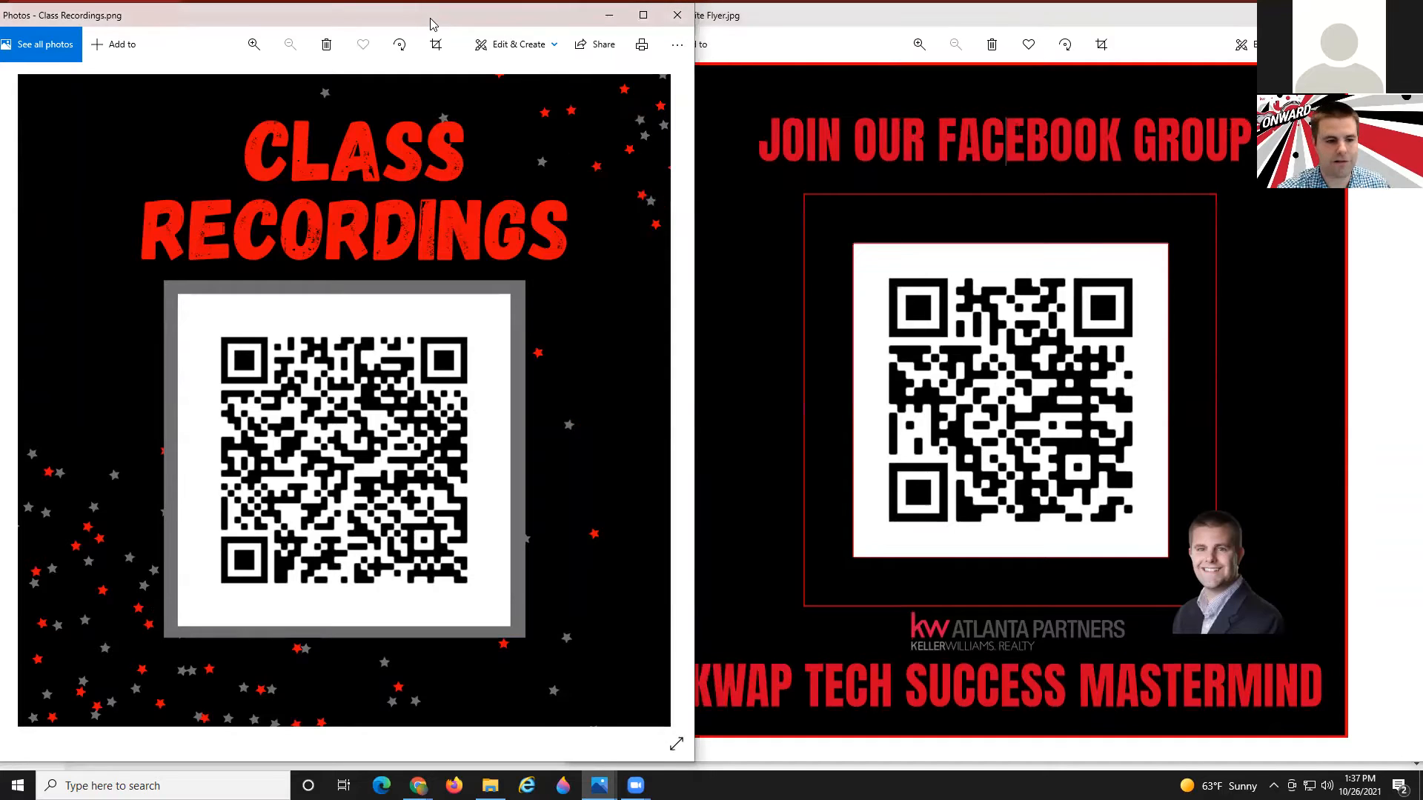